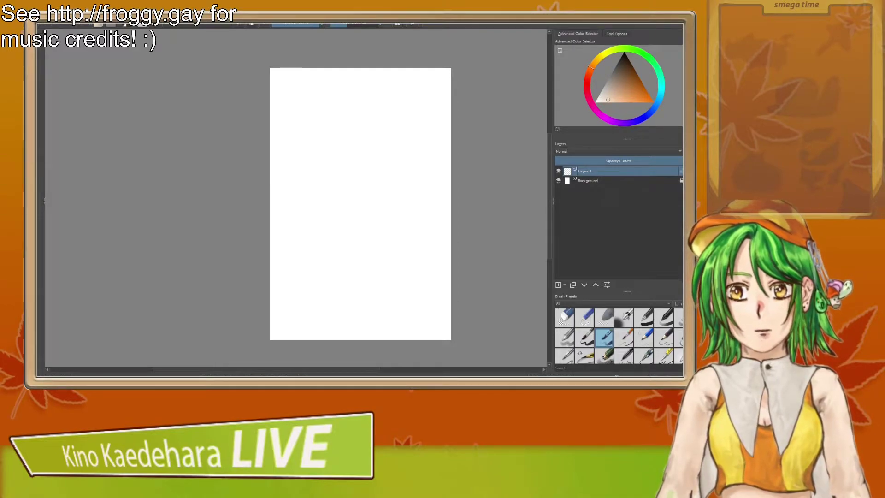
{"action": "scroll", "coordinate": [518, 180], "scroll_direction": "up", "scroll_amount": 1}
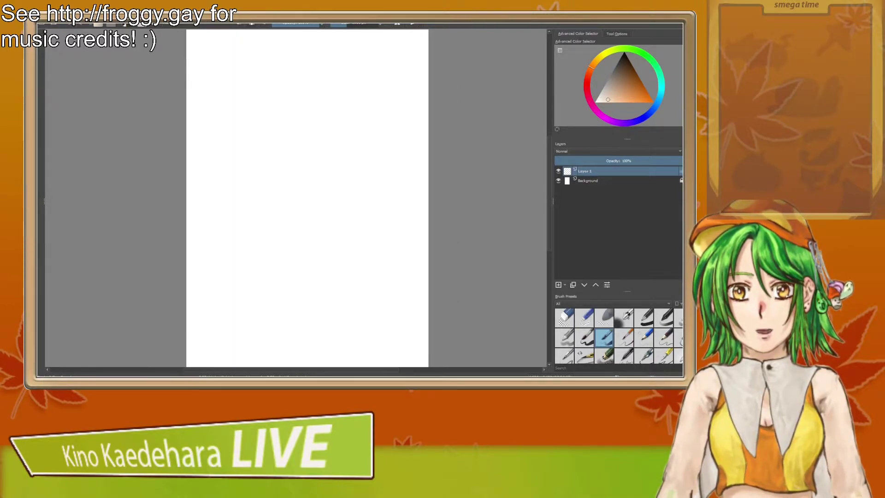
{"action": "left_click_drag", "start_coordinate": [509, 165], "coordinate": [537, 166]}
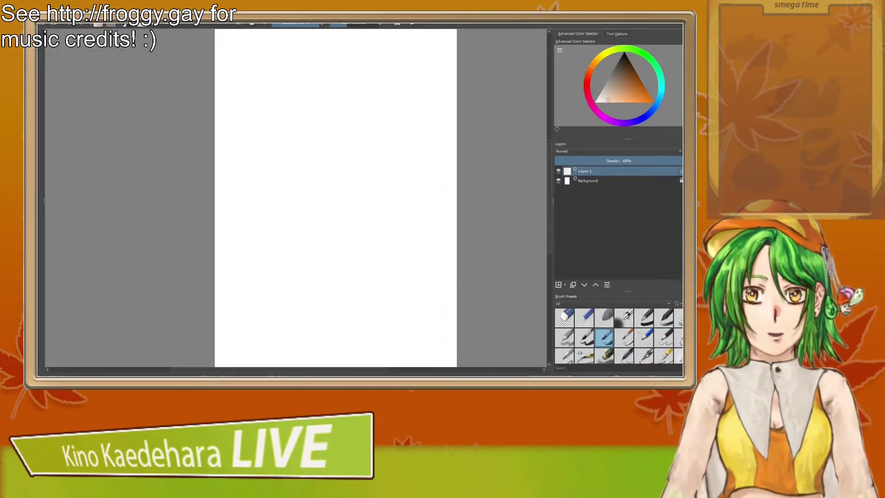
{"action": "key", "text": "m"}
{"action": "key", "text": "m"}
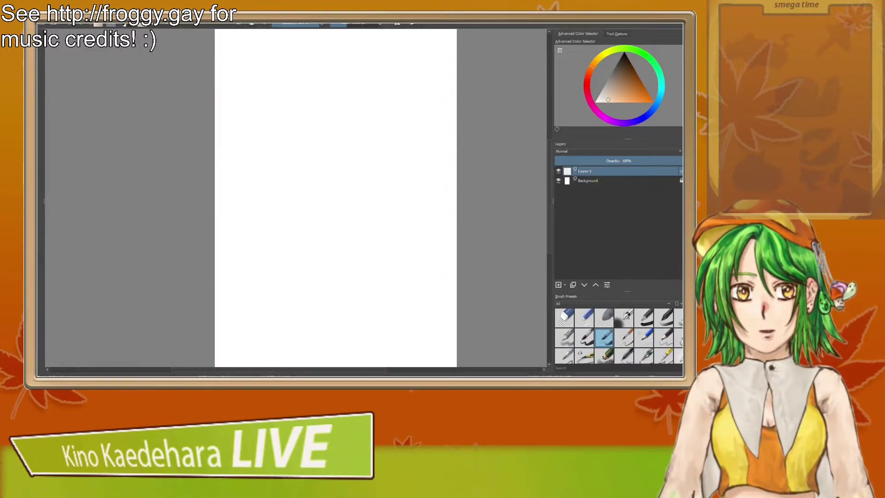
{"action": "left_click_drag", "start_coordinate": [463, 187], "coordinate": [473, 186]}
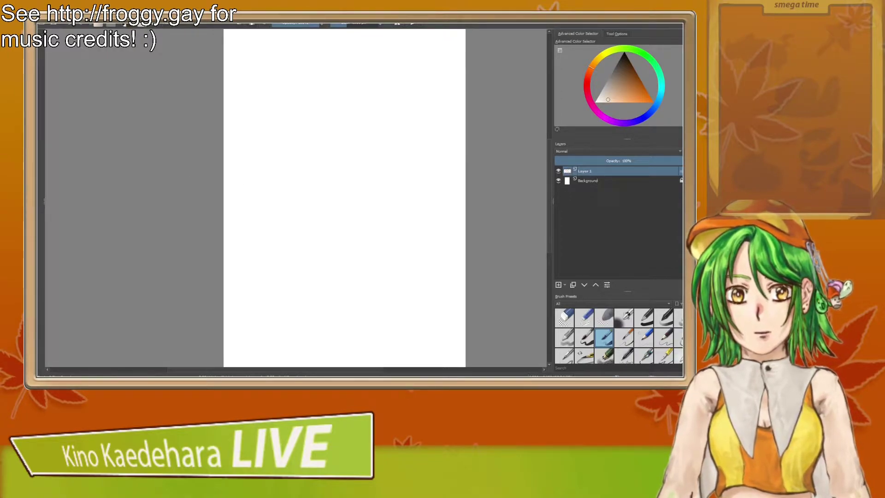
{"action": "left_click_drag", "start_coordinate": [267, 179], "coordinate": [328, 188]}
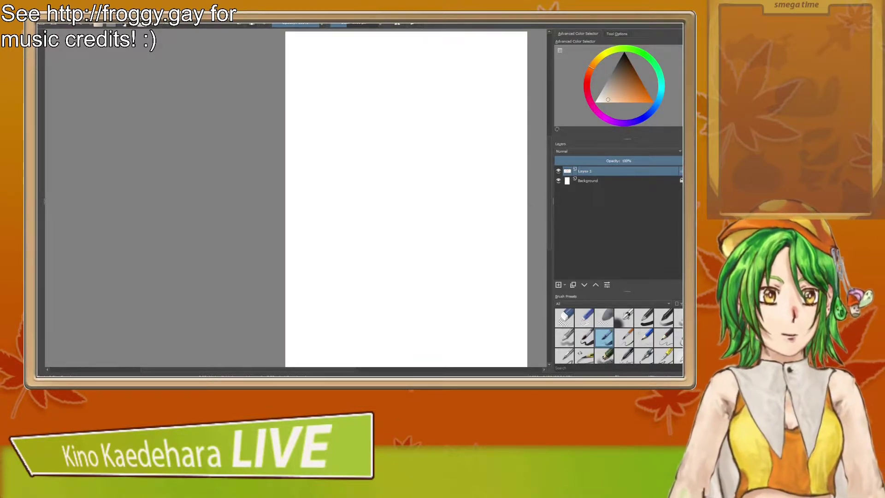
Step: Replace the drawing layer with a new empty layer above the background and choose a dark grey-brown sketching colour
{"action": "left_click", "coordinate": [619, 68]}
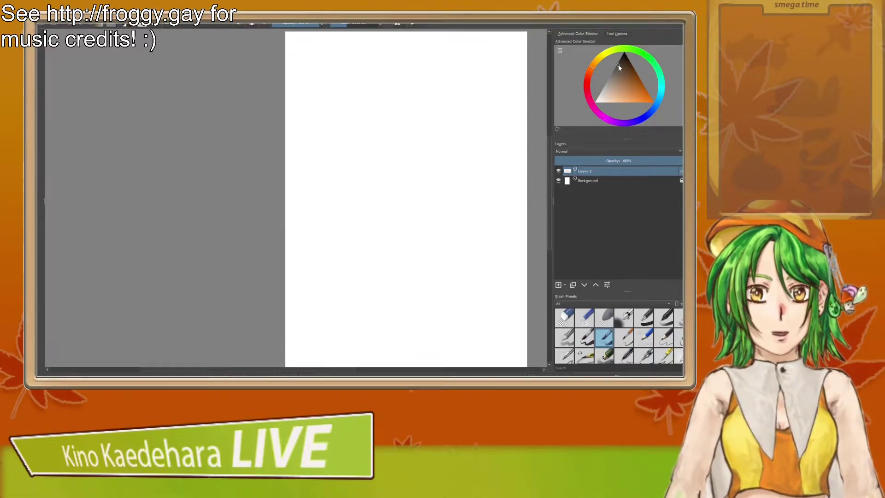
{"action": "left_click_drag", "start_coordinate": [618, 65], "coordinate": [615, 69]}
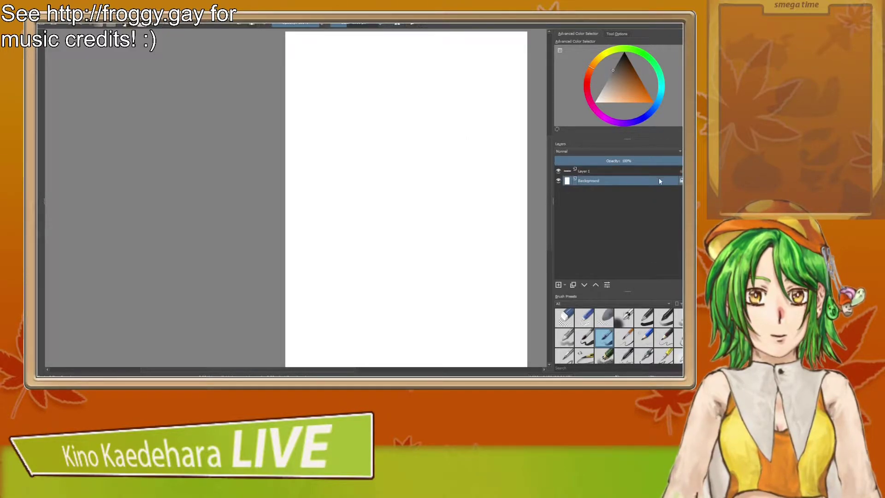
{"action": "key", "text": "shift+Delete"}
{"action": "left_click", "coordinate": [558, 284]}
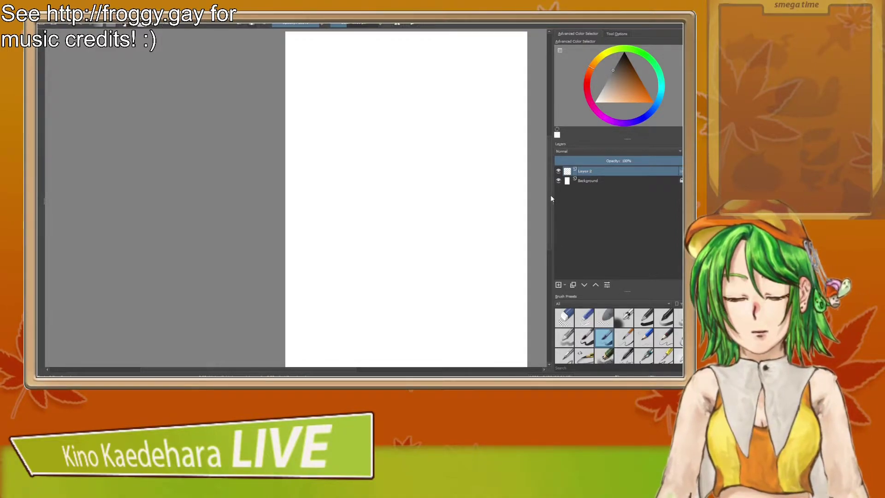
{"action": "mouse_move", "coordinate": [618, 79]}
{"action": "left_mouse_down"}
{"action": "mouse_move", "coordinate": [604, 90]}
{"action": "mouse_move", "coordinate": [618, 63]}
{"action": "mouse_move", "coordinate": [610, 80]}
{"action": "mouse_move", "coordinate": [615, 72]}
{"action": "left_mouse_up"}
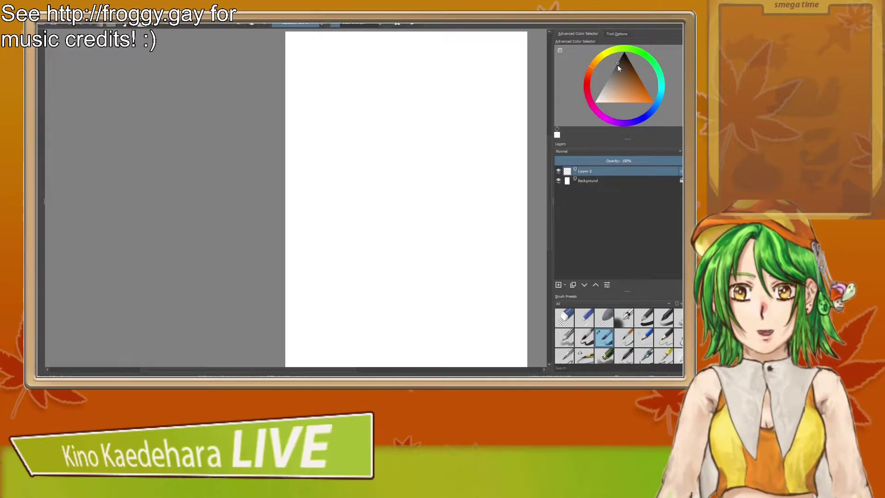
{"action": "mouse_move", "coordinate": [398, 119]}
{"action": "left_mouse_down"}
{"action": "mouse_move", "coordinate": [383, 101]}
{"action": "mouse_move", "coordinate": [409, 99]}
{"action": "left_mouse_up"}
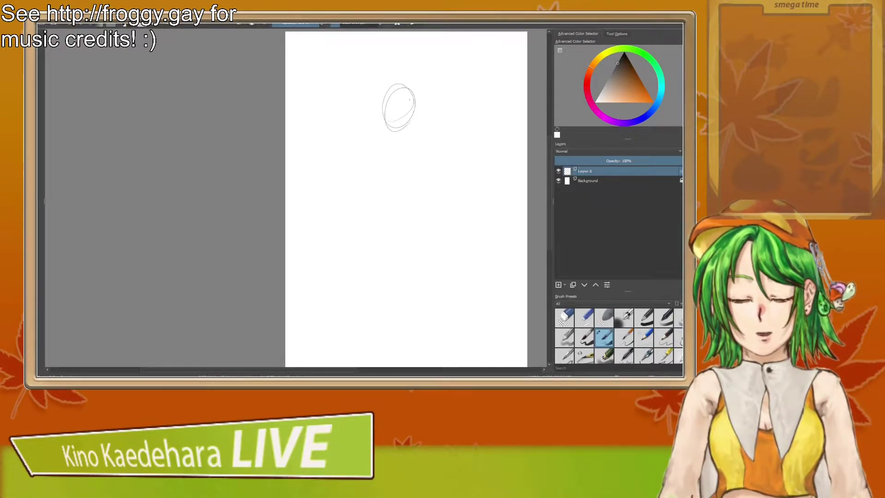
{"action": "key", "text": "ctrl+z"}
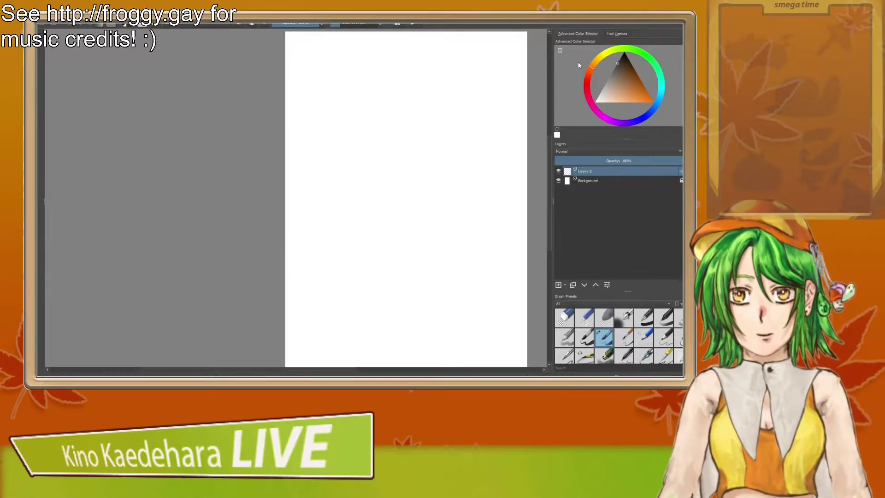
{"action": "mouse_move", "coordinate": [385, 74]}
{"action": "left_mouse_down"}
{"action": "mouse_move", "coordinate": [404, 96]}
{"action": "mouse_move", "coordinate": [405, 58]}
{"action": "left_mouse_up"}
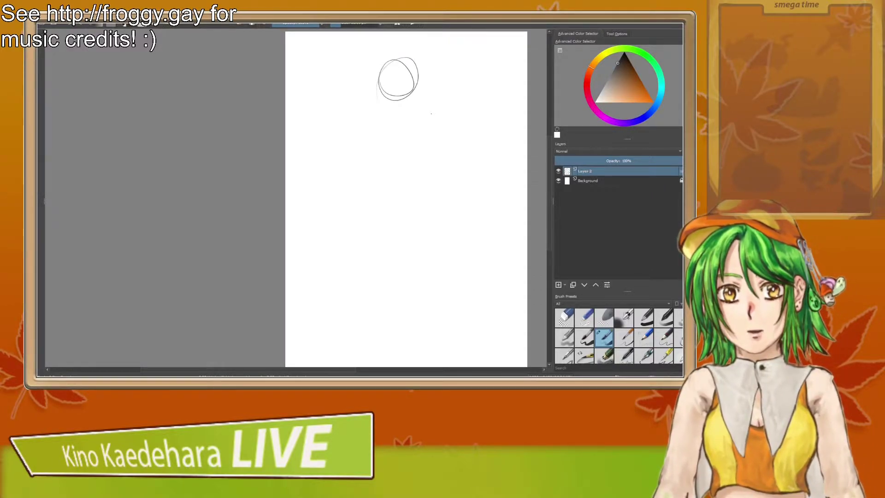
{"action": "key", "text": "ctrl+z"}
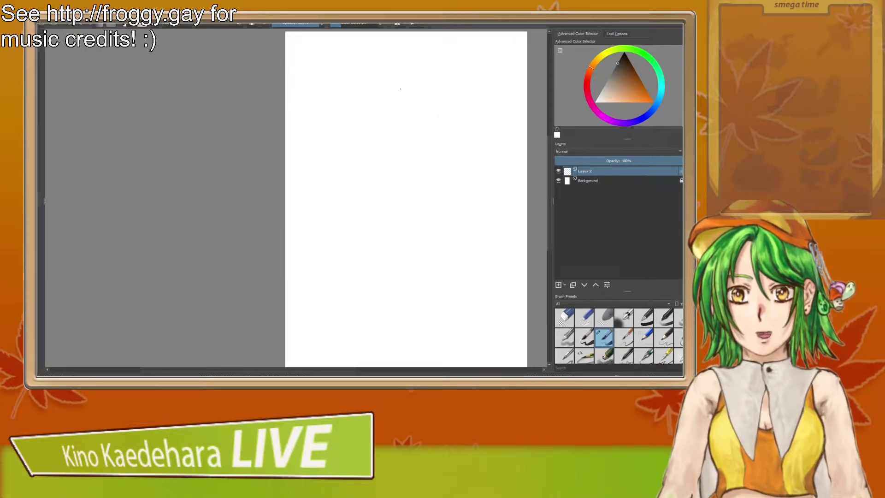
Step: Sketch an oval head with an angular jaw in the upper part of the canvas and add curved horizontal face guidelines
{"action": "mouse_move", "coordinate": [391, 107]}
{"action": "left_mouse_down"}
{"action": "mouse_move", "coordinate": [401, 149]}
{"action": "mouse_move", "coordinate": [415, 88]}
{"action": "mouse_move", "coordinate": [391, 151]}
{"action": "mouse_move", "coordinate": [427, 105]}
{"action": "left_mouse_up"}
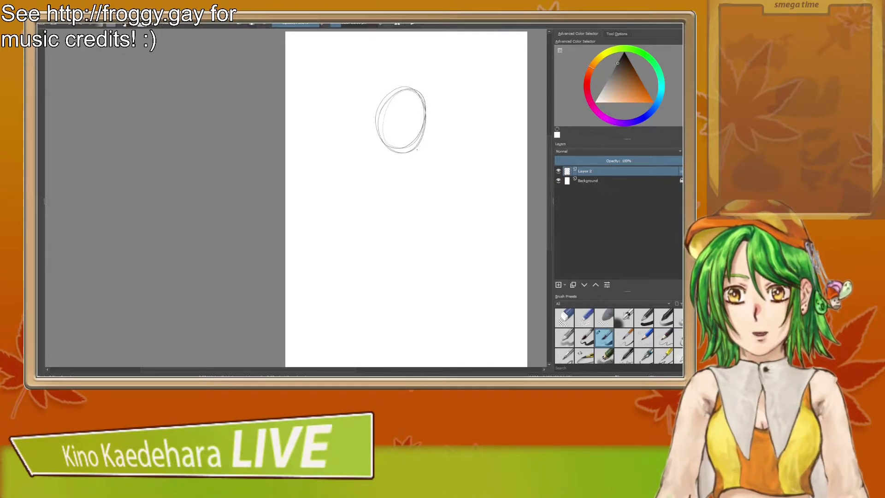
{"action": "mouse_move", "coordinate": [426, 105]}
{"action": "left_mouse_down"}
{"action": "mouse_move", "coordinate": [420, 149]}
{"action": "mouse_move", "coordinate": [409, 157]}
{"action": "left_mouse_up"}
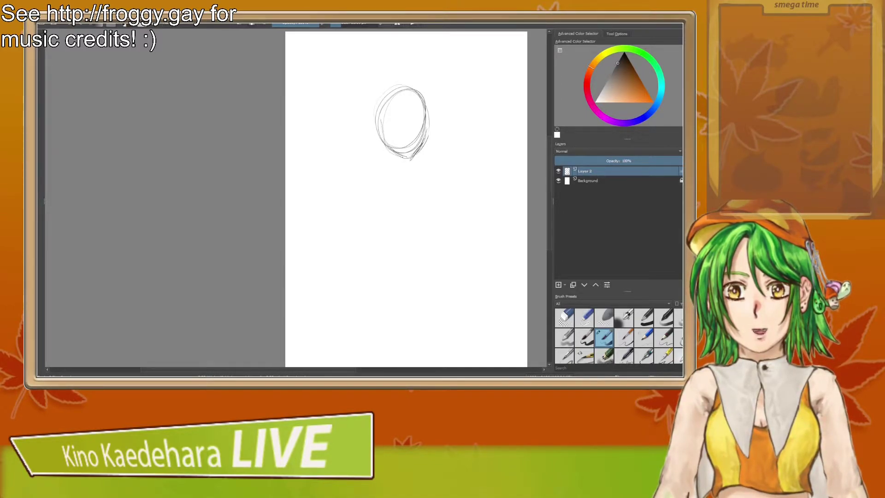
{"action": "mouse_move", "coordinate": [427, 119]}
{"action": "left_mouse_down"}
{"action": "mouse_move", "coordinate": [424, 138]}
{"action": "mouse_move", "coordinate": [392, 159]}
{"action": "left_mouse_up"}
{"action": "left_click_drag", "start_coordinate": [381, 122], "coordinate": [395, 154]}
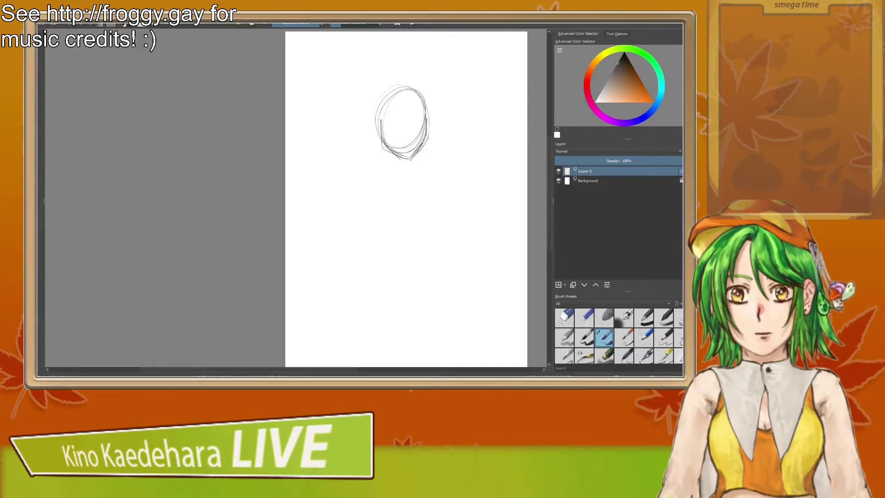
{"action": "left_click_drag", "start_coordinate": [386, 117], "coordinate": [421, 111]}
{"action": "mouse_move", "coordinate": [417, 134]}
{"action": "left_mouse_down"}
{"action": "mouse_move", "coordinate": [384, 130]}
{"action": "mouse_move", "coordinate": [393, 141]}
{"action": "left_mouse_up"}
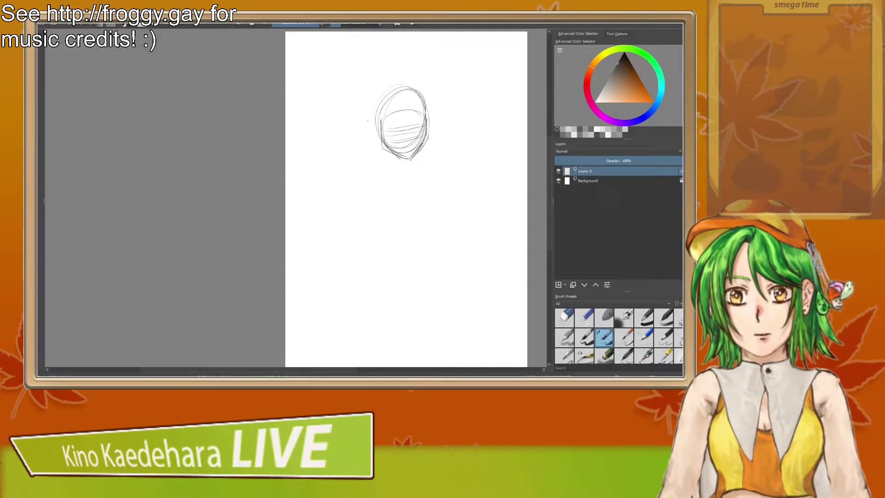
Step: Sketch a cap on the head, with a rounded crown and a brim pointing out to the left
{"action": "left_click_drag", "start_coordinate": [376, 113], "coordinate": [405, 104]}
{"action": "mouse_move", "coordinate": [372, 123]}
{"action": "left_mouse_down"}
{"action": "mouse_move", "coordinate": [388, 107]}
{"action": "mouse_move", "coordinate": [422, 115]}
{"action": "left_mouse_up"}
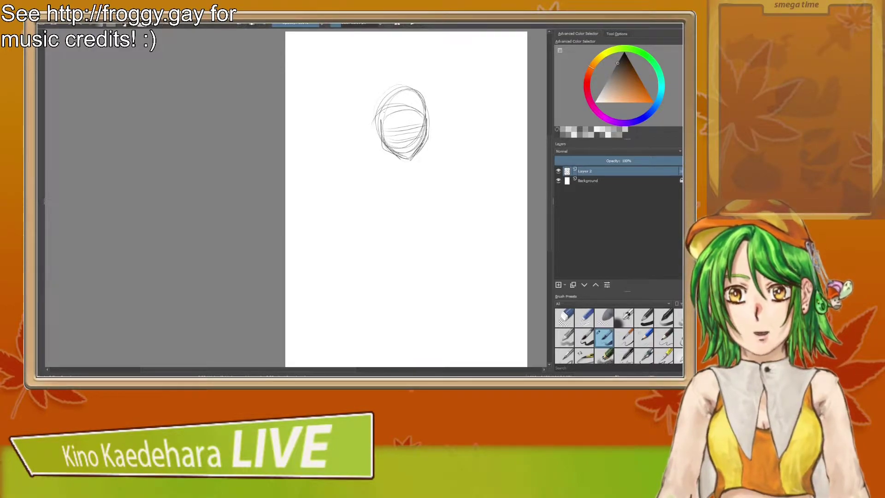
{"action": "mouse_move", "coordinate": [355, 123]}
{"action": "left_mouse_down"}
{"action": "mouse_move", "coordinate": [417, 106]}
{"action": "mouse_move", "coordinate": [356, 121]}
{"action": "mouse_move", "coordinate": [381, 101]}
{"action": "mouse_move", "coordinate": [375, 104]}
{"action": "left_mouse_up"}
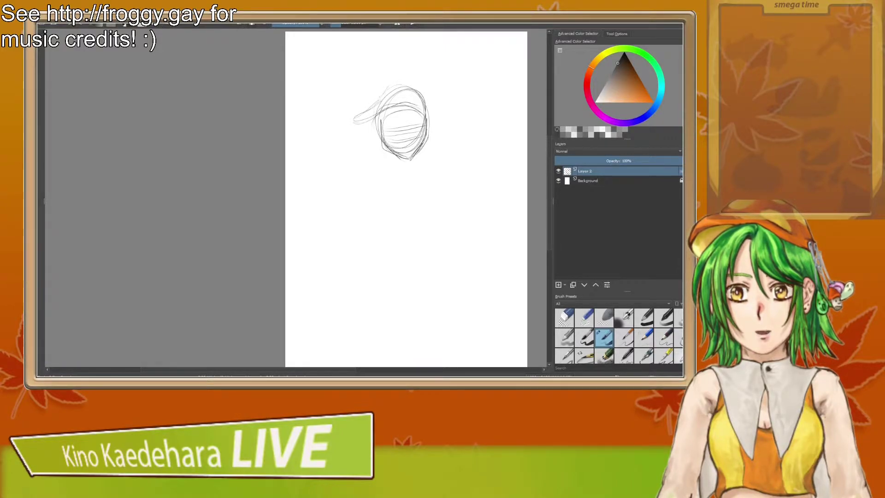
{"action": "mouse_move", "coordinate": [417, 83]}
{"action": "left_mouse_down"}
{"action": "mouse_move", "coordinate": [384, 85]}
{"action": "mouse_move", "coordinate": [426, 87]}
{"action": "left_mouse_up"}
{"action": "mouse_move", "coordinate": [366, 112]}
{"action": "left_mouse_down"}
{"action": "mouse_move", "coordinate": [381, 100]}
{"action": "mouse_move", "coordinate": [360, 115]}
{"action": "left_mouse_up"}
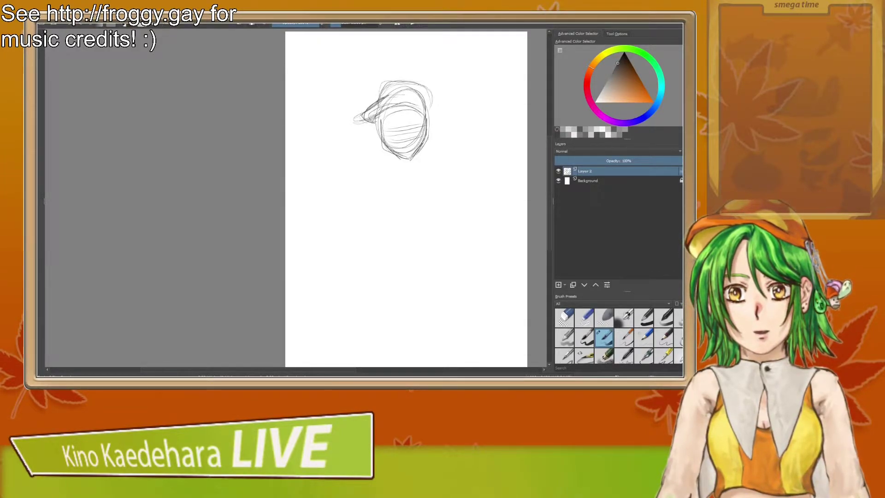
{"action": "mouse_move", "coordinate": [429, 108]}
{"action": "left_mouse_down"}
{"action": "mouse_move", "coordinate": [419, 83]}
{"action": "mouse_move", "coordinate": [381, 87]}
{"action": "left_mouse_up"}
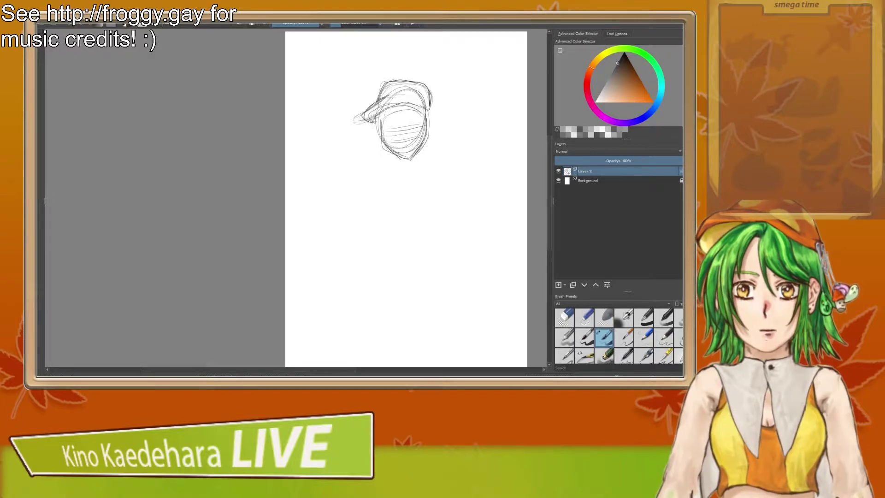
Step: Darken the cap's band above the forehead and reinforce the outline of its crown
{"action": "left_click", "coordinate": [404, 54]}
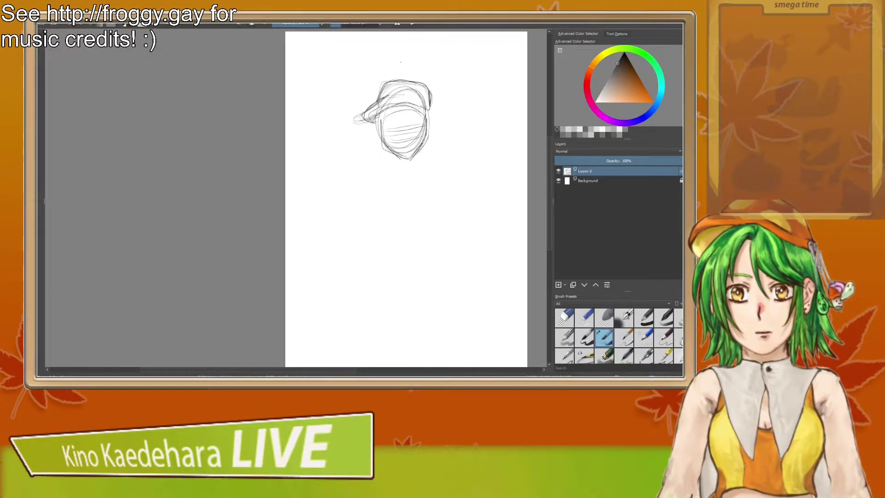
{"action": "left_click_drag", "start_coordinate": [415, 99], "coordinate": [421, 110]}
{"action": "mouse_move", "coordinate": [365, 120]}
{"action": "left_mouse_down"}
{"action": "mouse_move", "coordinate": [398, 100]}
{"action": "mouse_move", "coordinate": [419, 107]}
{"action": "mouse_move", "coordinate": [410, 91]}
{"action": "mouse_move", "coordinate": [420, 97]}
{"action": "mouse_move", "coordinate": [375, 95]}
{"action": "mouse_move", "coordinate": [427, 101]}
{"action": "left_mouse_up"}
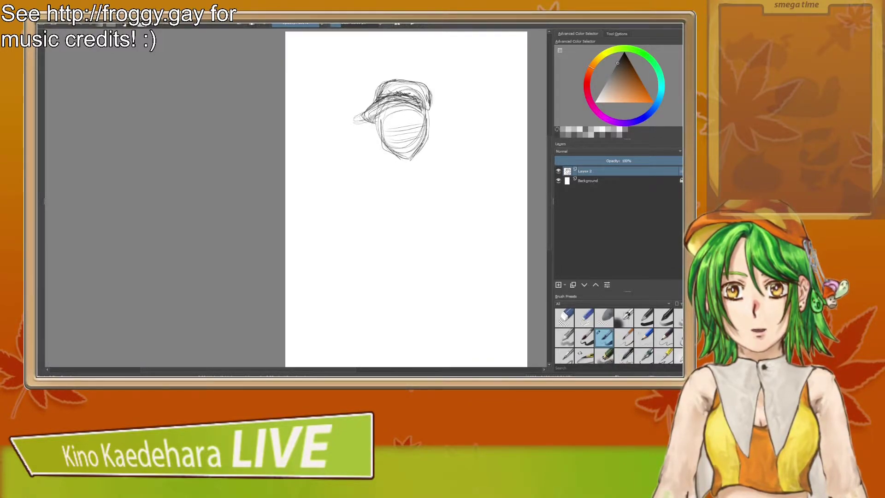
{"action": "mouse_move", "coordinate": [382, 90]}
{"action": "left_mouse_down"}
{"action": "mouse_move", "coordinate": [422, 88]}
{"action": "mouse_move", "coordinate": [428, 101]}
{"action": "left_mouse_up"}
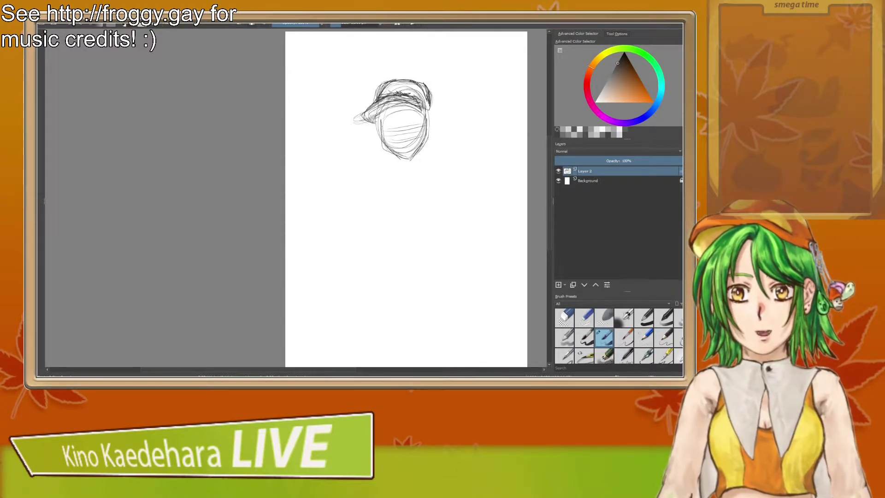
Step: Extend the chin to a lower point, reinforce the right jawline, and draw a vertical centre guideline on the face
{"action": "left_click_drag", "start_coordinate": [392, 154], "coordinate": [404, 161]}
{"action": "mouse_move", "coordinate": [405, 163]}
{"action": "left_mouse_down"}
{"action": "mouse_move", "coordinate": [422, 144]}
{"action": "mouse_move", "coordinate": [406, 165]}
{"action": "left_mouse_up"}
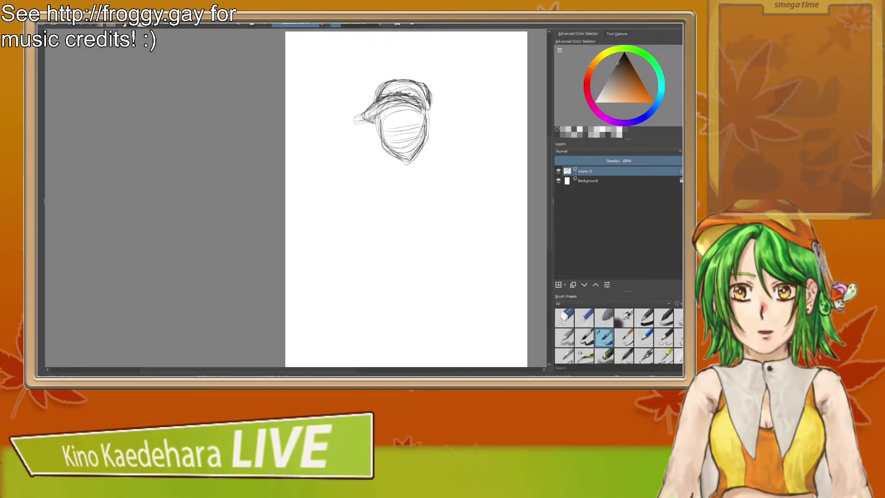
{"action": "left_click_drag", "start_coordinate": [423, 140], "coordinate": [402, 159]}
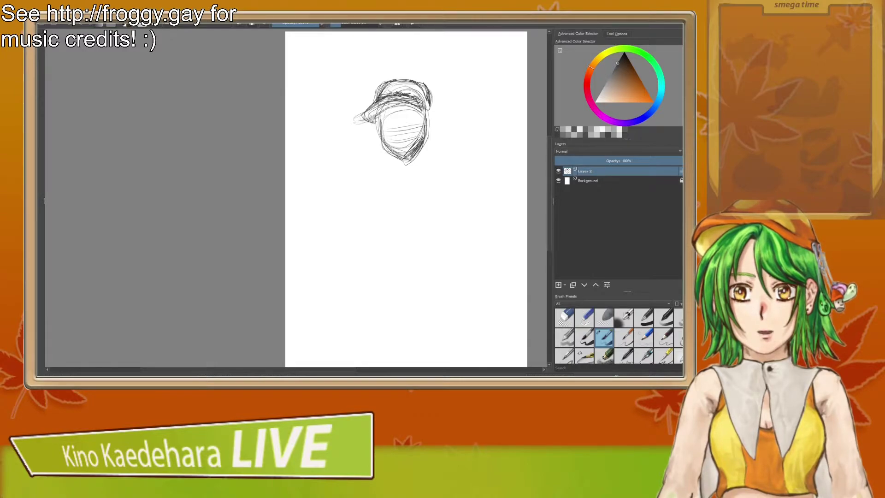
{"action": "left_click_drag", "start_coordinate": [402, 110], "coordinate": [401, 140]}
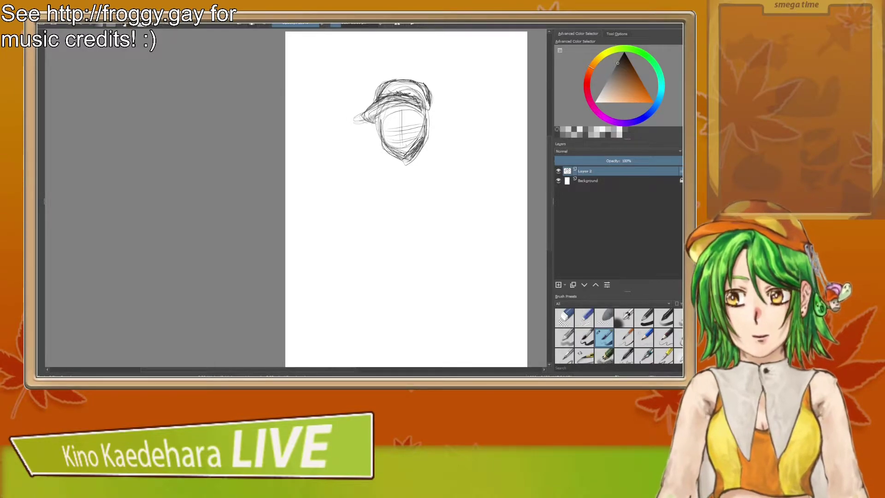
Step: Check the proportions of the head and cap sketch by flipping the canvas view horizontally and back
{"action": "key", "text": "m"}
{"action": "key", "text": "m"}
{"action": "key", "text": "m"}
{"action": "key", "text": "m"}
{"action": "key", "text": "m"}
{"action": "key", "text": "m"}
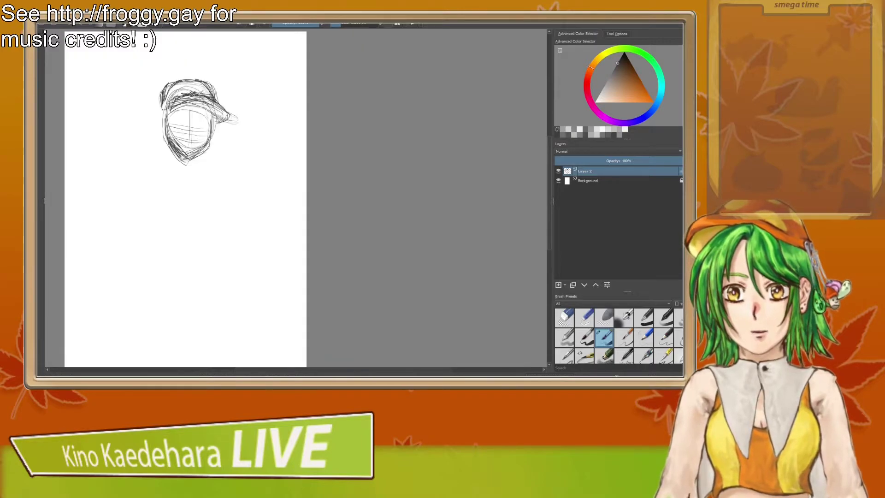
{"action": "key", "text": "m"}
{"action": "key", "text": "m"}
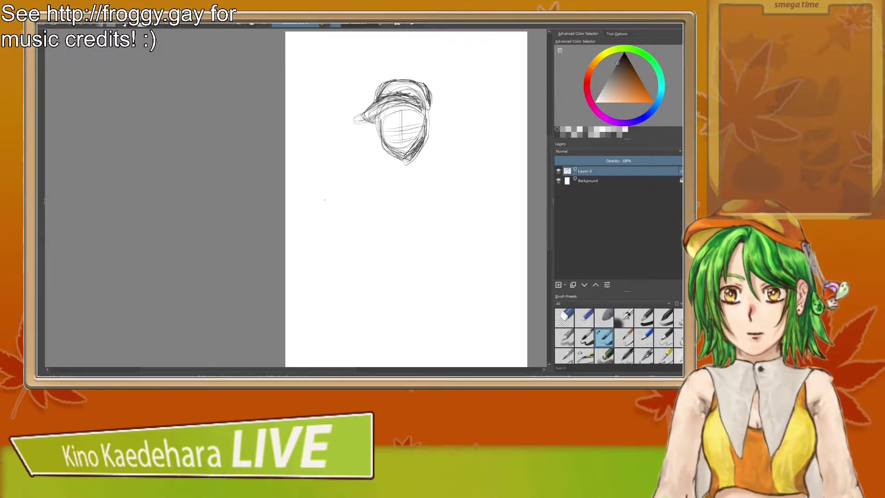
Step: Redraw the face's vertical centre guideline with a darker stroke from the forehead down to the chin
{"action": "mouse_move", "coordinate": [174, 238]}
{"action": "left_mouse_down"}
{"action": "mouse_move", "coordinate": [340, 211]}
{"action": "mouse_move", "coordinate": [270, 254]}
{"action": "left_mouse_up"}
{"action": "mouse_move", "coordinate": [463, 203]}
{"action": "left_mouse_down"}
{"action": "mouse_move", "coordinate": [319, 211]}
{"action": "mouse_move", "coordinate": [286, 191]}
{"action": "left_mouse_up"}
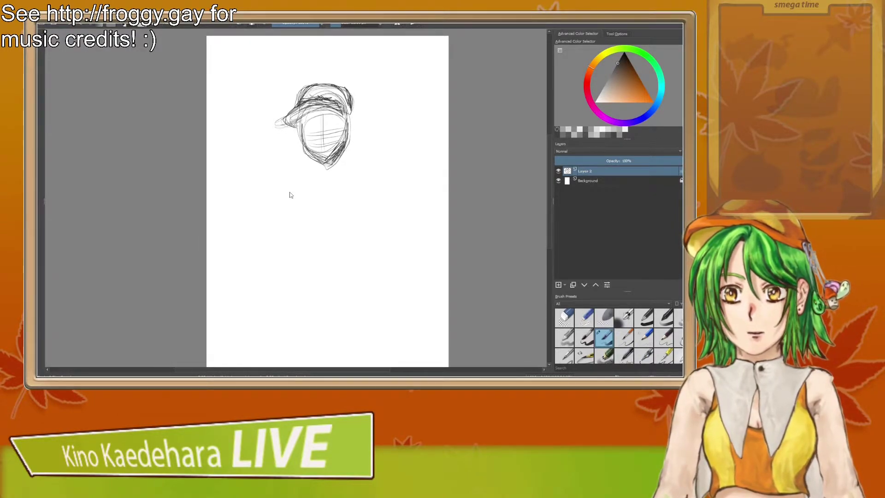
{"action": "scroll", "coordinate": [340, 191], "scroll_direction": "up", "scroll_amount": 2}
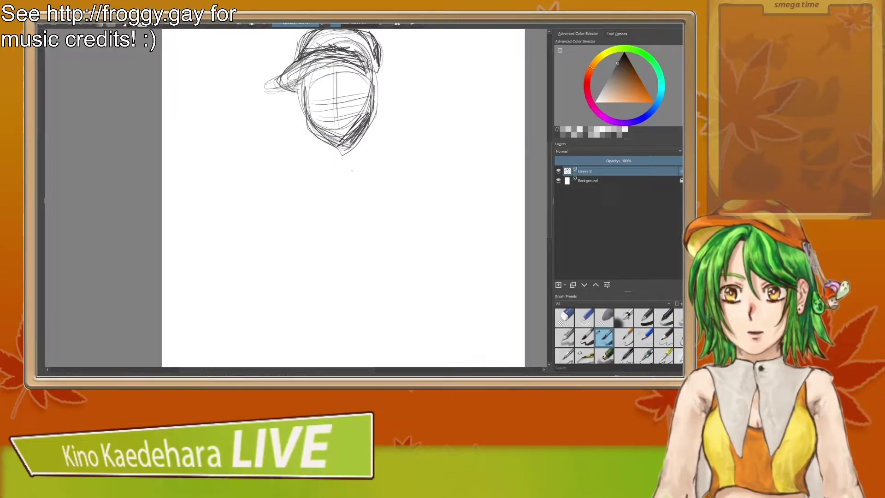
{"action": "left_click_drag", "start_coordinate": [367, 157], "coordinate": [373, 208]}
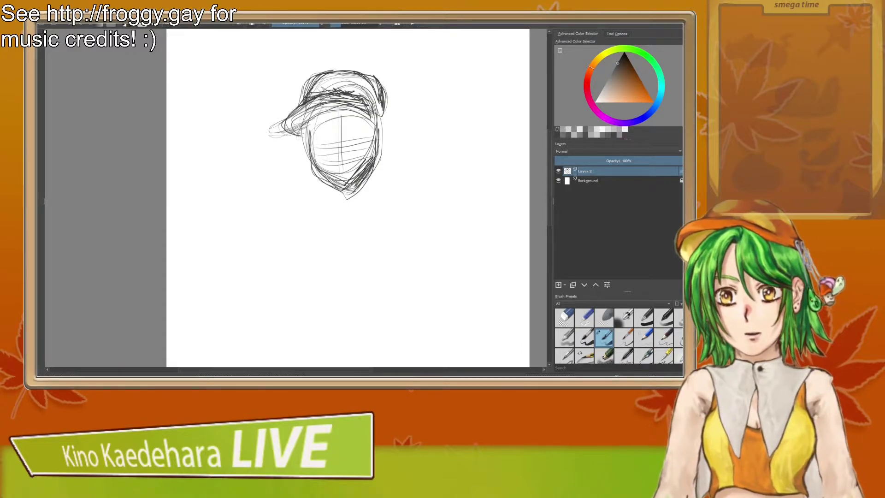
{"action": "left_click_drag", "start_coordinate": [340, 118], "coordinate": [340, 178]}
Step: Compare the face's centre guideline and jaw symmetry in mirrored and normal canvas view
{"action": "key", "text": "m"}
{"action": "key", "text": "m"}
{"action": "key", "text": "m"}
{"action": "key", "text": "m"}
{"action": "key", "text": "m"}
{"action": "key", "text": "m"}
{"action": "key", "text": "m"}
{"action": "key", "text": "m"}
{"action": "key", "text": "m"}
{"action": "key", "text": "m"}
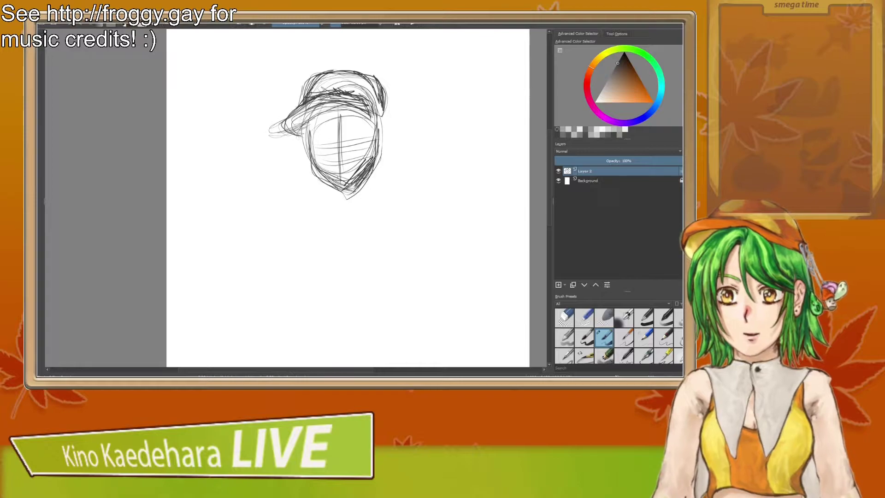
Step: Go over the vertical centre guideline once more to make it bolder
{"action": "left_click_drag", "start_coordinate": [336, 176], "coordinate": [307, 179]}
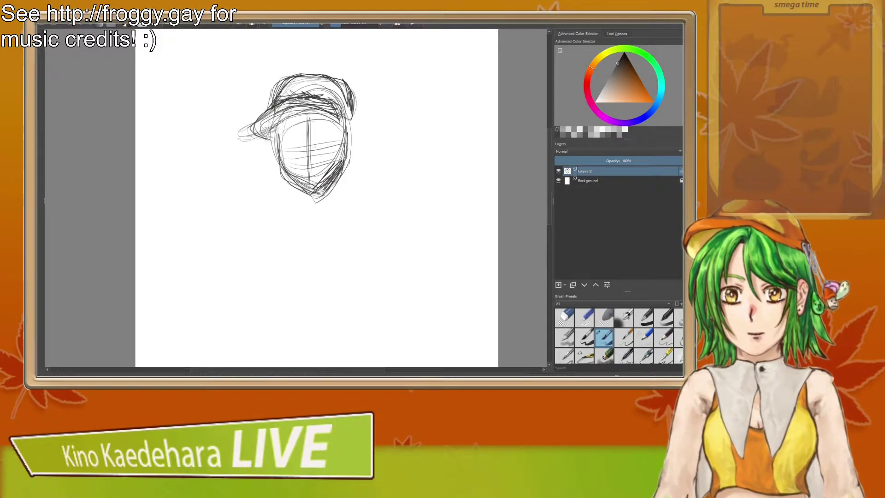
{"action": "left_click_drag", "start_coordinate": [309, 119], "coordinate": [307, 179]}
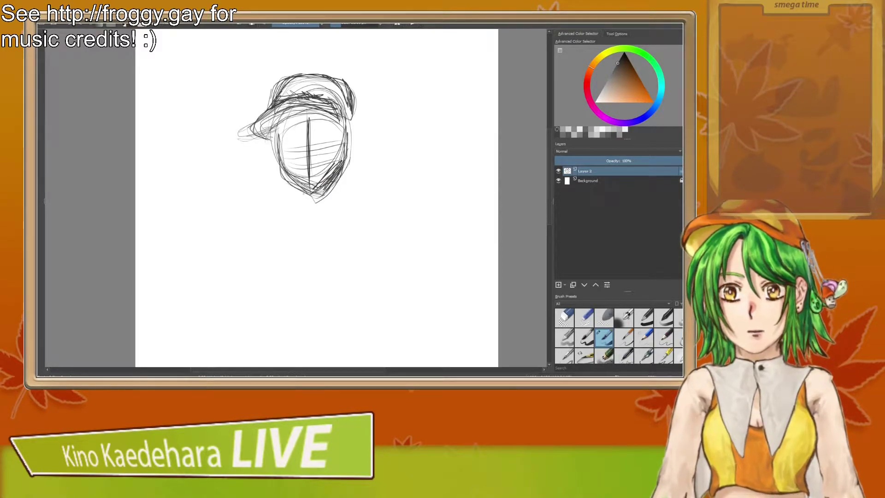
Step: Check the head in mirrored view, and redraw the face outline with darker strokes from both temples down to the chin
{"action": "key", "text": "m"}
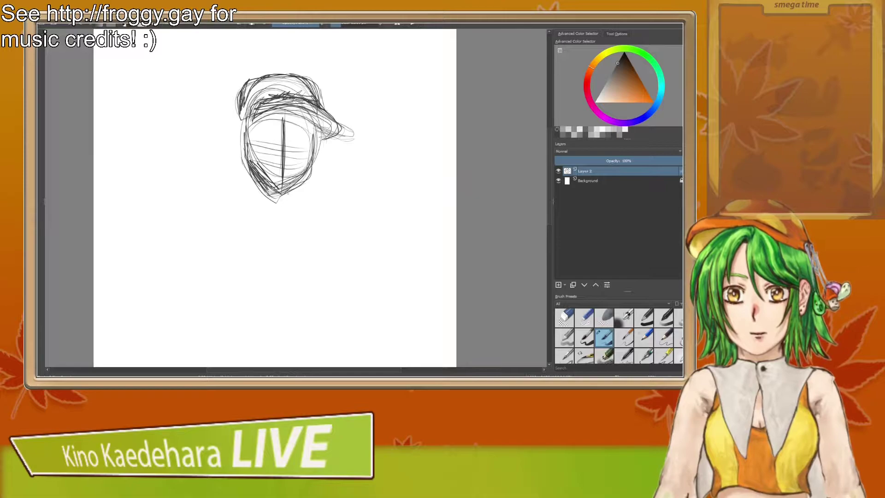
{"action": "key", "text": "m"}
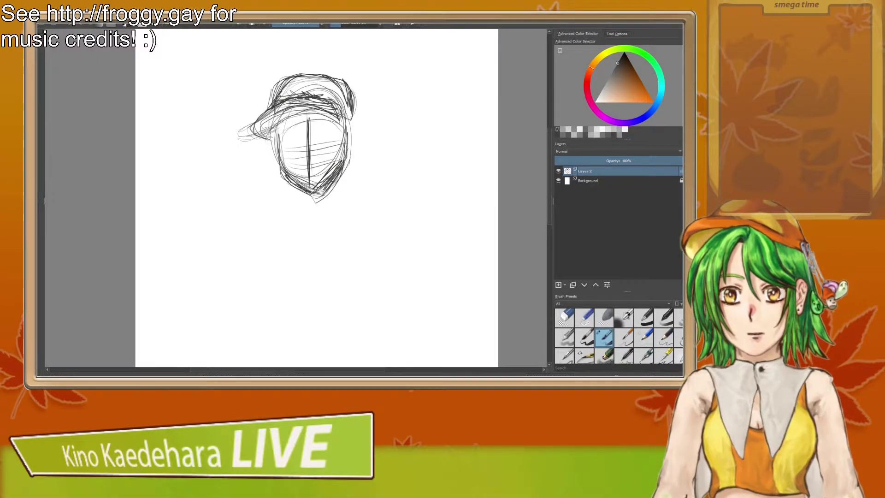
{"action": "left_click_drag", "start_coordinate": [272, 146], "coordinate": [288, 183]}
{"action": "left_click_drag", "start_coordinate": [277, 118], "coordinate": [272, 170]}
{"action": "left_click_drag", "start_coordinate": [275, 155], "coordinate": [309, 190]}
{"action": "mouse_move", "coordinate": [343, 124]}
{"action": "left_mouse_down"}
{"action": "mouse_move", "coordinate": [339, 160]}
{"action": "mouse_move", "coordinate": [339, 148]}
{"action": "mouse_move", "coordinate": [317, 193]}
{"action": "mouse_move", "coordinate": [336, 154]}
{"action": "mouse_move", "coordinate": [334, 171]}
{"action": "mouse_move", "coordinate": [313, 183]}
{"action": "left_mouse_up"}
Step: Erase the stray sketch lines inside the lower jaw and compare the face shape in mirrored and normal view
{"action": "left_click", "coordinate": [564, 318]}
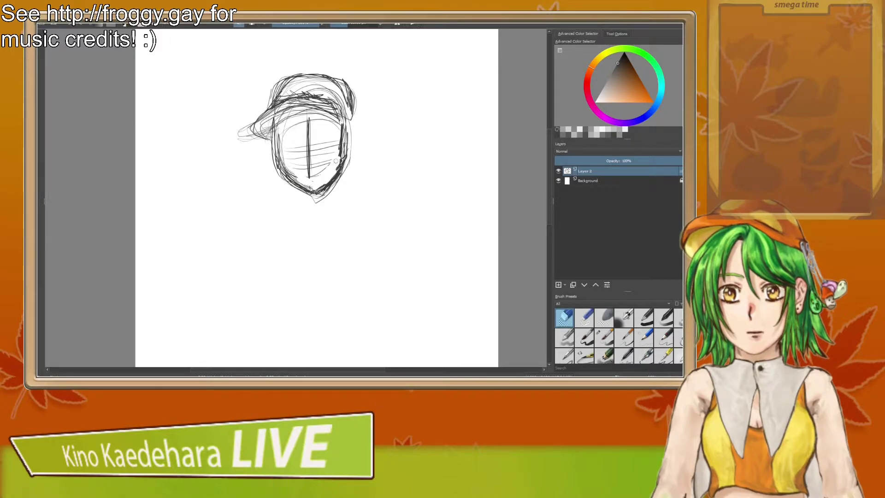
{"action": "key", "text": "e"}
{"action": "key", "text": "m"}
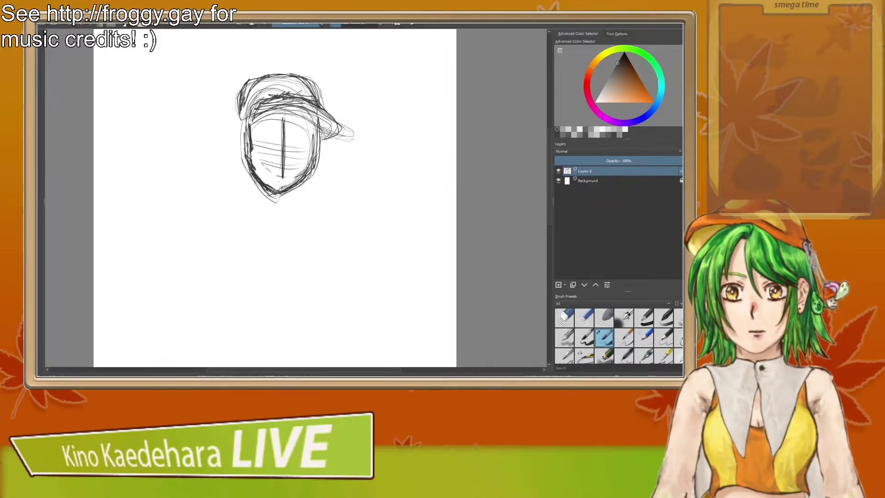
{"action": "key", "text": "m"}
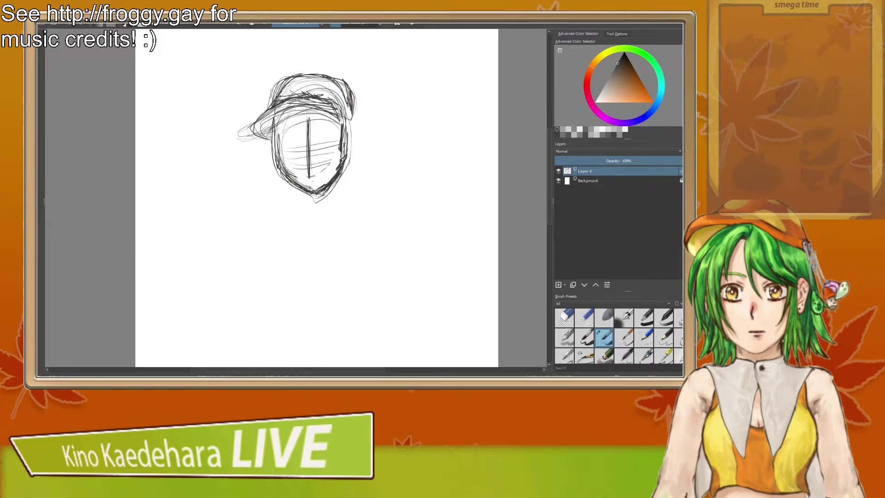
Step: Thin the heavy cheek line opposite the cap brim and erase loose outer jaw strokes on the brim side
{"action": "key", "text": "e"}
{"action": "left_click_drag", "start_coordinate": [341, 136], "coordinate": [340, 156]}
{"action": "left_click_drag", "start_coordinate": [274, 150], "coordinate": [299, 191]}
{"action": "key", "text": "e"}
Step: In mirrored view, erase the excess outer strokes along the other jaw side and below the chin
{"action": "key", "text": "m"}
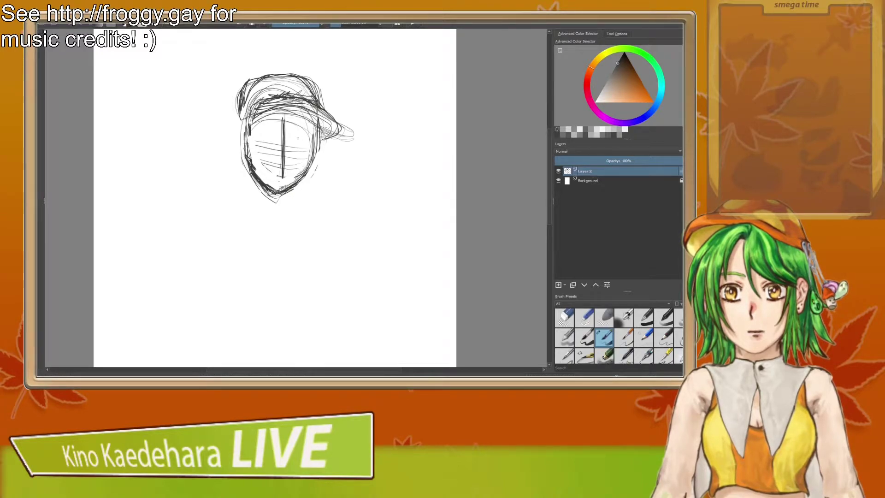
{"action": "key", "text": "e"}
{"action": "mouse_move", "coordinate": [246, 157]}
{"action": "left_mouse_down"}
{"action": "mouse_move", "coordinate": [264, 196]}
{"action": "mouse_move", "coordinate": [284, 188]}
{"action": "mouse_move", "coordinate": [274, 201]}
{"action": "left_mouse_up"}
{"action": "key", "text": "/"}
{"action": "key", "text": "/"}
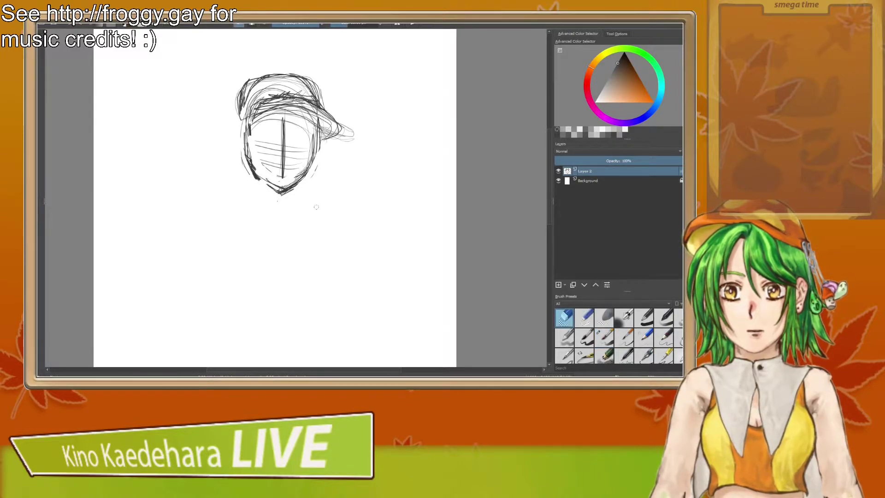
{"action": "key", "text": "e"}
Step: Back in normal view, draw an eye line across the face and extend the vertical centre guideline up to the cap
{"action": "key", "text": "m"}
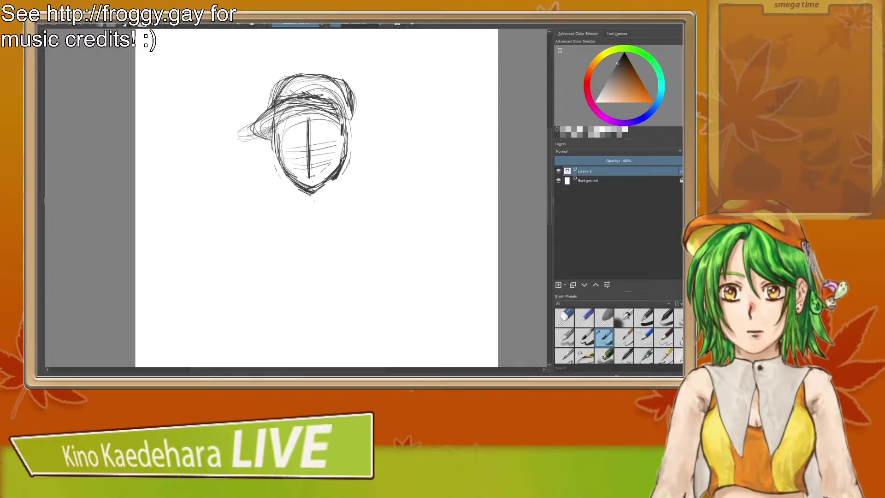
{"action": "mouse_move", "coordinate": [273, 148]}
{"action": "left_mouse_down"}
{"action": "mouse_move", "coordinate": [351, 137]}
{"action": "mouse_move", "coordinate": [352, 147]}
{"action": "left_mouse_up"}
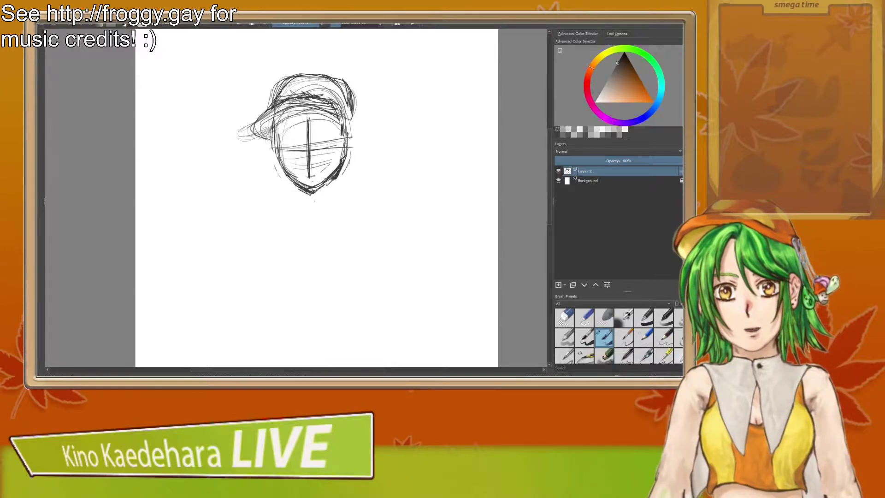
{"action": "left_click_drag", "start_coordinate": [311, 118], "coordinate": [312, 187]}
{"action": "left_click_drag", "start_coordinate": [310, 101], "coordinate": [311, 123]}
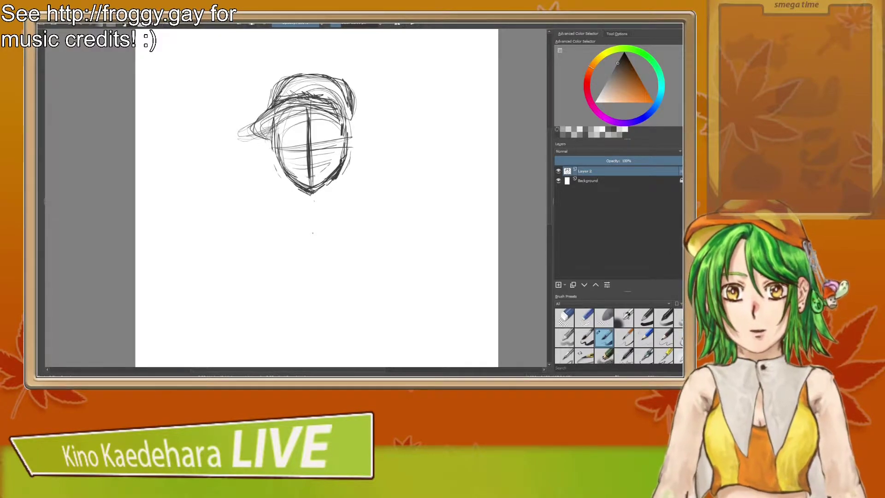
Step: Mirror the view, darken the face outline at the temple opposite the brim, and erase stray marks near both temples
{"action": "key", "text": "m"}
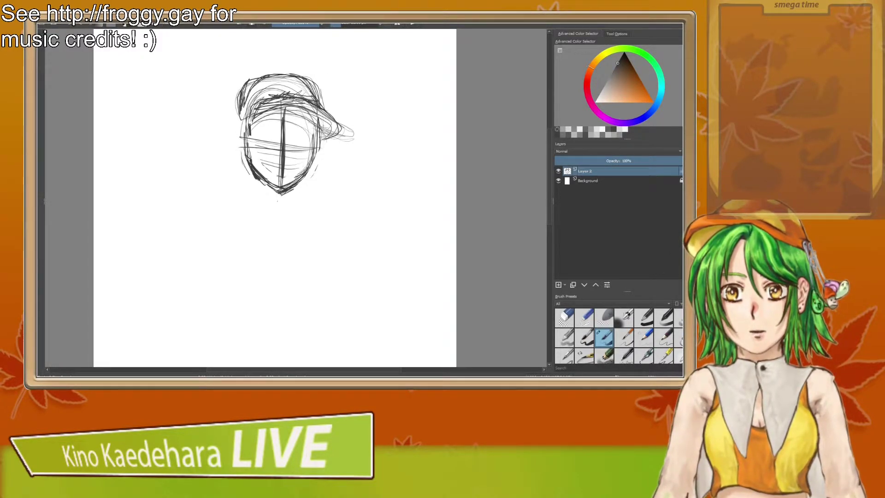
{"action": "key", "text": "m"}
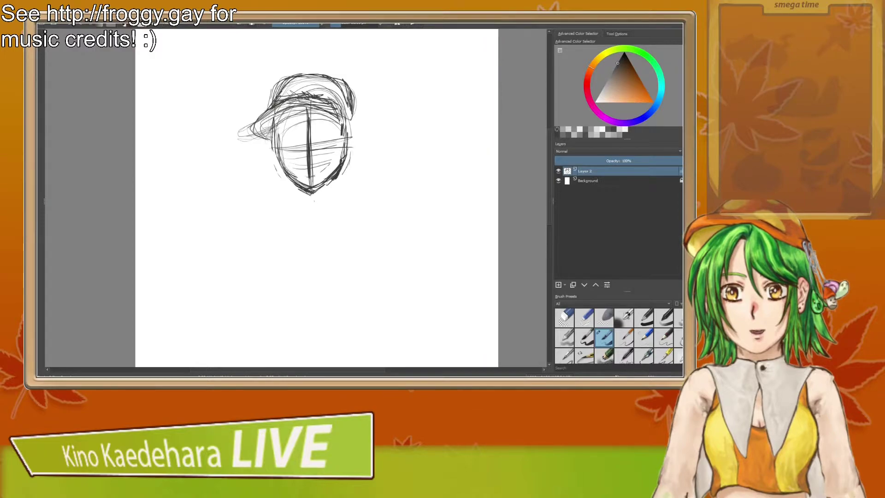
{"action": "key", "text": "m"}
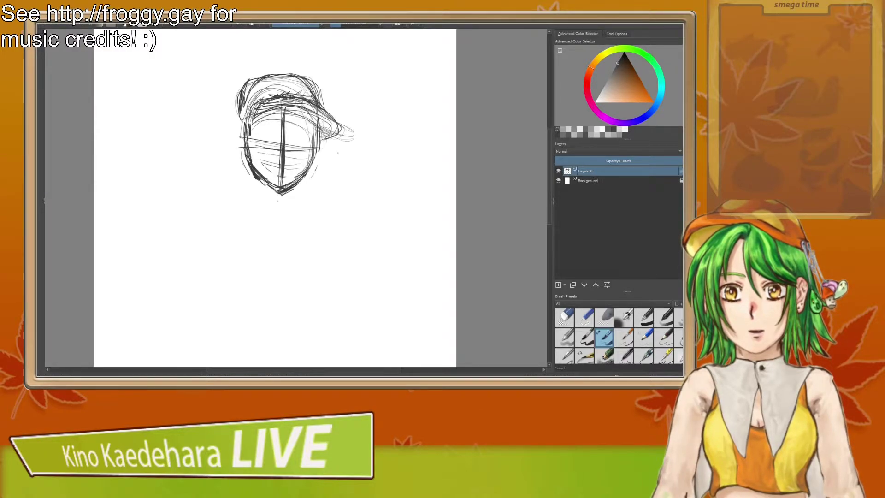
{"action": "left_click_drag", "start_coordinate": [245, 120], "coordinate": [247, 154]}
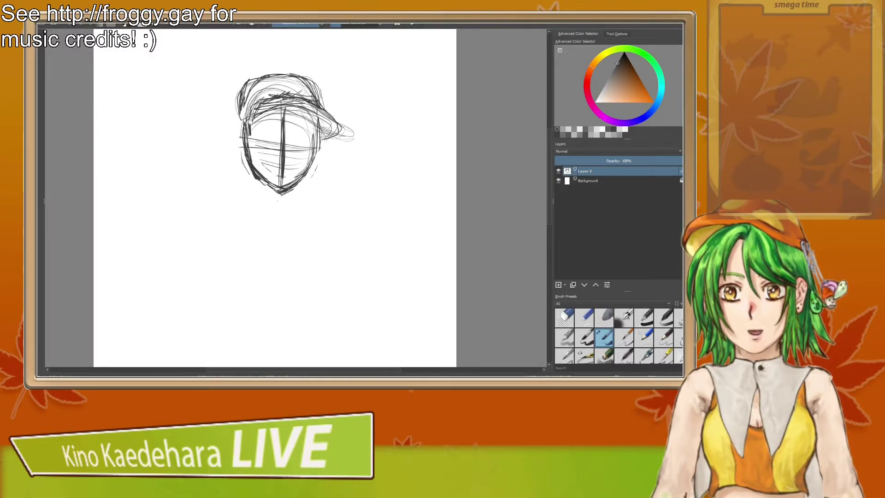
{"action": "key", "text": "slash"}
{"action": "left_click_drag", "start_coordinate": [250, 124], "coordinate": [250, 140]}
{"action": "mouse_move", "coordinate": [312, 127]}
{"action": "left_mouse_down"}
{"action": "mouse_move", "coordinate": [310, 148]}
{"action": "mouse_move", "coordinate": [319, 152]}
{"action": "mouse_move", "coordinate": [318, 134]}
{"action": "mouse_move", "coordinate": [321, 140]}
{"action": "left_mouse_up"}
{"action": "key", "text": "slash"}
{"action": "mouse_move", "coordinate": [244, 137]}
{"action": "left_mouse_down"}
{"action": "mouse_move", "coordinate": [252, 102]}
{"action": "mouse_move", "coordinate": [242, 144]}
{"action": "left_mouse_up"}
Step: Redraw the curve of the forehead under the cap and the horizontal eye line with bold strokes across the face
{"action": "mouse_move", "coordinate": [314, 147]}
{"action": "left_mouse_down"}
{"action": "mouse_move", "coordinate": [308, 110]}
{"action": "mouse_move", "coordinate": [288, 100]}
{"action": "mouse_move", "coordinate": [318, 135]}
{"action": "mouse_move", "coordinate": [316, 151]}
{"action": "mouse_move", "coordinate": [297, 92]}
{"action": "mouse_move", "coordinate": [252, 99]}
{"action": "left_mouse_up"}
{"action": "left_click_drag", "start_coordinate": [251, 147], "coordinate": [317, 141]}
{"action": "left_click_drag", "start_coordinate": [246, 150], "coordinate": [322, 143]}
{"action": "mouse_move", "coordinate": [249, 151]}
{"action": "left_mouse_down"}
{"action": "mouse_move", "coordinate": [321, 146]}
{"action": "mouse_move", "coordinate": [307, 148]}
{"action": "left_mouse_up"}
{"action": "mouse_move", "coordinate": [254, 147]}
{"action": "left_mouse_down"}
{"action": "mouse_move", "coordinate": [313, 144]}
{"action": "mouse_move", "coordinate": [282, 148]}
{"action": "left_mouse_up"}
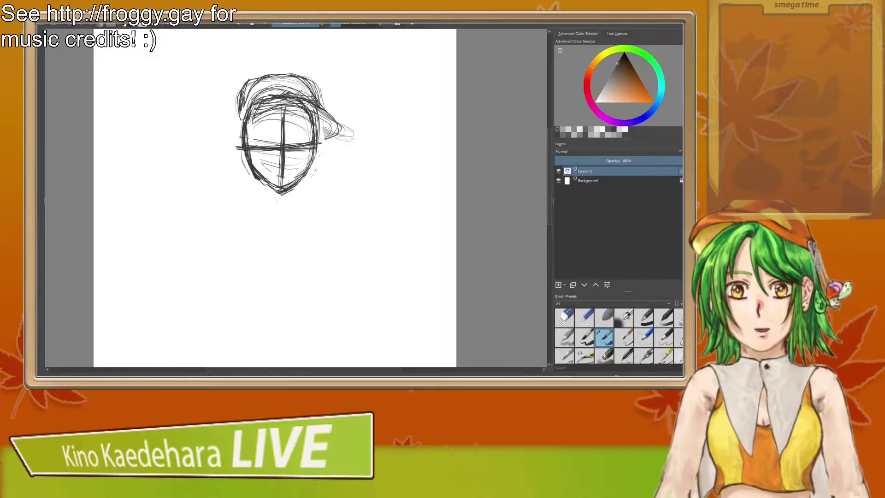
Step: Erase a small part of the eye line and add light curved guidelines across the mid and lower face
{"action": "key", "text": "/"}
{"action": "left_click_drag", "start_coordinate": [288, 145], "coordinate": [293, 144]}
{"action": "key", "text": "/"}
{"action": "left_click_drag", "start_coordinate": [257, 168], "coordinate": [307, 163]}
{"action": "mouse_move", "coordinate": [263, 128]}
{"action": "left_mouse_down"}
{"action": "mouse_move", "coordinate": [299, 127]}
{"action": "mouse_move", "coordinate": [311, 159]}
{"action": "left_mouse_up"}
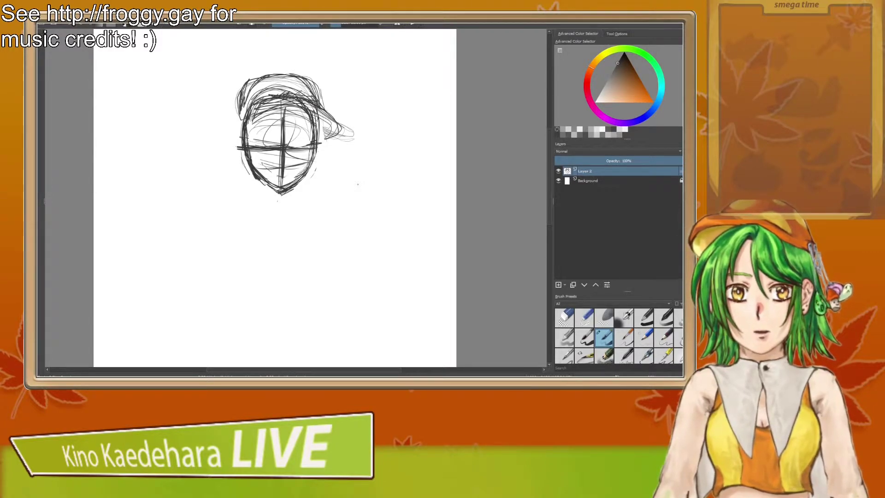
Step: Darken the cap's lower edge and brim, bulge out the cap's side opposite the brim, and check it in mirrored view
{"action": "mouse_move", "coordinate": [320, 178]}
{"action": "left_mouse_down"}
{"action": "mouse_move", "coordinate": [364, 177]}
{"action": "mouse_move", "coordinate": [348, 174]}
{"action": "mouse_move", "coordinate": [351, 156]}
{"action": "mouse_move", "coordinate": [357, 215]}
{"action": "mouse_move", "coordinate": [375, 78]}
{"action": "mouse_move", "coordinate": [374, 124]}
{"action": "left_mouse_up"}
{"action": "key", "text": "minus"}
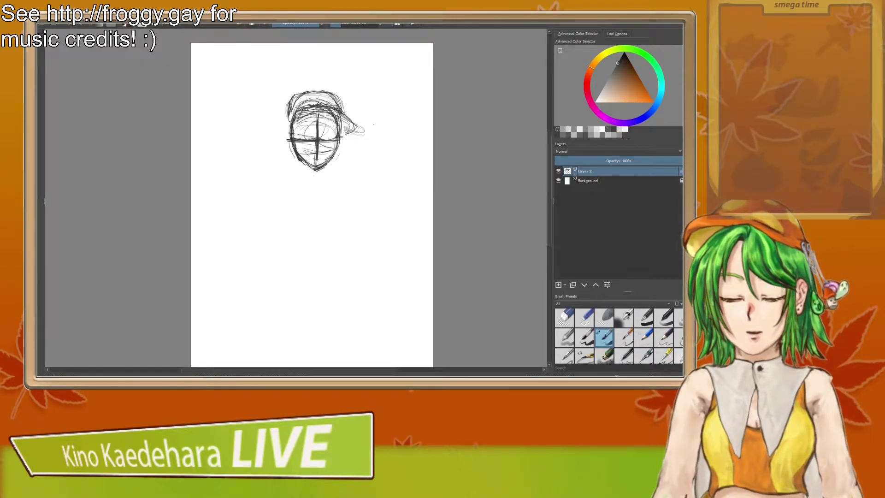
{"action": "key", "text": "minus"}
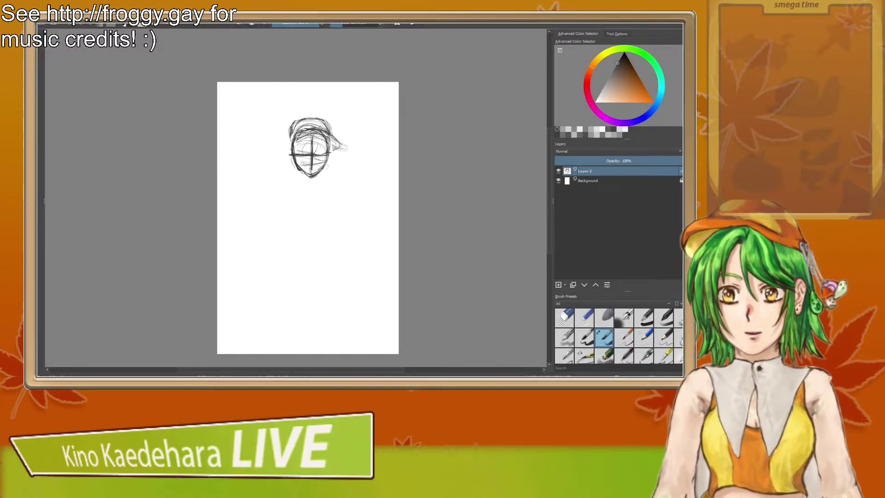
{"action": "mouse_move", "coordinate": [347, 217]}
{"action": "left_mouse_down"}
{"action": "mouse_move", "coordinate": [381, 207]}
{"action": "mouse_move", "coordinate": [371, 208]}
{"action": "left_mouse_up"}
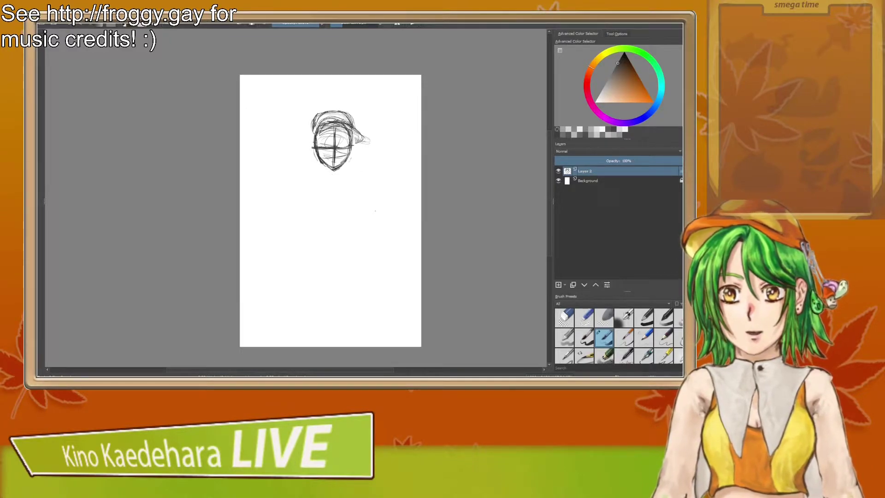
{"action": "key", "text": "plus"}
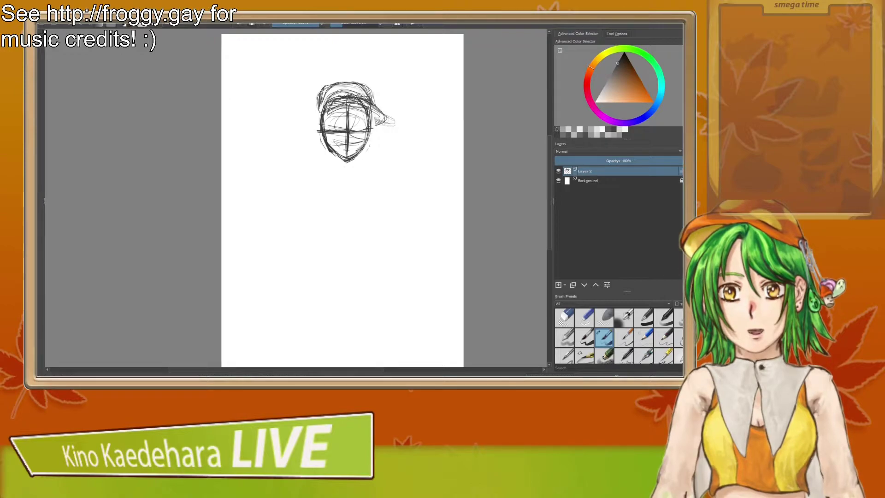
{"action": "left_click_drag", "start_coordinate": [327, 117], "coordinate": [346, 104]}
{"action": "mouse_move", "coordinate": [338, 108]}
{"action": "left_mouse_down"}
{"action": "mouse_move", "coordinate": [362, 106]}
{"action": "mouse_move", "coordinate": [375, 122]}
{"action": "left_mouse_up"}
{"action": "left_click_drag", "start_coordinate": [367, 100], "coordinate": [381, 108]}
{"action": "mouse_move", "coordinate": [326, 119]}
{"action": "left_mouse_down"}
{"action": "mouse_move", "coordinate": [335, 99]}
{"action": "mouse_move", "coordinate": [314, 112]}
{"action": "mouse_move", "coordinate": [368, 97]}
{"action": "mouse_move", "coordinate": [371, 104]}
{"action": "left_mouse_up"}
{"action": "mouse_move", "coordinate": [322, 90]}
{"action": "left_mouse_down"}
{"action": "mouse_move", "coordinate": [331, 86]}
{"action": "mouse_move", "coordinate": [317, 123]}
{"action": "mouse_move", "coordinate": [319, 117]}
{"action": "left_mouse_up"}
{"action": "left_click_drag", "start_coordinate": [323, 110], "coordinate": [318, 115]}
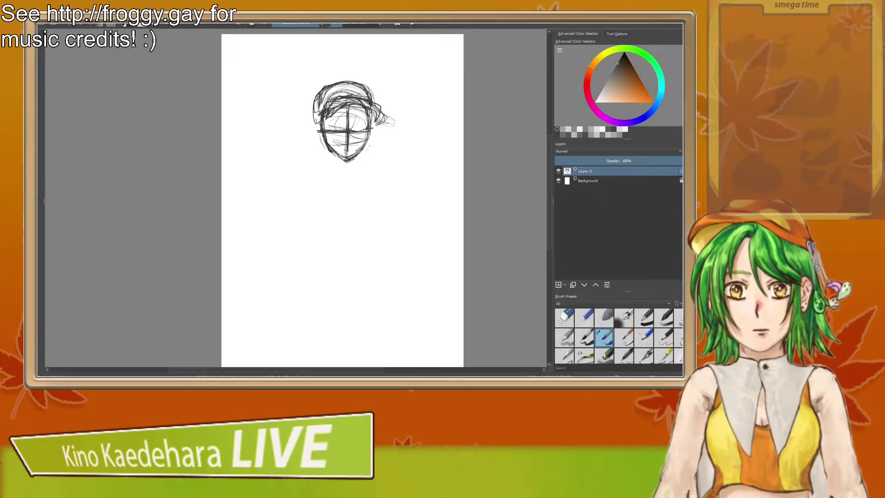
{"action": "key", "text": "m"}
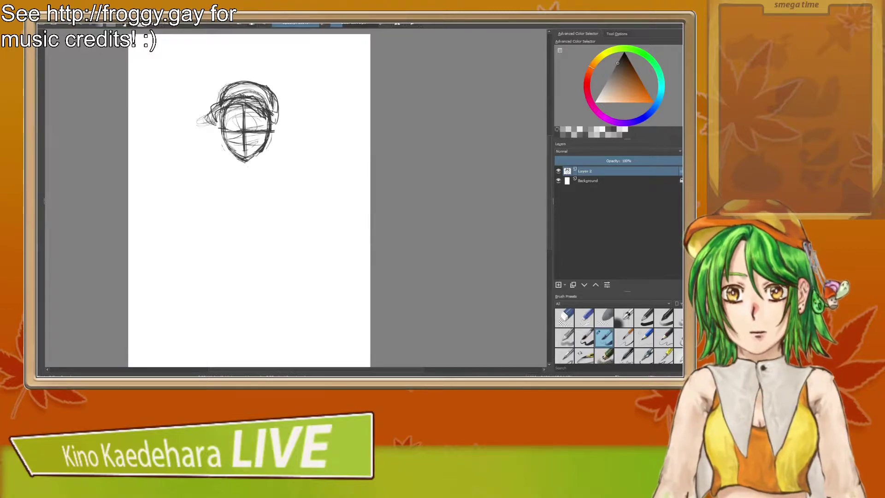
{"action": "key", "text": "m"}
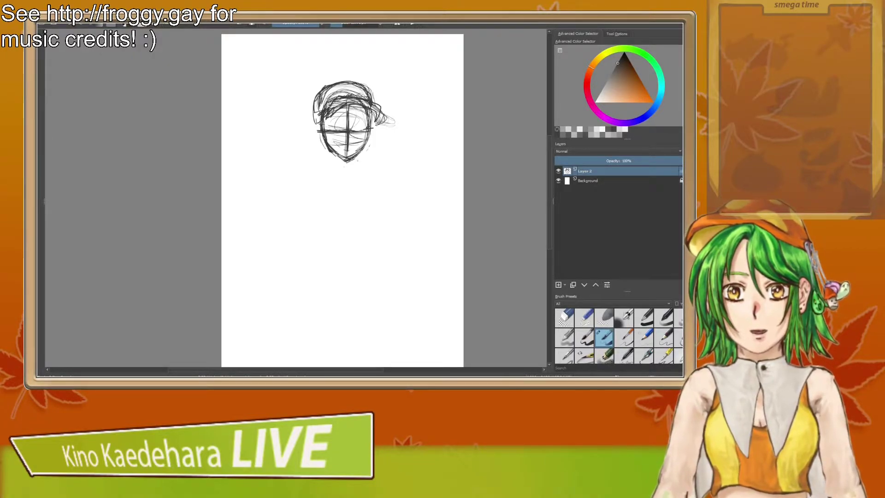
Step: Sketch a small curve at the chin, the neck, both shoulder lines and the start of one upper arm
{"action": "mouse_move", "coordinate": [333, 153]}
{"action": "left_mouse_down"}
{"action": "mouse_move", "coordinate": [332, 166]}
{"action": "mouse_move", "coordinate": [354, 154]}
{"action": "mouse_move", "coordinate": [346, 143]}
{"action": "left_mouse_up"}
{"action": "mouse_move", "coordinate": [347, 143]}
{"action": "left_mouse_down"}
{"action": "mouse_move", "coordinate": [355, 160]}
{"action": "mouse_move", "coordinate": [329, 170]}
{"action": "mouse_move", "coordinate": [363, 169]}
{"action": "mouse_move", "coordinate": [326, 171]}
{"action": "mouse_move", "coordinate": [374, 170]}
{"action": "left_mouse_up"}
{"action": "mouse_move", "coordinate": [319, 170]}
{"action": "left_mouse_down"}
{"action": "mouse_move", "coordinate": [380, 174]}
{"action": "mouse_move", "coordinate": [318, 200]}
{"action": "left_mouse_up"}
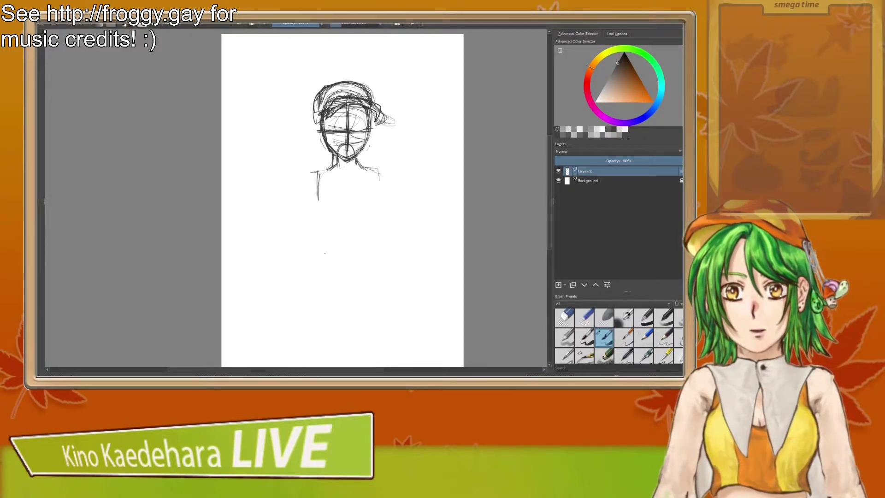
Step: Draw a long vertical centre line for the body from the neck down, redoing the first try, and check it mirrored
{"action": "left_click_drag", "start_coordinate": [350, 167], "coordinate": [345, 351]}
{"action": "key", "text": "ctrl+z"}
{"action": "left_click_drag", "start_coordinate": [346, 168], "coordinate": [350, 335]}
{"action": "key", "text": "m"}
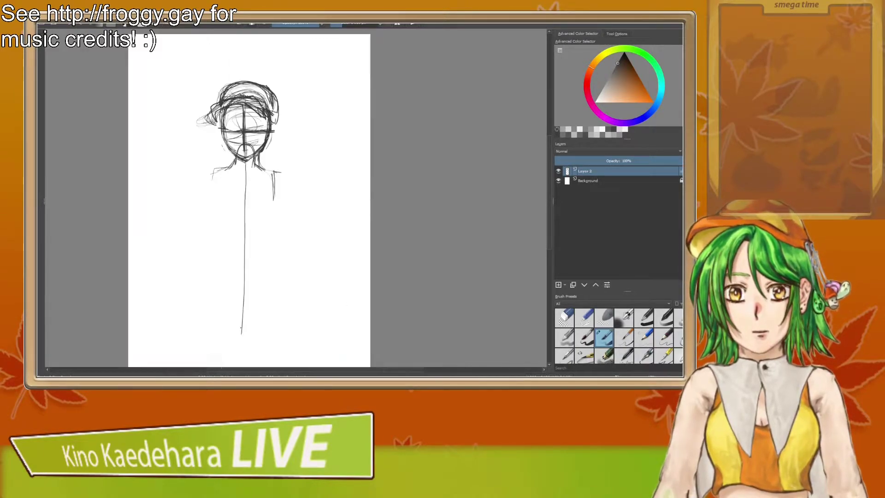
{"action": "key", "text": "m"}
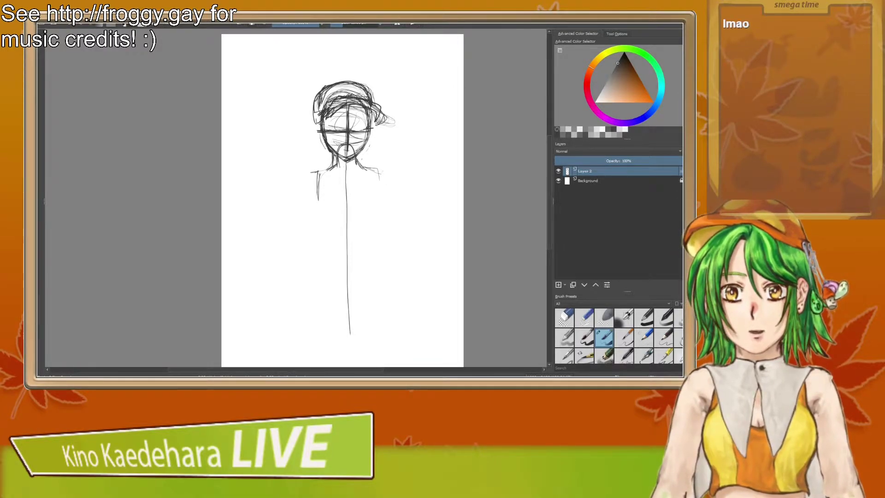
Step: Sketch the upper body's side contours below the shoulders, carrying the one opposite the brim farther down in a curve
{"action": "left_click_drag", "start_coordinate": [328, 169], "coordinate": [316, 198]}
{"action": "left_click_drag", "start_coordinate": [382, 182], "coordinate": [380, 220]}
{"action": "mouse_move", "coordinate": [321, 185]}
{"action": "left_mouse_down"}
{"action": "mouse_move", "coordinate": [317, 242]}
{"action": "mouse_move", "coordinate": [315, 210]}
{"action": "left_mouse_up"}
{"action": "left_click_drag", "start_coordinate": [322, 185], "coordinate": [318, 241]}
{"action": "left_click_drag", "start_coordinate": [377, 181], "coordinate": [389, 228]}
{"action": "left_click_drag", "start_coordinate": [378, 185], "coordinate": [387, 211]}
{"action": "left_click_drag", "start_coordinate": [388, 207], "coordinate": [382, 233]}
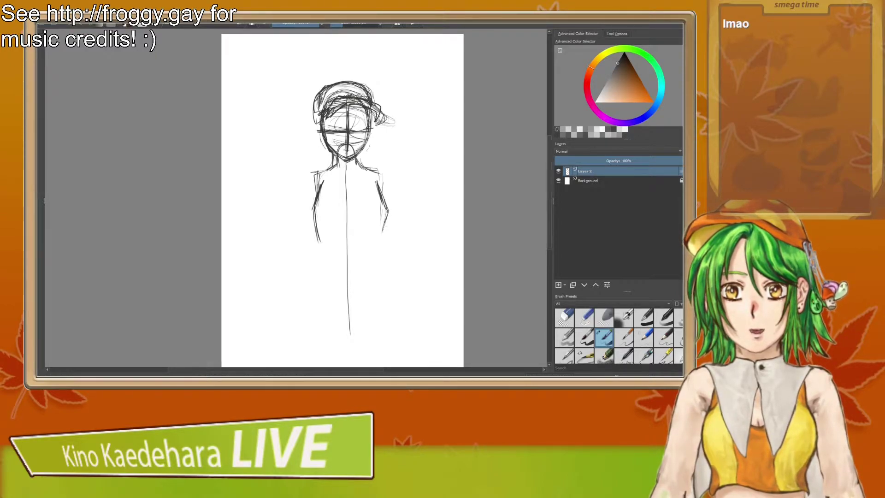
{"action": "key", "text": "ctrl+z"}
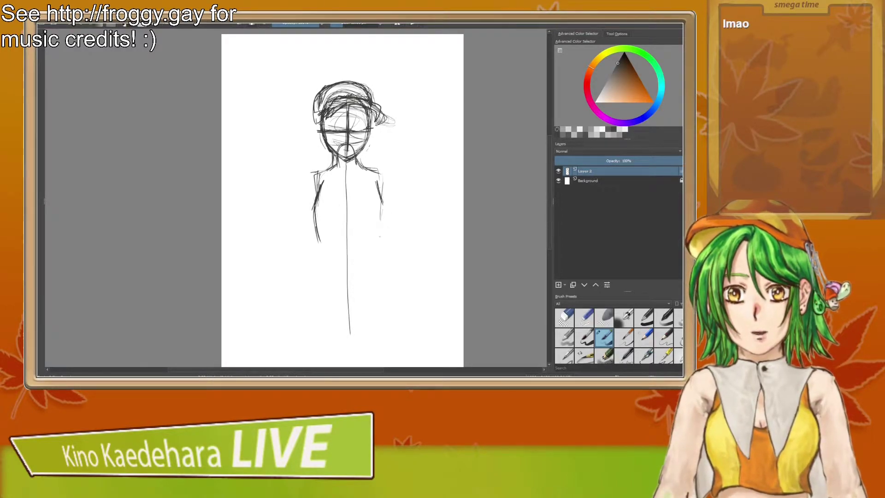
{"action": "key", "text": "ctrl+z"}
Step: Redraw both shoulders and the neck with bolder strokes, turning each shoulder corner down into the upper arm
{"action": "mouse_move", "coordinate": [361, 166]}
{"action": "left_mouse_down"}
{"action": "mouse_move", "coordinate": [381, 172]}
{"action": "mouse_move", "coordinate": [376, 194]}
{"action": "left_mouse_up"}
{"action": "left_click_drag", "start_coordinate": [316, 177], "coordinate": [317, 192]}
{"action": "left_click_drag", "start_coordinate": [314, 176], "coordinate": [332, 168]}
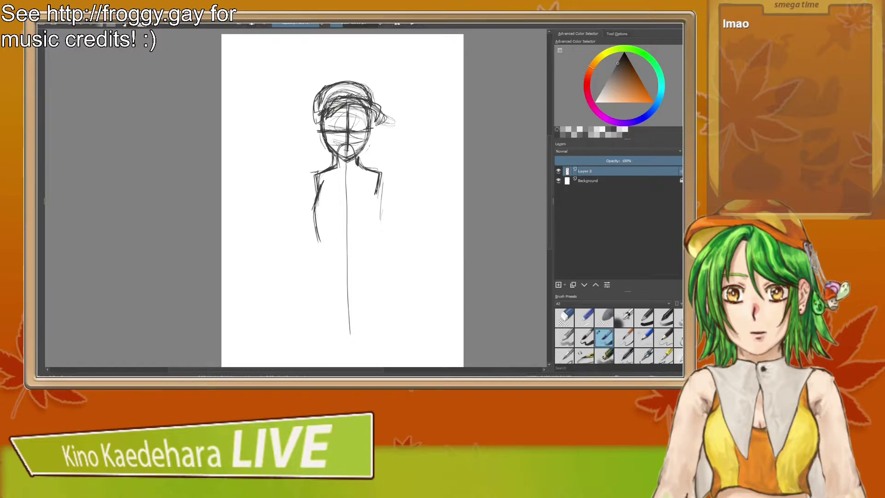
{"action": "mouse_move", "coordinate": [359, 164]}
{"action": "left_mouse_down"}
{"action": "mouse_move", "coordinate": [371, 171]}
{"action": "mouse_move", "coordinate": [356, 155]}
{"action": "left_mouse_up"}
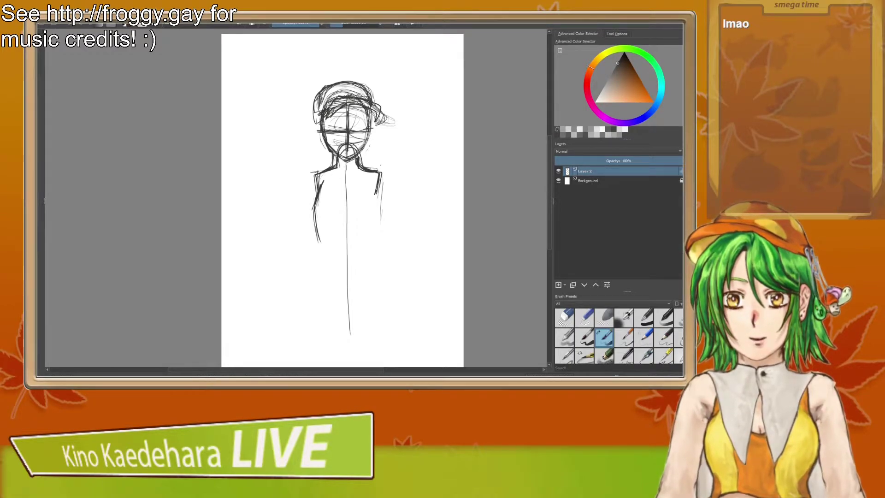
Step: Erase the excess thickness from the shoulder line and corner on the cap brim's side
{"action": "key", "text": "/"}
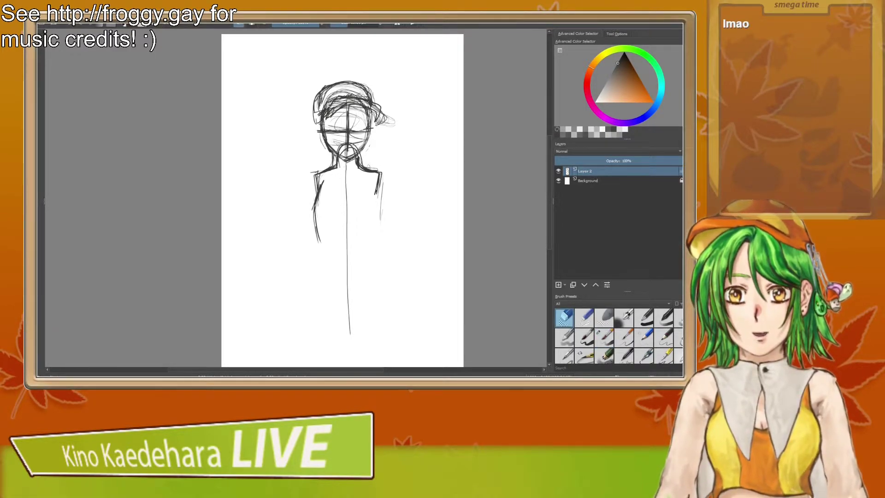
{"action": "left_click_drag", "start_coordinate": [369, 169], "coordinate": [377, 195]}
{"action": "key", "text": "e"}
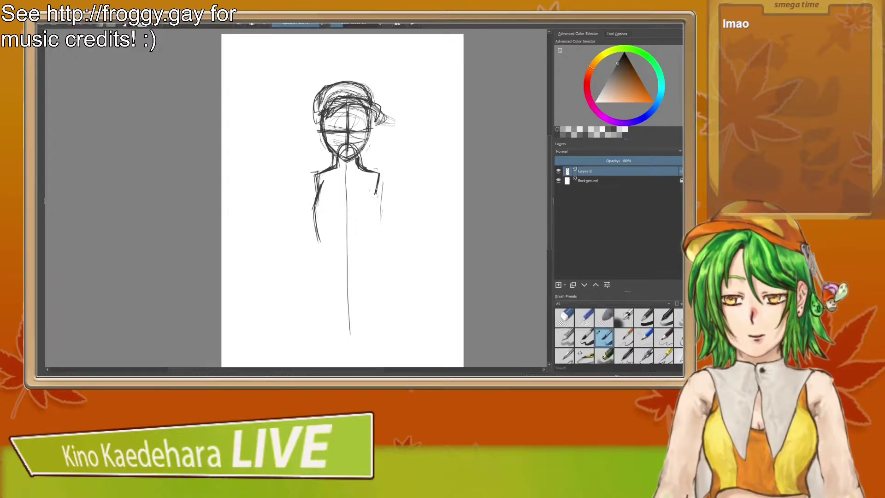
Step: Draw a bold curved body contour below the brim-side shoulder to match the opposite side, checking symmetry in mirrored view
{"action": "key", "text": "m"}
{"action": "key", "text": "m"}
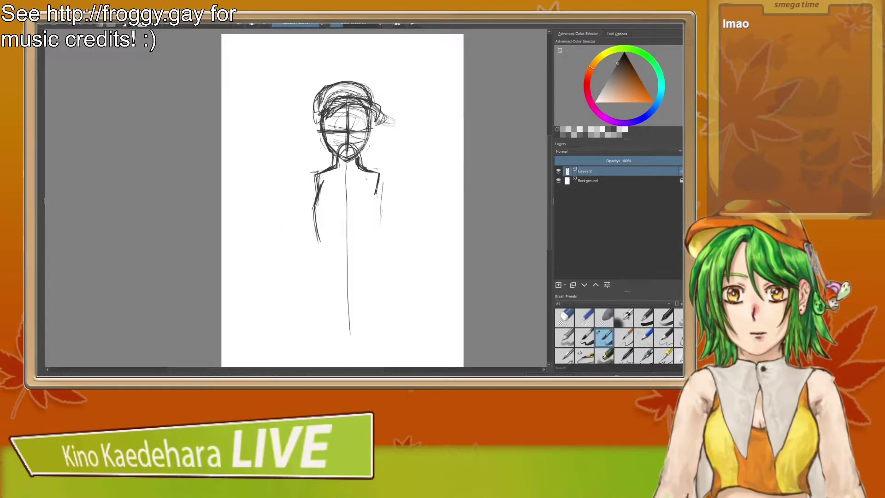
{"action": "mouse_move", "coordinate": [368, 180]}
{"action": "left_mouse_down"}
{"action": "mouse_move", "coordinate": [372, 232]}
{"action": "mouse_move", "coordinate": [377, 216]}
{"action": "left_mouse_up"}
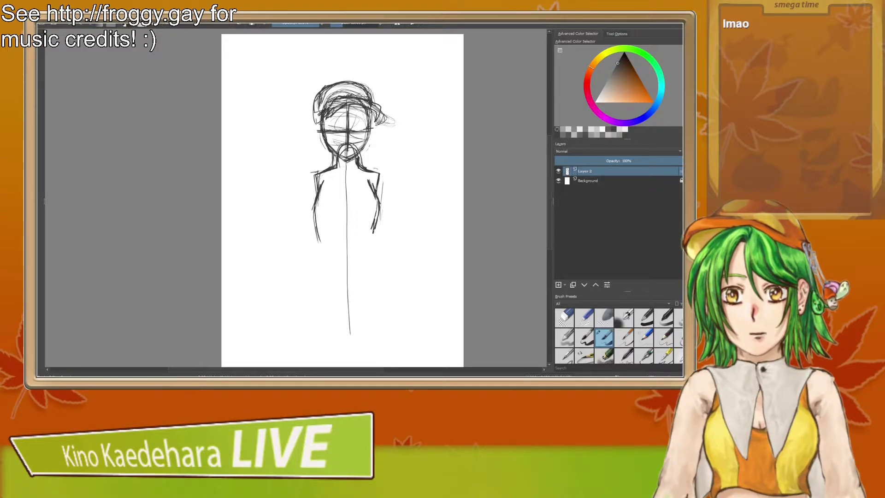
{"action": "key", "text": "m"}
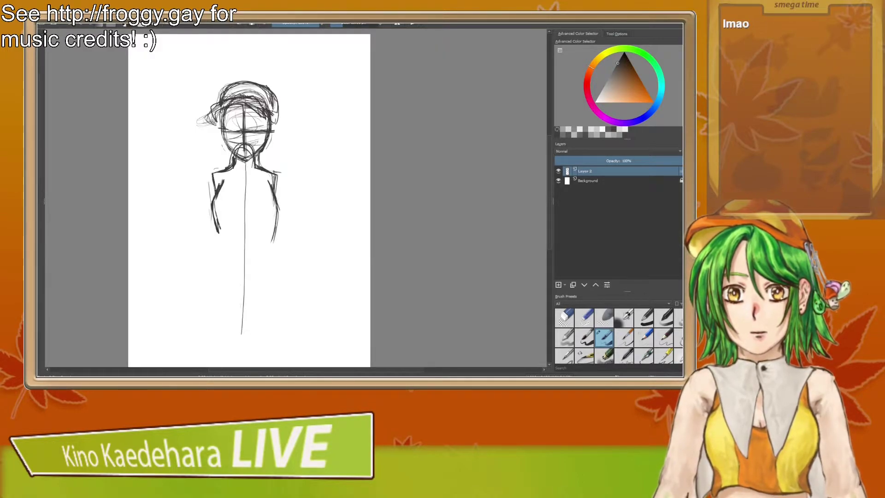
Step: Erase the ends of the torso side contours, then sketch a curved line beneath the chest and both waist sides below it
{"action": "key", "text": "m"}
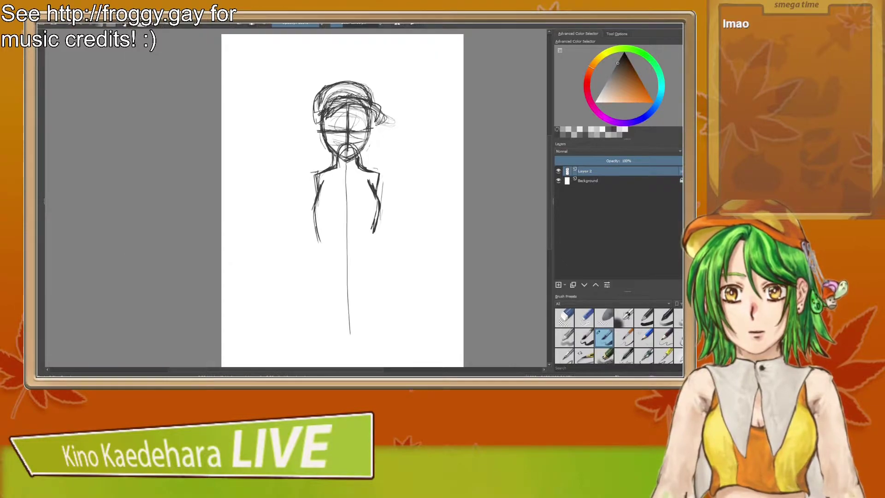
{"action": "key", "text": "e"}
{"action": "mouse_move", "coordinate": [317, 222]}
{"action": "left_mouse_down"}
{"action": "mouse_move", "coordinate": [319, 240]}
{"action": "mouse_move", "coordinate": [322, 228]}
{"action": "mouse_move", "coordinate": [375, 222]}
{"action": "mouse_move", "coordinate": [379, 205]}
{"action": "mouse_move", "coordinate": [374, 258]}
{"action": "left_mouse_up"}
{"action": "key", "text": "e"}
{"action": "left_click_drag", "start_coordinate": [327, 237], "coordinate": [324, 257]}
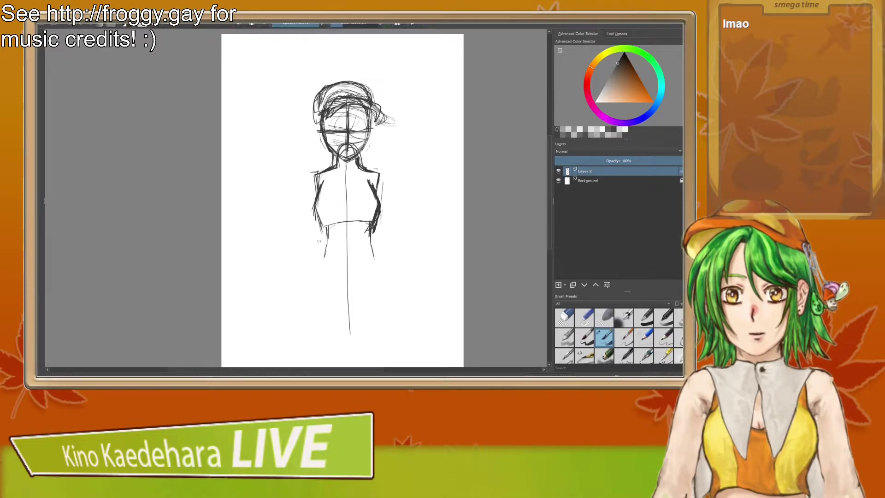
{"action": "left_click_drag", "start_coordinate": [371, 239], "coordinate": [378, 267]}
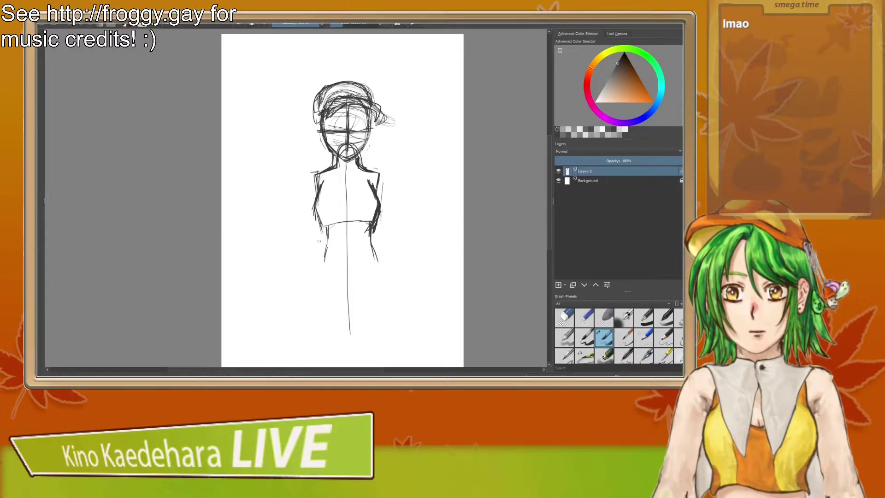
Step: Sketch the upper arm on the cap brim's side from the shoulder down to a rounded elbow
{"action": "mouse_move", "coordinate": [382, 174]}
{"action": "left_mouse_down"}
{"action": "mouse_move", "coordinate": [398, 242]}
{"action": "mouse_move", "coordinate": [386, 250]}
{"action": "left_mouse_up"}
{"action": "left_click_drag", "start_coordinate": [375, 174], "coordinate": [374, 215]}
{"action": "mouse_move", "coordinate": [372, 180]}
{"action": "left_mouse_down"}
{"action": "mouse_move", "coordinate": [384, 191]}
{"action": "mouse_move", "coordinate": [386, 247]}
{"action": "mouse_move", "coordinate": [397, 251]}
{"action": "left_mouse_up"}
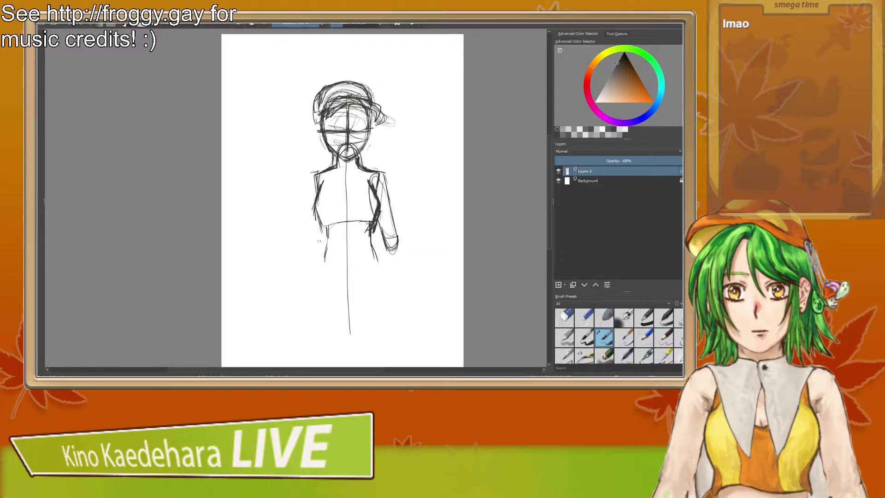
Step: Sketch the upper arm opposite the cap brim with layered strokes, closing it with a rounded elbow beside the waist
{"action": "left_click_drag", "start_coordinate": [315, 173], "coordinate": [298, 247]}
{"action": "mouse_move", "coordinate": [301, 243]}
{"action": "left_mouse_down"}
{"action": "mouse_move", "coordinate": [317, 235]}
{"action": "mouse_move", "coordinate": [303, 244]}
{"action": "mouse_move", "coordinate": [312, 242]}
{"action": "left_mouse_up"}
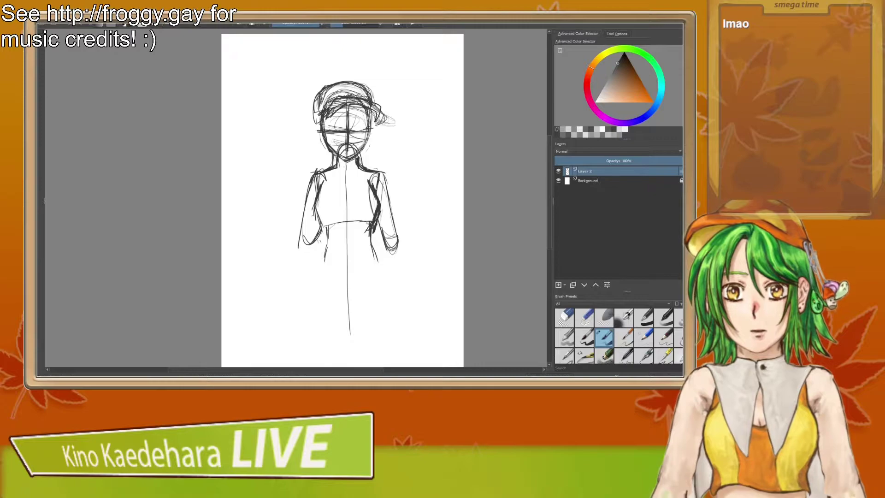
{"action": "left_click_drag", "start_coordinate": [316, 178], "coordinate": [316, 236]}
{"action": "left_click_drag", "start_coordinate": [305, 199], "coordinate": [302, 247]}
{"action": "left_click_drag", "start_coordinate": [323, 220], "coordinate": [305, 248]}
{"action": "left_click_drag", "start_coordinate": [309, 184], "coordinate": [299, 225]}
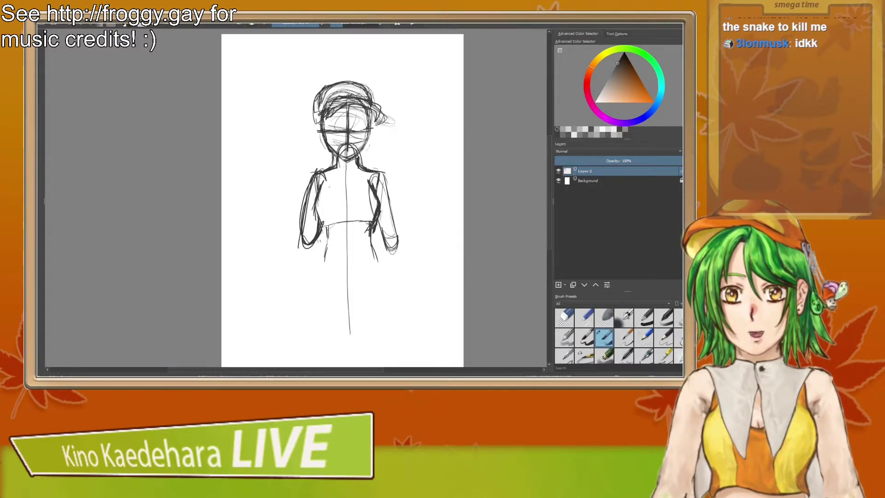
Step: Flare both waist contours outward into hips reaching the upper thighs, and add a curved line across the lower belly
{"action": "left_click_drag", "start_coordinate": [327, 226], "coordinate": [323, 269]}
{"action": "left_click_drag", "start_coordinate": [370, 240], "coordinate": [374, 271]}
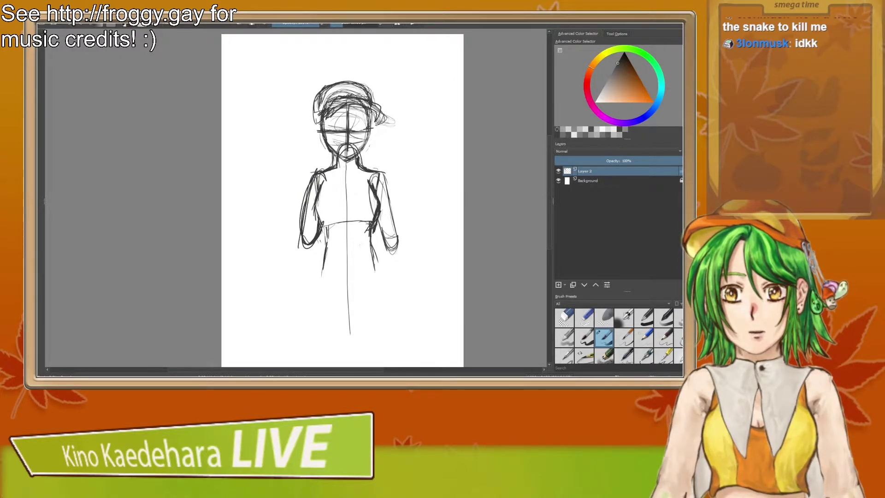
{"action": "left_click_drag", "start_coordinate": [330, 263], "coordinate": [368, 267]}
{"action": "left_click_drag", "start_coordinate": [323, 244], "coordinate": [315, 272]}
{"action": "mouse_move", "coordinate": [326, 225]}
{"action": "left_mouse_down"}
{"action": "mouse_move", "coordinate": [315, 275]}
{"action": "mouse_move", "coordinate": [319, 268]}
{"action": "left_mouse_up"}
{"action": "left_click_drag", "start_coordinate": [371, 231], "coordinate": [379, 280]}
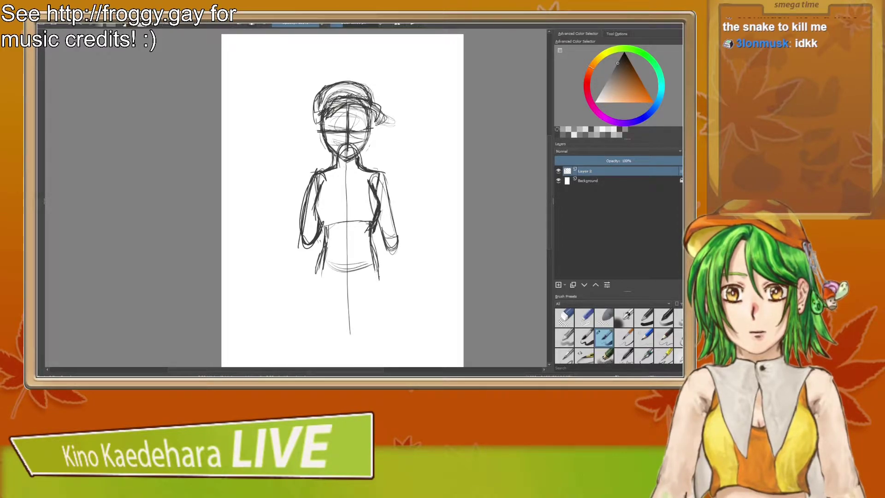
{"action": "left_click_drag", "start_coordinate": [318, 271], "coordinate": [317, 292]}
{"action": "left_click_drag", "start_coordinate": [377, 260], "coordinate": [380, 292]}
{"action": "left_click_drag", "start_coordinate": [325, 234], "coordinate": [321, 295]}
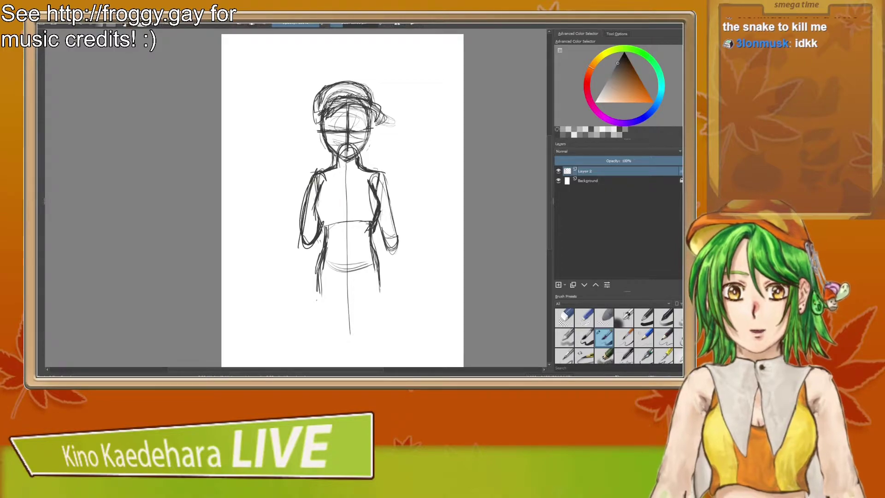
Step: Compare the sketch in normal and mirrored view to examine the symmetry of the arms, waist and hips
{"action": "key", "text": "m"}
{"action": "key", "text": "m"}
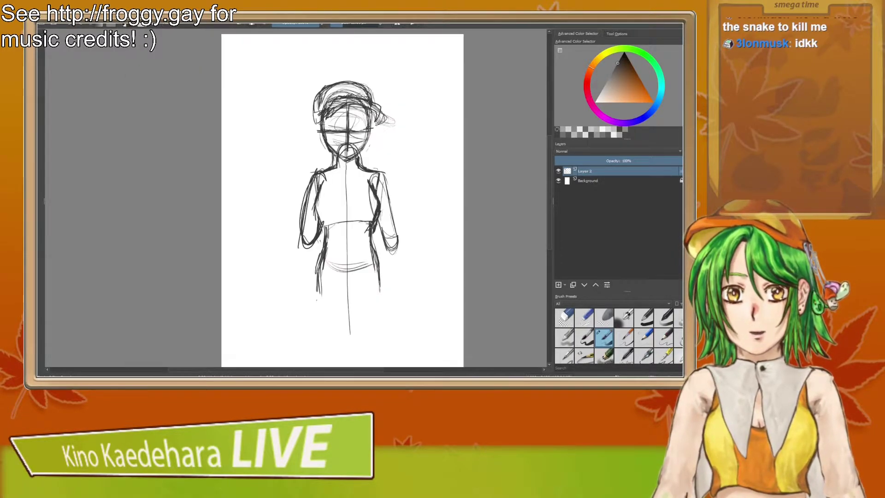
{"action": "mouse_move", "coordinate": [307, 253]}
{"action": "left_mouse_down"}
{"action": "mouse_move", "coordinate": [326, 251]}
{"action": "mouse_move", "coordinate": [317, 249]}
{"action": "left_mouse_up"}
{"action": "key", "text": "m"}
{"action": "key", "text": "m"}
{"action": "key", "text": "m"}
{"action": "key", "text": "m"}
{"action": "key", "text": "m"}
{"action": "key", "text": "m"}
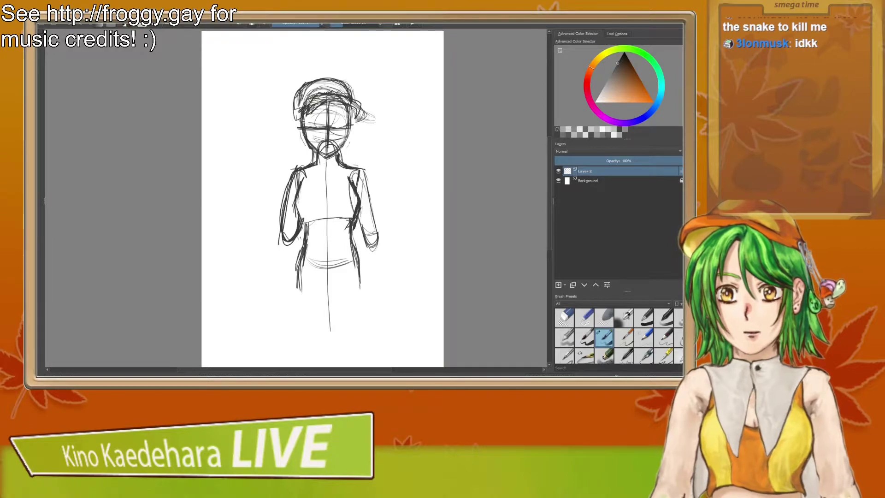
{"action": "key", "text": "m"}
{"action": "key", "text": "m"}
{"action": "key", "text": "m"}
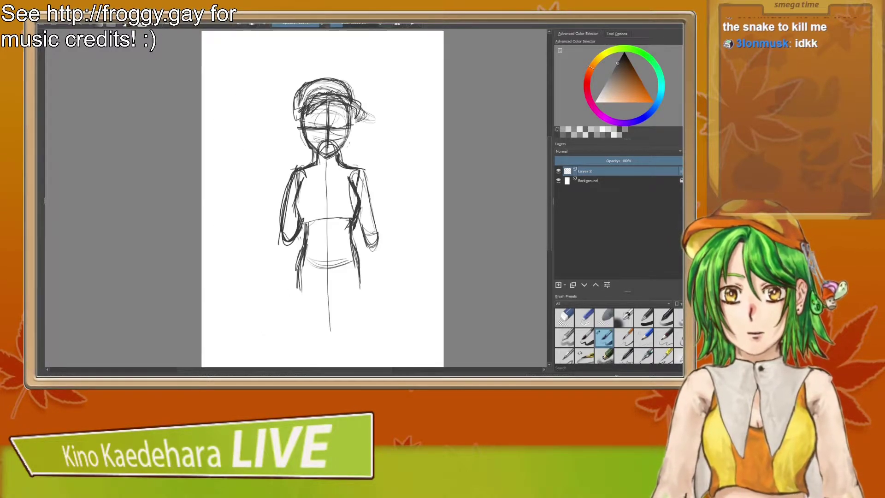
Step: Erase excess strokes from the torso side opposite the brim and the lower centre line, then redraw the centre line straighter
{"action": "key", "text": "slash"}
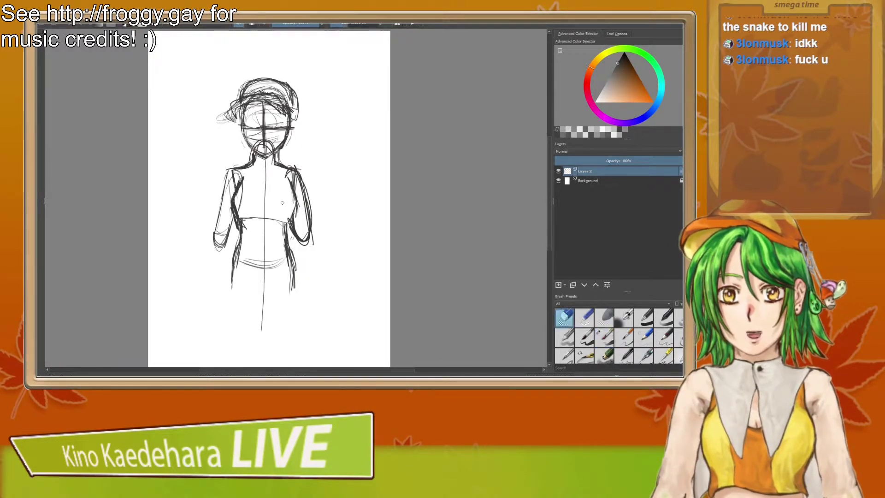
{"action": "left_click_drag", "start_coordinate": [297, 201], "coordinate": [294, 220]}
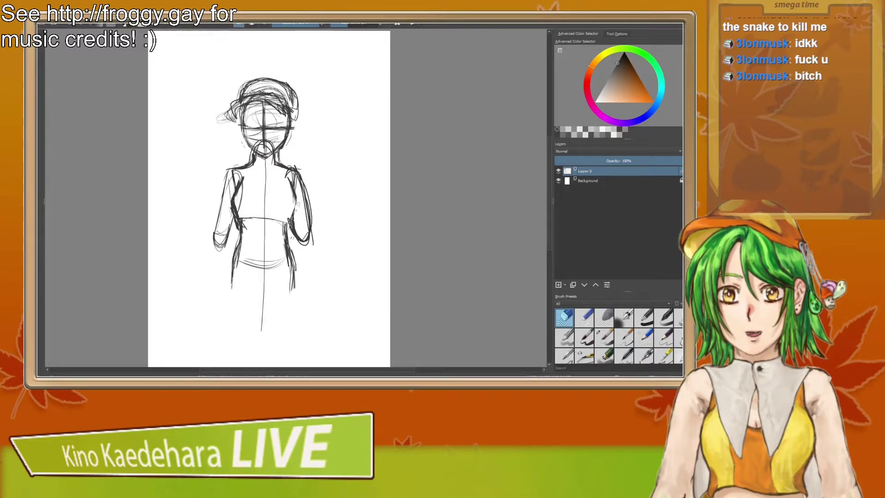
{"action": "left_click_drag", "start_coordinate": [262, 283], "coordinate": [262, 319]}
{"action": "key", "text": "slash"}
{"action": "left_click_drag", "start_coordinate": [265, 192], "coordinate": [267, 316]}
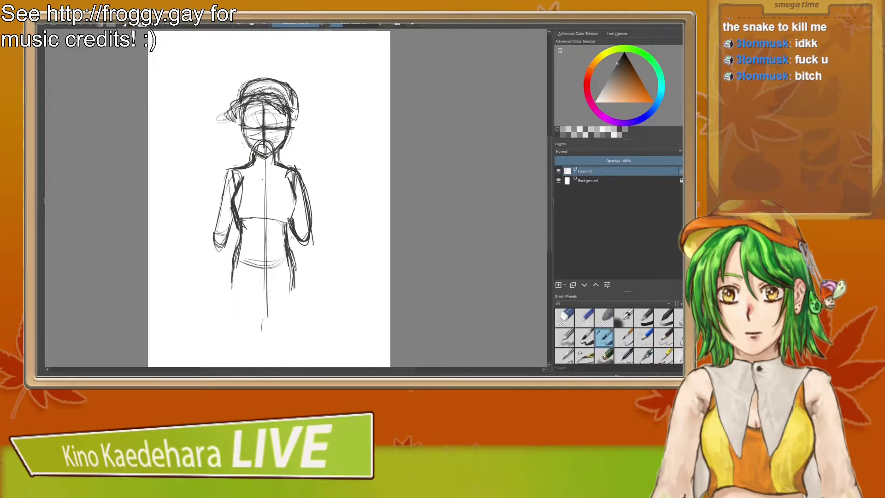
Step: Erase stray marks between the torso and the upper arm on the cap brim's side
{"action": "key", "text": "m"}
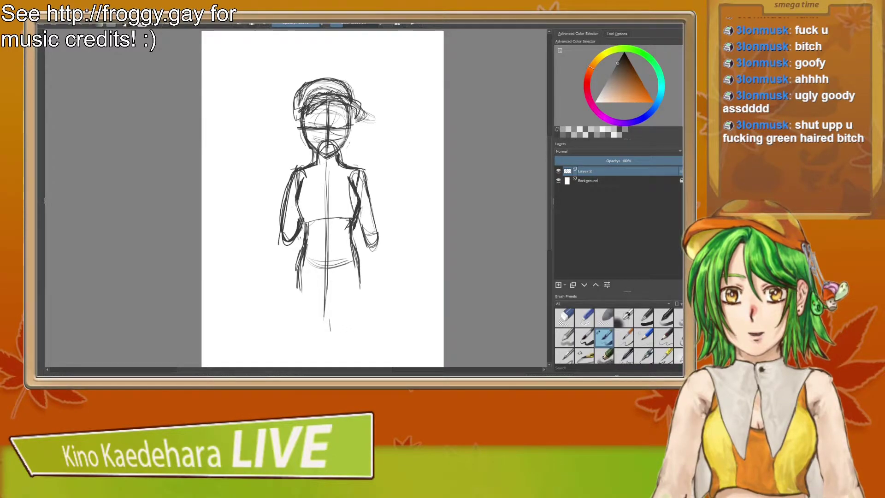
{"action": "key", "text": "slash"}
{"action": "left_click_drag", "start_coordinate": [362, 202], "coordinate": [362, 206]}
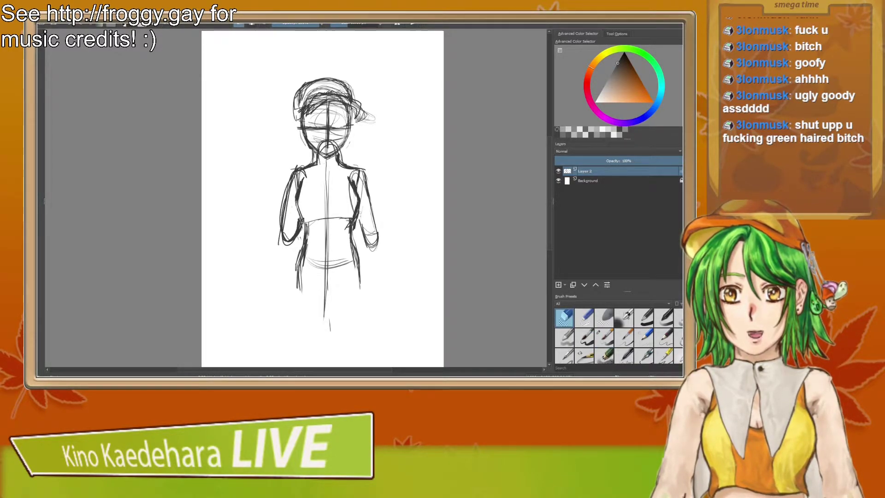
{"action": "key", "text": "/"}
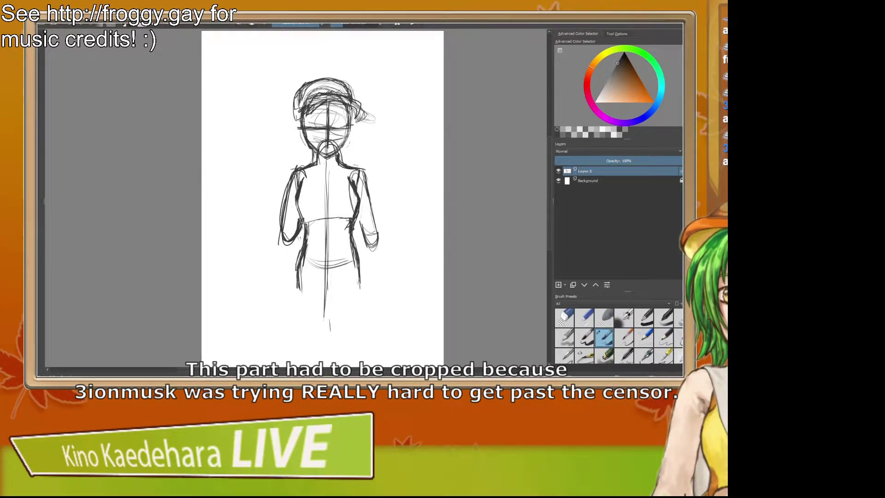
Step: Erase the doubled hip contour opposite the brim, then redraw both hip sides with bolder strokes extending into the thighs
{"action": "key", "text": "m"}
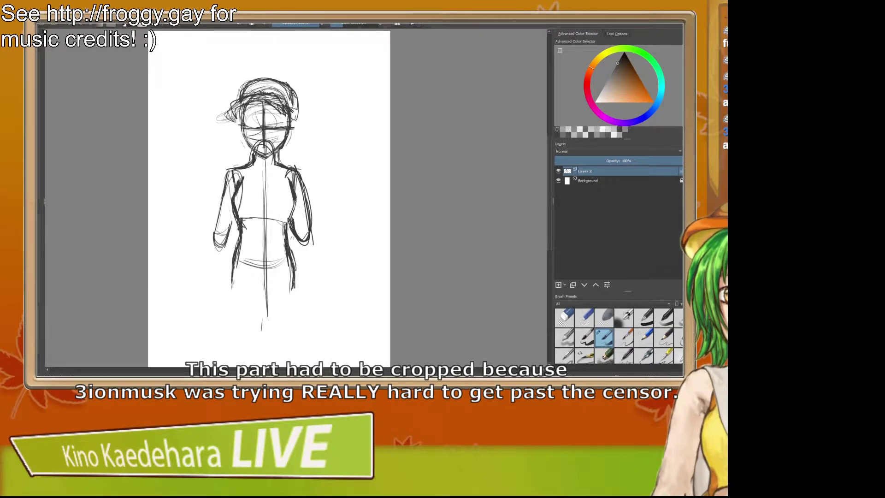
{"action": "key", "text": "slash"}
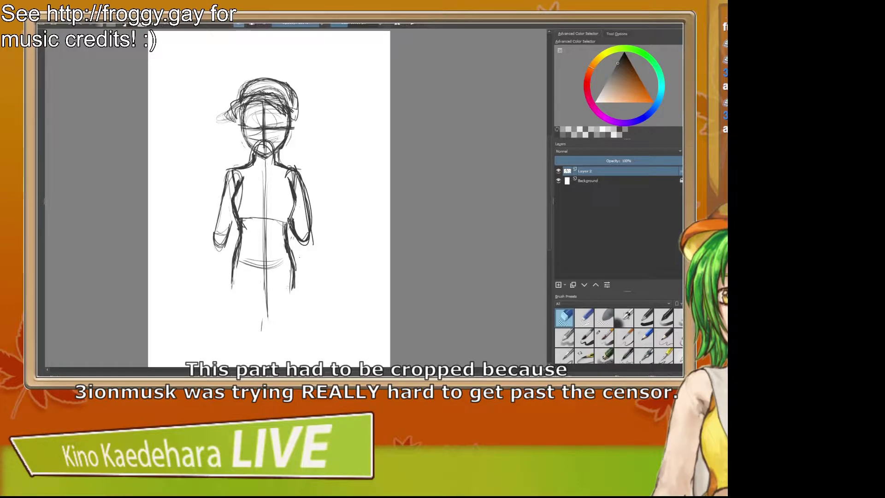
{"action": "mouse_move", "coordinate": [294, 262]}
{"action": "left_mouse_down"}
{"action": "mouse_move", "coordinate": [293, 290]}
{"action": "mouse_move", "coordinate": [293, 270]}
{"action": "left_mouse_up"}
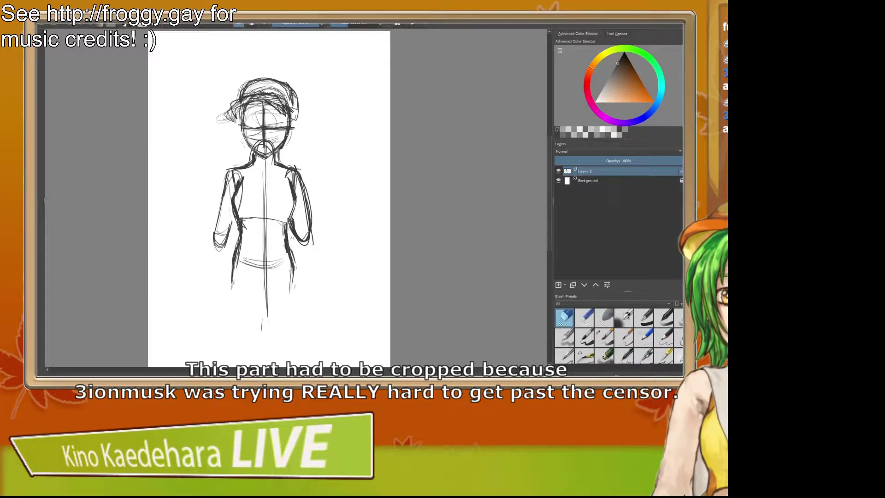
{"action": "key", "text": "/"}
{"action": "left_click_drag", "start_coordinate": [231, 281], "coordinate": [234, 298]}
{"action": "left_click_drag", "start_coordinate": [236, 253], "coordinate": [233, 295]}
{"action": "left_click_drag", "start_coordinate": [293, 267], "coordinate": [290, 295]}
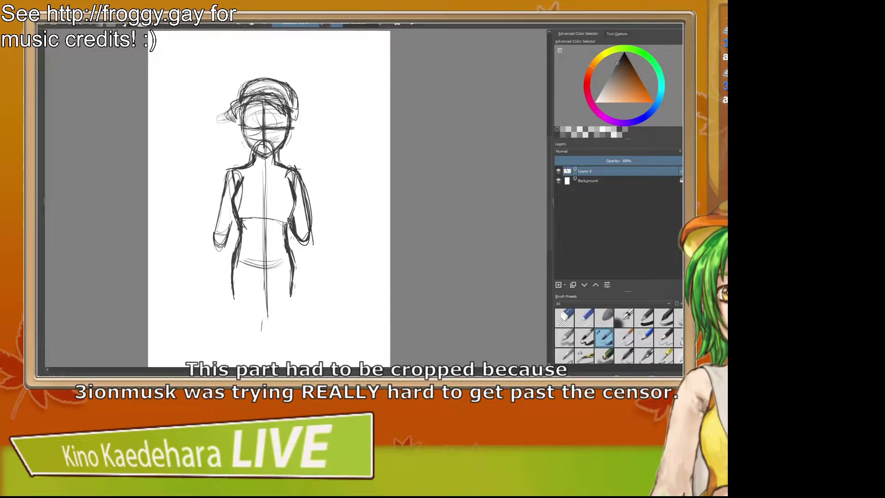
Step: Clean up the overlap between waist and arm opposite the brim, and redraw the brim-side upper arm with a bolder contour
{"action": "key", "text": "slash"}
{"action": "left_click_drag", "start_coordinate": [291, 222], "coordinate": [295, 237]}
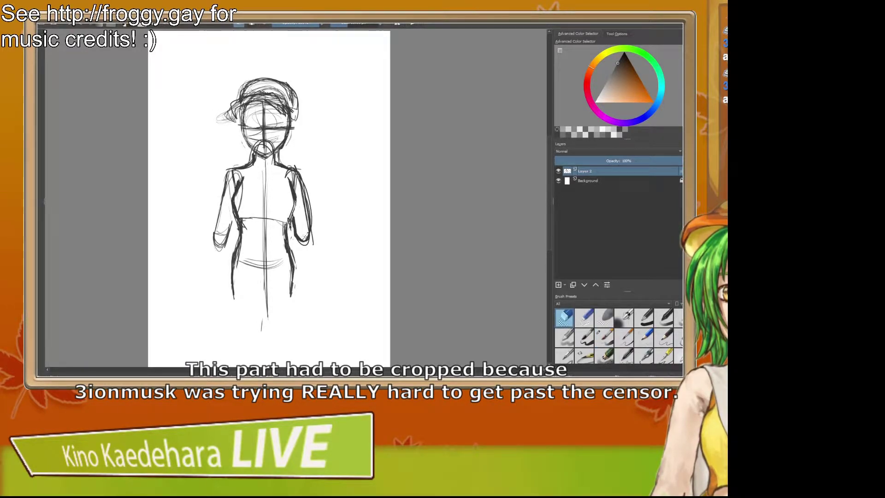
{"action": "mouse_move", "coordinate": [214, 240]}
{"action": "left_mouse_down"}
{"action": "mouse_move", "coordinate": [223, 246]}
{"action": "mouse_move", "coordinate": [230, 234]}
{"action": "mouse_move", "coordinate": [225, 240]}
{"action": "mouse_move", "coordinate": [233, 171]}
{"action": "left_mouse_up"}
{"action": "key", "text": "slash"}
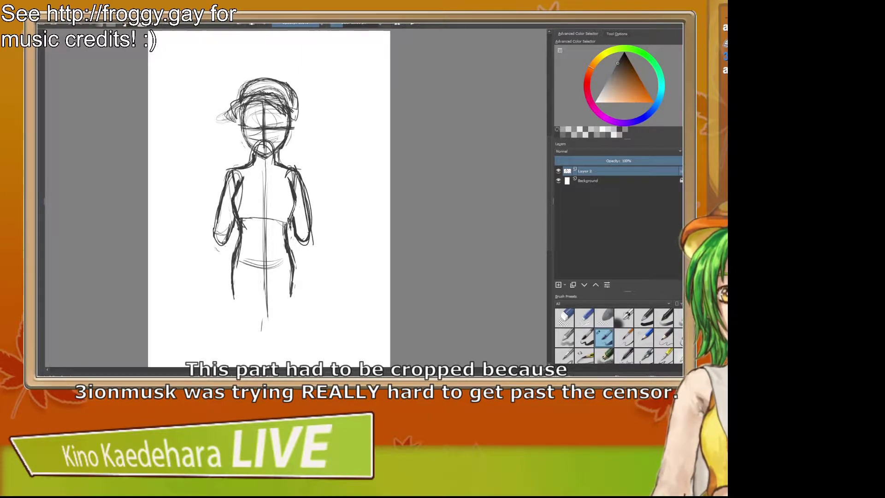
{"action": "left_click_drag", "start_coordinate": [287, 224], "coordinate": [290, 238]}
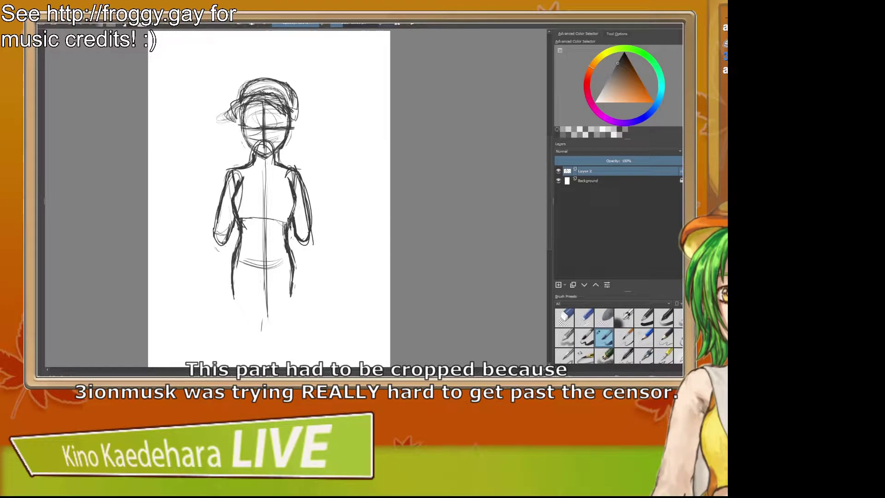
Step: Erase the excess inner lines where both upper arms meet the shoulders
{"action": "key", "text": "m"}
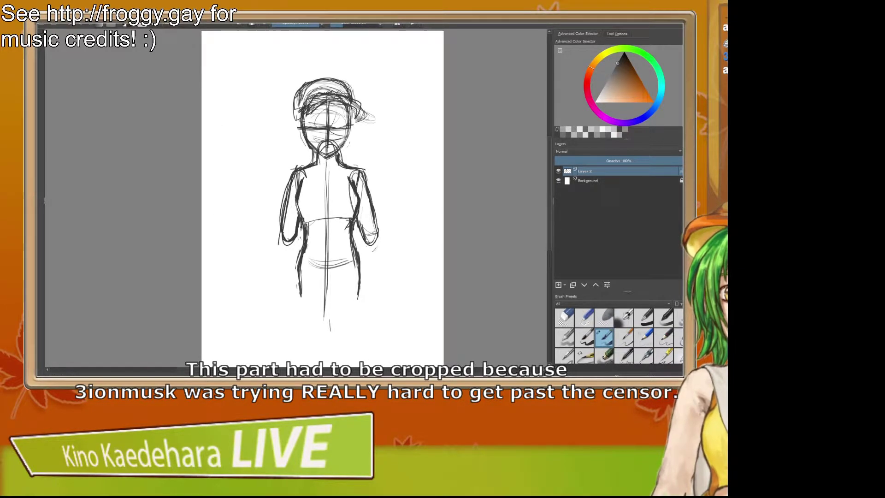
{"action": "key", "text": "slash"}
{"action": "mouse_move", "coordinate": [350, 190]}
{"action": "left_mouse_down"}
{"action": "mouse_move", "coordinate": [352, 209]}
{"action": "mouse_move", "coordinate": [352, 173]}
{"action": "mouse_move", "coordinate": [354, 180]}
{"action": "left_mouse_up"}
{"action": "left_click_drag", "start_coordinate": [299, 175], "coordinate": [290, 197]}
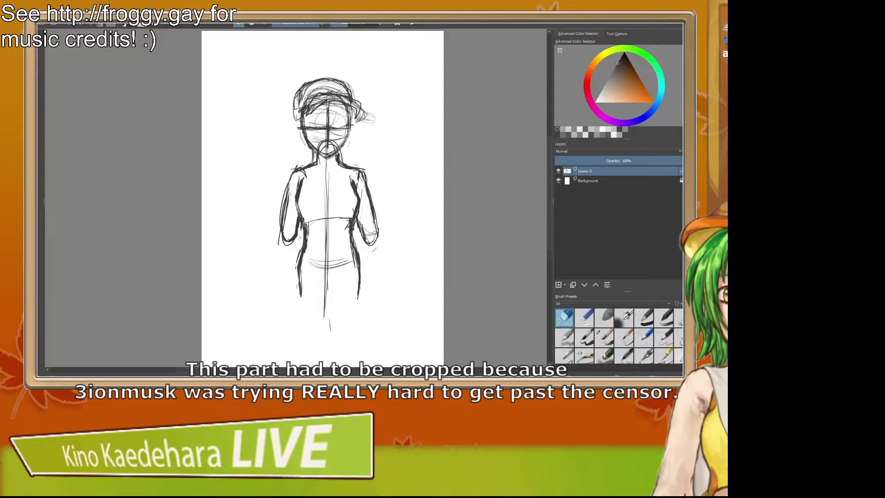
{"action": "key", "text": "slash"}
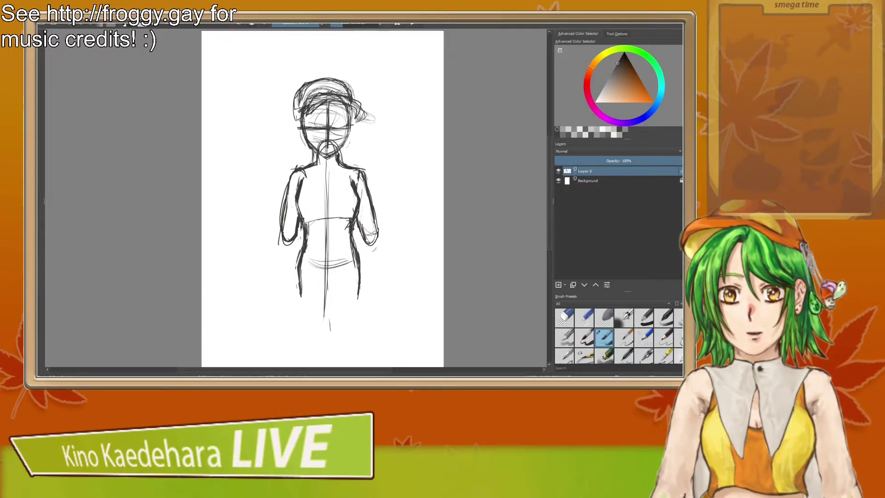
Step: Lower the sketch layer's opacity, add a new layer above it and choose a darker drawing colour
{"action": "left_click_drag", "start_coordinate": [613, 160], "coordinate": [605, 161]}
{"action": "left_click", "coordinate": [558, 284]}
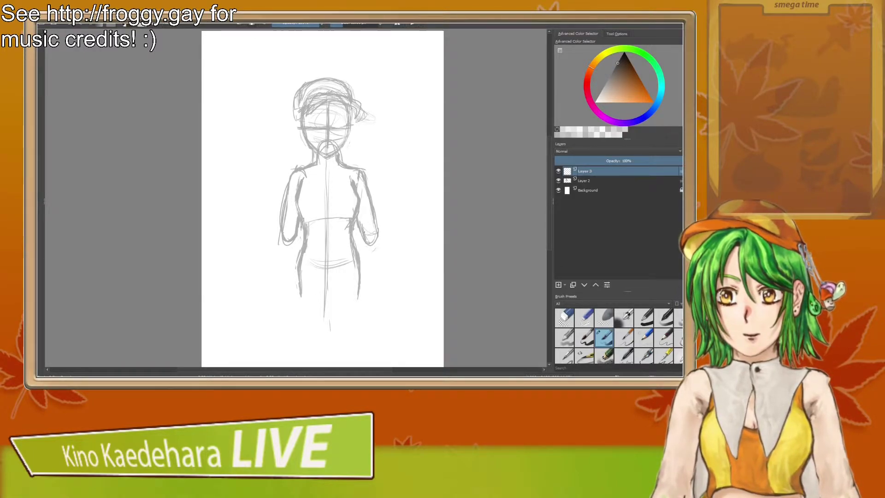
{"action": "left_click_drag", "start_coordinate": [370, 227], "coordinate": [376, 225]}
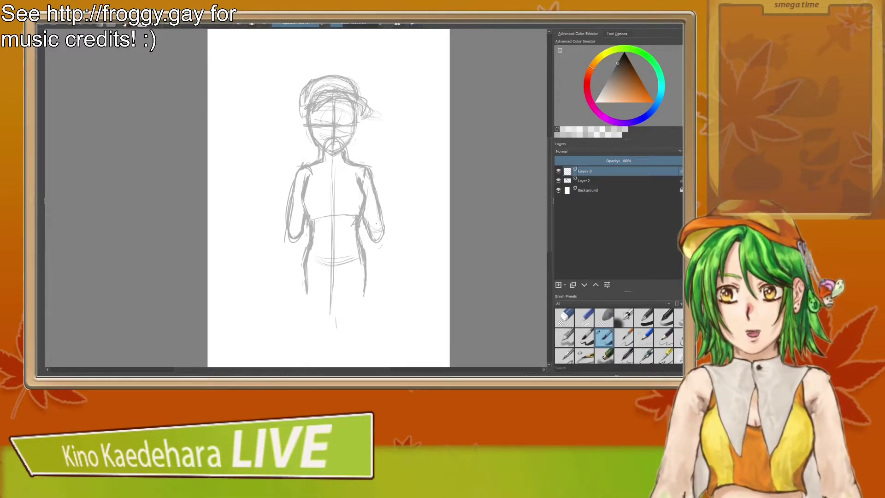
{"action": "left_click_drag", "start_coordinate": [619, 62], "coordinate": [619, 60]}
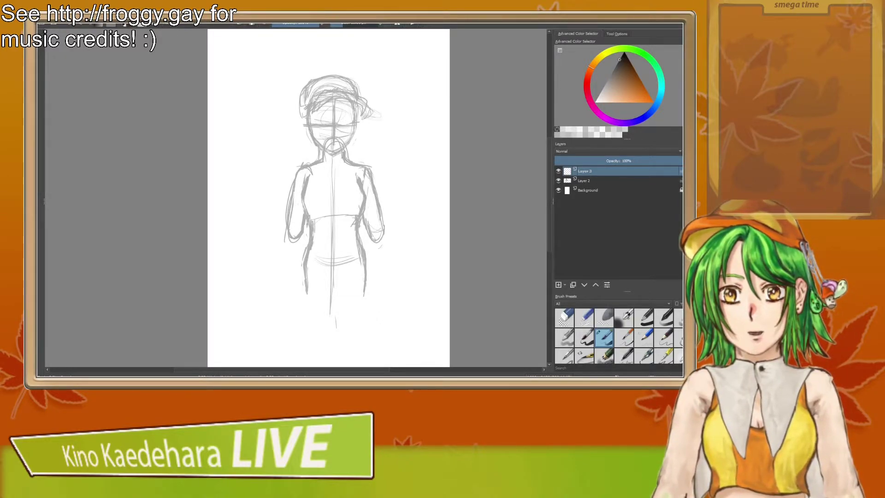
Step: Sketch the brim-side forearm from the elbow down, ending in an outstretched hand with thumb and first fingers
{"action": "mouse_move", "coordinate": [386, 236]}
{"action": "left_mouse_down"}
{"action": "mouse_move", "coordinate": [391, 272]}
{"action": "mouse_move", "coordinate": [372, 244]}
{"action": "mouse_move", "coordinate": [378, 280]}
{"action": "left_mouse_up"}
{"action": "left_click_drag", "start_coordinate": [385, 232], "coordinate": [396, 279]}
{"action": "mouse_move", "coordinate": [374, 248]}
{"action": "left_mouse_down"}
{"action": "mouse_move", "coordinate": [384, 292]}
{"action": "mouse_move", "coordinate": [406, 286]}
{"action": "mouse_move", "coordinate": [392, 308]}
{"action": "left_mouse_up"}
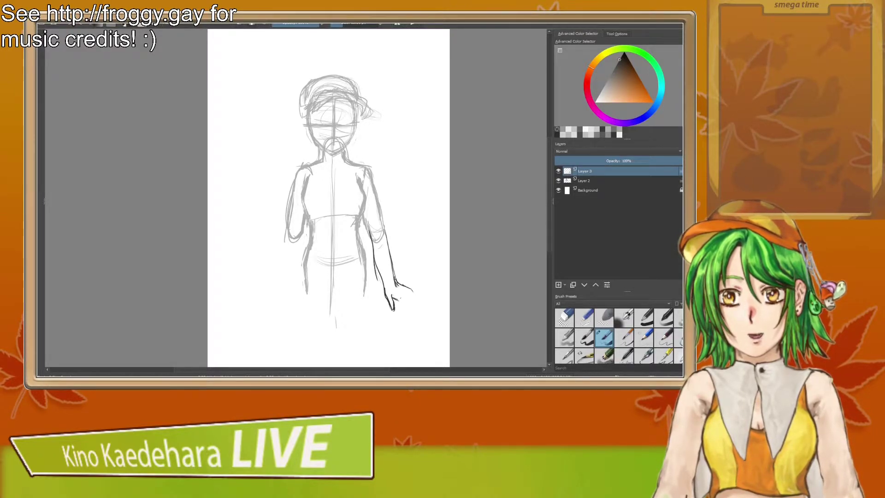
{"action": "mouse_move", "coordinate": [397, 282]}
{"action": "left_mouse_down"}
{"action": "mouse_move", "coordinate": [417, 279]}
{"action": "mouse_move", "coordinate": [410, 286]}
{"action": "mouse_move", "coordinate": [424, 291]}
{"action": "mouse_move", "coordinate": [414, 306]}
{"action": "left_mouse_up"}
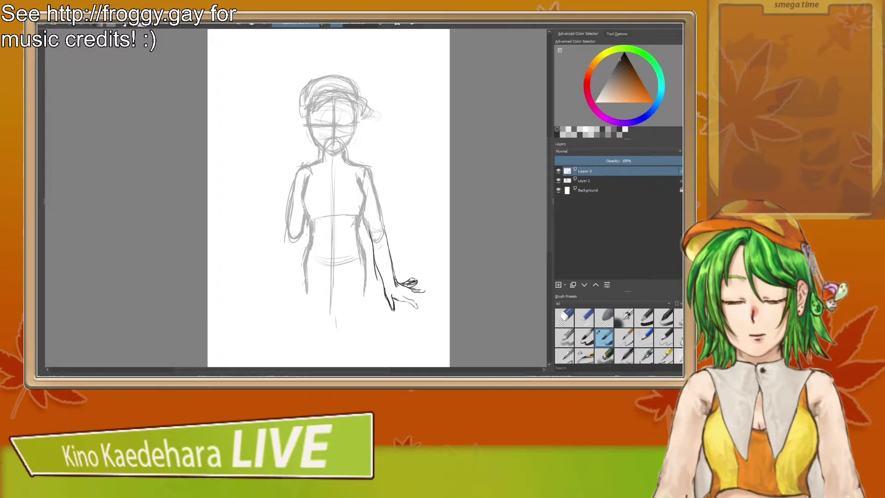
Step: Erase the rough finger strokes and redraw the hand's fingers, then strengthen the outer contour of the forearm
{"action": "key", "text": "/"}
{"action": "left_click_drag", "start_coordinate": [402, 283], "coordinate": [416, 284]}
{"action": "left_click_drag", "start_coordinate": [409, 280], "coordinate": [417, 296]}
{"action": "key", "text": "slash"}
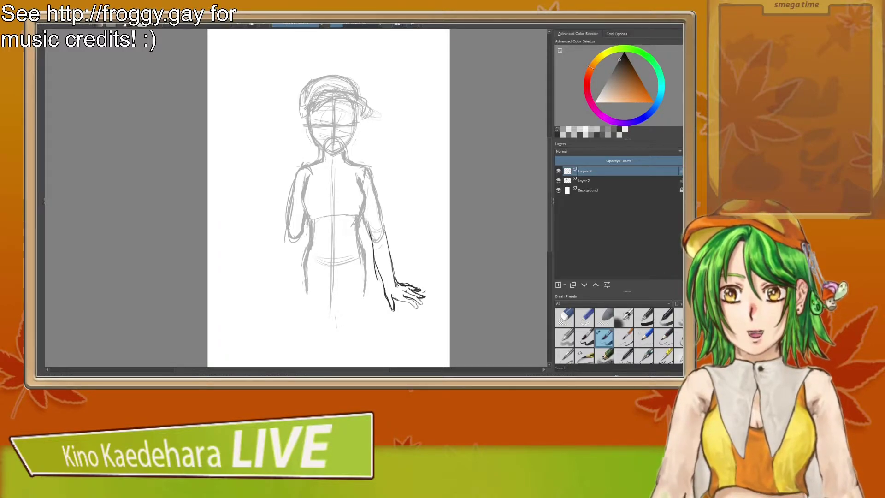
{"action": "mouse_move", "coordinate": [373, 250]}
{"action": "left_mouse_down"}
{"action": "mouse_move", "coordinate": [381, 273]}
{"action": "mouse_move", "coordinate": [392, 272]}
{"action": "left_mouse_up"}
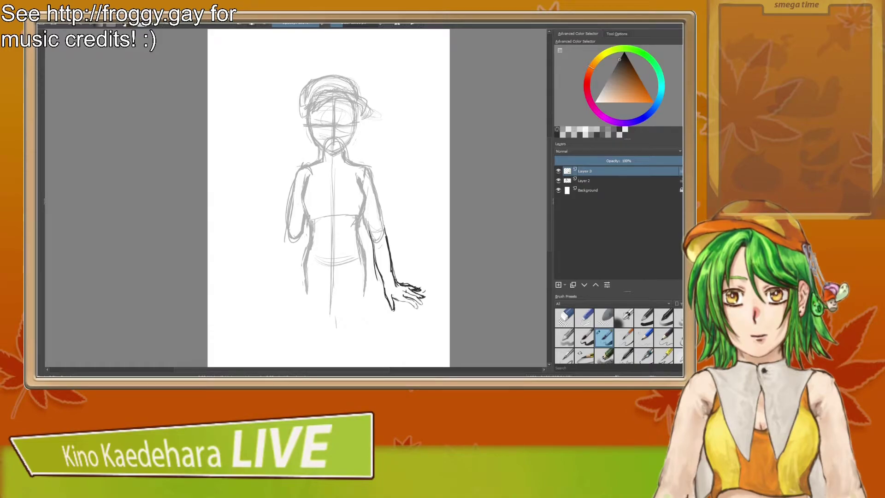
Step: Erase the messy finger strokes on the outstretched hand and redraw the back of the hand and fingertips with cleaner lines
{"action": "key", "text": "/"}
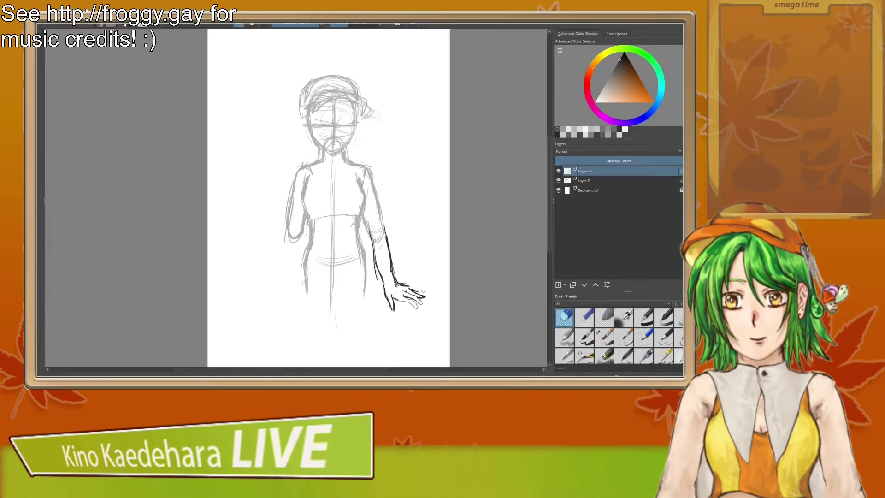
{"action": "left_click_drag", "start_coordinate": [416, 290], "coordinate": [404, 284]}
{"action": "key", "text": "/"}
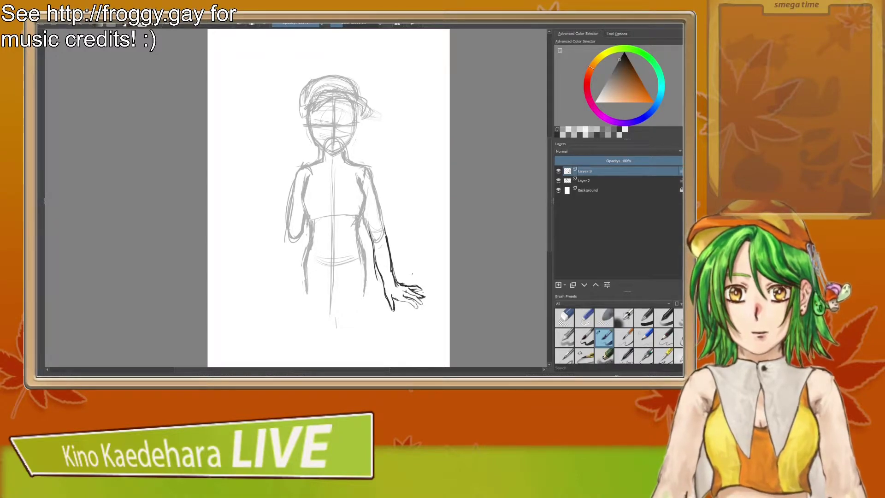
{"action": "left_click", "coordinate": [564, 317]}
{"action": "left_click_drag", "start_coordinate": [424, 296], "coordinate": [413, 292]}
{"action": "key", "text": "/"}
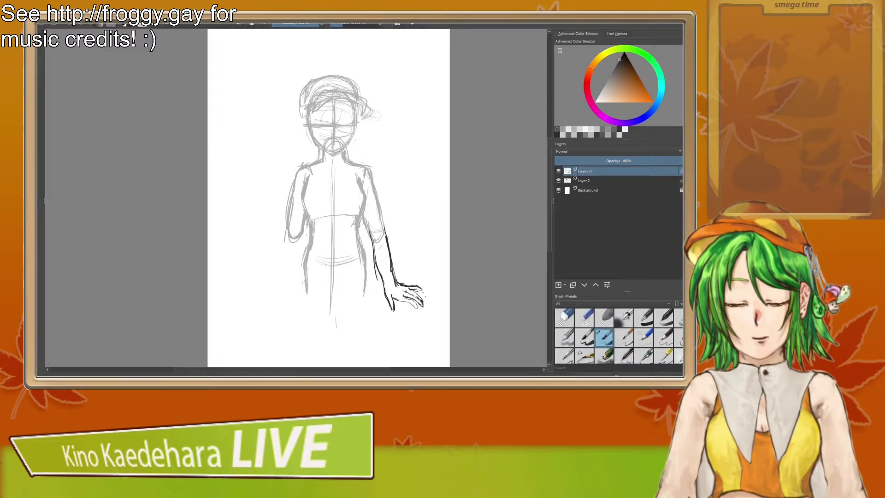
{"action": "key", "text": "/"}
{"action": "left_click_drag", "start_coordinate": [417, 295], "coordinate": [423, 305]}
{"action": "key", "text": "/"}
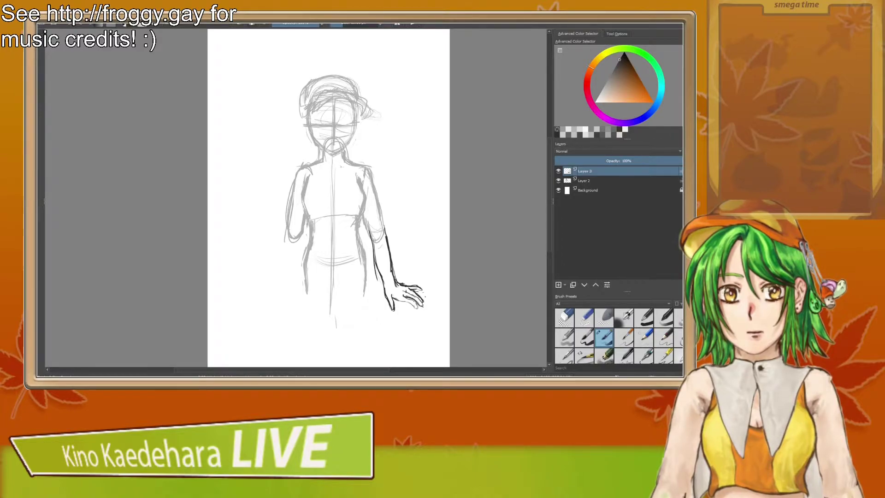
Step: Sketch the brim-side half of the collar with its long pointed lapel, plus a cape edge falling outside that arm
{"action": "mouse_move", "coordinate": [338, 169]}
{"action": "left_mouse_down"}
{"action": "mouse_move", "coordinate": [354, 157]}
{"action": "mouse_move", "coordinate": [374, 163]}
{"action": "mouse_move", "coordinate": [380, 188]}
{"action": "left_mouse_up"}
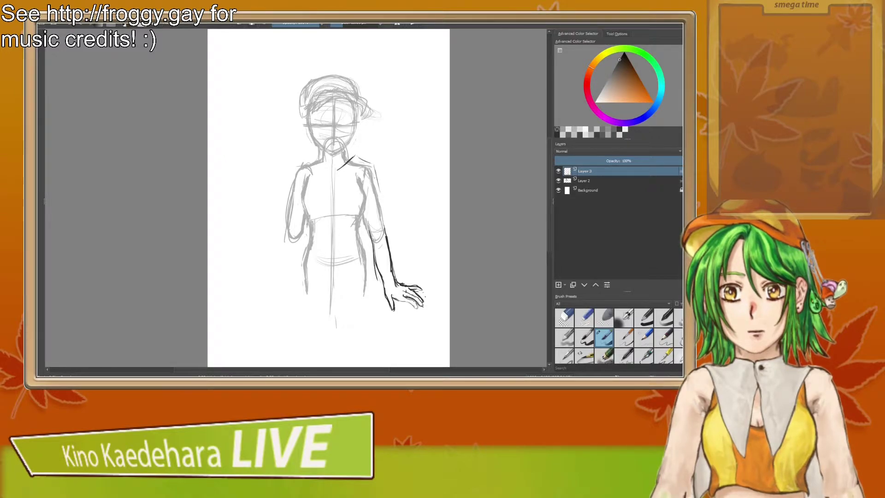
{"action": "left_click_drag", "start_coordinate": [365, 176], "coordinate": [354, 190]}
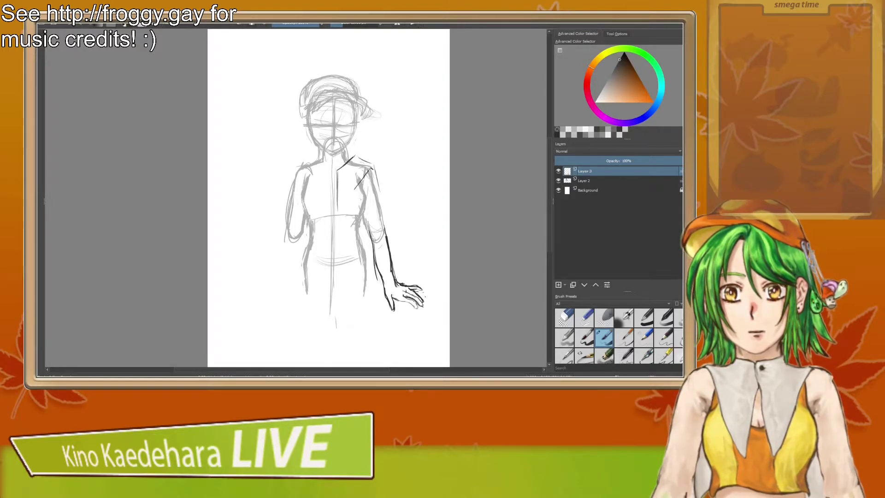
{"action": "left_click_drag", "start_coordinate": [351, 201], "coordinate": [338, 217]}
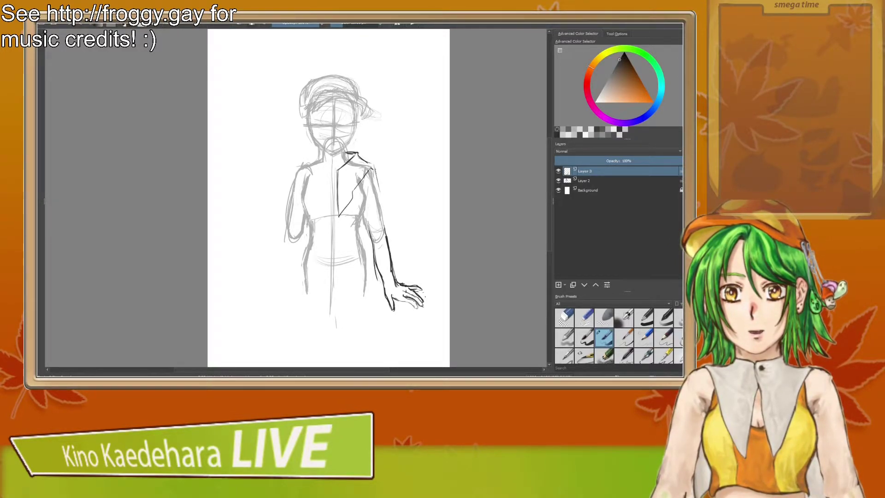
{"action": "left_click_drag", "start_coordinate": [379, 186], "coordinate": [397, 227]}
{"action": "left_click_drag", "start_coordinate": [401, 236], "coordinate": [411, 274]}
{"action": "left_click_drag", "start_coordinate": [401, 235], "coordinate": [412, 271]}
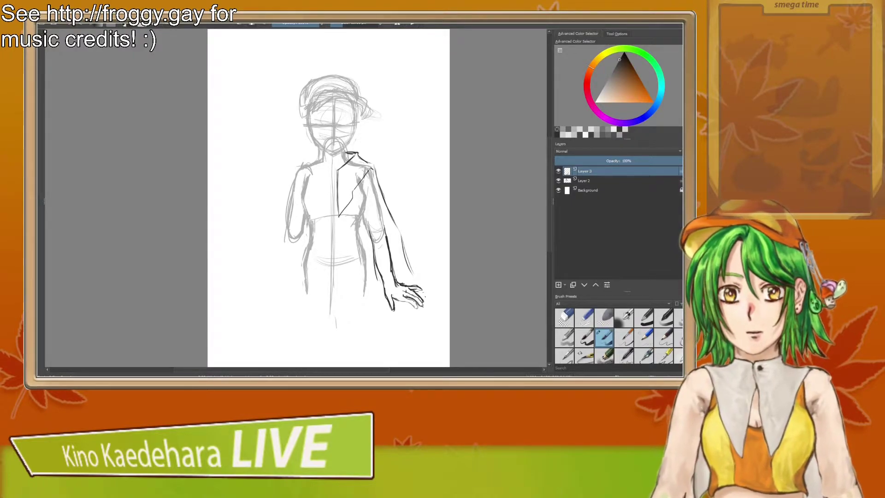
Step: Draw the opposite collar and lapel, a small tag and clasp at the chest, and ribbon tails hanging from the brim-side lapel
{"action": "left_click_drag", "start_coordinate": [341, 173], "coordinate": [344, 179]}
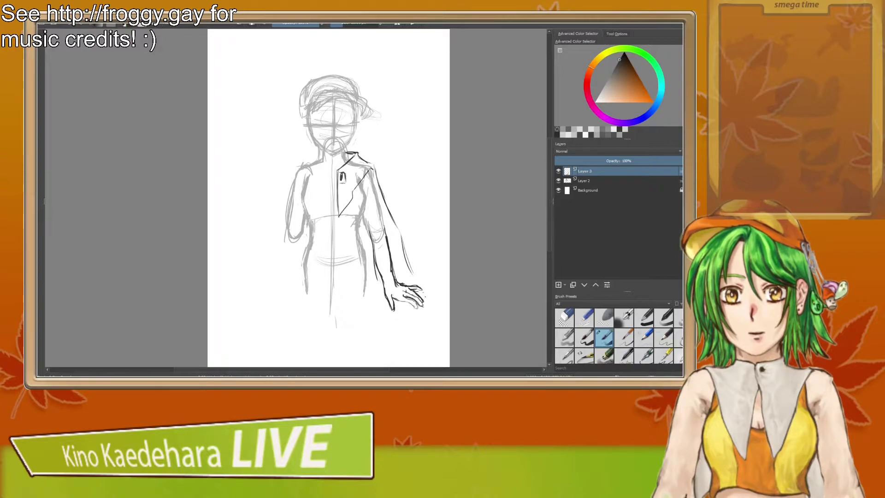
{"action": "left_click_drag", "start_coordinate": [332, 174], "coordinate": [332, 171]}
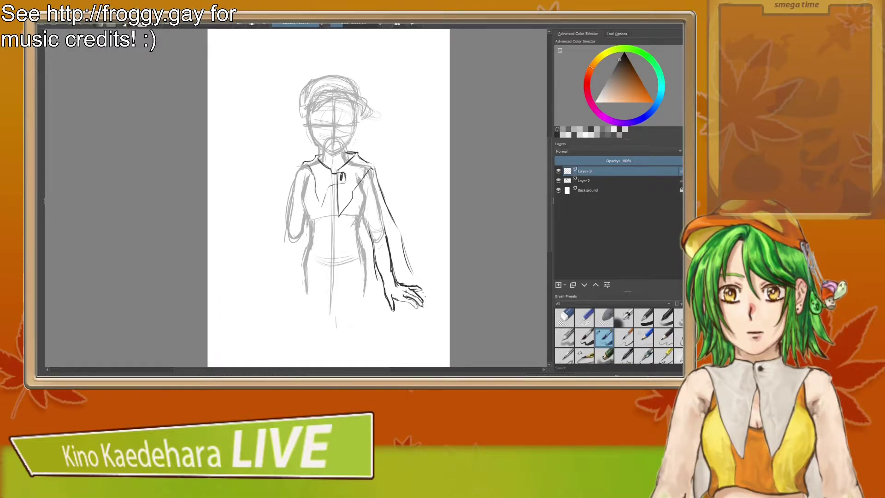
{"action": "left_click_drag", "start_coordinate": [341, 181], "coordinate": [321, 205]}
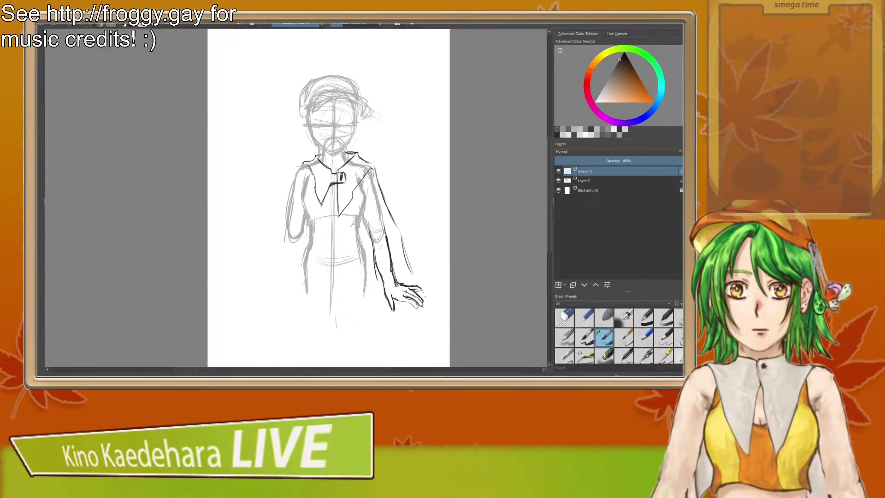
{"action": "mouse_move", "coordinate": [324, 187]}
{"action": "left_mouse_down"}
{"action": "mouse_move", "coordinate": [337, 202]}
{"action": "mouse_move", "coordinate": [334, 191]}
{"action": "left_mouse_up"}
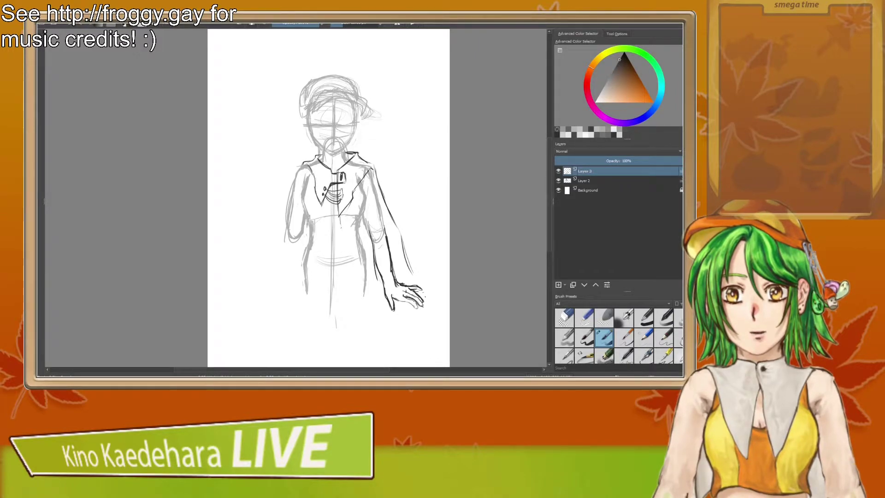
{"action": "left_click_drag", "start_coordinate": [359, 187], "coordinate": [340, 226]}
{"action": "left_click_drag", "start_coordinate": [371, 169], "coordinate": [361, 181]}
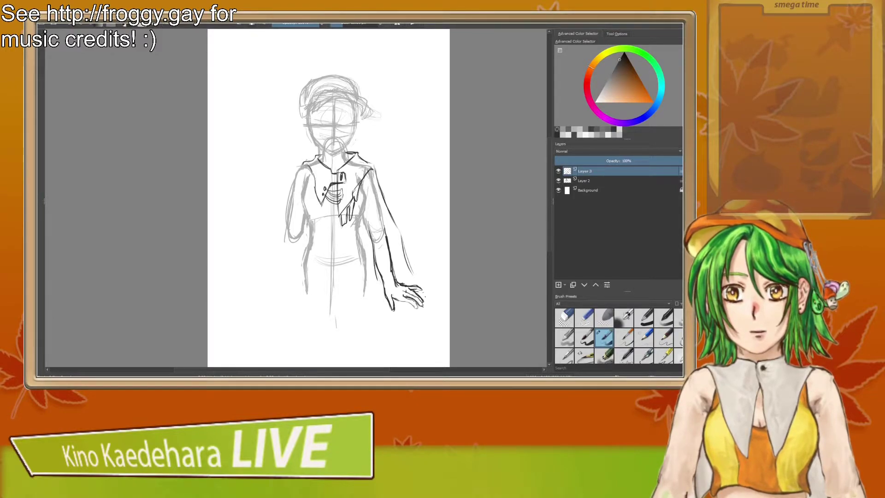
Step: Outline the short sleeve on the unfinished arm and erase the inner line drawn along the torso side
{"action": "left_click_drag", "start_coordinate": [300, 170], "coordinate": [289, 223]}
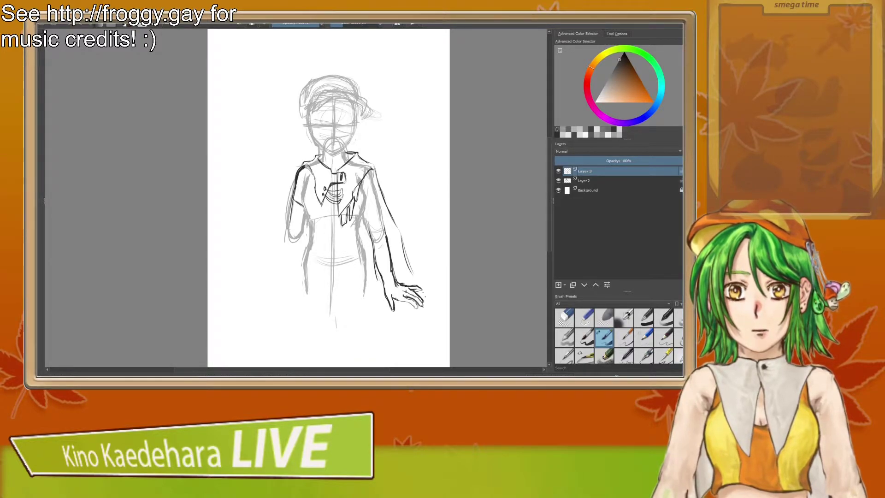
{"action": "left_click_drag", "start_coordinate": [307, 182], "coordinate": [309, 220]}
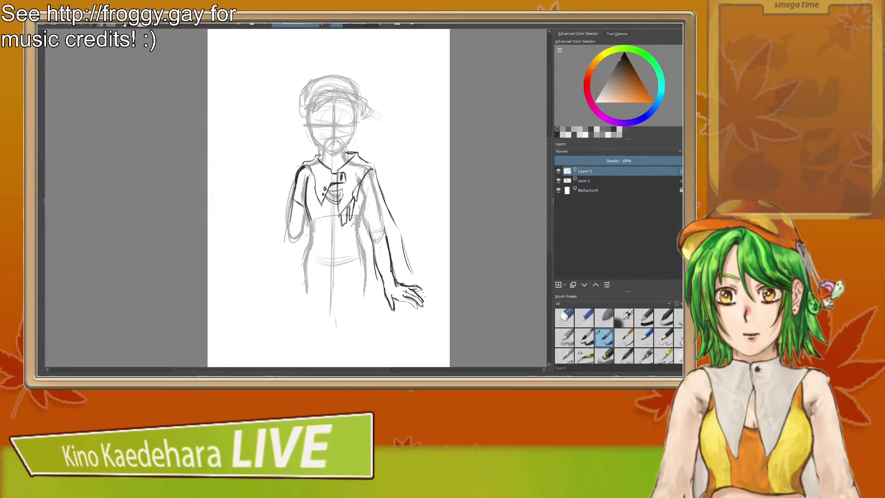
{"action": "key", "text": "/"}
{"action": "left_click_drag", "start_coordinate": [307, 180], "coordinate": [306, 210]}
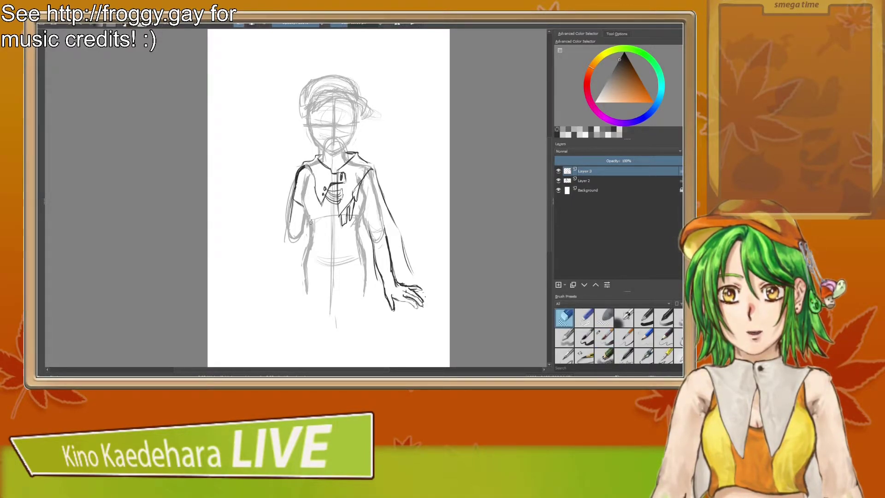
{"action": "key", "text": "/"}
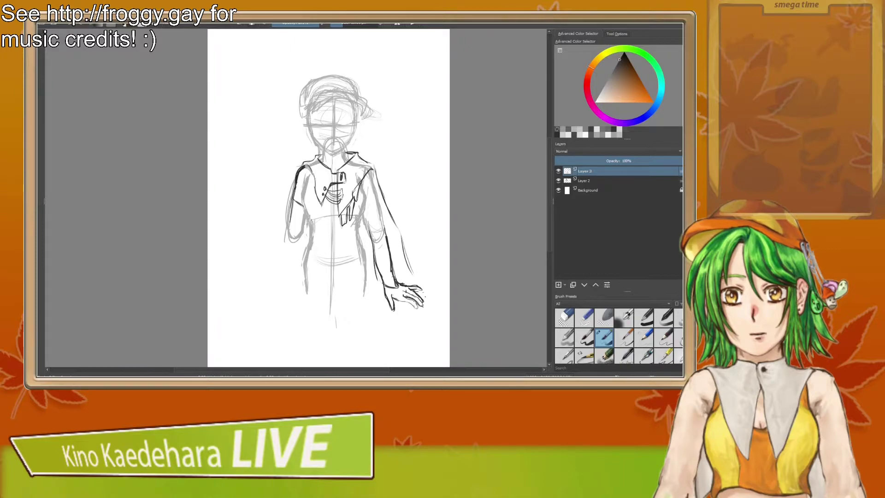
Step: Erase the lines at the brim-side wrist and draw a glove cuff across it
{"action": "key", "text": "slash"}
{"action": "mouse_move", "coordinate": [397, 288]}
{"action": "left_mouse_down"}
{"action": "mouse_move", "coordinate": [391, 267]}
{"action": "mouse_move", "coordinate": [392, 275]}
{"action": "left_mouse_up"}
{"action": "key", "text": "e"}
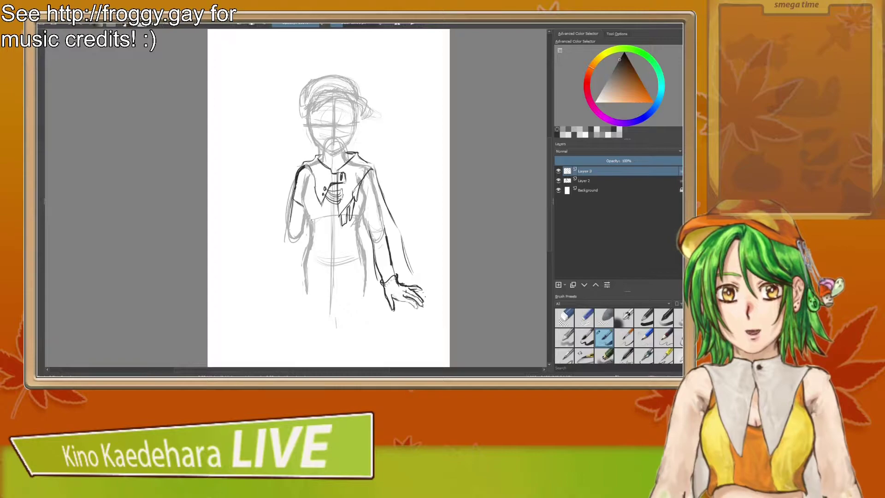
Step: Erase the inner contour of the brim-side forearm and redraw it as a cleaner line from upper arm to wrist
{"action": "key", "text": "/"}
{"action": "mouse_move", "coordinate": [372, 261]}
{"action": "left_mouse_down"}
{"action": "mouse_move", "coordinate": [377, 278]}
{"action": "mouse_move", "coordinate": [367, 224]}
{"action": "left_mouse_up"}
{"action": "key", "text": "/"}
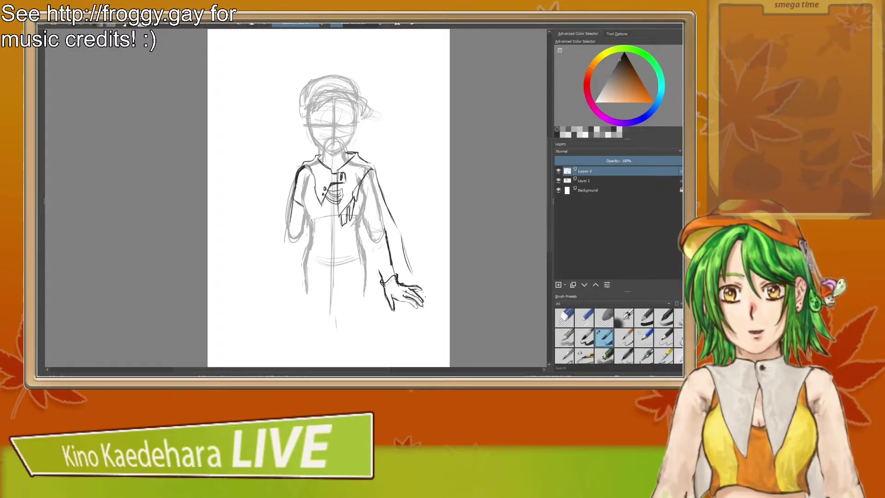
{"action": "mouse_move", "coordinate": [373, 241]}
{"action": "left_mouse_down"}
{"action": "mouse_move", "coordinate": [379, 275]}
{"action": "mouse_move", "coordinate": [377, 259]}
{"action": "left_mouse_up"}
{"action": "key", "text": "slash"}
{"action": "key", "text": "slash"}
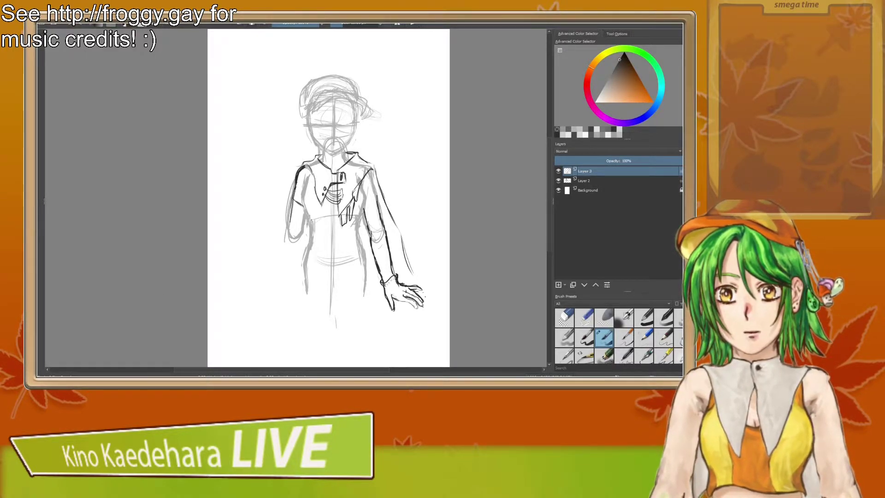
Step: Draw a folded sleeve cuff at the brim-side elbow with a hatched opening and a ribbed band below, cleaning up stray lines
{"action": "mouse_move", "coordinate": [368, 227]}
{"action": "left_mouse_down"}
{"action": "mouse_move", "coordinate": [385, 216]}
{"action": "mouse_move", "coordinate": [383, 231]}
{"action": "left_mouse_up"}
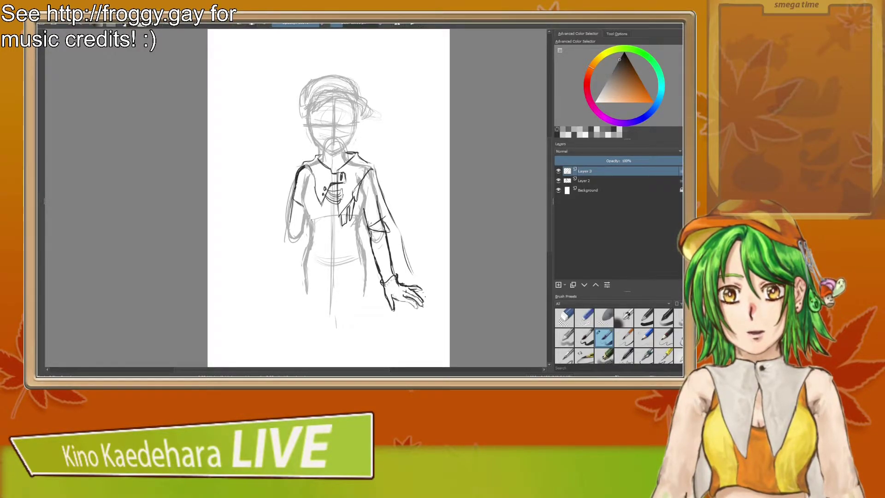
{"action": "mouse_move", "coordinate": [366, 226]}
{"action": "left_mouse_down"}
{"action": "mouse_move", "coordinate": [369, 238]}
{"action": "mouse_move", "coordinate": [391, 230]}
{"action": "left_mouse_up"}
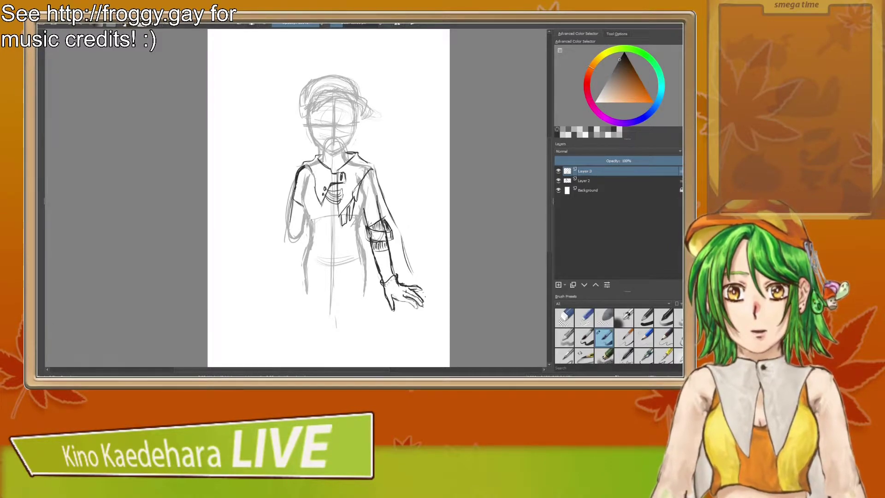
{"action": "key", "text": "/"}
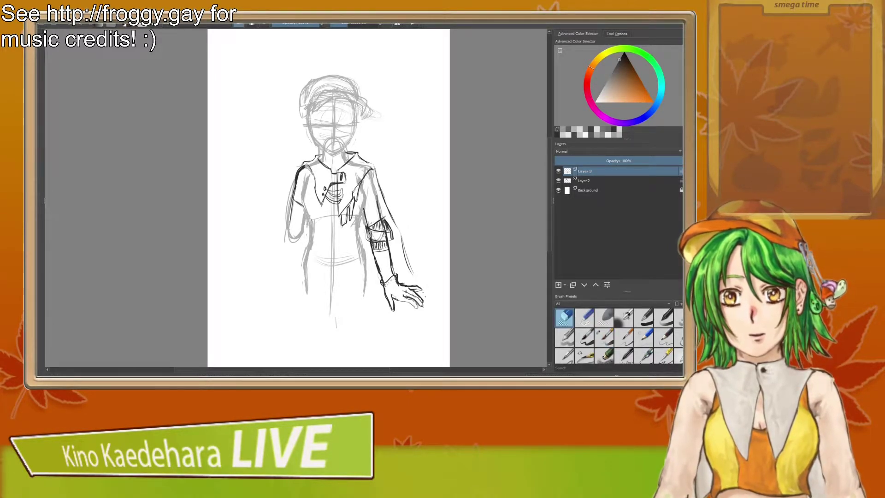
{"action": "key", "text": "/"}
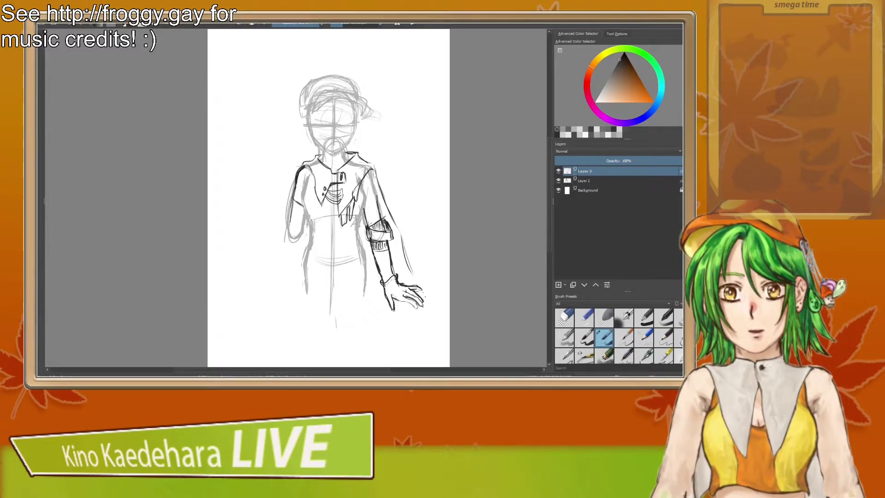
Step: Refine the inner edge of the brim-side sleeve and add shading strokes below the shoulder
{"action": "mouse_move", "coordinate": [366, 213]}
{"action": "left_mouse_down"}
{"action": "mouse_move", "coordinate": [377, 202]}
{"action": "mouse_move", "coordinate": [369, 210]}
{"action": "left_mouse_up"}
{"action": "key", "text": "slash"}
{"action": "key", "text": "e"}
{"action": "left_click_drag", "start_coordinate": [371, 179], "coordinate": [366, 191]}
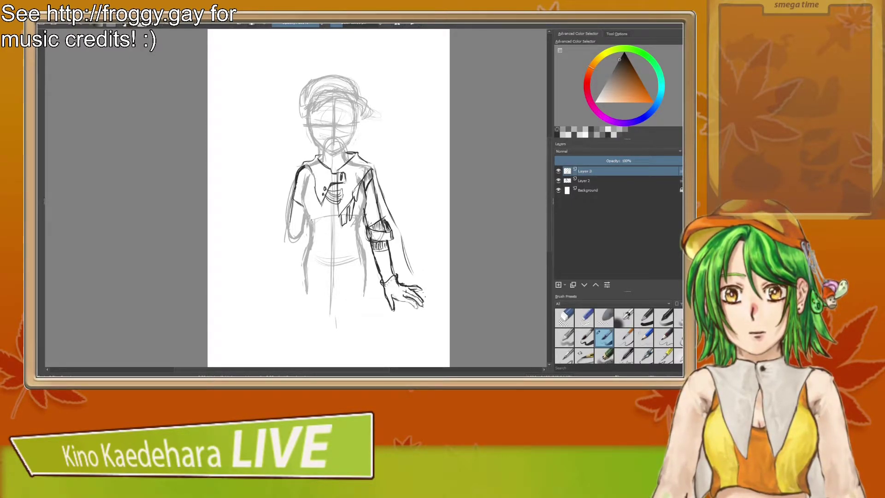
Step: Draw the cropped jacket's side contour and bottom hem, checking it in a mirrored view, then clean the hem and hatch the shoulder
{"action": "left_click_drag", "start_coordinate": [308, 176], "coordinate": [302, 218]}
{"action": "key", "text": "m"}
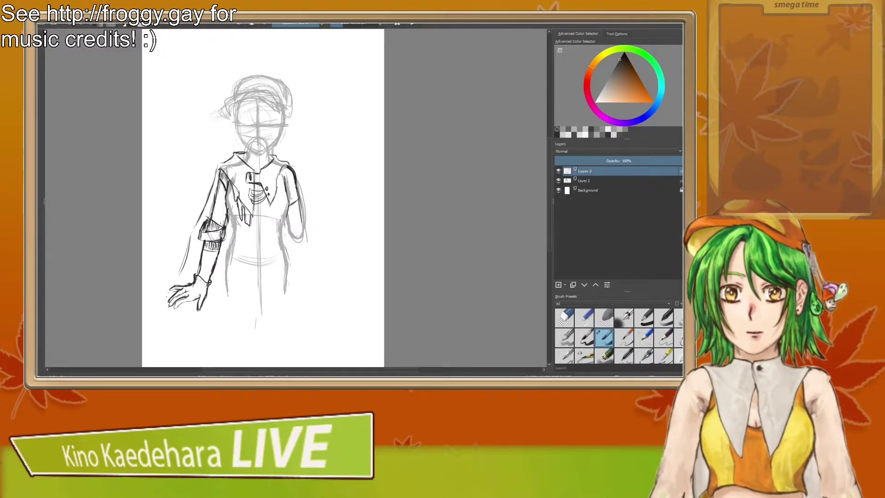
{"action": "key", "text": "m"}
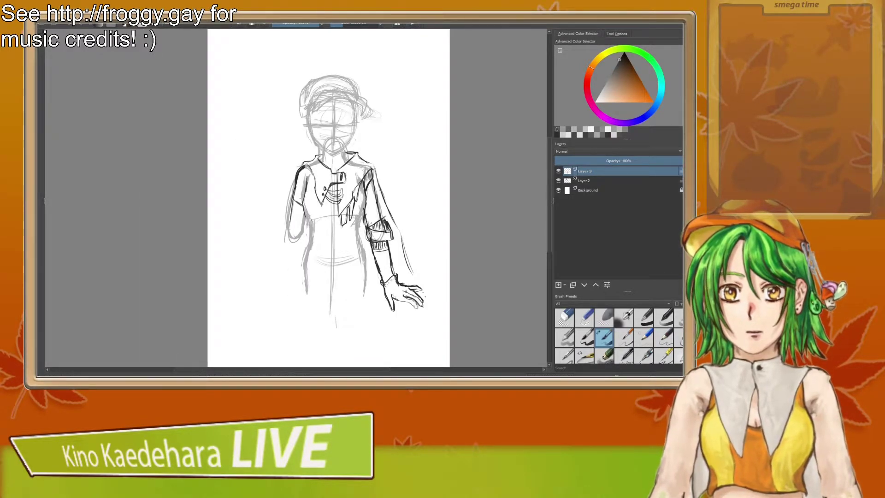
{"action": "mouse_move", "coordinate": [305, 220]}
{"action": "left_mouse_down"}
{"action": "mouse_move", "coordinate": [304, 179]}
{"action": "mouse_move", "coordinate": [306, 219]}
{"action": "left_mouse_up"}
{"action": "key", "text": "e"}
{"action": "key", "text": "/"}
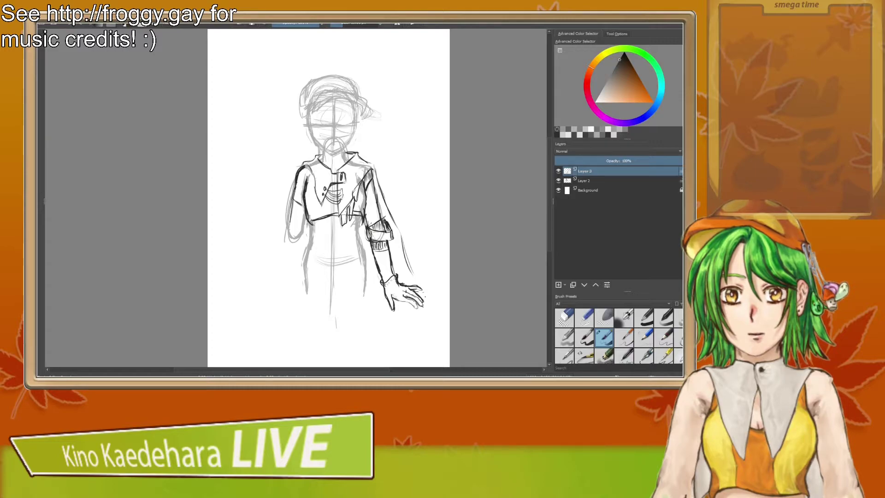
{"action": "key", "text": "/"}
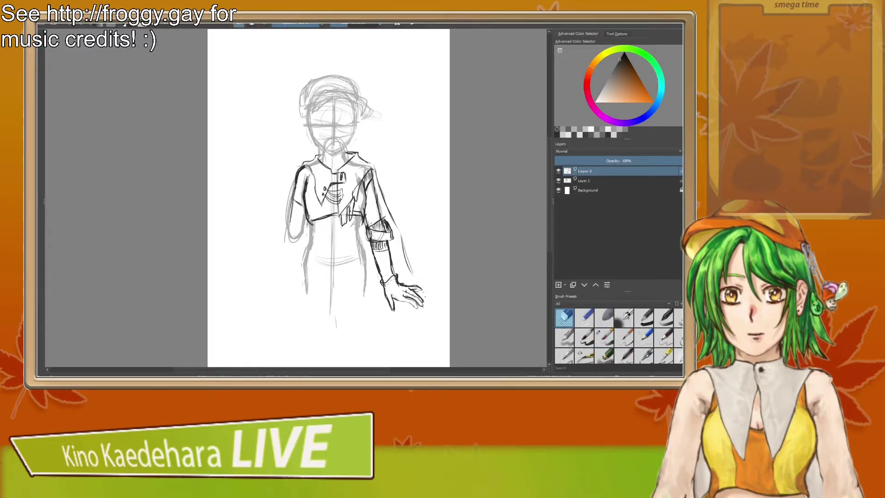
{"action": "left_click_drag", "start_coordinate": [363, 214], "coordinate": [355, 218]}
{"action": "key", "text": "/"}
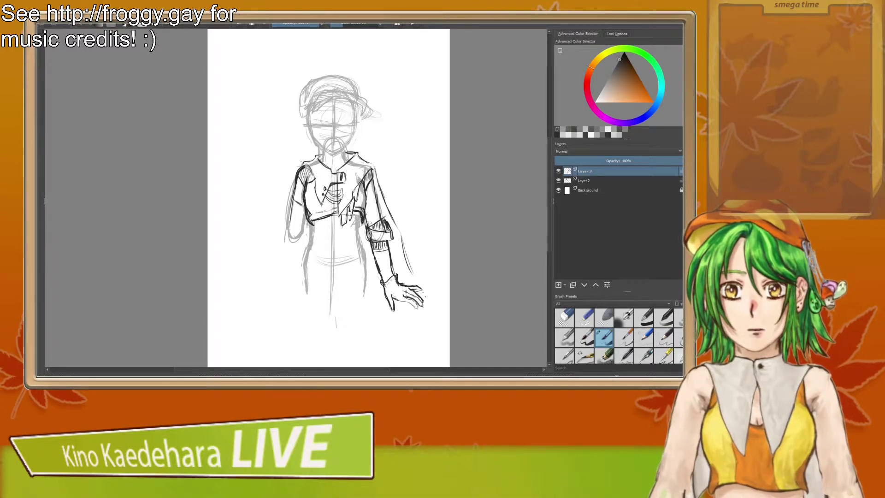
{"action": "left_click_drag", "start_coordinate": [294, 178], "coordinate": [231, 293]}
{"action": "mouse_move", "coordinate": [297, 173]}
{"action": "left_mouse_down"}
{"action": "mouse_move", "coordinate": [226, 205]}
{"action": "mouse_move", "coordinate": [268, 215]}
{"action": "mouse_move", "coordinate": [279, 208]}
{"action": "left_mouse_up"}
{"action": "mouse_move", "coordinate": [300, 165]}
{"action": "left_mouse_down"}
{"action": "mouse_move", "coordinate": [234, 201]}
{"action": "mouse_move", "coordinate": [251, 213]}
{"action": "mouse_move", "coordinate": [281, 215]}
{"action": "mouse_move", "coordinate": [252, 216]}
{"action": "mouse_move", "coordinate": [276, 215]}
{"action": "mouse_move", "coordinate": [225, 299]}
{"action": "mouse_move", "coordinate": [283, 275]}
{"action": "left_mouse_up"}
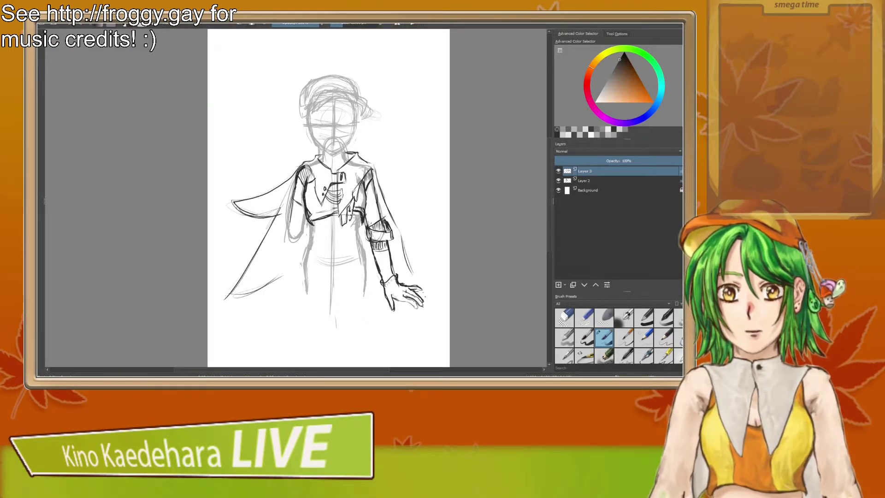
{"action": "key", "text": "slash"}
{"action": "left_click", "coordinate": [358, 24]}
{"action": "left_click_drag", "start_coordinate": [246, 200], "coordinate": [232, 206]}
{"action": "mouse_move", "coordinate": [230, 289]}
{"action": "left_mouse_down"}
{"action": "mouse_move", "coordinate": [226, 297]}
{"action": "mouse_move", "coordinate": [249, 260]}
{"action": "mouse_move", "coordinate": [259, 288]}
{"action": "mouse_move", "coordinate": [274, 216]}
{"action": "mouse_move", "coordinate": [253, 193]}
{"action": "mouse_move", "coordinate": [281, 180]}
{"action": "mouse_move", "coordinate": [264, 196]}
{"action": "left_mouse_up"}
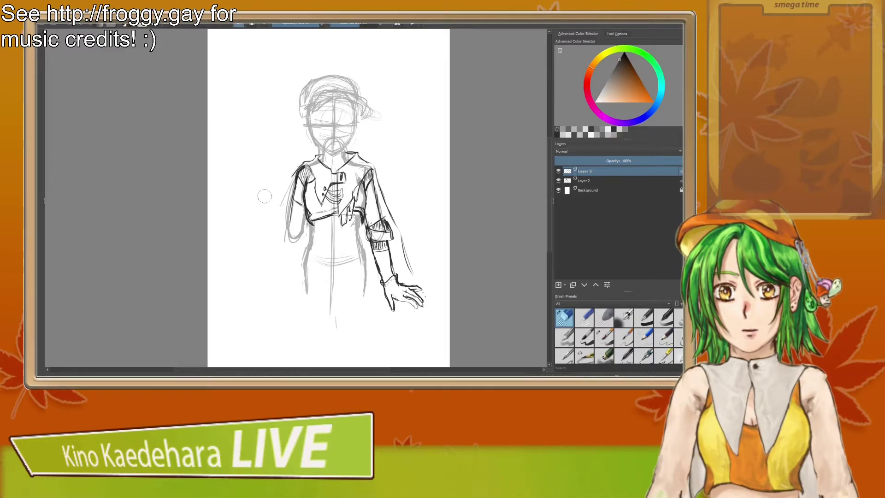
Step: Sketch the cape billowing out from the shoulder opposite the brim, with a pointed upper fold and a long lower panel
{"action": "key", "text": "slash"}
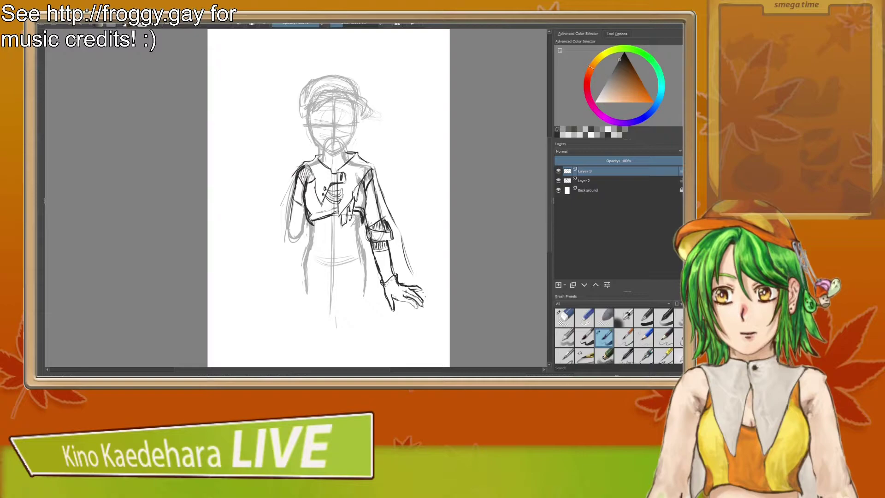
{"action": "mouse_move", "coordinate": [297, 169]}
{"action": "left_mouse_down"}
{"action": "mouse_move", "coordinate": [273, 192]}
{"action": "mouse_move", "coordinate": [272, 214]}
{"action": "mouse_move", "coordinate": [265, 197]}
{"action": "mouse_move", "coordinate": [306, 161]}
{"action": "mouse_move", "coordinate": [244, 202]}
{"action": "mouse_move", "coordinate": [274, 211]}
{"action": "left_mouse_up"}
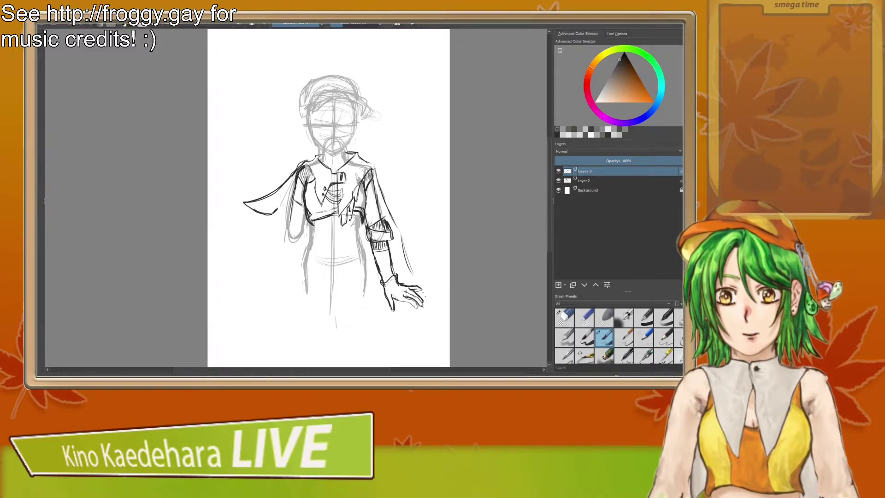
{"action": "mouse_move", "coordinate": [274, 212]}
{"action": "left_mouse_down"}
{"action": "mouse_move", "coordinate": [236, 305]}
{"action": "mouse_move", "coordinate": [262, 230]}
{"action": "mouse_move", "coordinate": [239, 308]}
{"action": "mouse_move", "coordinate": [286, 266]}
{"action": "left_mouse_up"}
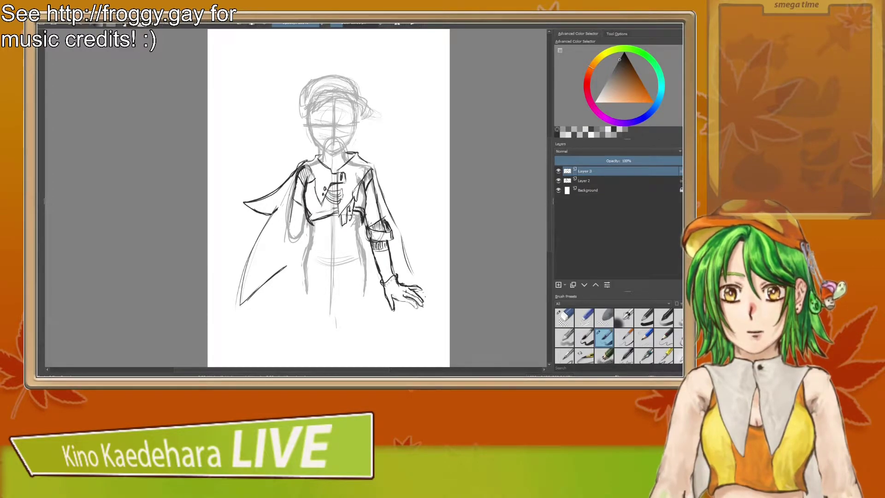
Step: Sketch the cape's long lower edge stepping down into a pointed tip below the skirt area and rising towards the gloved hand
{"action": "mouse_move", "coordinate": [287, 267]}
{"action": "left_mouse_down"}
{"action": "mouse_move", "coordinate": [286, 321]}
{"action": "mouse_move", "coordinate": [284, 307]}
{"action": "left_mouse_up"}
{"action": "mouse_move", "coordinate": [288, 263]}
{"action": "left_mouse_down"}
{"action": "mouse_move", "coordinate": [287, 327]}
{"action": "mouse_move", "coordinate": [300, 328]}
{"action": "left_mouse_up"}
{"action": "left_click_drag", "start_coordinate": [301, 324], "coordinate": [310, 366]}
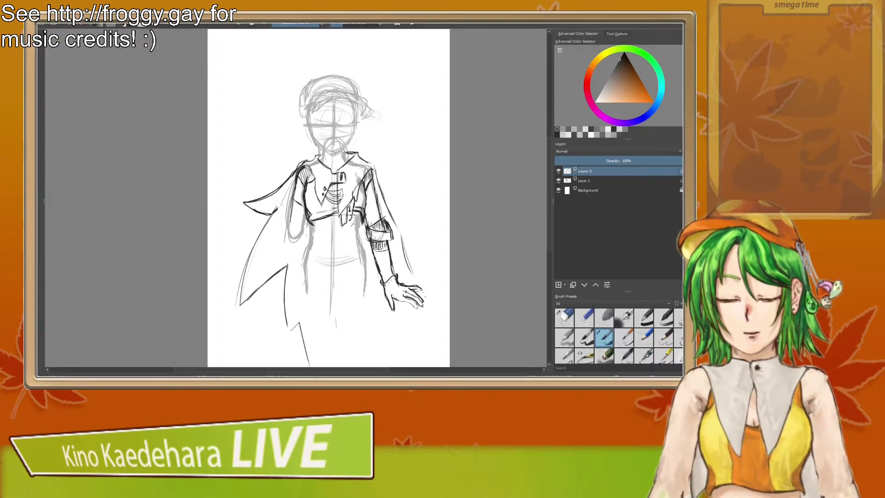
{"action": "left_click_drag", "start_coordinate": [360, 306], "coordinate": [318, 368]}
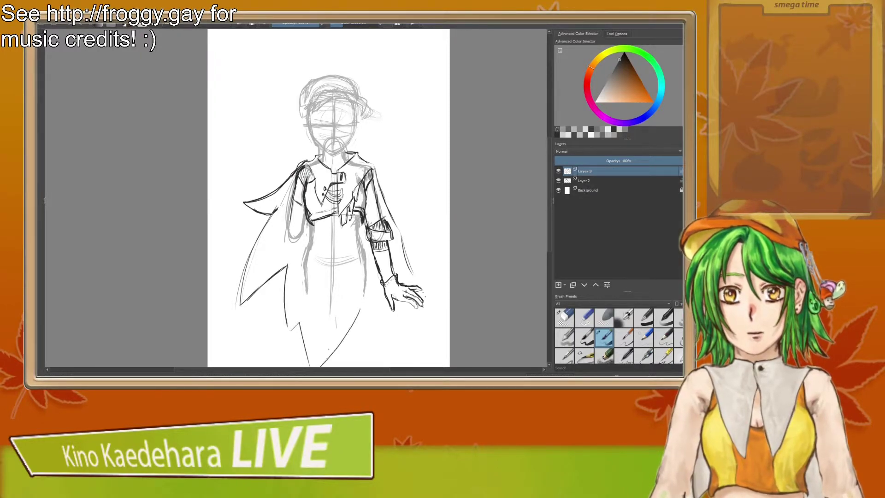
Step: Reinforce the cape hem's jagged notch, add a smaller point near the gloved hand, and draw a fold along the brim-side sleeve
{"action": "scroll", "coordinate": [548, 216], "scroll_direction": "down", "scroll_amount": 2}
{"action": "scroll", "coordinate": [548, 225], "scroll_direction": "down", "scroll_amount": 1}
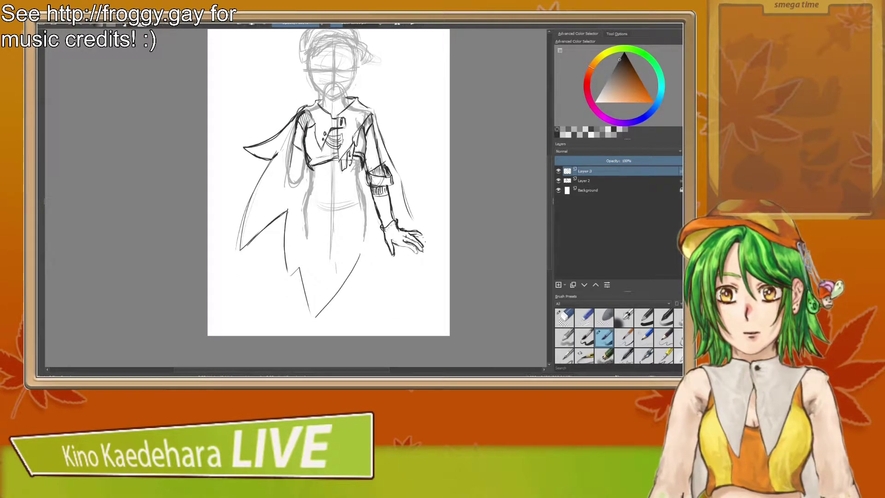
{"action": "left_click_drag", "start_coordinate": [299, 267], "coordinate": [290, 279]}
{"action": "mouse_move", "coordinate": [290, 280]}
{"action": "left_mouse_down"}
{"action": "mouse_move", "coordinate": [286, 209]}
{"action": "mouse_move", "coordinate": [290, 280]}
{"action": "mouse_move", "coordinate": [308, 308]}
{"action": "left_mouse_up"}
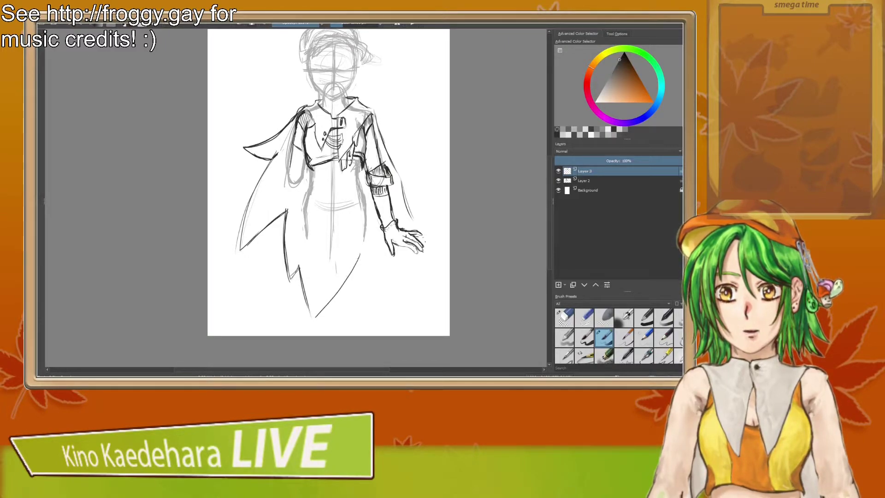
{"action": "mouse_move", "coordinate": [362, 255]}
{"action": "left_mouse_down"}
{"action": "mouse_move", "coordinate": [366, 278]}
{"action": "mouse_move", "coordinate": [377, 225]}
{"action": "left_mouse_up"}
{"action": "mouse_move", "coordinate": [374, 261]}
{"action": "left_mouse_down"}
{"action": "mouse_move", "coordinate": [378, 228]}
{"action": "mouse_move", "coordinate": [366, 272]}
{"action": "left_mouse_up"}
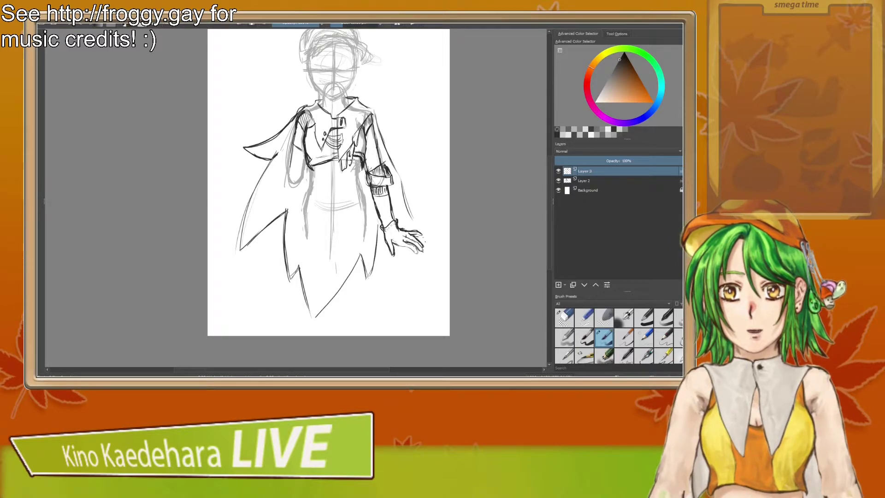
{"action": "mouse_move", "coordinate": [376, 115]}
{"action": "left_mouse_down"}
{"action": "mouse_move", "coordinate": [414, 217]}
{"action": "mouse_move", "coordinate": [390, 191]}
{"action": "left_mouse_up"}
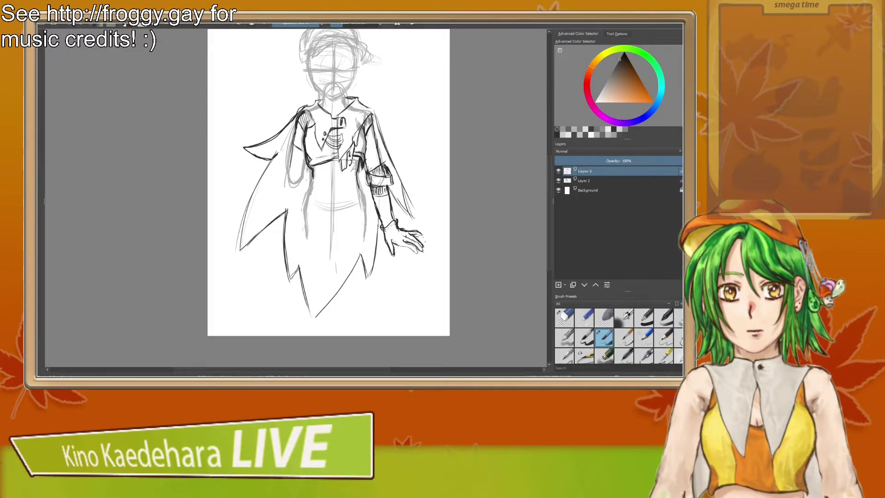
Step: Draw a fitted vest below the cropped jacket, with a zigzag pointed hem at the hips and a contoured waist
{"action": "mouse_move", "coordinate": [309, 198]}
{"action": "left_mouse_down"}
{"action": "mouse_move", "coordinate": [318, 207]}
{"action": "mouse_move", "coordinate": [338, 201]}
{"action": "left_mouse_up"}
{"action": "mouse_move", "coordinate": [339, 201]}
{"action": "left_mouse_down"}
{"action": "mouse_move", "coordinate": [347, 213]}
{"action": "mouse_move", "coordinate": [364, 199]}
{"action": "mouse_move", "coordinate": [326, 216]}
{"action": "mouse_move", "coordinate": [311, 195]}
{"action": "mouse_move", "coordinate": [349, 211]}
{"action": "mouse_move", "coordinate": [319, 209]}
{"action": "mouse_move", "coordinate": [350, 211]}
{"action": "left_mouse_up"}
{"action": "left_click_drag", "start_coordinate": [358, 179], "coordinate": [368, 197]}
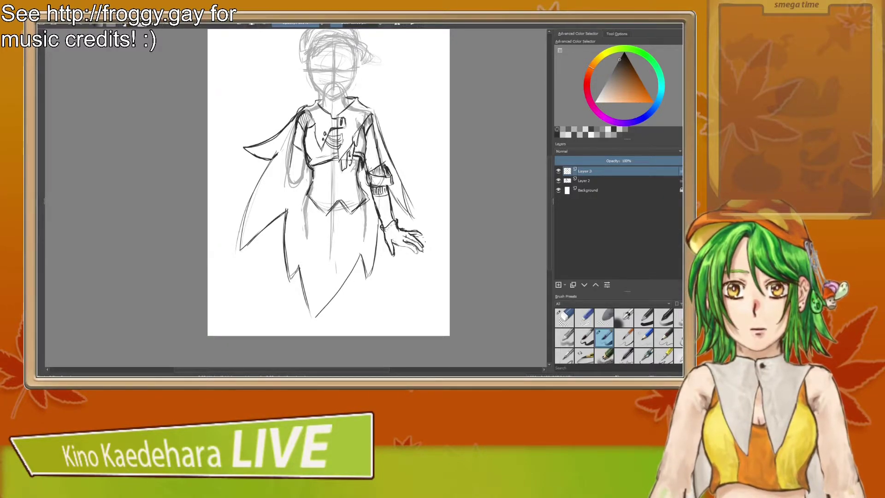
Step: Draw a high neckband inside the jacket collar and fill it with short vertical ribbing strokes
{"action": "left_click_drag", "start_coordinate": [323, 101], "coordinate": [344, 99]}
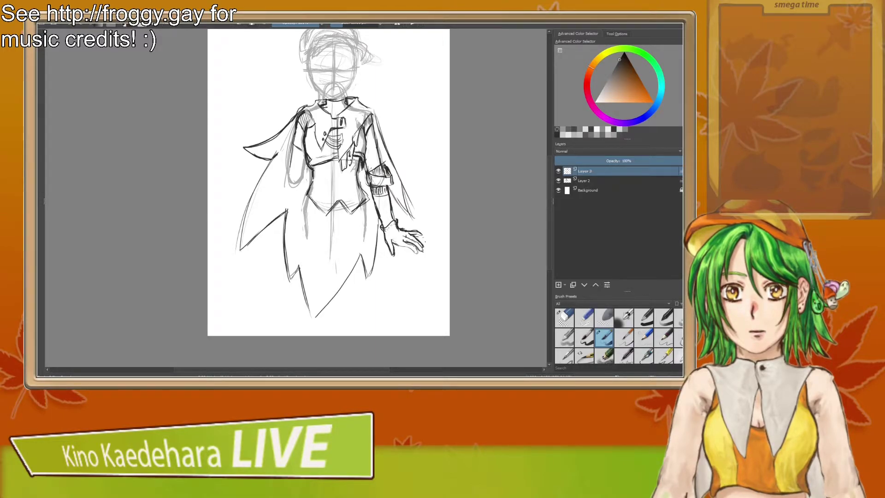
{"action": "left_click_drag", "start_coordinate": [329, 102], "coordinate": [329, 110]}
{"action": "left_click_drag", "start_coordinate": [333, 102], "coordinate": [336, 112]}
{"action": "left_click_drag", "start_coordinate": [339, 103], "coordinate": [342, 109]}
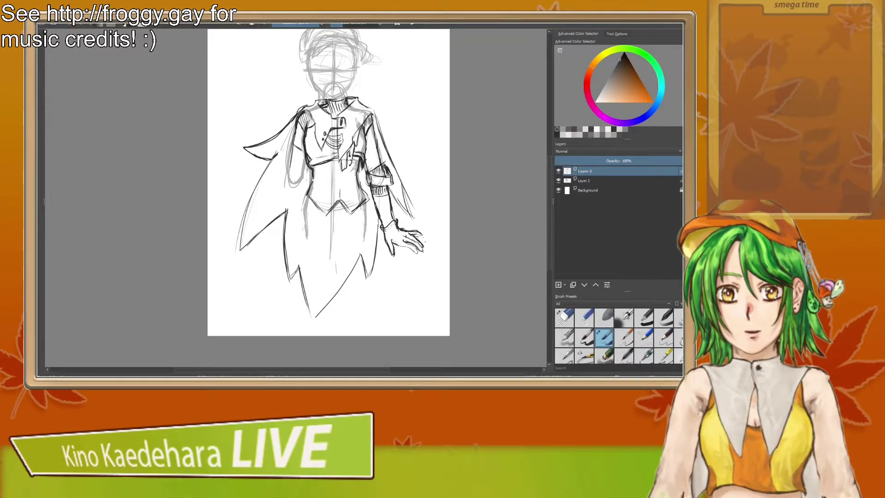
Step: Hatch the vest with long vertical strokes running from the jacket hem to the pointed lower edge
{"action": "mouse_move", "coordinate": [339, 157]}
{"action": "left_mouse_down"}
{"action": "mouse_move", "coordinate": [338, 179]}
{"action": "mouse_move", "coordinate": [314, 206]}
{"action": "left_mouse_up"}
{"action": "mouse_move", "coordinate": [323, 171]}
{"action": "left_mouse_down"}
{"action": "mouse_move", "coordinate": [317, 201]}
{"action": "mouse_move", "coordinate": [323, 192]}
{"action": "mouse_move", "coordinate": [339, 203]}
{"action": "left_mouse_up"}
{"action": "left_click_drag", "start_coordinate": [352, 167], "coordinate": [344, 194]}
{"action": "mouse_move", "coordinate": [357, 162]}
{"action": "left_mouse_down"}
{"action": "mouse_move", "coordinate": [350, 193]}
{"action": "mouse_move", "coordinate": [351, 180]}
{"action": "left_mouse_up"}
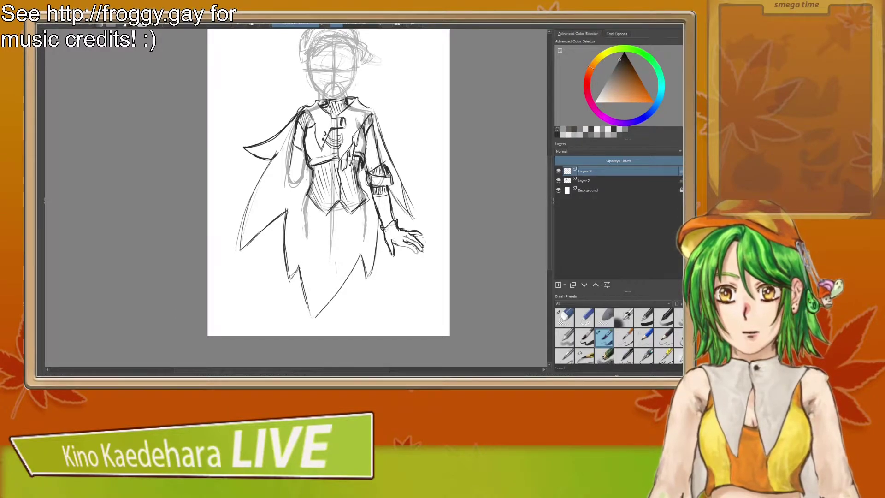
{"action": "left_click_drag", "start_coordinate": [316, 166], "coordinate": [313, 193]}
{"action": "left_click_drag", "start_coordinate": [318, 168], "coordinate": [318, 193]}
{"action": "left_click_drag", "start_coordinate": [325, 169], "coordinate": [323, 206]}
{"action": "mouse_move", "coordinate": [333, 162]}
{"action": "left_mouse_down"}
{"action": "mouse_move", "coordinate": [330, 182]}
{"action": "mouse_move", "coordinate": [346, 186]}
{"action": "left_mouse_up"}
{"action": "left_click_drag", "start_coordinate": [348, 184], "coordinate": [347, 205]}
{"action": "left_click_drag", "start_coordinate": [356, 169], "coordinate": [349, 206]}
{"action": "left_click_drag", "start_coordinate": [354, 185], "coordinate": [355, 204]}
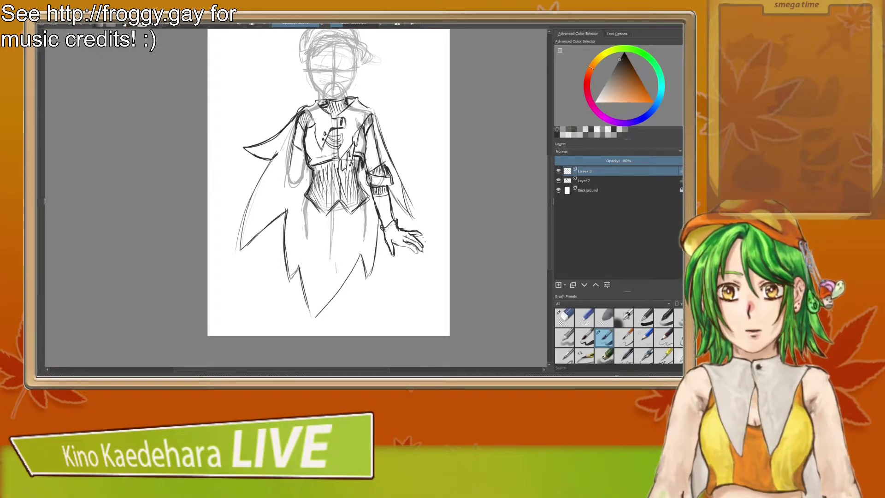
Step: Compare the sketch in normal and mirrored views, then darken the jacket's bottom hem on the cape side
{"action": "key", "text": "m"}
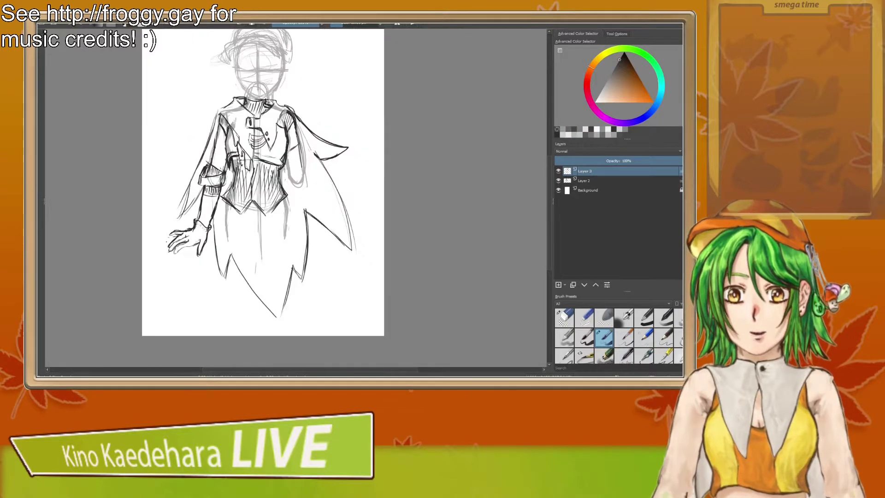
{"action": "key", "text": "m"}
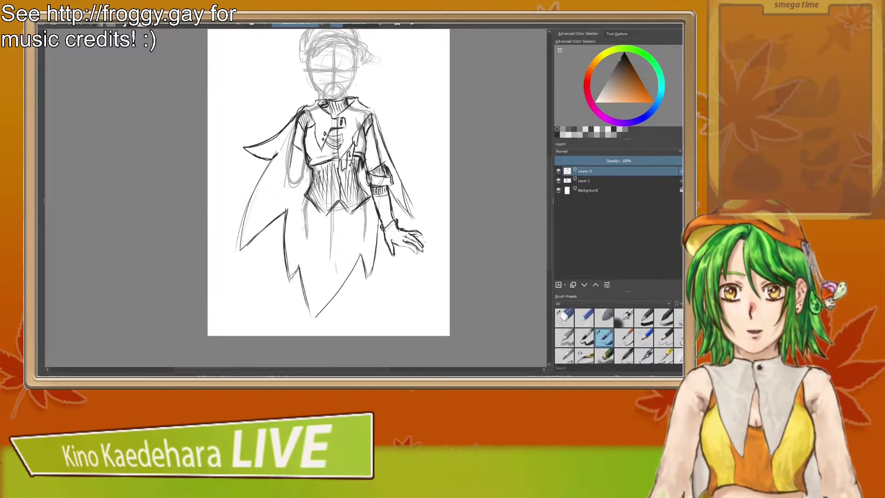
{"action": "key", "text": "m"}
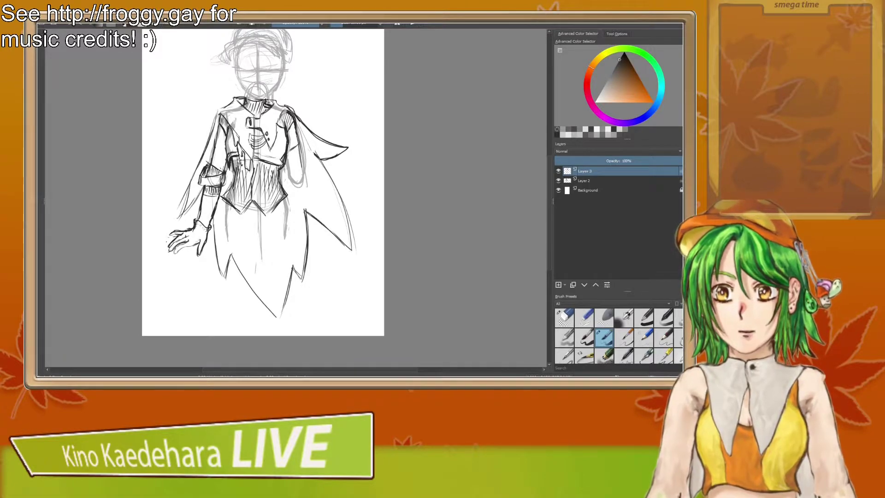
{"action": "left_click_drag", "start_coordinate": [315, 249], "coordinate": [360, 259]}
{"action": "key", "text": "m"}
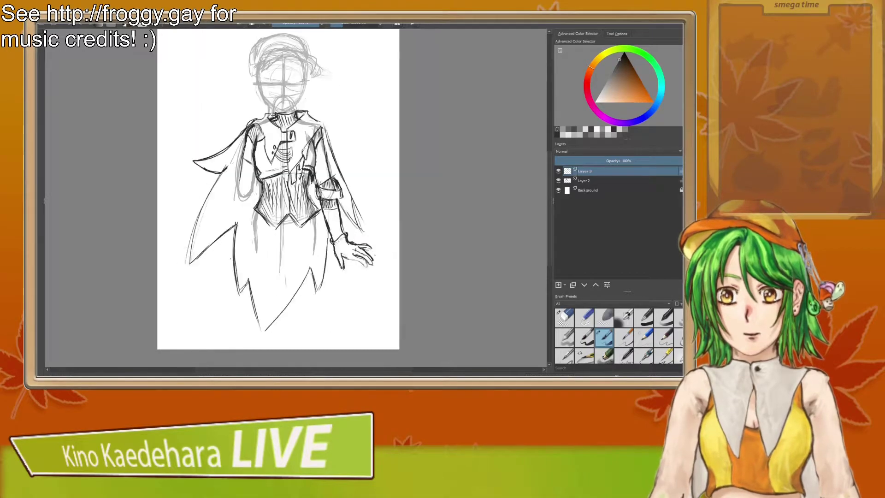
{"action": "key", "text": "m"}
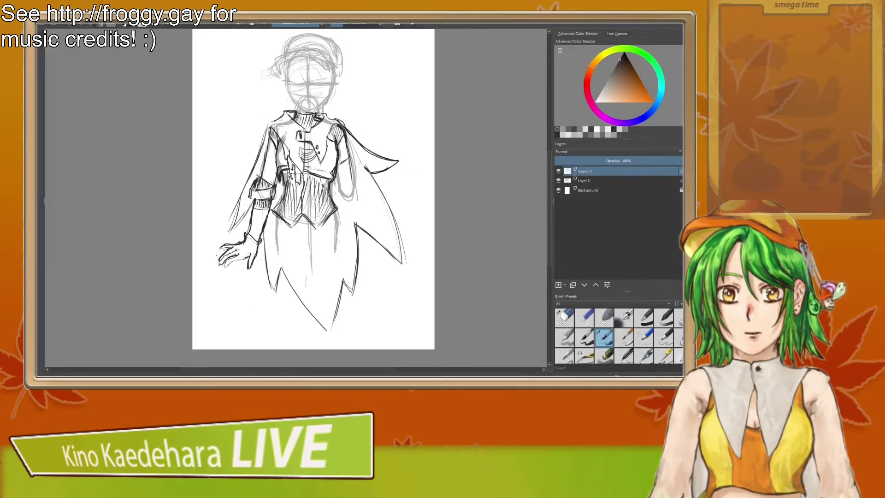
{"action": "mouse_move", "coordinate": [332, 179]}
{"action": "left_mouse_down"}
{"action": "mouse_move", "coordinate": [327, 188]}
{"action": "mouse_move", "coordinate": [323, 176]}
{"action": "mouse_move", "coordinate": [334, 177]}
{"action": "left_mouse_up"}
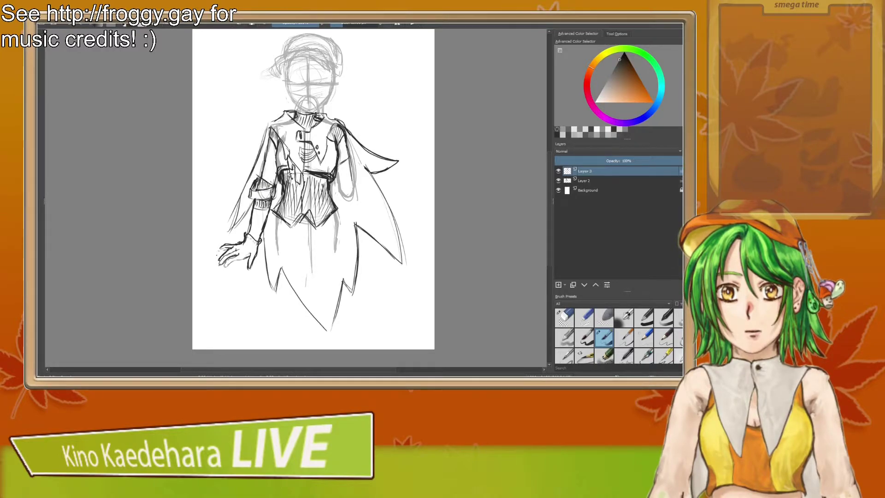
Step: Redraw the vest's centre notch and pointed hem, erase stray marks below it, and thicken its cape-side edge
{"action": "left_click_drag", "start_coordinate": [300, 224], "coordinate": [309, 211]}
{"action": "mouse_move", "coordinate": [308, 211]}
{"action": "left_mouse_down"}
{"action": "mouse_move", "coordinate": [318, 226]}
{"action": "mouse_move", "coordinate": [305, 213]}
{"action": "mouse_move", "coordinate": [303, 226]}
{"action": "mouse_move", "coordinate": [297, 210]}
{"action": "mouse_move", "coordinate": [320, 213]}
{"action": "mouse_move", "coordinate": [318, 229]}
{"action": "left_mouse_up"}
{"action": "key", "text": "slash"}
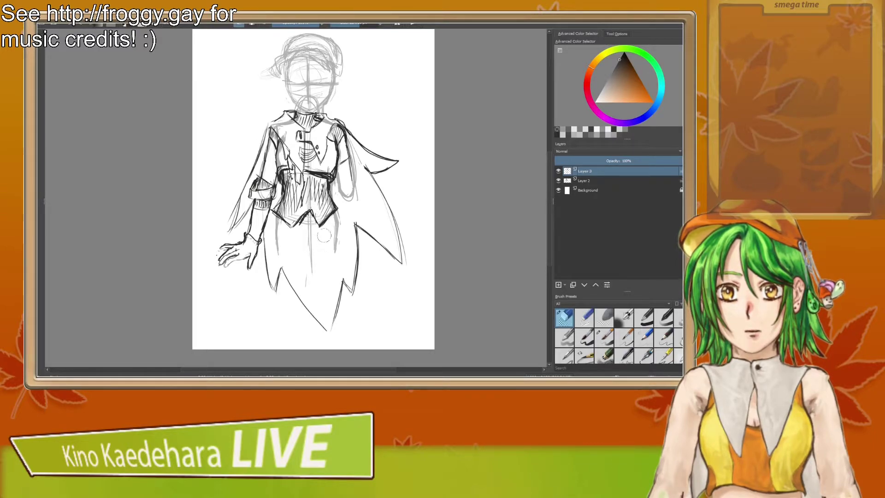
{"action": "key", "text": "e"}
{"action": "left_click_drag", "start_coordinate": [337, 210], "coordinate": [327, 223]}
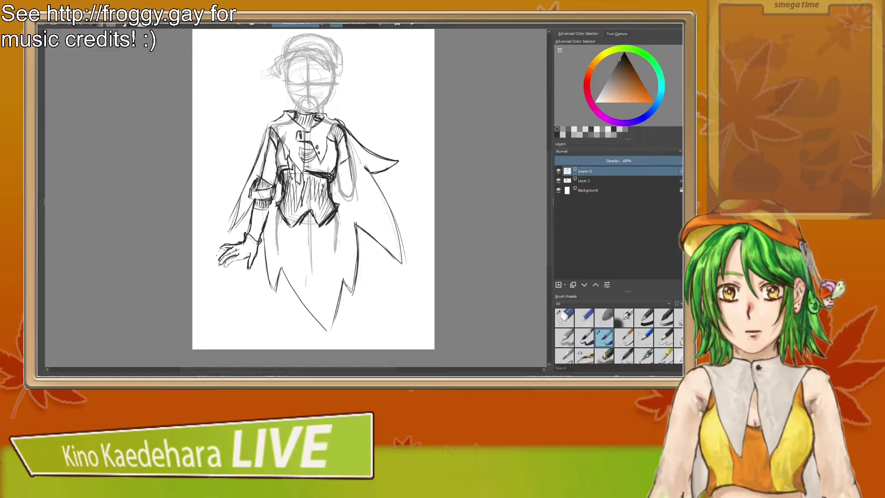
Step: Restore the unmirrored view, then erase and redraw the vest's waist contour on the cape side
{"action": "key", "text": "m"}
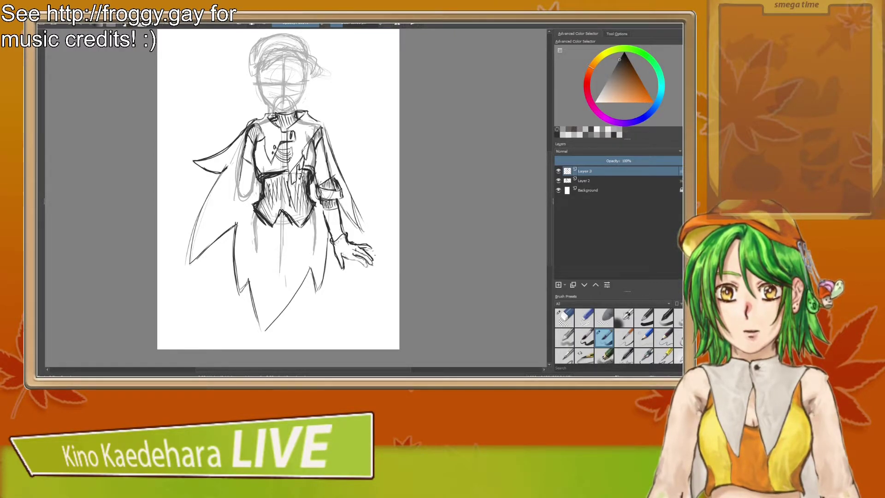
{"action": "key", "text": "slash"}
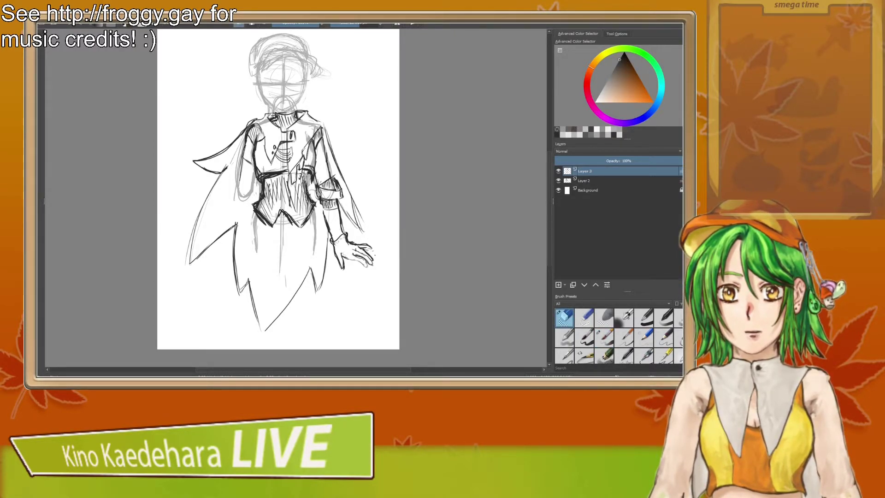
{"action": "key", "text": "ctrl+z"}
{"action": "left_click_drag", "start_coordinate": [265, 188], "coordinate": [260, 206]}
{"action": "key", "text": "slash"}
{"action": "key", "text": "slash"}
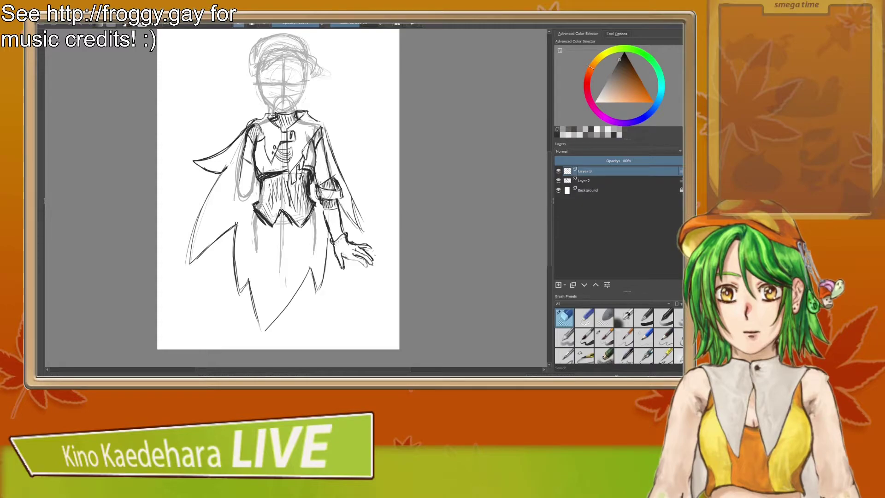
{"action": "key", "text": "slash"}
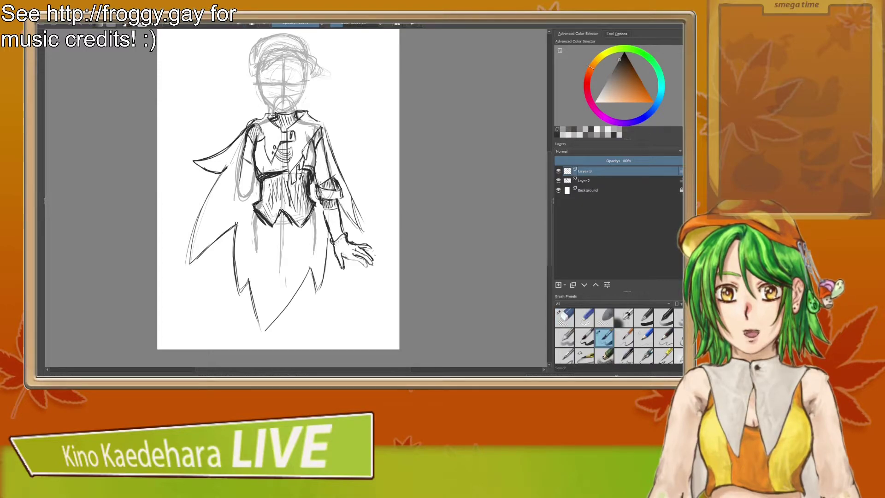
{"action": "left_click_drag", "start_coordinate": [263, 181], "coordinate": [261, 201]}
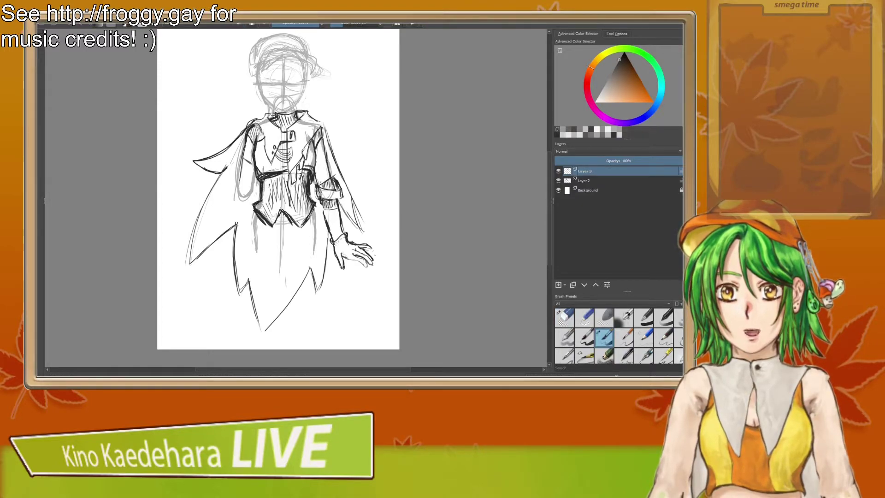
Step: Check the vest in a mirrored view, then clean and redraw its hem as two pointed front panels with a centre split
{"action": "key", "text": "slash"}
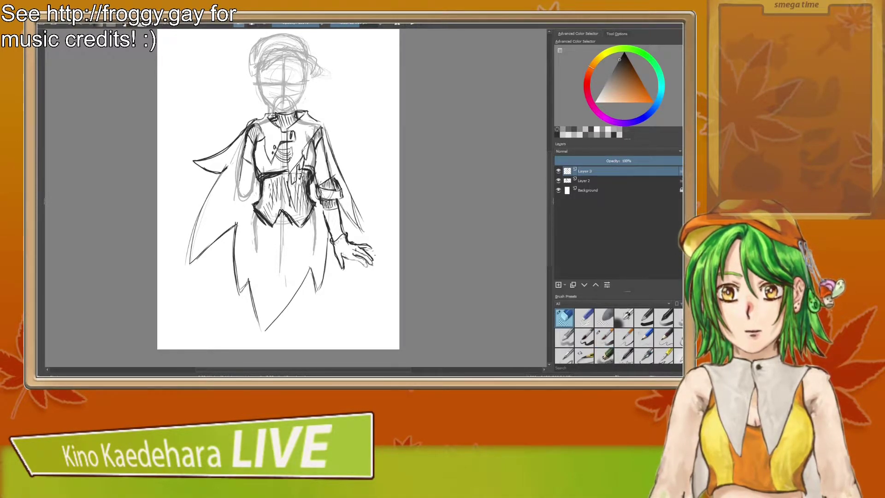
{"action": "key", "text": "slash"}
{"action": "key", "text": "slash"}
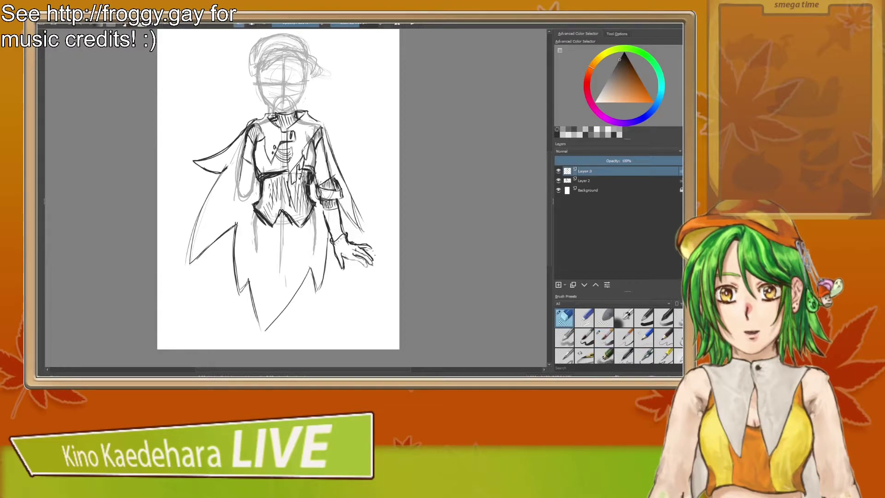
{"action": "key", "text": "m"}
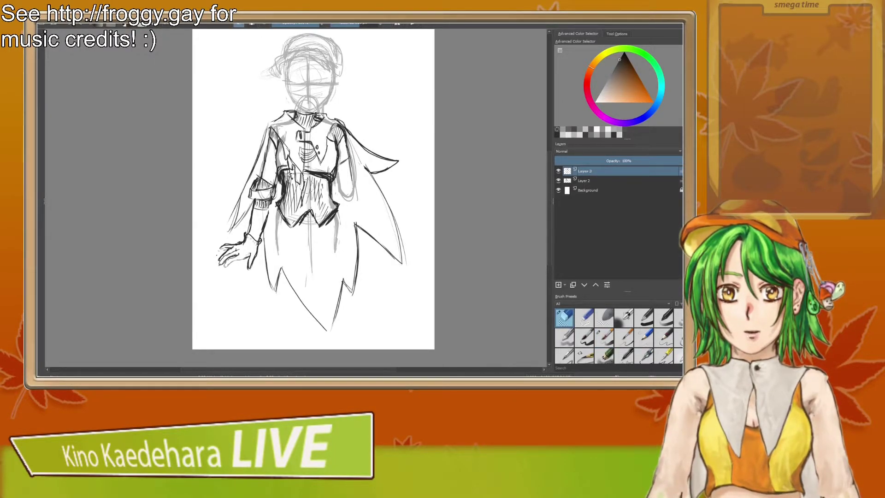
{"action": "key", "text": "m"}
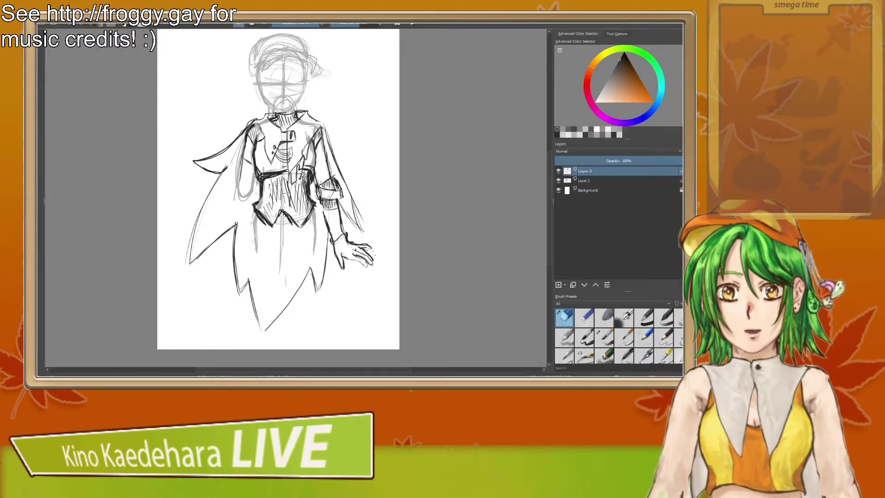
{"action": "key", "text": "slash"}
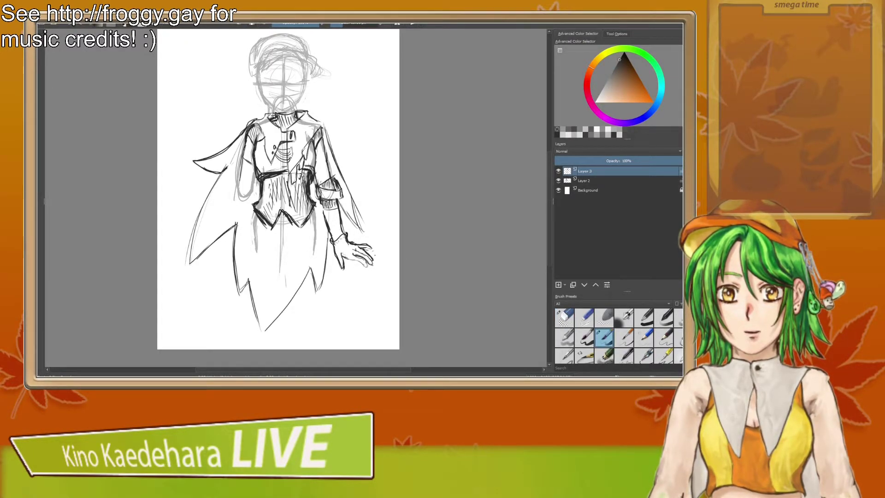
{"action": "key", "text": "slash"}
{"action": "mouse_move", "coordinate": [260, 210]}
{"action": "left_mouse_down"}
{"action": "mouse_move", "coordinate": [269, 224]}
{"action": "mouse_move", "coordinate": [302, 225]}
{"action": "mouse_move", "coordinate": [279, 210]}
{"action": "left_mouse_up"}
{"action": "key", "text": "slash"}
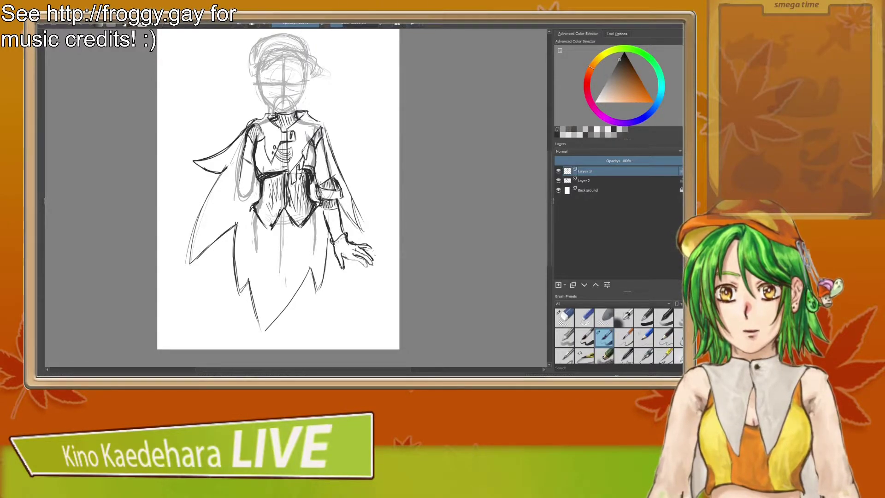
Step: Darken the jacket's brim-side contour under the arm and erase excess lines at its lower front edge
{"action": "left_click", "coordinate": [564, 317]}
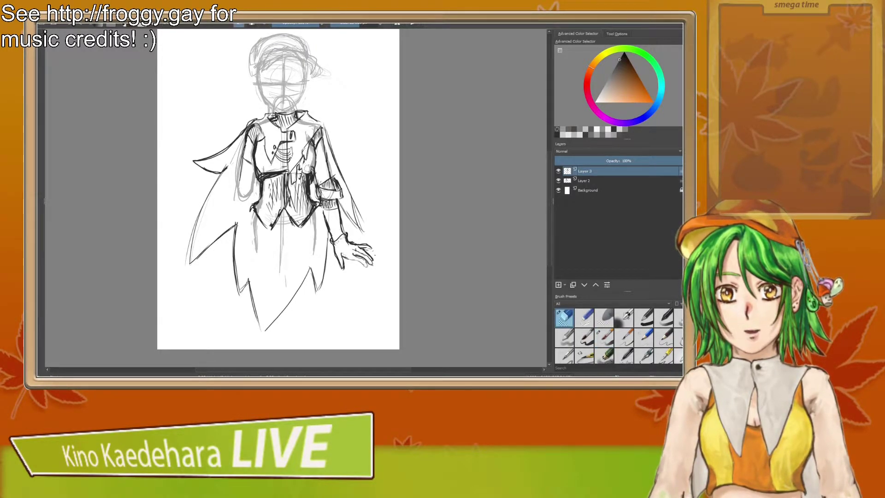
{"action": "key", "text": "/"}
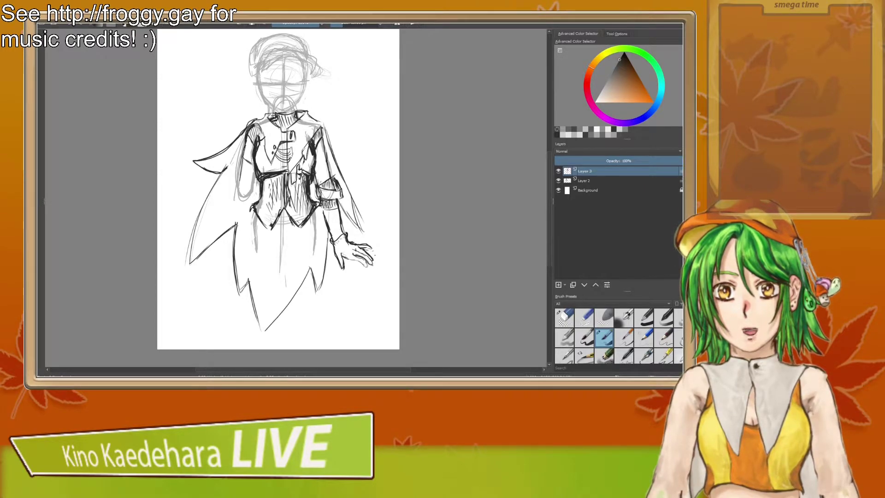
{"action": "key", "text": "/"}
{"action": "left_click_drag", "start_coordinate": [311, 159], "coordinate": [310, 171]}
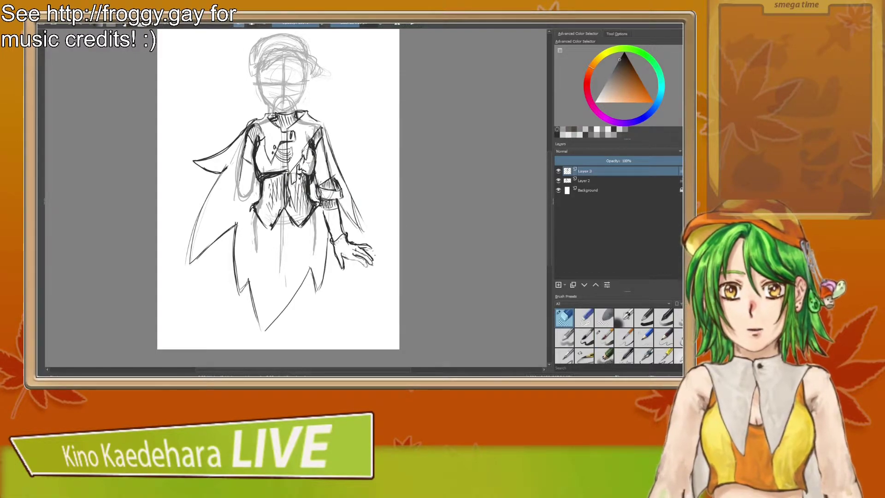
Step: Refine the jacket's brim-side contour in a mirrored view by erasing and redrawing the line between chest and sleeve
{"action": "key", "text": "m"}
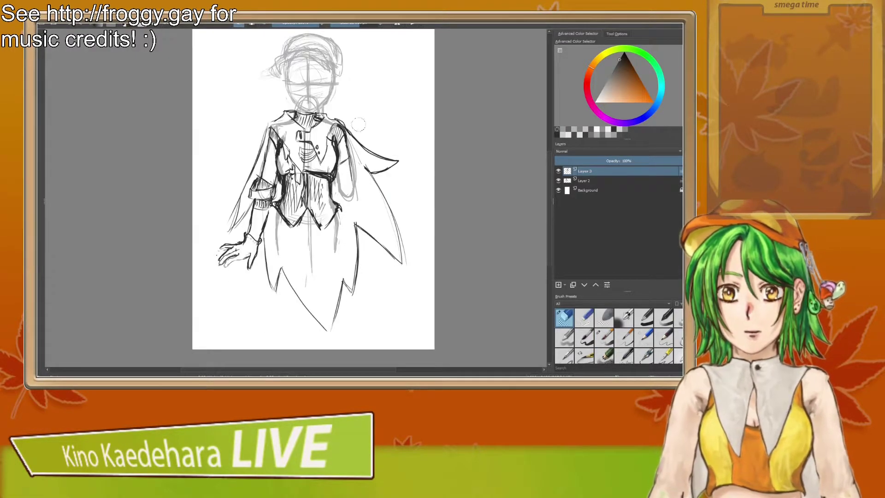
{"action": "left_click_drag", "start_coordinate": [281, 144], "coordinate": [278, 174]}
{"action": "key", "text": "/"}
{"action": "key", "text": "/"}
{"action": "key", "text": "/"}
{"action": "left_click_drag", "start_coordinate": [278, 150], "coordinate": [283, 176]}
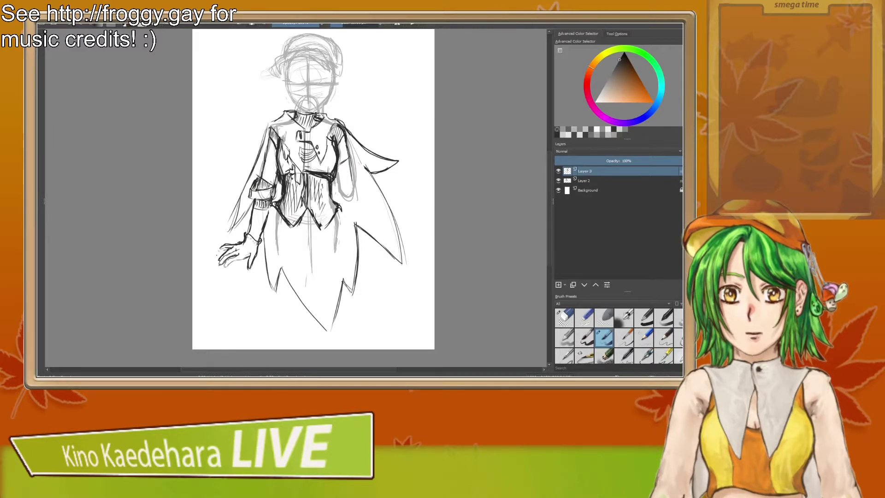
{"action": "left_click_drag", "start_coordinate": [337, 127], "coordinate": [339, 141]}
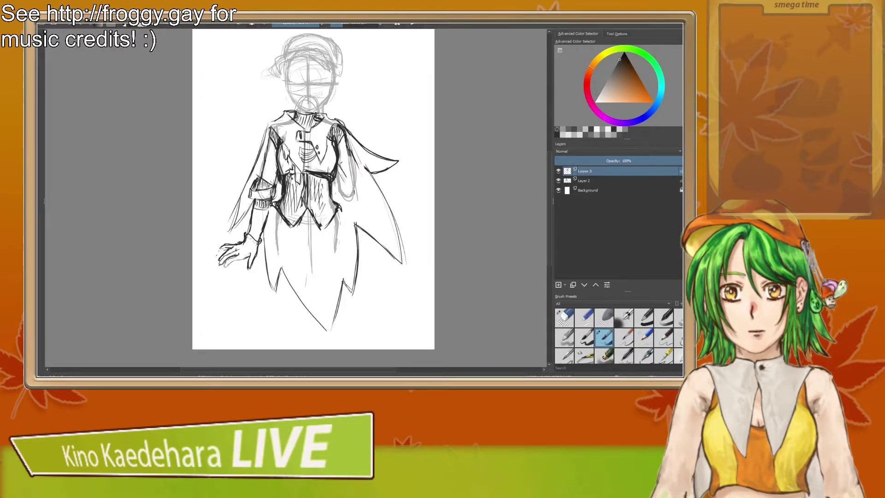
{"action": "key", "text": "slash"}
{"action": "mouse_move", "coordinate": [349, 147]}
{"action": "left_mouse_down"}
{"action": "mouse_move", "coordinate": [346, 159]}
{"action": "mouse_move", "coordinate": [346, 145]}
{"action": "left_mouse_up"}
{"action": "key", "text": "slash"}
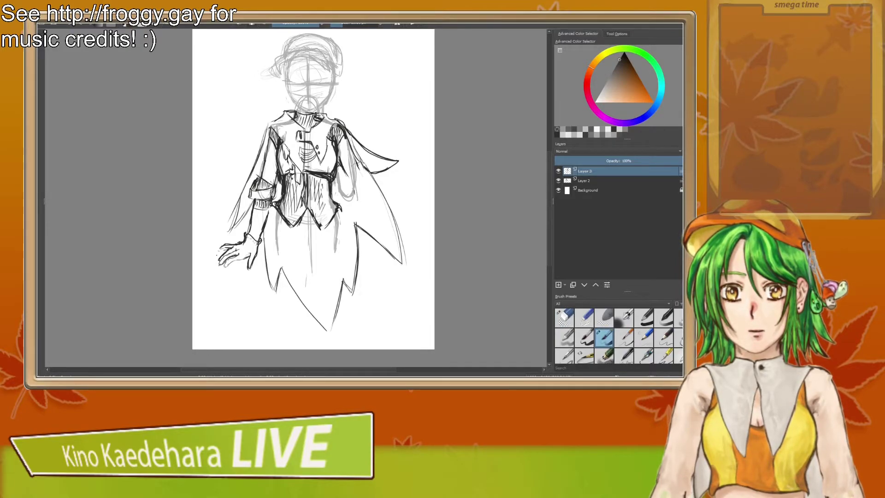
{"action": "left_click_drag", "start_coordinate": [354, 163], "coordinate": [347, 178]}
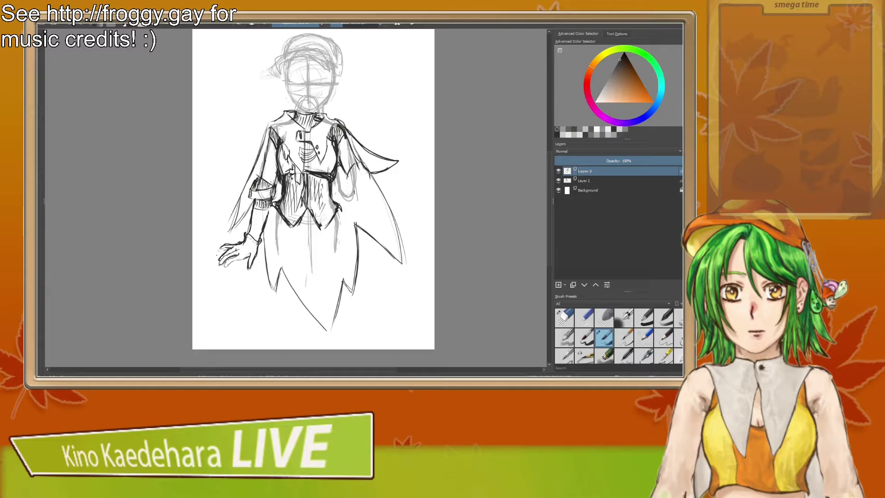
{"action": "mouse_move", "coordinate": [359, 180]}
{"action": "left_mouse_down"}
{"action": "mouse_move", "coordinate": [345, 190]}
{"action": "mouse_move", "coordinate": [370, 180]}
{"action": "left_mouse_up"}
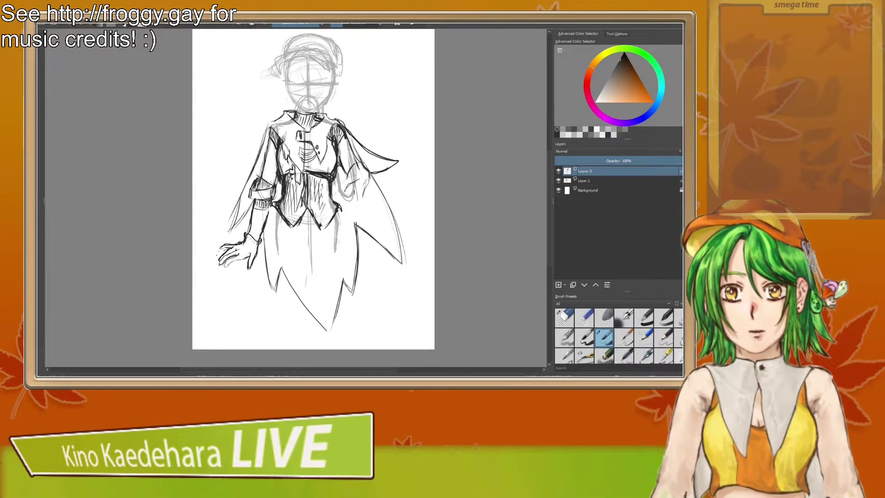
{"action": "mouse_move", "coordinate": [352, 175]}
{"action": "left_mouse_down"}
{"action": "mouse_move", "coordinate": [348, 191]}
{"action": "mouse_move", "coordinate": [348, 177]}
{"action": "left_mouse_up"}
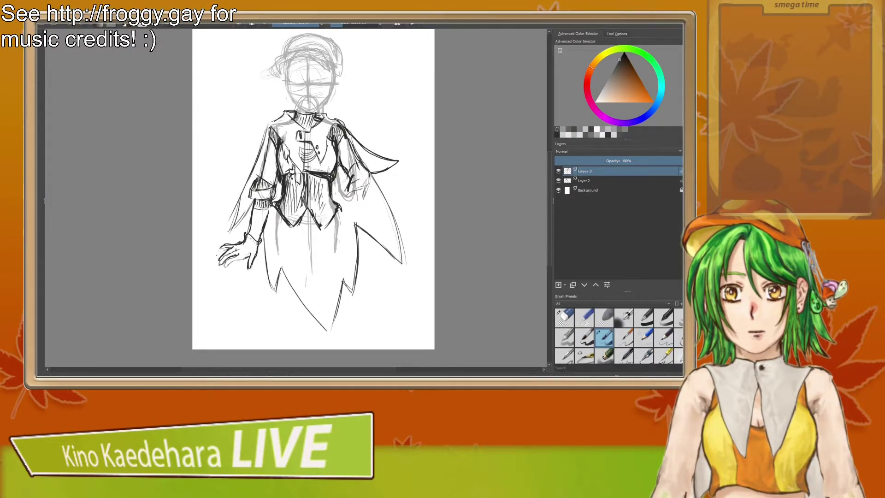
{"action": "mouse_move", "coordinate": [362, 167]}
{"action": "left_mouse_down"}
{"action": "mouse_move", "coordinate": [352, 183]}
{"action": "mouse_move", "coordinate": [362, 187]}
{"action": "mouse_move", "coordinate": [367, 175]}
{"action": "mouse_move", "coordinate": [346, 167]}
{"action": "mouse_move", "coordinate": [360, 161]}
{"action": "left_mouse_up"}
{"action": "key", "text": "/"}
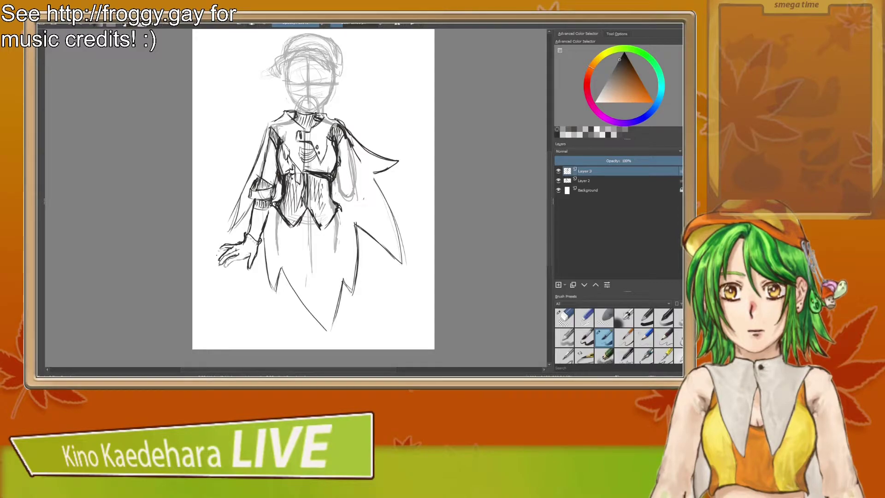
{"action": "key", "text": "/"}
{"action": "mouse_move", "coordinate": [344, 137]}
{"action": "left_mouse_down"}
{"action": "mouse_move", "coordinate": [359, 160]}
{"action": "mouse_move", "coordinate": [344, 139]}
{"action": "left_mouse_up"}
{"action": "key", "text": "/"}
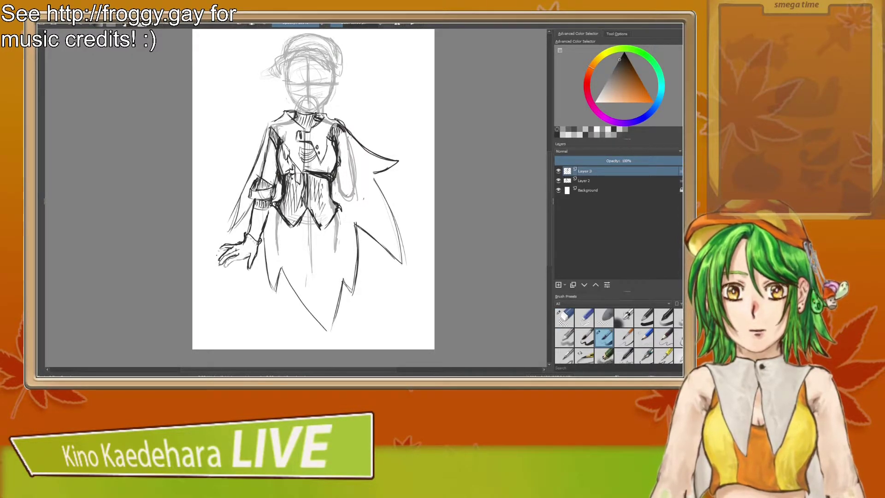
Step: On the faded body-sketch layer, rough in a raised hand as an oval above the cape-side shoulder with a bent forearm below it
{"action": "left_click", "coordinate": [598, 180]}
{"action": "mouse_move", "coordinate": [350, 166]}
{"action": "left_mouse_down"}
{"action": "mouse_move", "coordinate": [341, 170]}
{"action": "mouse_move", "coordinate": [351, 113]}
{"action": "mouse_move", "coordinate": [357, 130]}
{"action": "mouse_move", "coordinate": [362, 121]}
{"action": "mouse_move", "coordinate": [356, 134]}
{"action": "mouse_move", "coordinate": [366, 115]}
{"action": "left_mouse_up"}
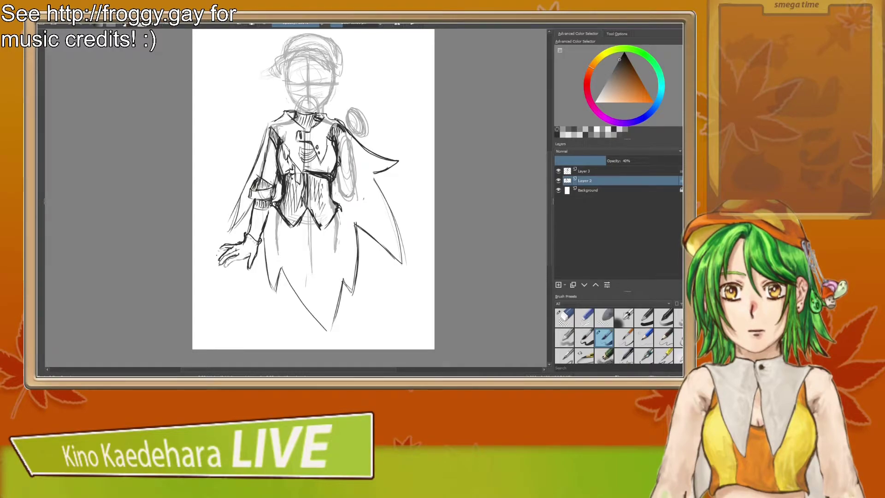
{"action": "left_click_drag", "start_coordinate": [362, 146], "coordinate": [343, 186]}
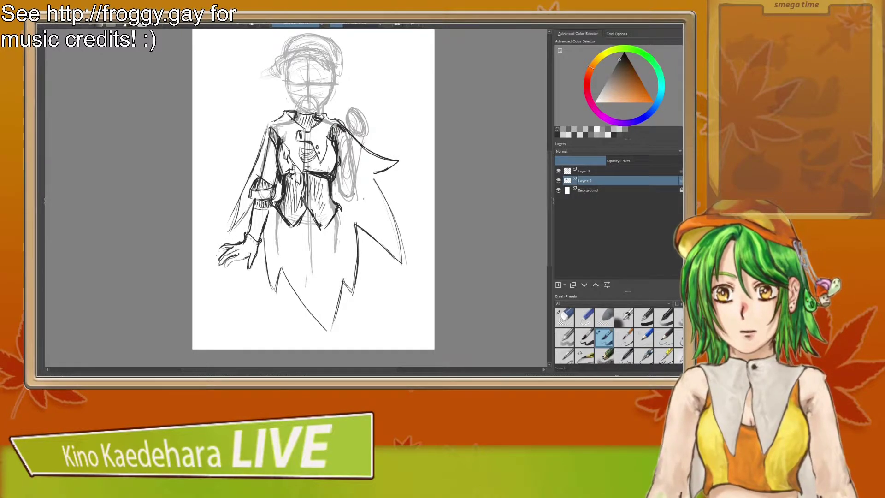
Step: On the clothing layer, draw the cape-side upper arm and bent elbow contour, erasing the excess lines beside the vest
{"action": "key", "text": "Page_Up"}
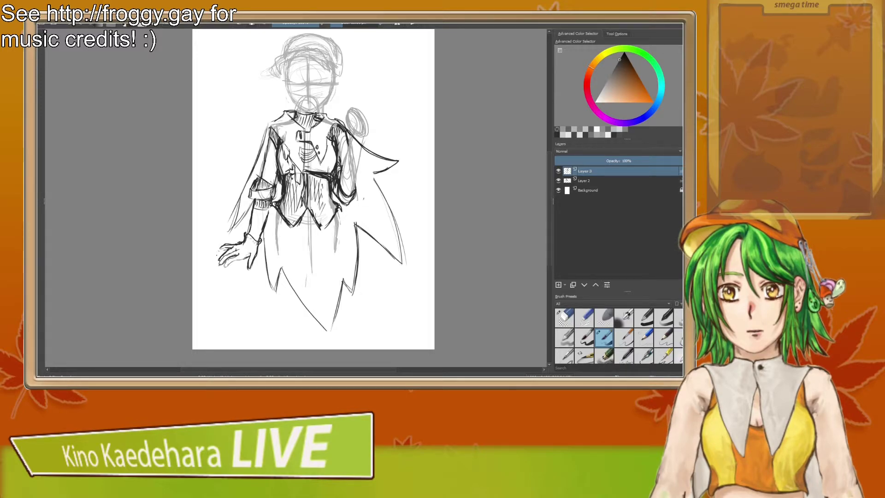
{"action": "key", "text": "slash"}
{"action": "mouse_move", "coordinate": [334, 187]}
{"action": "left_mouse_down"}
{"action": "mouse_move", "coordinate": [336, 155]}
{"action": "mouse_move", "coordinate": [335, 187]}
{"action": "left_mouse_up"}
{"action": "key", "text": "slash"}
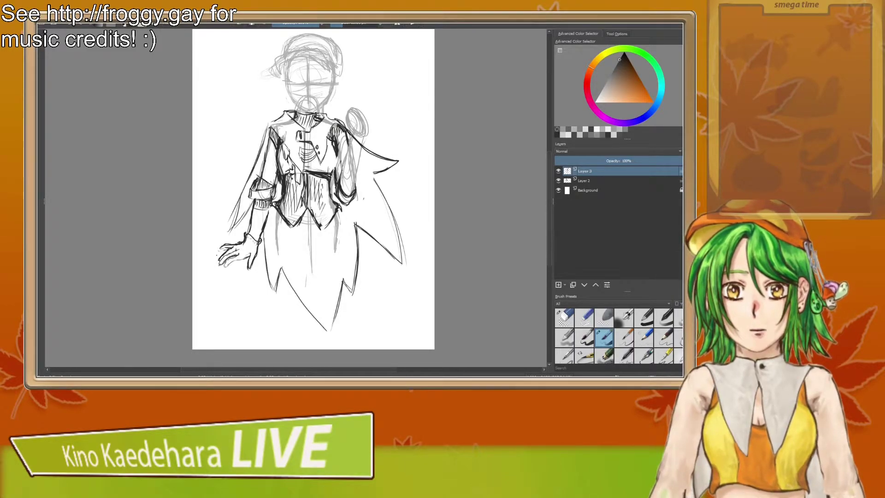
{"action": "key", "text": "slash"}
{"action": "left_click_drag", "start_coordinate": [339, 192], "coordinate": [336, 183]}
{"action": "key", "text": "e"}
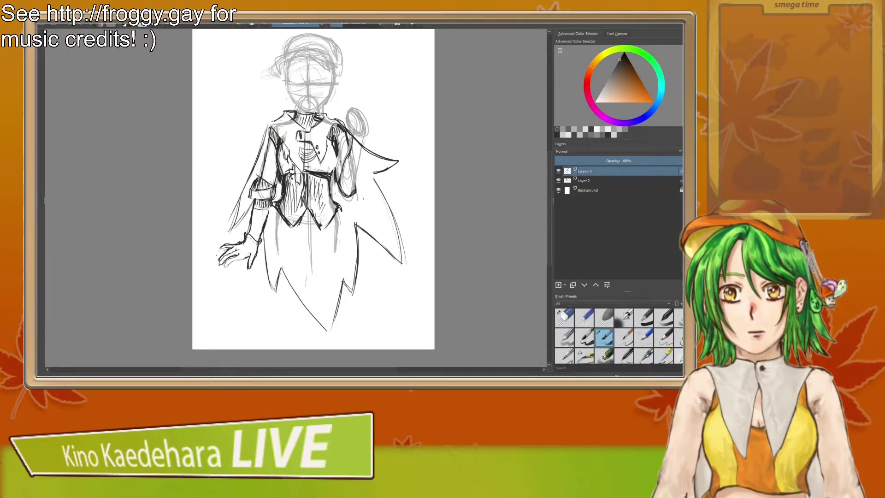
Step: Draw the raised cape-side hand over its oval guide with an extended index finger, a thumb and curled fingers, cleaning stray lines
{"action": "left_click_drag", "start_coordinate": [352, 109], "coordinate": [358, 107]}
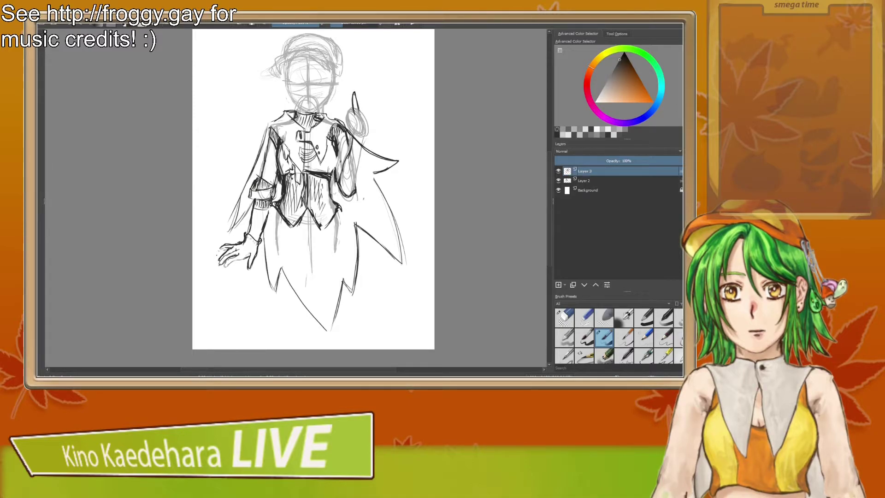
{"action": "mouse_move", "coordinate": [353, 118]}
{"action": "left_mouse_down"}
{"action": "mouse_move", "coordinate": [343, 119]}
{"action": "mouse_move", "coordinate": [348, 128]}
{"action": "left_mouse_up"}
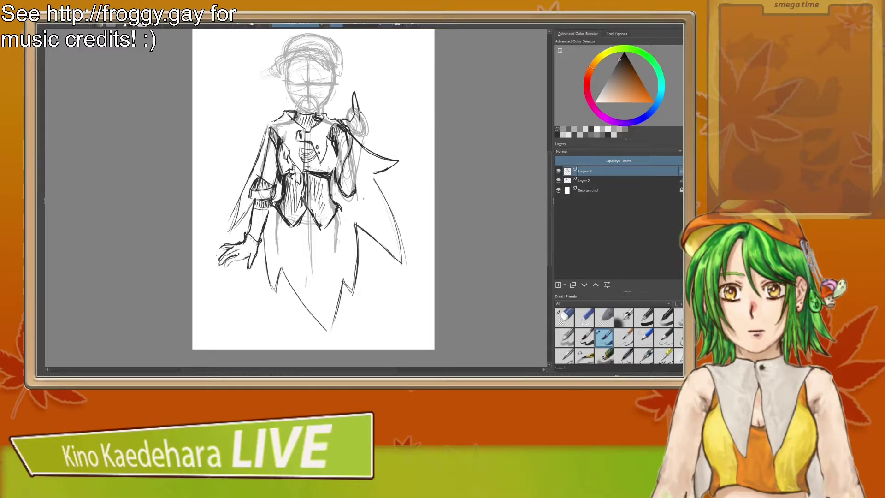
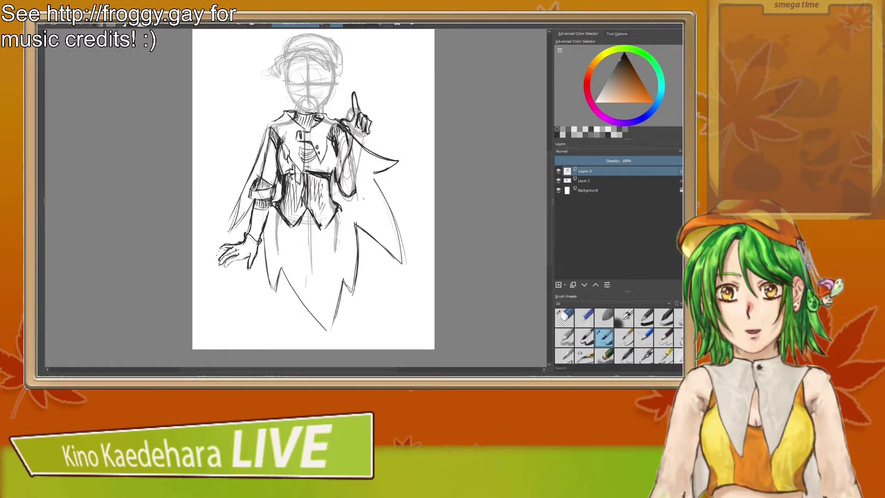
{"action": "key", "text": "slash"}
{"action": "key", "text": "slash"}
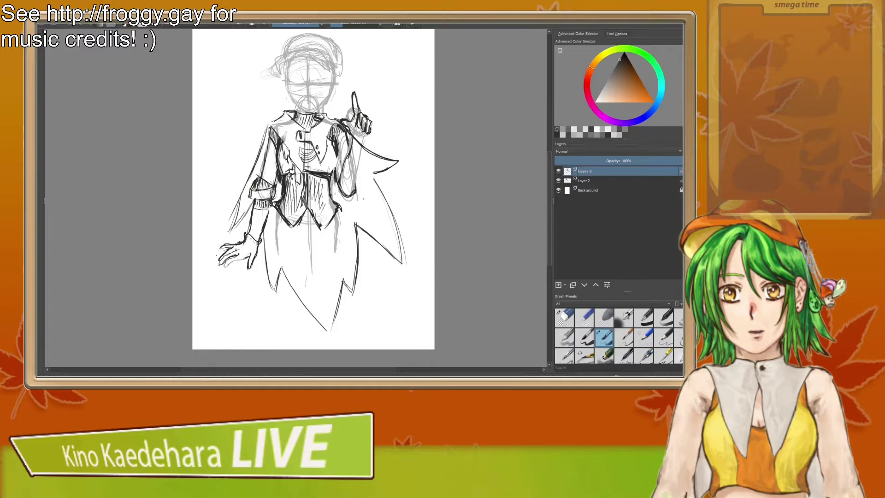
{"action": "key", "text": "e"}
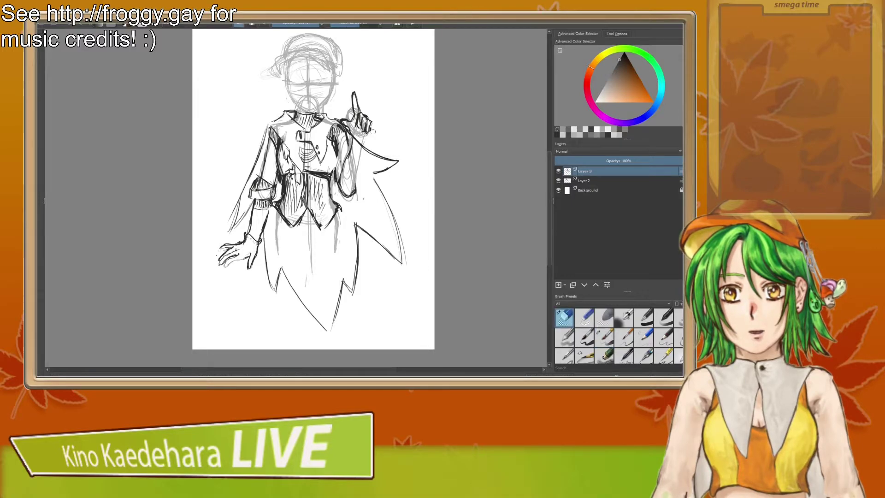
{"action": "key", "text": "e"}
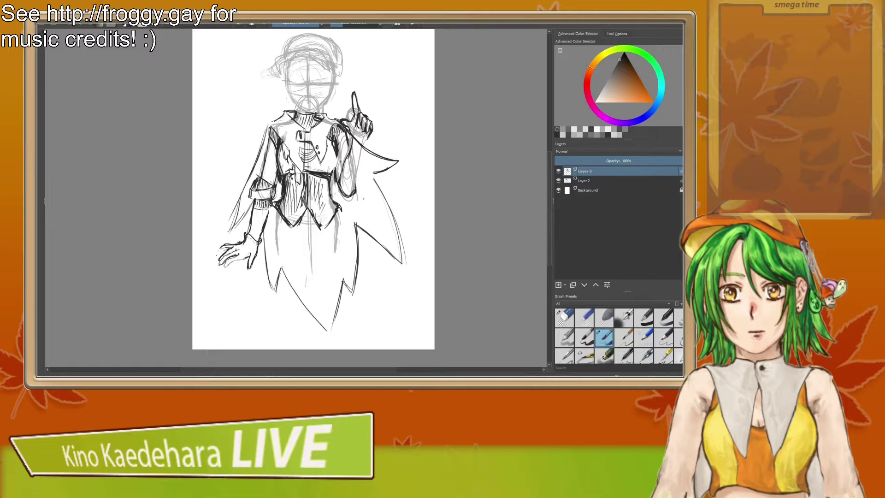
{"action": "key", "text": "/"}
{"action": "left_click_drag", "start_coordinate": [364, 121], "coordinate": [370, 129]}
{"action": "key", "text": "/"}
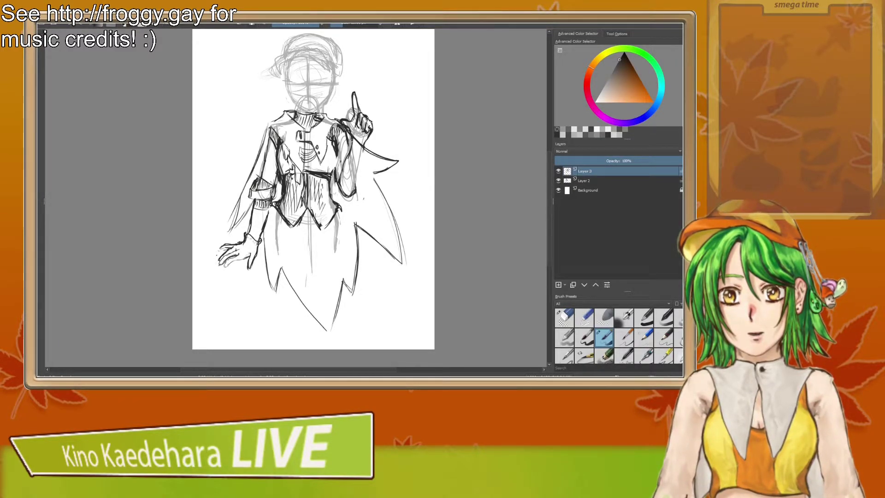
Step: Erase the cape line crossing the raised hand and draw the palm edge and wrist in its place
{"action": "key", "text": "slash"}
{"action": "left_click_drag", "start_coordinate": [351, 131], "coordinate": [359, 143]}
{"action": "key", "text": "slash"}
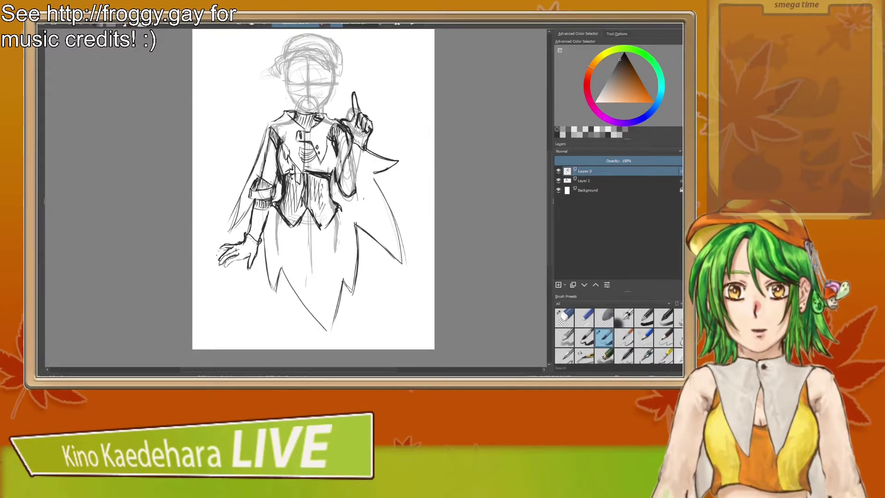
Step: Rework the raised index finger's contour by erasing and redrawing its lines
{"action": "key", "text": "slash"}
{"action": "mouse_move", "coordinate": [357, 88]}
{"action": "left_mouse_down"}
{"action": "mouse_move", "coordinate": [353, 115]}
{"action": "mouse_move", "coordinate": [361, 104]}
{"action": "left_mouse_up"}
{"action": "key", "text": "slash"}
{"action": "key", "text": "slash"}
{"action": "key", "text": "slash"}
{"action": "key", "text": "slash"}
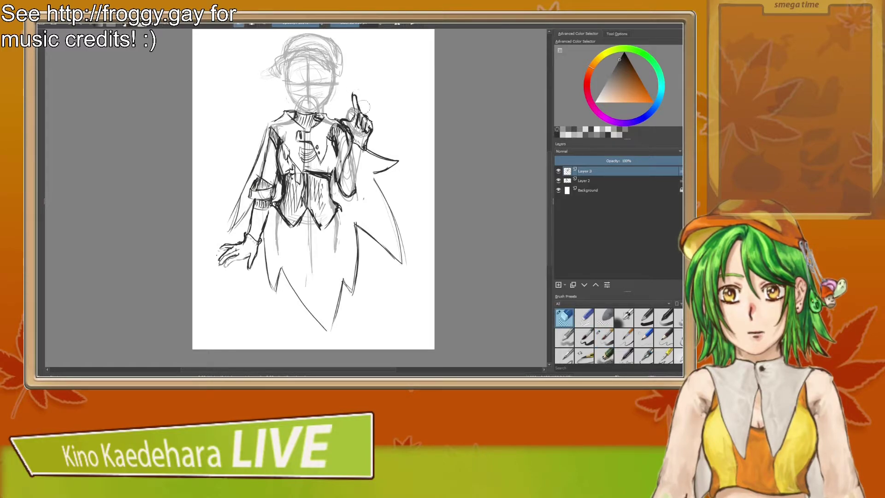
{"action": "key", "text": "e"}
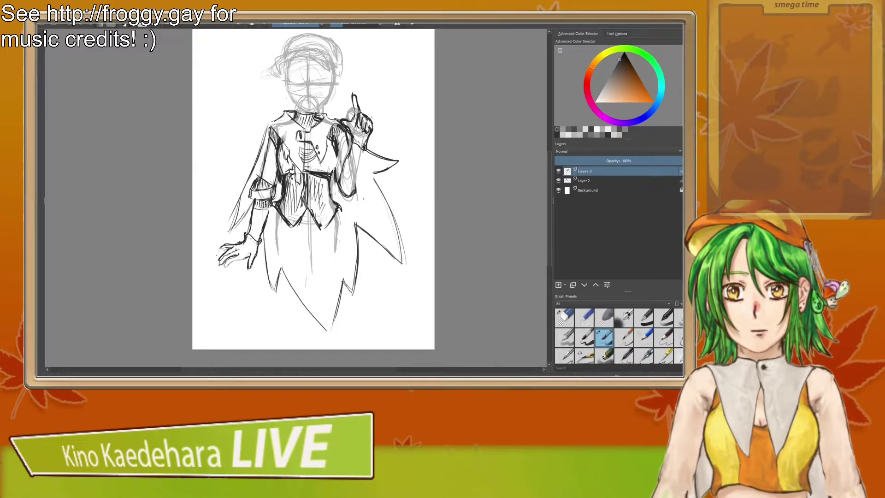
Step: Erase excess lines along the cape-side upper arm and clean up the shoulder line beside the raised hand
{"action": "key", "text": "e"}
{"action": "mouse_move", "coordinate": [338, 189]}
{"action": "left_mouse_down"}
{"action": "mouse_move", "coordinate": [348, 157]}
{"action": "mouse_move", "coordinate": [338, 130]}
{"action": "left_mouse_up"}
{"action": "key", "text": "e"}
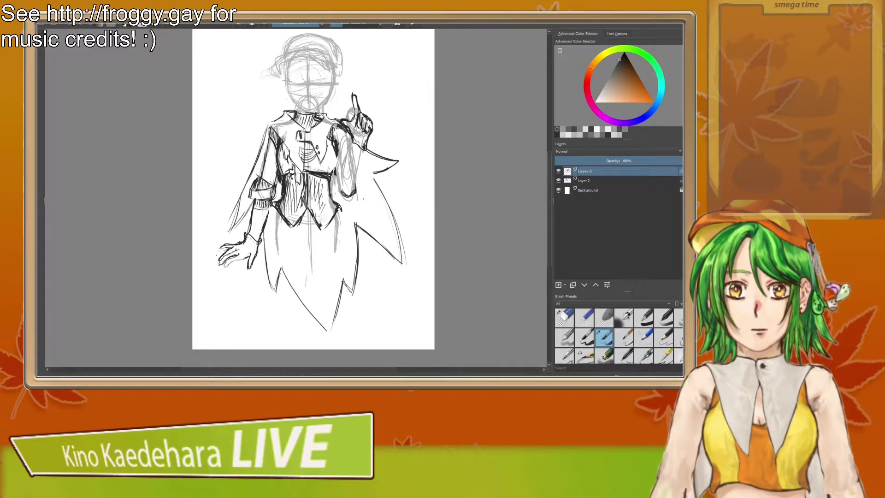
{"action": "key", "text": "e"}
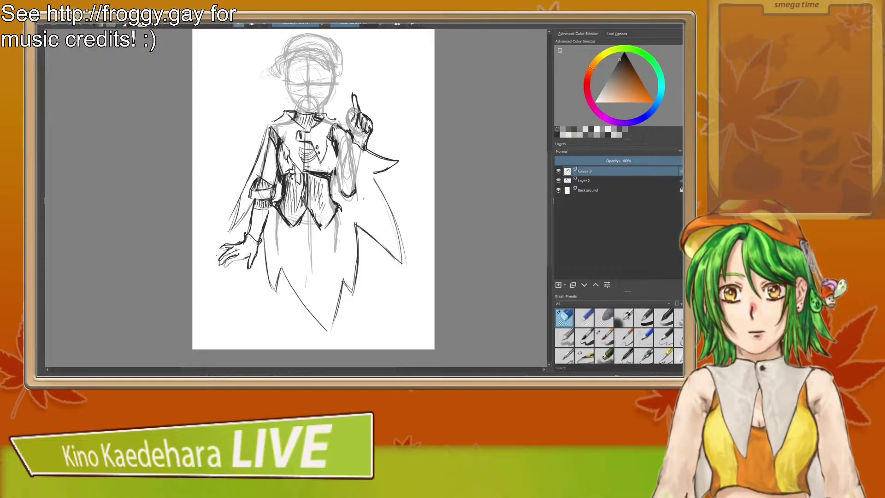
{"action": "key", "text": "e"}
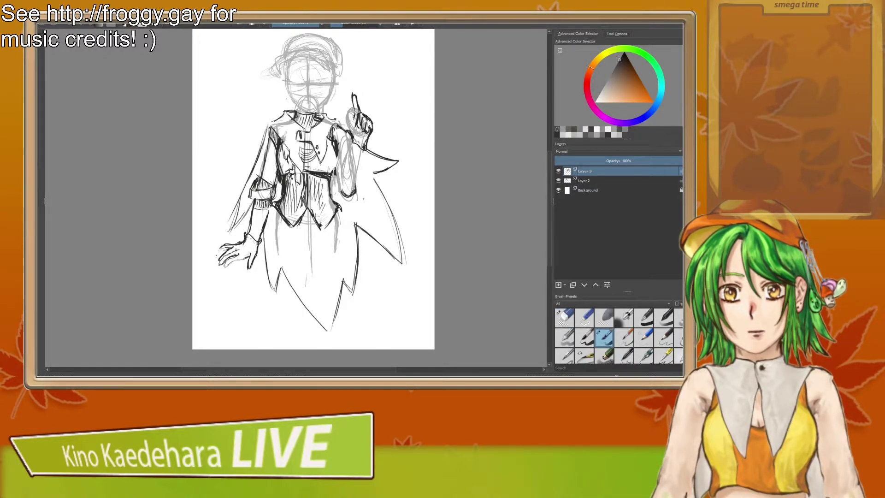
Step: Erase the raised index finger and redraw the hand as a closed fist with darkened curled fingers
{"action": "key", "text": "e"}
{"action": "mouse_move", "coordinate": [352, 93]}
{"action": "left_mouse_down"}
{"action": "mouse_move", "coordinate": [353, 121]}
{"action": "mouse_move", "coordinate": [361, 108]}
{"action": "mouse_move", "coordinate": [350, 129]}
{"action": "left_mouse_up"}
{"action": "key", "text": "e"}
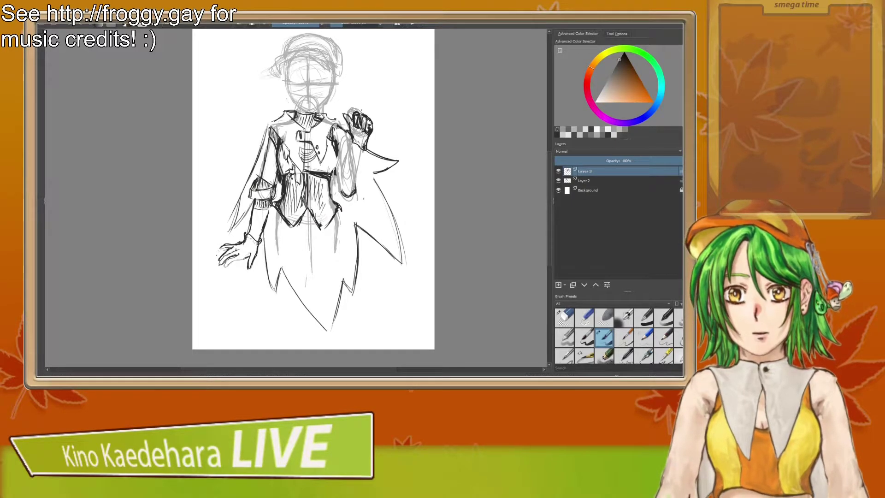
{"action": "key", "text": "/"}
{"action": "left_click_drag", "start_coordinate": [369, 117], "coordinate": [372, 123]}
{"action": "key", "text": "/"}
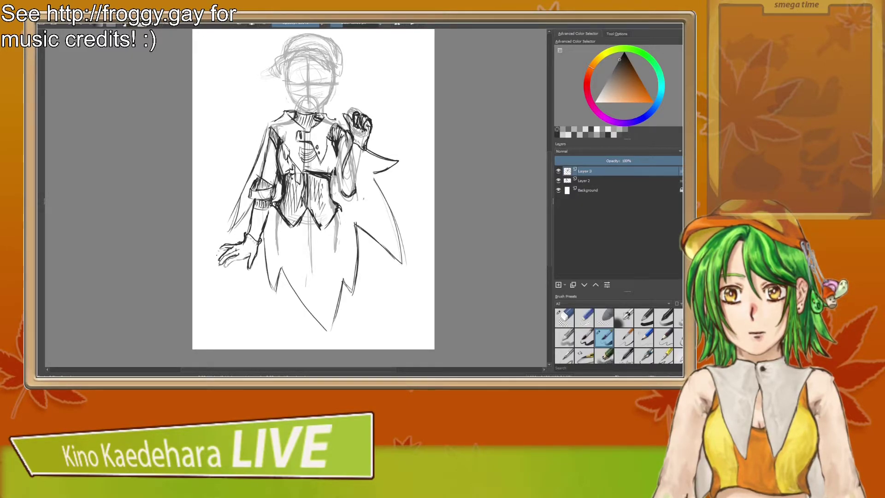
{"action": "mouse_move", "coordinate": [345, 166]}
{"action": "left_mouse_down"}
{"action": "mouse_move", "coordinate": [353, 176]}
{"action": "mouse_move", "coordinate": [362, 152]}
{"action": "left_mouse_up"}
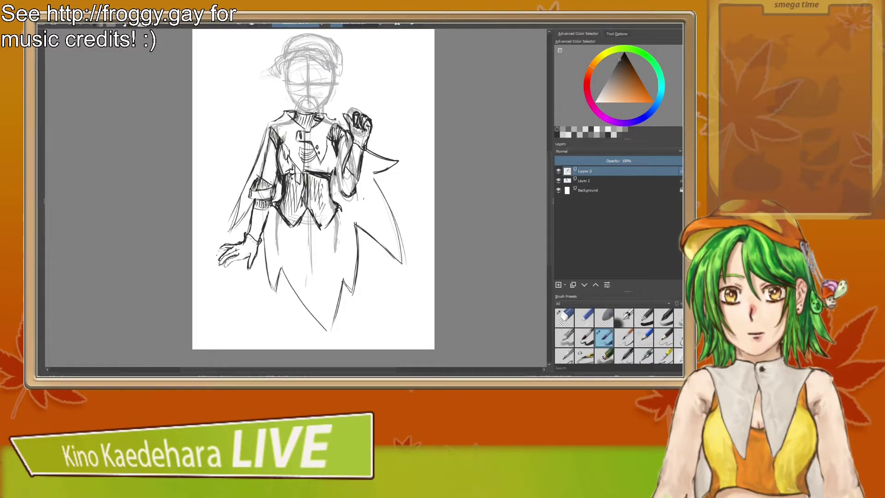
{"action": "mouse_move", "coordinate": [340, 188]}
{"action": "left_mouse_down"}
{"action": "mouse_move", "coordinate": [348, 193]}
{"action": "mouse_move", "coordinate": [358, 177]}
{"action": "left_mouse_up"}
{"action": "left_click_drag", "start_coordinate": [343, 187], "coordinate": [353, 188]}
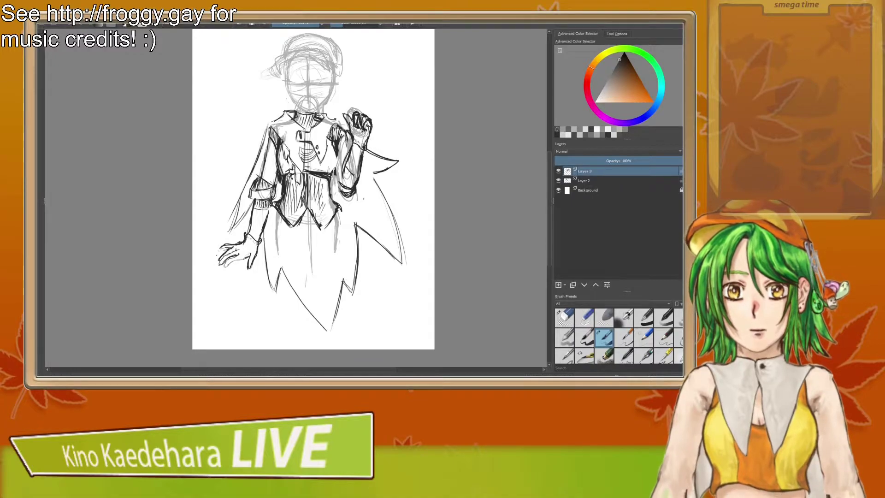
{"action": "key", "text": "slash"}
{"action": "left_click_drag", "start_coordinate": [342, 189], "coordinate": [349, 187]}
{"action": "key", "text": "slash"}
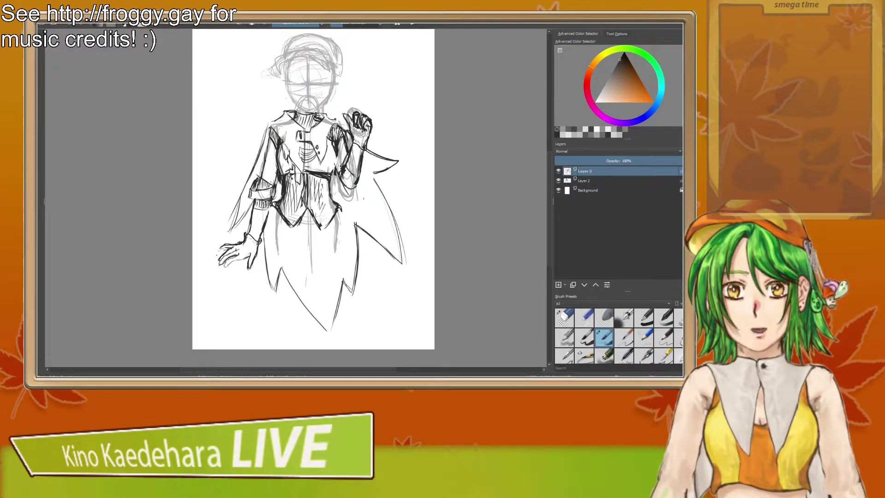
{"action": "key", "text": "/"}
{"action": "mouse_move", "coordinate": [360, 171]}
{"action": "left_mouse_down"}
{"action": "mouse_move", "coordinate": [350, 181]}
{"action": "mouse_move", "coordinate": [353, 156]}
{"action": "mouse_move", "coordinate": [359, 166]}
{"action": "left_mouse_up"}
{"action": "key", "text": "/"}
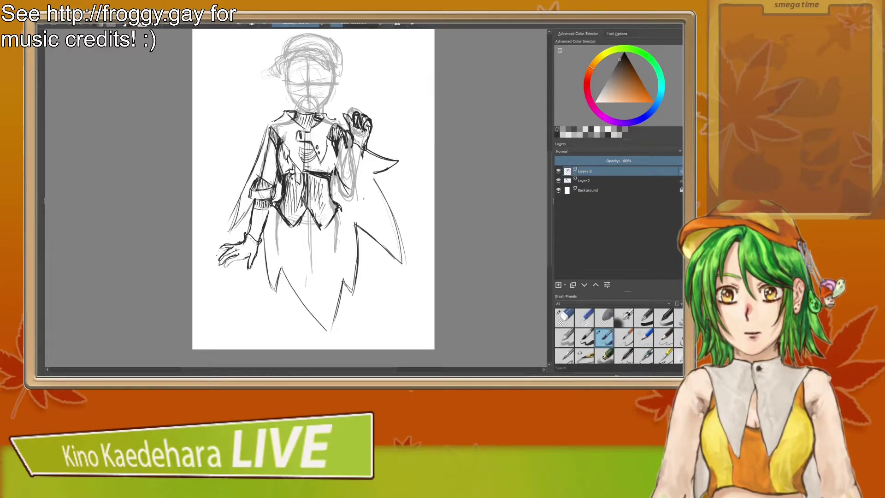
Step: Redraw the cape-side sleeve and bent forearm up to the fist, shade the cuff at the elbow and clean its lower edge
{"action": "mouse_move", "coordinate": [351, 153]}
{"action": "left_mouse_down"}
{"action": "mouse_move", "coordinate": [343, 171]}
{"action": "mouse_move", "coordinate": [352, 190]}
{"action": "mouse_move", "coordinate": [337, 190]}
{"action": "mouse_move", "coordinate": [346, 183]}
{"action": "left_mouse_up"}
{"action": "key", "text": "e"}
{"action": "key", "text": "e"}
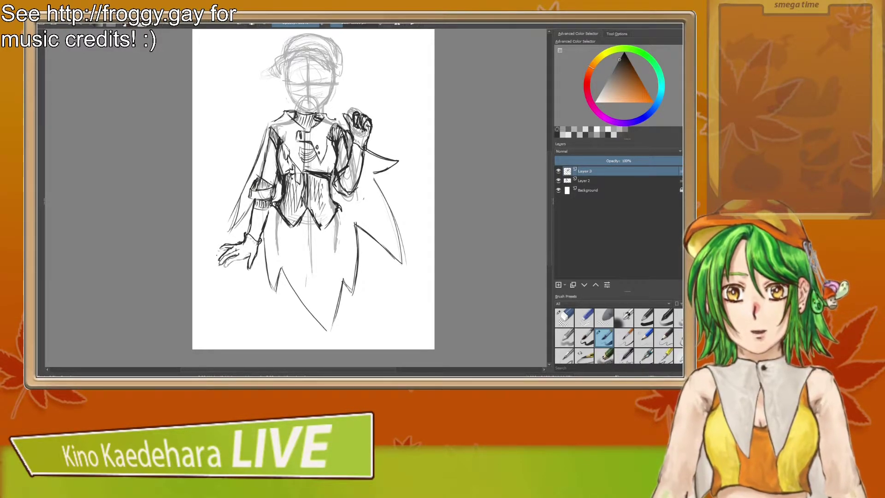
{"action": "left_click_drag", "start_coordinate": [346, 187], "coordinate": [354, 190]}
{"action": "key", "text": "/"}
{"action": "key", "text": "/"}
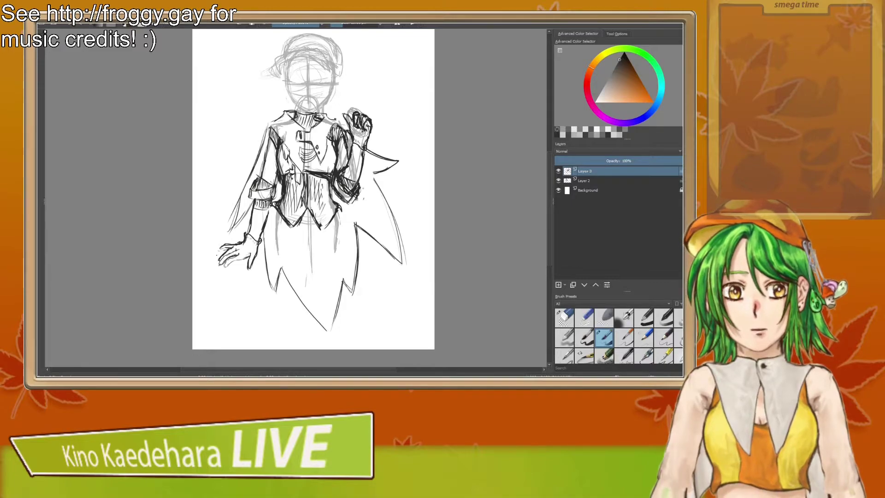
{"action": "key", "text": "e"}
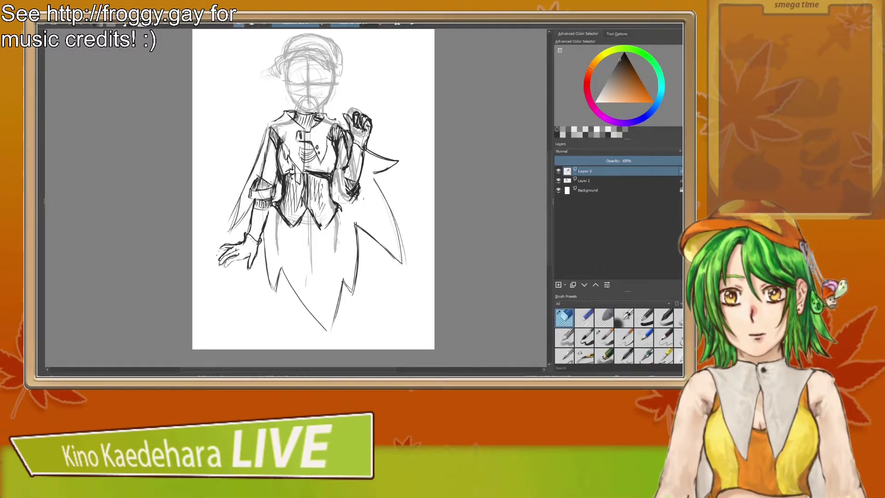
{"action": "key", "text": "e"}
{"action": "left_click_drag", "start_coordinate": [339, 171], "coordinate": [344, 205]}
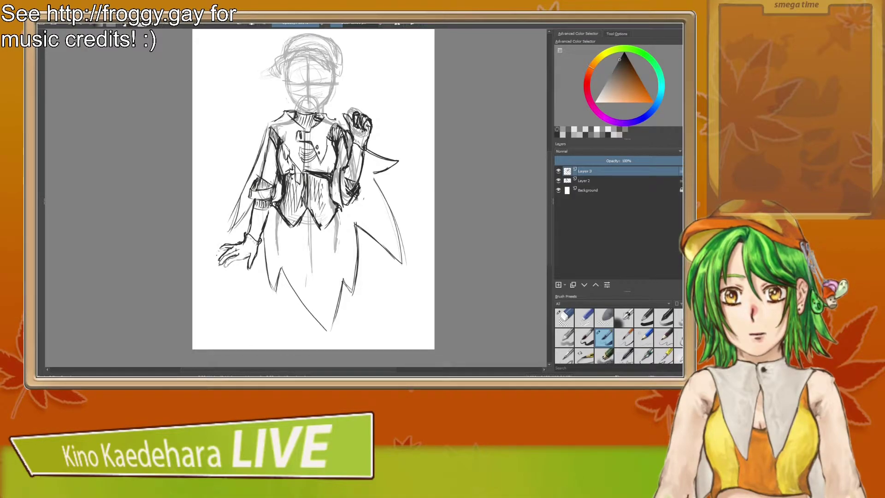
Step: Erase the cape-side sleeve, the shaded elbow cuff and the forearm lines below the raised fist
{"action": "key", "text": "e"}
{"action": "left_click_drag", "start_coordinate": [342, 169], "coordinate": [335, 197]}
{"action": "key", "text": "e"}
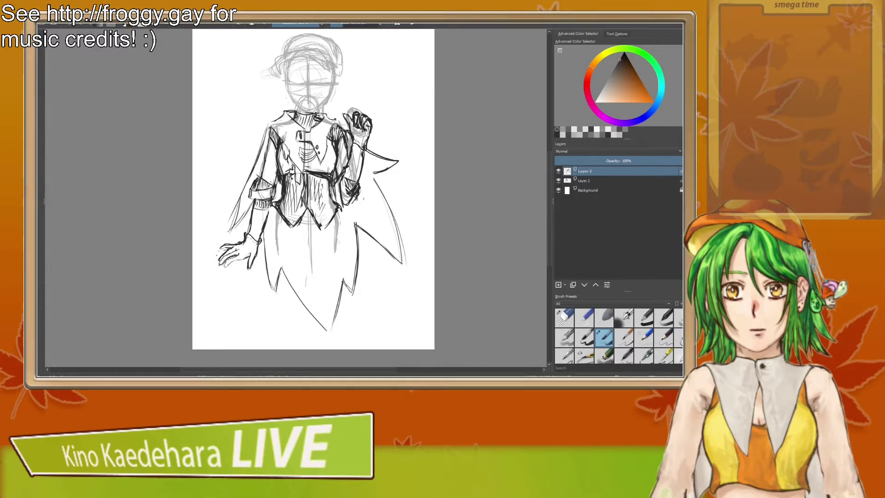
{"action": "key", "text": "/"}
{"action": "mouse_move", "coordinate": [337, 178]}
{"action": "left_mouse_down"}
{"action": "mouse_move", "coordinate": [341, 202]}
{"action": "mouse_move", "coordinate": [345, 175]}
{"action": "mouse_move", "coordinate": [355, 201]}
{"action": "mouse_move", "coordinate": [348, 173]}
{"action": "left_mouse_up"}
{"action": "key", "text": "/"}
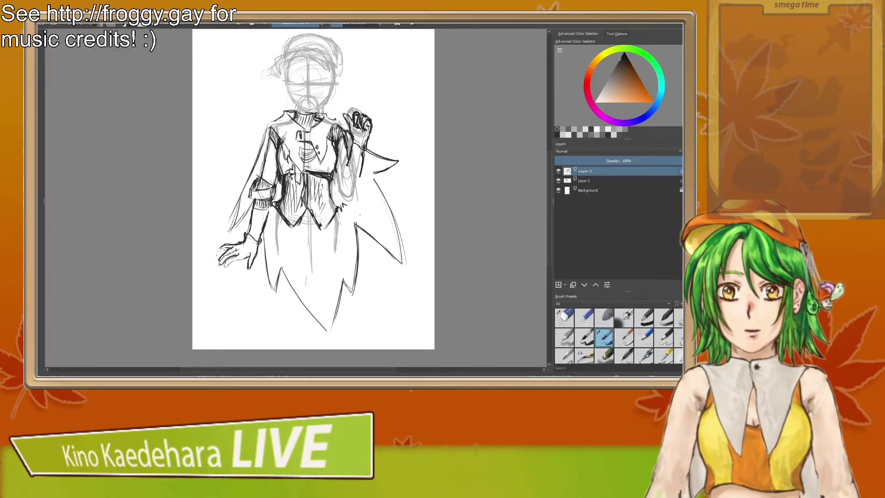
{"action": "key", "text": "slash"}
{"action": "mouse_move", "coordinate": [348, 164]}
{"action": "left_mouse_down"}
{"action": "mouse_move", "coordinate": [361, 169]}
{"action": "mouse_move", "coordinate": [350, 152]}
{"action": "mouse_move", "coordinate": [363, 161]}
{"action": "left_mouse_up"}
{"action": "key", "text": "slash"}
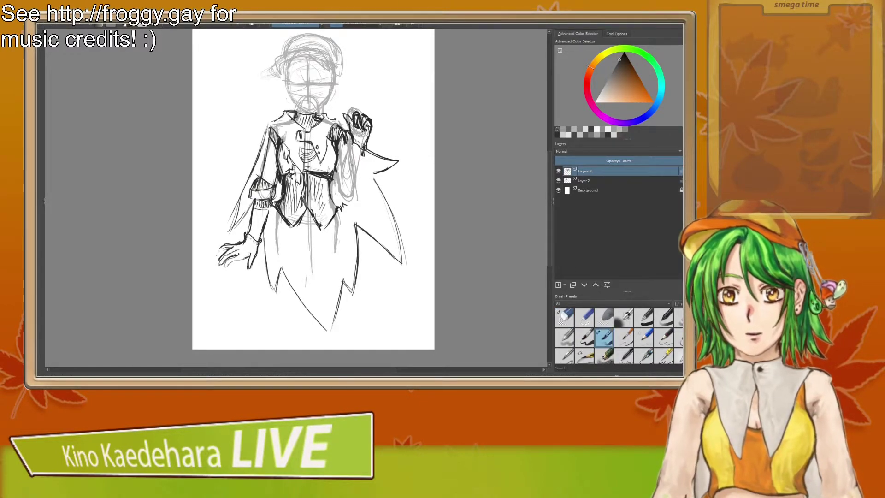
Step: Try redrawing the bent arm between the cape-side shoulder and the fist, trimming stray strokes near the elbow
{"action": "left_click_drag", "start_coordinate": [350, 145], "coordinate": [352, 161]}
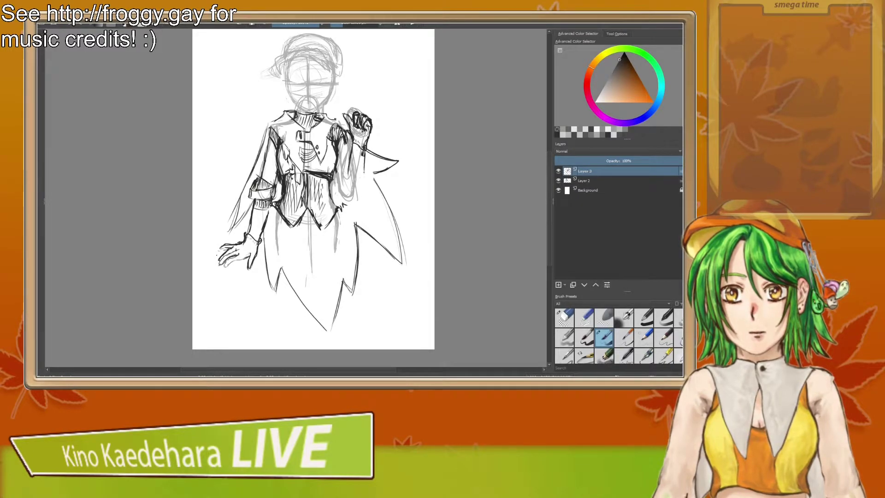
{"action": "left_click_drag", "start_coordinate": [358, 198], "coordinate": [366, 159]}
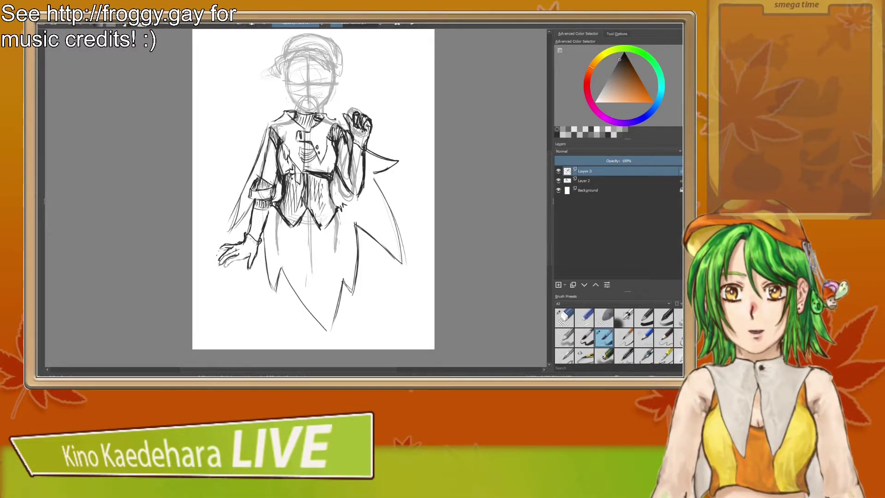
{"action": "key", "text": "/"}
{"action": "key", "text": "/"}
{"action": "key", "text": "/"}
{"action": "mouse_move", "coordinate": [351, 168]}
{"action": "left_mouse_down"}
{"action": "mouse_move", "coordinate": [346, 177]}
{"action": "mouse_move", "coordinate": [349, 169]}
{"action": "left_mouse_up"}
{"action": "key", "text": "/"}
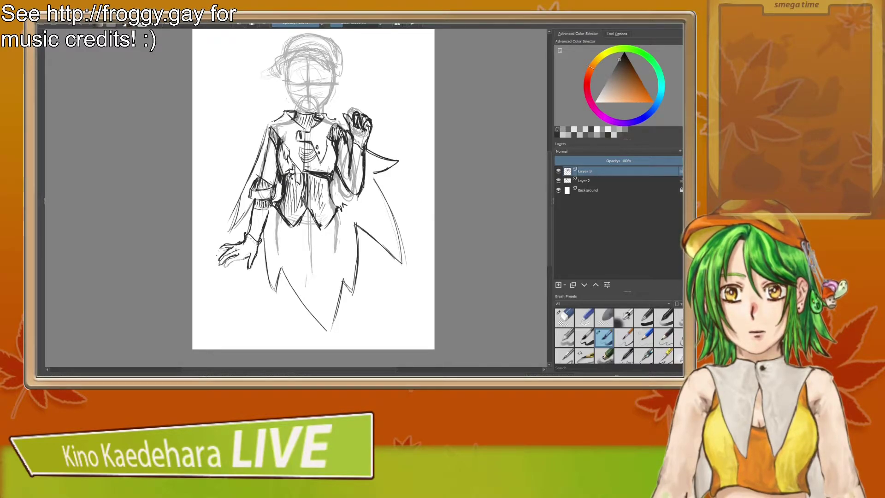
{"action": "key", "text": "slash"}
{"action": "mouse_move", "coordinate": [364, 172]}
{"action": "left_mouse_down"}
{"action": "mouse_move", "coordinate": [363, 198]}
{"action": "mouse_move", "coordinate": [352, 193]}
{"action": "mouse_move", "coordinate": [361, 196]}
{"action": "left_mouse_up"}
{"action": "key", "text": "slash"}
{"action": "key", "text": "slash"}
{"action": "key", "text": "slash"}
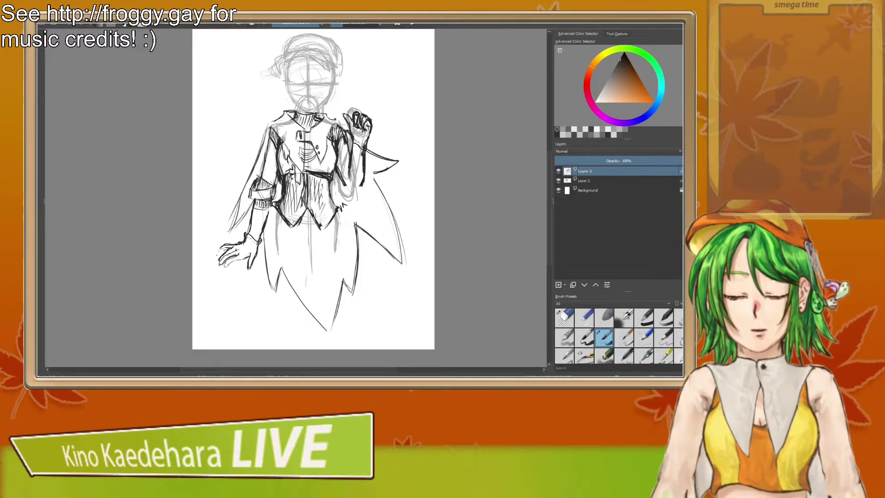
Step: Erase the raised fist and arm from the line layer and their faint guide from the layer beneath, then return to the line layer
{"action": "key", "text": "slash"}
{"action": "mouse_move", "coordinate": [345, 170]}
{"action": "left_mouse_down"}
{"action": "mouse_move", "coordinate": [355, 184]}
{"action": "mouse_move", "coordinate": [351, 157]}
{"action": "mouse_move", "coordinate": [360, 162]}
{"action": "mouse_move", "coordinate": [349, 149]}
{"action": "left_mouse_up"}
{"action": "mouse_move", "coordinate": [360, 175]}
{"action": "left_mouse_down"}
{"action": "mouse_move", "coordinate": [352, 133]}
{"action": "mouse_move", "coordinate": [359, 119]}
{"action": "mouse_move", "coordinate": [368, 152]}
{"action": "left_mouse_up"}
{"action": "key", "text": "/"}
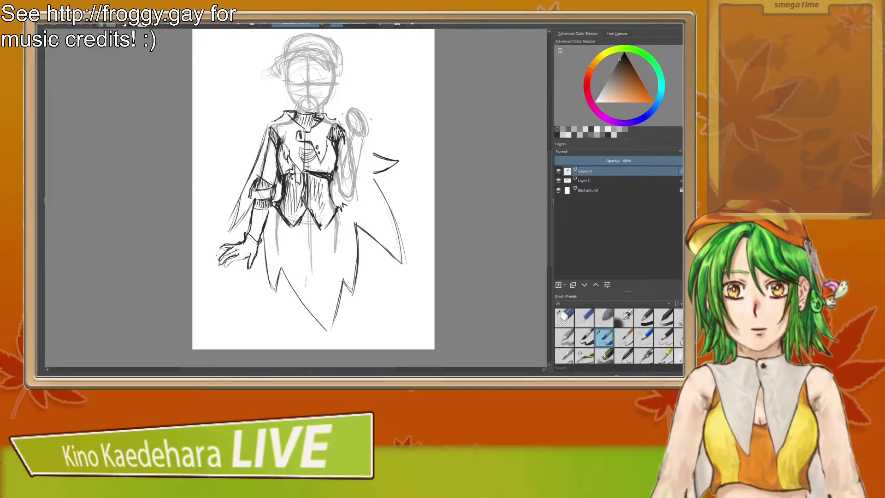
{"action": "left_click", "coordinate": [584, 180]}
{"action": "left_click", "coordinate": [564, 317]}
{"action": "mouse_move", "coordinate": [357, 138]}
{"action": "left_mouse_down"}
{"action": "mouse_move", "coordinate": [354, 107]}
{"action": "mouse_move", "coordinate": [363, 126]}
{"action": "mouse_move", "coordinate": [347, 180]}
{"action": "mouse_move", "coordinate": [350, 187]}
{"action": "mouse_move", "coordinate": [354, 139]}
{"action": "mouse_move", "coordinate": [352, 194]}
{"action": "left_mouse_up"}
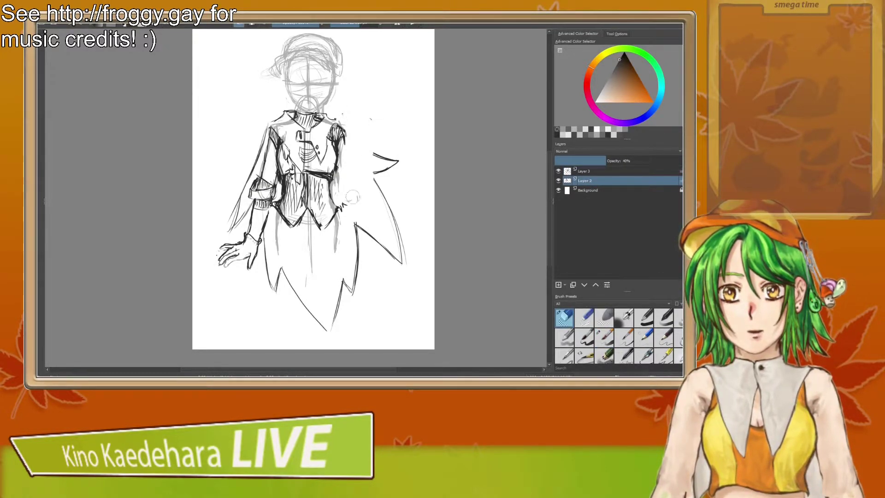
{"action": "left_click", "coordinate": [603, 337]}
{"action": "left_click", "coordinate": [590, 171]}
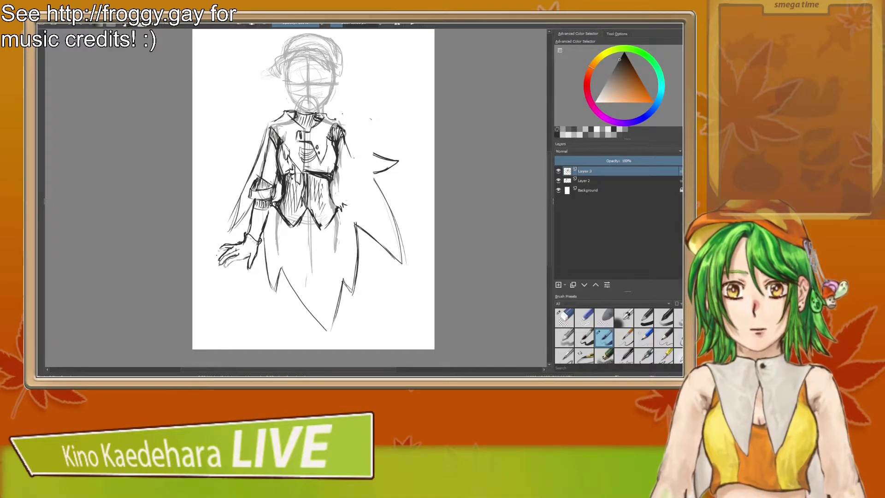
Step: Try sketching the cape-side upper arm reaching outward to an elbow with the start of an upright forearm
{"action": "mouse_move", "coordinate": [344, 133]}
{"action": "left_mouse_down"}
{"action": "mouse_move", "coordinate": [362, 147]}
{"action": "mouse_move", "coordinate": [366, 164]}
{"action": "mouse_move", "coordinate": [357, 156]}
{"action": "left_mouse_up"}
{"action": "key", "text": "/"}
{"action": "key", "text": "/"}
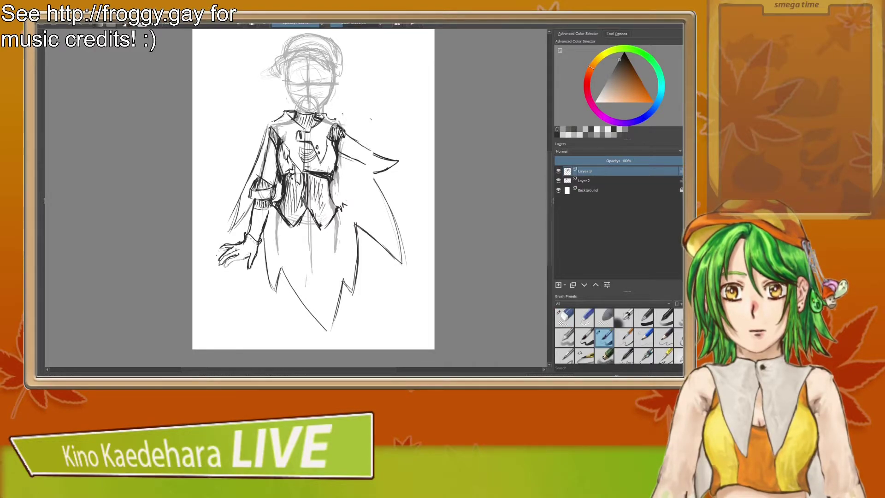
{"action": "left_click_drag", "start_coordinate": [371, 108], "coordinate": [375, 131]}
{"action": "mouse_move", "coordinate": [375, 166]}
{"action": "left_mouse_down"}
{"action": "mouse_move", "coordinate": [387, 111]}
{"action": "mouse_move", "coordinate": [366, 152]}
{"action": "left_mouse_up"}
{"action": "mouse_move", "coordinate": [372, 121]}
{"action": "left_mouse_down"}
{"action": "mouse_move", "coordinate": [369, 141]}
{"action": "mouse_move", "coordinate": [385, 140]}
{"action": "mouse_move", "coordinate": [375, 136]}
{"action": "mouse_move", "coordinate": [381, 120]}
{"action": "mouse_move", "coordinate": [390, 141]}
{"action": "mouse_move", "coordinate": [363, 157]}
{"action": "left_mouse_up"}
{"action": "key", "text": "slash"}
{"action": "key", "text": "slash"}
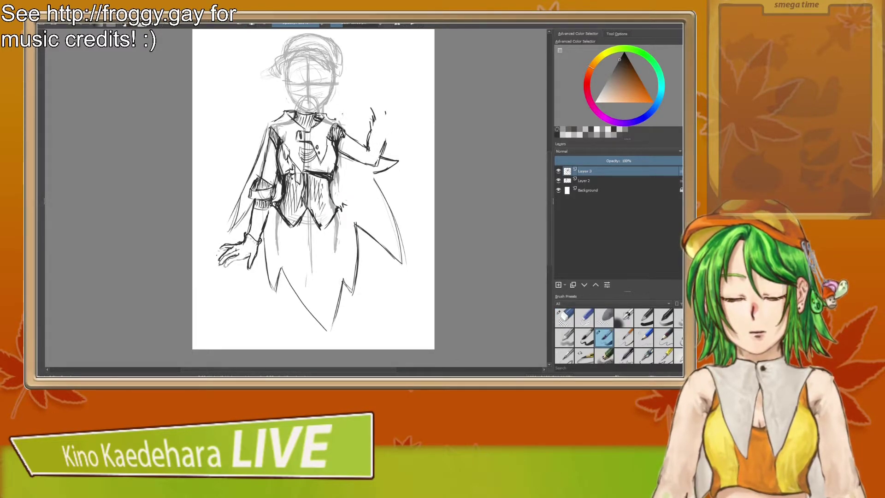
Step: Extend the upright forearm's outer contour and clean up its inner line near the elbow
{"action": "left_click_drag", "start_coordinate": [385, 116], "coordinate": [386, 142]}
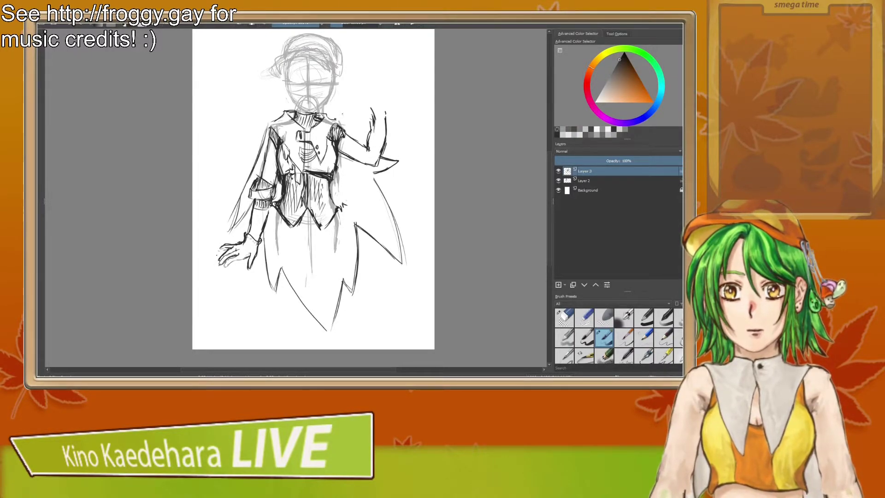
{"action": "key", "text": "e"}
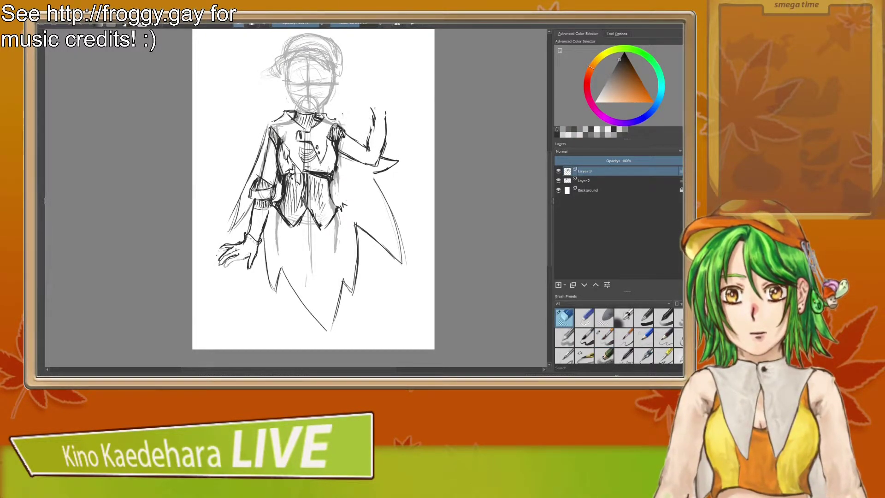
{"action": "key", "text": "e"}
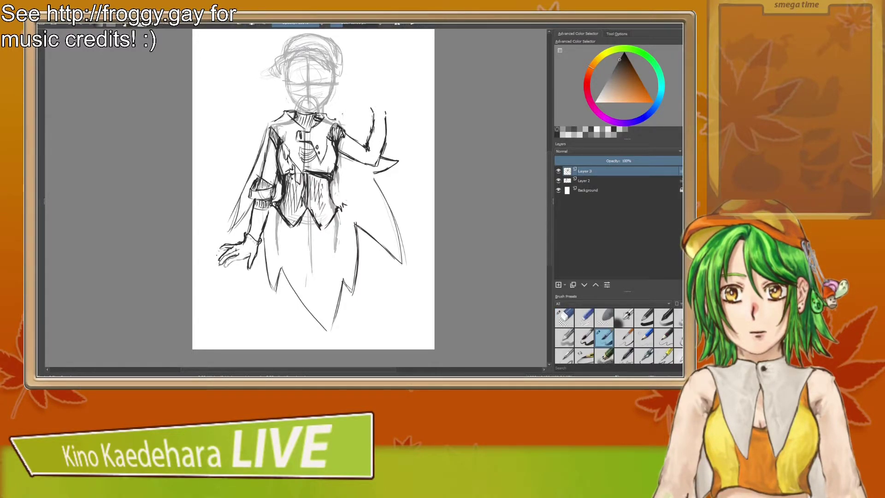
{"action": "key", "text": "e"}
{"action": "key", "text": "e"}
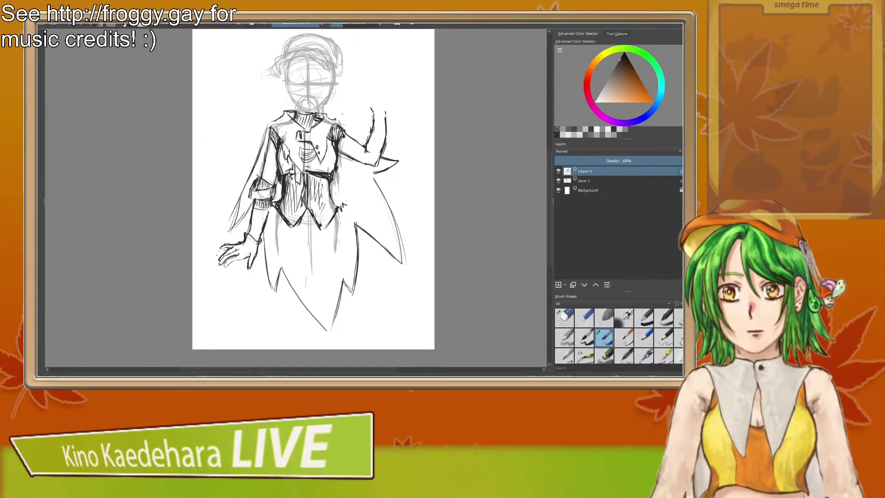
{"action": "key", "text": "e"}
{"action": "left_click_drag", "start_coordinate": [369, 153], "coordinate": [371, 138]}
{"action": "key", "text": "e"}
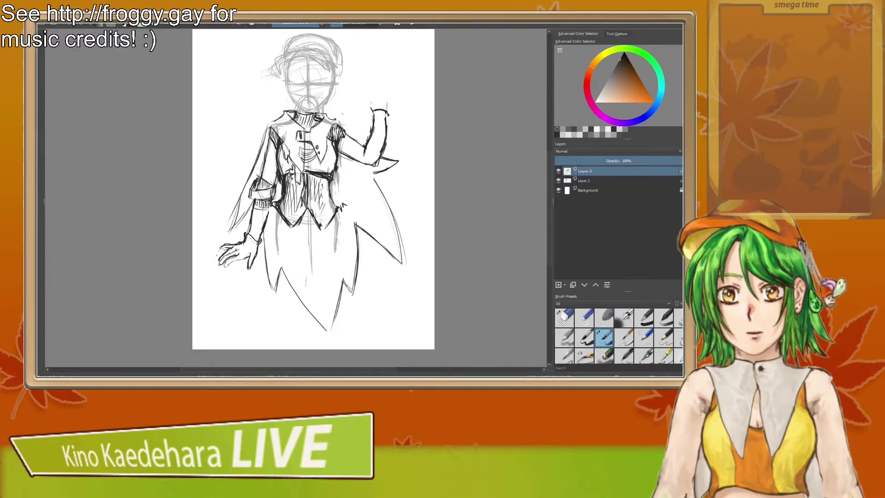
Step: Rework the wrist end of the upright forearm with a lower cuff line and tidy the elbow
{"action": "key", "text": "/"}
{"action": "left_click_drag", "start_coordinate": [371, 111], "coordinate": [385, 120]}
{"action": "key", "text": "/"}
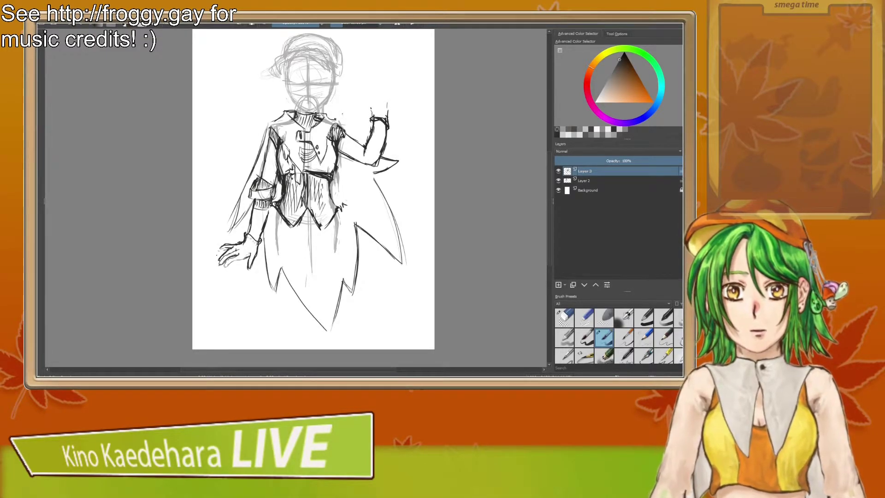
{"action": "key", "text": "e"}
{"action": "key", "text": "e"}
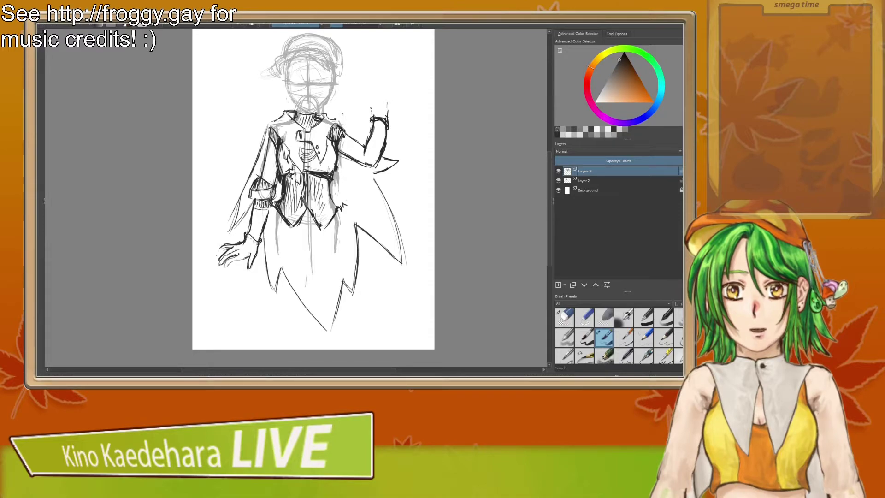
Step: Erase the upright forearm, strengthen the outstretched upper arm and try a forearm line slanting outward
{"action": "key", "text": "/"}
{"action": "mouse_move", "coordinate": [368, 144]}
{"action": "left_mouse_down"}
{"action": "mouse_move", "coordinate": [376, 117]}
{"action": "mouse_move", "coordinate": [383, 149]}
{"action": "mouse_move", "coordinate": [375, 171]}
{"action": "left_mouse_up"}
{"action": "left_click", "coordinate": [604, 337]}
{"action": "left_click_drag", "start_coordinate": [350, 136], "coordinate": [372, 152]}
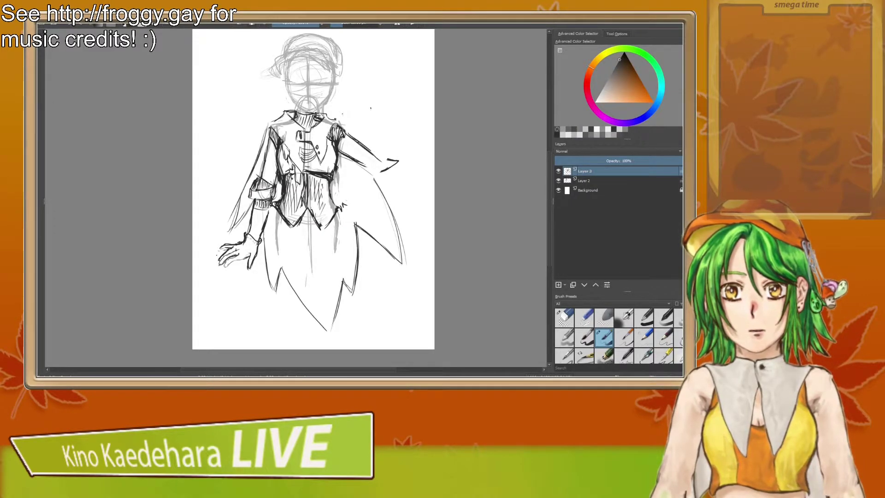
{"action": "left_click_drag", "start_coordinate": [378, 158], "coordinate": [398, 132]}
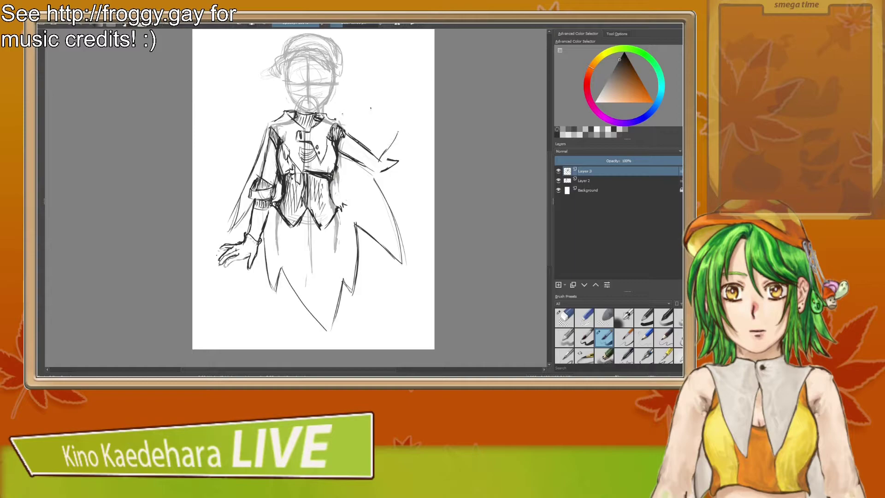
Step: Erase the outstretched cape-side arm back to the shoulder
{"action": "key", "text": "/"}
{"action": "mouse_move", "coordinate": [379, 161]}
{"action": "left_mouse_down"}
{"action": "mouse_move", "coordinate": [398, 128]}
{"action": "mouse_move", "coordinate": [380, 158]}
{"action": "mouse_move", "coordinate": [367, 161]}
{"action": "mouse_move", "coordinate": [348, 138]}
{"action": "mouse_move", "coordinate": [357, 157]}
{"action": "mouse_move", "coordinate": [350, 149]}
{"action": "left_mouse_up"}
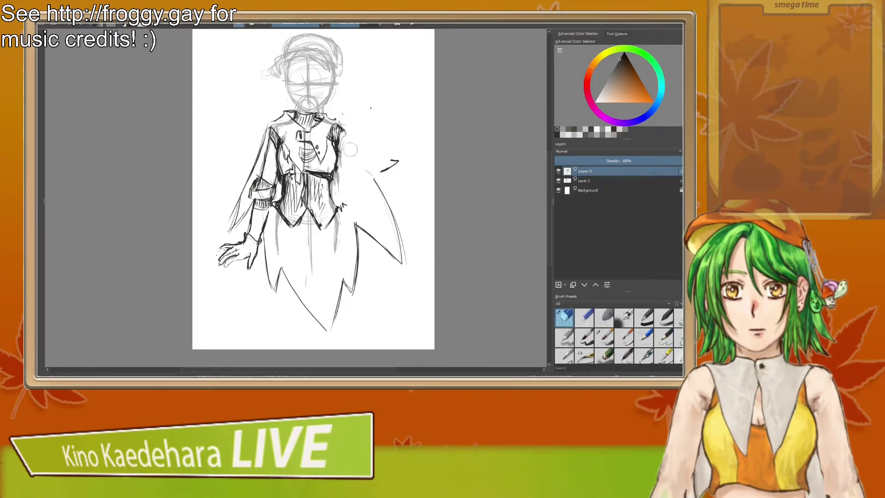
{"action": "key", "text": "e"}
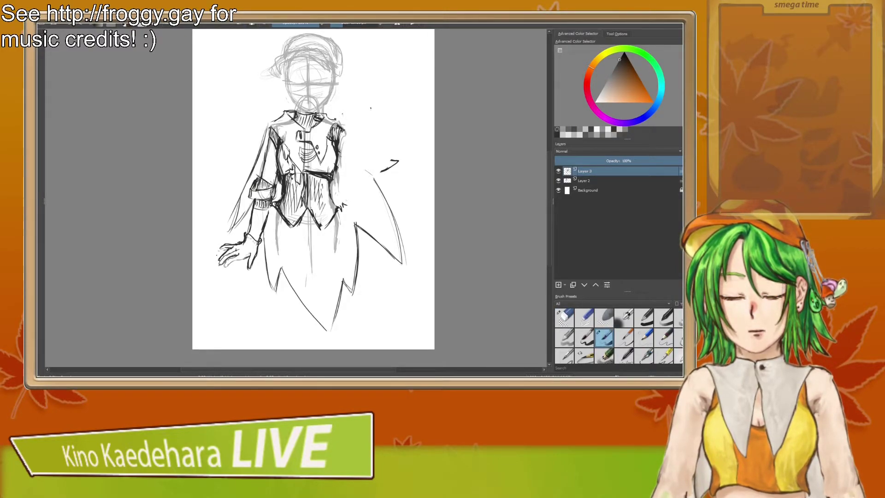
Step: Try new upper-arm and forearm strokes close to the body below the cape-side shoulder, erasing the misplaced lines
{"action": "left_click_drag", "start_coordinate": [346, 135], "coordinate": [343, 174]}
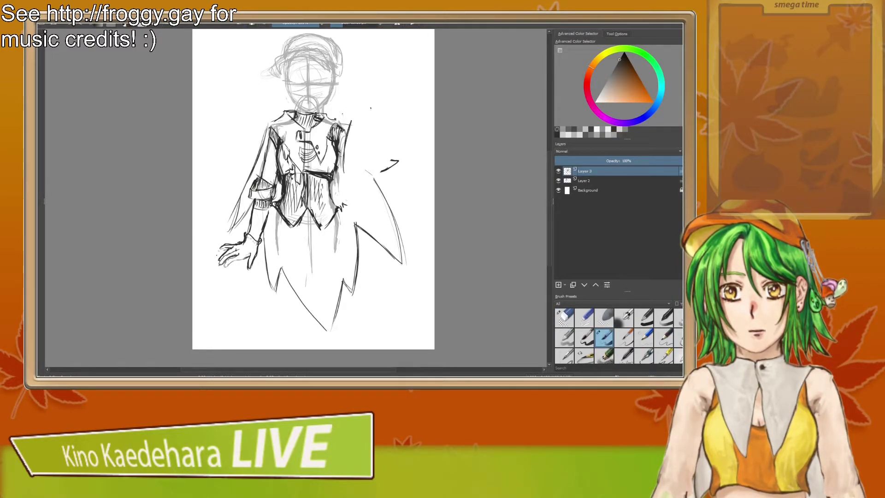
{"action": "key", "text": "e"}
{"action": "mouse_move", "coordinate": [350, 133]}
{"action": "left_mouse_down"}
{"action": "mouse_move", "coordinate": [347, 161]}
{"action": "mouse_move", "coordinate": [345, 129]}
{"action": "mouse_move", "coordinate": [364, 163]}
{"action": "left_mouse_up"}
{"action": "key", "text": "e"}
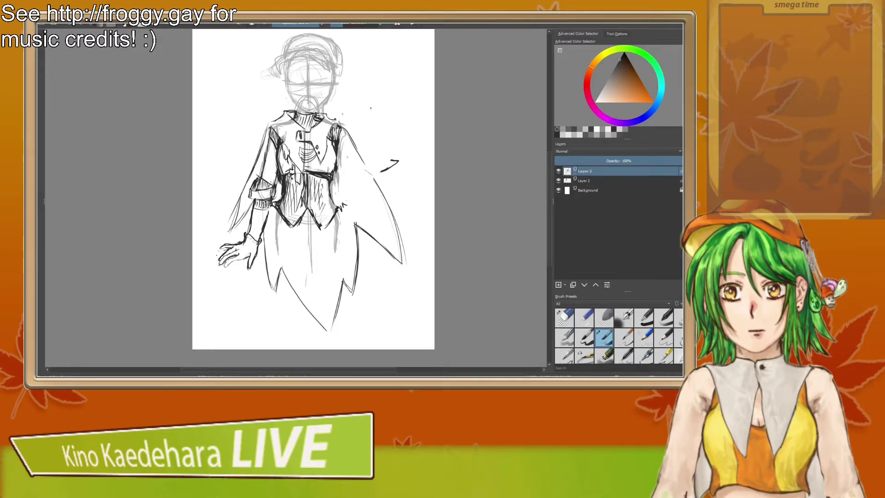
{"action": "left_click_drag", "start_coordinate": [356, 129], "coordinate": [352, 169]}
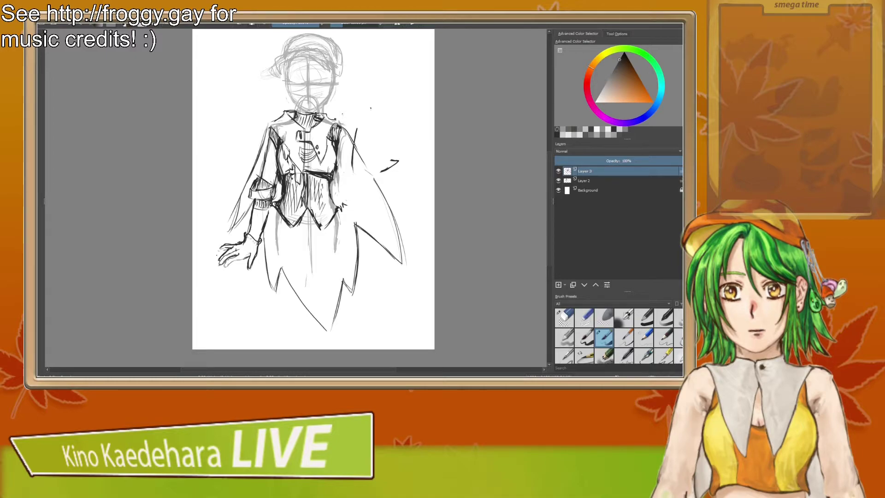
{"action": "left_click", "coordinate": [564, 318]}
{"action": "left_click_drag", "start_coordinate": [354, 131], "coordinate": [358, 162]}
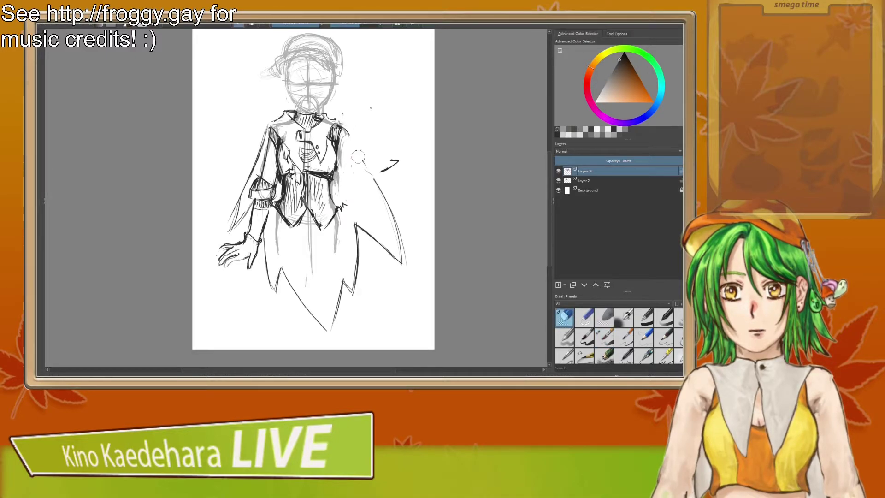
Step: Draw the cape-side upper arm slanting down from the shoulder to a rounded elbow and erase the overlapping strokes
{"action": "left_click", "coordinate": [603, 337]}
{"action": "left_click_drag", "start_coordinate": [354, 120], "coordinate": [350, 169]}
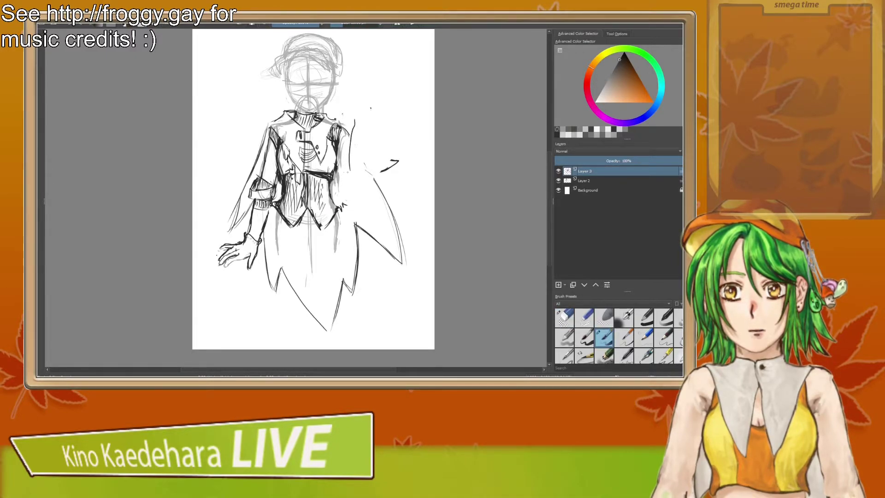
{"action": "left_click_drag", "start_coordinate": [342, 129], "coordinate": [353, 173]}
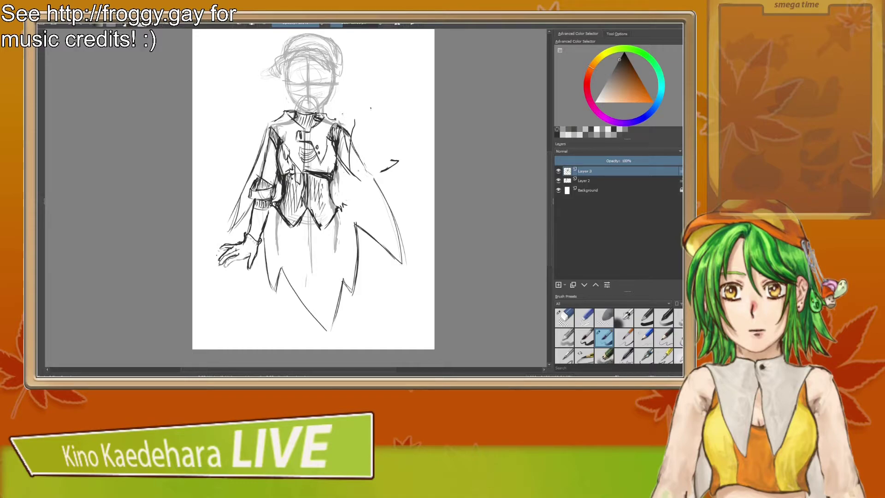
{"action": "mouse_move", "coordinate": [346, 166]}
{"action": "left_mouse_down"}
{"action": "mouse_move", "coordinate": [369, 177]}
{"action": "mouse_move", "coordinate": [352, 146]}
{"action": "mouse_move", "coordinate": [367, 179]}
{"action": "left_mouse_up"}
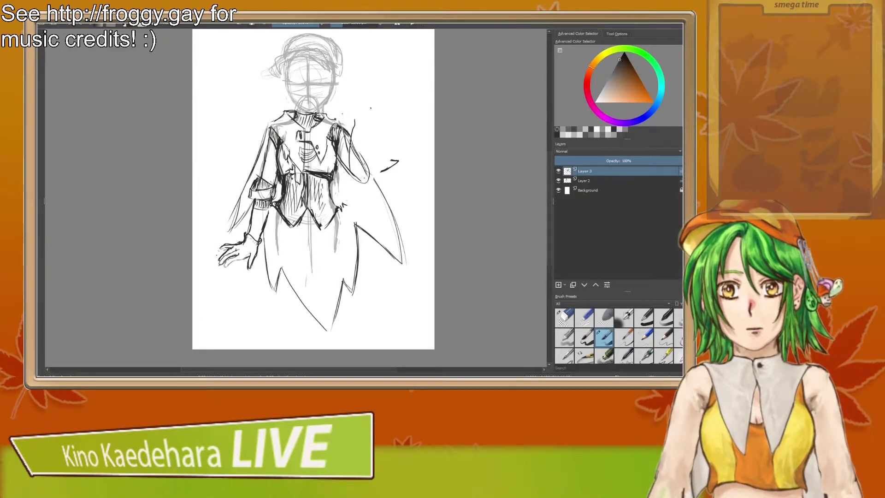
{"action": "key", "text": "/"}
{"action": "mouse_move", "coordinate": [350, 143]}
{"action": "left_mouse_down"}
{"action": "mouse_move", "coordinate": [353, 169]}
{"action": "mouse_move", "coordinate": [369, 166]}
{"action": "left_mouse_up"}
{"action": "key", "text": "/"}
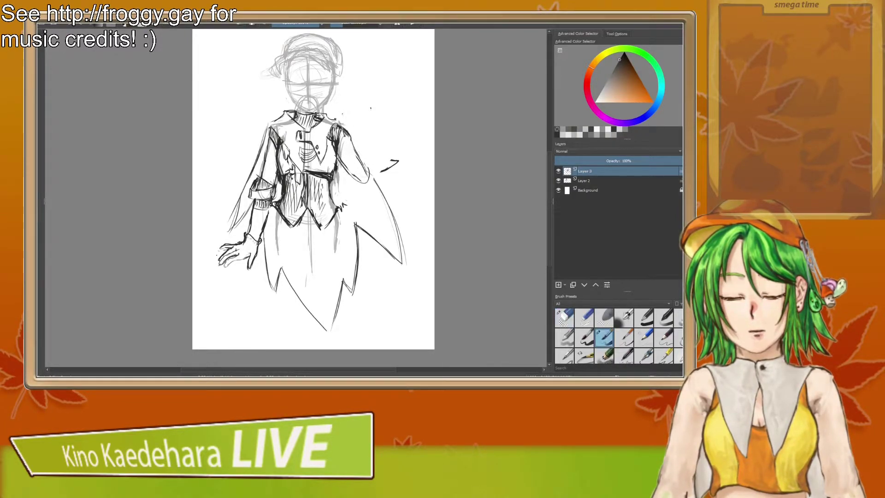
Step: Define the elbow, sketch the forearm bending back up toward the shoulder and rough in an oval for the raised hand
{"action": "left_click_drag", "start_coordinate": [369, 173], "coordinate": [361, 184]}
{"action": "left_click_drag", "start_coordinate": [361, 159], "coordinate": [369, 179]}
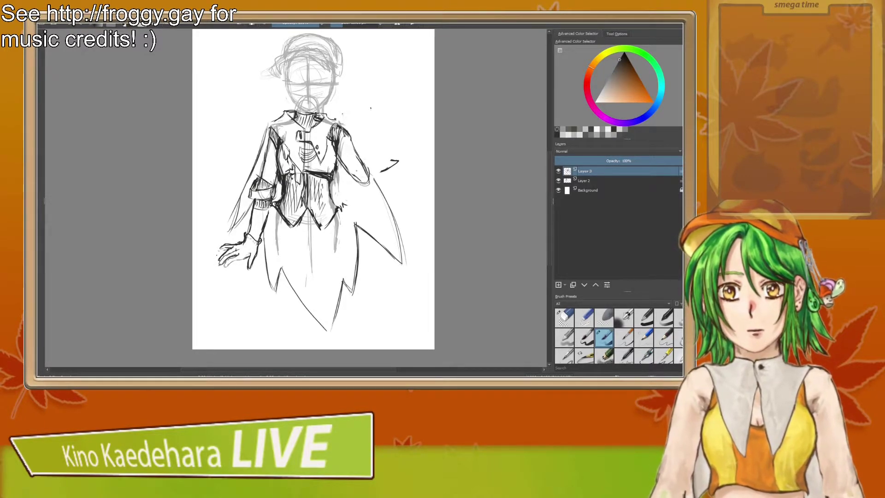
{"action": "left_click_drag", "start_coordinate": [355, 144], "coordinate": [354, 175]}
{"action": "mouse_move", "coordinate": [356, 148]}
{"action": "left_mouse_down"}
{"action": "mouse_move", "coordinate": [354, 176]}
{"action": "mouse_move", "coordinate": [368, 191]}
{"action": "mouse_move", "coordinate": [350, 124]}
{"action": "left_mouse_up"}
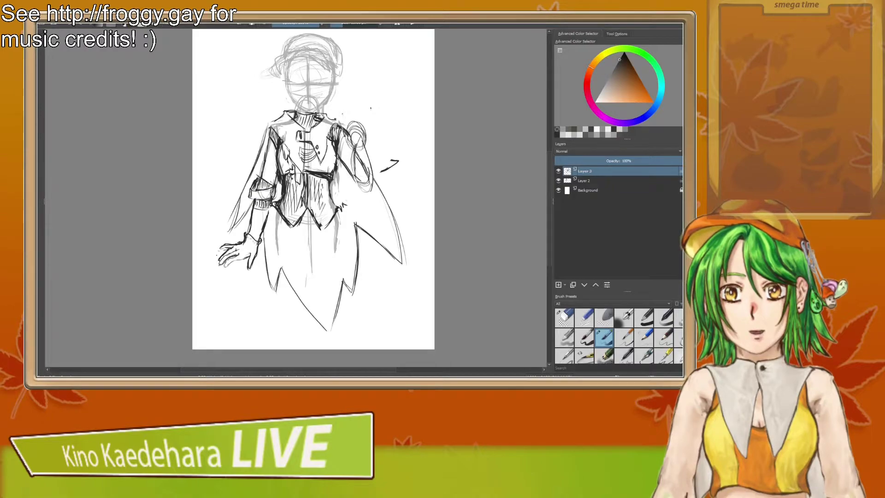
{"action": "key", "text": "e"}
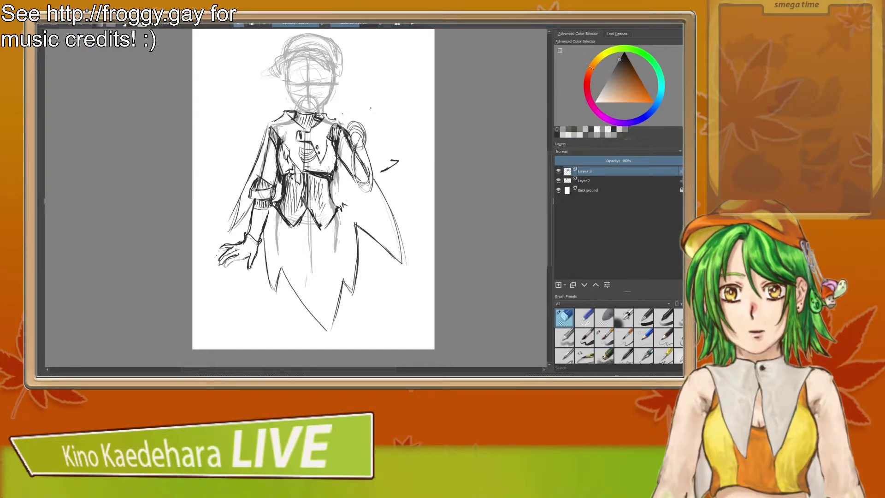
{"action": "key", "text": "e"}
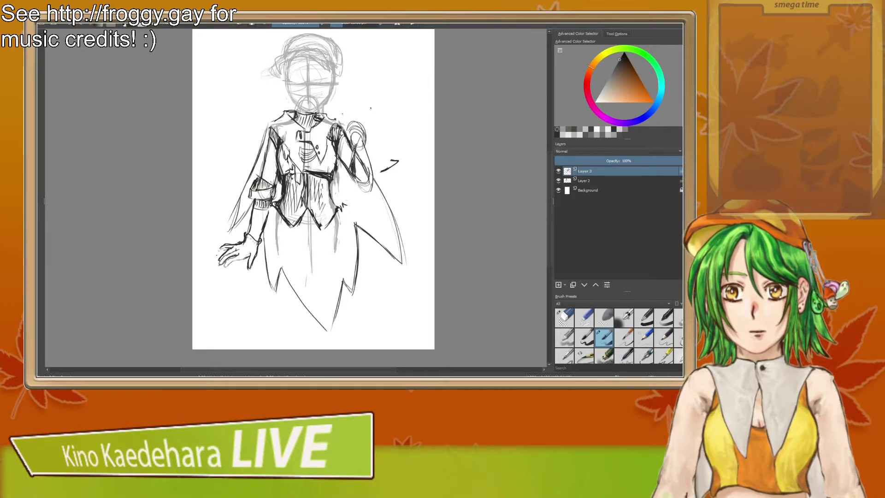
Step: Shape the bent arm's rounded elbow and inner sleeve with dark strokes, erasing the overlapping lines
{"action": "key", "text": "slash"}
{"action": "left_click_drag", "start_coordinate": [351, 173], "coordinate": [358, 181]}
{"action": "key", "text": "slash"}
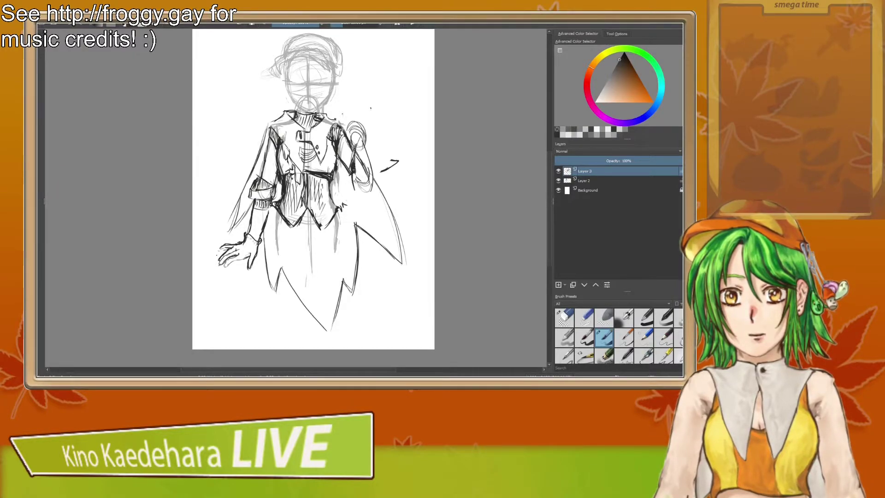
{"action": "key", "text": "slash"}
{"action": "left_click_drag", "start_coordinate": [353, 165], "coordinate": [353, 176]}
{"action": "key", "text": "slash"}
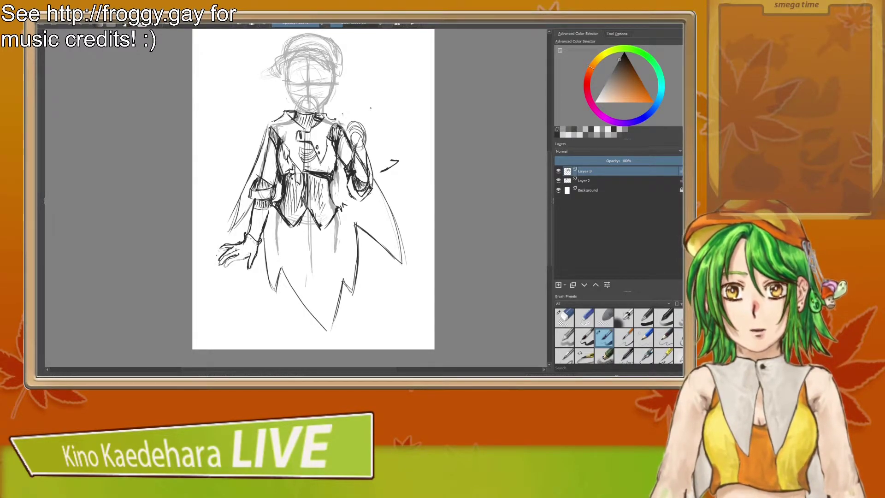
{"action": "left_click", "coordinate": [564, 318]}
{"action": "left_click_drag", "start_coordinate": [351, 159], "coordinate": [346, 176]}
{"action": "key", "text": "slash"}
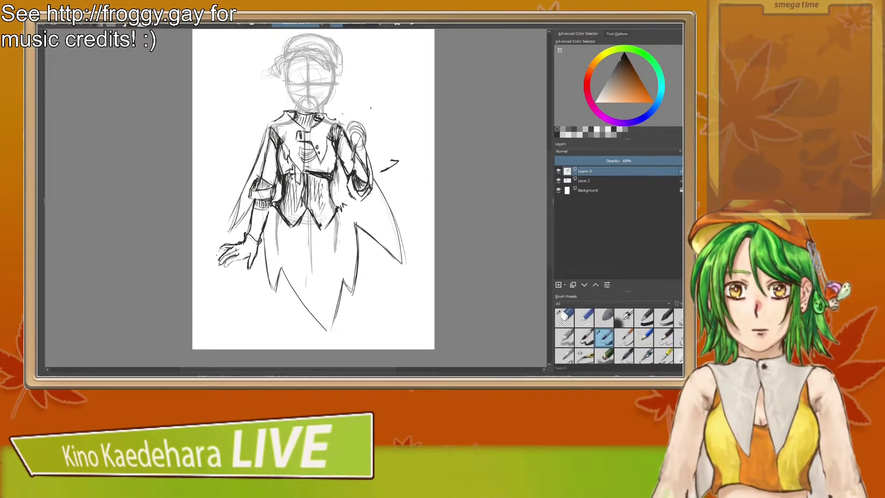
Step: Erase the raised hand, forearm and elbow, and redraw the cape-side upper arm hanging down from the shoulder
{"action": "key", "text": "slash"}
{"action": "mouse_move", "coordinate": [366, 167]}
{"action": "left_mouse_down"}
{"action": "mouse_move", "coordinate": [357, 134]}
{"action": "mouse_move", "coordinate": [364, 148]}
{"action": "mouse_move", "coordinate": [354, 168]}
{"action": "mouse_move", "coordinate": [369, 184]}
{"action": "left_mouse_up"}
{"action": "key", "text": "slash"}
{"action": "left_click_drag", "start_coordinate": [372, 150], "coordinate": [370, 180]}
{"action": "left_click_drag", "start_coordinate": [352, 141], "coordinate": [353, 174]}
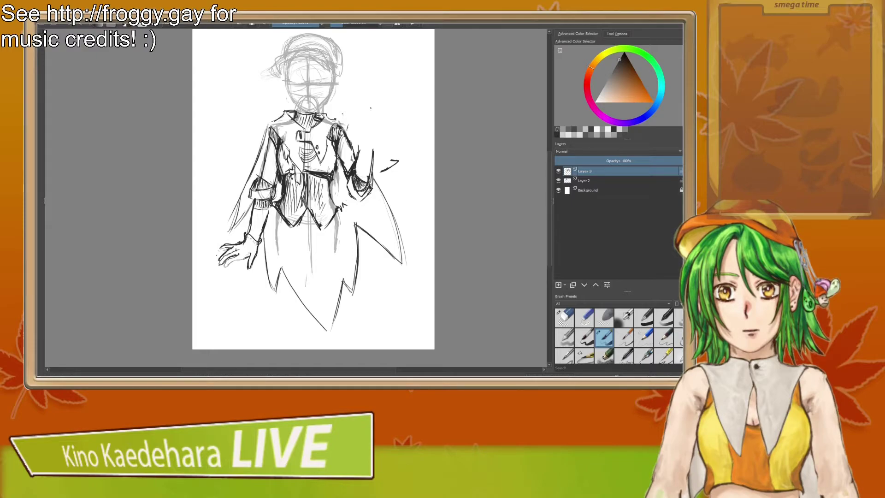
{"action": "key", "text": "slash"}
{"action": "mouse_move", "coordinate": [347, 184]}
{"action": "left_mouse_down"}
{"action": "mouse_move", "coordinate": [362, 198]}
{"action": "mouse_move", "coordinate": [357, 163]}
{"action": "mouse_move", "coordinate": [368, 152]}
{"action": "mouse_move", "coordinate": [375, 165]}
{"action": "mouse_move", "coordinate": [346, 171]}
{"action": "mouse_move", "coordinate": [352, 184]}
{"action": "mouse_move", "coordinate": [361, 171]}
{"action": "mouse_move", "coordinate": [346, 179]}
{"action": "mouse_move", "coordinate": [358, 170]}
{"action": "mouse_move", "coordinate": [351, 145]}
{"action": "mouse_move", "coordinate": [353, 168]}
{"action": "mouse_move", "coordinate": [337, 183]}
{"action": "mouse_move", "coordinate": [356, 180]}
{"action": "left_mouse_up"}
{"action": "left_click", "coordinate": [603, 337]}
{"action": "key", "text": "slash"}
{"action": "key", "text": "slash"}
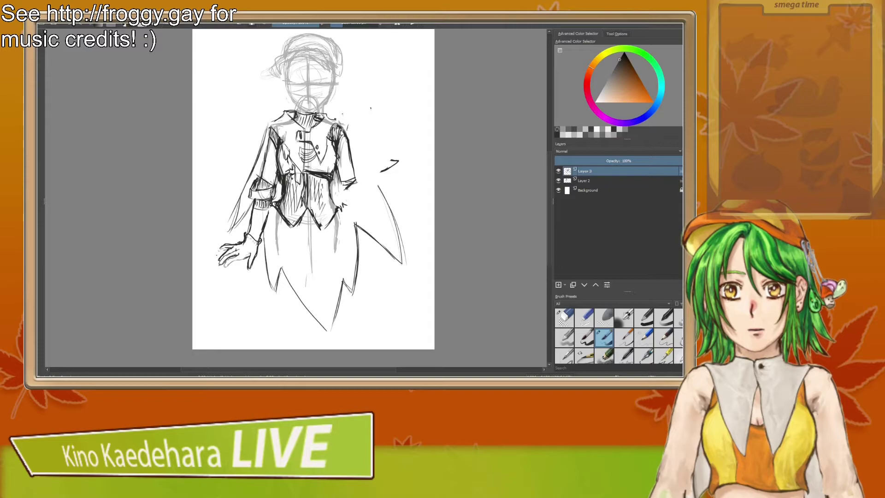
Step: Mirror the view and clean up the lower end of the cape-side sleeve with a firmer slanted edge
{"action": "key", "text": "m"}
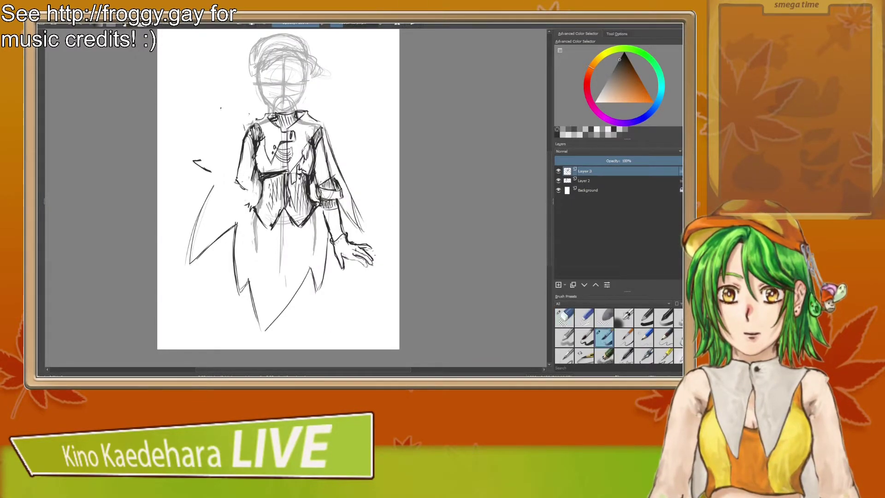
{"action": "mouse_move", "coordinate": [253, 182]}
{"action": "left_mouse_down"}
{"action": "mouse_move", "coordinate": [235, 190]}
{"action": "mouse_move", "coordinate": [245, 195]}
{"action": "mouse_move", "coordinate": [250, 181]}
{"action": "left_mouse_up"}
{"action": "key", "text": "/"}
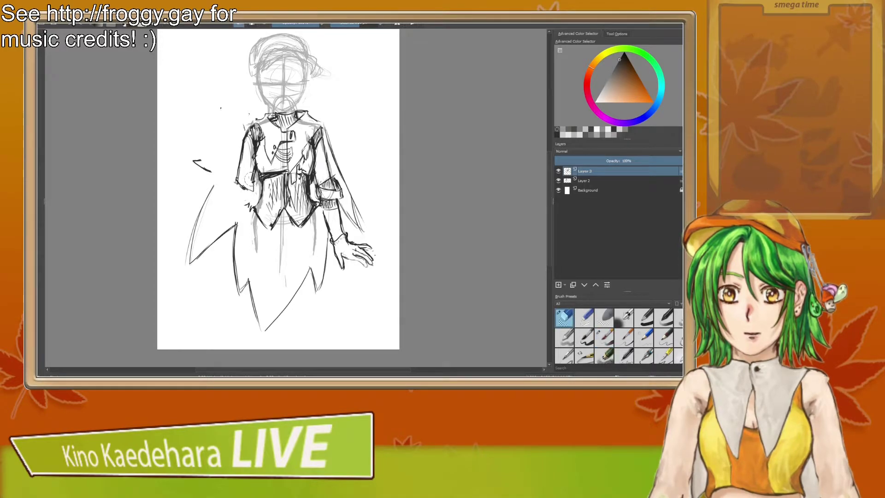
{"action": "key", "text": "/"}
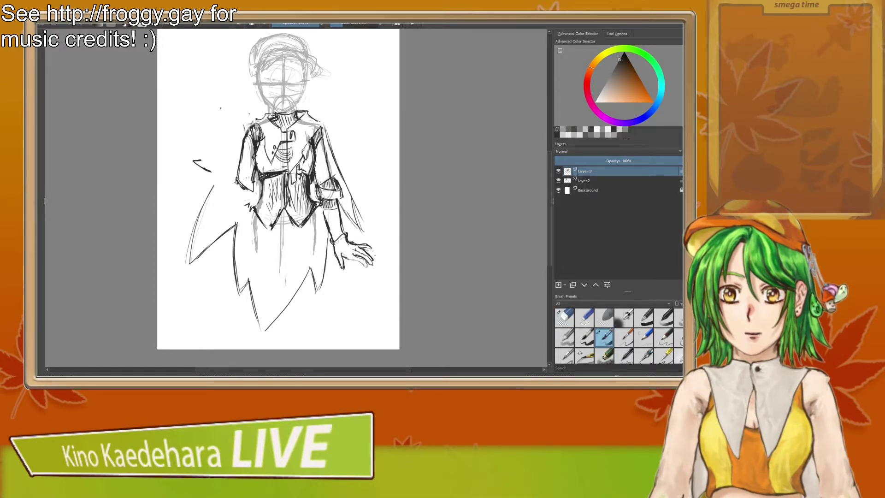
{"action": "mouse_move", "coordinate": [240, 179]}
{"action": "left_mouse_down"}
{"action": "mouse_move", "coordinate": [250, 188]}
{"action": "mouse_move", "coordinate": [242, 193]}
{"action": "mouse_move", "coordinate": [238, 175]}
{"action": "left_mouse_up"}
{"action": "key", "text": "slash"}
{"action": "key", "text": "slash"}
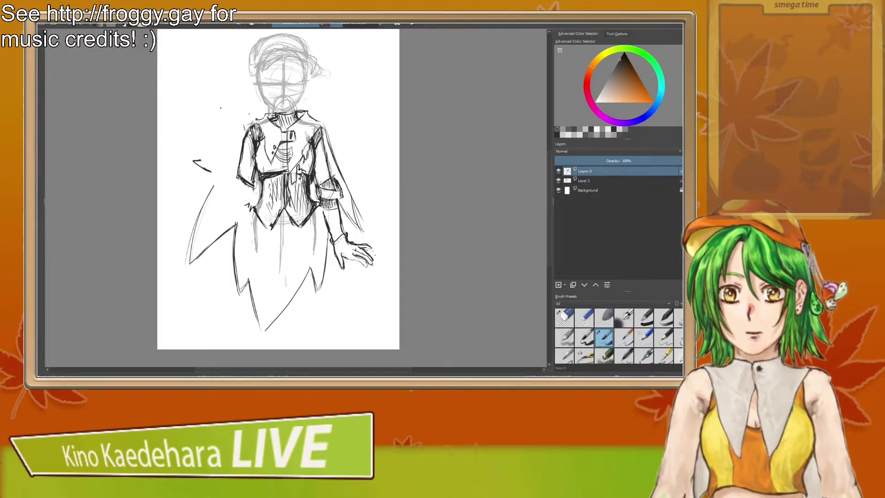
Step: Draw a turned-up cuff with a hatched band beneath it at the end of the cape-side sleeve
{"action": "mouse_move", "coordinate": [255, 176]}
{"action": "left_mouse_down"}
{"action": "mouse_move", "coordinate": [259, 189]}
{"action": "mouse_move", "coordinate": [234, 195]}
{"action": "left_mouse_up"}
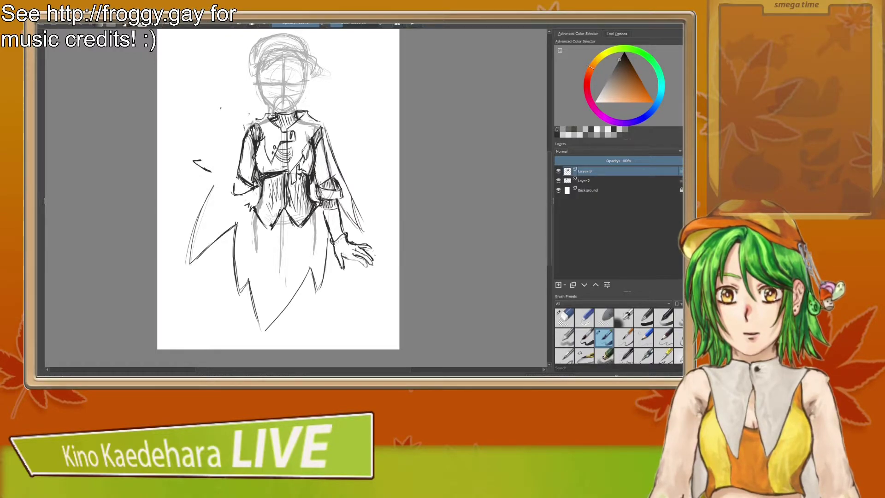
{"action": "left_click_drag", "start_coordinate": [238, 176], "coordinate": [240, 194]}
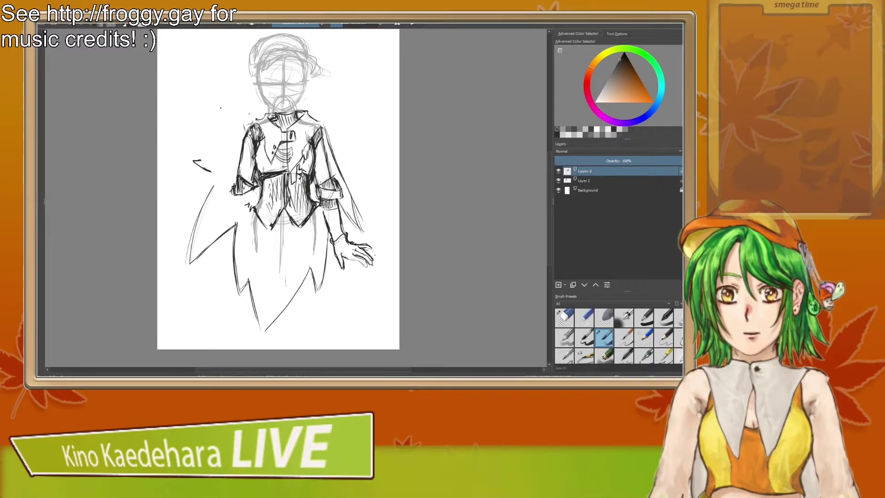
{"action": "left_click_drag", "start_coordinate": [232, 205], "coordinate": [246, 203]}
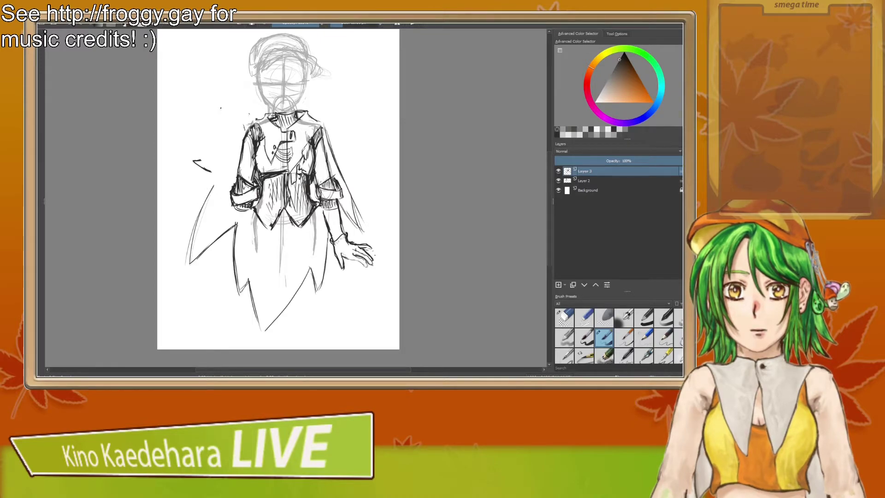
Step: Return to the unmirrored view and draw the cape's upper edge curving from the shoulder out to its pointed tip
{"action": "key", "text": "m"}
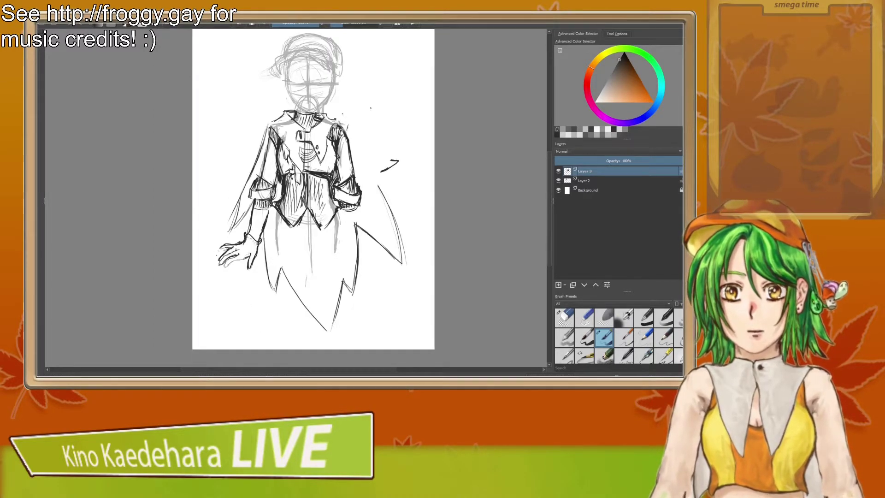
{"action": "mouse_move", "coordinate": [341, 122]}
{"action": "left_mouse_down"}
{"action": "mouse_move", "coordinate": [357, 148]}
{"action": "mouse_move", "coordinate": [394, 162]}
{"action": "left_mouse_up"}
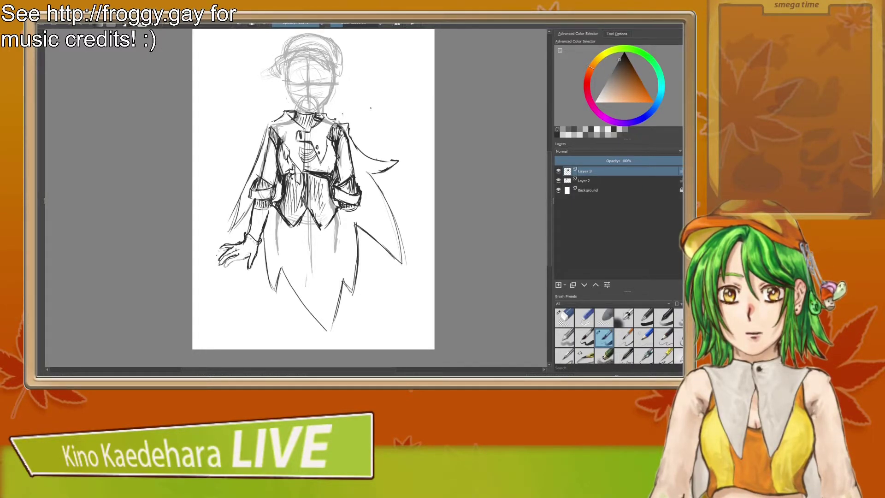
{"action": "left_click_drag", "start_coordinate": [367, 157], "coordinate": [398, 163]}
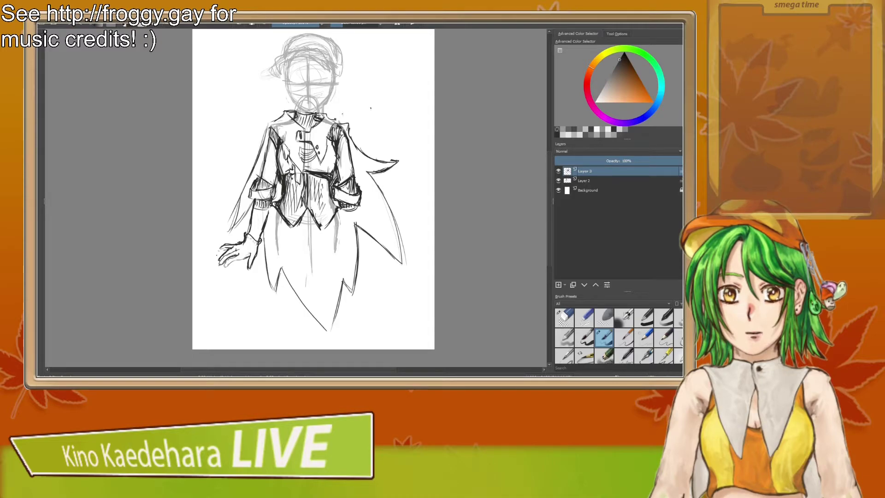
Step: Compare the mirrored and unmirrored views to examine the figure's balance and proportions
{"action": "key", "text": "m"}
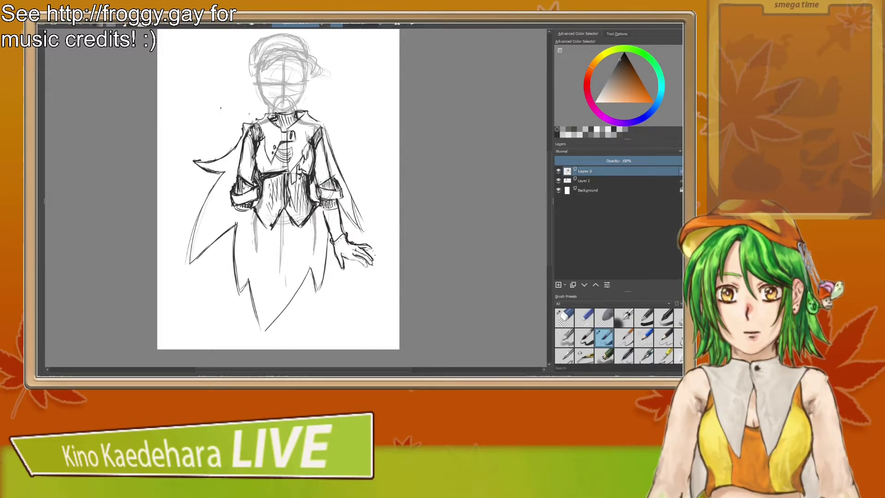
{"action": "key", "text": "m"}
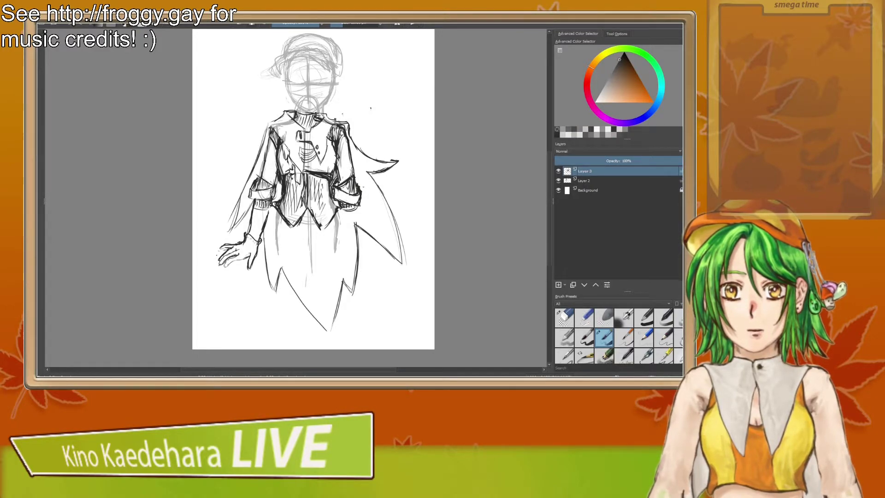
{"action": "key", "text": "m"}
{"action": "key", "text": "m"}
{"action": "key", "text": "m"}
{"action": "key", "text": "m"}
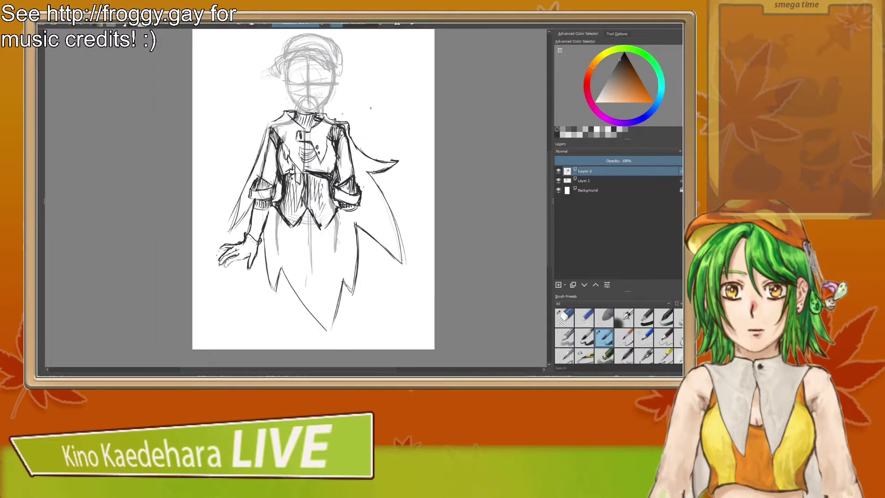
{"action": "key", "text": "m"}
{"action": "key", "text": "m"}
{"action": "key", "text": "m"}
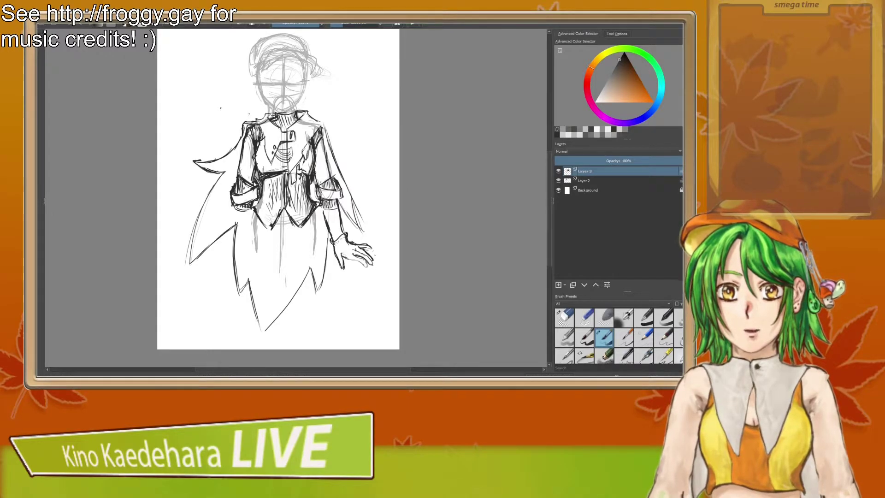
Step: Shade the vest below the cropped jacket with dense vertical hatching
{"action": "left_click_drag", "start_coordinate": [303, 126], "coordinate": [333, 138]}
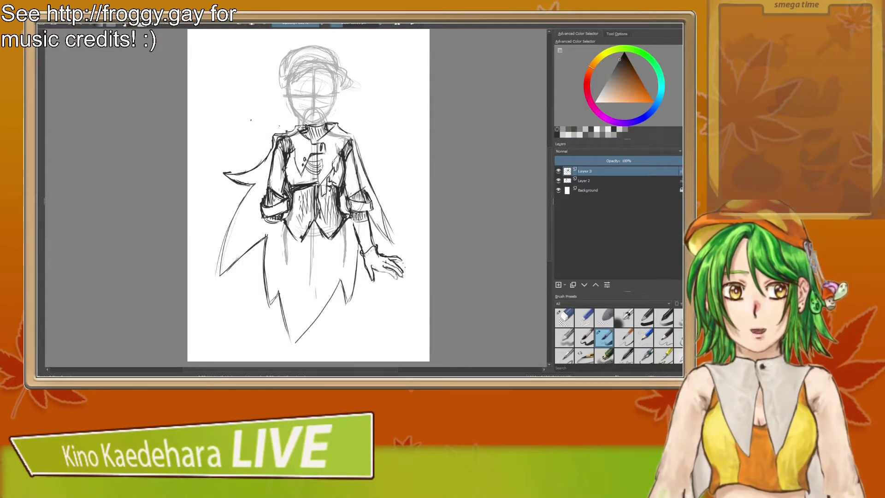
{"action": "left_click_drag", "start_coordinate": [294, 195], "coordinate": [292, 224]}
{"action": "left_click_drag", "start_coordinate": [294, 193], "coordinate": [293, 228]}
{"action": "left_click_drag", "start_coordinate": [297, 190], "coordinate": [298, 227]}
{"action": "mouse_move", "coordinate": [301, 194]}
{"action": "left_mouse_down"}
{"action": "mouse_move", "coordinate": [299, 228]}
{"action": "mouse_move", "coordinate": [327, 221]}
{"action": "left_mouse_up"}
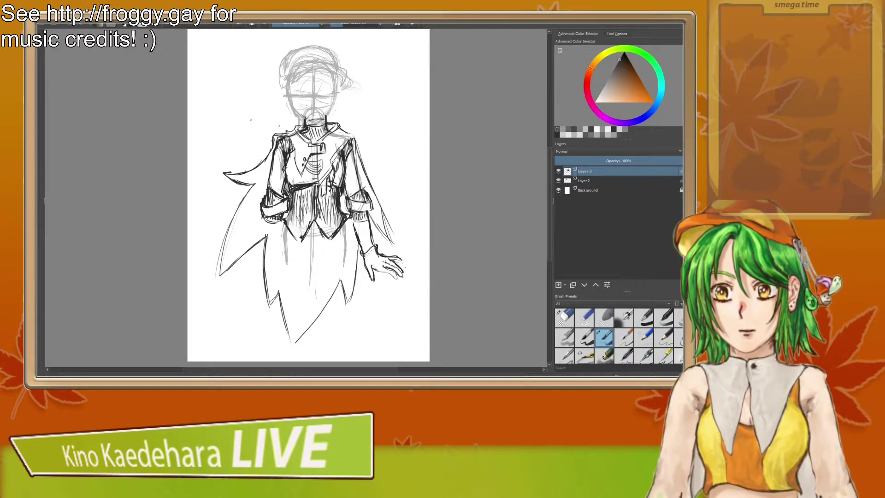
Step: Outline the jaw and chin in dark strokes over the face guide and erase the excess line
{"action": "left_click_drag", "start_coordinate": [351, 167], "coordinate": [365, 193]}
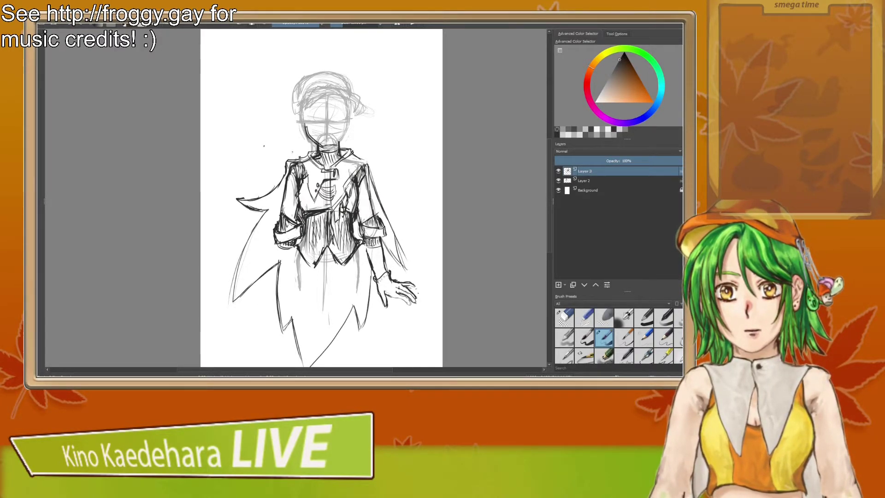
{"action": "left_click_drag", "start_coordinate": [337, 144], "coordinate": [347, 136]}
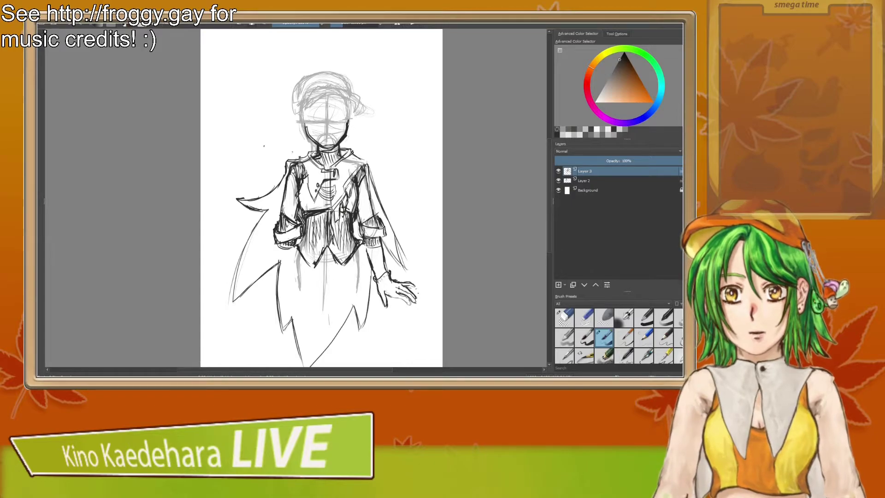
{"action": "key", "text": "/"}
{"action": "mouse_move", "coordinate": [351, 133]}
{"action": "left_mouse_down"}
{"action": "mouse_move", "coordinate": [341, 140]}
{"action": "mouse_move", "coordinate": [307, 135]}
{"action": "mouse_move", "coordinate": [321, 143]}
{"action": "left_mouse_up"}
{"action": "key", "text": "/"}
{"action": "key", "text": "slash"}
{"action": "key", "text": "slash"}
{"action": "key", "text": "slash"}
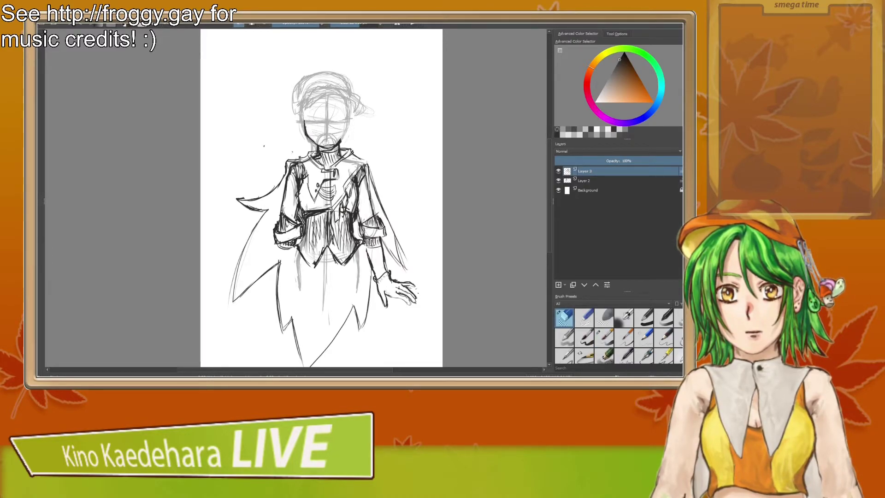
Step: Redraw the jaw line on the lowered-hand side up to the cheek and trim its outer edge
{"action": "key", "text": "slash"}
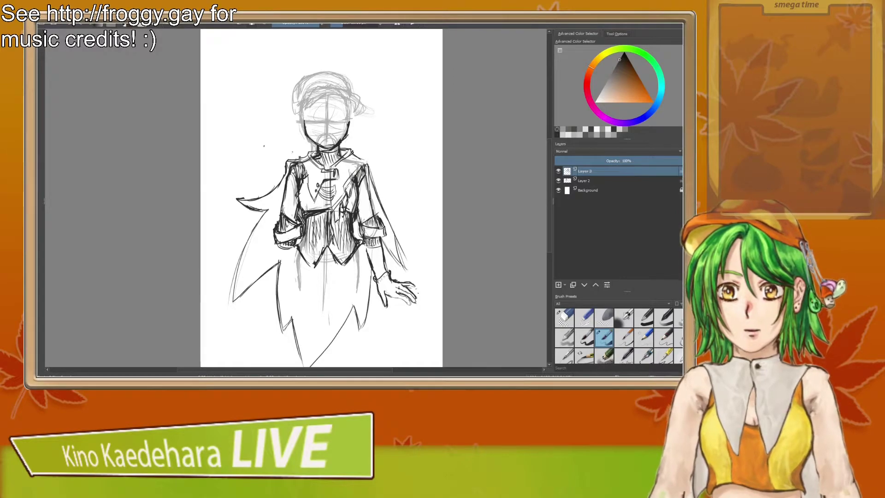
{"action": "key", "text": "slash"}
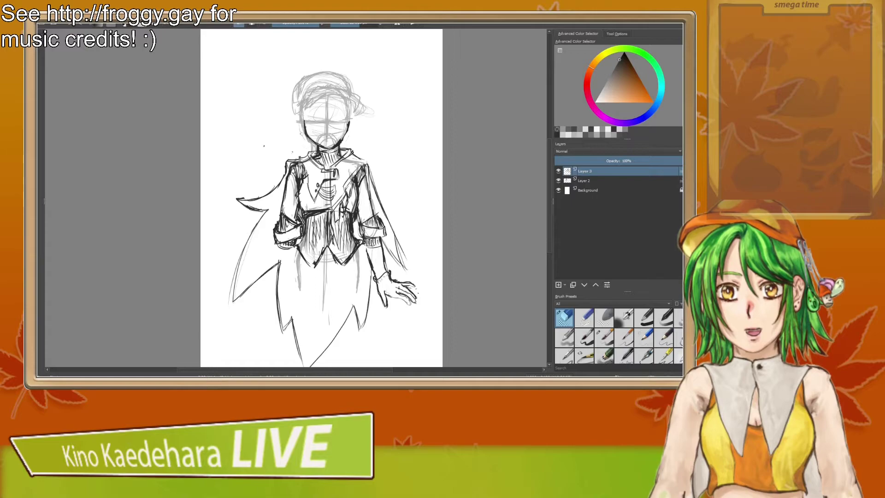
{"action": "key", "text": "slash"}
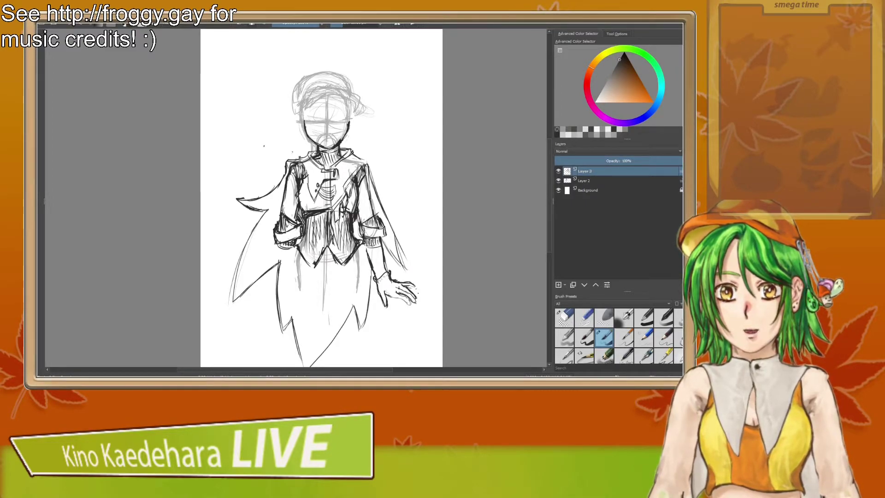
{"action": "key", "text": "slash"}
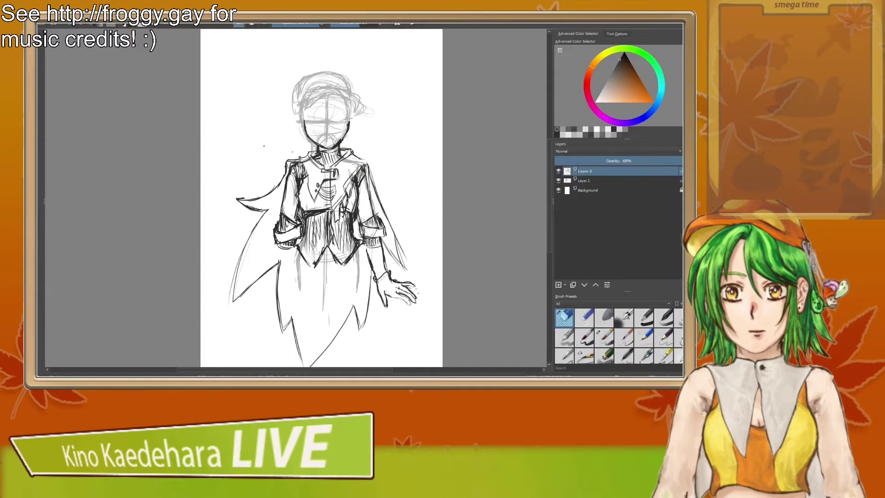
{"action": "left_click_drag", "start_coordinate": [352, 118], "coordinate": [352, 133]}
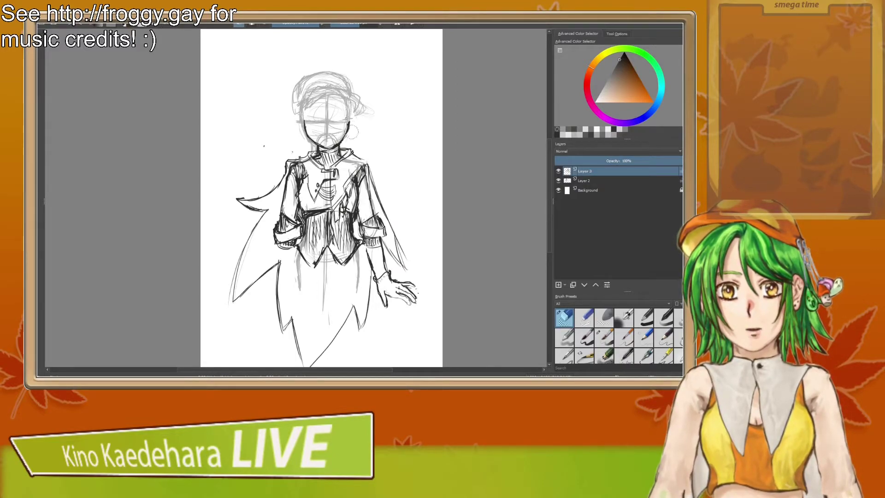
{"action": "key", "text": "slash"}
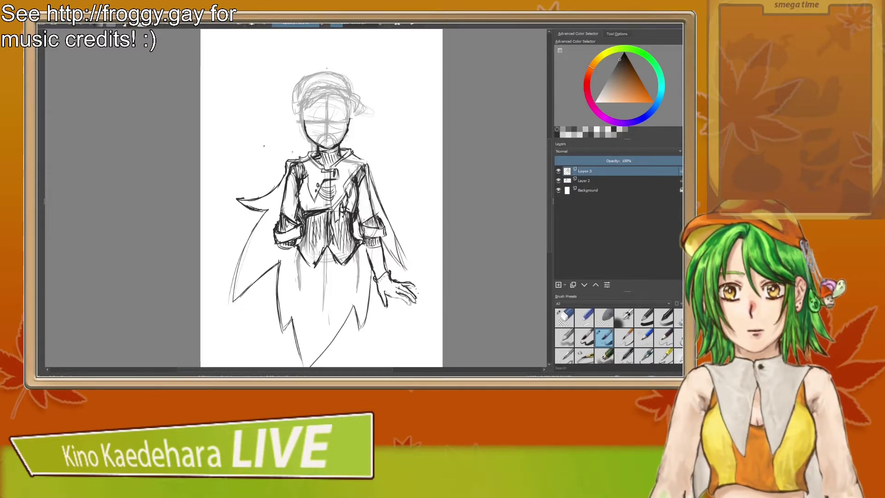
Step: Sketch pointed bangs across the forehead and a strand along the side of the face
{"action": "left_click_drag", "start_coordinate": [316, 103], "coordinate": [321, 115]}
{"action": "left_click_drag", "start_coordinate": [321, 104], "coordinate": [324, 118]}
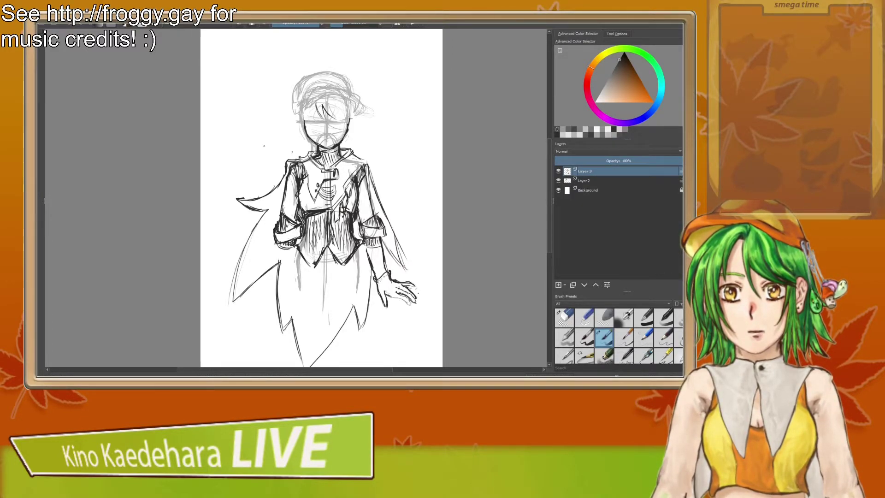
{"action": "left_click_drag", "start_coordinate": [344, 109], "coordinate": [344, 123]}
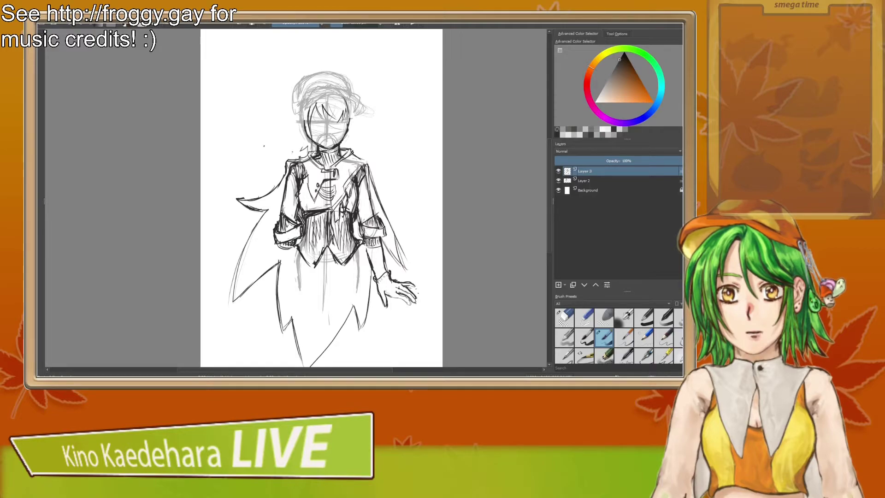
Step: Try jagged hair strands down the cape side of the face and erase them
{"action": "mouse_move", "coordinate": [301, 108]}
{"action": "left_mouse_down"}
{"action": "mouse_move", "coordinate": [288, 126]}
{"action": "mouse_move", "coordinate": [304, 150]}
{"action": "left_mouse_up"}
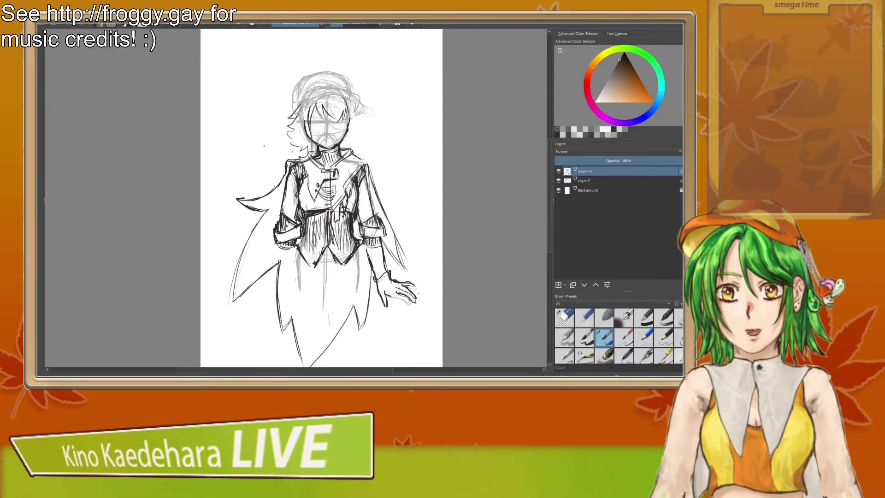
{"action": "key", "text": "slash"}
{"action": "mouse_move", "coordinate": [302, 110]}
{"action": "left_mouse_down"}
{"action": "mouse_move", "coordinate": [291, 125]}
{"action": "mouse_move", "coordinate": [302, 147]}
{"action": "left_mouse_up"}
{"action": "key", "text": "slash"}
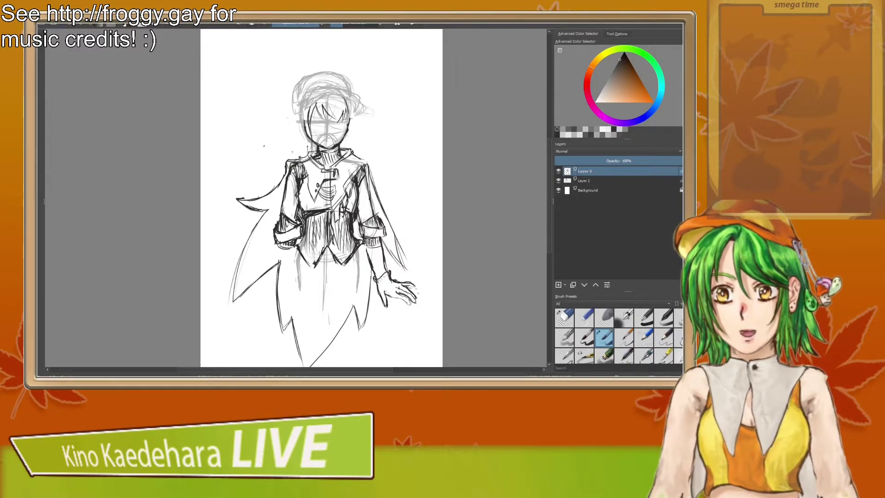
{"action": "key", "text": "e"}
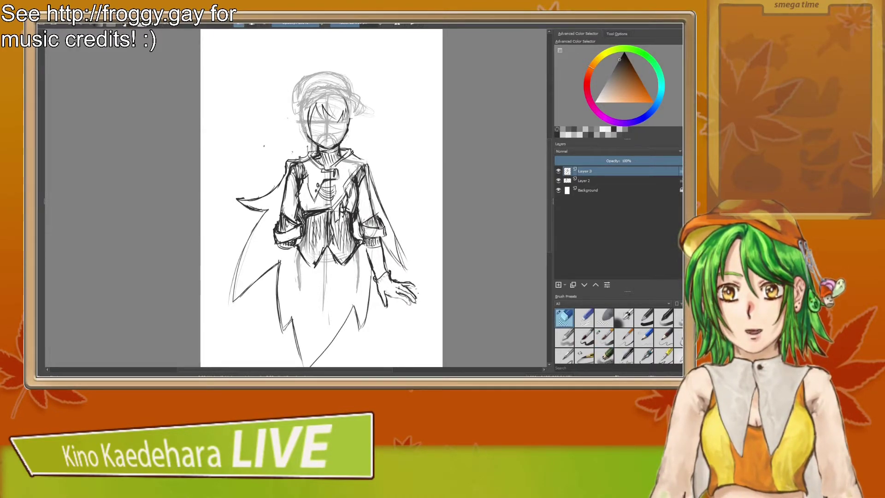
Step: Draw dark hair strands along both cheeks beneath the bangs and erase their stray edges
{"action": "key", "text": "e"}
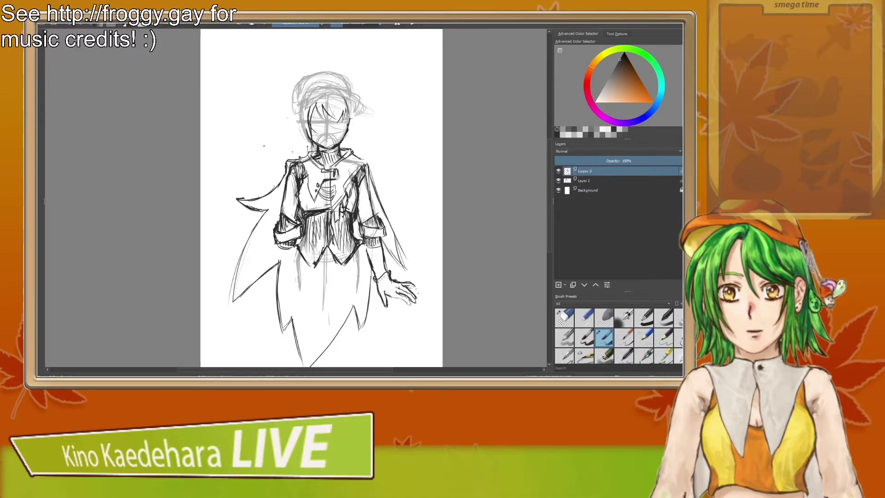
{"action": "key", "text": "e"}
{"action": "key", "text": "e"}
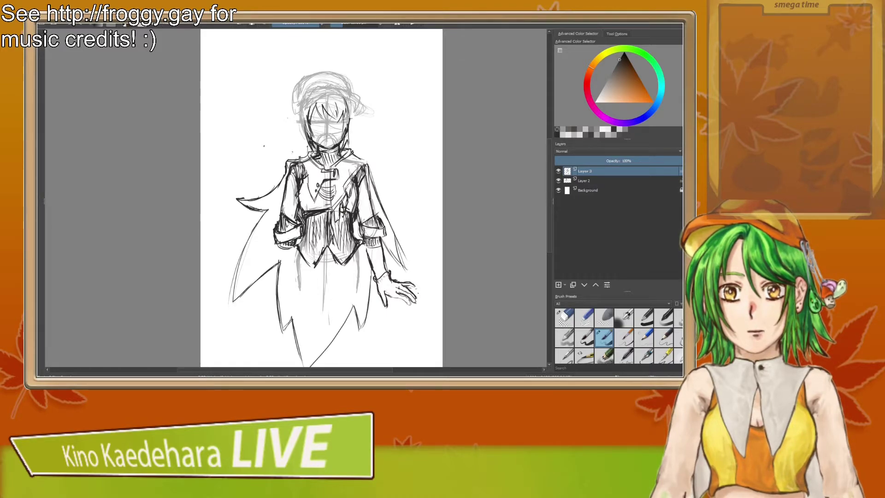
{"action": "key", "text": "slash"}
{"action": "key", "text": "slash"}
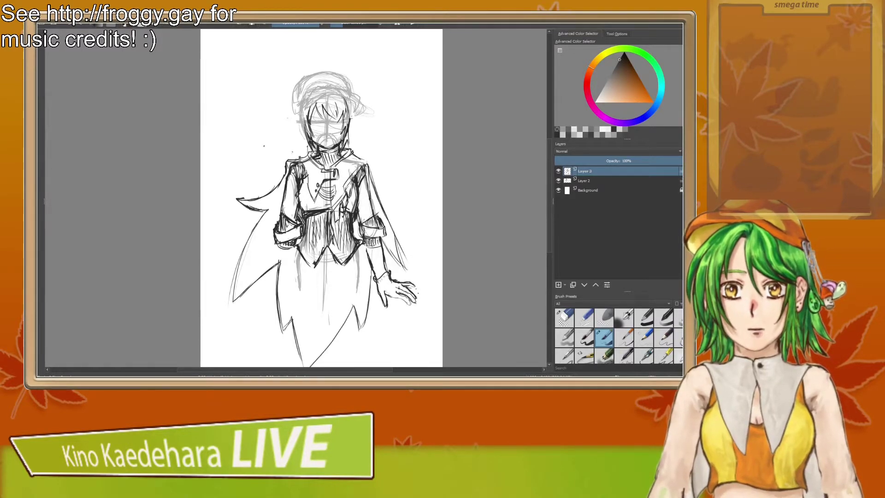
Step: Sketch pointed outer hair locks down both sides of the face toward the collar
{"action": "key", "text": "m"}
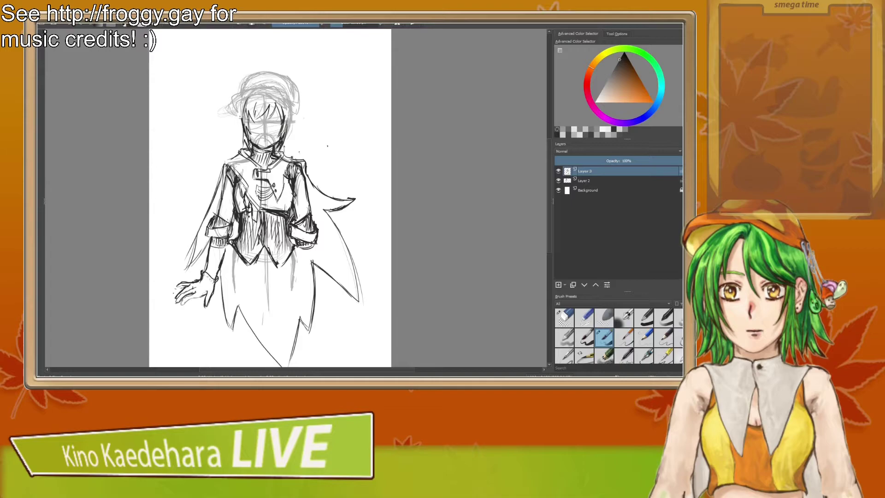
{"action": "key", "text": "m"}
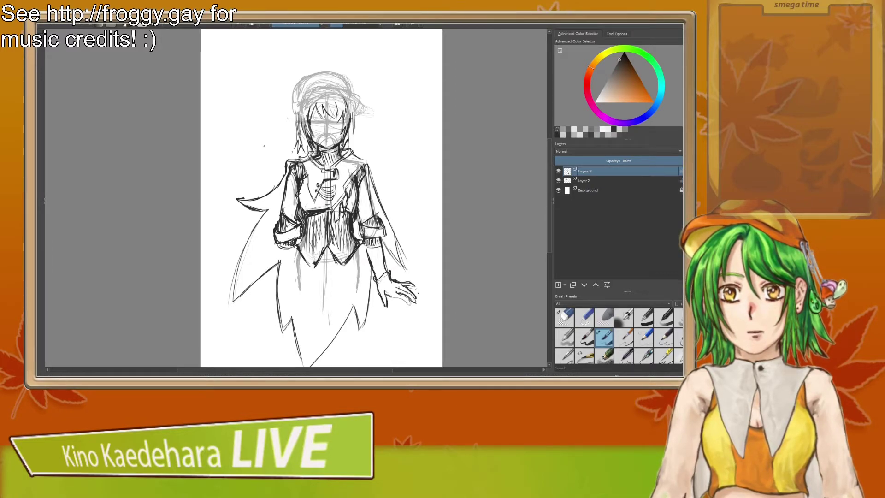
{"action": "left_click_drag", "start_coordinate": [349, 99], "coordinate": [354, 134]}
{"action": "left_click_drag", "start_coordinate": [350, 106], "coordinate": [353, 138]}
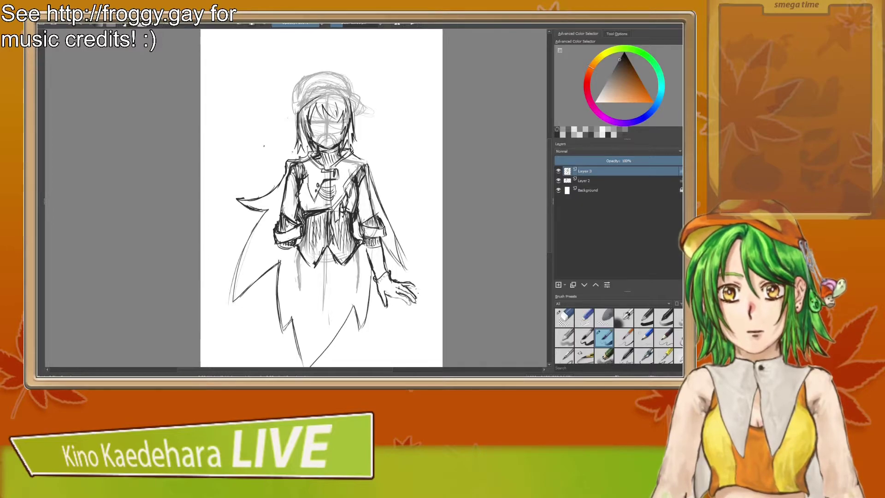
Step: Draw the cap's curved brim across the forehead in dark strokes, cleaning up its edge
{"action": "mouse_move", "coordinate": [310, 109]}
{"action": "left_mouse_down"}
{"action": "mouse_move", "coordinate": [350, 100]}
{"action": "mouse_move", "coordinate": [342, 100]}
{"action": "left_mouse_up"}
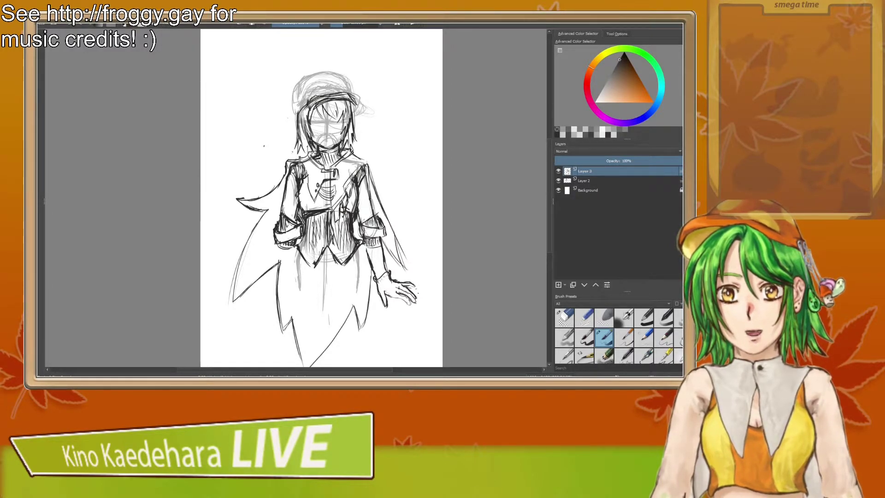
{"action": "key", "text": "/"}
{"action": "mouse_move", "coordinate": [317, 97]}
{"action": "left_mouse_down"}
{"action": "mouse_move", "coordinate": [310, 99]}
{"action": "mouse_move", "coordinate": [351, 96]}
{"action": "left_mouse_up"}
{"action": "key", "text": "/"}
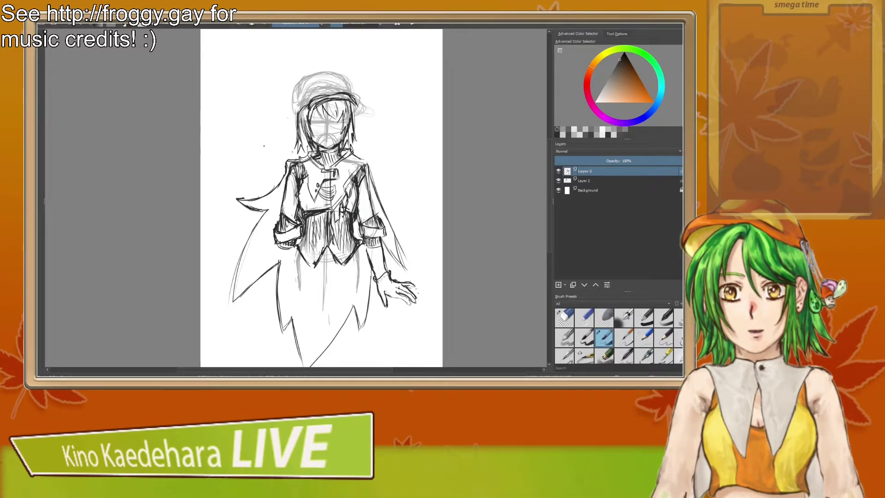
{"action": "key", "text": "/"}
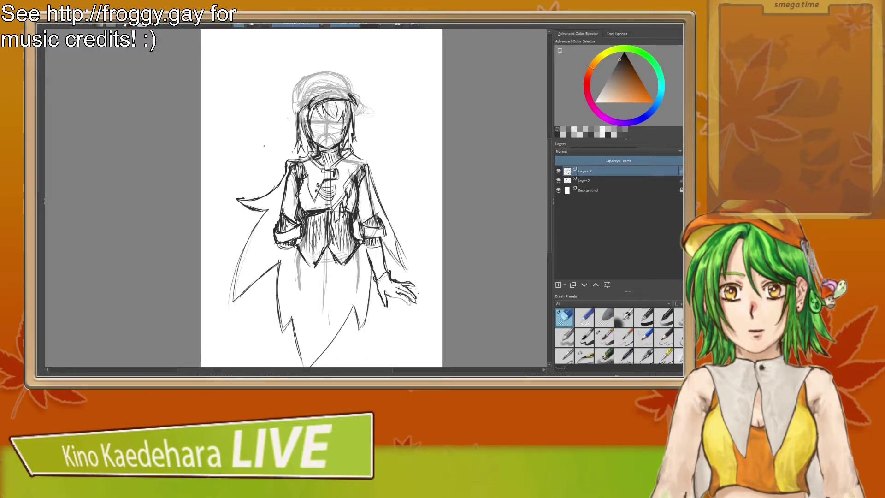
{"action": "key", "text": "/"}
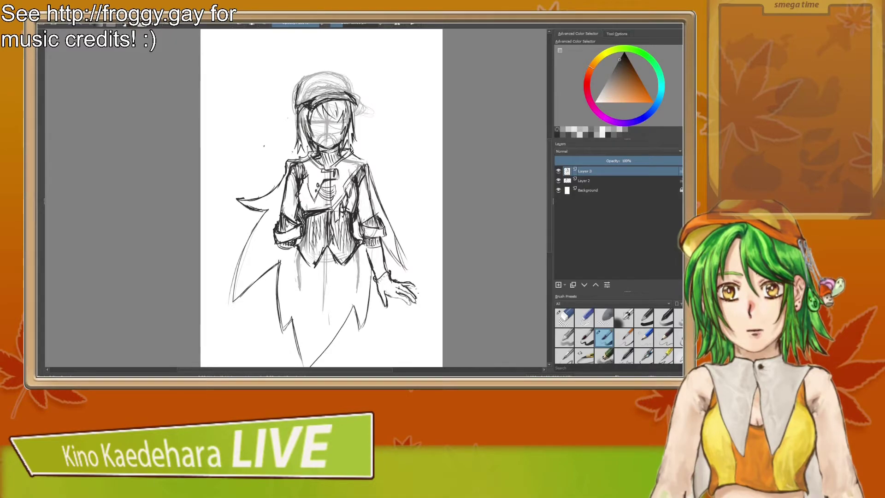
Step: Outline the rounded crown of the cap above the brim with a small peak on top
{"action": "mouse_move", "coordinate": [301, 84]}
{"action": "left_mouse_down"}
{"action": "mouse_move", "coordinate": [318, 68]}
{"action": "mouse_move", "coordinate": [353, 91]}
{"action": "left_mouse_up"}
{"action": "mouse_move", "coordinate": [325, 68]}
{"action": "left_mouse_down"}
{"action": "mouse_move", "coordinate": [339, 81]}
{"action": "mouse_move", "coordinate": [335, 74]}
{"action": "left_mouse_up"}
{"action": "left_click_drag", "start_coordinate": [334, 75], "coordinate": [352, 90]}
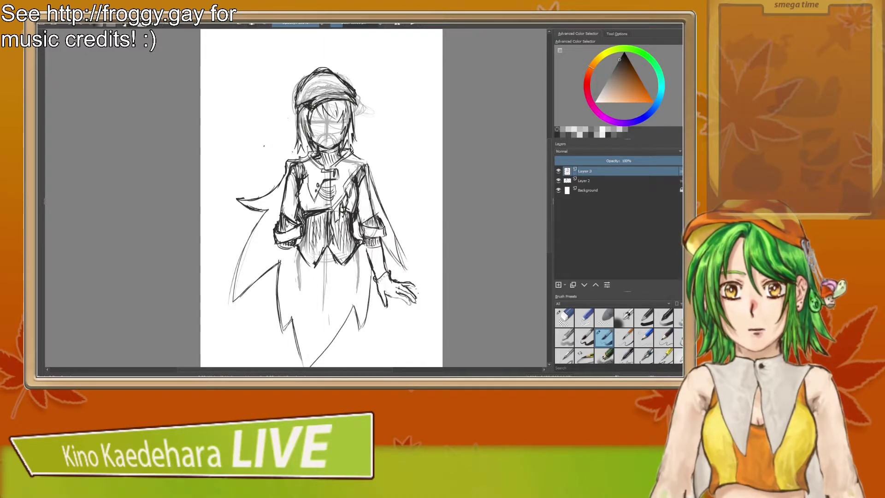
Step: Erase the peaked top of the cap and redraw the crown as a lower, thicker curve
{"action": "key", "text": "slash"}
{"action": "left_click", "coordinate": [604, 338]}
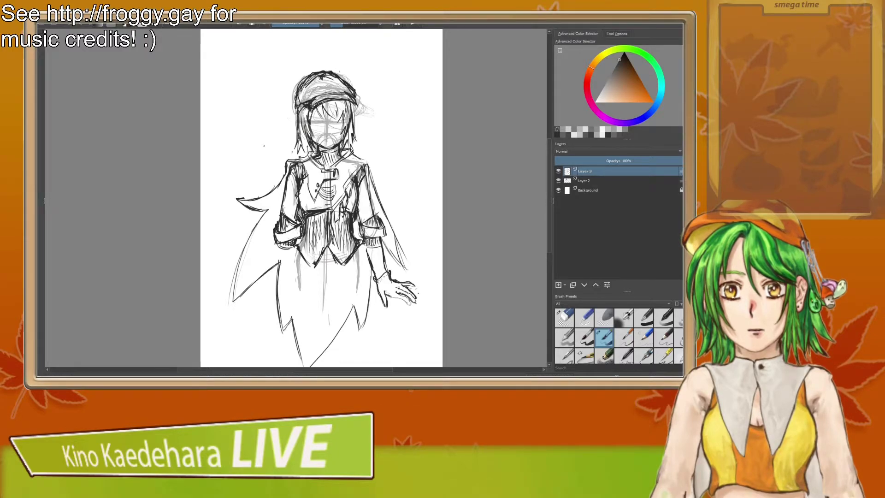
{"action": "key", "text": "/"}
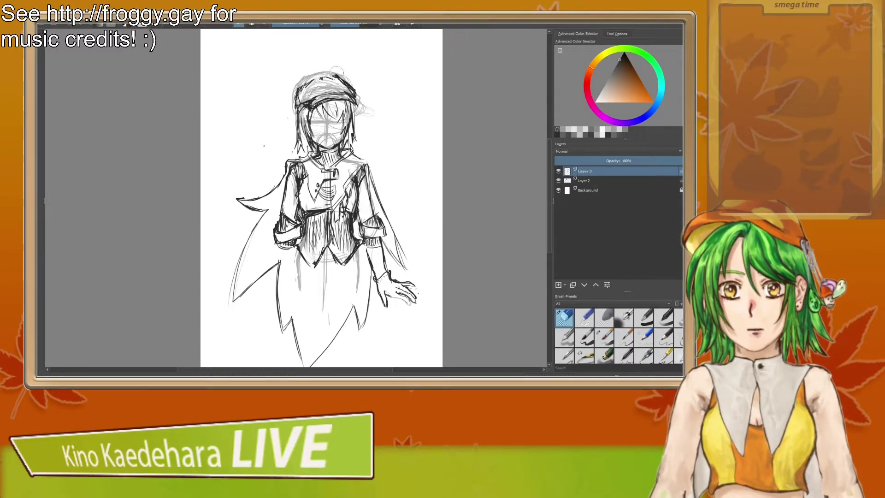
{"action": "key", "text": "slash"}
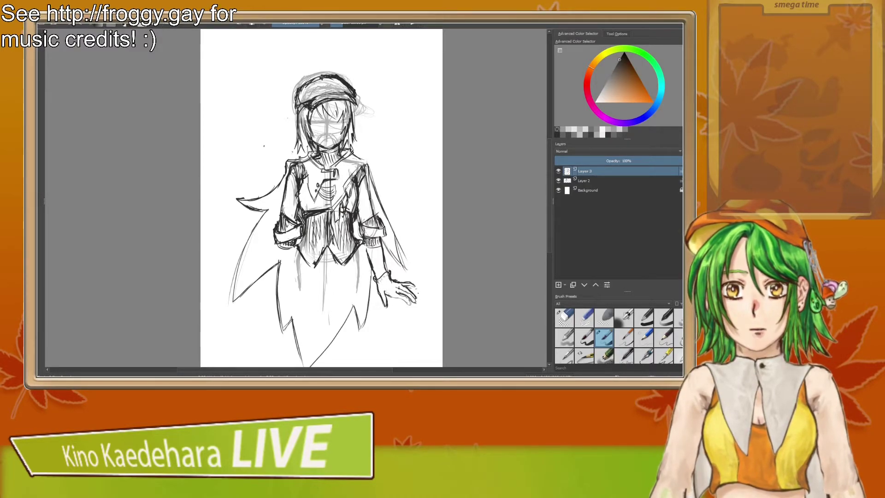
{"action": "key", "text": "slash"}
{"action": "key", "text": "slash"}
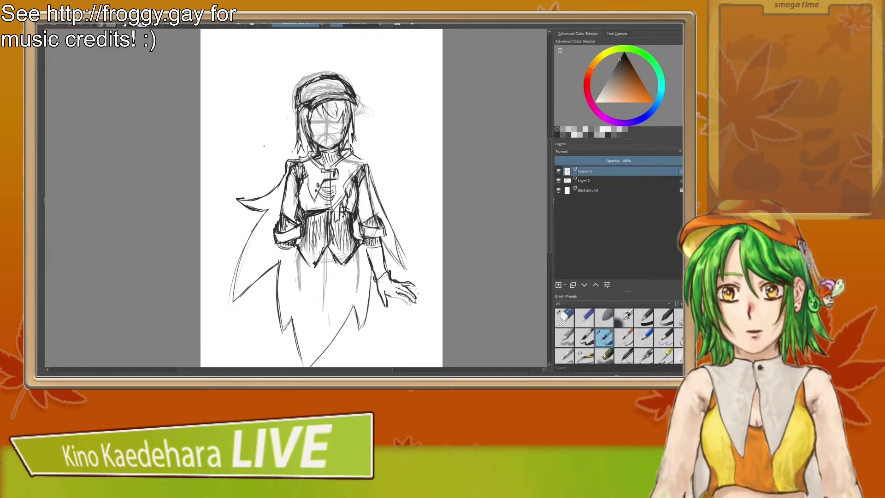
Step: Erase the cape-side hair lock and redraw jagged hair strands on both sides of the face
{"action": "key", "text": "m"}
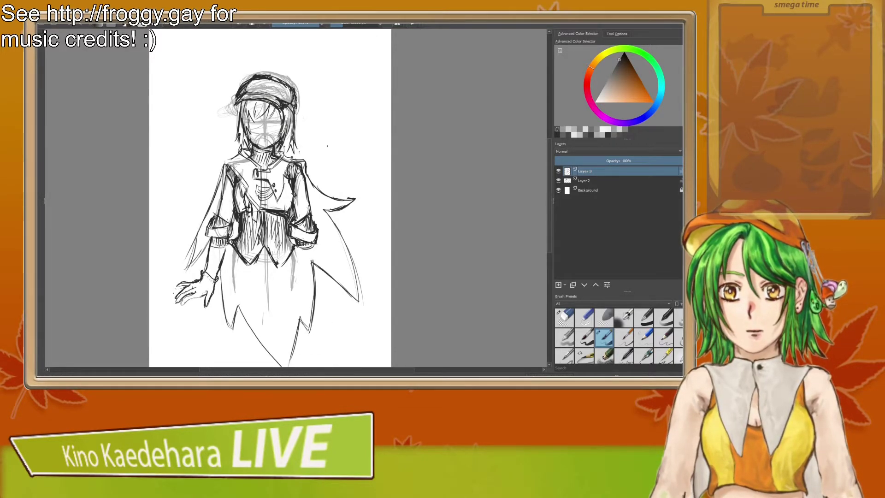
{"action": "key", "text": "slash"}
{"action": "left_click_drag", "start_coordinate": [296, 112], "coordinate": [290, 148]}
{"action": "key", "text": "slash"}
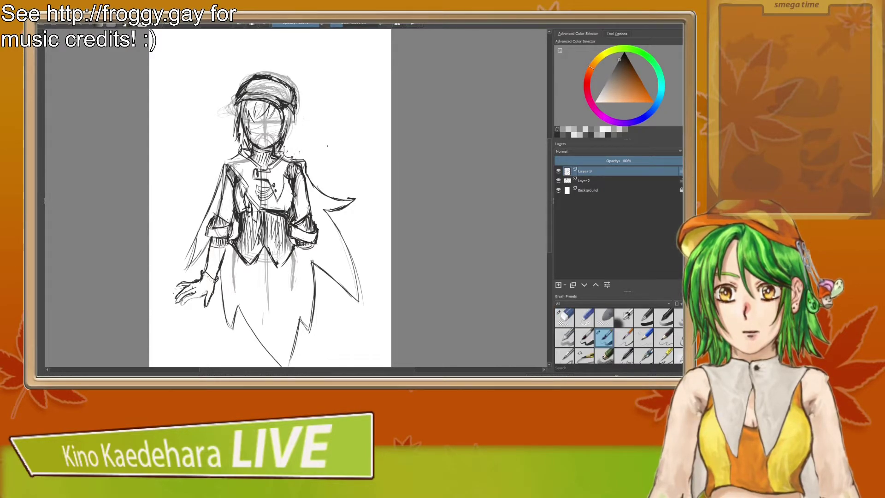
{"action": "key", "text": "slash"}
{"action": "left_click_drag", "start_coordinate": [242, 119], "coordinate": [250, 136]}
{"action": "key", "text": "slash"}
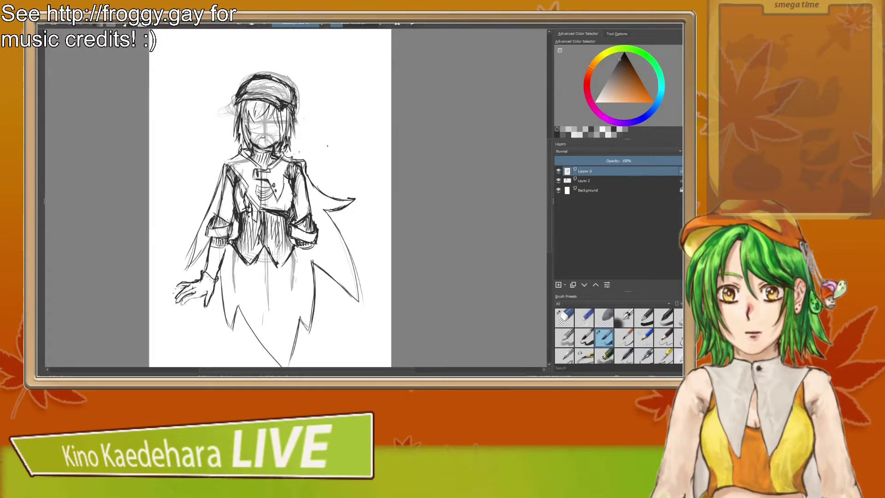
Step: Erase and redraw the chin and the cape-side jaw line in dark strokes
{"action": "key", "text": "slash"}
{"action": "mouse_move", "coordinate": [253, 142]}
{"action": "left_mouse_down"}
{"action": "mouse_move", "coordinate": [272, 145]}
{"action": "mouse_move", "coordinate": [270, 137]}
{"action": "left_mouse_up"}
{"action": "key", "text": "slash"}
{"action": "key", "text": "slash"}
{"action": "key", "text": "slash"}
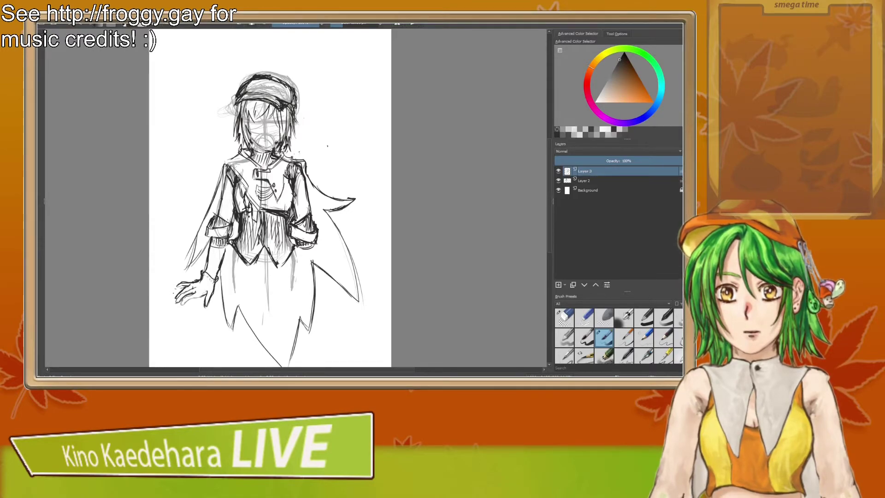
{"action": "left_click_drag", "start_coordinate": [281, 135], "coordinate": [262, 149]}
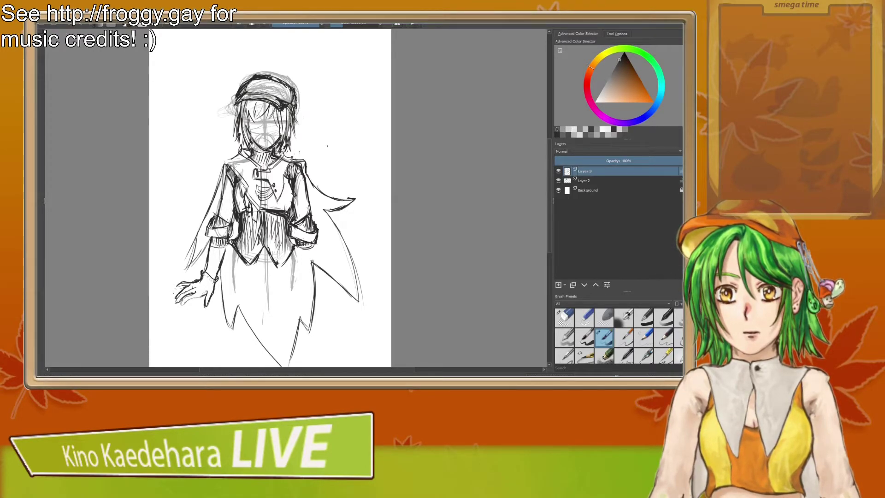
{"action": "key", "text": "e"}
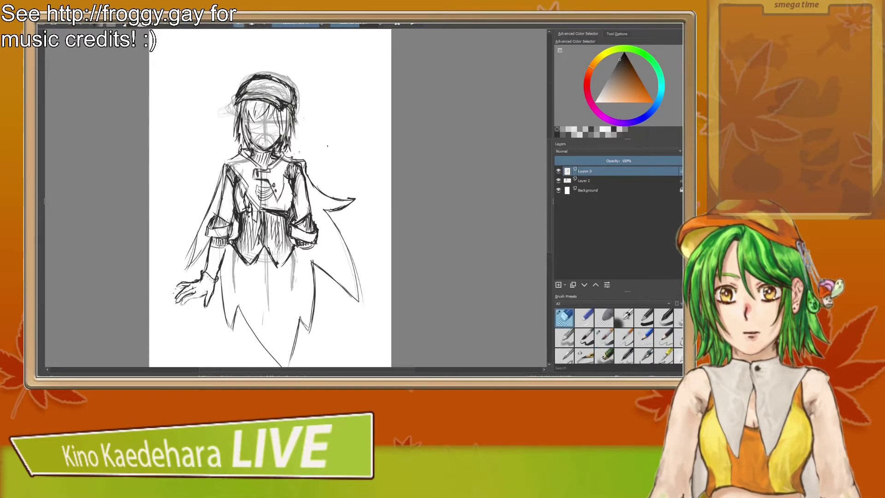
{"action": "key", "text": "/"}
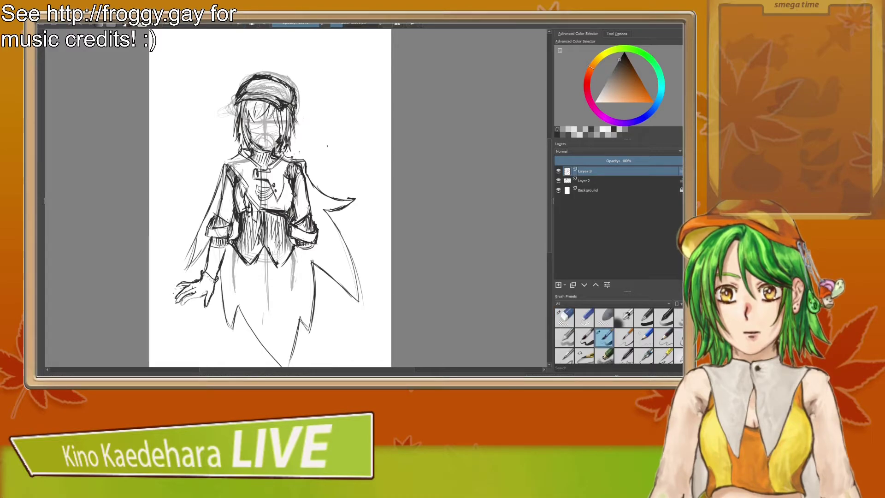
{"action": "left_click_drag", "start_coordinate": [263, 149], "coordinate": [278, 141]}
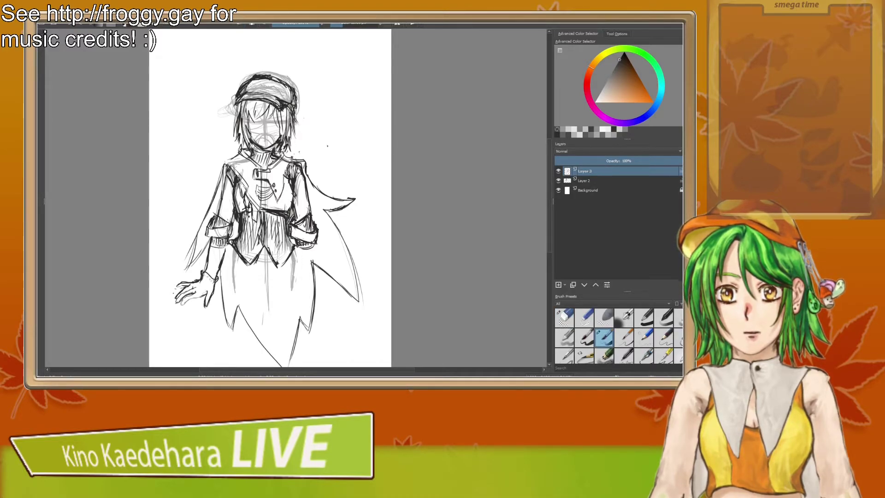
Step: Rework the jaw line on the lowered-hand side, erasing and redrawing it beside the hair strands
{"action": "key", "text": "m"}
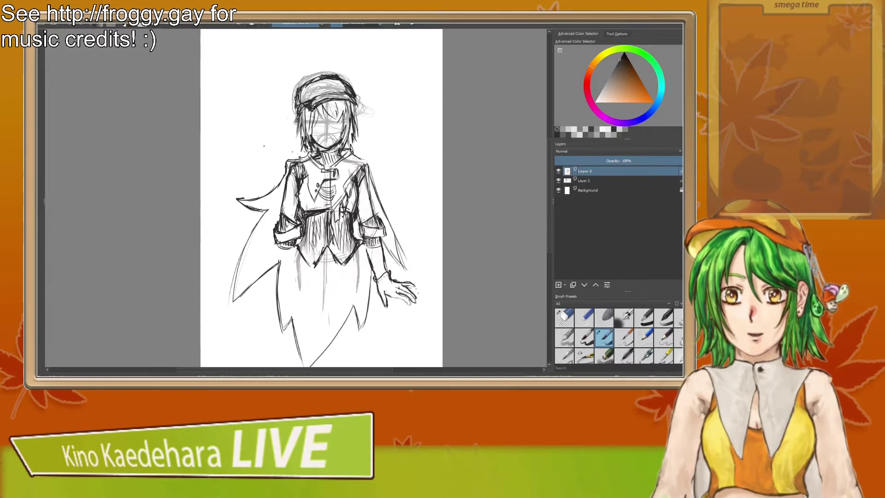
{"action": "key", "text": "e"}
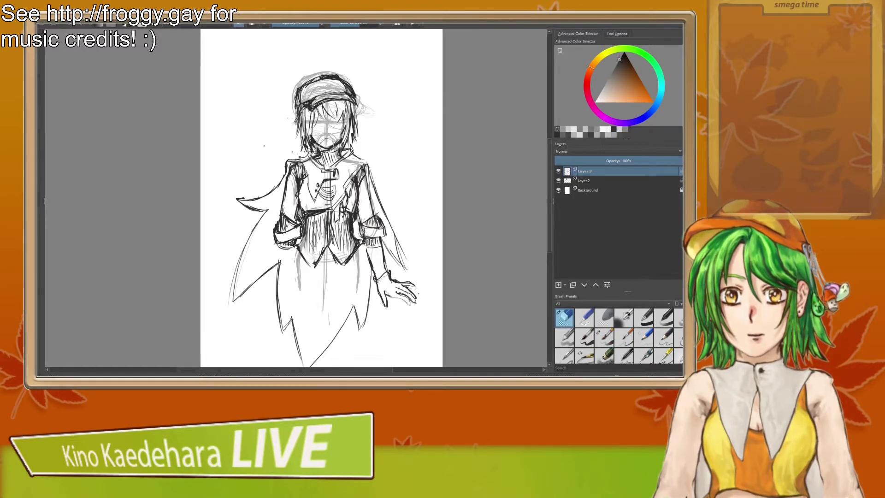
{"action": "key", "text": "e"}
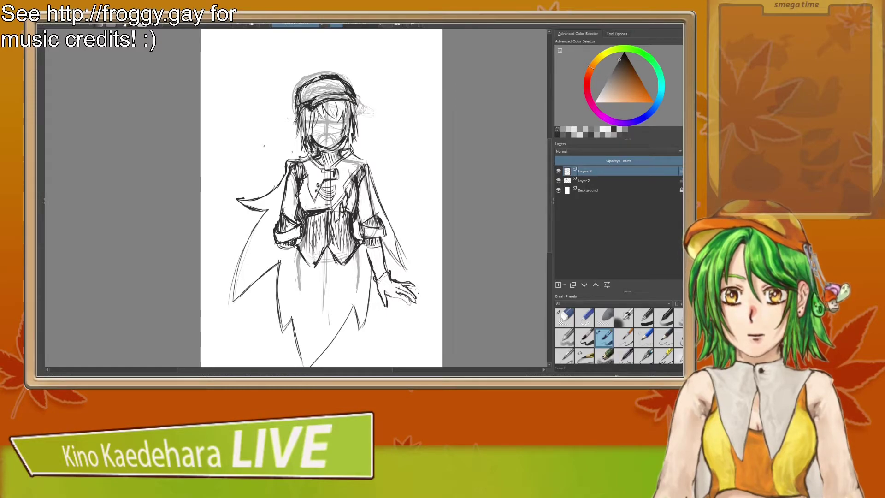
{"action": "key", "text": "e"}
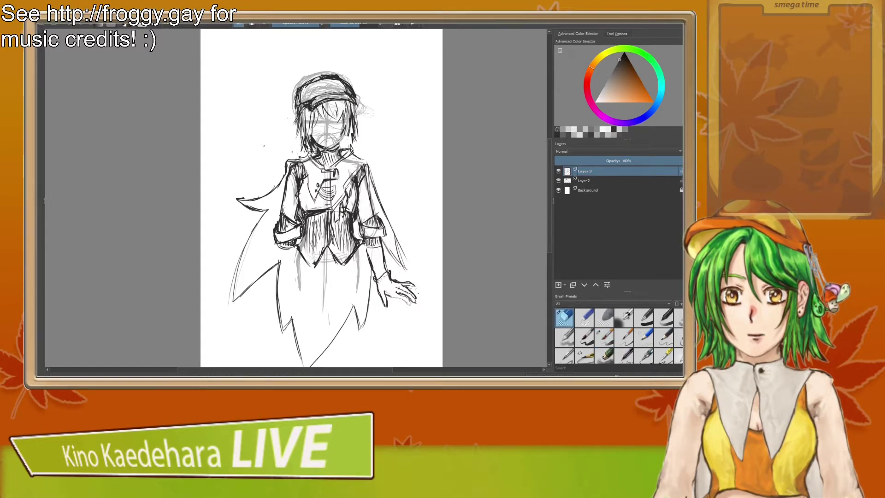
{"action": "key", "text": "e"}
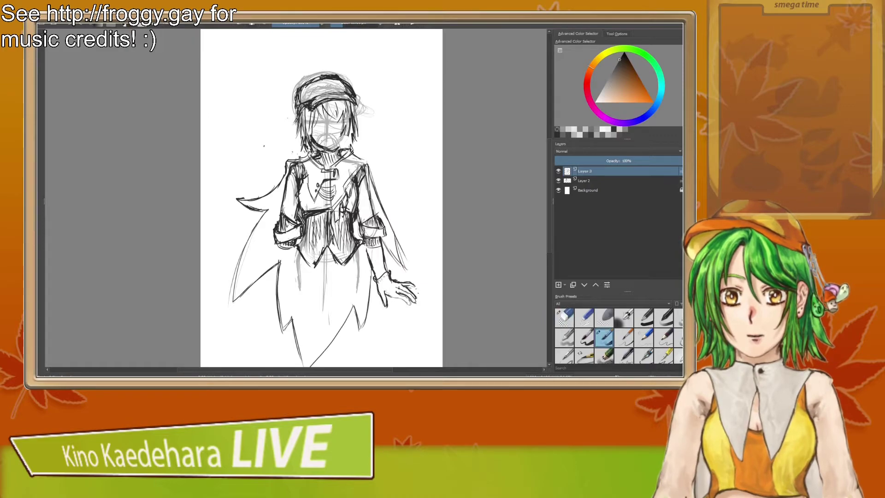
{"action": "key", "text": "m"}
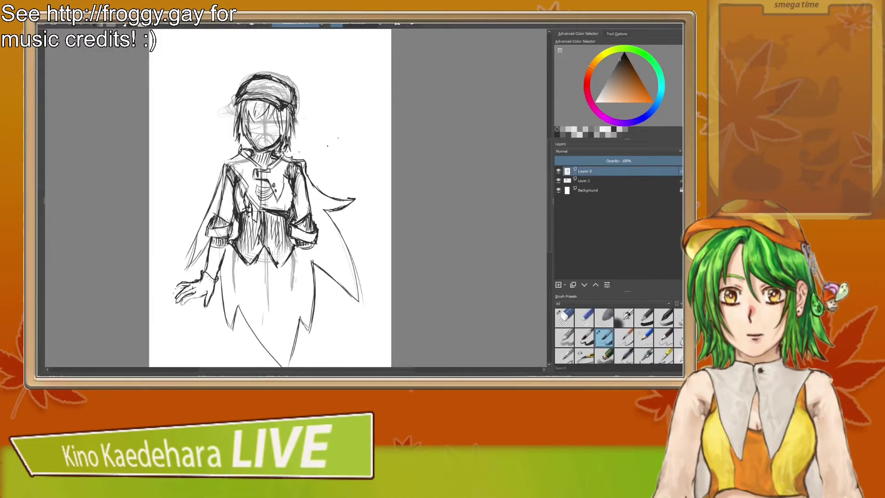
{"action": "key", "text": "m"}
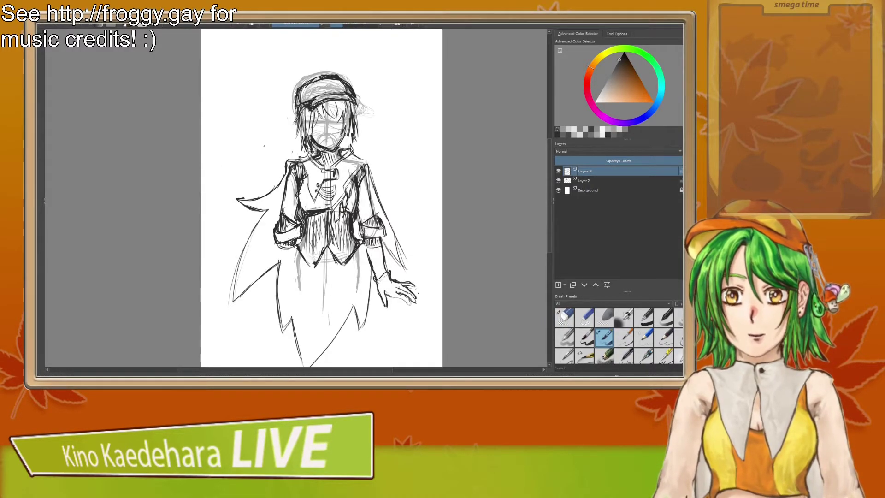
{"action": "key", "text": "e"}
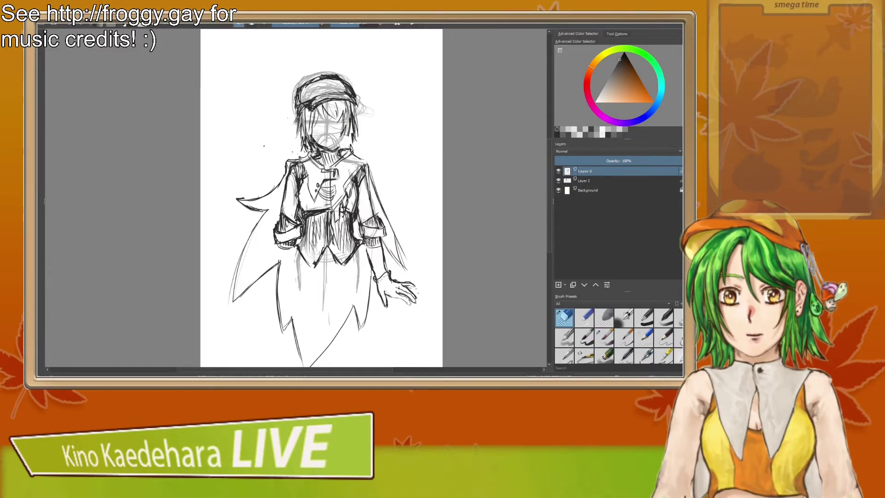
{"action": "key", "text": "e"}
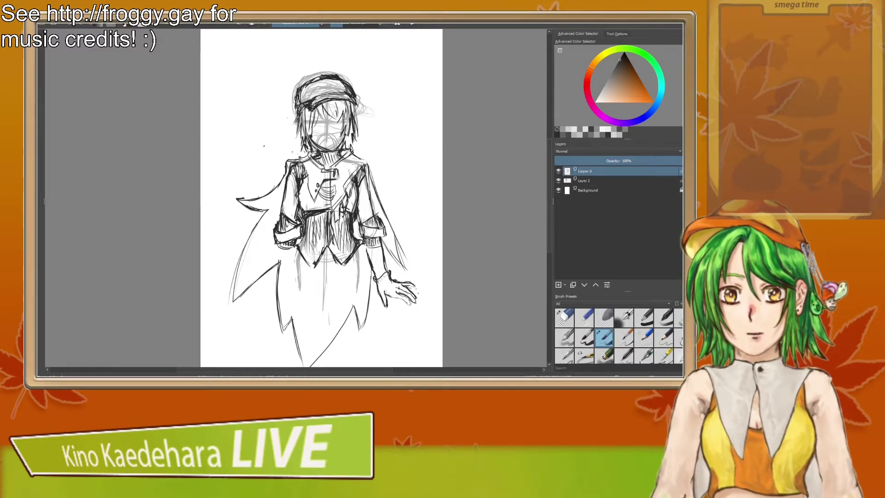
Step: Refine the jaw from the lowered-hand cheek down to the chin, erasing excess line and restroking the chin
{"action": "key", "text": "slash"}
{"action": "left_click_drag", "start_coordinate": [344, 137], "coordinate": [333, 150]}
{"action": "key", "text": "slash"}
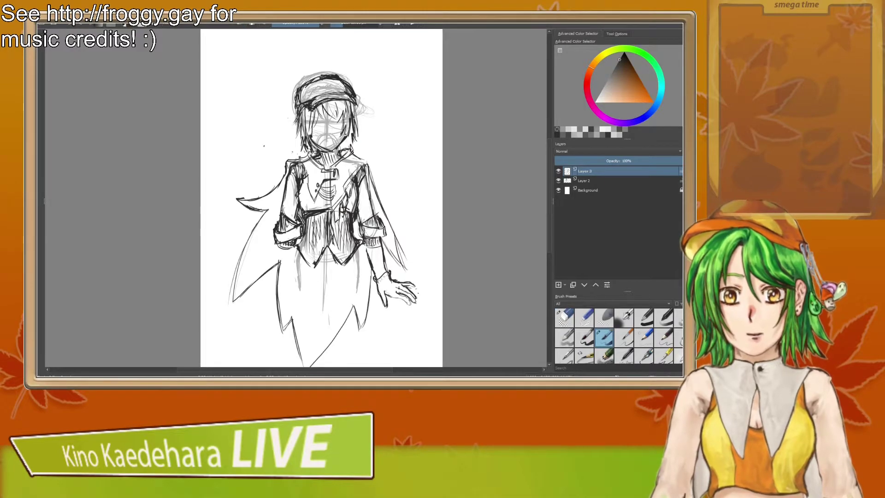
{"action": "key", "text": "m"}
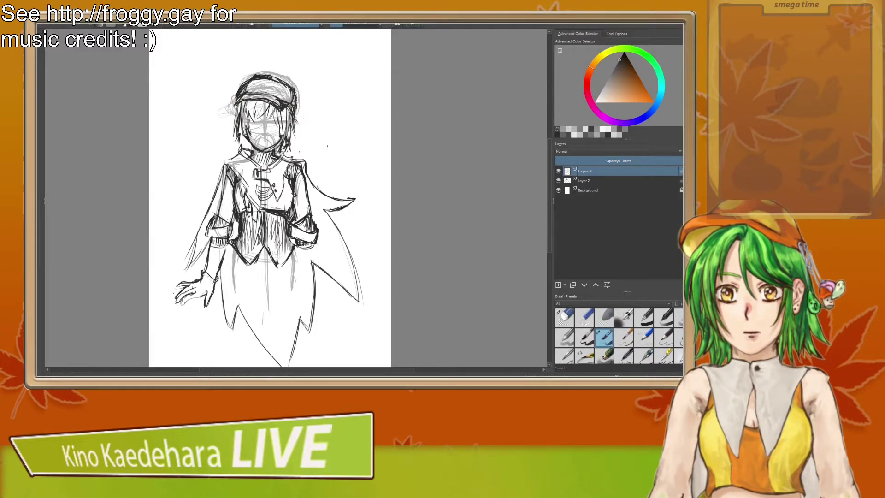
{"action": "key", "text": "slash"}
{"action": "left_click_drag", "start_coordinate": [258, 143], "coordinate": [271, 150]}
{"action": "key", "text": "slash"}
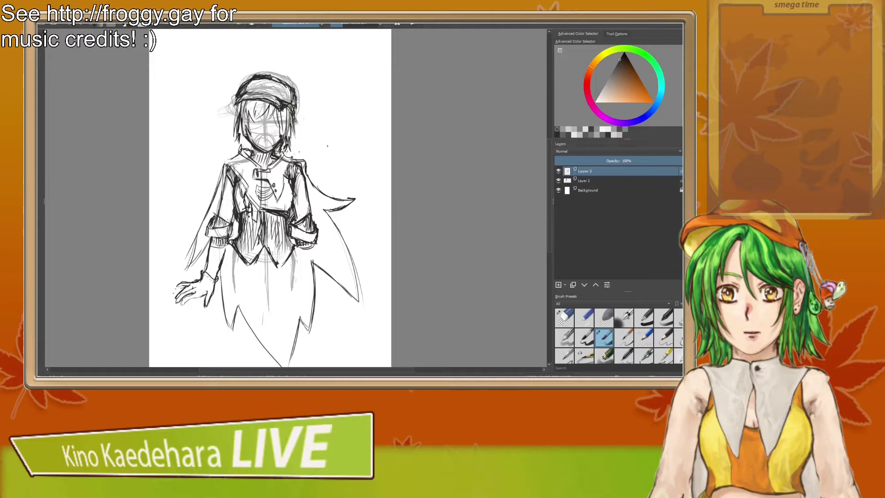
Step: Erase the dark hair strands hanging on both sides of the face and check the head in mirrored view
{"action": "key", "text": "slash"}
{"action": "mouse_move", "coordinate": [236, 121]}
{"action": "left_mouse_down"}
{"action": "mouse_move", "coordinate": [239, 139]}
{"action": "mouse_move", "coordinate": [248, 127]}
{"action": "mouse_move", "coordinate": [248, 134]}
{"action": "mouse_move", "coordinate": [292, 136]}
{"action": "mouse_move", "coordinate": [252, 144]}
{"action": "mouse_move", "coordinate": [279, 141]}
{"action": "left_mouse_up"}
{"action": "key", "text": "e"}
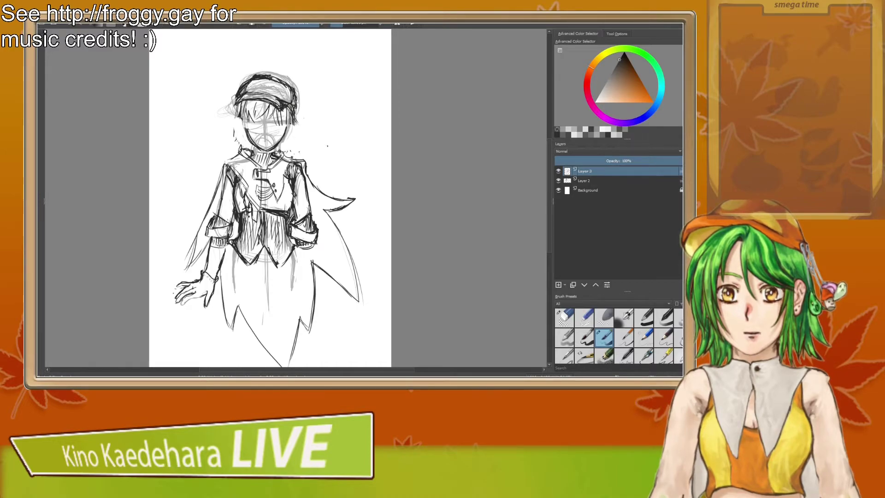
{"action": "key", "text": "m"}
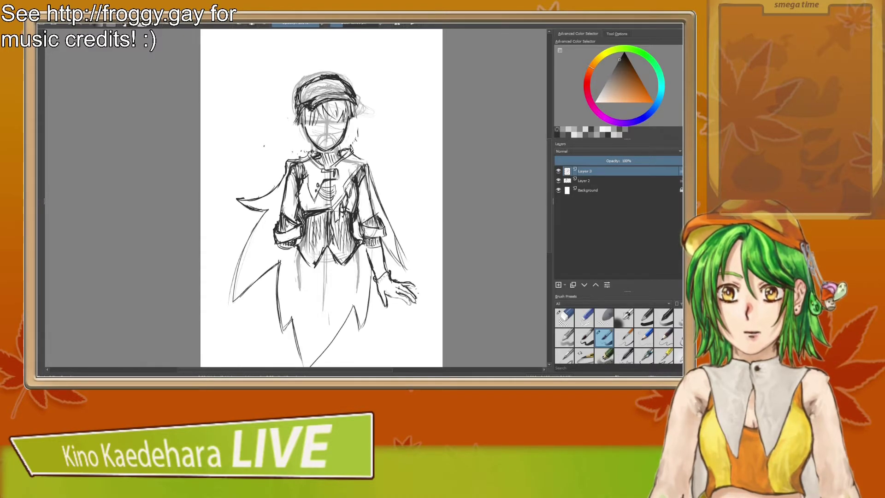
{"action": "key", "text": "m"}
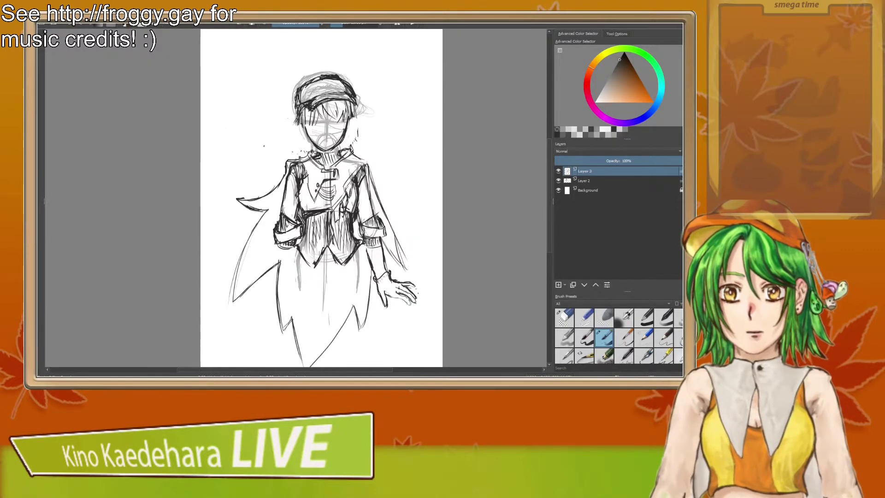
Step: Erase and redraw the lowered-hand side of the jaw down to the chin, checking the face in mirrored view
{"action": "key", "text": "/"}
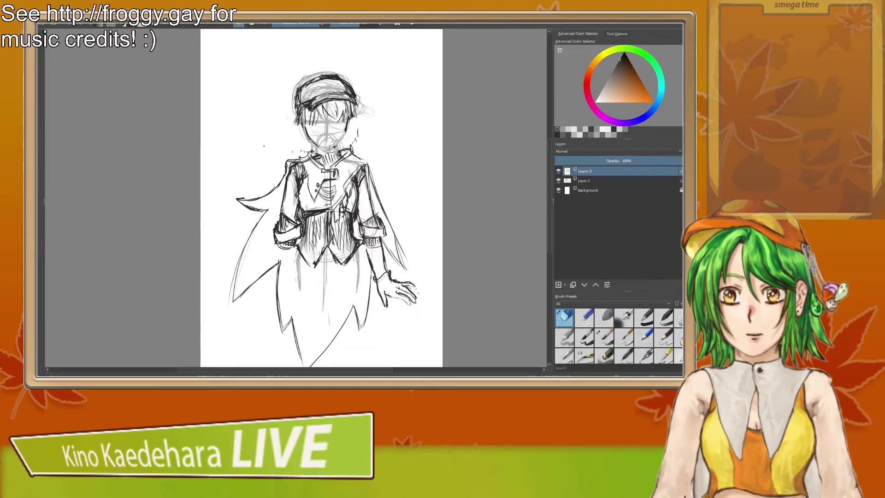
{"action": "key", "text": "e"}
{"action": "left_click_drag", "start_coordinate": [347, 128], "coordinate": [337, 148]}
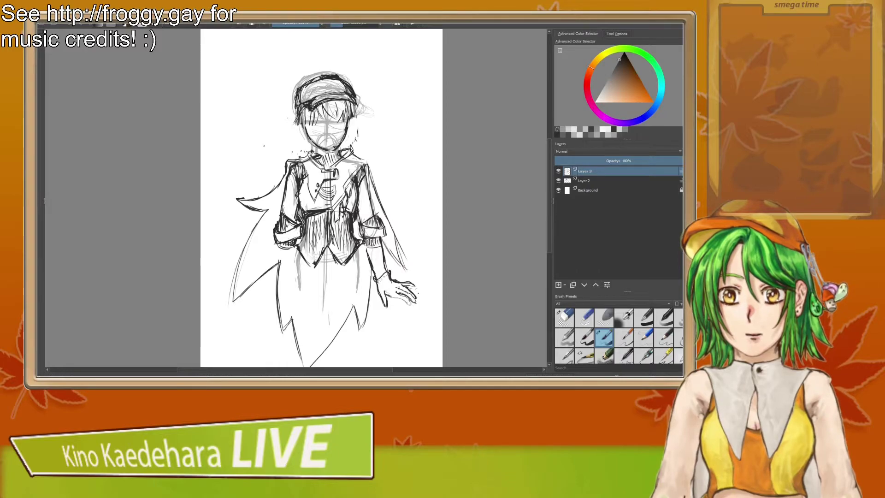
{"action": "key", "text": "e"}
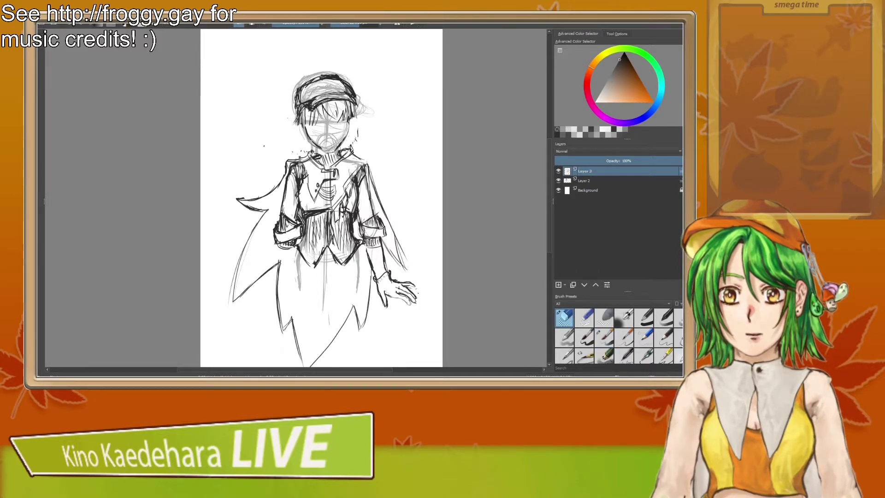
{"action": "key", "text": "e"}
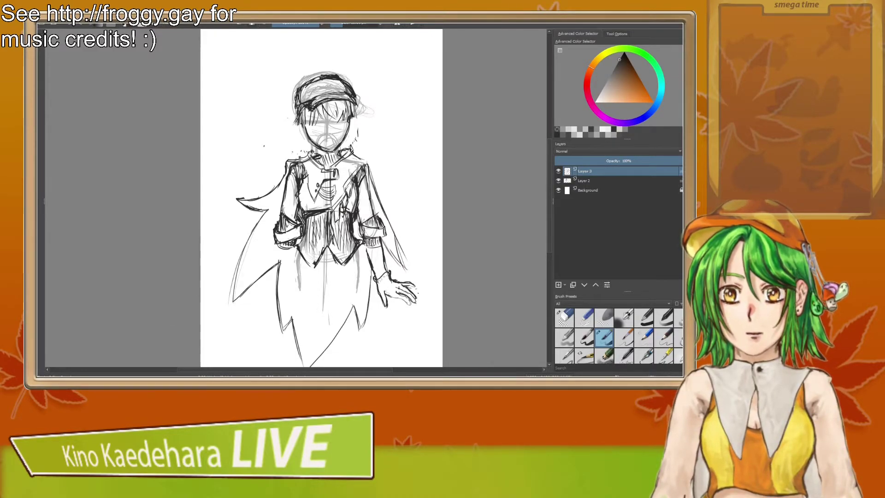
{"action": "key", "text": "m"}
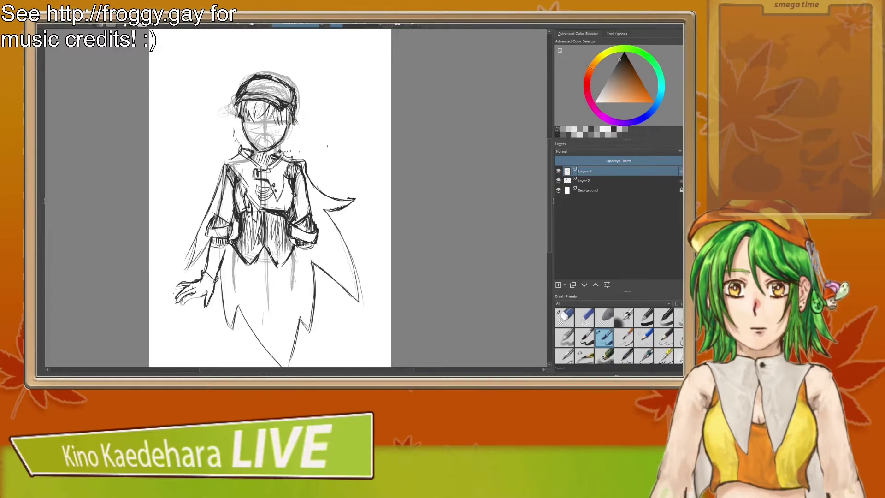
{"action": "key", "text": "m"}
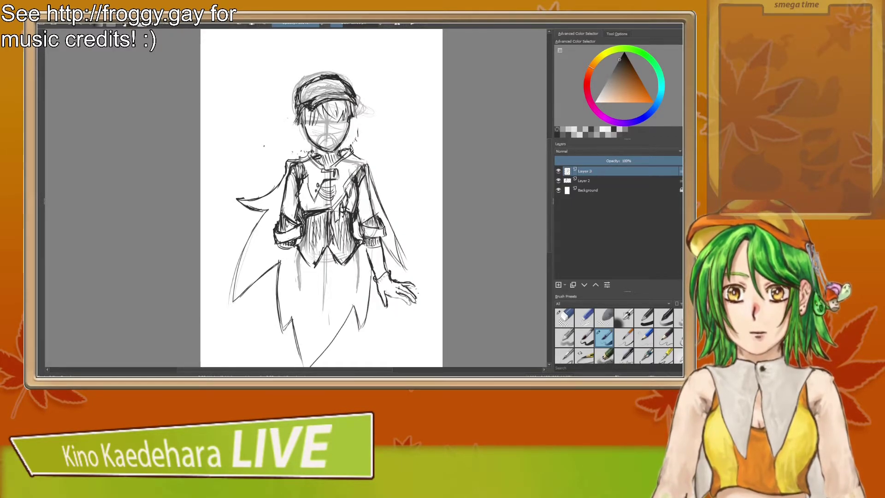
Step: Erase the dark hatching on the neck under the chin and restroke it more lightly, checking the mirrored view
{"action": "key", "text": "slash"}
{"action": "key", "text": "m"}
{"action": "key", "text": "m"}
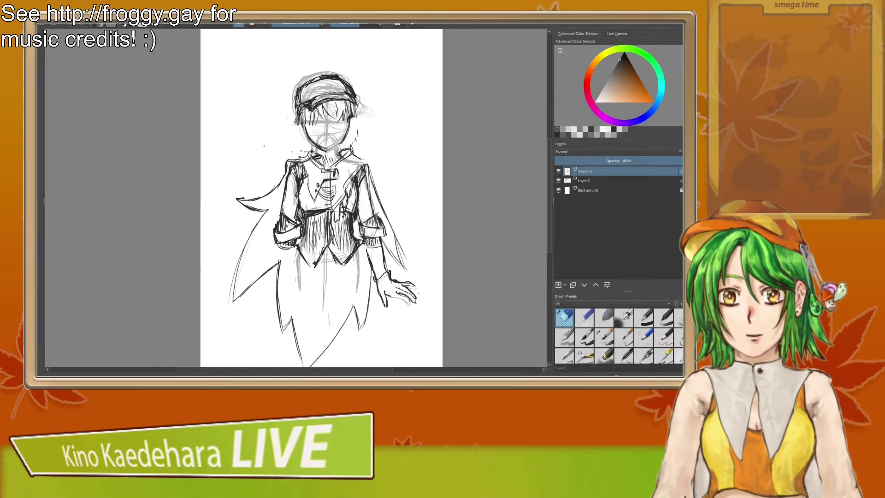
{"action": "key", "text": "e"}
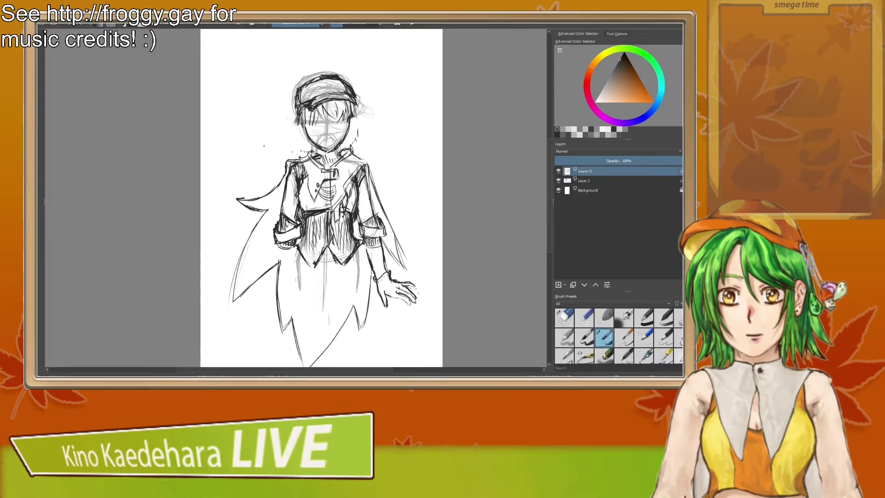
{"action": "key", "text": "m"}
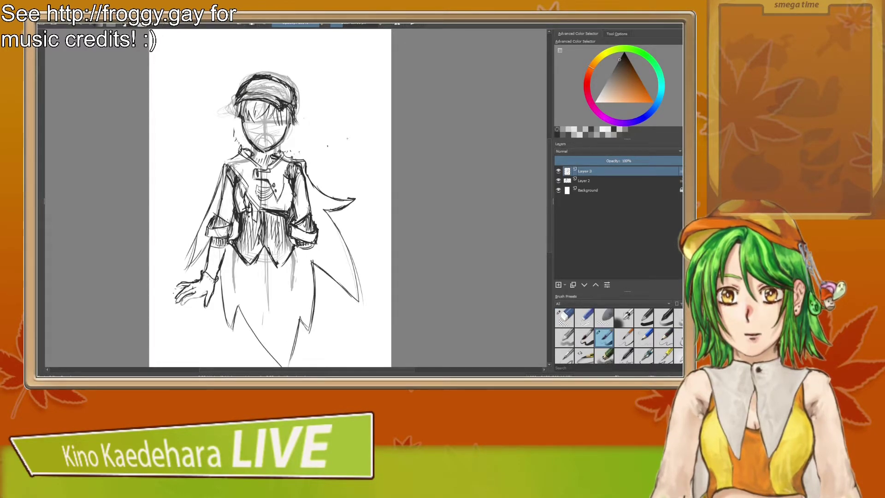
{"action": "key", "text": "m"}
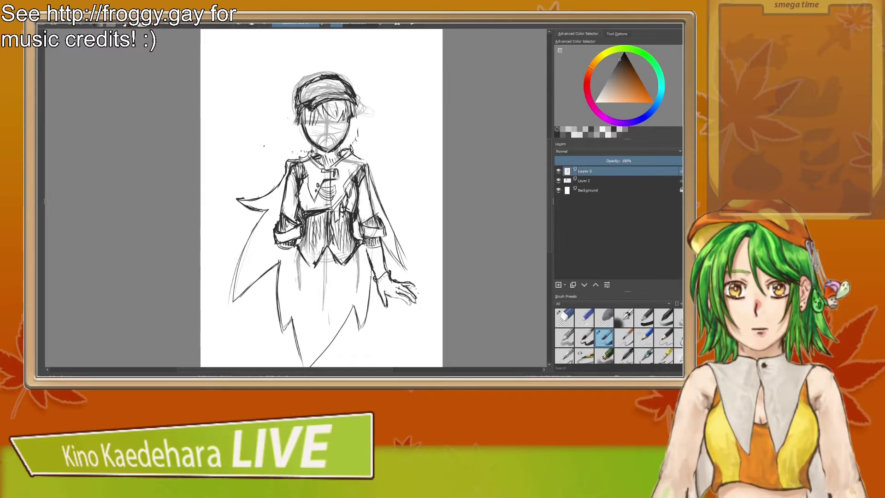
Step: Erase and redraw the crown outline of the cap with thinner, rounder dark strokes
{"action": "key", "text": "slash"}
{"action": "left_click_drag", "start_coordinate": [342, 76], "coordinate": [353, 92]}
{"action": "key", "text": "slash"}
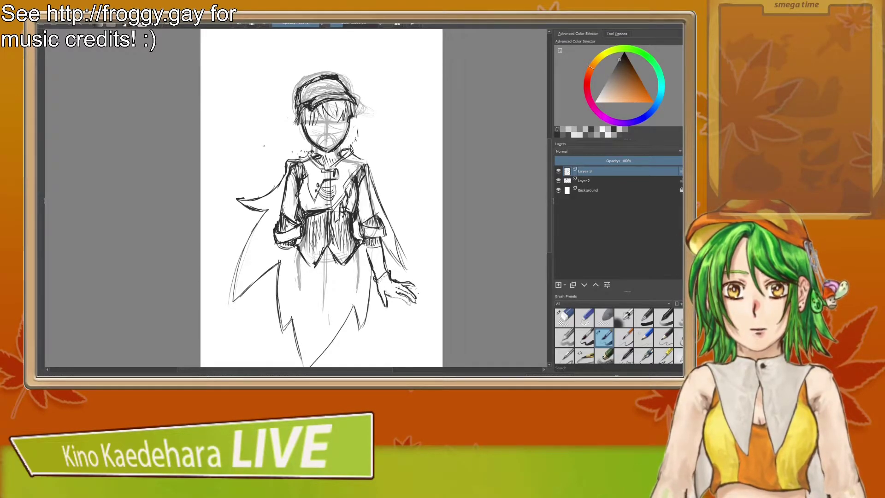
{"action": "key", "text": "slash"}
{"action": "left_click_drag", "start_coordinate": [321, 76], "coordinate": [349, 94]}
{"action": "key", "text": "slash"}
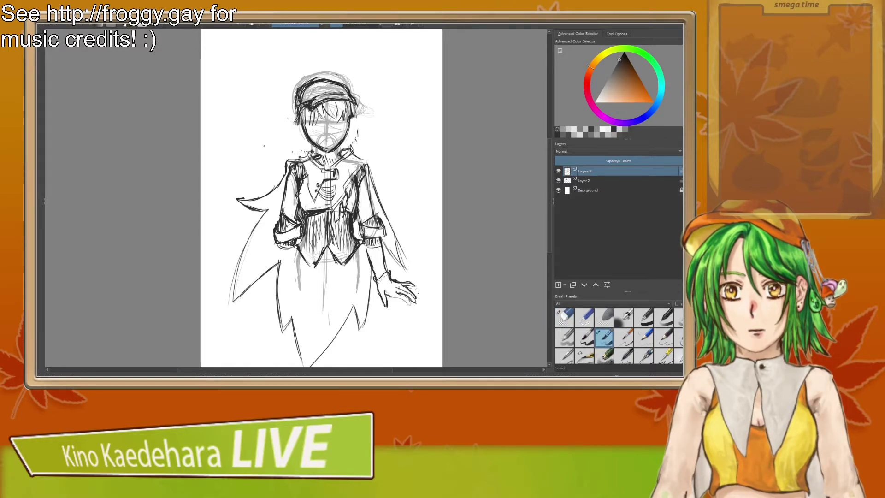
{"action": "key", "text": "slash"}
{"action": "key", "text": "slash"}
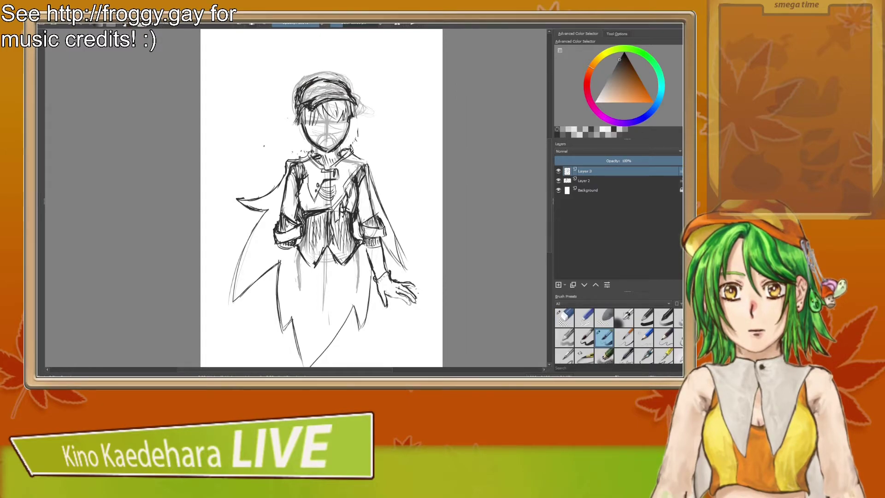
{"action": "key", "text": "slash"}
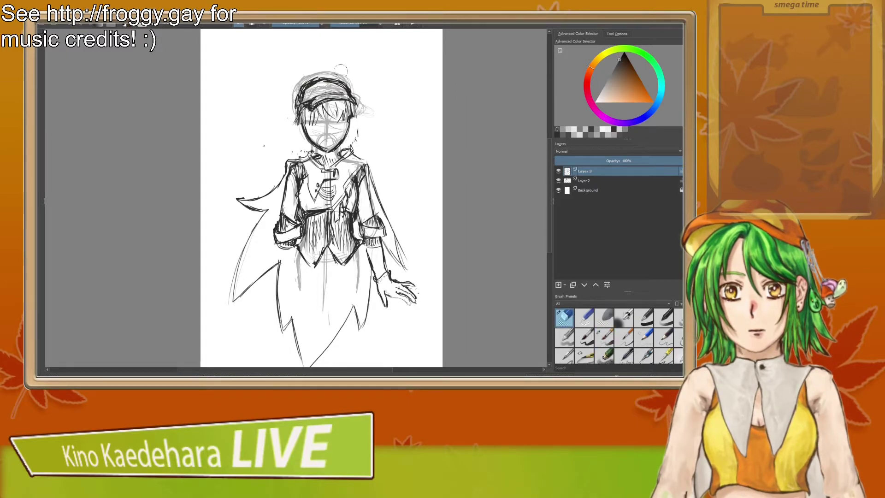
Step: Sketch short eye lines under the fringe and a small straight mouth above the chin
{"action": "key", "text": "slash"}
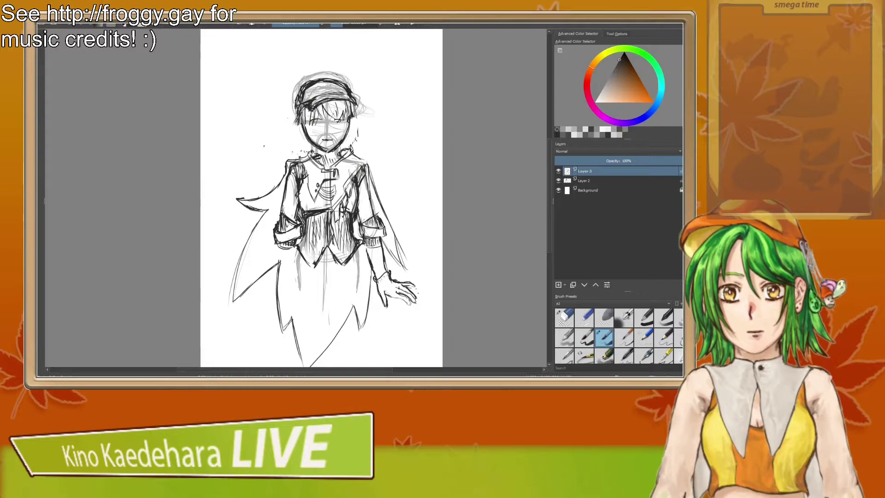
{"action": "scroll", "coordinate": [294, 184], "scroll_direction": "up", "scroll_amount": 1}
{"action": "left_click_drag", "start_coordinate": [294, 184], "coordinate": [316, 223]}
{"action": "scroll", "coordinate": [357, 154], "scroll_direction": "up", "scroll_amount": 1}
{"action": "left_click_drag", "start_coordinate": [357, 153], "coordinate": [359, 223]}
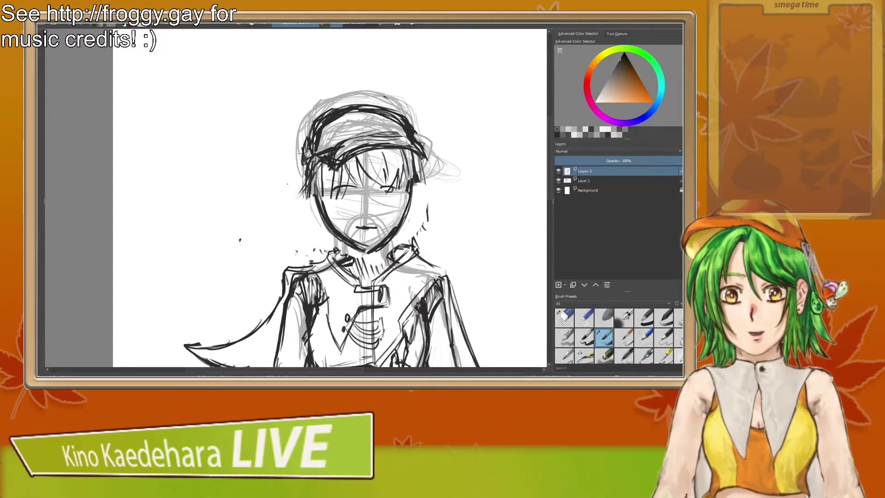
Step: Erase the mouth and the rough eye lines, and draw curved upper eyelids on both sides of the face
{"action": "key", "text": "/"}
{"action": "mouse_move", "coordinate": [346, 199]}
{"action": "left_mouse_down"}
{"action": "mouse_move", "coordinate": [336, 194]}
{"action": "mouse_move", "coordinate": [345, 193]}
{"action": "left_mouse_up"}
{"action": "left_click_drag", "start_coordinate": [359, 226], "coordinate": [375, 225]}
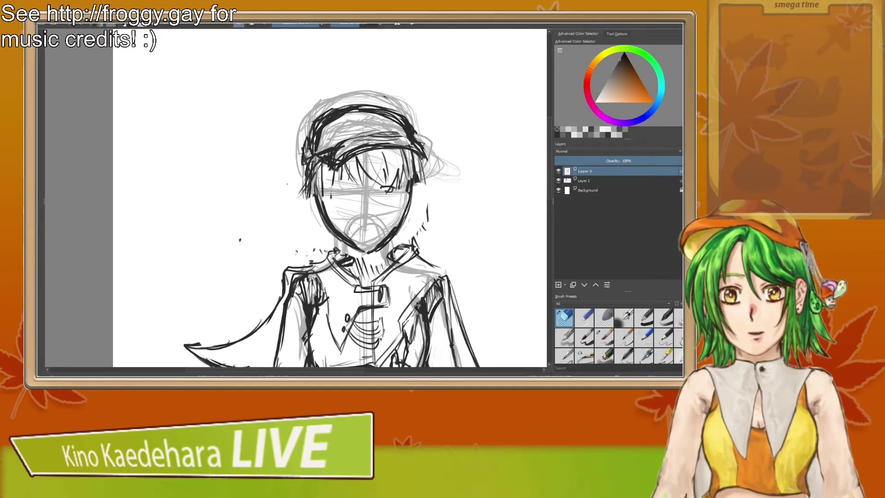
{"action": "left_click_drag", "start_coordinate": [386, 197], "coordinate": [391, 192]}
{"action": "key", "text": "/"}
{"action": "left_click_drag", "start_coordinate": [334, 187], "coordinate": [394, 183]}
{"action": "left_click_drag", "start_coordinate": [379, 184], "coordinate": [396, 183]}
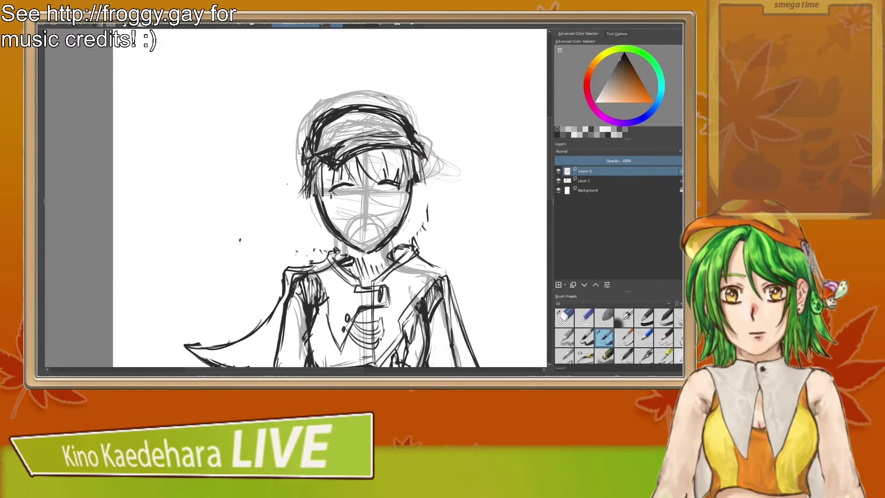
Step: Erase the dark crown of the cap, the hair at the temples and the eyelid lines
{"action": "scroll", "coordinate": [400, 174], "scroll_direction": "down", "scroll_amount": 2}
{"action": "left_click_drag", "start_coordinate": [450, 183], "coordinate": [429, 175]}
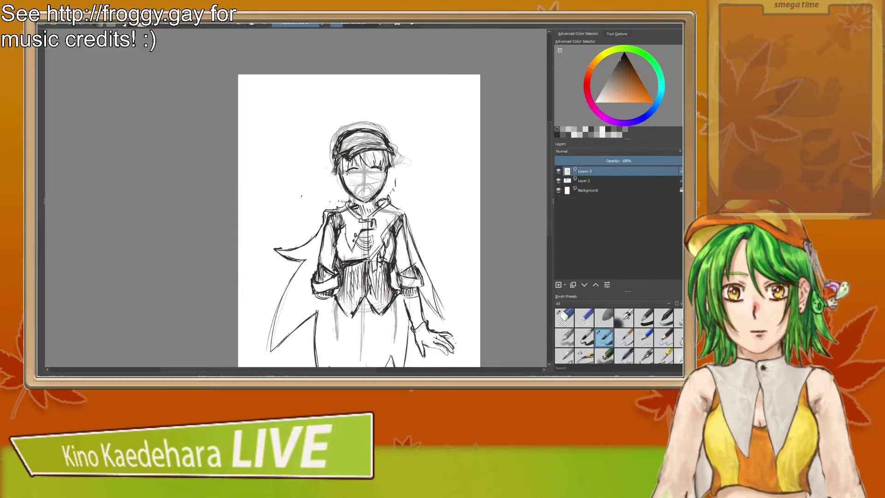
{"action": "mouse_move", "coordinate": [349, 130]}
{"action": "left_mouse_down"}
{"action": "mouse_move", "coordinate": [379, 130]}
{"action": "mouse_move", "coordinate": [341, 139]}
{"action": "mouse_move", "coordinate": [382, 132]}
{"action": "mouse_move", "coordinate": [386, 140]}
{"action": "mouse_move", "coordinate": [333, 148]}
{"action": "left_mouse_up"}
{"action": "key", "text": "slash"}
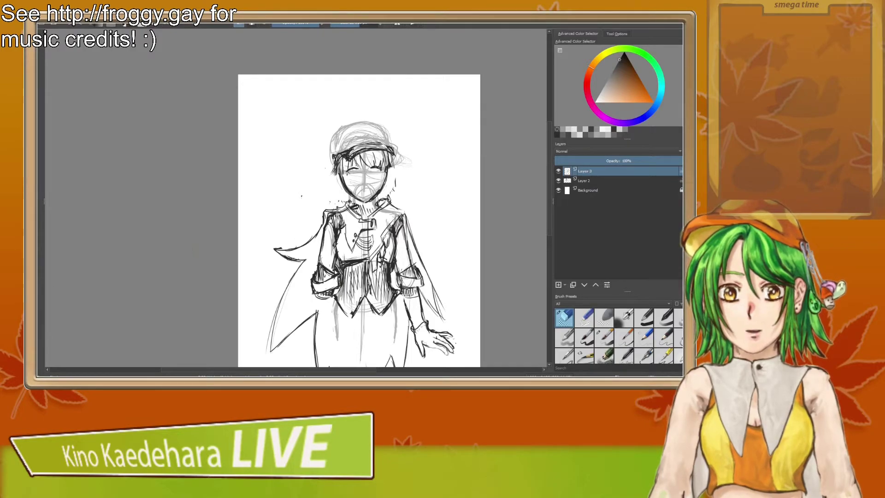
{"action": "mouse_move", "coordinate": [339, 150]}
{"action": "left_mouse_down"}
{"action": "mouse_move", "coordinate": [377, 173]}
{"action": "mouse_move", "coordinate": [356, 165]}
{"action": "mouse_move", "coordinate": [357, 175]}
{"action": "mouse_move", "coordinate": [377, 180]}
{"action": "left_mouse_up"}
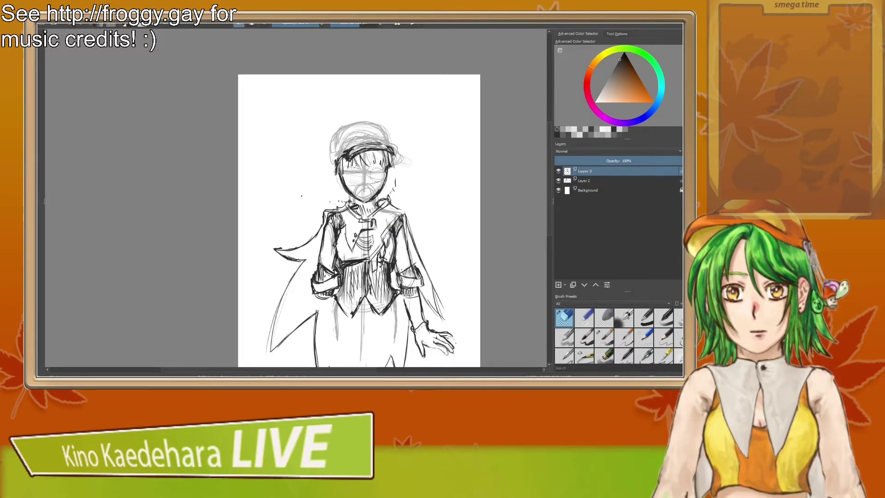
Step: Draw extra fringe strands on the forehead and a long hair lock beside the lowered-hand cheek
{"action": "key", "text": "slash"}
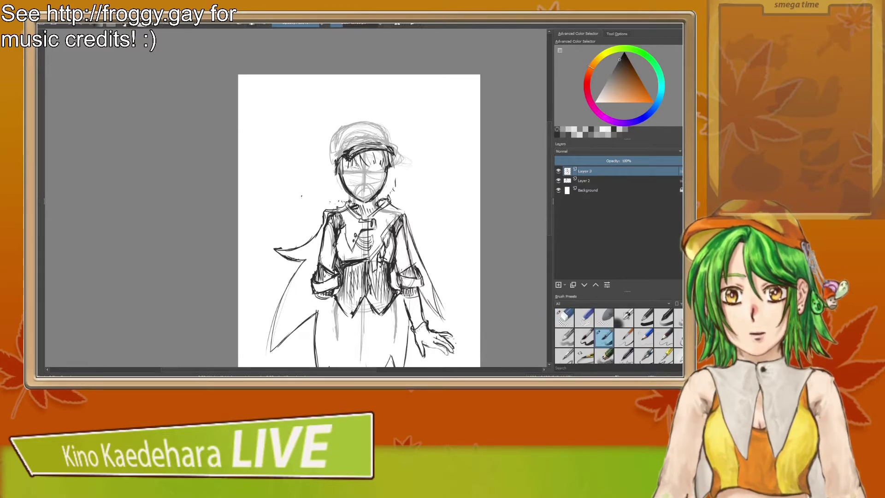
{"action": "left_click_drag", "start_coordinate": [359, 157], "coordinate": [369, 168]}
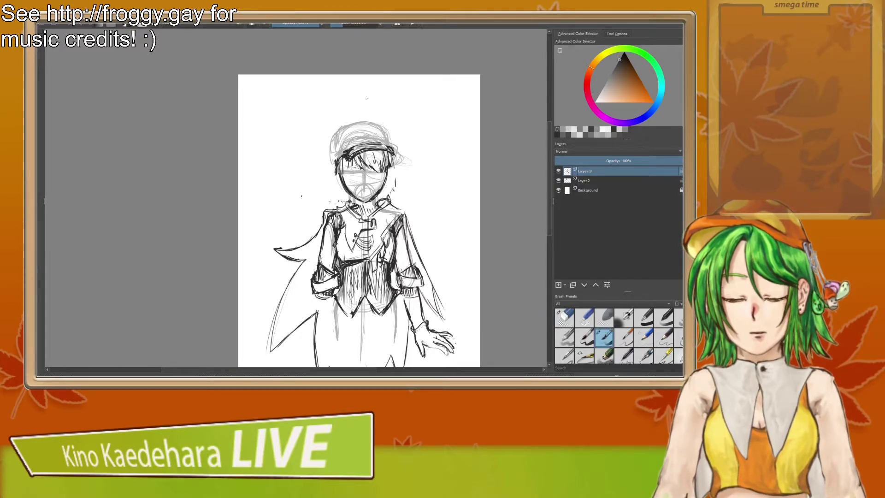
{"action": "mouse_move", "coordinate": [392, 159]}
{"action": "left_mouse_down"}
{"action": "mouse_move", "coordinate": [392, 191]}
{"action": "mouse_move", "coordinate": [378, 190]}
{"action": "left_mouse_up"}
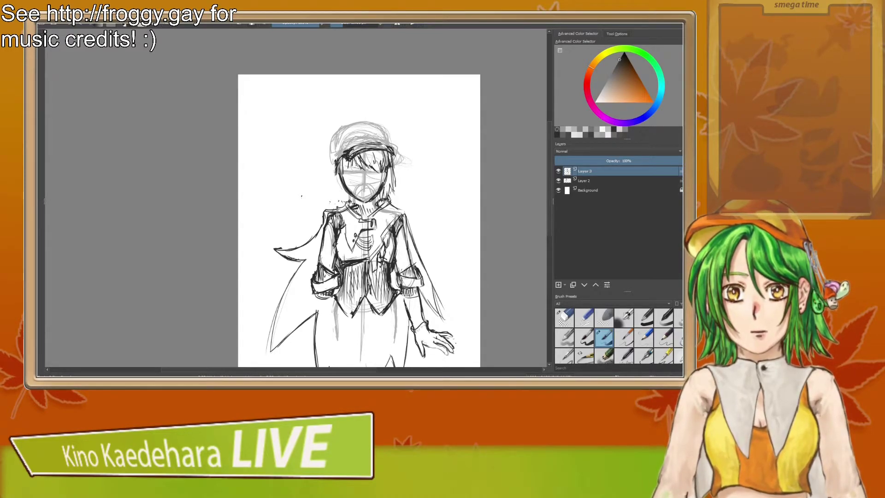
Step: Erase the dark cap brim and old fringe, and draw sweeping bangs across the forehead
{"action": "key", "text": "slash"}
{"action": "mouse_move", "coordinate": [351, 160]}
{"action": "left_mouse_down"}
{"action": "mouse_move", "coordinate": [388, 148]}
{"action": "mouse_move", "coordinate": [362, 168]}
{"action": "mouse_move", "coordinate": [382, 161]}
{"action": "mouse_move", "coordinate": [365, 165]}
{"action": "mouse_move", "coordinate": [377, 166]}
{"action": "left_mouse_up"}
{"action": "key", "text": "slash"}
{"action": "key", "text": "slash"}
{"action": "key", "text": "slash"}
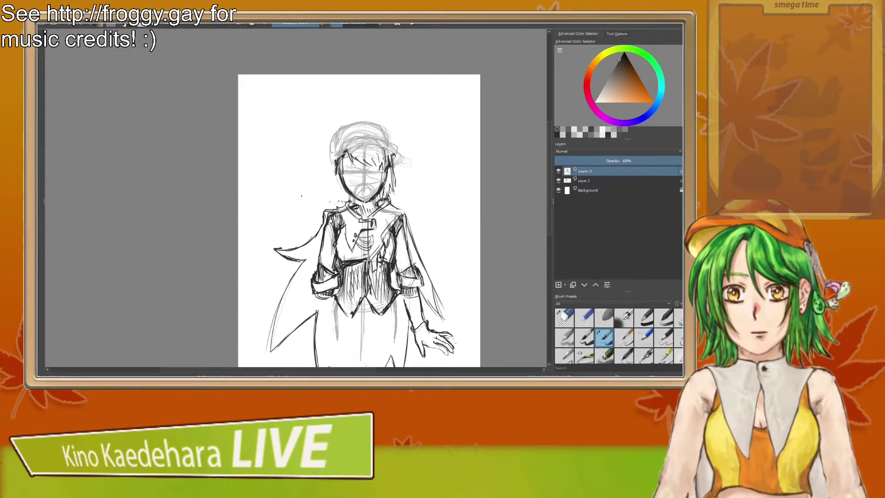
{"action": "left_click_drag", "start_coordinate": [362, 161], "coordinate": [375, 169]}
{"action": "left_click_drag", "start_coordinate": [359, 151], "coordinate": [375, 165]}
{"action": "left_click_drag", "start_coordinate": [371, 149], "coordinate": [378, 161]}
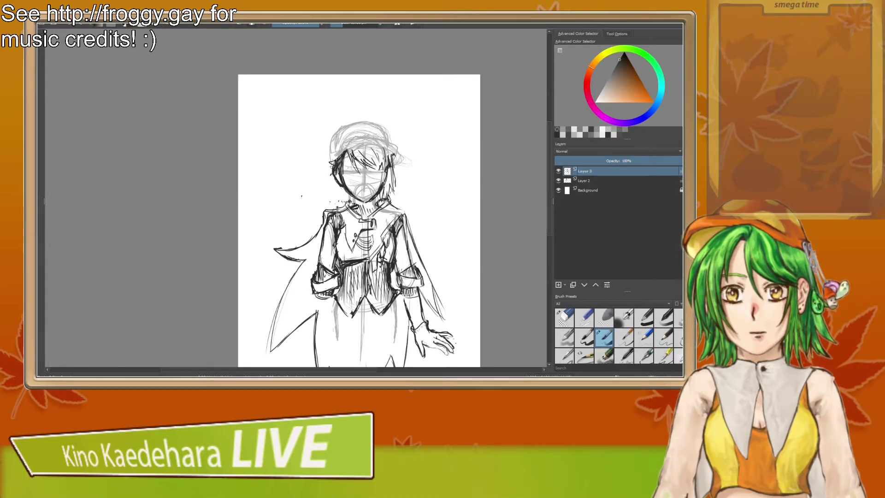
Step: Erase the cape-side hair and face edge, and redraw them with an ear and jagged strands down to the collar
{"action": "key", "text": "slash"}
{"action": "mouse_move", "coordinate": [330, 159]}
{"action": "left_mouse_down"}
{"action": "mouse_move", "coordinate": [341, 164]}
{"action": "mouse_move", "coordinate": [344, 154]}
{"action": "mouse_move", "coordinate": [337, 187]}
{"action": "left_mouse_up"}
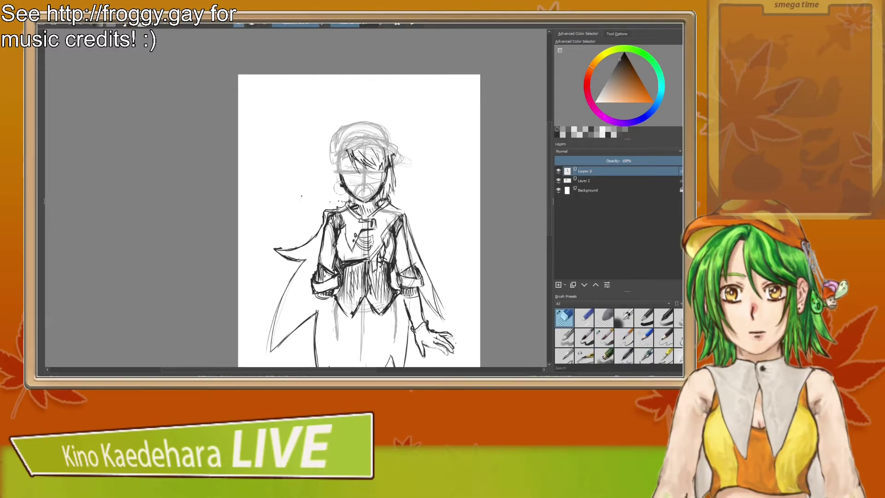
{"action": "key", "text": "slash"}
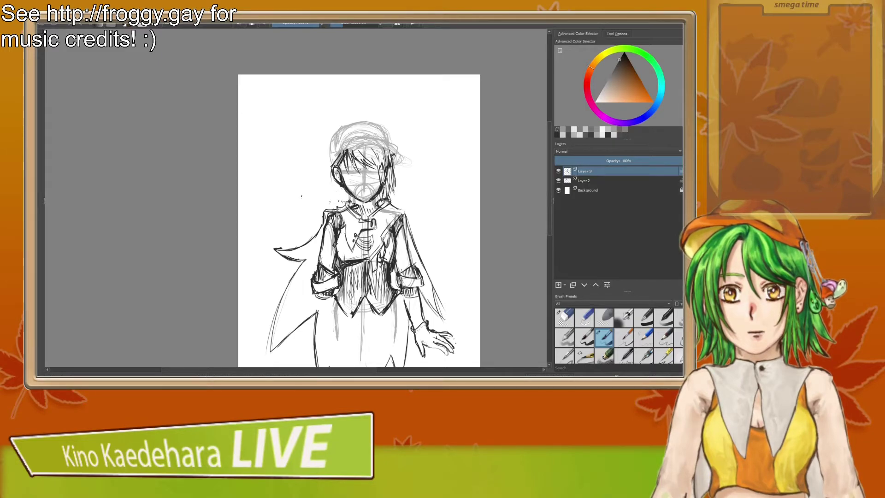
{"action": "mouse_move", "coordinate": [332, 152]}
{"action": "left_mouse_down"}
{"action": "mouse_move", "coordinate": [323, 182]}
{"action": "mouse_move", "coordinate": [335, 201]}
{"action": "left_mouse_up"}
{"action": "left_click_drag", "start_coordinate": [338, 196], "coordinate": [343, 202]}
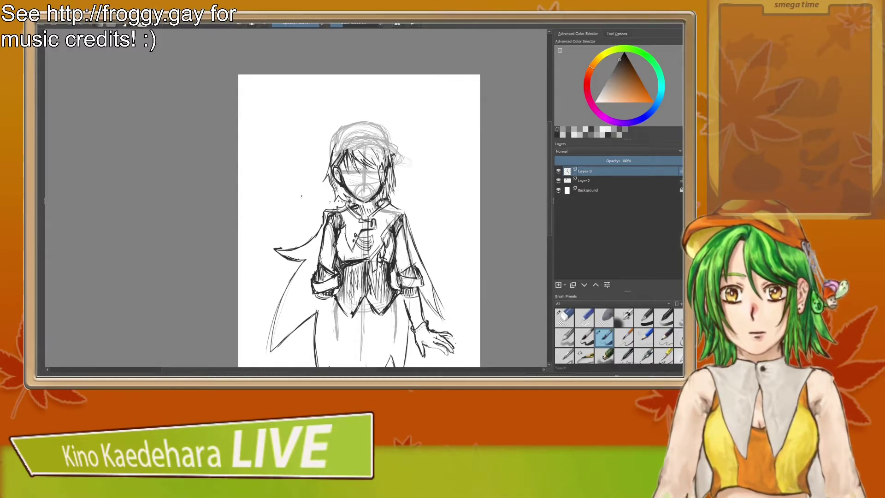
Step: Outline the rounded top of the hair in dark strokes, with a flicked cape-side strand and a tuft on top
{"action": "left_click_drag", "start_coordinate": [333, 146], "coordinate": [328, 166]}
{"action": "mouse_move", "coordinate": [349, 131]}
{"action": "left_mouse_down"}
{"action": "mouse_move", "coordinate": [323, 162]}
{"action": "mouse_move", "coordinate": [366, 117]}
{"action": "left_mouse_up"}
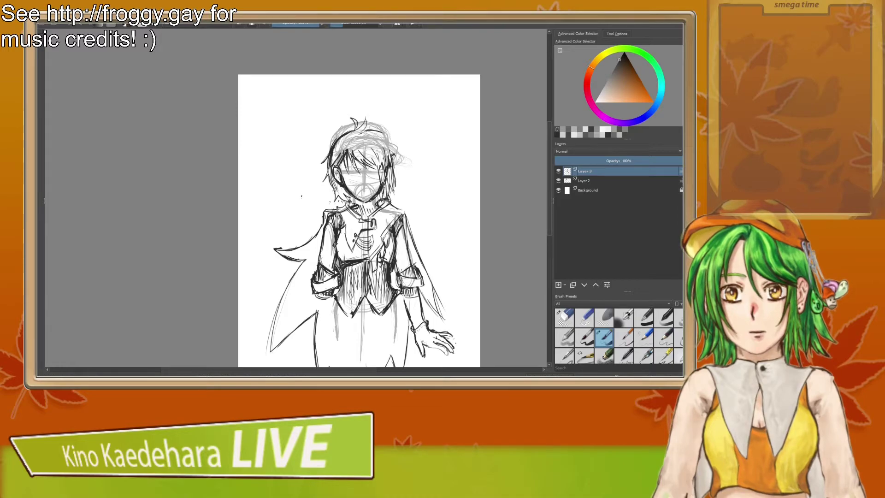
{"action": "left_click_drag", "start_coordinate": [370, 131], "coordinate": [390, 156]}
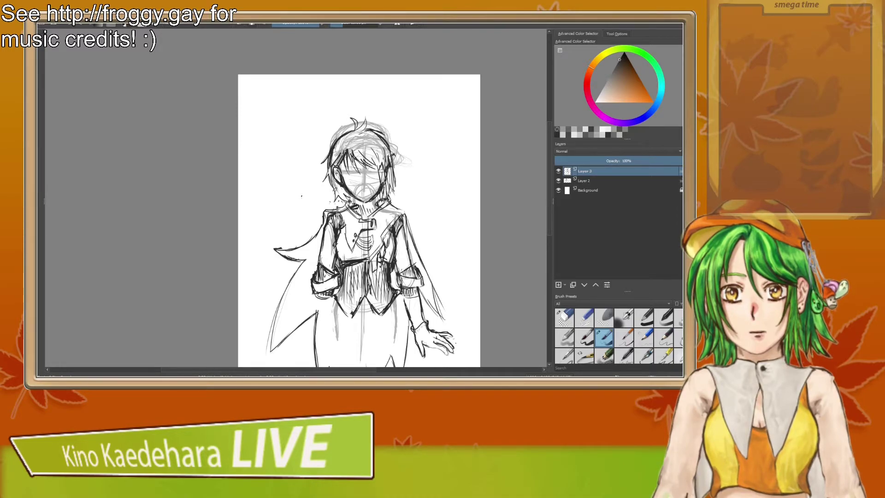
Step: Erase the tuft on top of the head and redraw it as a larger curved cowlick
{"action": "key", "text": "slash"}
{"action": "mouse_move", "coordinate": [377, 126]}
{"action": "left_mouse_down"}
{"action": "mouse_move", "coordinate": [388, 138]}
{"action": "mouse_move", "coordinate": [344, 127]}
{"action": "left_mouse_up"}
{"action": "key", "text": "slash"}
{"action": "key", "text": "slash"}
{"action": "key", "text": "slash"}
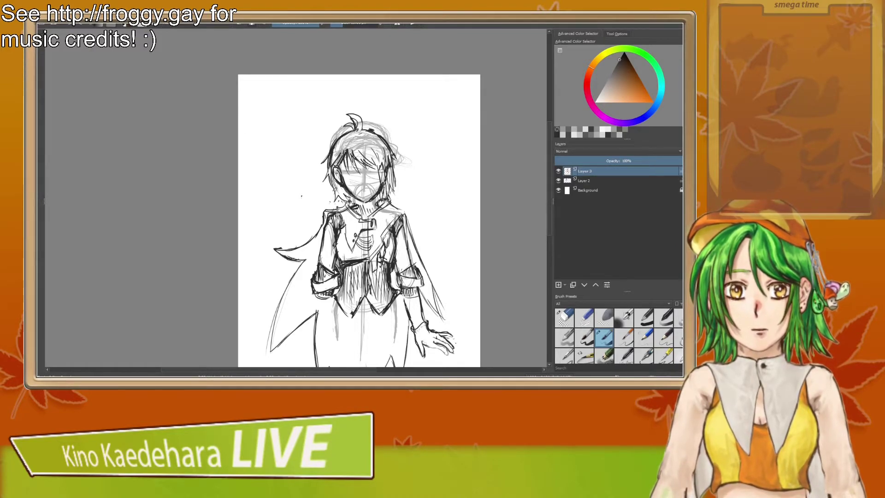
Step: Examine the character's proportions and hair silhouette by repeatedly comparing the mirrored and normal canvas views
{"action": "key", "text": "m"}
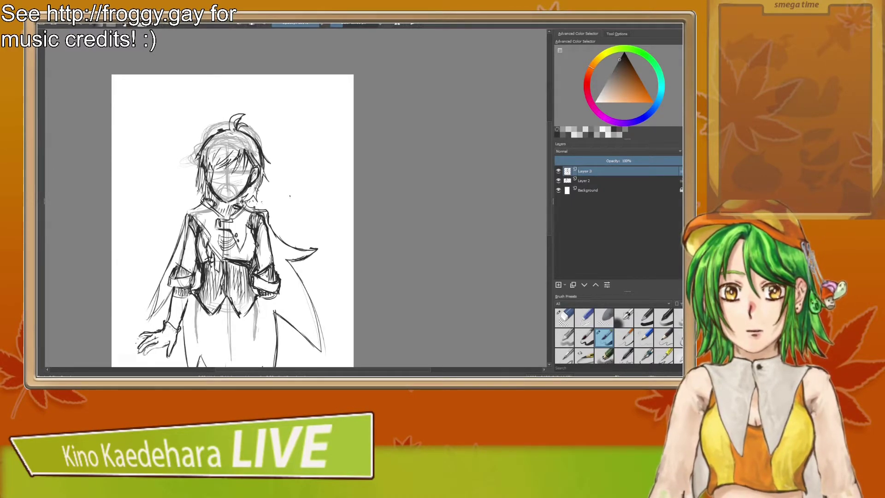
{"action": "left_click_drag", "start_coordinate": [384, 126], "coordinate": [475, 114]}
{"action": "key", "text": "m"}
{"action": "key", "text": "m"}
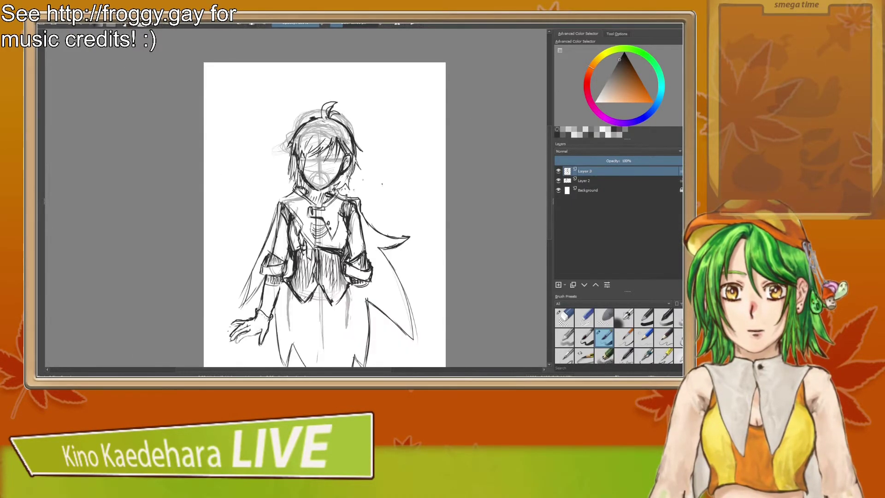
{"action": "left_click_drag", "start_coordinate": [439, 253], "coordinate": [464, 247]}
{"action": "key", "text": "m"}
{"action": "key", "text": "m"}
{"action": "left_click_drag", "start_coordinate": [367, 187], "coordinate": [334, 193]}
{"action": "key", "text": "m"}
{"action": "key", "text": "m"}
{"action": "key", "text": "m"}
{"action": "key", "text": "m"}
{"action": "key", "text": "m"}
{"action": "key", "text": "m"}
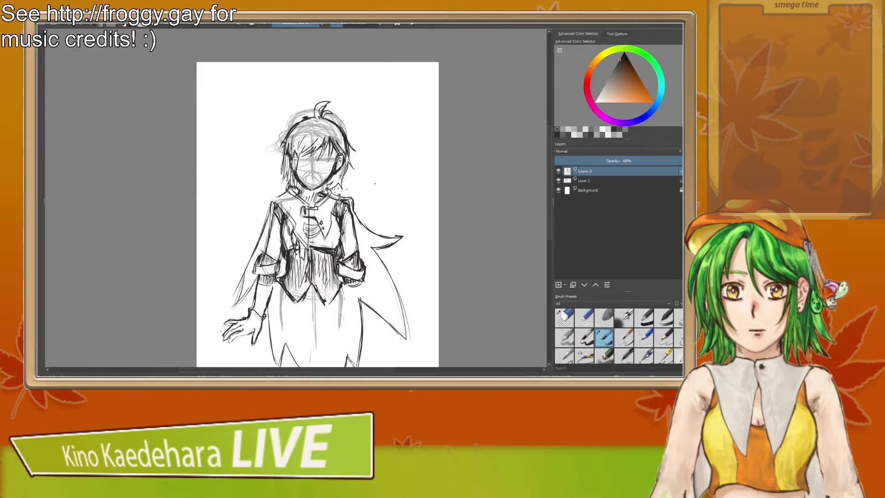
{"action": "key", "text": "m"}
{"action": "key", "text": "m"}
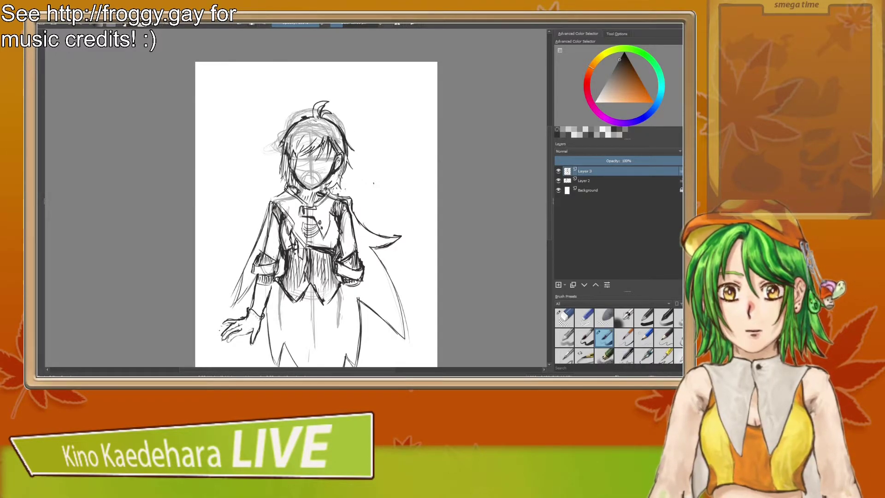
{"action": "key", "text": "m"}
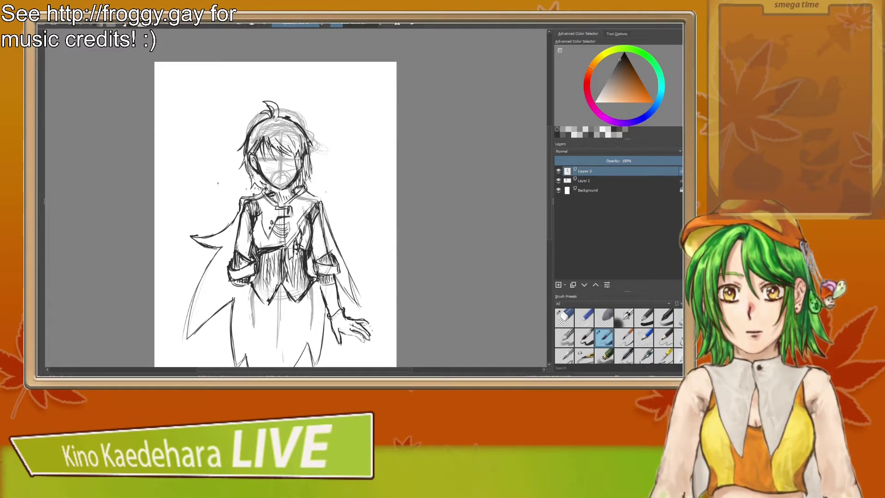
{"action": "key", "text": "m"}
Step: Erase the ear on the cape side of the head and redraw the adjoining face edge with a loose strand
{"action": "key", "text": "slash"}
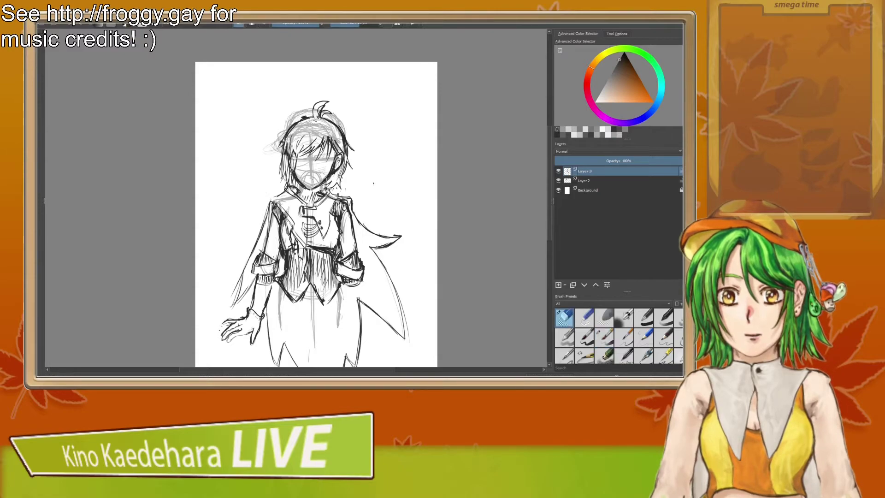
{"action": "key", "text": "slash"}
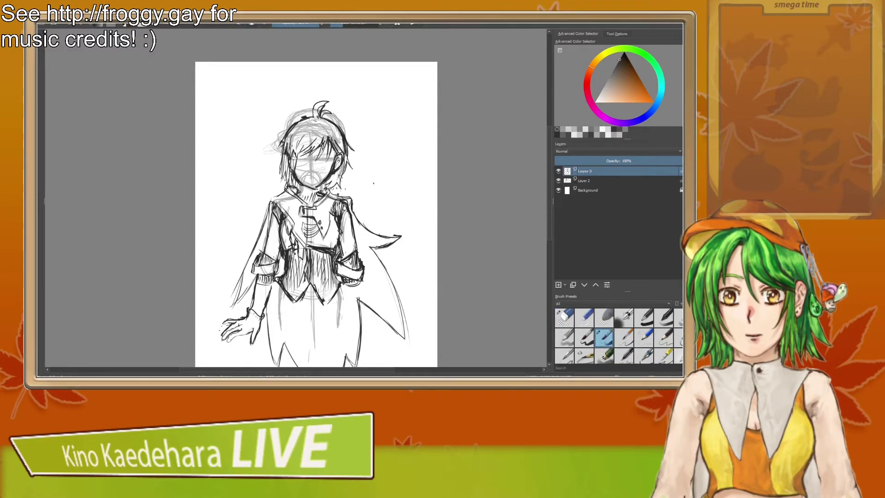
{"action": "key", "text": "e"}
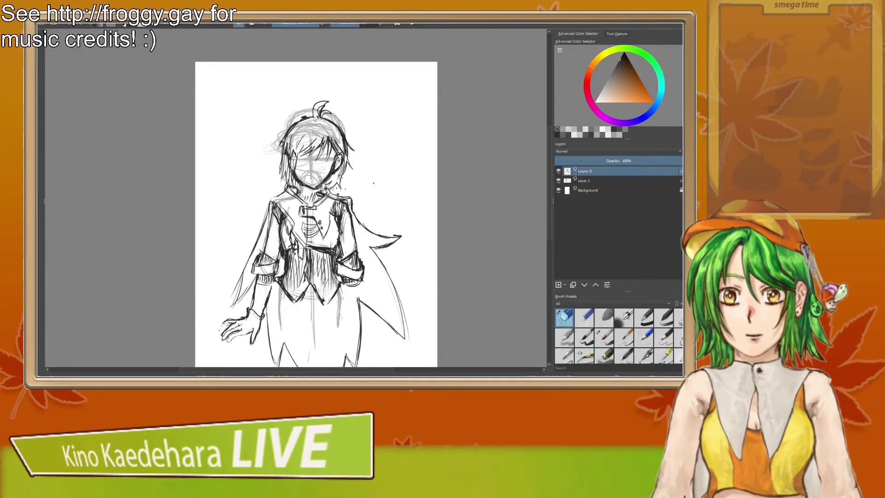
{"action": "key", "text": "e"}
{"action": "key", "text": "m"}
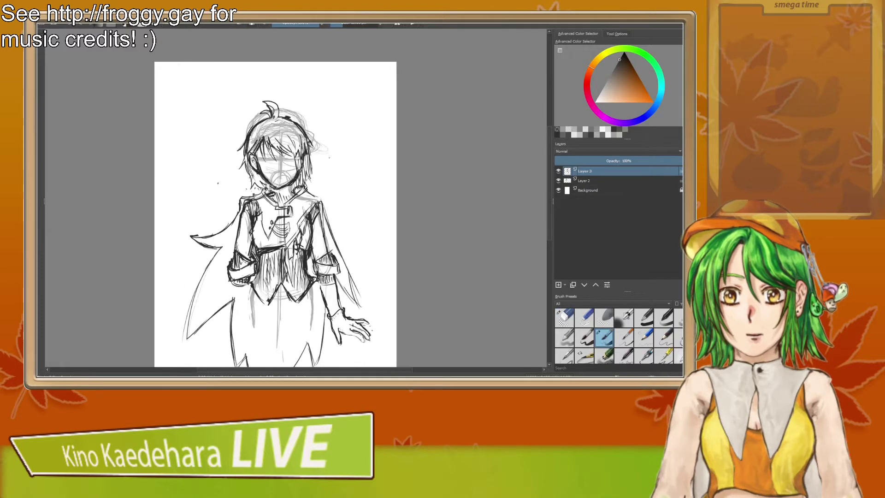
{"action": "key", "text": "m"}
{"action": "key", "text": "e"}
{"action": "key", "text": "e"}
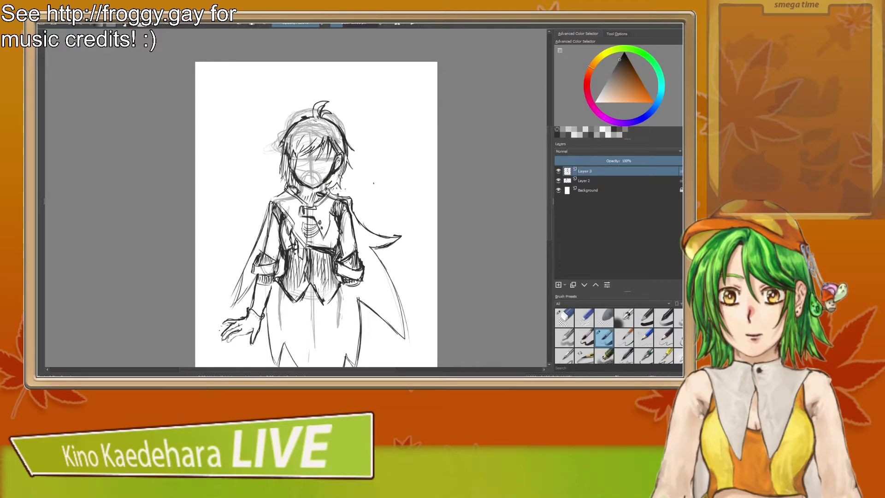
{"action": "key", "text": "e"}
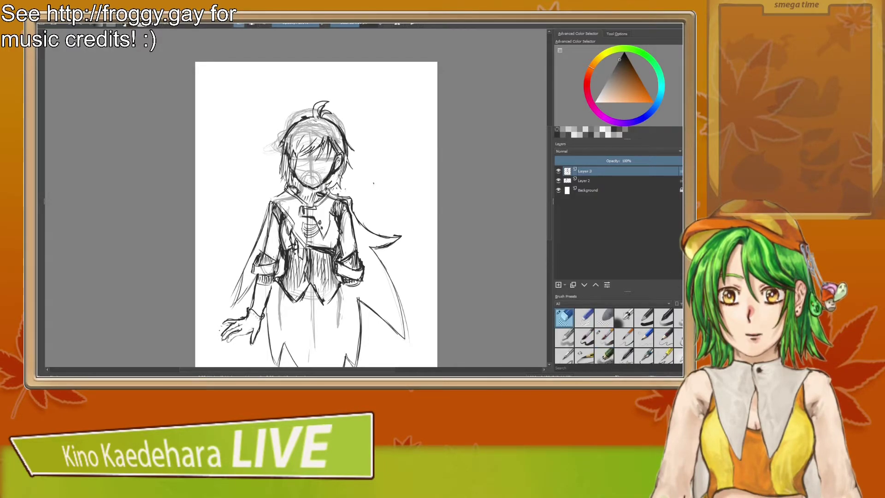
{"action": "key", "text": "m"}
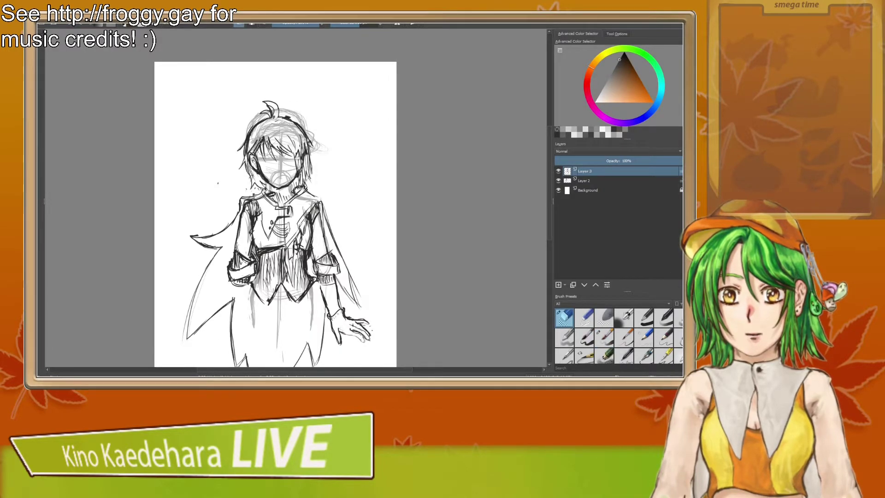
{"action": "key", "text": "m"}
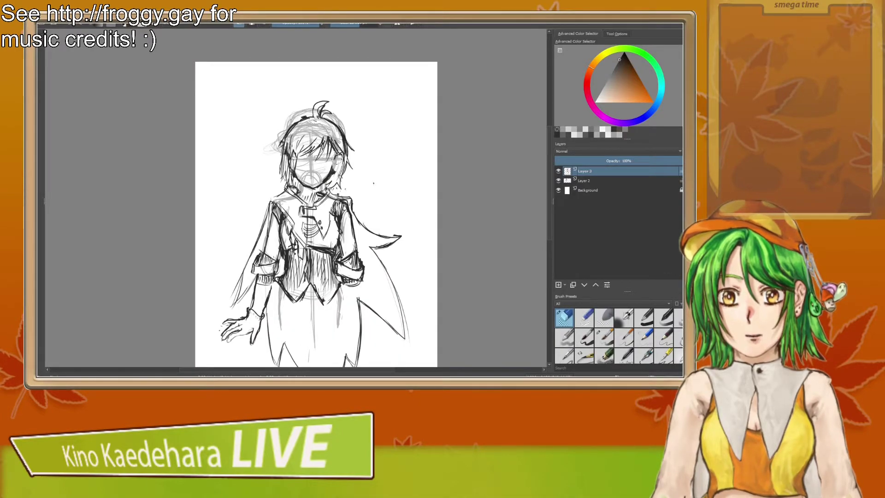
{"action": "key", "text": "e"}
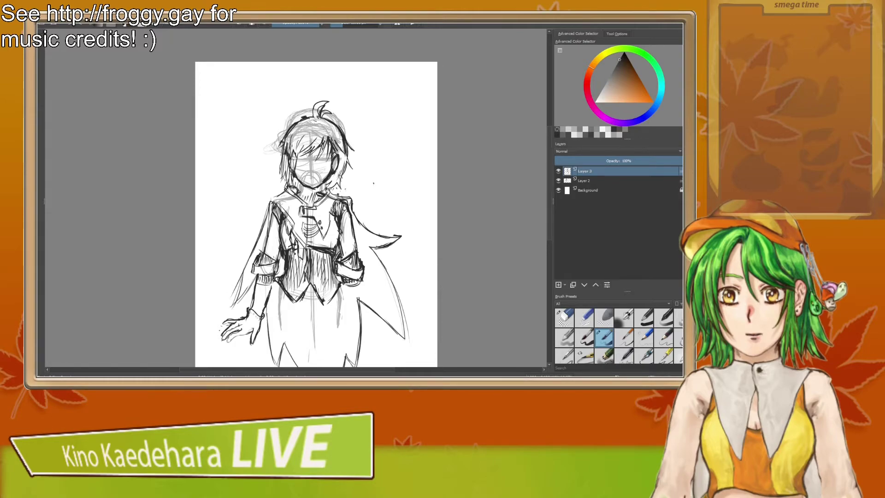
Step: Erase and redraw the cape-side cheek and jaw line, and add jagged hair strands beside the face
{"action": "key", "text": "m"}
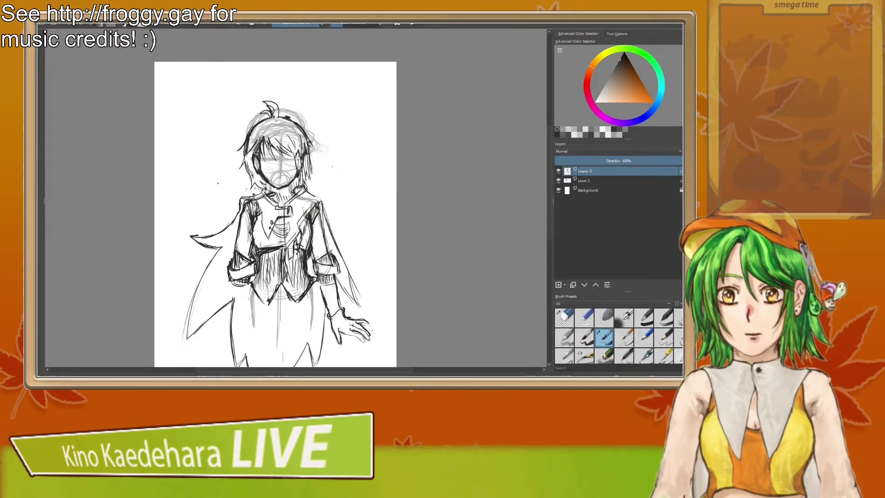
{"action": "key", "text": "m"}
{"action": "key", "text": "m"}
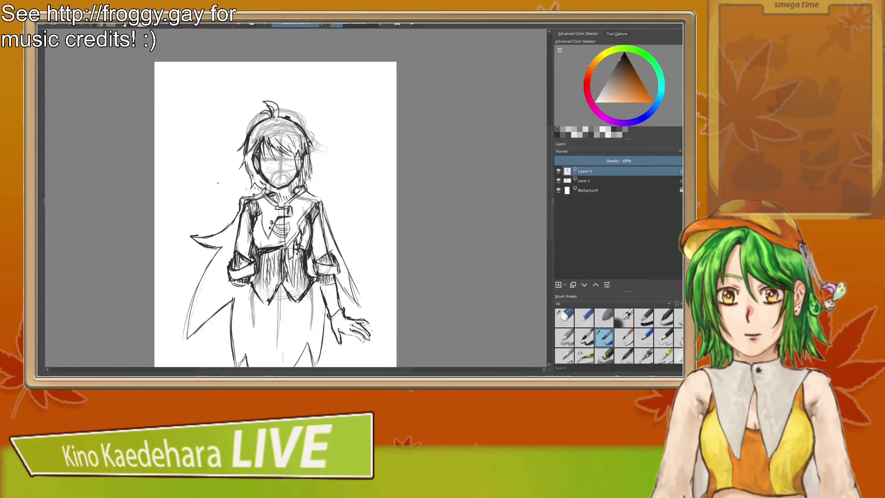
{"action": "key", "text": "m"}
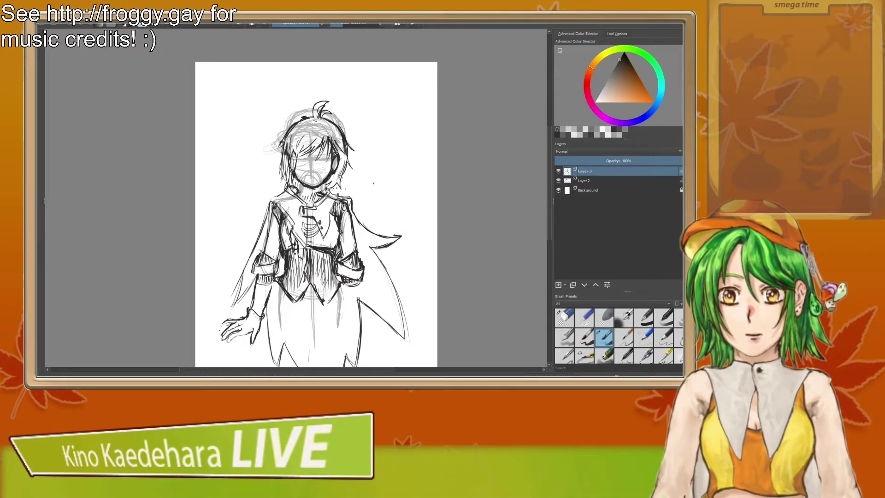
{"action": "key", "text": "/"}
{"action": "left_click_drag", "start_coordinate": [338, 155], "coordinate": [337, 163]}
{"action": "key", "text": "/"}
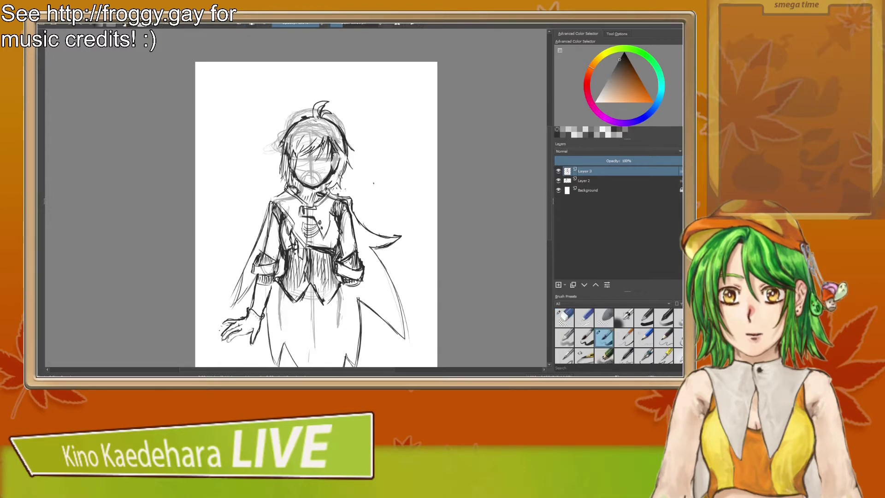
{"action": "key", "text": "/"}
{"action": "left_click_drag", "start_coordinate": [335, 164], "coordinate": [329, 177]}
{"action": "key", "text": "/"}
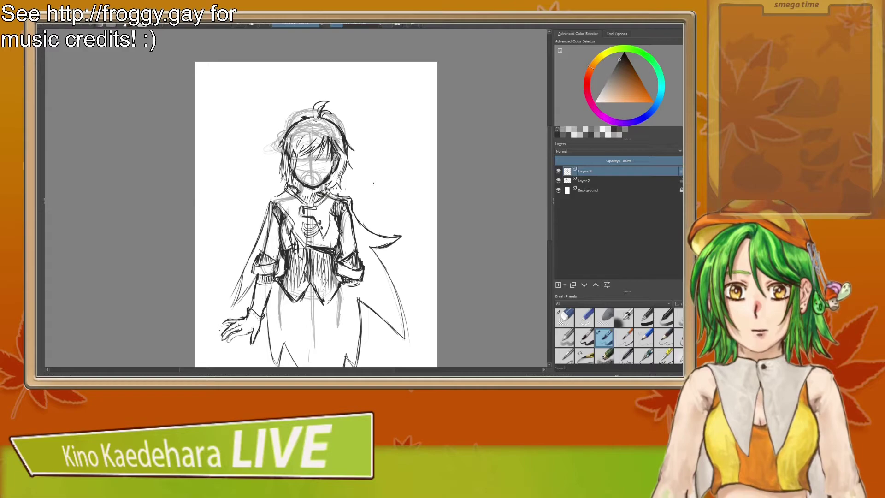
{"action": "key", "text": "m"}
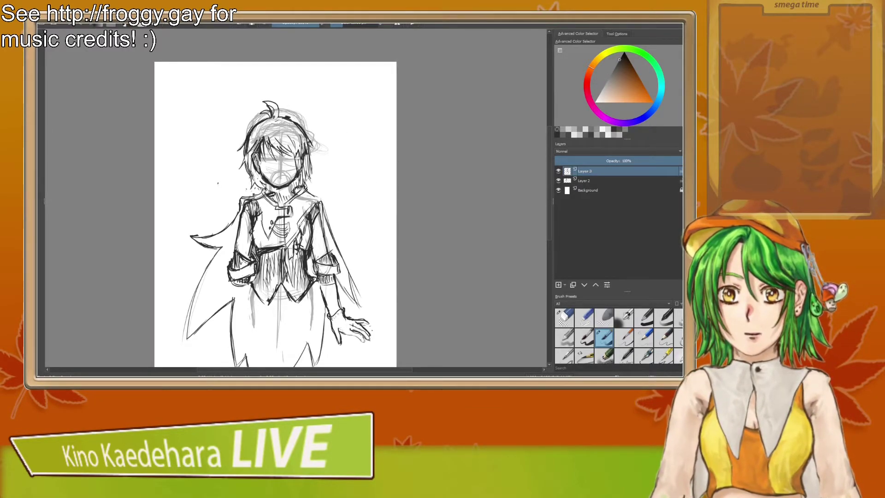
{"action": "left_click_drag", "start_coordinate": [253, 151], "coordinate": [249, 180]}
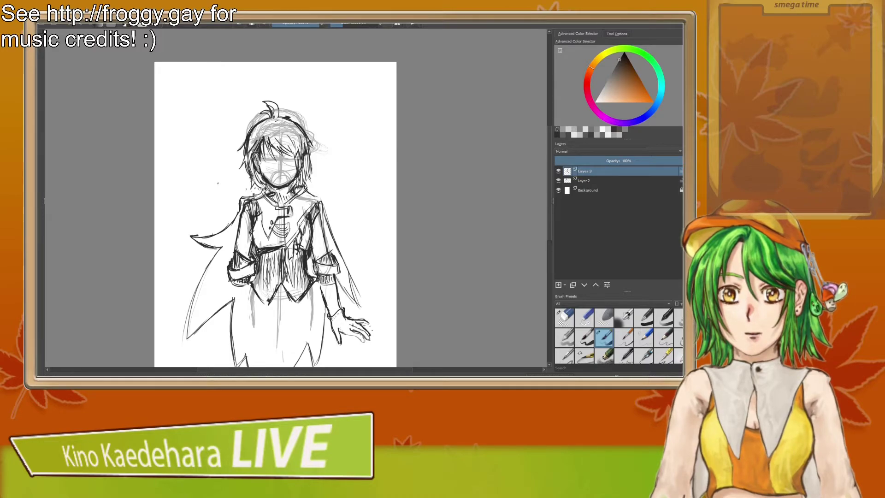
Step: Draw the eye under the long side of the bangs, erasing its iris and redrawing it in darker strokes
{"action": "key", "text": "m"}
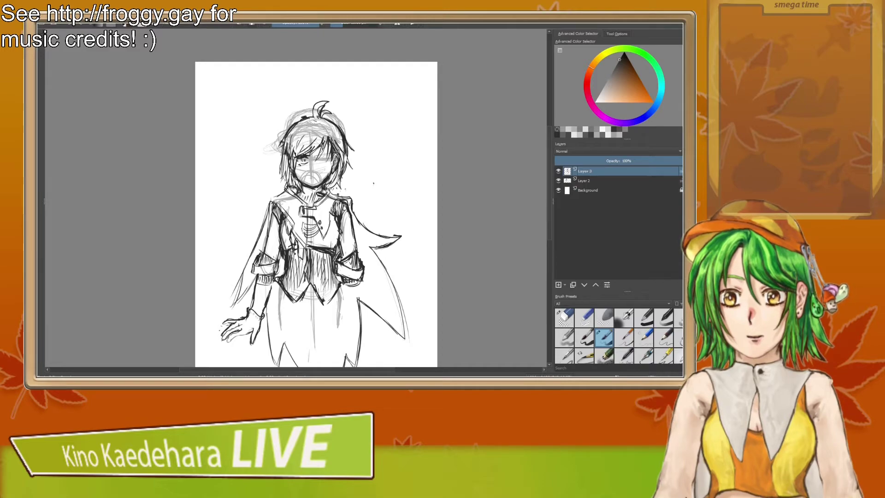
{"action": "key", "text": "/"}
{"action": "left_click_drag", "start_coordinate": [299, 164], "coordinate": [308, 161]}
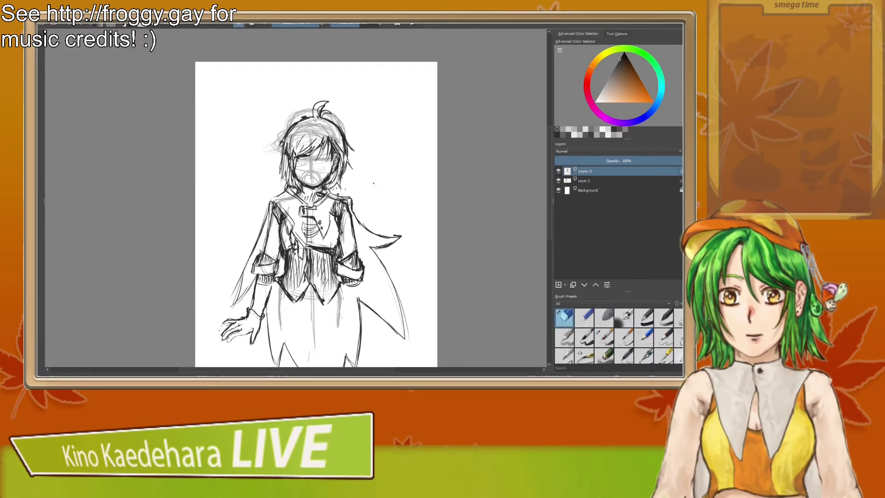
{"action": "key", "text": "e"}
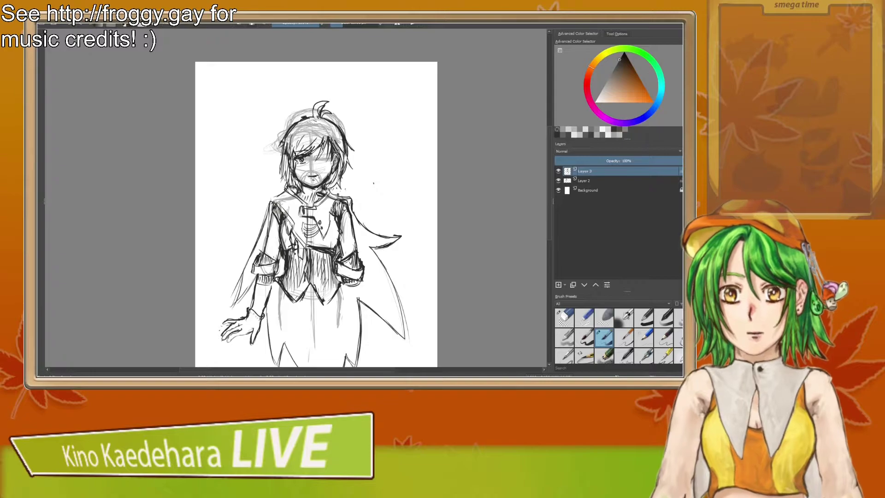
Step: Draw a short mouth line and sketch the upper lid of the cape-side eye
{"action": "left_click_drag", "start_coordinate": [309, 178], "coordinate": [318, 177]}
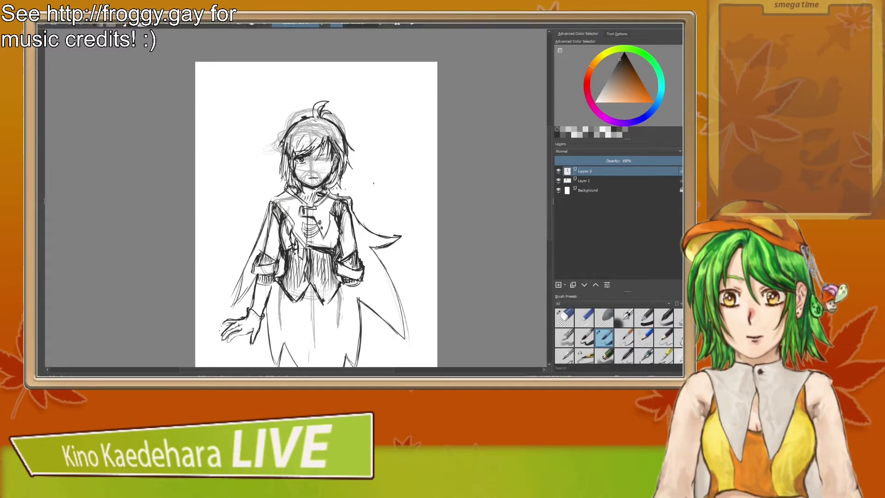
{"action": "left_click_drag", "start_coordinate": [319, 156], "coordinate": [327, 155]}
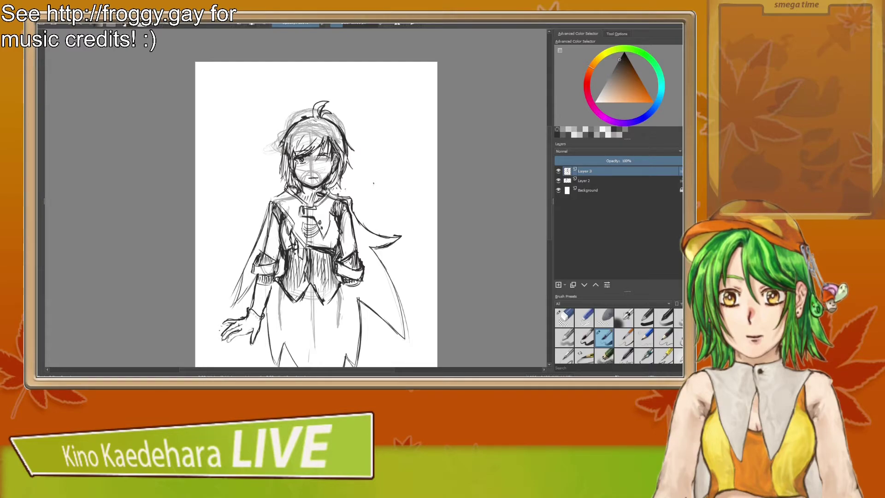
{"action": "key", "text": "m"}
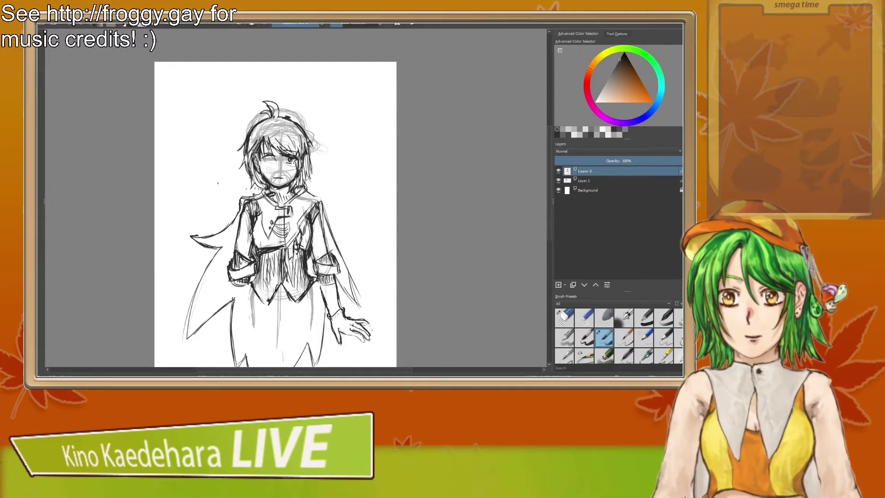
Step: Try small dark mouth shapes above the chin, erasing them and comparing them in the mirrored view
{"action": "key", "text": "e"}
{"action": "left_click_drag", "start_coordinate": [273, 177], "coordinate": [284, 177]}
{"action": "key", "text": "slash"}
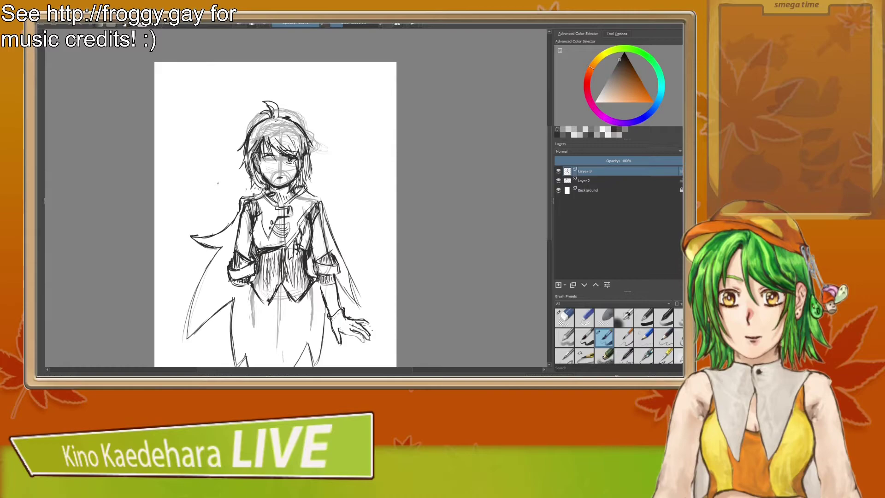
{"action": "key", "text": "m"}
{"action": "key", "text": "m"}
{"action": "key", "text": "e"}
{"action": "key", "text": "slash"}
{"action": "key", "text": "m"}
{"action": "key", "text": "m"}
{"action": "key", "text": "m"}
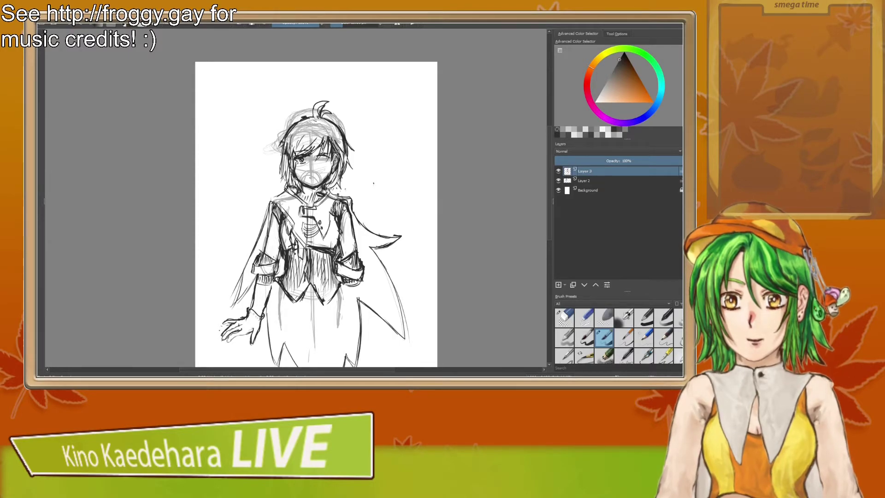
{"action": "key", "text": "m"}
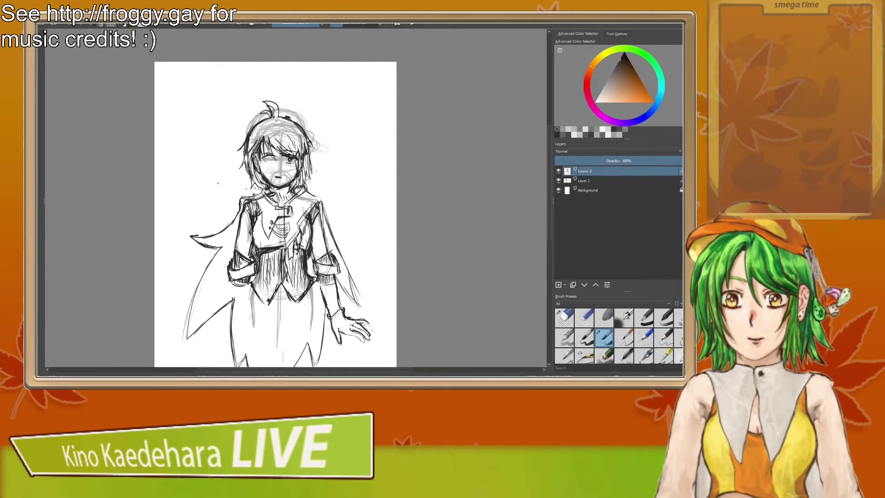
{"action": "key", "text": "m"}
{"action": "key", "text": "e"}
{"action": "key", "text": "e"}
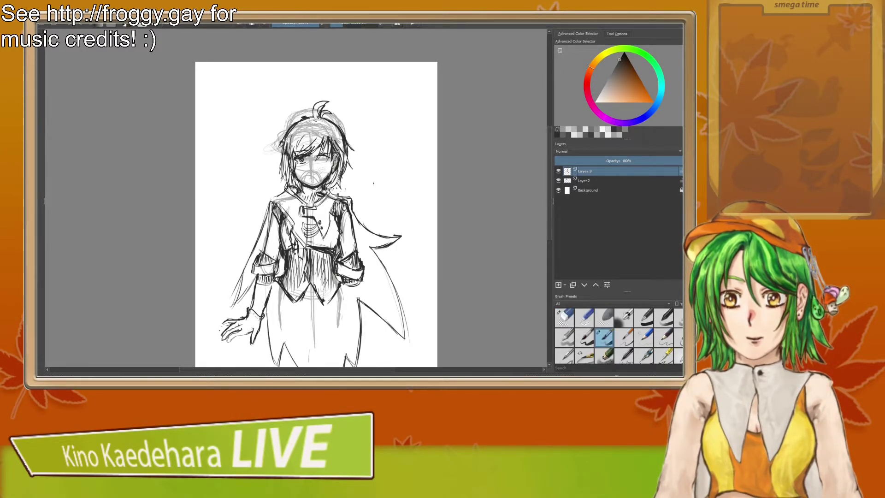
{"action": "key", "text": "m"}
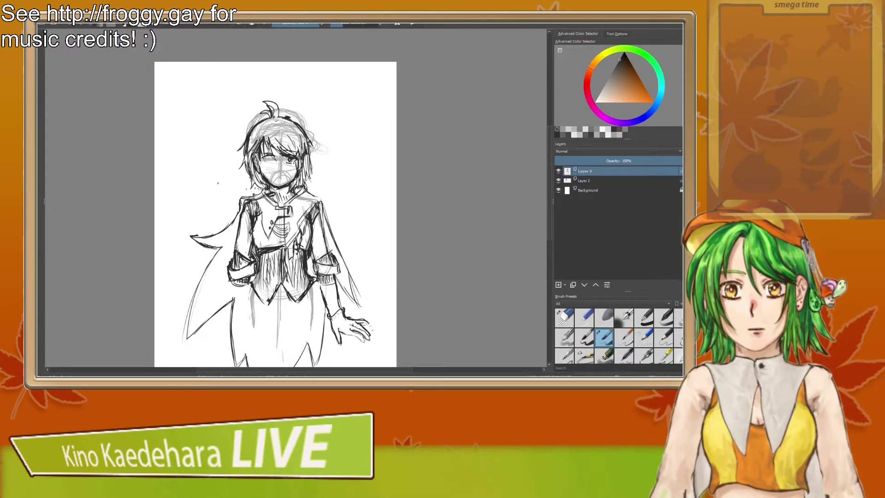
{"action": "left_click_drag", "start_coordinate": [412, 25], "coordinate": [521, 178]}
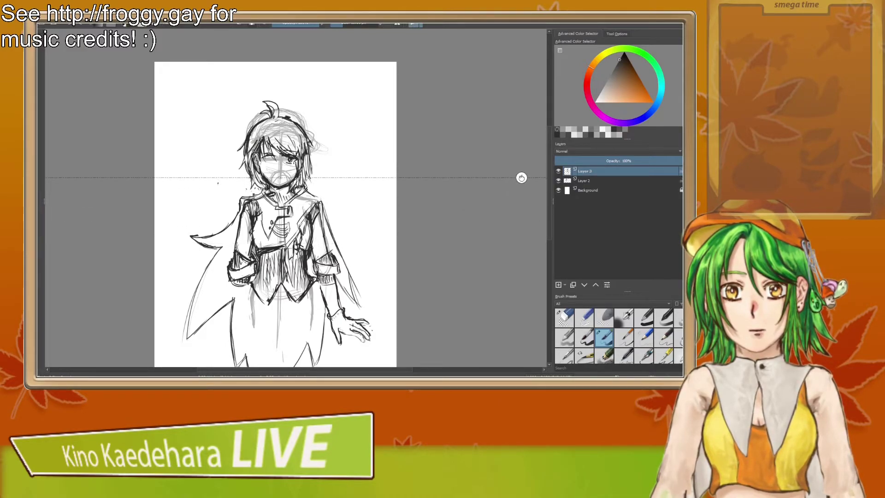
{"action": "left_click", "coordinate": [414, 24]}
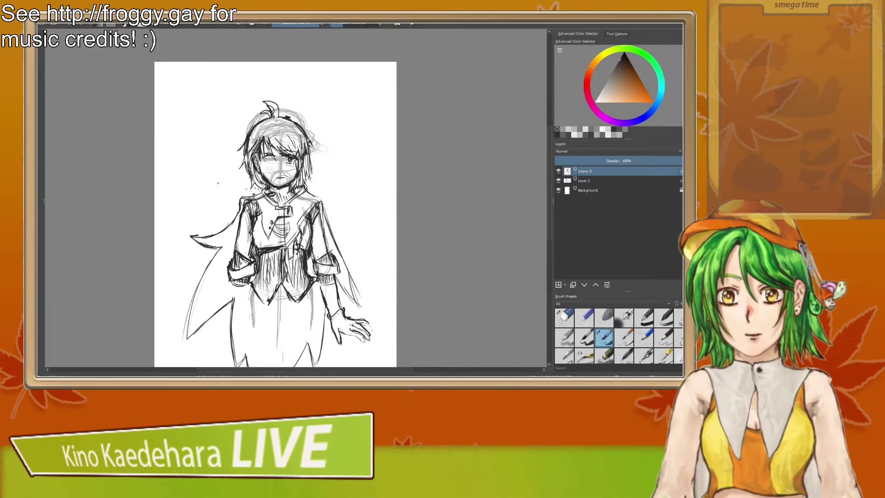
Step: Redraw the mouth as a short dark line centred above the chin
{"action": "key", "text": "m"}
{"action": "key", "text": "slash"}
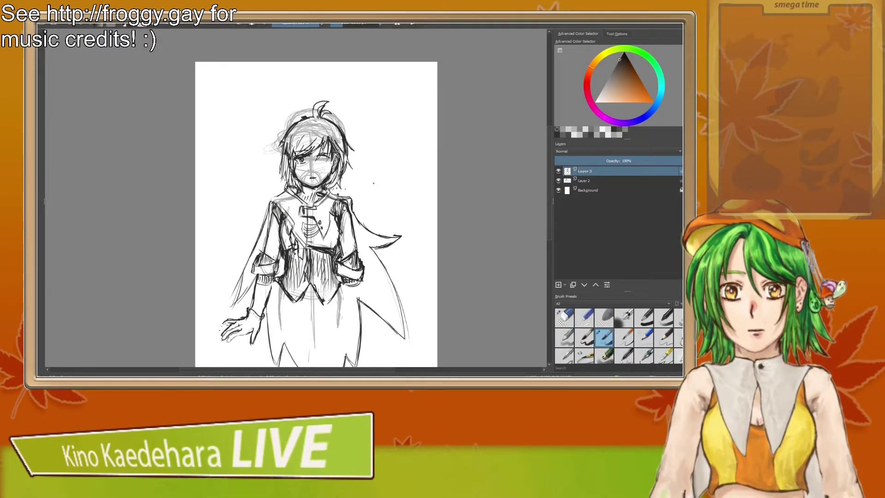
Step: Complete the cape-side eye with a dark iris and heavier upper lid, checking both eyes in the mirrored view
{"action": "key", "text": "m"}
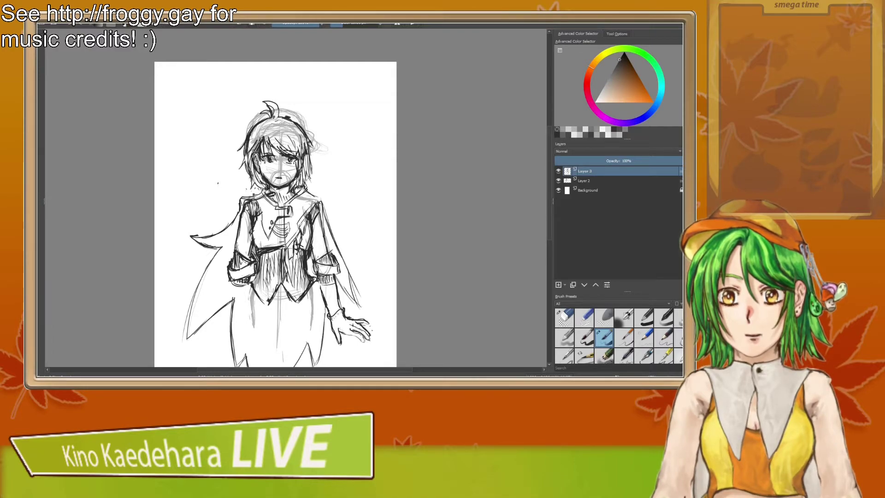
{"action": "key", "text": "m"}
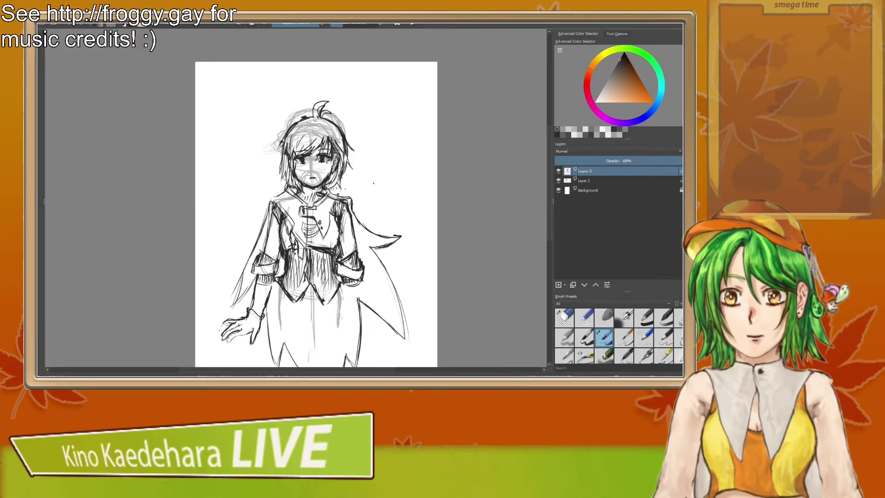
{"action": "key", "text": "m"}
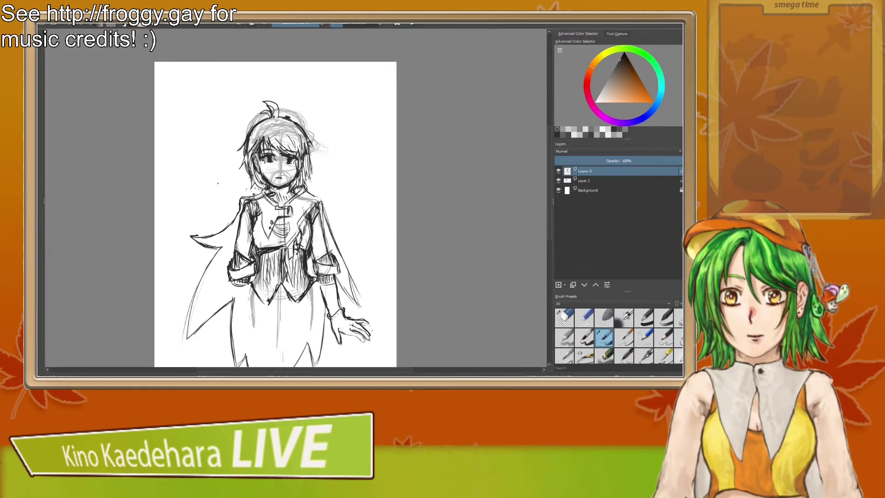
{"action": "key", "text": "m"}
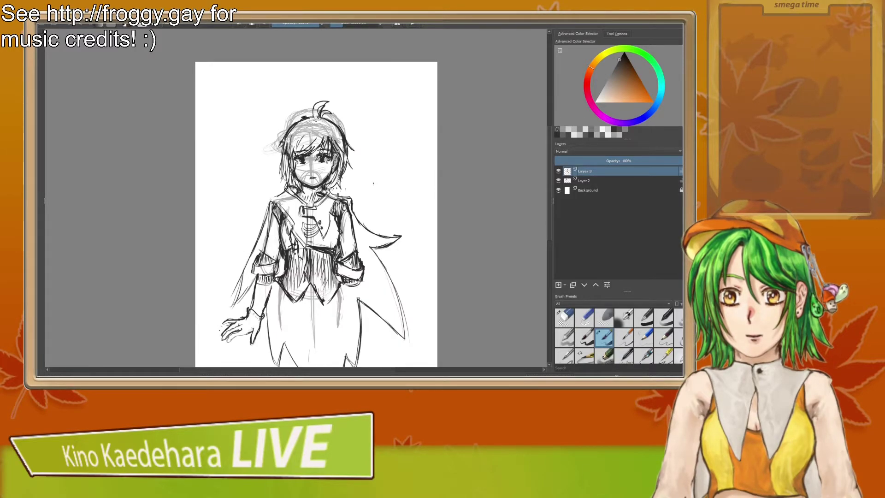
{"action": "key", "text": "m"}
{"action": "key", "text": "m"}
Step: Erase the eye under the long side of the bangs together with the bang strands covering that half of the forehead
{"action": "key", "text": "slash"}
{"action": "left_click_drag", "start_coordinate": [311, 160], "coordinate": [304, 159]}
{"action": "key", "text": "slash"}
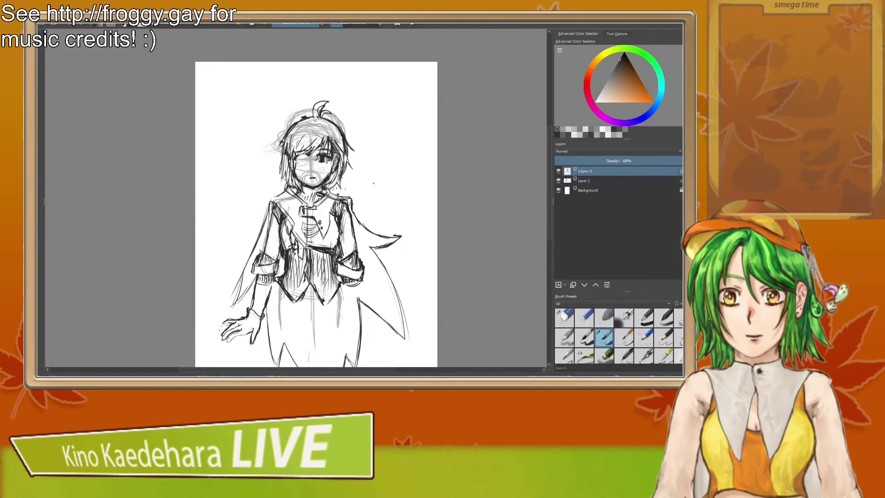
{"action": "key", "text": "m"}
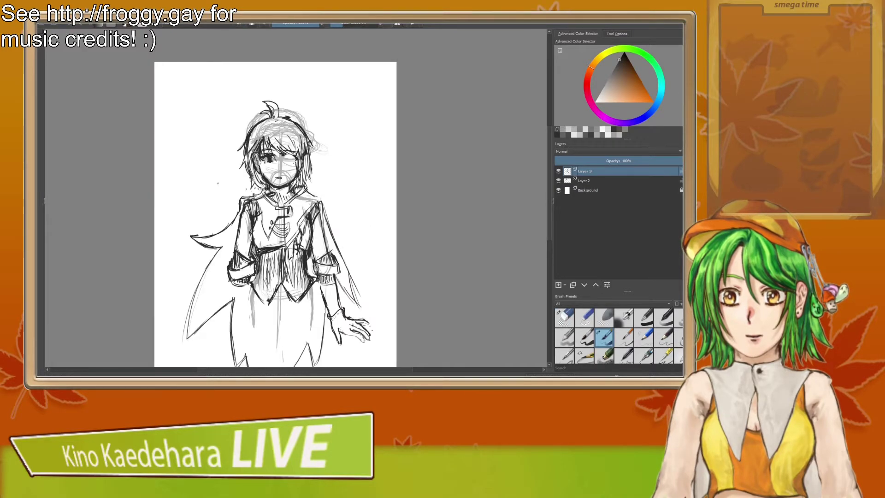
{"action": "mouse_move", "coordinate": [283, 157]}
{"action": "left_mouse_down"}
{"action": "mouse_move", "coordinate": [295, 162]}
{"action": "mouse_move", "coordinate": [299, 147]}
{"action": "left_mouse_up"}
{"action": "key", "text": "slash"}
{"action": "left_click", "coordinate": [604, 338]}
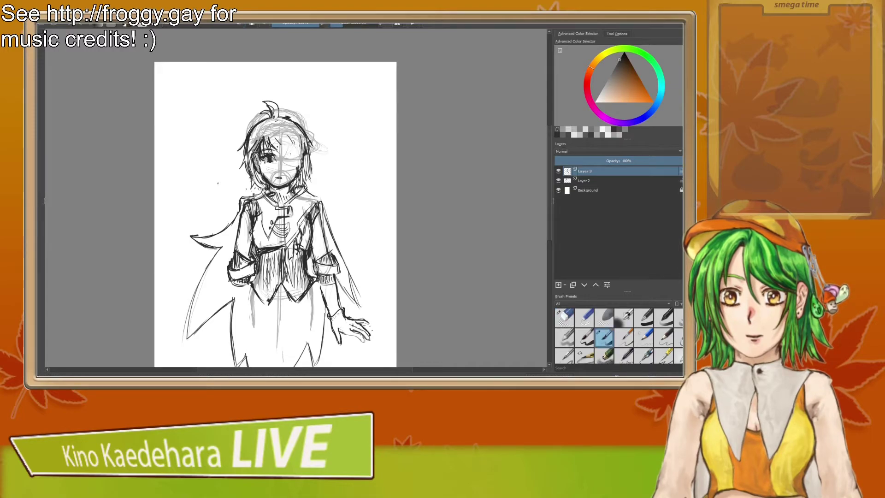
Step: Redraw the erased eye with an upper lid and dark iris to match the cape-side eye, comparing them in the mirrored view
{"action": "left_click_drag", "start_coordinate": [285, 156], "coordinate": [296, 155]}
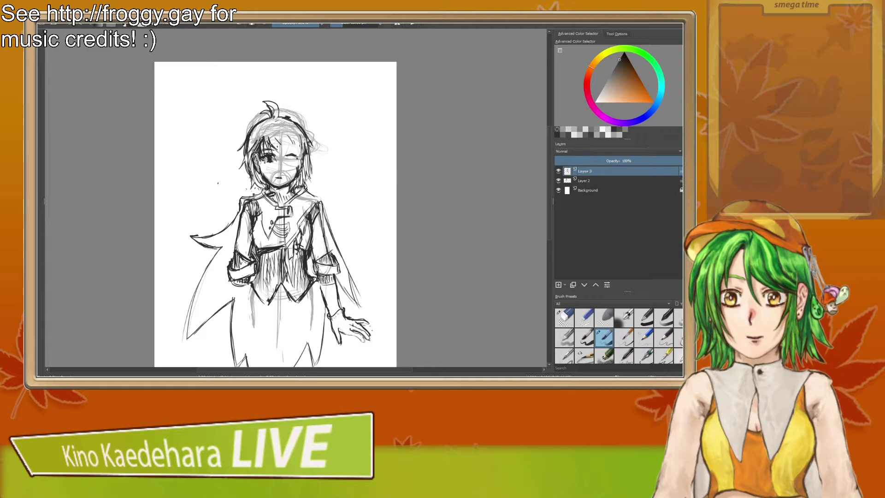
{"action": "key", "text": "m"}
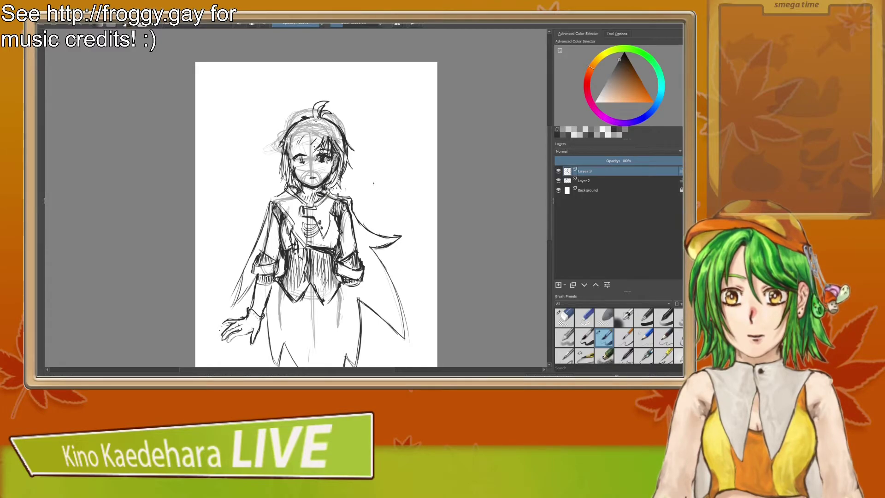
{"action": "key", "text": "m"}
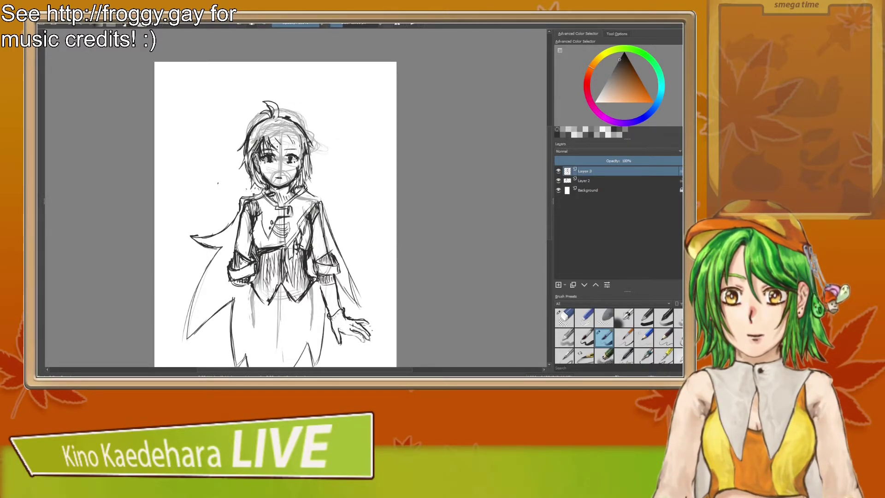
{"action": "key", "text": "m"}
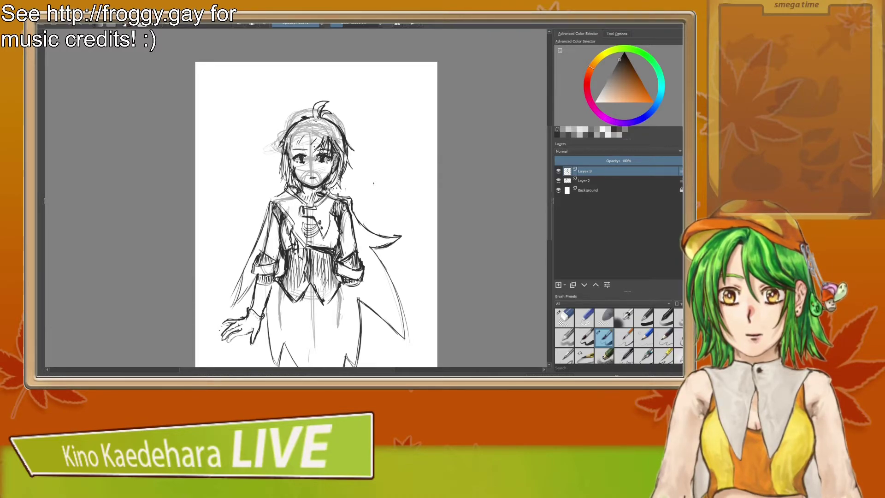
Step: Sketch dark hair strands across the forehead and down the side of the face above the character's eye
{"action": "left_click_drag", "start_coordinate": [314, 147], "coordinate": [294, 157]}
{"action": "mouse_move", "coordinate": [300, 137]}
{"action": "left_mouse_down"}
{"action": "mouse_move", "coordinate": [291, 158]}
{"action": "mouse_move", "coordinate": [315, 158]}
{"action": "mouse_move", "coordinate": [296, 154]}
{"action": "left_mouse_up"}
{"action": "left_click_drag", "start_coordinate": [297, 159], "coordinate": [294, 171]}
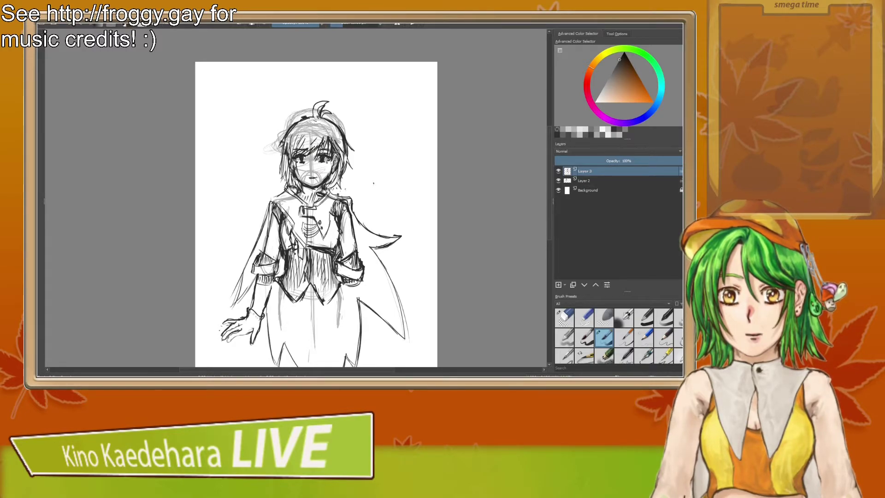
Step: Mirror the canvas view back and forth to examine the balance of the face and figure
{"action": "key", "text": "m"}
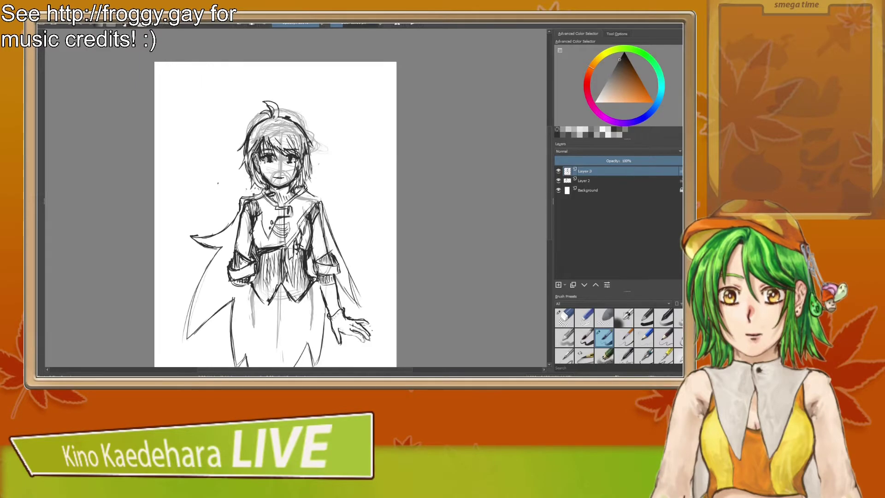
{"action": "key", "text": "m"}
{"action": "key", "text": "m"}
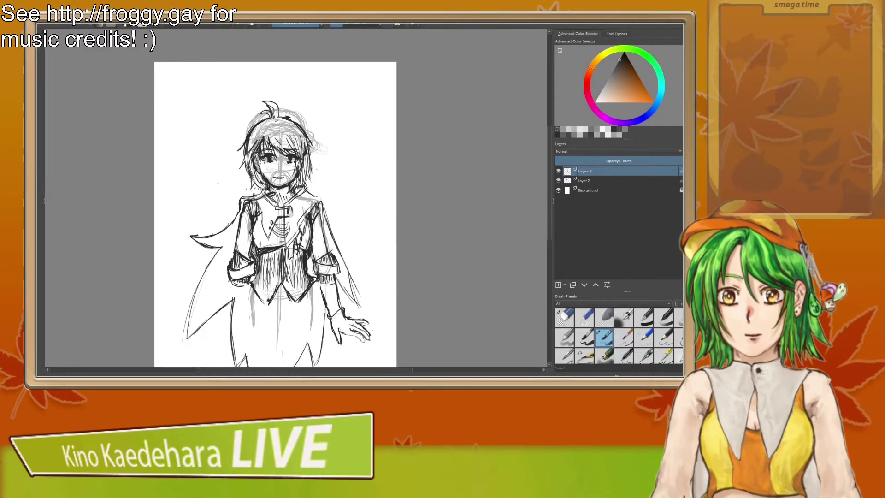
{"action": "key", "text": "m"}
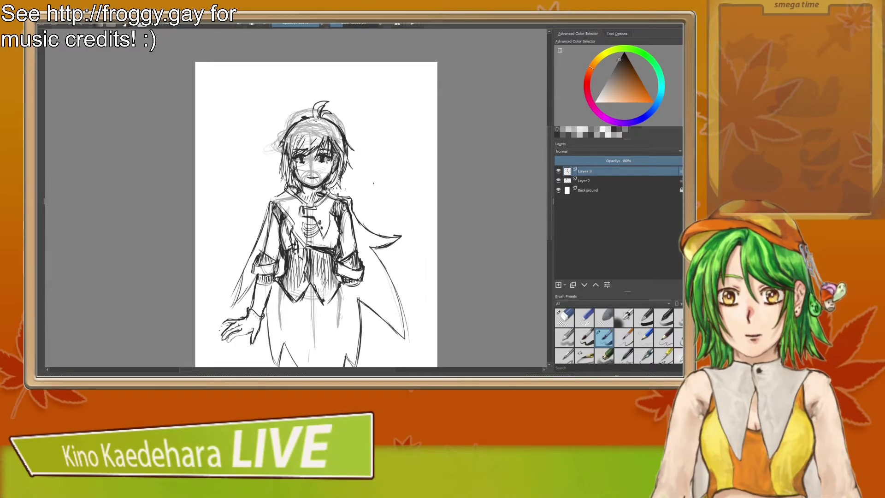
{"action": "key", "text": "m"}
{"action": "key", "text": "m"}
{"action": "key", "text": "m"}
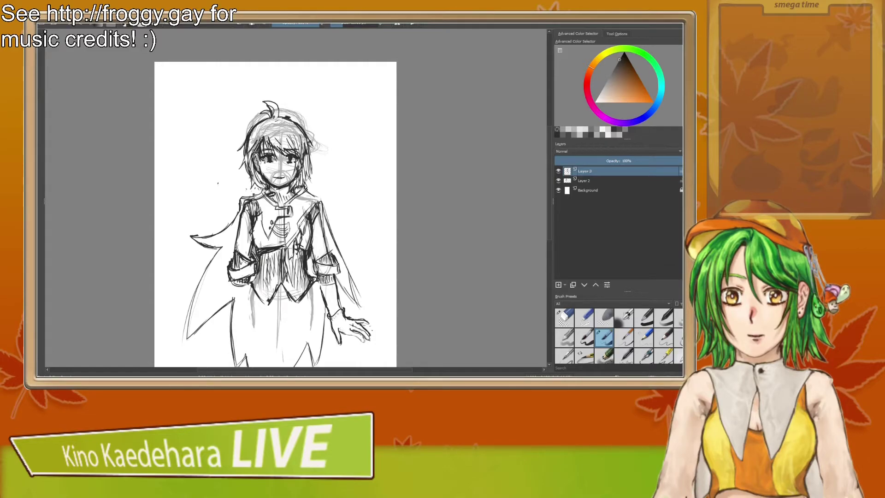
{"action": "key", "text": "e"}
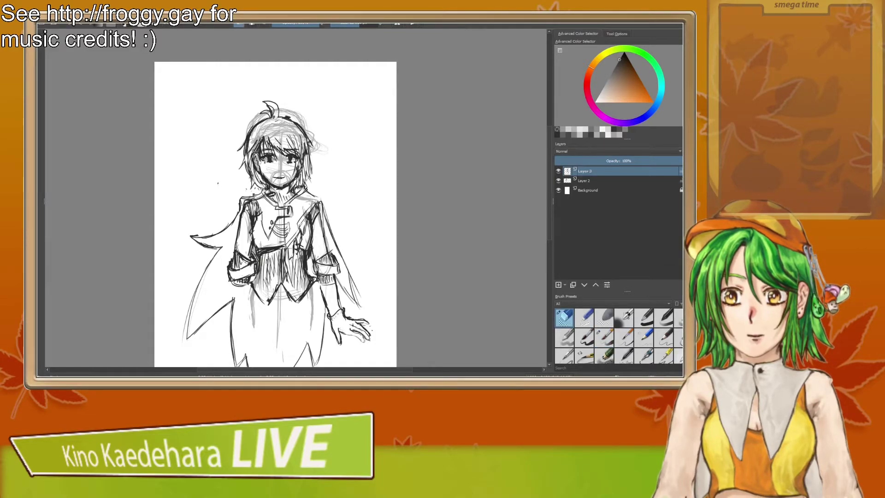
{"action": "key", "text": "slash"}
{"action": "key", "text": "m"}
{"action": "key", "text": "m"}
{"action": "key", "text": "m"}
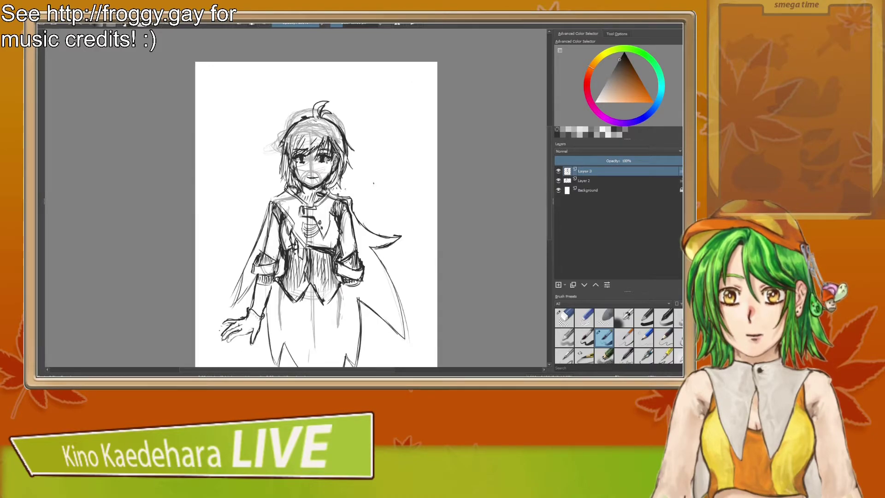
{"action": "key", "text": "m"}
{"action": "key", "text": "m"}
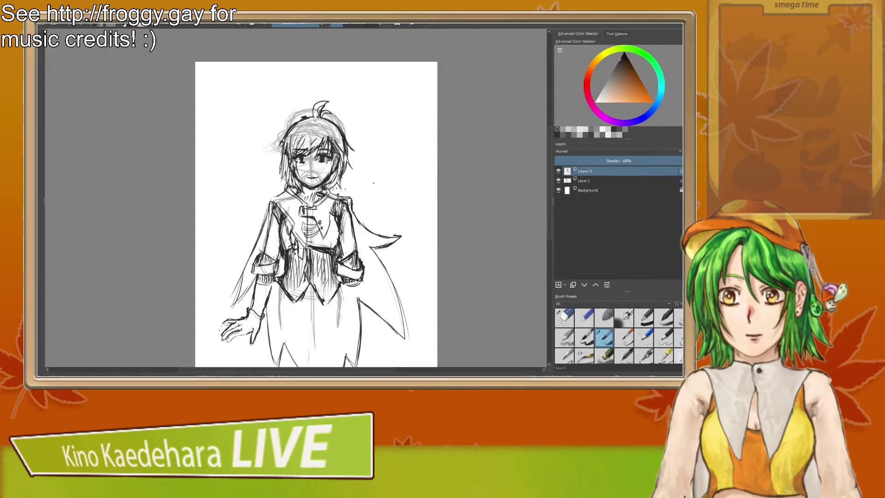
Step: Clean up the face by erasing the guide lines around the cheek and nose
{"action": "key", "text": "slash"}
{"action": "left_click_drag", "start_coordinate": [295, 166], "coordinate": [297, 177]}
{"action": "key", "text": "slash"}
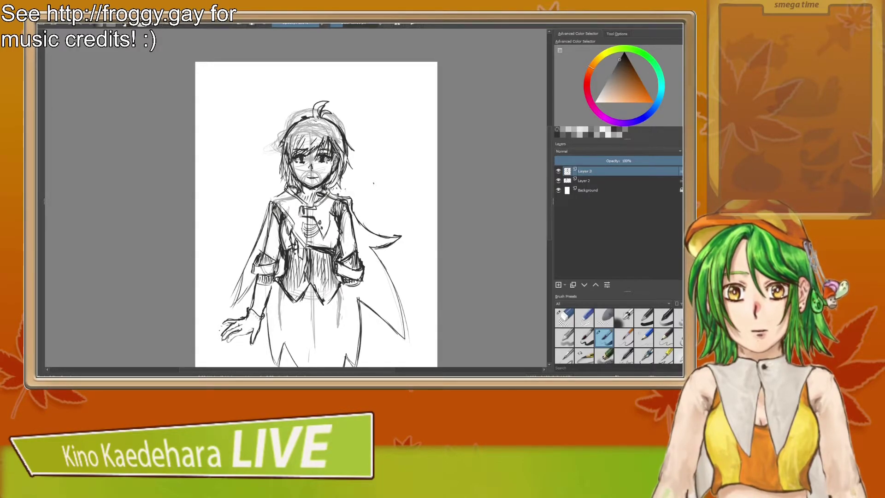
{"action": "key", "text": "/"}
{"action": "left_click", "coordinate": [313, 167]}
{"action": "key", "text": "/"}
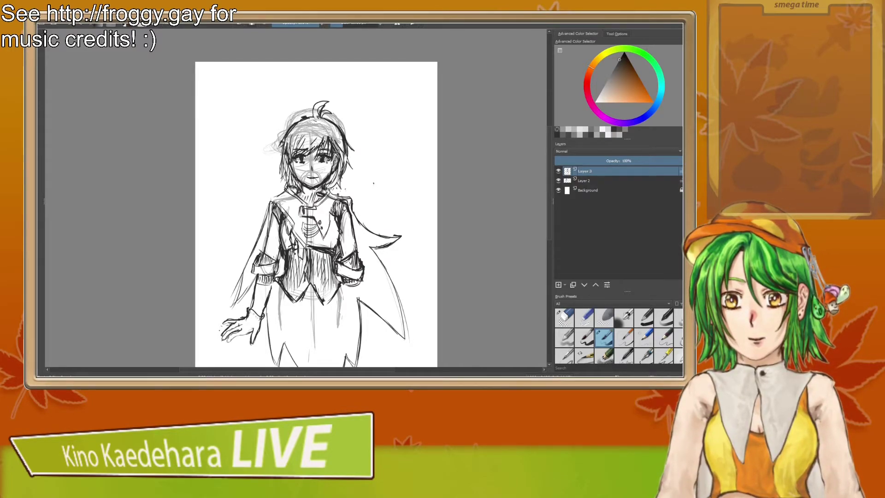
Step: Draw a short curved vertical stroke in the empty area beside the figure, near the edge of the page
{"action": "mouse_move", "coordinate": [317, 208]}
{"action": "left_mouse_down"}
{"action": "mouse_move", "coordinate": [359, 175]}
{"action": "mouse_move", "coordinate": [359, 164]}
{"action": "mouse_move", "coordinate": [348, 201]}
{"action": "left_mouse_up"}
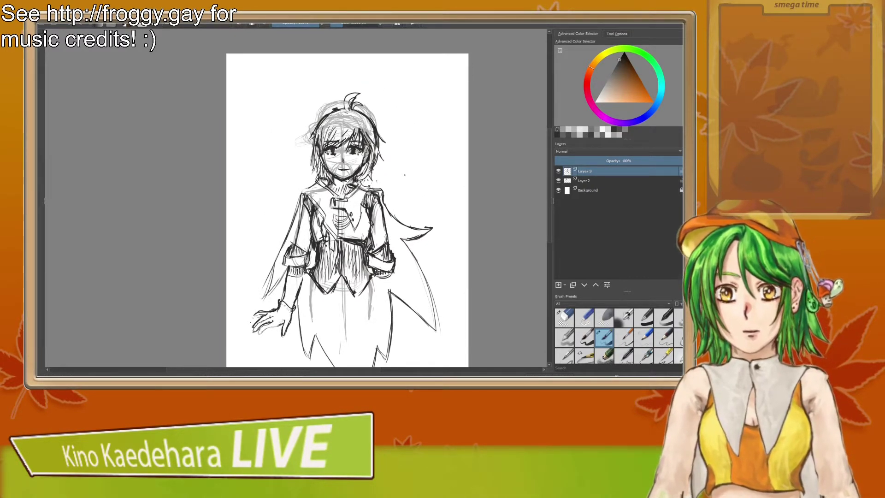
{"action": "key", "text": "2"}
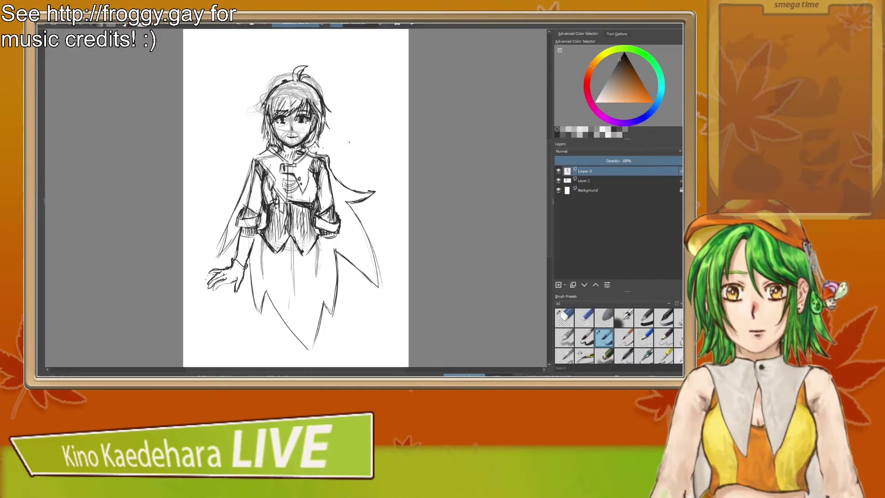
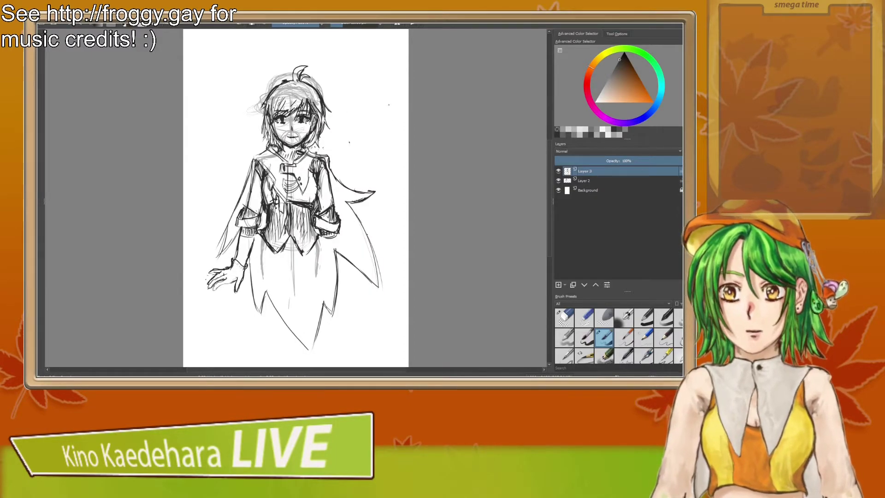
{"action": "left_click_drag", "start_coordinate": [402, 165], "coordinate": [404, 190]}
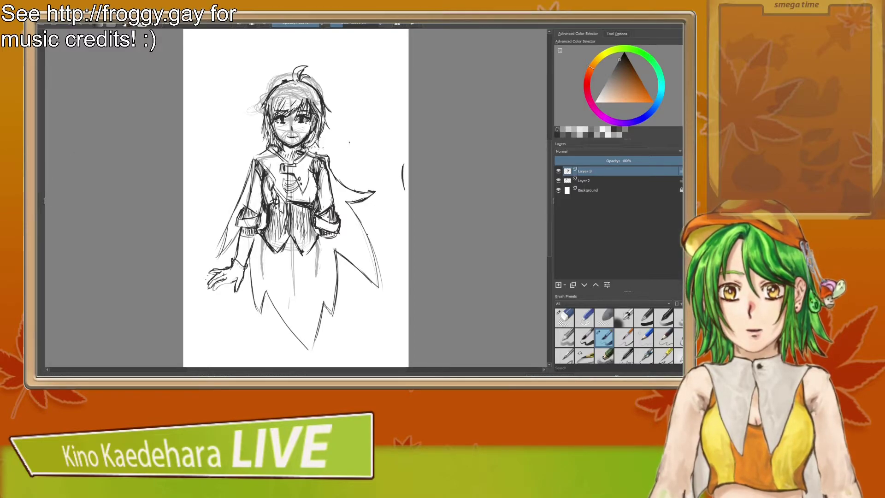
Step: Compare the whole figure in mirrored and normal view to examine its pose and proportions
{"action": "left_click_drag", "start_coordinate": [118, 71], "coordinate": [183, 79]}
{"action": "left_click_drag", "start_coordinate": [261, 126], "coordinate": [263, 118]}
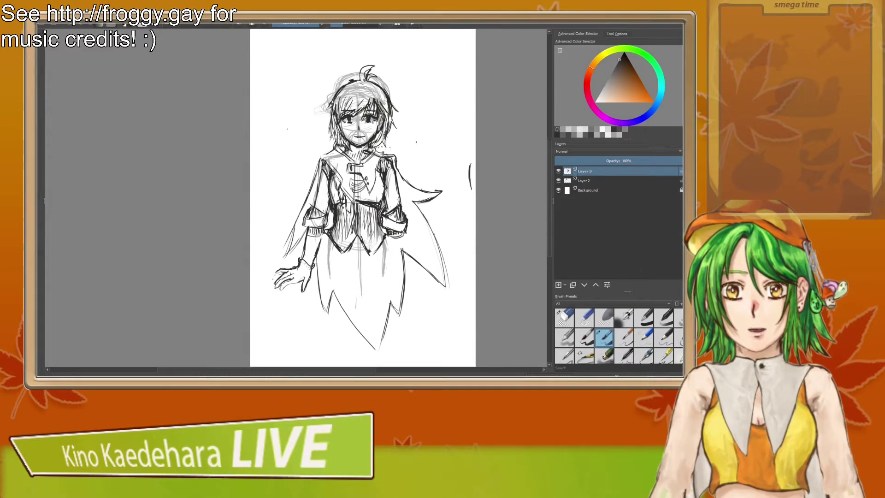
{"action": "key", "text": "m"}
{"action": "key", "text": "m"}
{"action": "left_click_drag", "start_coordinate": [305, 137], "coordinate": [254, 146]}
{"action": "key", "text": "m"}
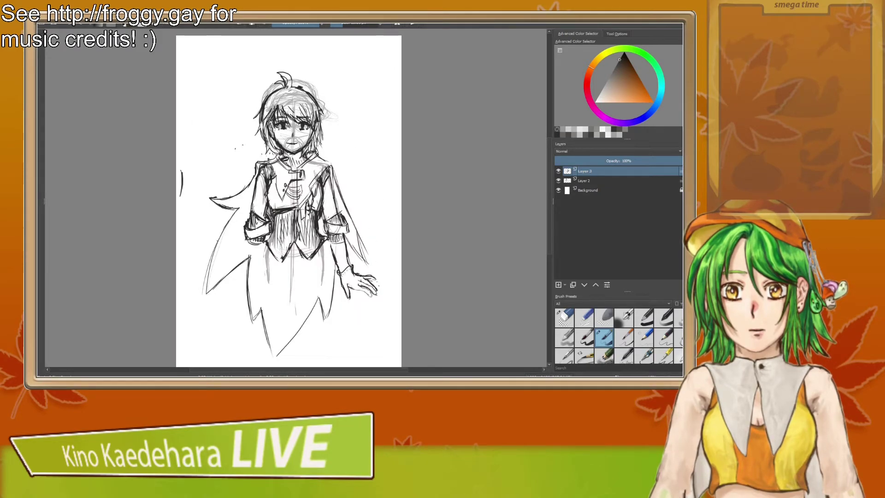
{"action": "key", "text": "m"}
{"action": "key", "text": "m"}
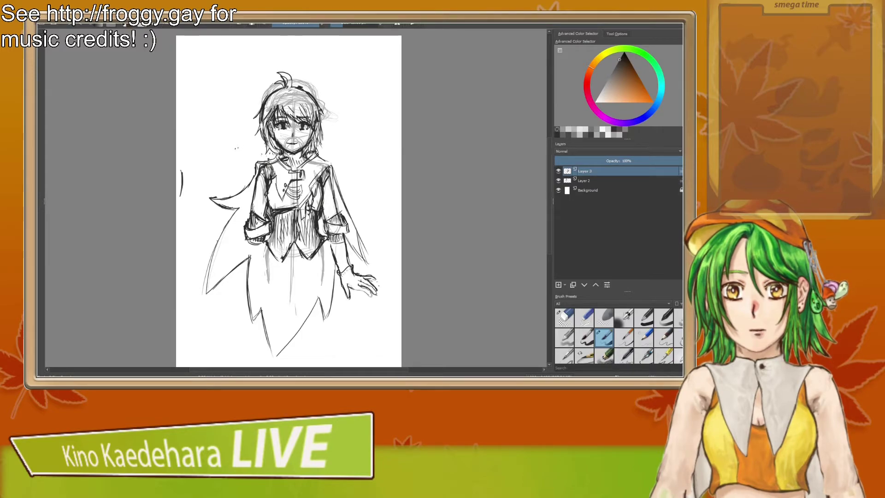
{"action": "key", "text": "m"}
{"action": "key", "text": "m"}
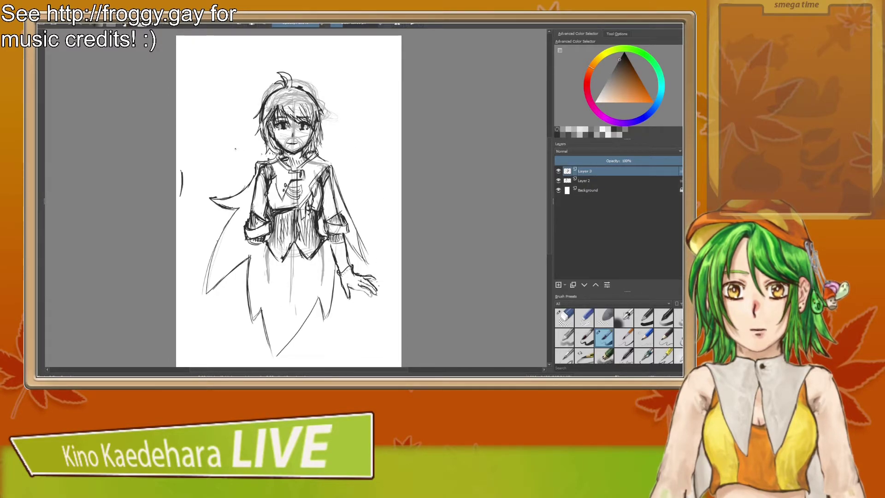
{"action": "key", "text": "m"}
{"action": "key", "text": "m"}
{"action": "key", "text": "m"}
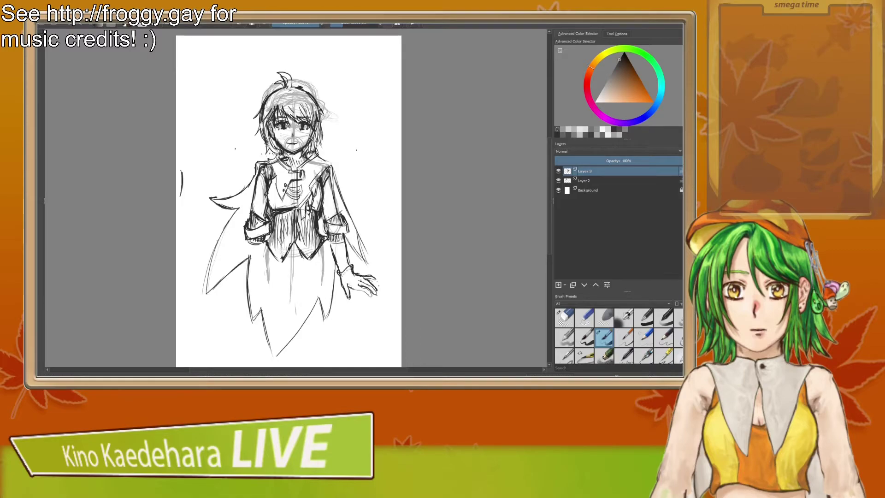
{"action": "key", "text": "m"}
{"action": "key", "text": "m"}
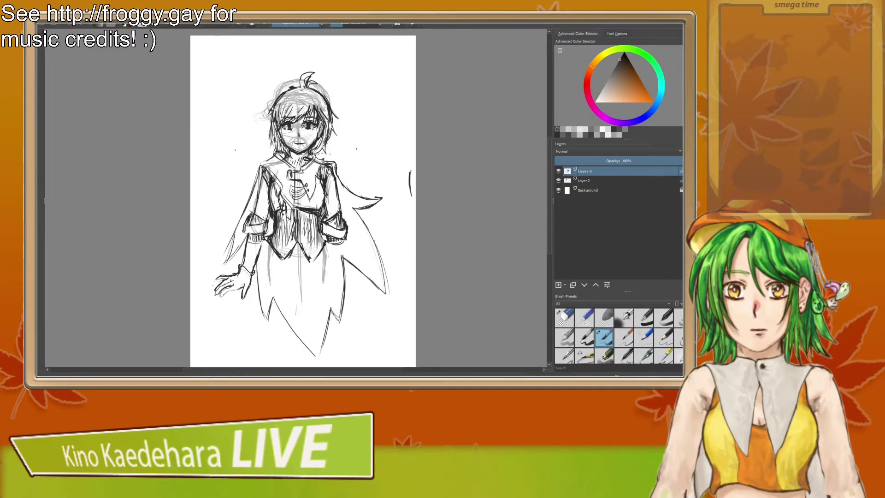
Step: Try a shorter skirt by sketching a hem at mid-thigh with flared sides and erasing lines inside it
{"action": "left_click_drag", "start_coordinate": [305, 176], "coordinate": [339, 170]}
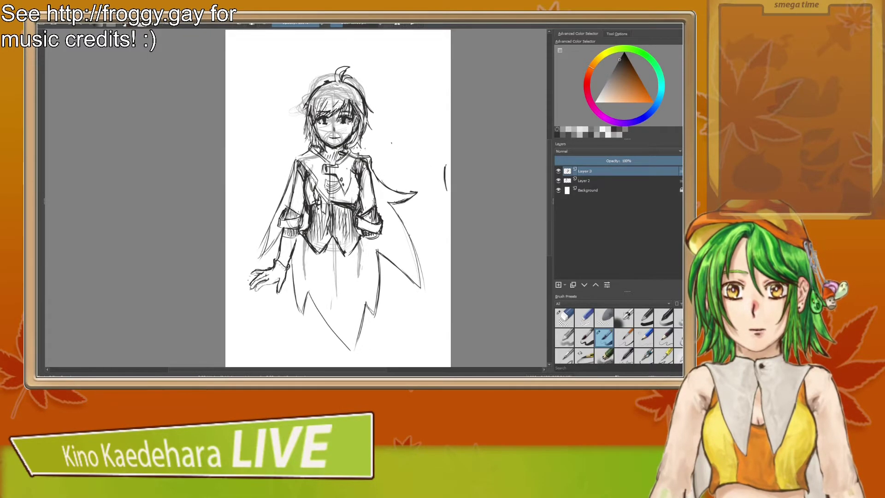
{"action": "scroll", "coordinate": [340, 171], "scroll_direction": "down", "scroll_amount": 2}
{"action": "key", "text": "plus"}
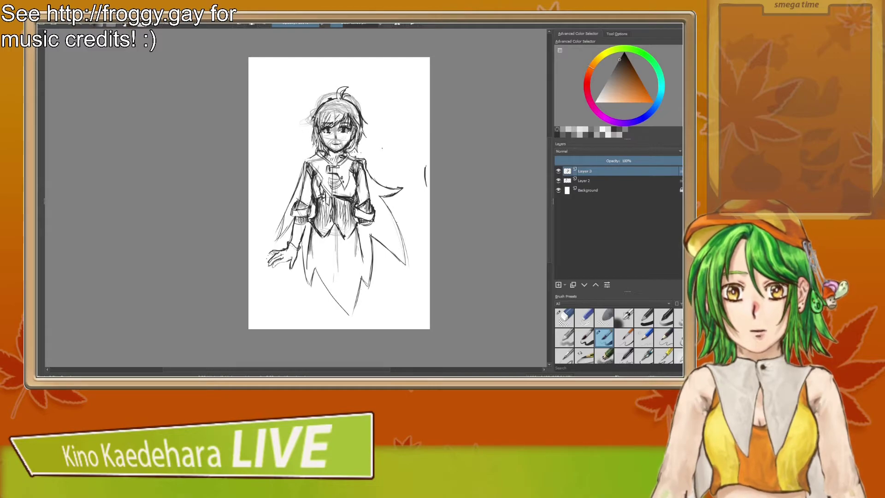
{"action": "left_click_drag", "start_coordinate": [310, 271], "coordinate": [364, 273]}
{"action": "left_click_drag", "start_coordinate": [359, 230], "coordinate": [369, 264]}
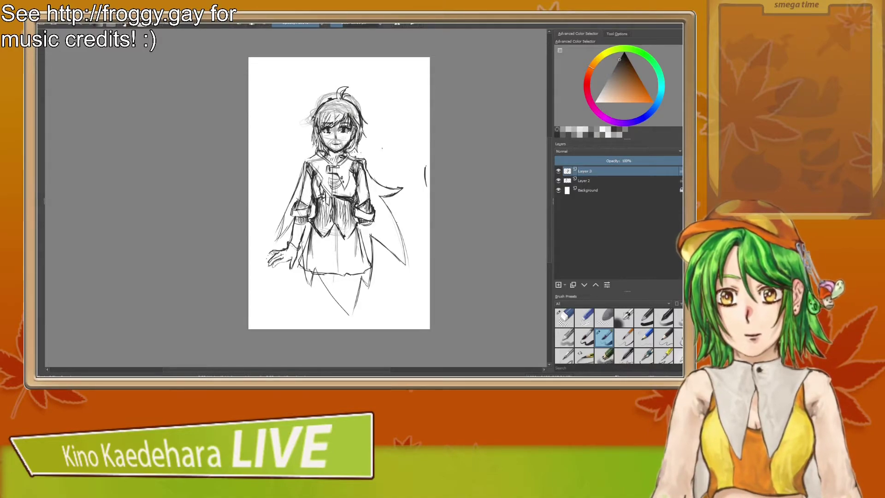
{"action": "key", "text": "slash"}
{"action": "left_click_drag", "start_coordinate": [308, 262], "coordinate": [312, 245]}
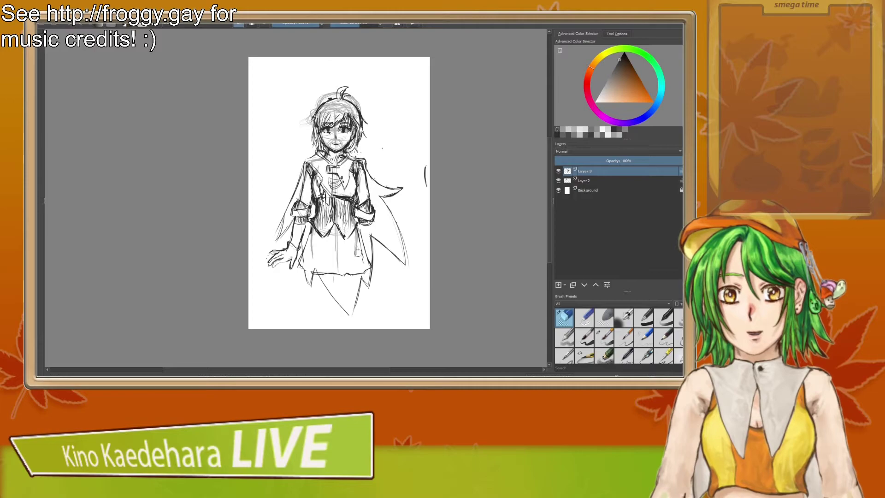
{"action": "key", "text": "e"}
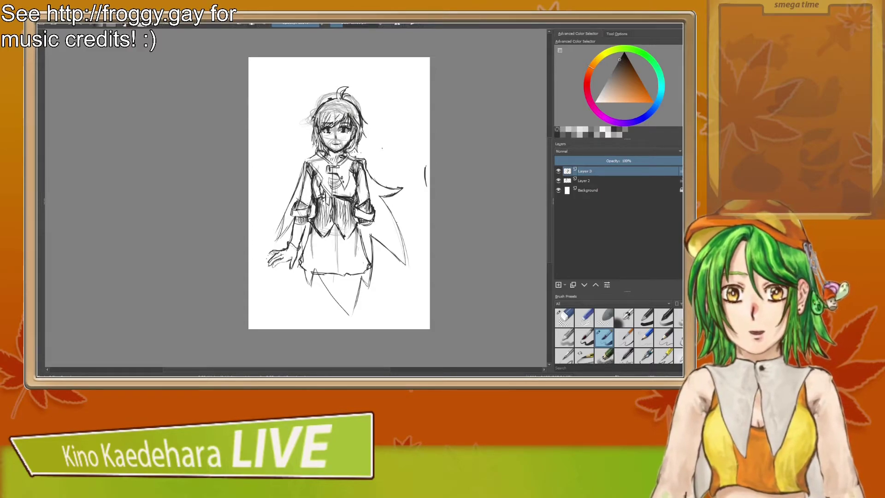
Step: Erase the short skirt's hem, the old skirt's outline below the gloved hand and the stray centre line
{"action": "key", "text": "slash"}
{"action": "mouse_move", "coordinate": [305, 261]}
{"action": "left_mouse_down"}
{"action": "mouse_move", "coordinate": [302, 271]}
{"action": "mouse_move", "coordinate": [307, 237]}
{"action": "mouse_move", "coordinate": [308, 277]}
{"action": "mouse_move", "coordinate": [354, 271]}
{"action": "mouse_move", "coordinate": [309, 281]}
{"action": "mouse_move", "coordinate": [359, 248]}
{"action": "mouse_move", "coordinate": [366, 258]}
{"action": "mouse_move", "coordinate": [357, 236]}
{"action": "mouse_move", "coordinate": [345, 267]}
{"action": "left_mouse_up"}
{"action": "key", "text": "slash"}
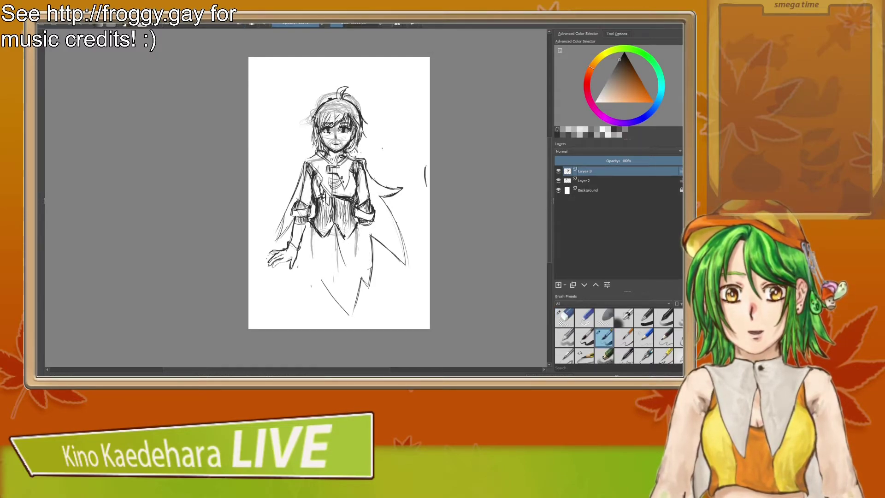
{"action": "key", "text": "slash"}
{"action": "left_click_drag", "start_coordinate": [336, 230], "coordinate": [344, 265]}
{"action": "key", "text": "slash"}
Step: Try a new lower garment with a notched thigh-length hem and a wider flared tier beneath it
{"action": "mouse_move", "coordinate": [310, 230]}
{"action": "left_mouse_down"}
{"action": "mouse_move", "coordinate": [299, 270]}
{"action": "mouse_move", "coordinate": [301, 262]}
{"action": "left_mouse_up"}
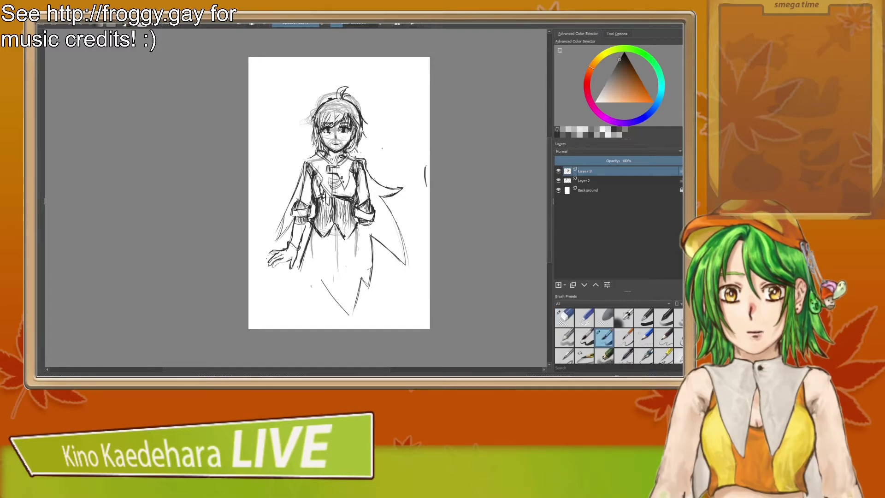
{"action": "mouse_move", "coordinate": [362, 242]}
{"action": "left_mouse_down"}
{"action": "mouse_move", "coordinate": [372, 268]}
{"action": "mouse_move", "coordinate": [350, 275]}
{"action": "left_mouse_up"}
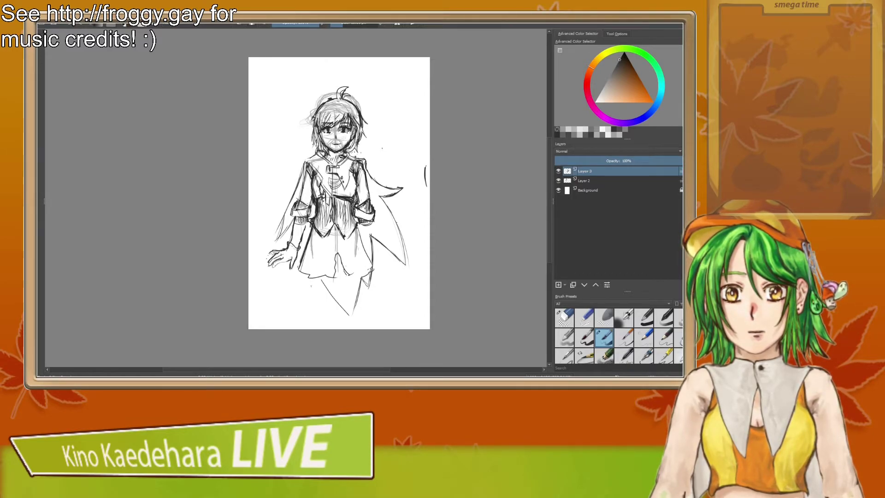
{"action": "left_click_drag", "start_coordinate": [303, 274], "coordinate": [290, 308]}
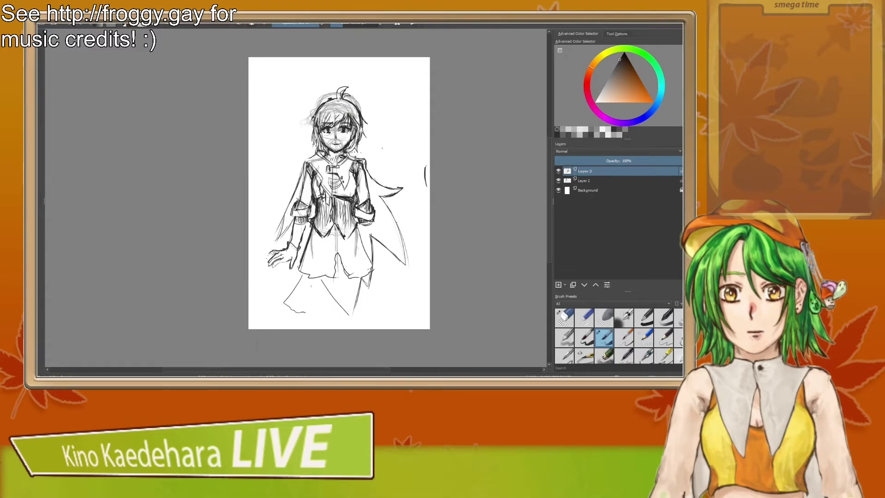
{"action": "left_click_drag", "start_coordinate": [374, 276], "coordinate": [380, 311]}
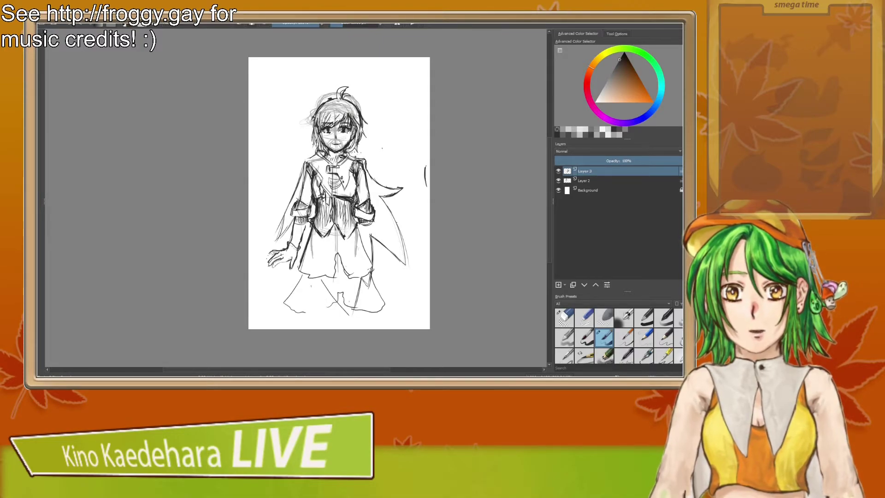
Step: Undo the strokes of the notched, tiered garment
{"action": "key", "text": "ctrl+z"}
{"action": "key", "text": "ctrl+z"}
{"action": "key", "text": "ctrl+z"}
{"action": "key", "text": "ctrl+z"}
{"action": "key", "text": "ctrl+z"}
{"action": "key", "text": "ctrl+z"}
{"action": "key", "text": "ctrl+z"}
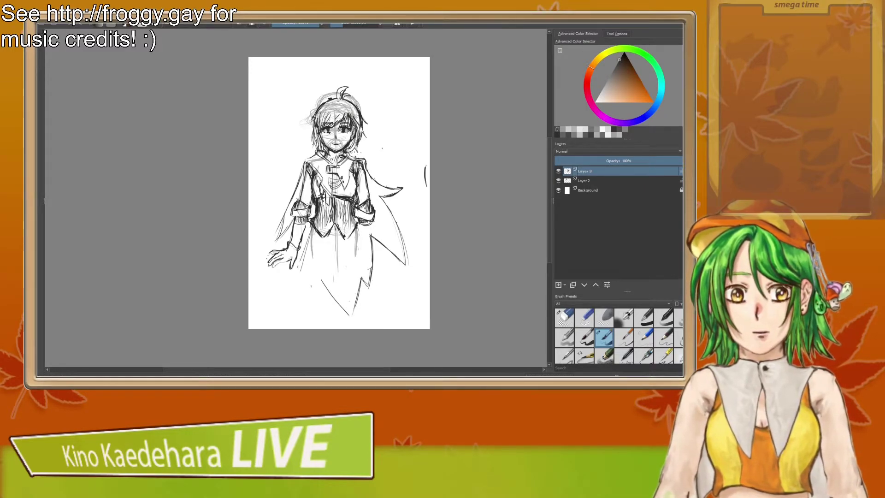
Step: Sketch a longer skirt with sides running down from the waist and pointed panels splitting open below the vest
{"action": "left_click_drag", "start_coordinate": [311, 230], "coordinate": [300, 291]}
{"action": "mouse_move", "coordinate": [367, 230]}
{"action": "left_mouse_down"}
{"action": "mouse_move", "coordinate": [359, 275]}
{"action": "mouse_move", "coordinate": [375, 302]}
{"action": "left_mouse_up"}
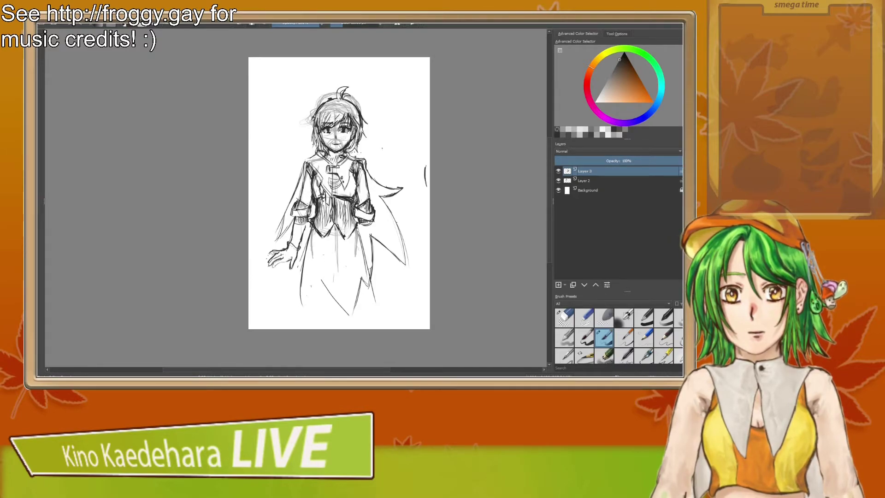
{"action": "mouse_move", "coordinate": [328, 240]}
{"action": "left_mouse_down"}
{"action": "mouse_move", "coordinate": [307, 269]}
{"action": "mouse_move", "coordinate": [353, 297]}
{"action": "mouse_move", "coordinate": [365, 319]}
{"action": "left_mouse_up"}
{"action": "left_click_drag", "start_coordinate": [369, 289], "coordinate": [367, 323]}
{"action": "left_click_drag", "start_coordinate": [308, 271], "coordinate": [301, 304]}
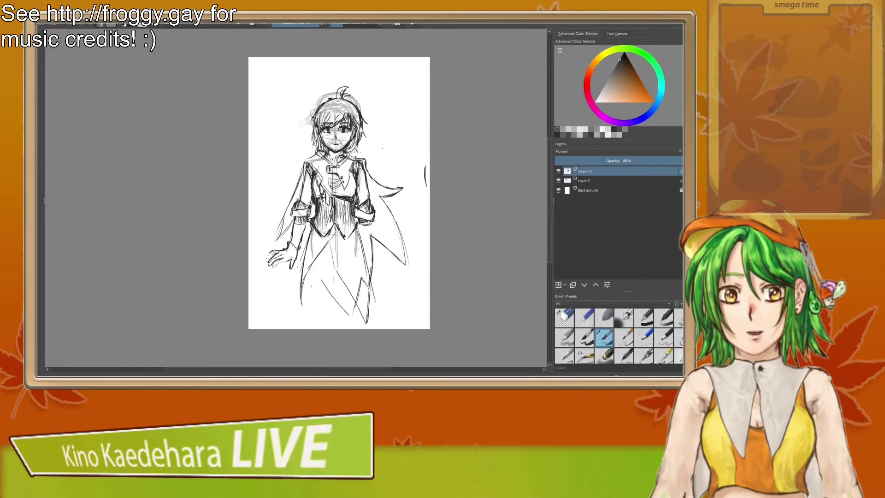
{"action": "left_click_drag", "start_coordinate": [330, 248], "coordinate": [338, 273]}
{"action": "left_click_drag", "start_coordinate": [328, 237], "coordinate": [332, 256]}
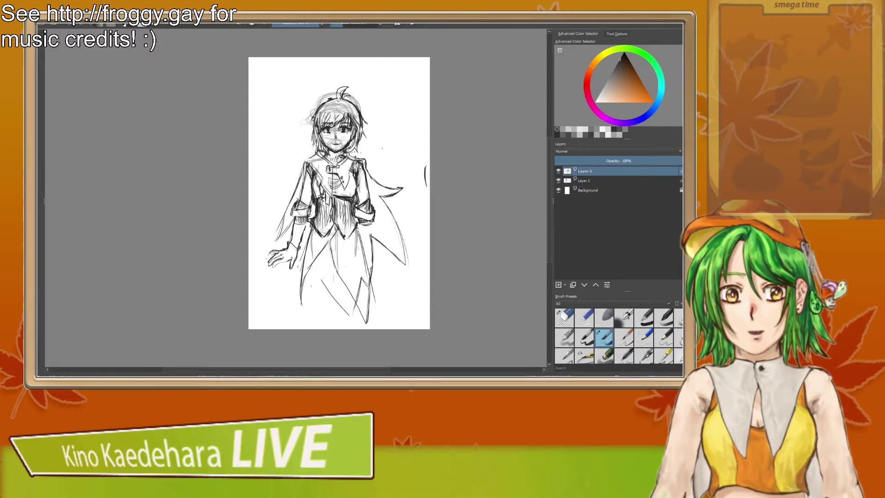
{"action": "key", "text": "slash"}
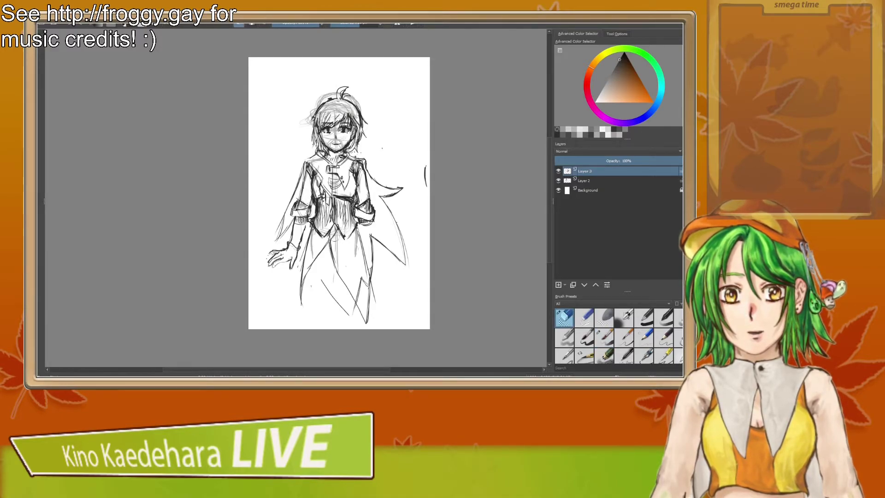
Step: Erase the zigzag inner folds near the long skirt's far hem and redraw its outer edge as a clean line down to the tip
{"action": "key", "text": "e"}
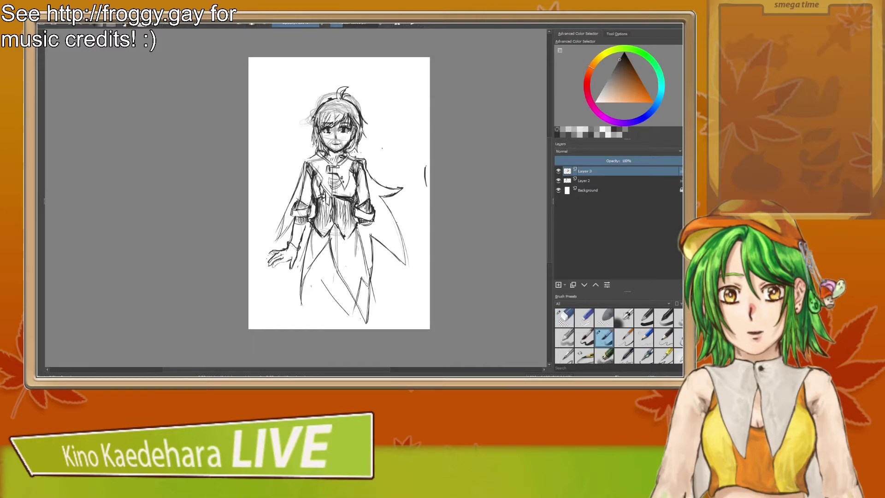
{"action": "key", "text": "e"}
{"action": "key", "text": "e"}
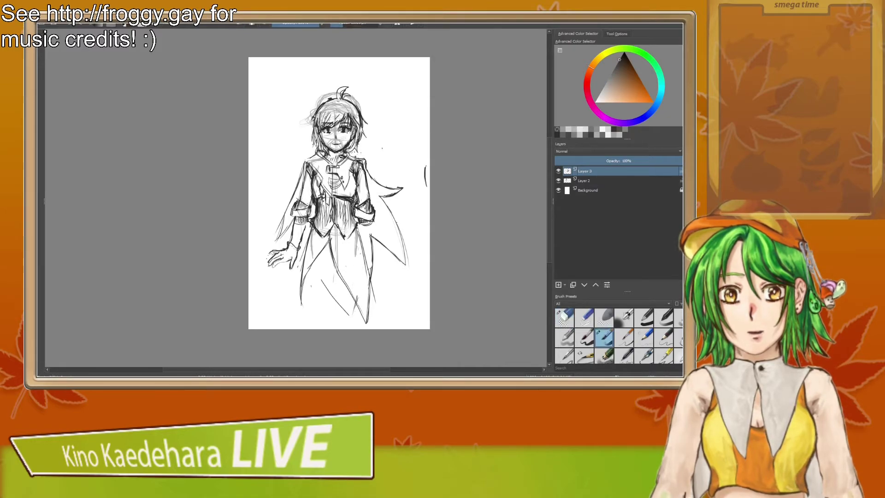
{"action": "left_click_drag", "start_coordinate": [365, 266], "coordinate": [368, 295]}
{"action": "left_click_drag", "start_coordinate": [362, 248], "coordinate": [367, 317]}
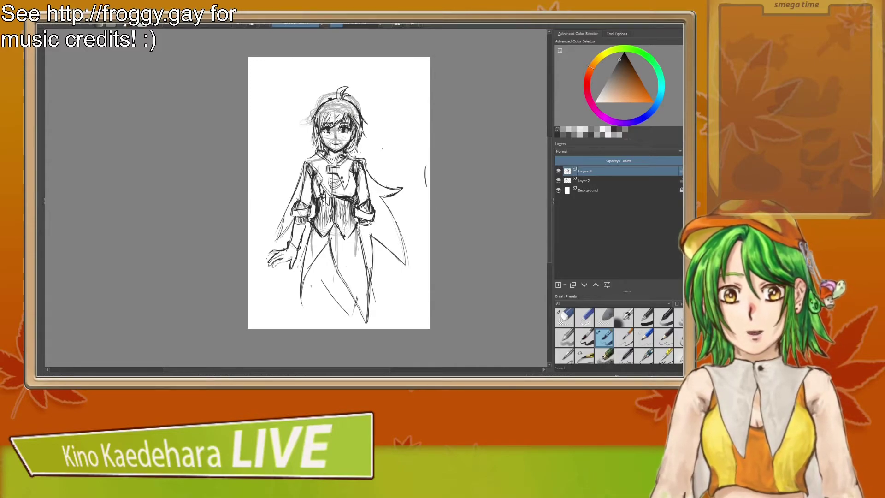
{"action": "key", "text": "slash"}
{"action": "key", "text": "slash"}
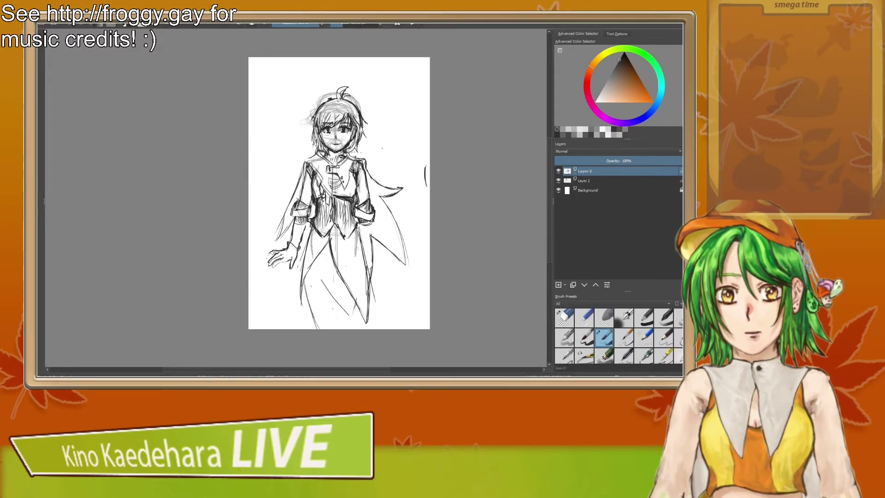
Step: Sketch a wavy hem across the bottom of the long skirt and extend its side down to meet it
{"action": "mouse_move", "coordinate": [318, 323]}
{"action": "left_mouse_down"}
{"action": "mouse_move", "coordinate": [336, 314]}
{"action": "mouse_move", "coordinate": [362, 322]}
{"action": "left_mouse_up"}
{"action": "left_click_drag", "start_coordinate": [304, 281], "coordinate": [305, 324]}
{"action": "left_click_drag", "start_coordinate": [306, 325], "coordinate": [362, 321]}
{"action": "mouse_move", "coordinate": [305, 324]}
{"action": "left_mouse_down"}
{"action": "mouse_move", "coordinate": [348, 318]}
{"action": "mouse_move", "coordinate": [309, 300]}
{"action": "mouse_move", "coordinate": [308, 291]}
{"action": "left_mouse_up"}
{"action": "key", "text": "/"}
{"action": "key", "text": "/"}
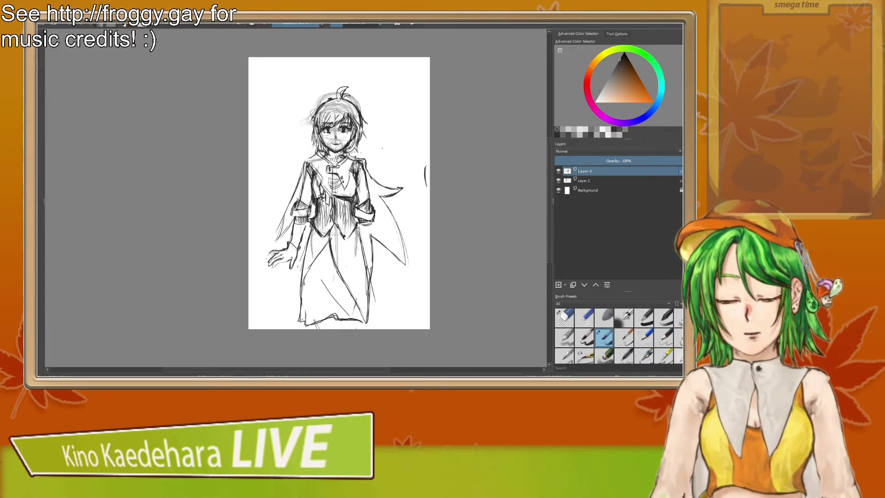
Step: Erase the long skirt's hem and the diagonal line inside its front panel
{"action": "key", "text": "/"}
{"action": "mouse_move", "coordinate": [305, 322]}
{"action": "left_mouse_down"}
{"action": "mouse_move", "coordinate": [318, 294]}
{"action": "mouse_move", "coordinate": [328, 319]}
{"action": "mouse_move", "coordinate": [341, 325]}
{"action": "mouse_move", "coordinate": [327, 296]}
{"action": "mouse_move", "coordinate": [350, 317]}
{"action": "left_mouse_up"}
{"action": "key", "text": "e"}
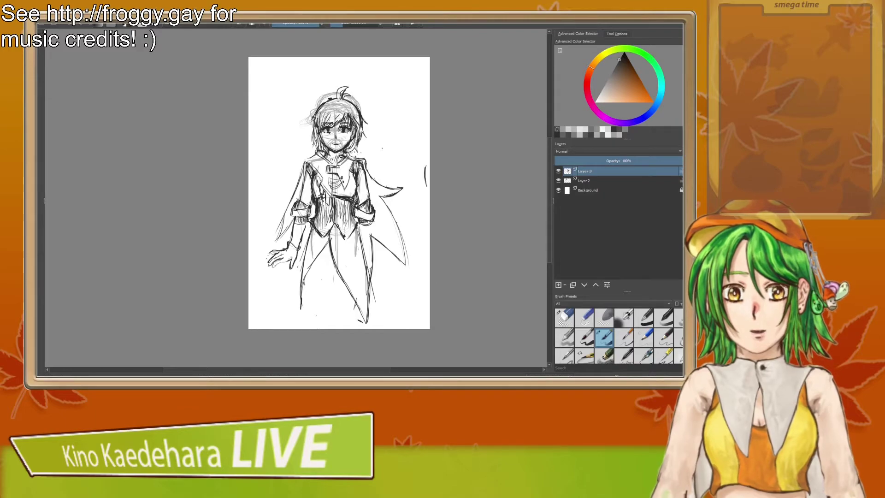
Step: Try a pair of thigh-length shorts over the skirt, with curved leg hems and inner leg lines
{"action": "left_click_drag", "start_coordinate": [307, 276], "coordinate": [340, 280]}
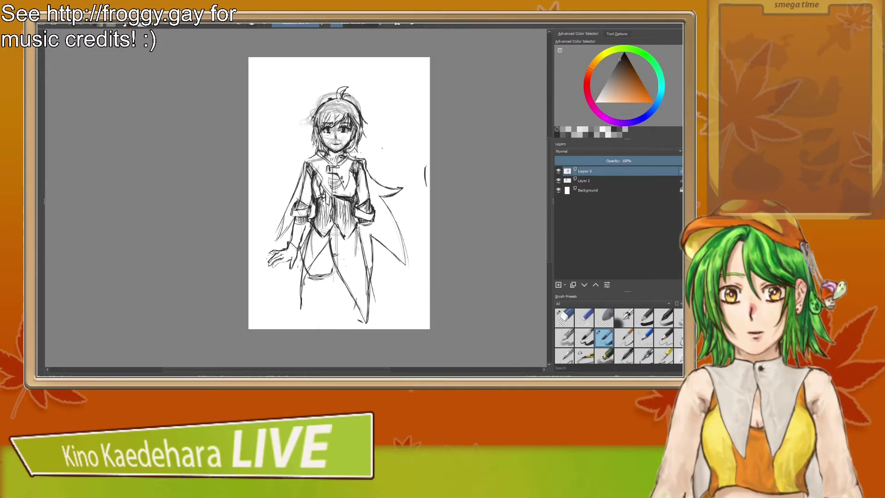
{"action": "left_click_drag", "start_coordinate": [337, 260], "coordinate": [358, 271]}
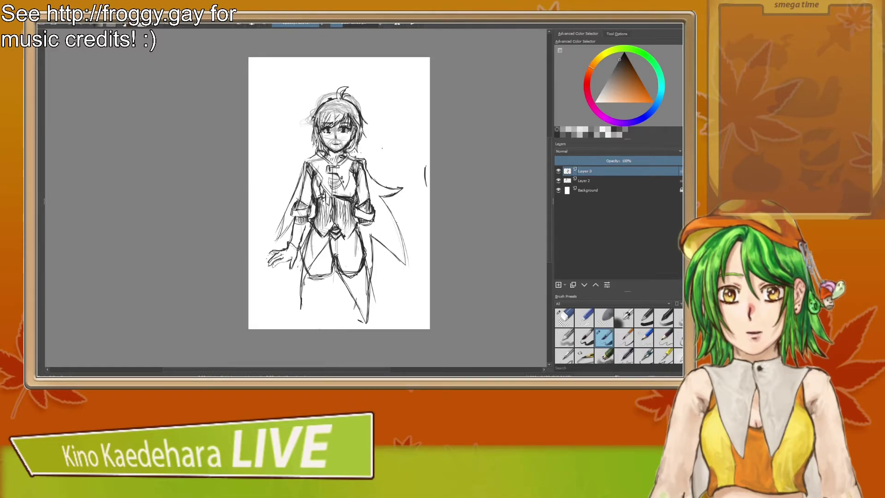
Step: Rework the lower edge of the vest between its two front points, clearing the lines in the gap
{"action": "key", "text": "/"}
{"action": "left_click_drag", "start_coordinate": [334, 227], "coordinate": [344, 237]}
{"action": "key", "text": "/"}
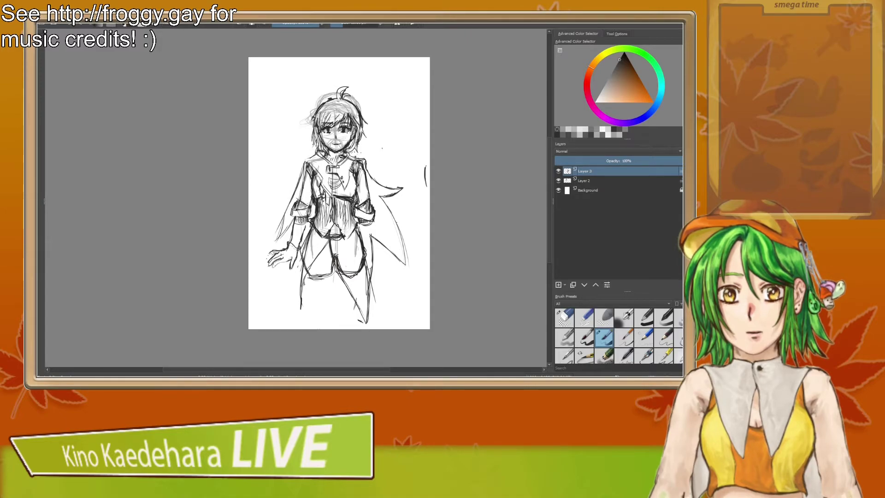
{"action": "key", "text": "/"}
{"action": "mouse_move", "coordinate": [328, 237]}
{"action": "left_mouse_down"}
{"action": "mouse_move", "coordinate": [341, 238]}
{"action": "mouse_move", "coordinate": [331, 239]}
{"action": "left_mouse_up"}
{"action": "key", "text": "/"}
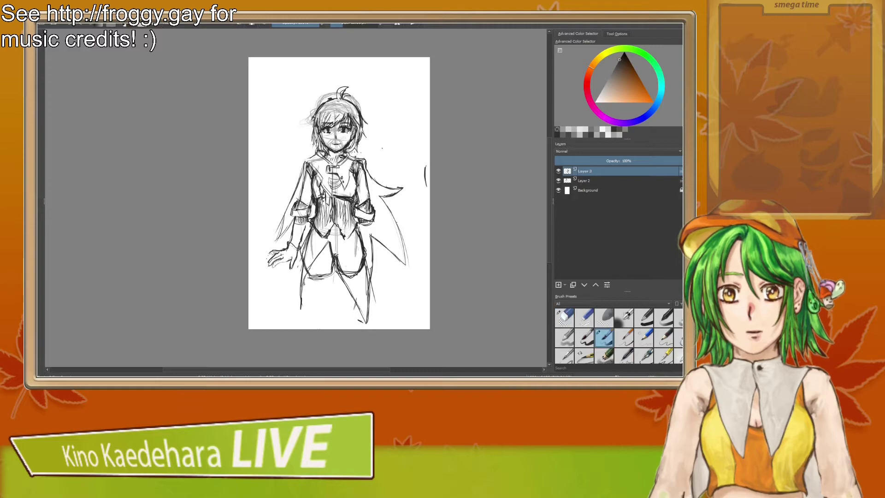
Step: Erase the shorts and the skirt's pointed panels below the vest, keeping the long outer edge on the cape side
{"action": "key", "text": "/"}
{"action": "mouse_move", "coordinate": [299, 267]}
{"action": "left_mouse_down"}
{"action": "mouse_move", "coordinate": [301, 298]}
{"action": "mouse_move", "coordinate": [325, 253]}
{"action": "mouse_move", "coordinate": [335, 249]}
{"action": "mouse_move", "coordinate": [342, 292]}
{"action": "mouse_move", "coordinate": [355, 289]}
{"action": "mouse_move", "coordinate": [359, 264]}
{"action": "mouse_move", "coordinate": [311, 294]}
{"action": "mouse_move", "coordinate": [358, 266]}
{"action": "left_mouse_up"}
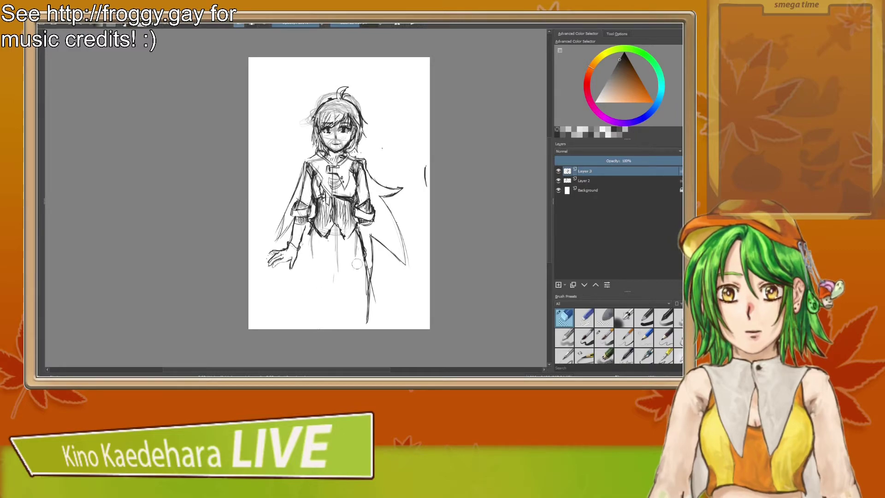
{"action": "key", "text": "/"}
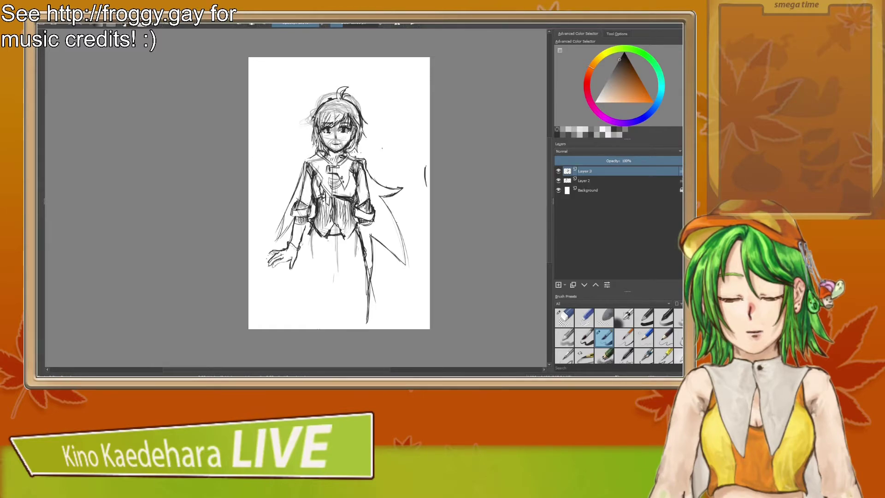
Step: Clear the line between the vest's points and try a curved double-lined waistband just below the vest
{"action": "key", "text": "slash"}
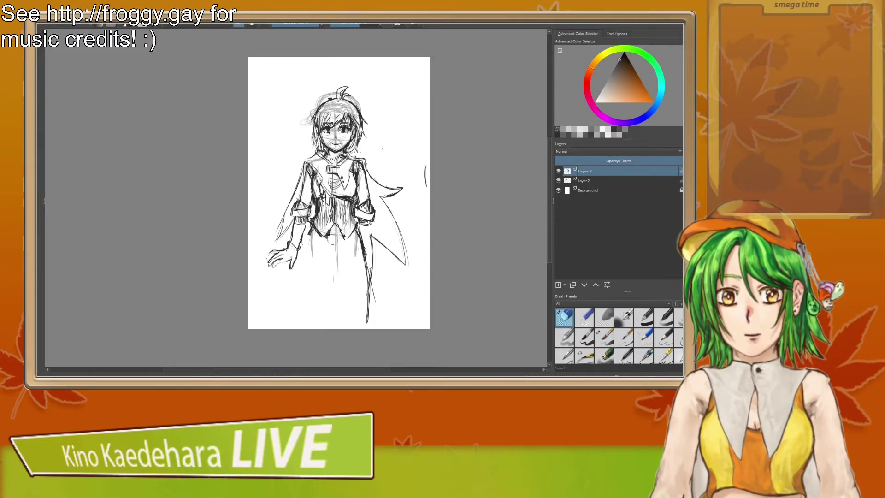
{"action": "key", "text": "slash"}
{"action": "mouse_move", "coordinate": [314, 238]}
{"action": "left_mouse_down"}
{"action": "mouse_move", "coordinate": [350, 240]}
{"action": "mouse_move", "coordinate": [311, 240]}
{"action": "mouse_move", "coordinate": [340, 248]}
{"action": "mouse_move", "coordinate": [311, 240]}
{"action": "left_mouse_up"}
{"action": "key", "text": "/"}
{"action": "key", "text": "/"}
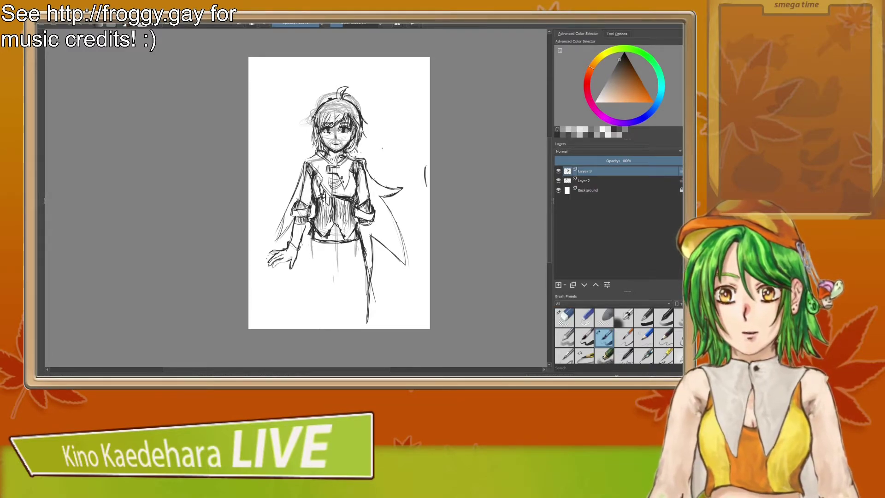
{"action": "left_click_drag", "start_coordinate": [312, 240], "coordinate": [342, 243]}
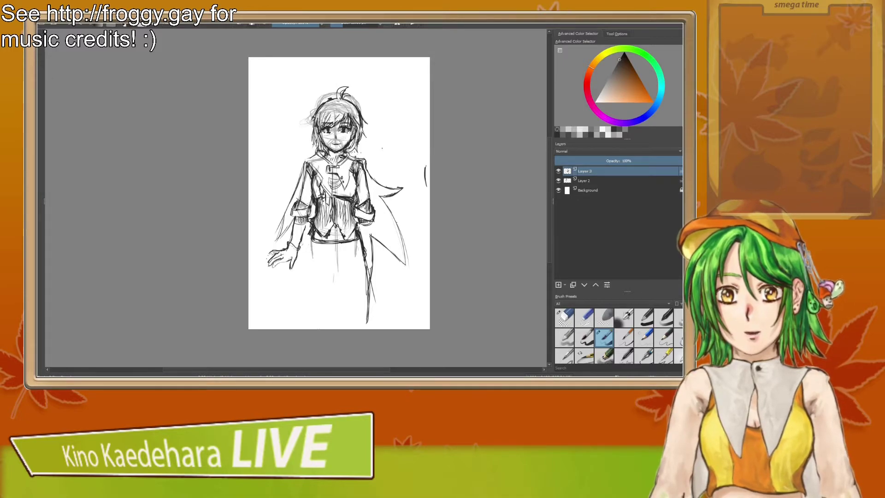
Step: Erase the waistband below the vest and draw a short waist line between the vest's front points
{"action": "key", "text": "/"}
{"action": "mouse_move", "coordinate": [314, 234]}
{"action": "left_mouse_down"}
{"action": "mouse_move", "coordinate": [358, 237]}
{"action": "mouse_move", "coordinate": [341, 234]}
{"action": "left_mouse_up"}
{"action": "key", "text": "/"}
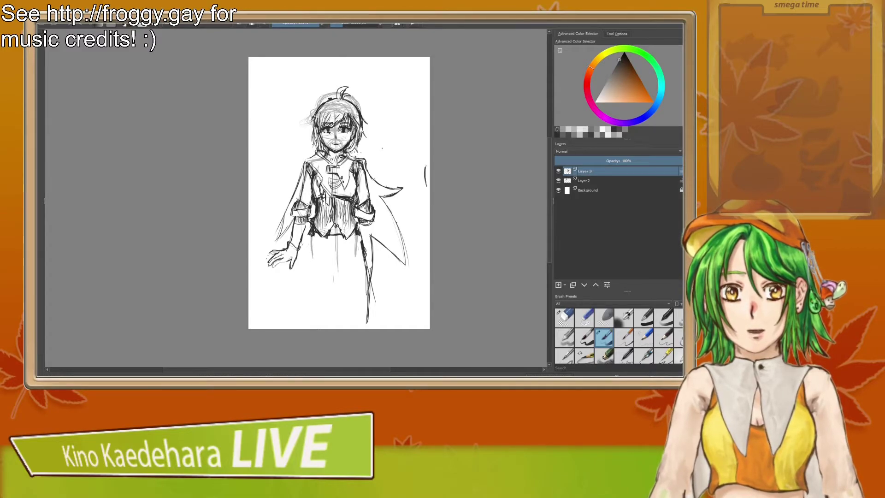
Step: Sketch puffy thigh-length shorts below the vest, with rounded outer sides, inner leg lines and curved hems on both legs
{"action": "mouse_move", "coordinate": [305, 272]}
{"action": "left_mouse_down"}
{"action": "mouse_move", "coordinate": [311, 233]}
{"action": "mouse_move", "coordinate": [313, 277]}
{"action": "left_mouse_up"}
{"action": "mouse_move", "coordinate": [361, 235]}
{"action": "left_mouse_down"}
{"action": "mouse_move", "coordinate": [366, 272]}
{"action": "mouse_move", "coordinate": [371, 256]}
{"action": "mouse_move", "coordinate": [366, 279]}
{"action": "left_mouse_up"}
{"action": "key", "text": "slash"}
{"action": "key", "text": "slash"}
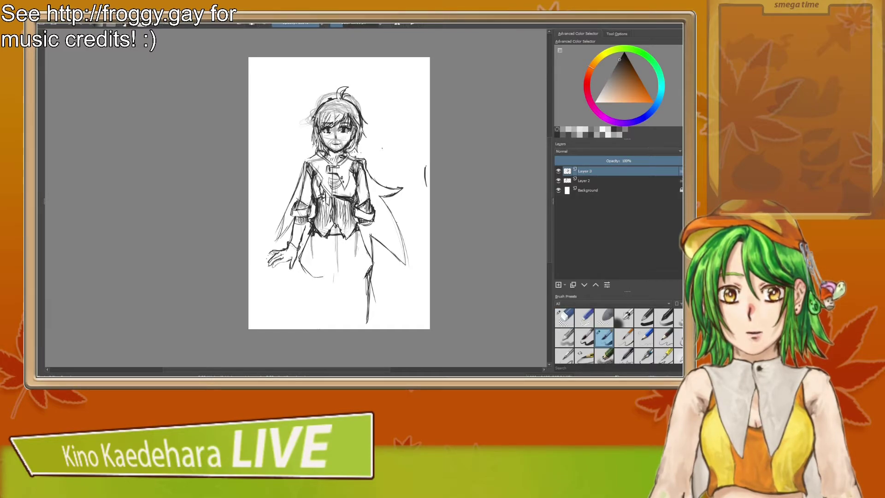
{"action": "left_click_drag", "start_coordinate": [308, 277], "coordinate": [331, 276]}
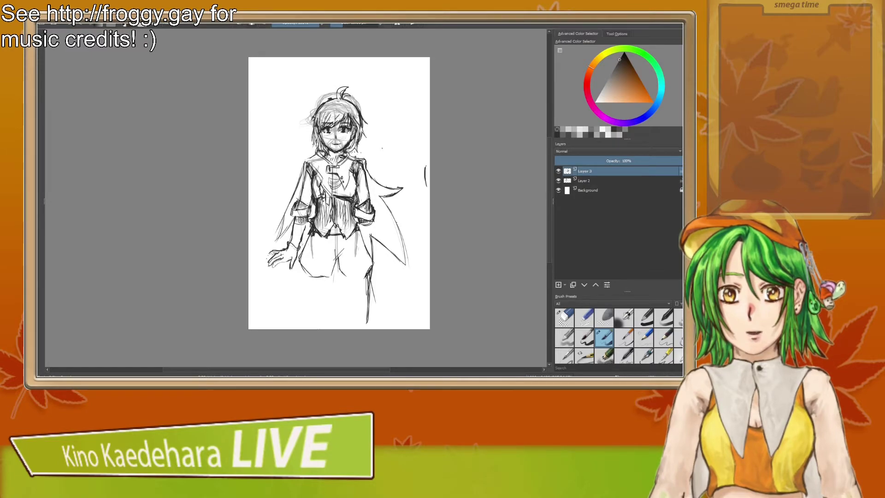
{"action": "left_click_drag", "start_coordinate": [365, 276], "coordinate": [345, 279]}
{"action": "left_click_drag", "start_coordinate": [349, 271], "coordinate": [339, 279]}
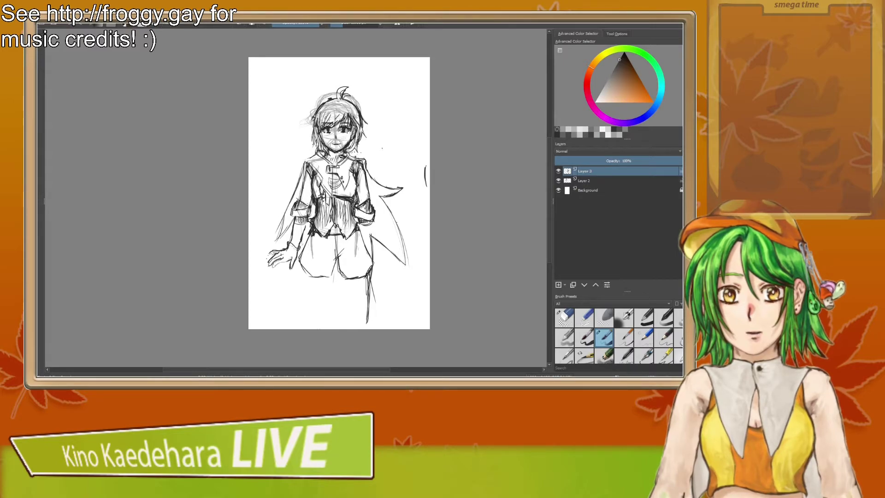
Step: Draw the centre seam of the shorts below the vest and clean up the overlapping lines around it
{"action": "left_click_drag", "start_coordinate": [332, 241], "coordinate": [336, 255]}
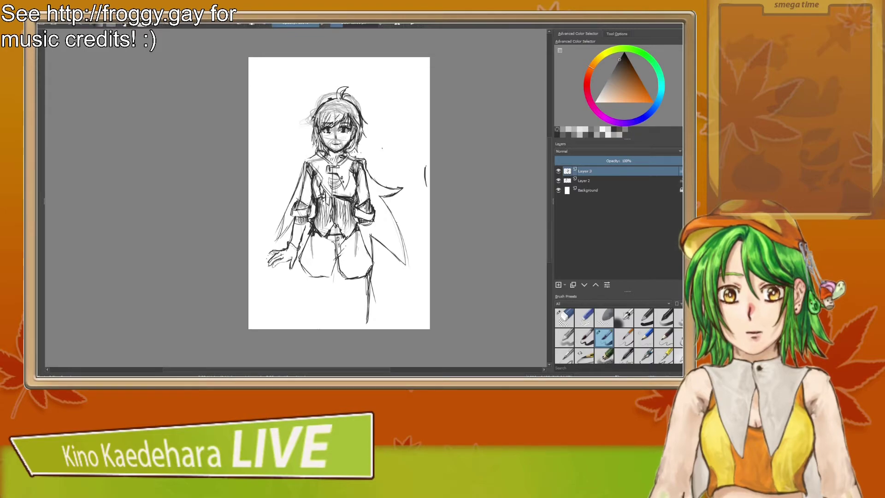
{"action": "key", "text": "/"}
{"action": "left_click_drag", "start_coordinate": [337, 237], "coordinate": [342, 249]}
{"action": "key", "text": "e"}
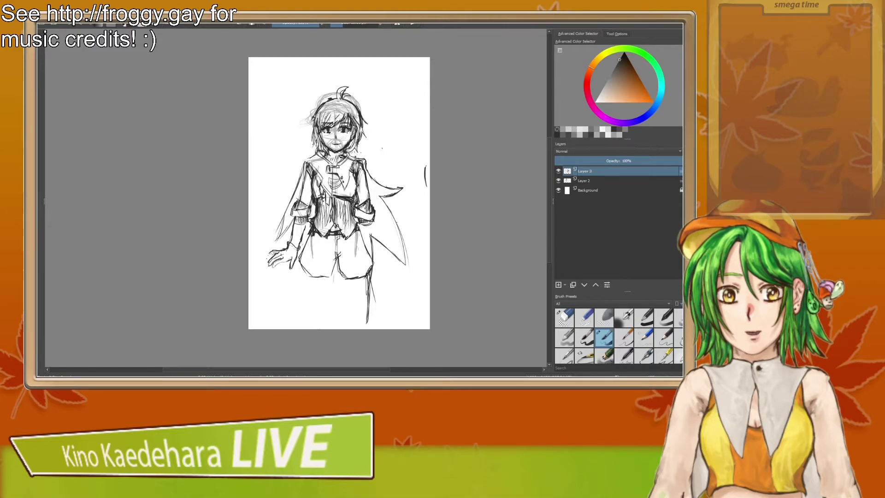
Step: Rework the fly of the shorts, erasing stray curves and adding small button details beside the centre seam
{"action": "key", "text": "e"}
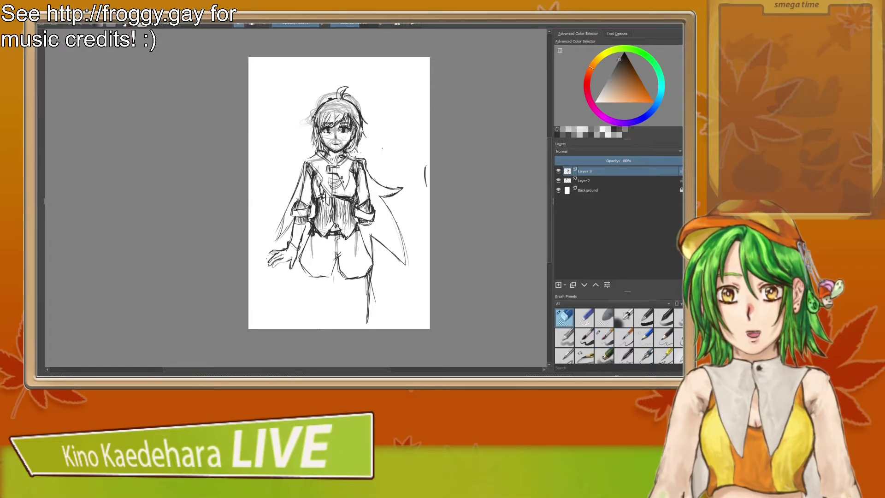
{"action": "key", "text": "e"}
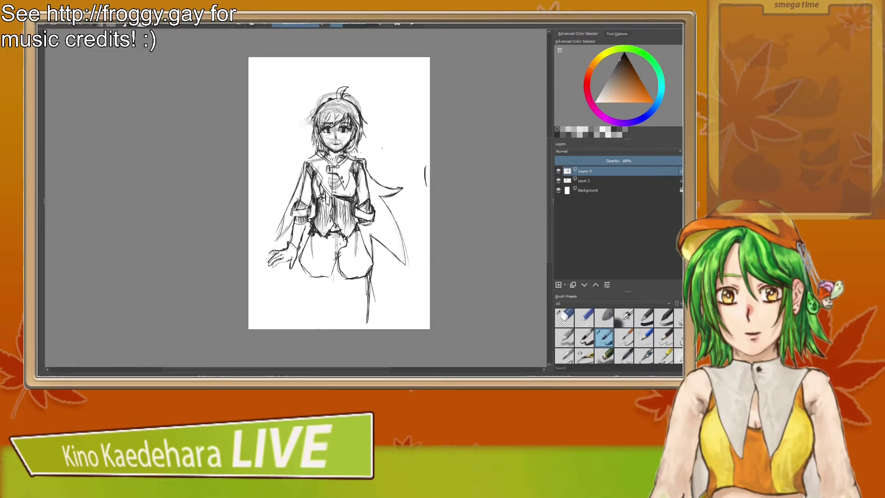
{"action": "key", "text": "e"}
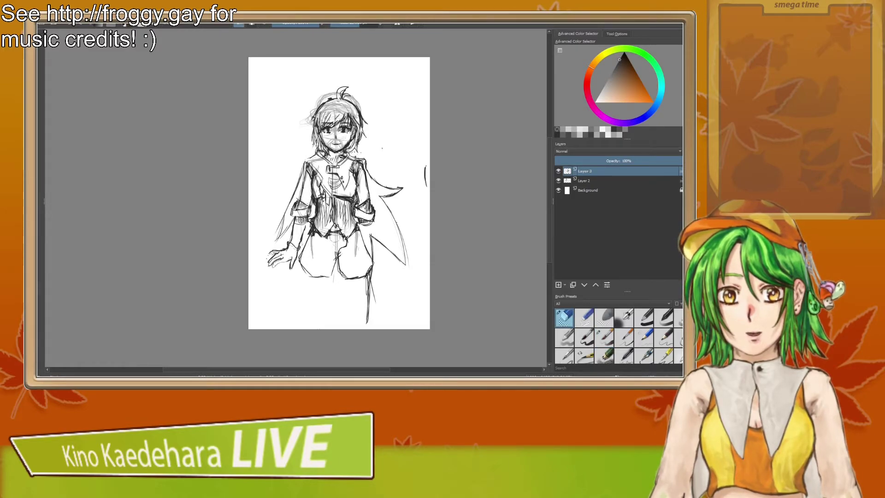
{"action": "key", "text": "e"}
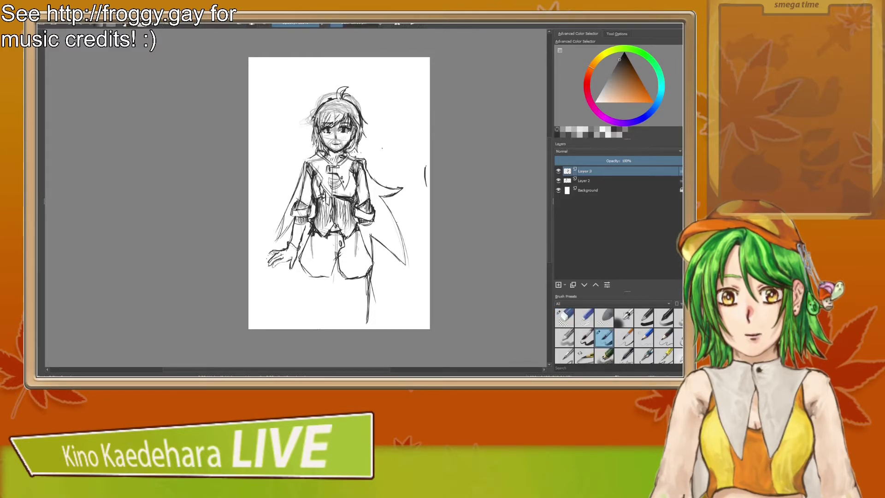
{"action": "key", "text": "e"}
{"action": "mouse_move", "coordinate": [340, 237]}
{"action": "left_mouse_down"}
{"action": "mouse_move", "coordinate": [338, 252]}
{"action": "mouse_move", "coordinate": [341, 244]}
{"action": "left_mouse_up"}
{"action": "key", "text": "e"}
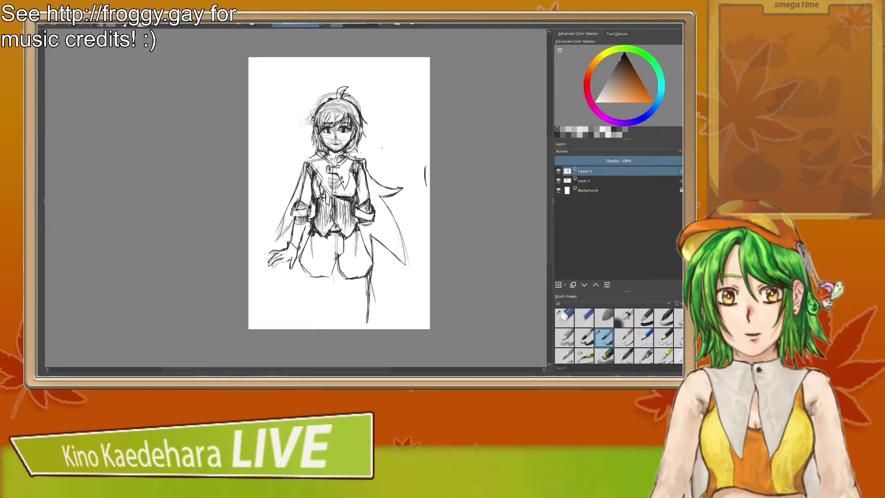
{"action": "key", "text": "e"}
{"action": "left_click_drag", "start_coordinate": [336, 244], "coordinate": [344, 251]}
{"action": "key", "text": "e"}
{"action": "key", "text": "e"}
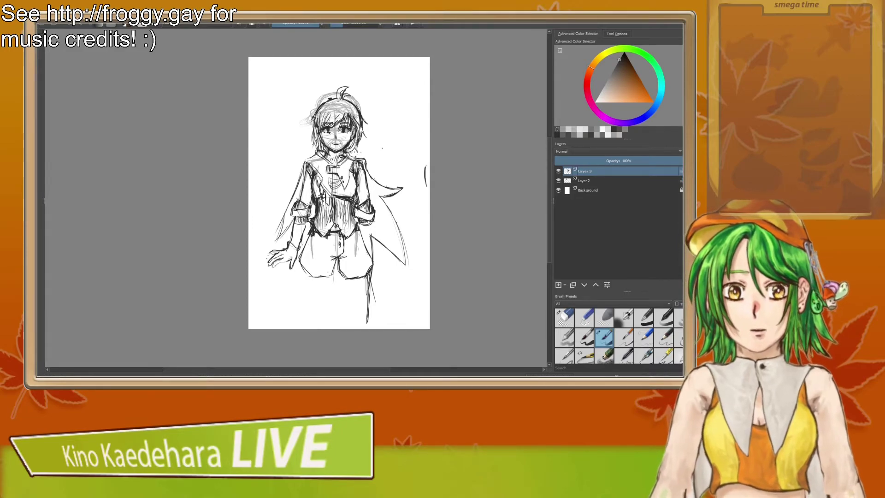
Step: Examine the figure and the new shorts in mirrored and normal view
{"action": "key", "text": "m"}
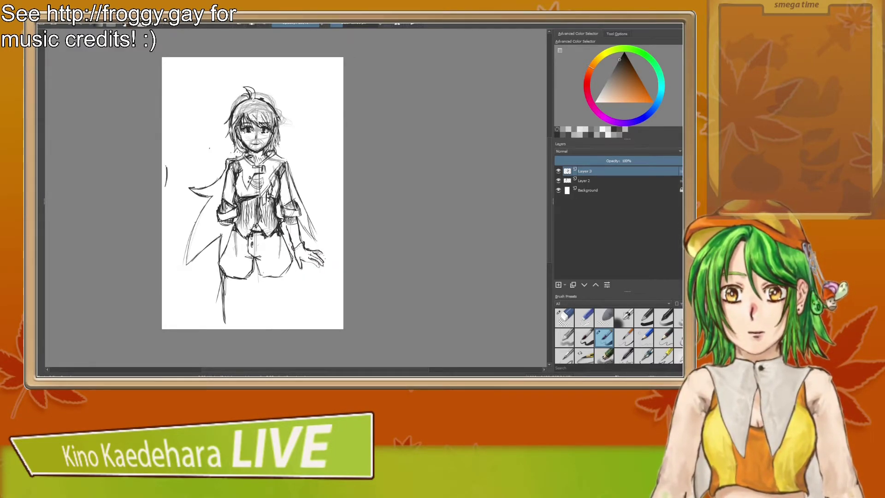
{"action": "key", "text": "m"}
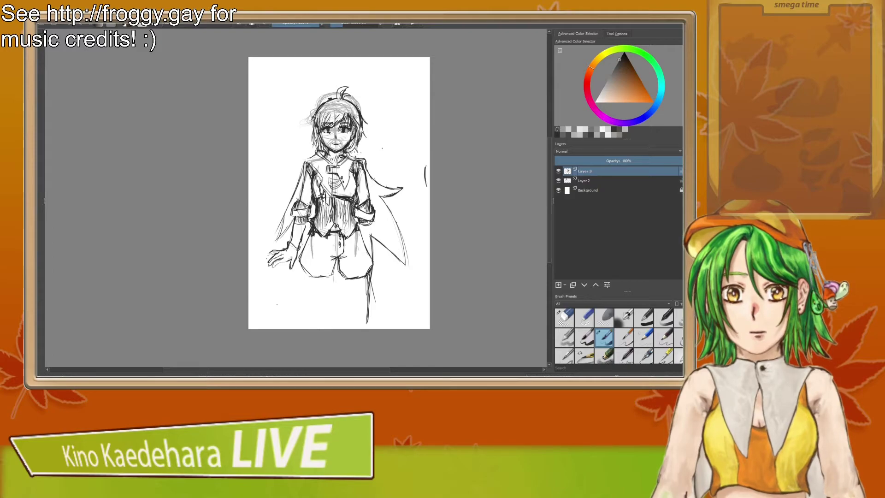
{"action": "key", "text": "m"}
{"action": "key", "text": "m"}
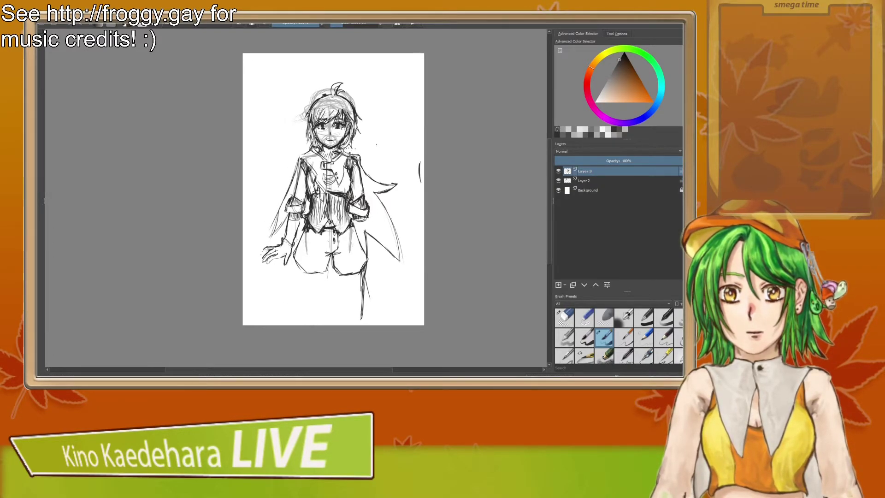
{"action": "key", "text": "m"}
{"action": "key", "text": "m"}
{"action": "left_click_drag", "start_coordinate": [333, 262], "coordinate": [311, 264]}
{"action": "key", "text": "m"}
{"action": "key", "text": "m"}
{"action": "key", "text": "m"}
{"action": "key", "text": "m"}
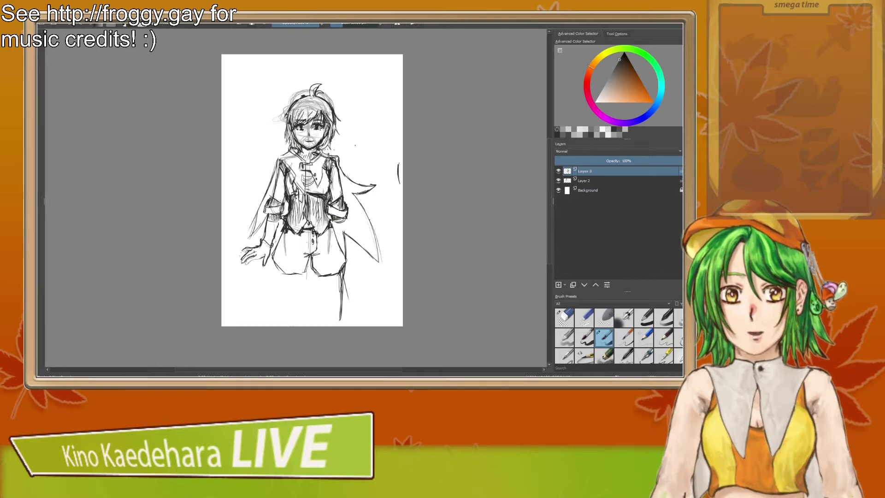
Step: Clean up and darken the outer edge of the shorts' leg on the cape side
{"action": "key", "text": "slash"}
{"action": "left_click_drag", "start_coordinate": [348, 256], "coordinate": [343, 268]}
{"action": "key", "text": "slash"}
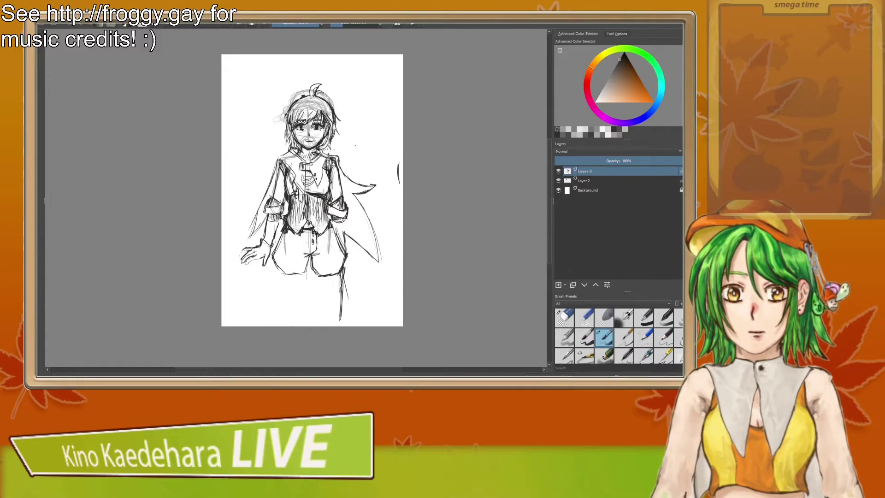
Step: Check the shorts in mirrored view and erase part of the heavy lines at the crotch
{"action": "key", "text": "m"}
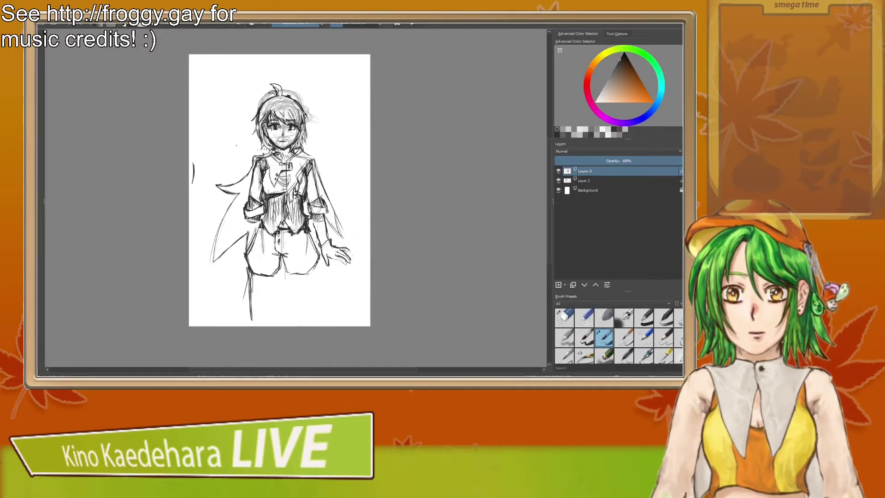
{"action": "key", "text": "m"}
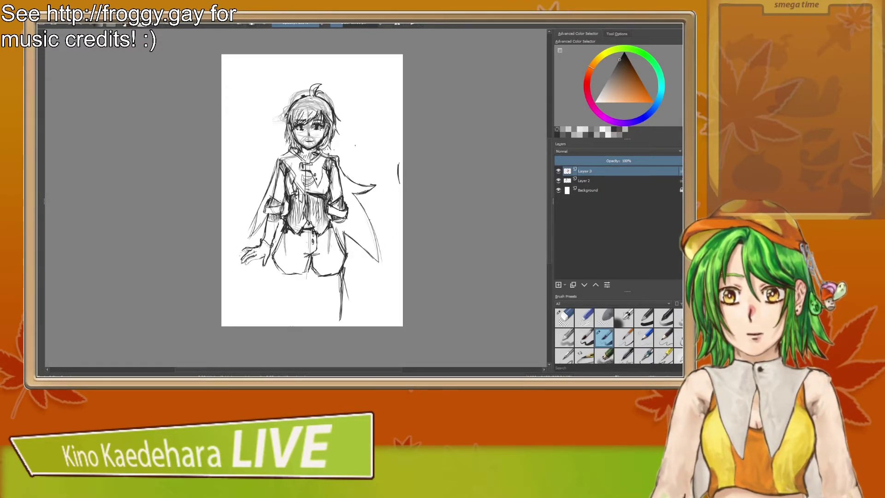
{"action": "key", "text": "slash"}
{"action": "mouse_move", "coordinate": [309, 259]}
{"action": "left_mouse_down"}
{"action": "mouse_move", "coordinate": [306, 268]}
{"action": "mouse_move", "coordinate": [307, 258]}
{"action": "left_mouse_up"}
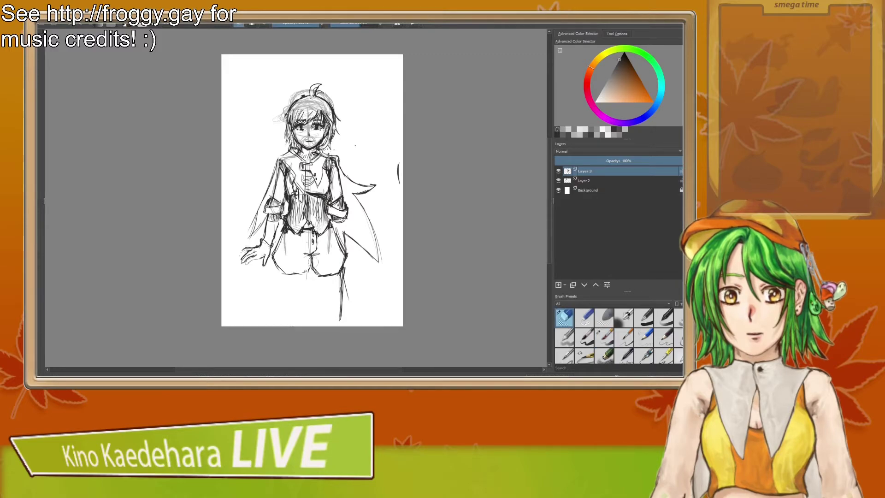
Step: Check the figure in mirrored view and sketch short leg bands below both legs of the shorts, darkening the hem lines
{"action": "key", "text": "slash"}
{"action": "key", "text": "m"}
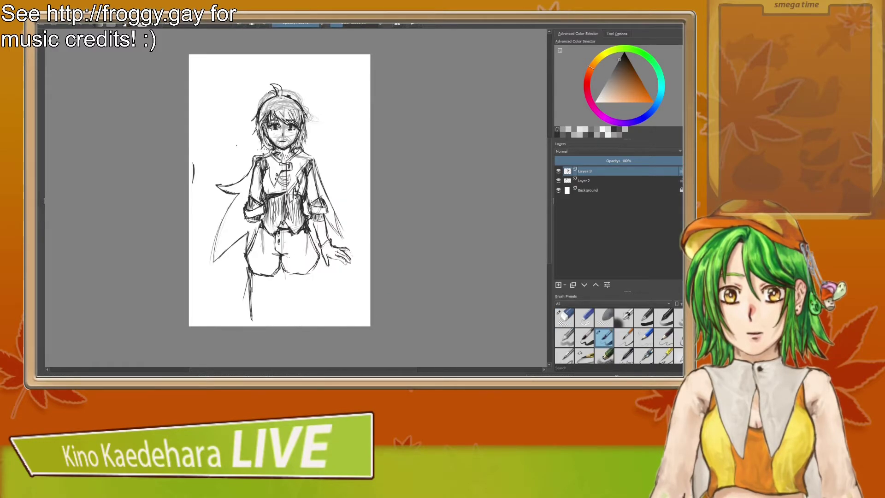
{"action": "key", "text": "m"}
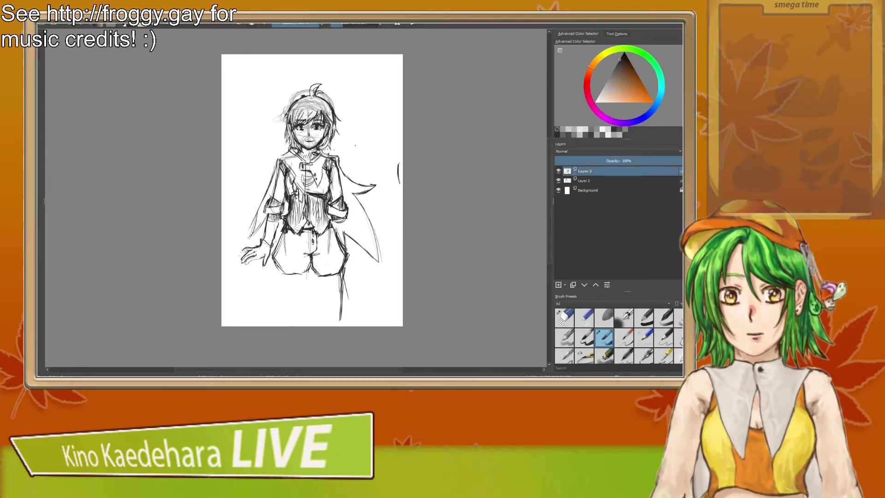
{"action": "mouse_move", "coordinate": [317, 274]}
{"action": "left_mouse_down"}
{"action": "mouse_move", "coordinate": [338, 272]}
{"action": "mouse_move", "coordinate": [323, 278]}
{"action": "left_mouse_up"}
{"action": "key", "text": "slash"}
{"action": "key", "text": "e"}
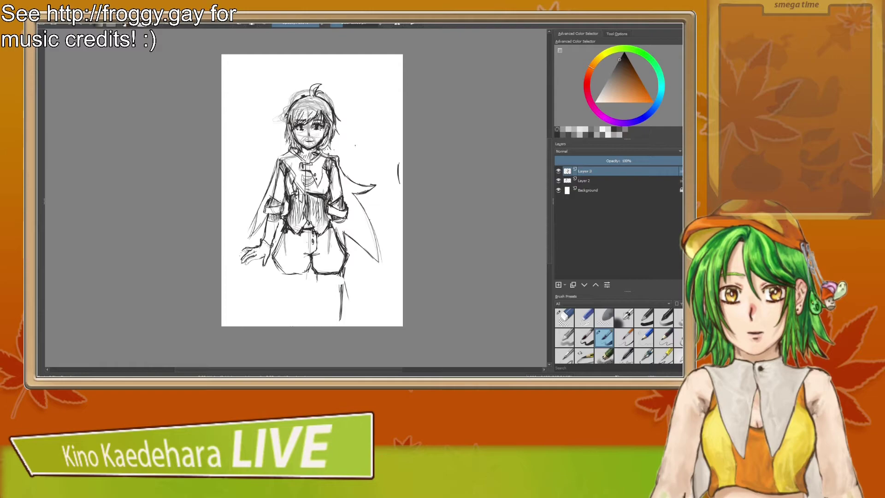
{"action": "left_click_drag", "start_coordinate": [314, 274], "coordinate": [338, 280]}
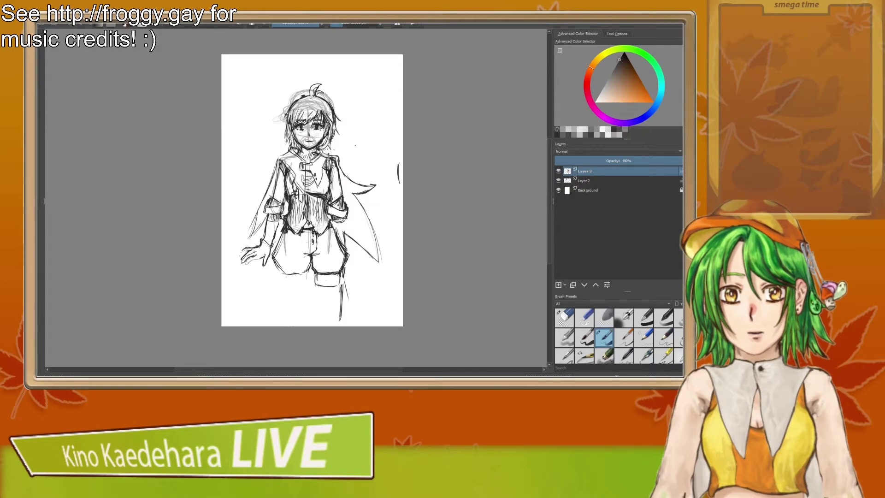
{"action": "left_click_drag", "start_coordinate": [280, 272], "coordinate": [300, 286]}
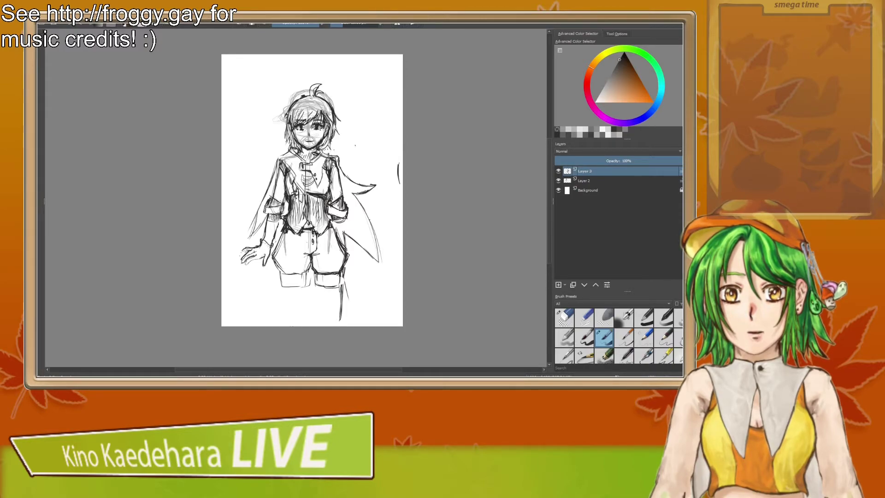
{"action": "left_click_drag", "start_coordinate": [313, 272], "coordinate": [317, 283]}
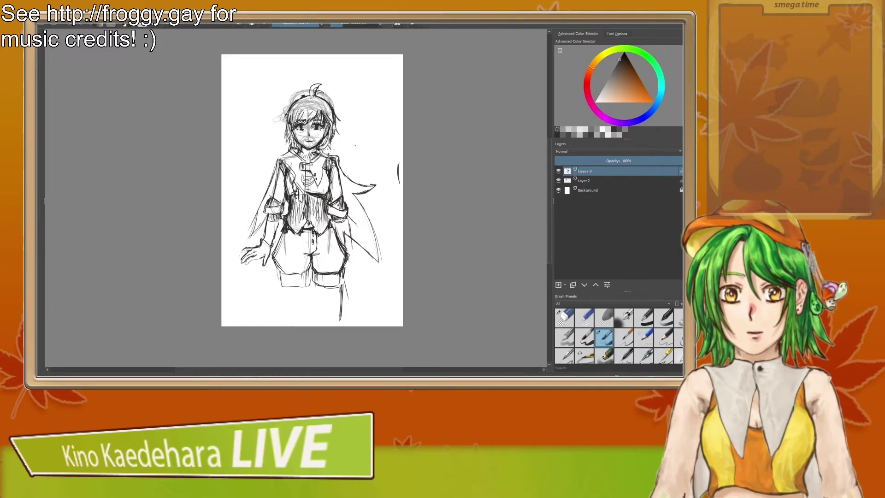
Step: Sketch the forearm and cuff below the rolled sleeve on the cape side, erasing the cape lines crossing it
{"action": "mouse_move", "coordinate": [334, 222]}
{"action": "left_mouse_down"}
{"action": "mouse_move", "coordinate": [352, 243]}
{"action": "mouse_move", "coordinate": [345, 253]}
{"action": "mouse_move", "coordinate": [352, 235]}
{"action": "left_mouse_up"}
{"action": "key", "text": "/"}
{"action": "key", "text": "e"}
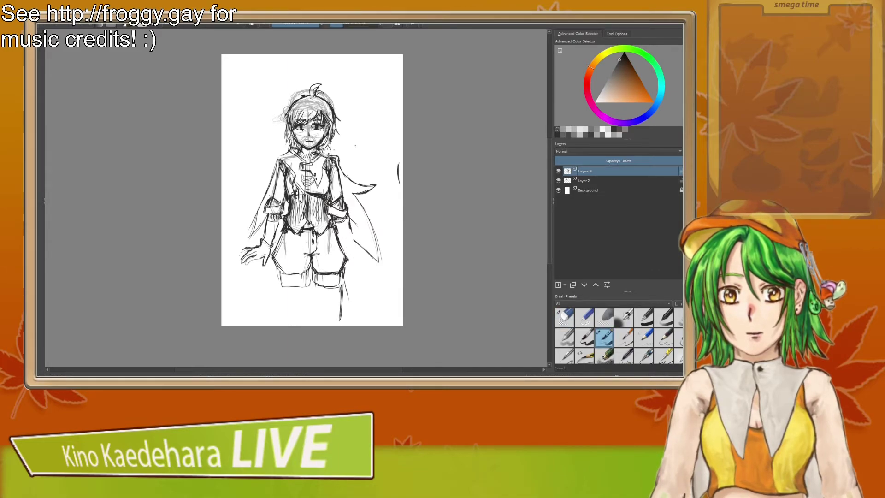
{"action": "key", "text": "e"}
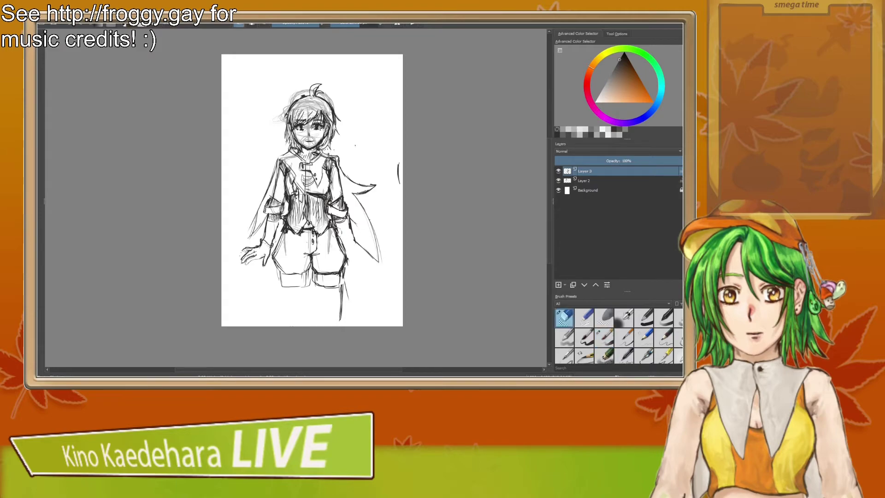
{"action": "key", "text": "e"}
{"action": "mouse_move", "coordinate": [339, 237]}
{"action": "left_mouse_down"}
{"action": "mouse_move", "coordinate": [346, 258]}
{"action": "mouse_move", "coordinate": [353, 244]}
{"action": "left_mouse_up"}
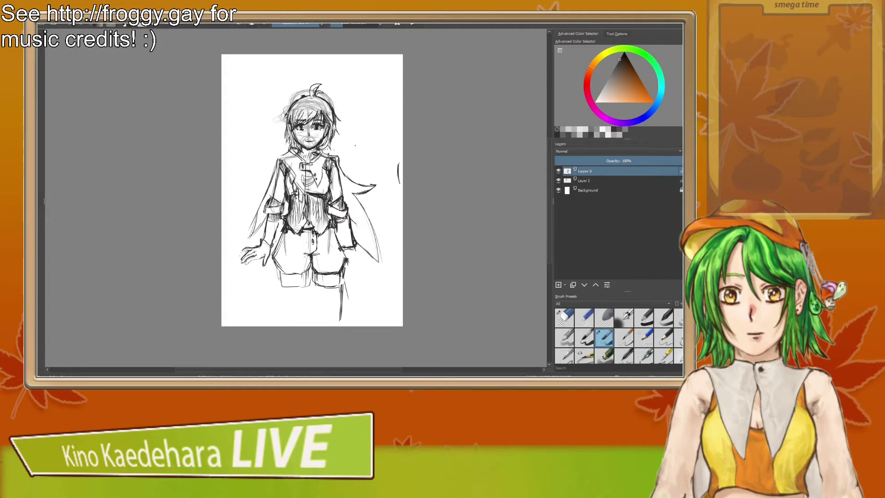
Step: Erase the forearm lines between the rolled sleeve and the glove cuff on the cape side
{"action": "scroll", "coordinate": [358, 237], "scroll_direction": "up", "scroll_amount": 1}
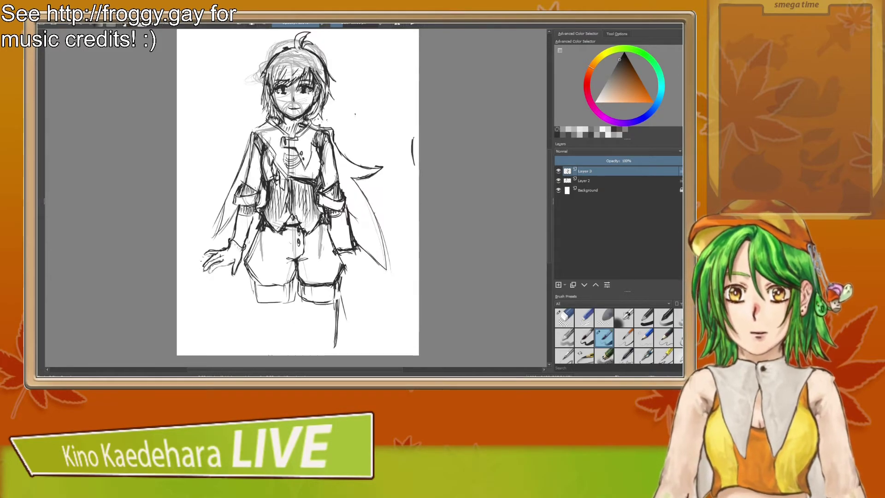
{"action": "left_click_drag", "start_coordinate": [357, 238], "coordinate": [387, 232]}
{"action": "key", "text": "e"}
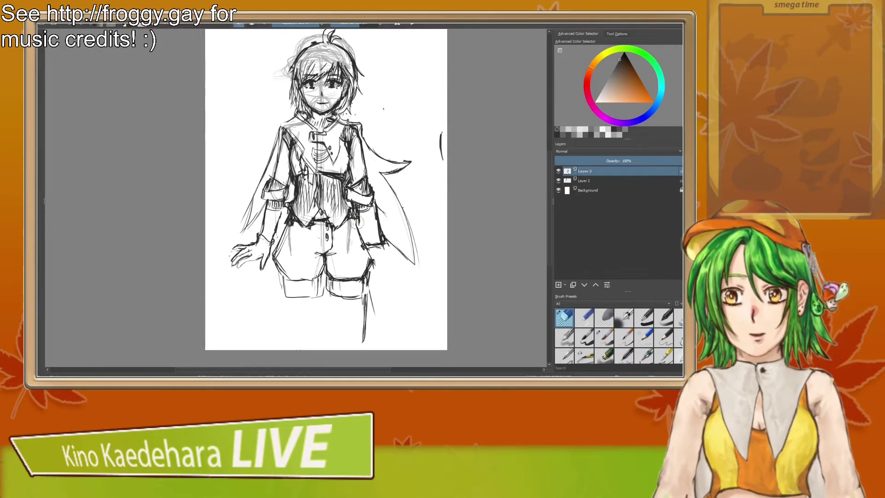
{"action": "left_click_drag", "start_coordinate": [372, 202], "coordinate": [383, 239]}
{"action": "key", "text": "e"}
{"action": "key", "text": "e"}
{"action": "key", "text": "e"}
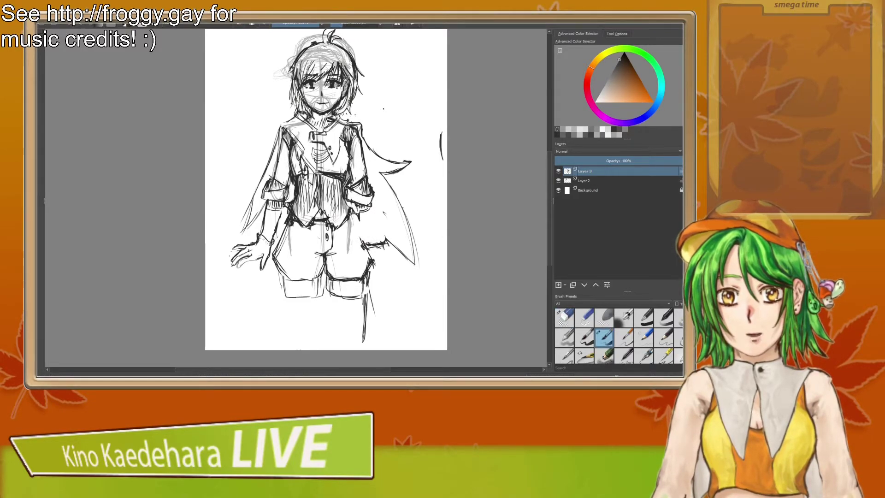
Step: Redraw the cape-side forearm as a slimmer shape ending in a glove cuff, erasing the earlier wrist lines
{"action": "key", "text": "e"}
{"action": "key", "text": "e"}
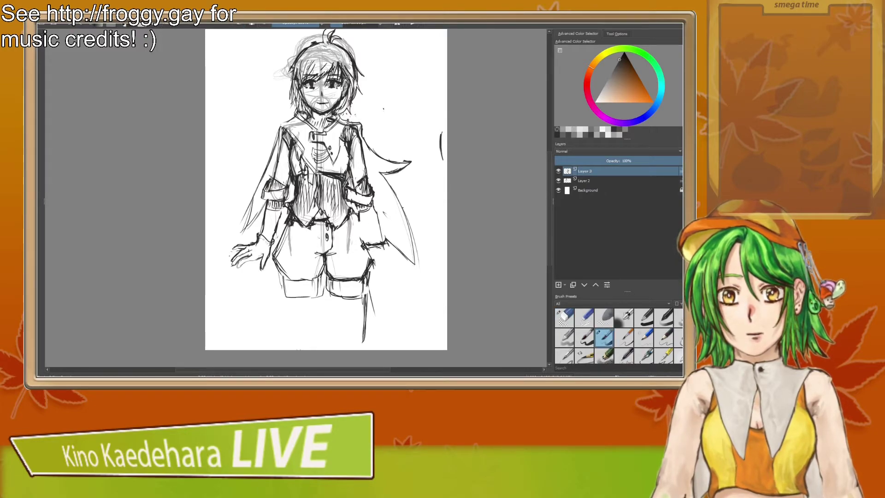
{"action": "mouse_move", "coordinate": [356, 214]}
{"action": "left_mouse_down"}
{"action": "mouse_move", "coordinate": [362, 242]}
{"action": "mouse_move", "coordinate": [373, 242]}
{"action": "mouse_move", "coordinate": [379, 220]}
{"action": "mouse_move", "coordinate": [387, 255]}
{"action": "left_mouse_up"}
{"action": "key", "text": "slash"}
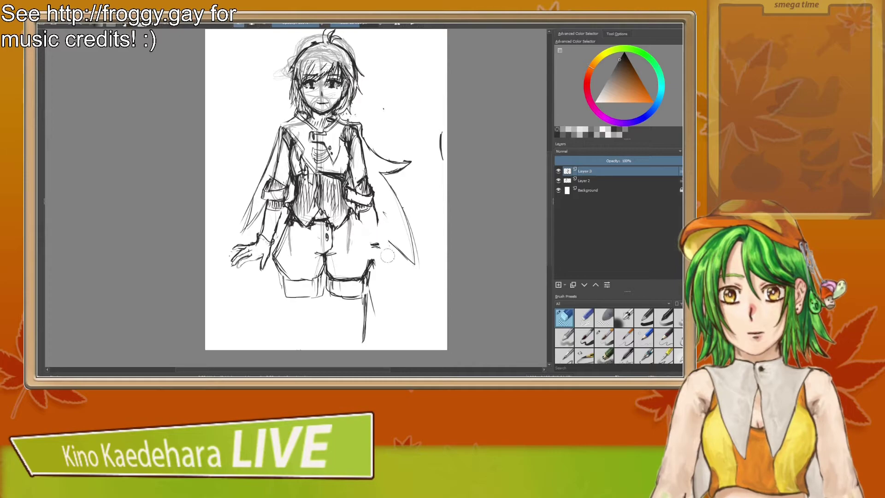
{"action": "key", "text": "e"}
{"action": "left_click_drag", "start_coordinate": [376, 213], "coordinate": [383, 242]}
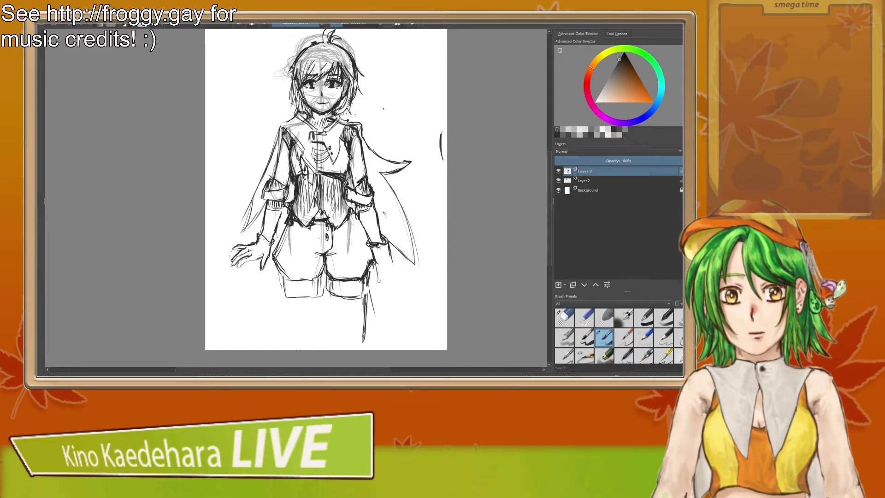
Step: Erase the shorts outline and rough hand line that overlap the area below the cape-side wrist
{"action": "key", "text": "slash"}
{"action": "left_click_drag", "start_coordinate": [372, 249], "coordinate": [377, 279]}
{"action": "key", "text": "e"}
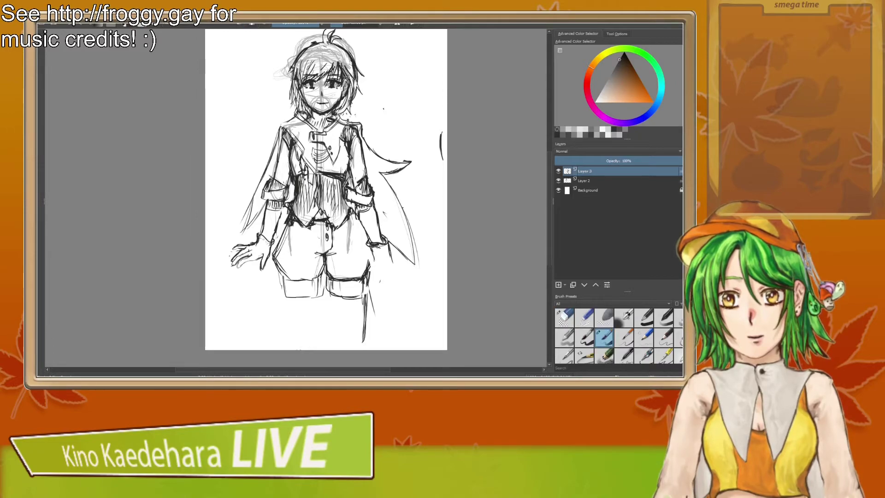
{"action": "key", "text": "e"}
{"action": "key", "text": "e"}
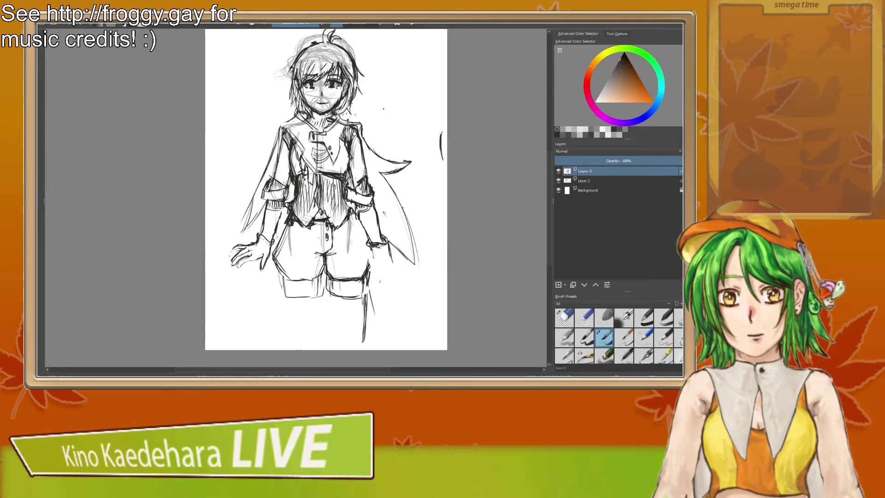
Step: Sketch the cape-side hand with a thumb beside the shorts and spread fingers reaching outward
{"action": "left_click_drag", "start_coordinate": [372, 271], "coordinate": [379, 279]}
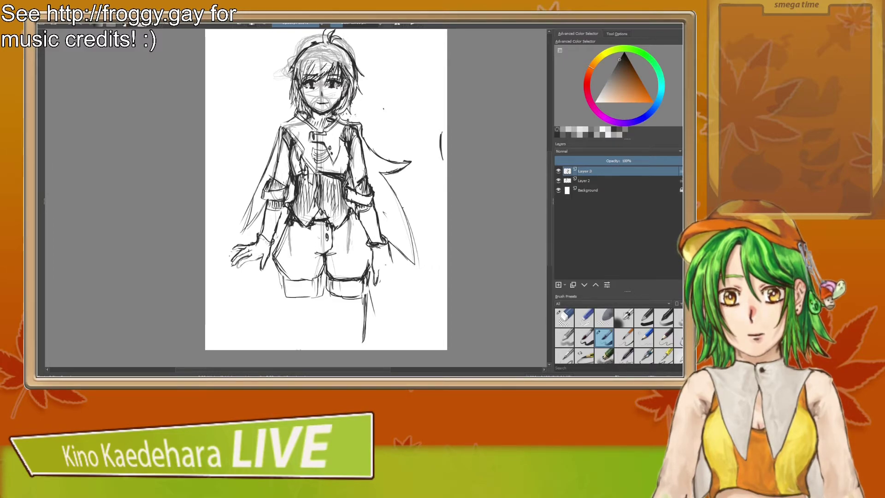
{"action": "left_click_drag", "start_coordinate": [382, 271], "coordinate": [399, 289]}
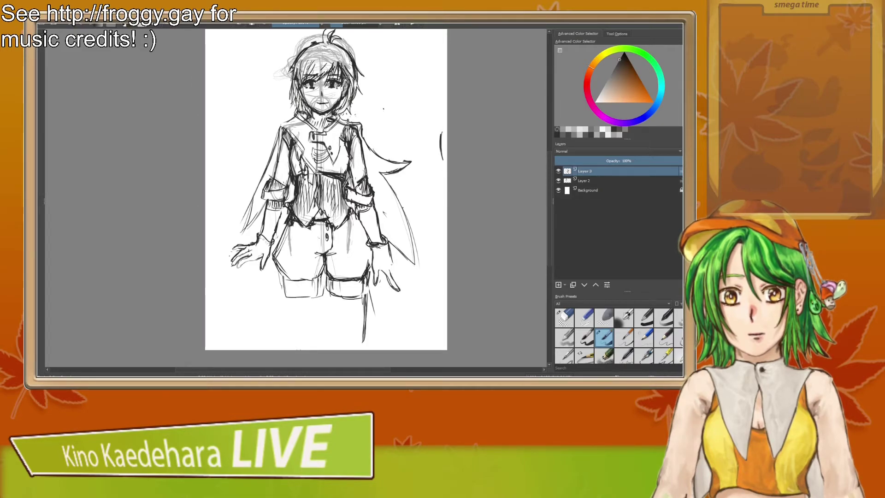
{"action": "left_click_drag", "start_coordinate": [393, 266], "coordinate": [406, 274]}
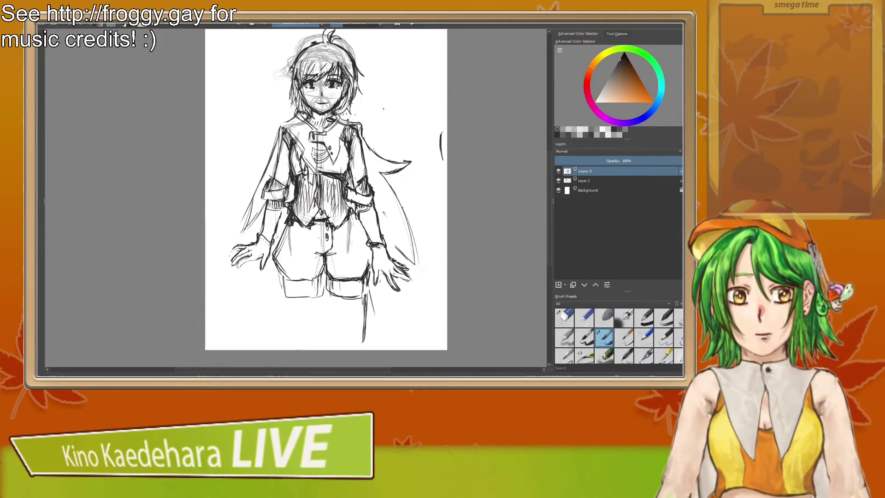
Step: Clean up the outer edge of the cape-side hand and redraw the uppermost finger where it overlaps the cape
{"action": "key", "text": "/"}
{"action": "left_click_drag", "start_coordinate": [400, 264], "coordinate": [409, 268]}
{"action": "key", "text": "/"}
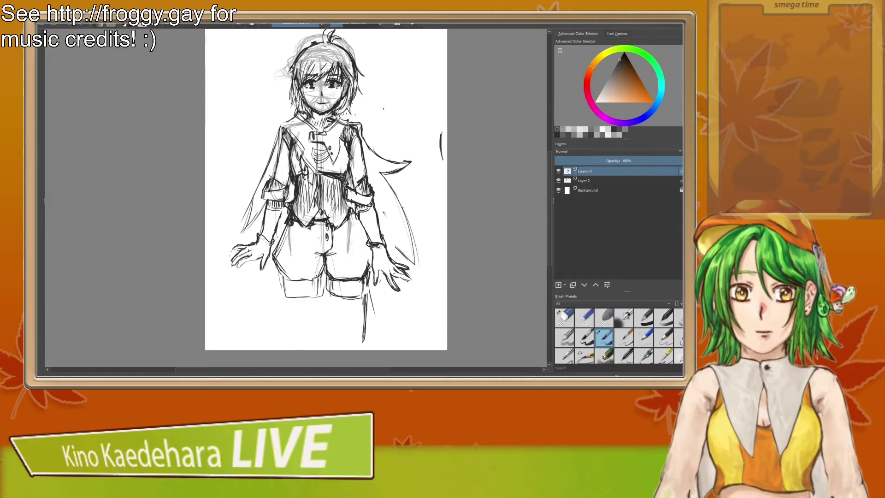
{"action": "key", "text": "/"}
{"action": "left_click_drag", "start_coordinate": [395, 261], "coordinate": [410, 269]}
{"action": "left_click", "coordinate": [604, 338]}
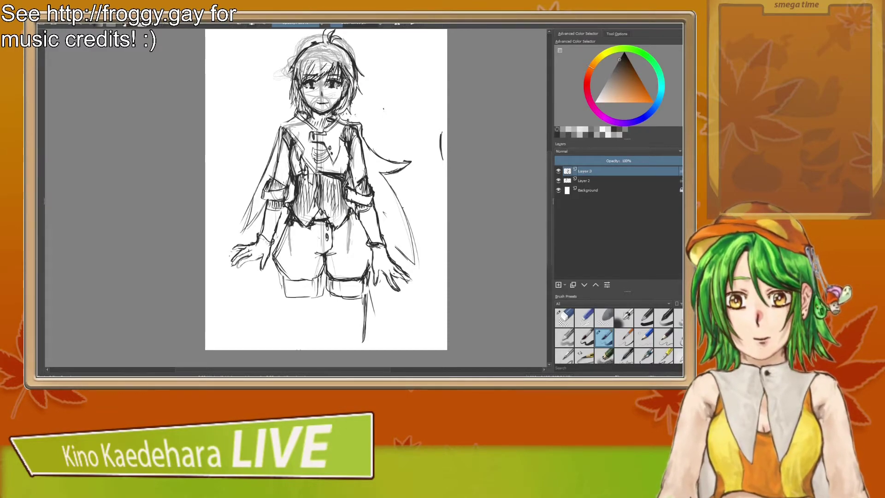
Step: Reshape the outer fingers of the cape-side hand and trim their tips
{"action": "key", "text": "/"}
{"action": "left_click_drag", "start_coordinate": [397, 268], "coordinate": [407, 281]}
{"action": "key", "text": "/"}
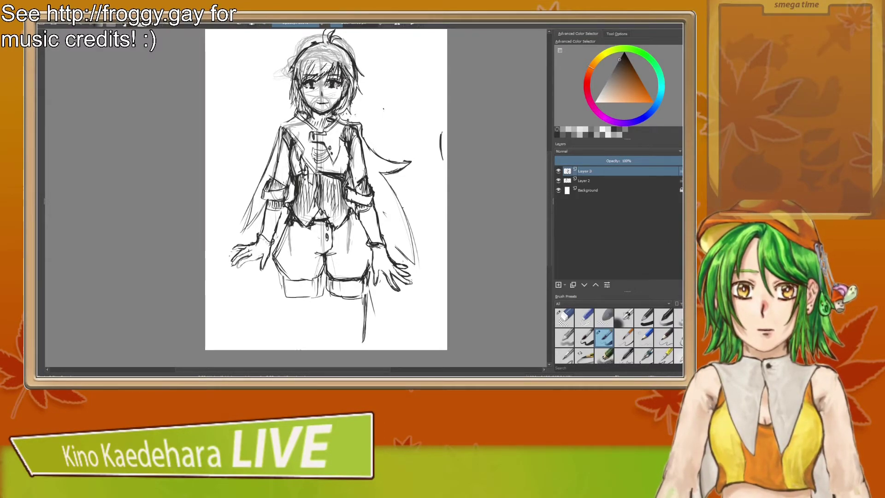
{"action": "key", "text": "slash"}
{"action": "left_click", "coordinate": [412, 284]}
{"action": "key", "text": "e"}
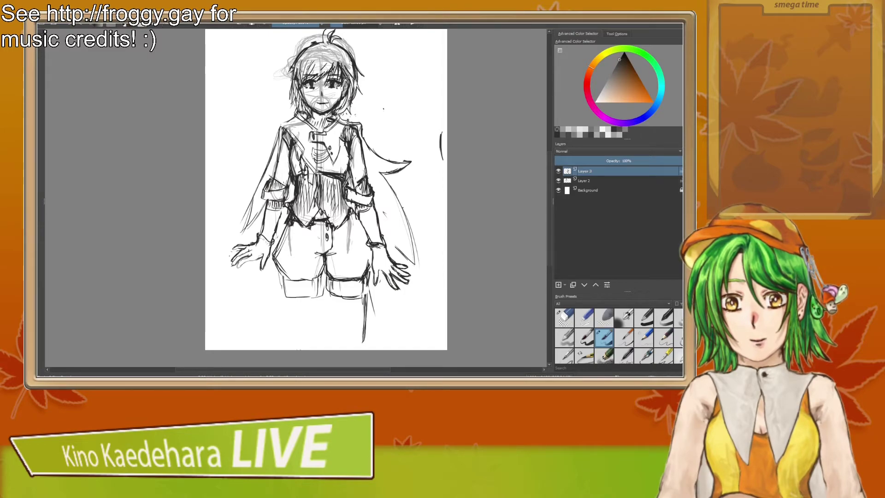
Step: Refine the cape-side hand's finger contours with alternating erasing and darker strokes
{"action": "key", "text": "/"}
{"action": "left_click_drag", "start_coordinate": [406, 269], "coordinate": [401, 278]}
{"action": "key", "text": "/"}
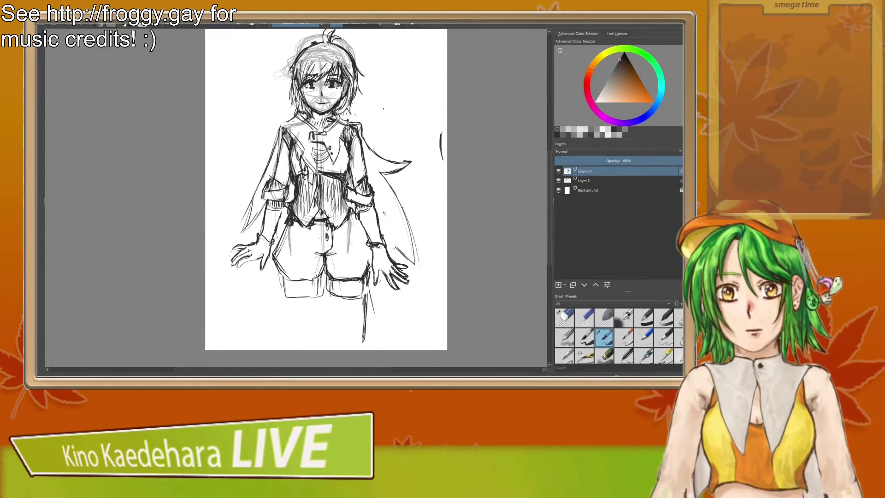
{"action": "key", "text": "e"}
{"action": "mouse_move", "coordinate": [402, 270]}
{"action": "left_mouse_down"}
{"action": "mouse_move", "coordinate": [408, 281]}
{"action": "mouse_move", "coordinate": [410, 274]}
{"action": "left_mouse_up"}
{"action": "key", "text": "slash"}
{"action": "left_click_drag", "start_coordinate": [411, 274], "coordinate": [402, 275]}
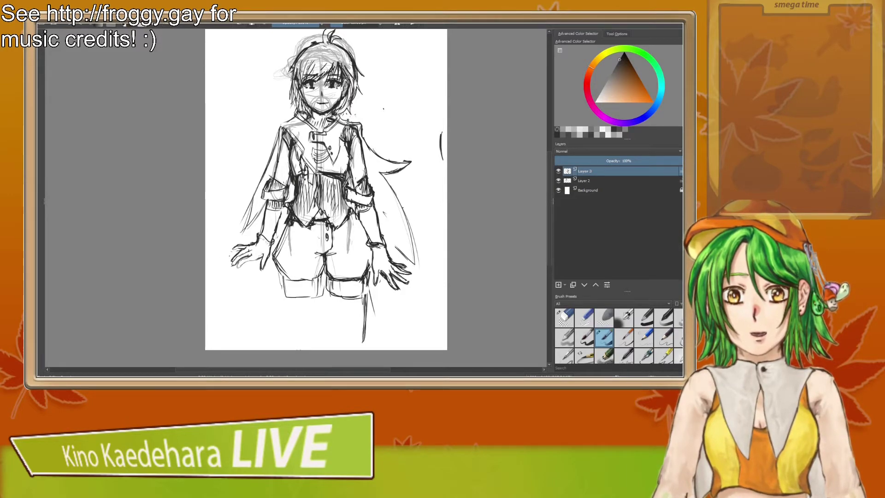
{"action": "key", "text": "/"}
{"action": "key", "text": "/"}
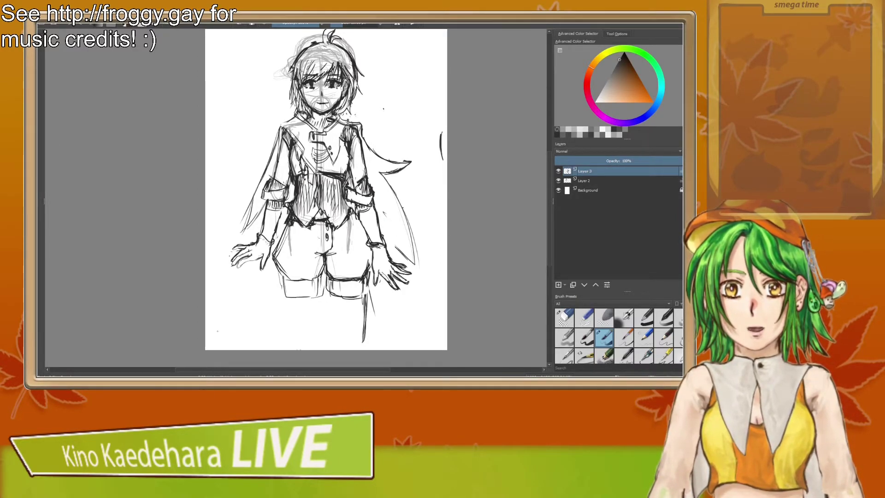
Step: Examine the line drawing with the rough sketch layer temporarily hidden
{"action": "left_click_drag", "start_coordinate": [359, 262], "coordinate": [390, 285]}
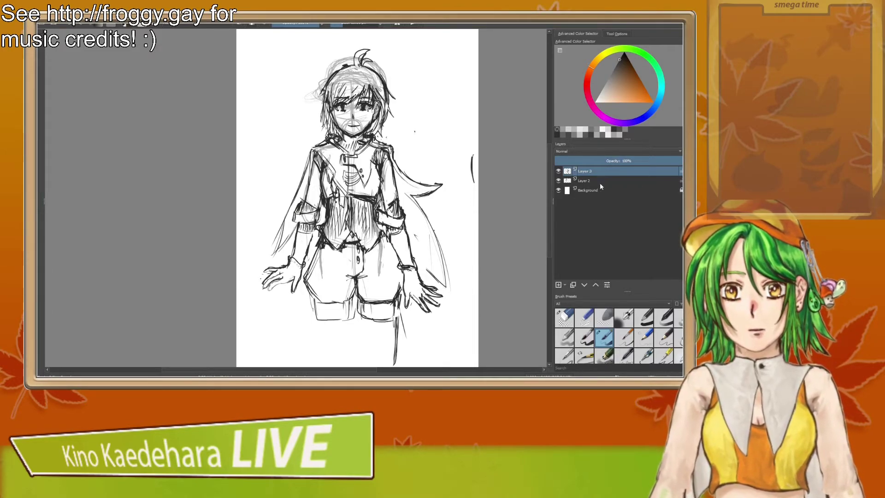
{"action": "left_click", "coordinate": [559, 183]}
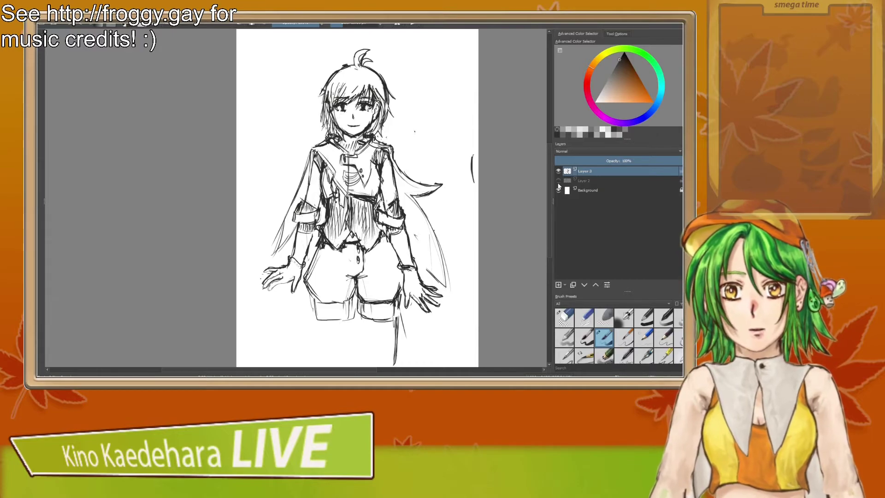
{"action": "mouse_move", "coordinate": [470, 197]}
{"action": "left_mouse_down"}
{"action": "mouse_move", "coordinate": [477, 219]}
{"action": "mouse_move", "coordinate": [433, 206]}
{"action": "left_mouse_up"}
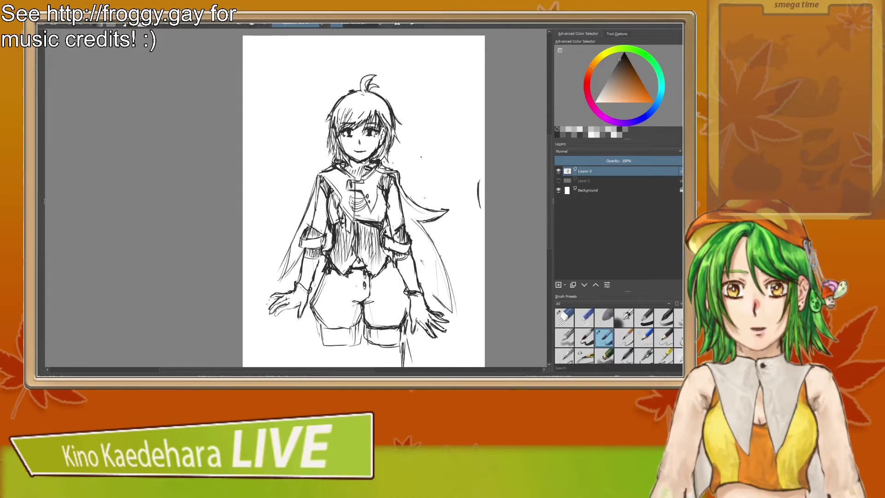
{"action": "left_click_drag", "start_coordinate": [418, 214], "coordinate": [419, 212]}
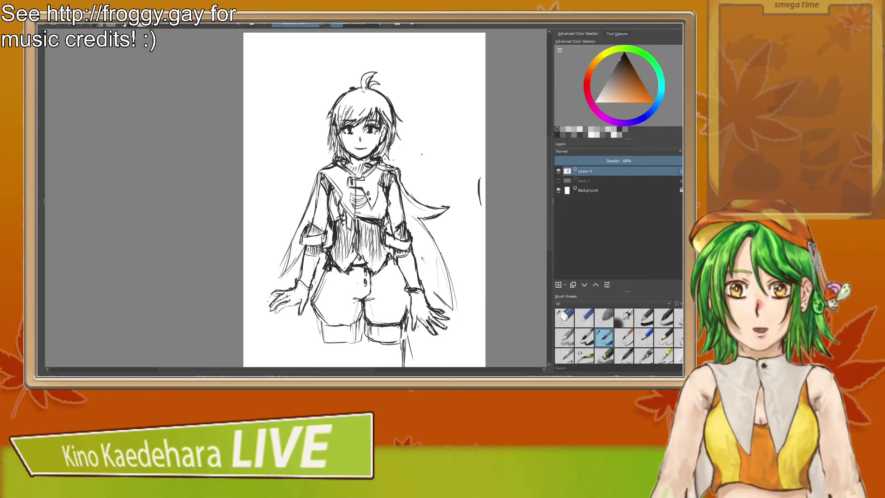
{"action": "left_click", "coordinate": [558, 180]}
Step: Delete the rough sketch layer and add a new paint layer between the line drawing and the background
{"action": "left_click", "coordinate": [592, 181]}
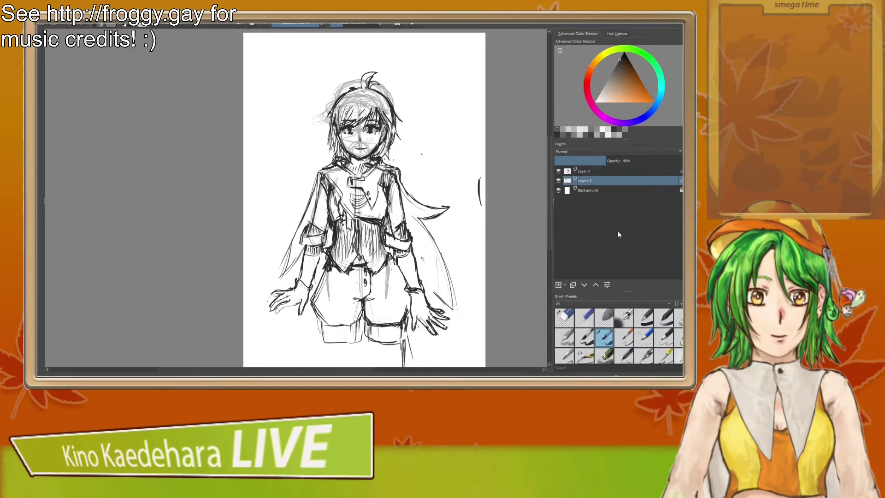
{"action": "key", "text": "shift+Delete"}
{"action": "left_click", "coordinate": [559, 285]}
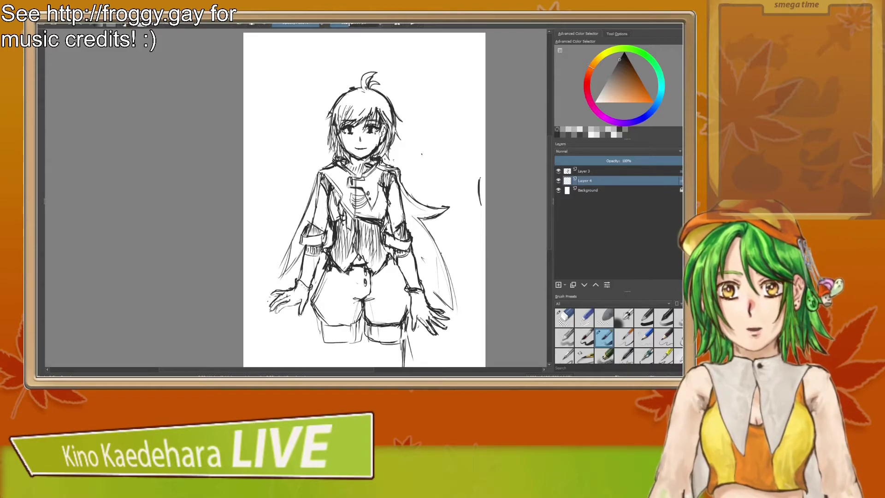
Step: Mix a muted yellow-green paint colour and give the page a pale off-white backdrop, keeping the new paint layer
{"action": "left_click", "coordinate": [621, 78]}
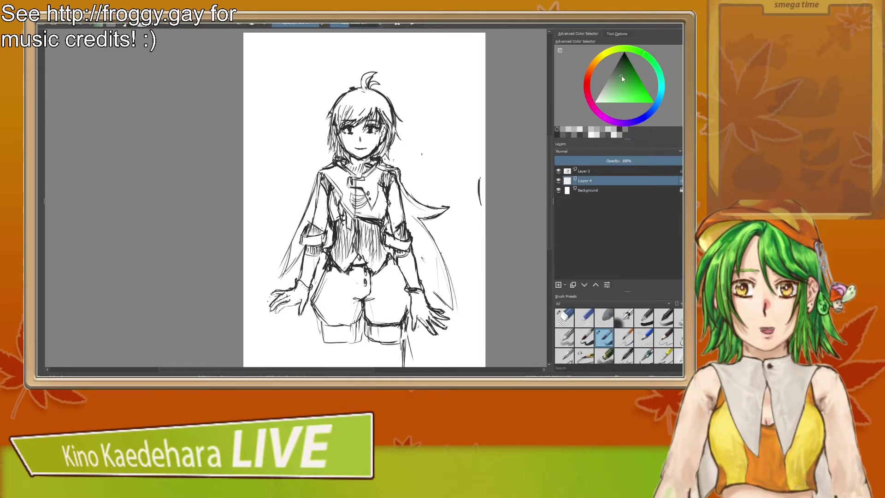
{"action": "mouse_move", "coordinate": [653, 62]}
{"action": "left_mouse_down"}
{"action": "mouse_move", "coordinate": [629, 50]}
{"action": "mouse_move", "coordinate": [662, 79]}
{"action": "left_mouse_up"}
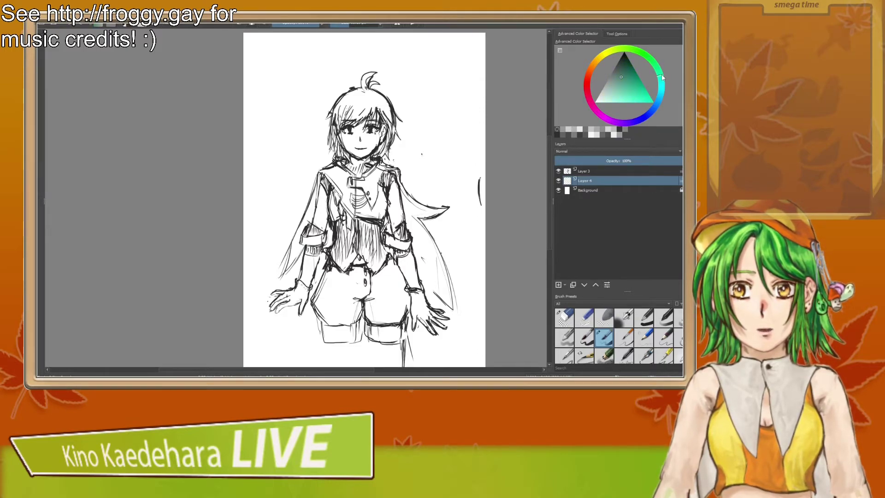
{"action": "mouse_move", "coordinate": [662, 77]}
{"action": "left_mouse_down"}
{"action": "mouse_move", "coordinate": [632, 52]}
{"action": "mouse_move", "coordinate": [620, 54]}
{"action": "left_mouse_up"}
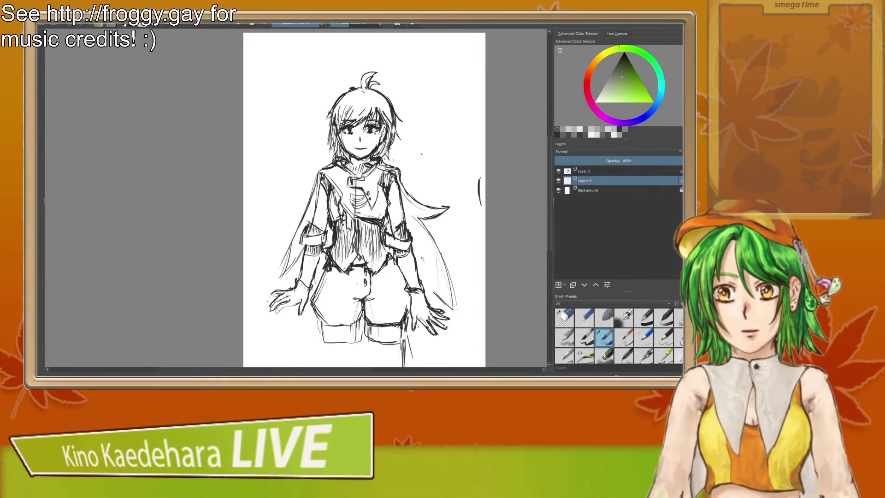
{"action": "key", "text": "shift+Delete"}
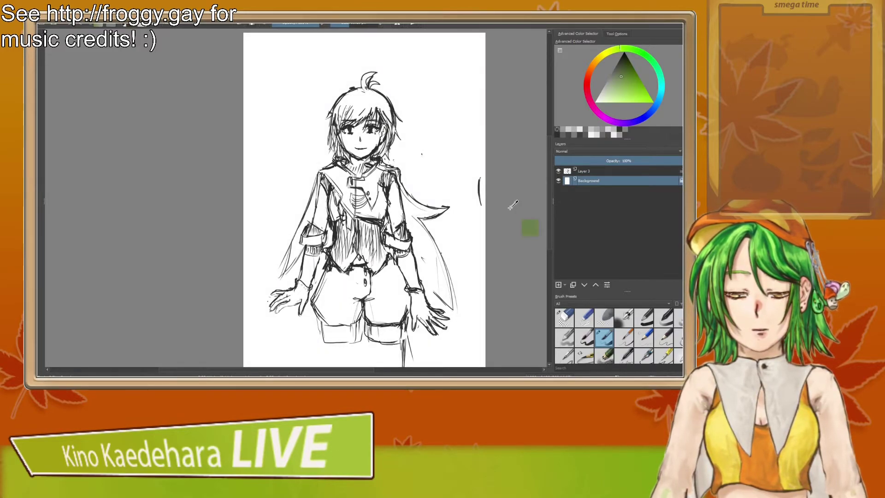
{"action": "key", "text": "ctrl+z"}
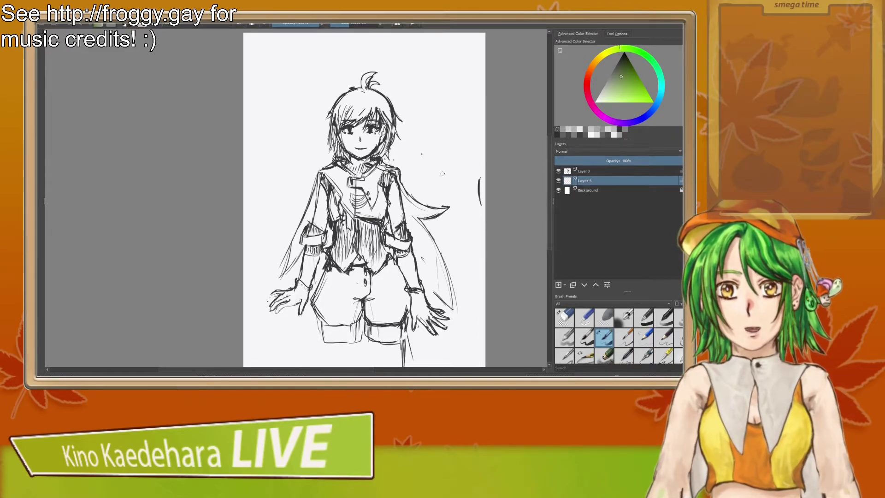
Step: Paint the hair muted green beneath the line art, covering the fringe, side locks and the curl on top
{"action": "left_click_drag", "start_coordinate": [362, 152], "coordinate": [323, 153]}
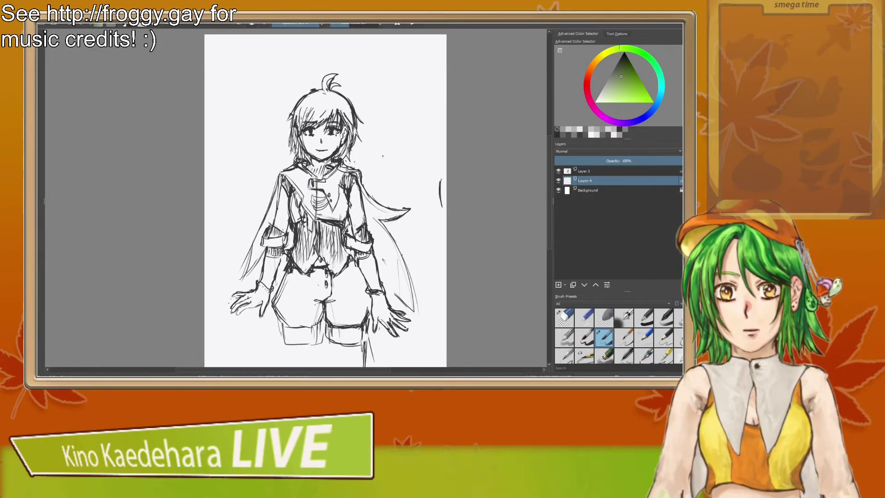
{"action": "left_click_drag", "start_coordinate": [472, 151], "coordinate": [465, 153]}
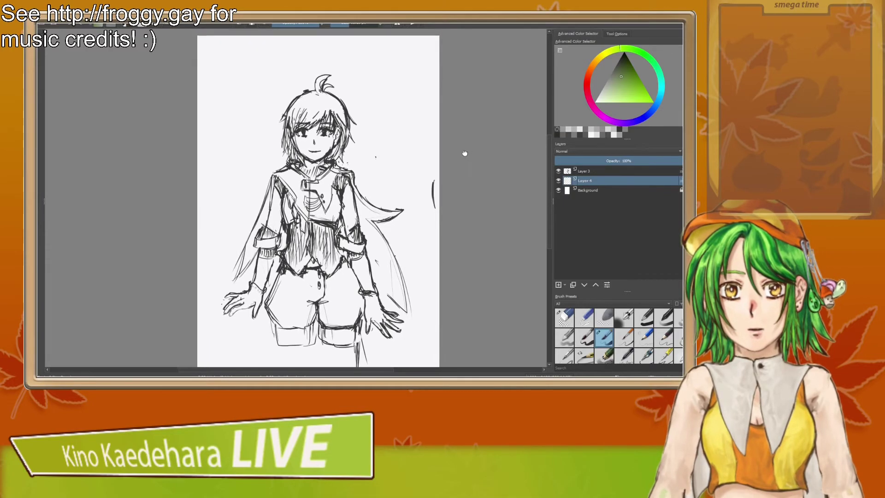
{"action": "mouse_move", "coordinate": [298, 109]}
{"action": "left_mouse_down"}
{"action": "mouse_move", "coordinate": [281, 124]}
{"action": "mouse_move", "coordinate": [289, 162]}
{"action": "mouse_move", "coordinate": [298, 109]}
{"action": "left_mouse_up"}
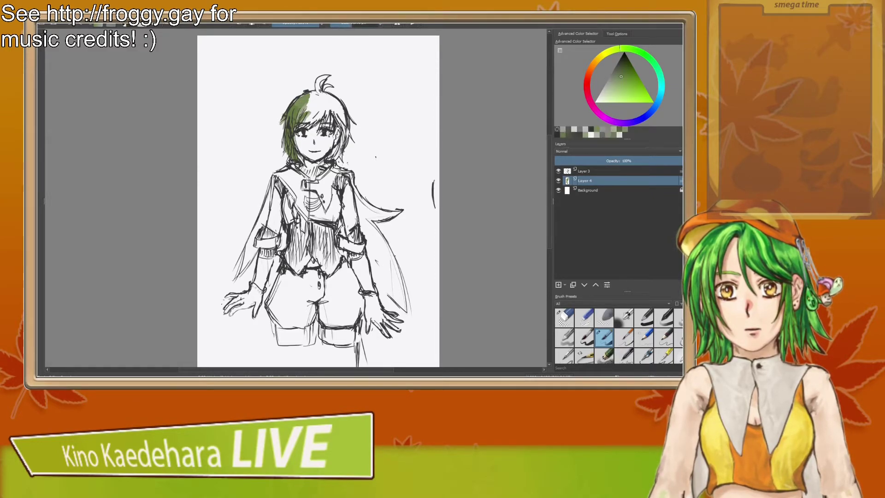
{"action": "mouse_move", "coordinate": [315, 95]}
{"action": "left_mouse_down"}
{"action": "mouse_move", "coordinate": [304, 113]}
{"action": "mouse_move", "coordinate": [310, 126]}
{"action": "left_mouse_up"}
{"action": "mouse_move", "coordinate": [321, 79]}
{"action": "left_mouse_down"}
{"action": "mouse_move", "coordinate": [313, 119]}
{"action": "mouse_move", "coordinate": [325, 117]}
{"action": "mouse_move", "coordinate": [327, 86]}
{"action": "mouse_move", "coordinate": [321, 104]}
{"action": "mouse_move", "coordinate": [299, 116]}
{"action": "mouse_move", "coordinate": [310, 111]}
{"action": "mouse_move", "coordinate": [340, 141]}
{"action": "mouse_move", "coordinate": [330, 159]}
{"action": "mouse_move", "coordinate": [339, 160]}
{"action": "left_mouse_up"}
{"action": "left_click_drag", "start_coordinate": [346, 111], "coordinate": [339, 136]}
{"action": "mouse_move", "coordinate": [330, 97]}
{"action": "left_mouse_down"}
{"action": "mouse_move", "coordinate": [343, 117]}
{"action": "mouse_move", "coordinate": [319, 108]}
{"action": "mouse_move", "coordinate": [302, 125]}
{"action": "mouse_move", "coordinate": [322, 115]}
{"action": "left_mouse_up"}
{"action": "left_click_drag", "start_coordinate": [332, 109], "coordinate": [319, 131]}
{"action": "mouse_move", "coordinate": [332, 111]}
{"action": "left_mouse_down"}
{"action": "mouse_move", "coordinate": [329, 128]}
{"action": "mouse_move", "coordinate": [346, 142]}
{"action": "left_mouse_up"}
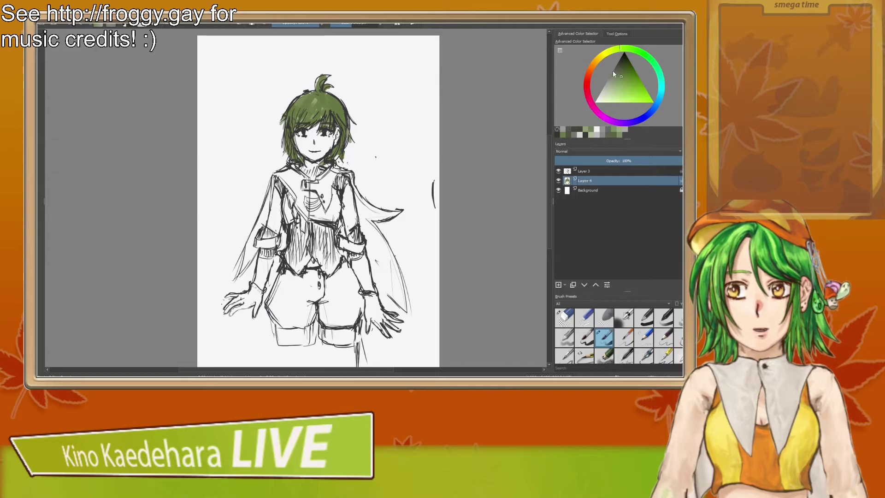
Step: Mix a pale orange-beige skin tone and fill the face with it around the eyes and mouth
{"action": "left_click_drag", "start_coordinate": [610, 50], "coordinate": [597, 62]}
{"action": "left_click", "coordinate": [606, 95]}
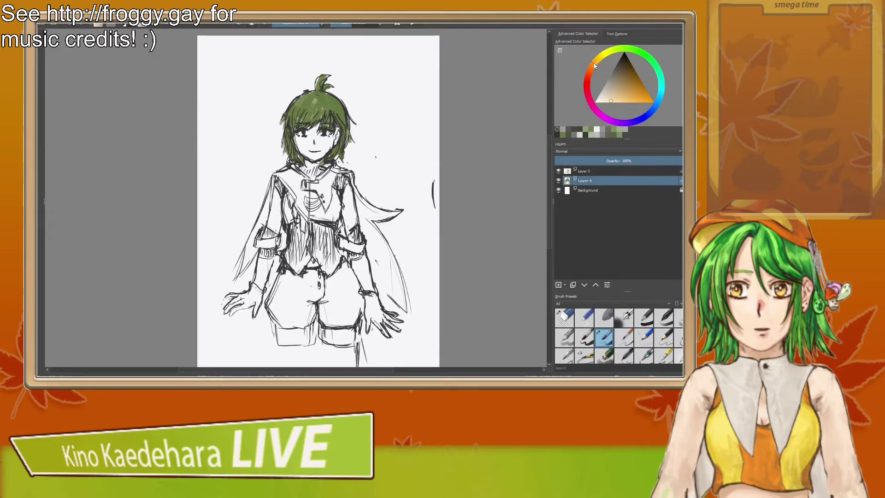
{"action": "left_click_drag", "start_coordinate": [611, 99], "coordinate": [610, 108]}
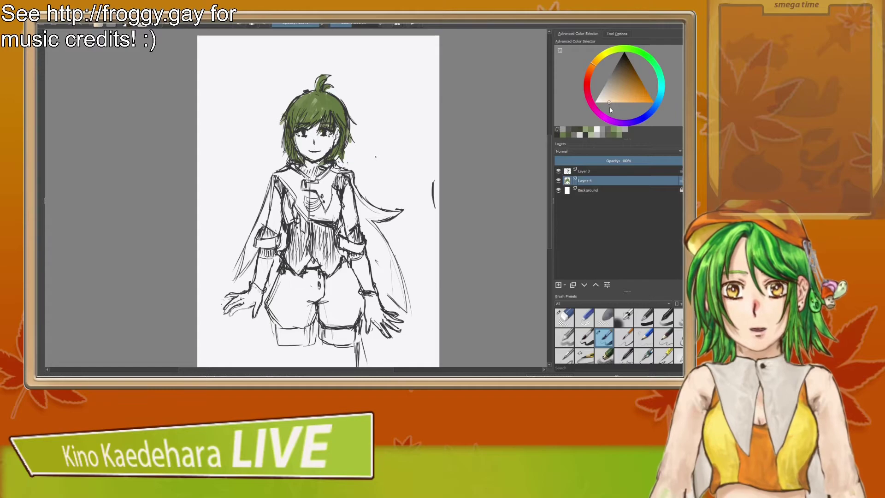
{"action": "mouse_move", "coordinate": [299, 143]}
{"action": "left_mouse_down"}
{"action": "mouse_move", "coordinate": [302, 150]}
{"action": "mouse_move", "coordinate": [313, 128]}
{"action": "mouse_move", "coordinate": [311, 156]}
{"action": "mouse_move", "coordinate": [331, 137]}
{"action": "mouse_move", "coordinate": [298, 140]}
{"action": "mouse_move", "coordinate": [306, 163]}
{"action": "mouse_move", "coordinate": [316, 160]}
{"action": "left_mouse_up"}
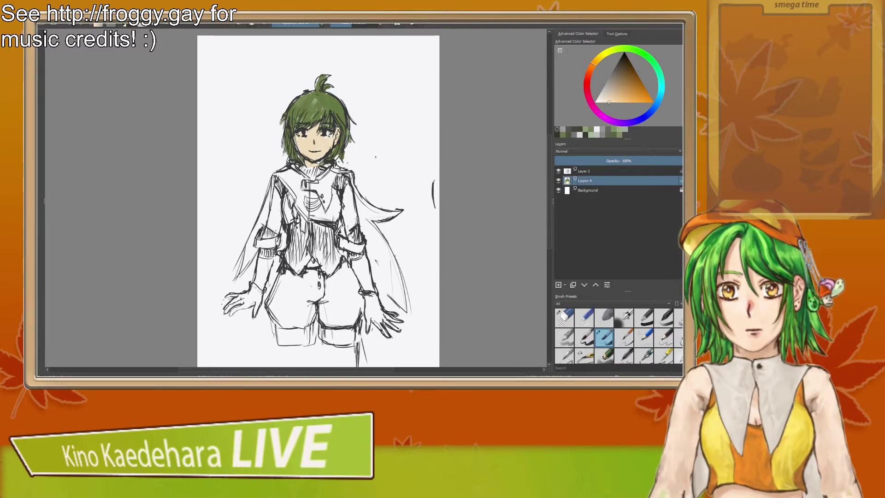
{"action": "left_click_drag", "start_coordinate": [319, 130], "coordinate": [328, 135]}
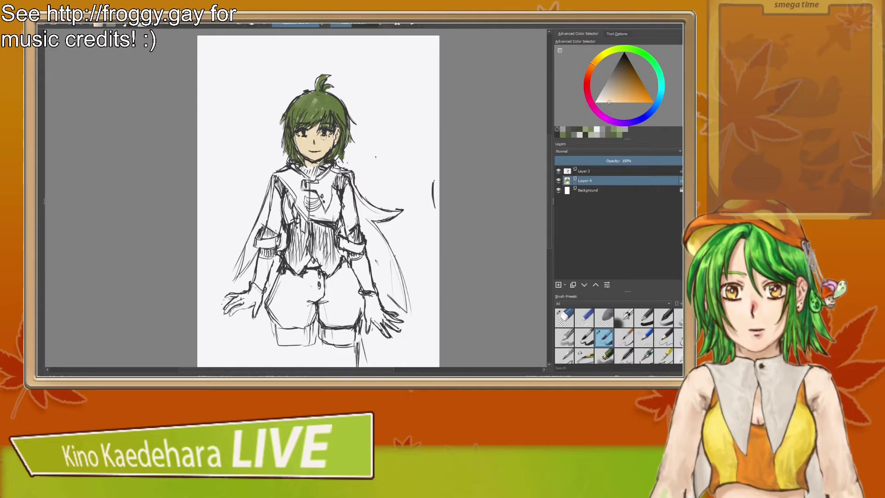
{"action": "left_click", "coordinate": [323, 134]}
Step: Fill both upper arms and both forearms down to the gloves with the beige skin tone
{"action": "mouse_move", "coordinate": [270, 223]}
{"action": "left_mouse_down"}
{"action": "mouse_move", "coordinate": [275, 190]}
{"action": "mouse_move", "coordinate": [274, 225]}
{"action": "mouse_move", "coordinate": [280, 221]}
{"action": "left_mouse_up"}
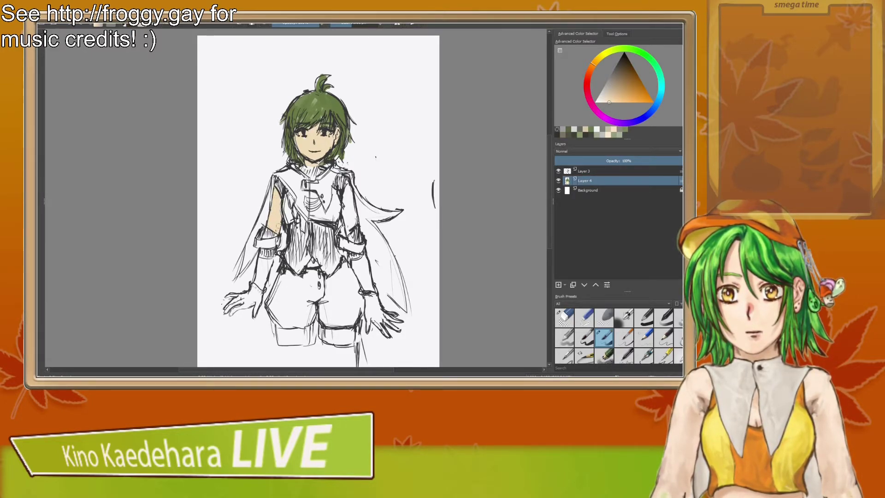
{"action": "mouse_move", "coordinate": [345, 205]}
{"action": "left_mouse_down"}
{"action": "mouse_move", "coordinate": [346, 227]}
{"action": "mouse_move", "coordinate": [347, 187]}
{"action": "mouse_move", "coordinate": [350, 225]}
{"action": "mouse_move", "coordinate": [352, 213]}
{"action": "left_mouse_up"}
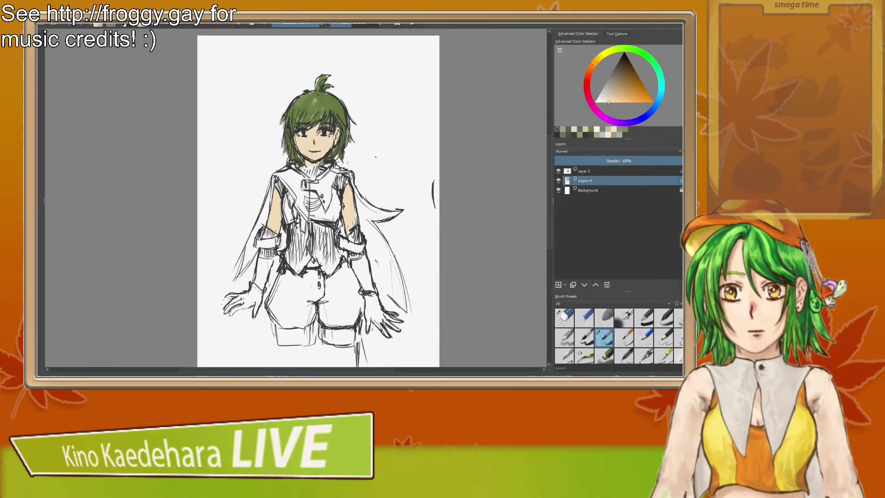
{"action": "mouse_move", "coordinate": [363, 261]}
{"action": "left_mouse_down"}
{"action": "mouse_move", "coordinate": [356, 276]}
{"action": "mouse_move", "coordinate": [366, 267]}
{"action": "mouse_move", "coordinate": [374, 296]}
{"action": "left_mouse_up"}
{"action": "left_click_drag", "start_coordinate": [258, 286], "coordinate": [268, 260]}
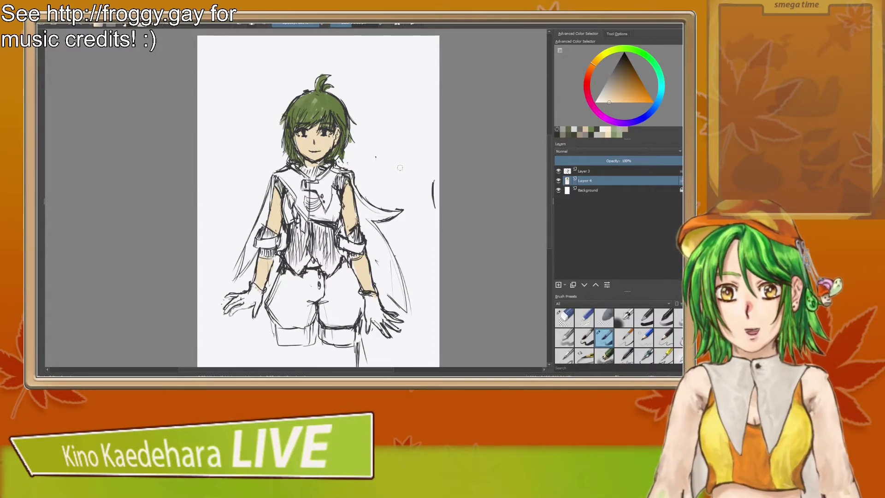
Step: Mix a dark teal green and fill the high collar around the neck
{"action": "left_click_drag", "start_coordinate": [400, 167], "coordinate": [401, 168]}
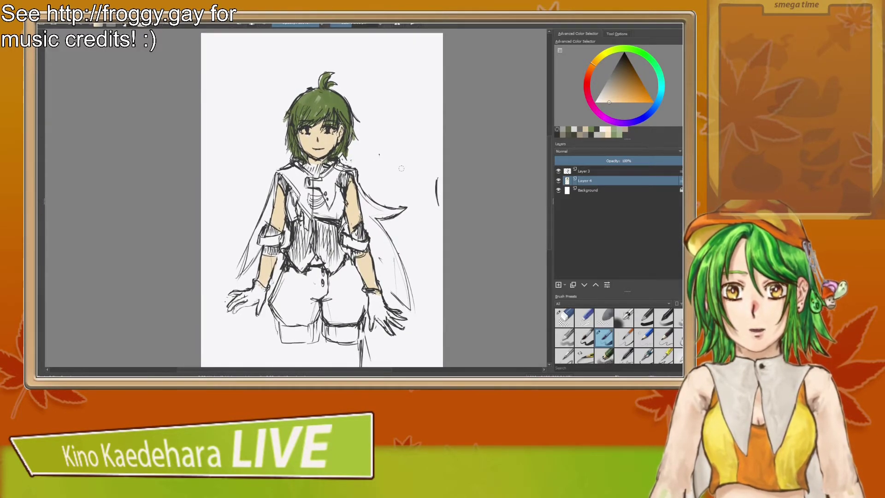
{"action": "left_click_drag", "start_coordinate": [622, 69], "coordinate": [620, 65]}
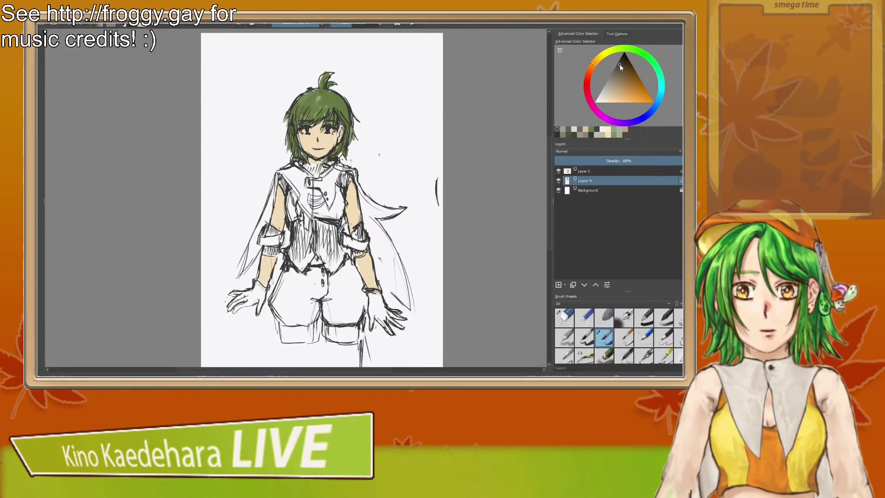
{"action": "left_click", "coordinate": [661, 83]}
{"action": "left_click", "coordinate": [624, 65]}
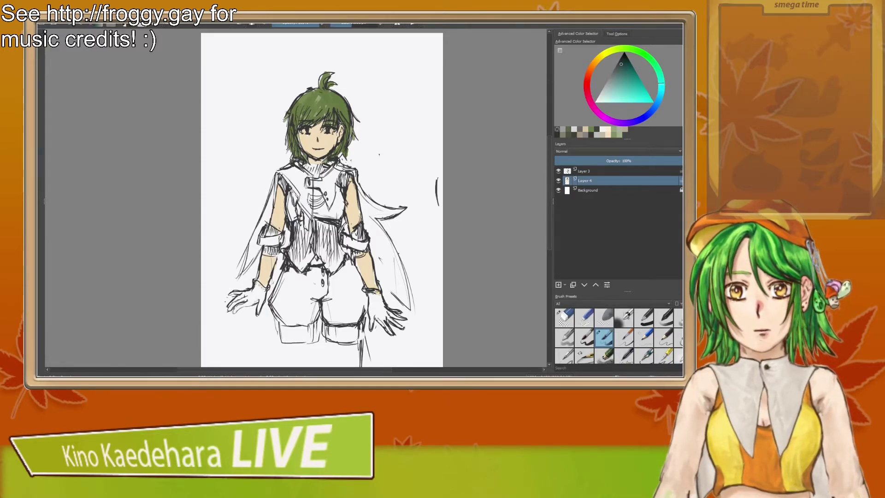
{"action": "mouse_move", "coordinate": [303, 164]}
{"action": "left_mouse_down"}
{"action": "mouse_move", "coordinate": [325, 166]}
{"action": "mouse_move", "coordinate": [316, 175]}
{"action": "mouse_move", "coordinate": [326, 167]}
{"action": "left_mouse_up"}
{"action": "left_click", "coordinate": [618, 66]}
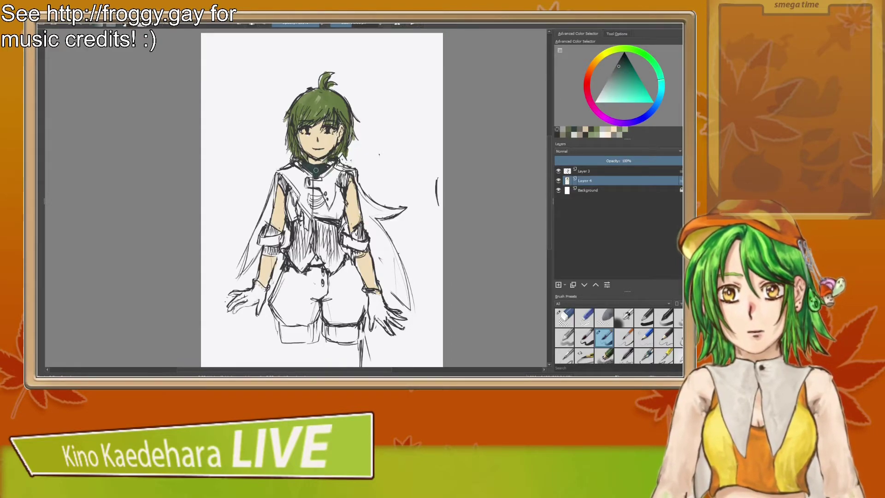
{"action": "left_click_drag", "start_coordinate": [324, 169], "coordinate": [317, 166]}
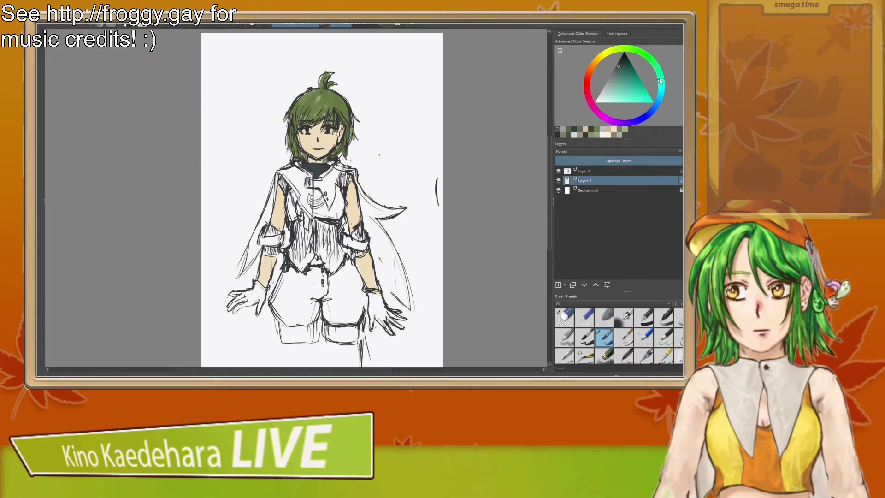
Step: Lighten the dark teal slightly and fill the short sleeve areas at both shoulders
{"action": "left_click", "coordinate": [618, 71]}
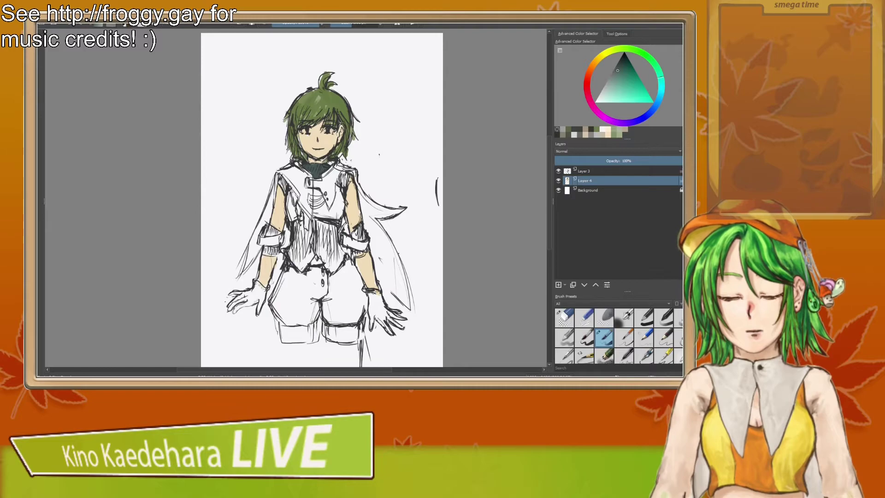
{"action": "left_click_drag", "start_coordinate": [280, 178], "coordinate": [285, 187]}
{"action": "left_click_drag", "start_coordinate": [341, 176], "coordinate": [349, 194]}
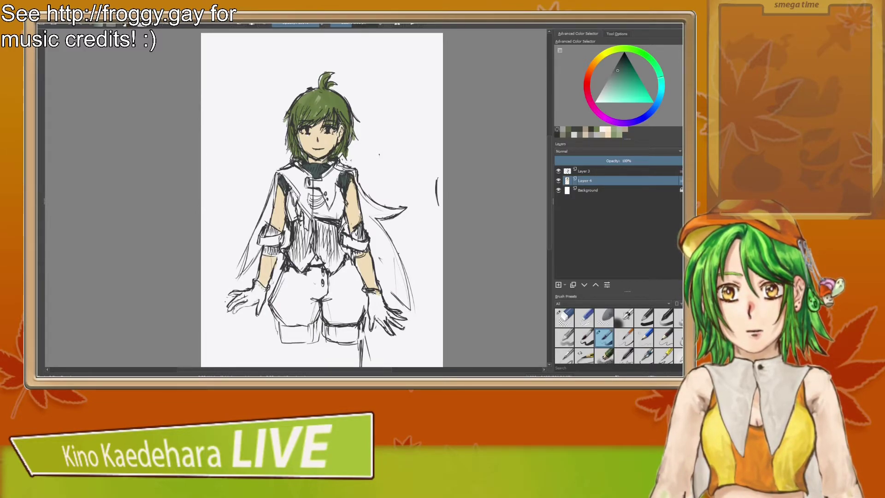
{"action": "left_click_drag", "start_coordinate": [281, 187], "coordinate": [286, 191]}
Step: Paint the lower vest and the shaded bands around both elbow cuffs in dark teal
{"action": "mouse_move", "coordinate": [292, 225]}
{"action": "left_mouse_down"}
{"action": "mouse_move", "coordinate": [304, 244]}
{"action": "mouse_move", "coordinate": [301, 228]}
{"action": "mouse_move", "coordinate": [309, 266]}
{"action": "left_mouse_up"}
{"action": "mouse_move", "coordinate": [311, 217]}
{"action": "left_mouse_down"}
{"action": "mouse_move", "coordinate": [328, 268]}
{"action": "mouse_move", "coordinate": [318, 265]}
{"action": "mouse_move", "coordinate": [328, 268]}
{"action": "left_mouse_up"}
{"action": "mouse_move", "coordinate": [325, 230]}
{"action": "left_mouse_down"}
{"action": "mouse_move", "coordinate": [332, 265]}
{"action": "mouse_move", "coordinate": [335, 243]}
{"action": "mouse_move", "coordinate": [342, 255]}
{"action": "mouse_move", "coordinate": [332, 237]}
{"action": "left_mouse_up"}
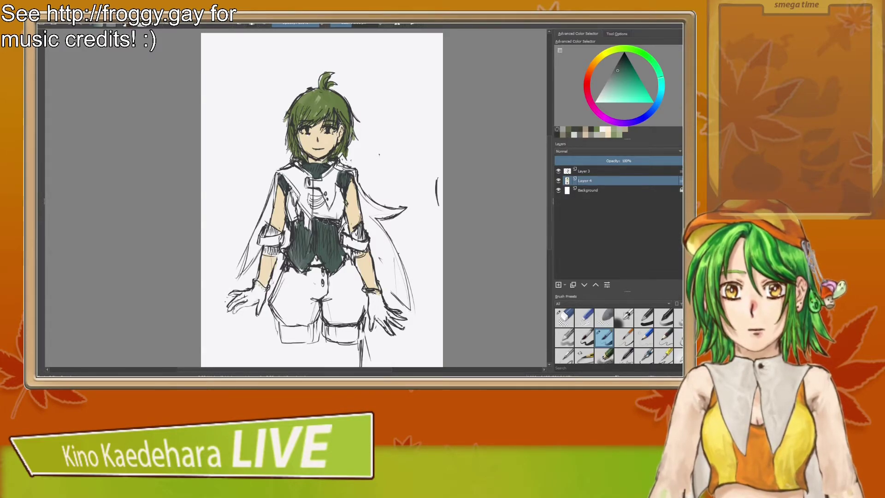
{"action": "mouse_move", "coordinate": [264, 251]}
{"action": "left_mouse_down"}
{"action": "mouse_move", "coordinate": [275, 247]}
{"action": "mouse_move", "coordinate": [267, 255]}
{"action": "left_mouse_up"}
{"action": "mouse_move", "coordinate": [351, 238]}
{"action": "left_mouse_down"}
{"action": "mouse_move", "coordinate": [364, 225]}
{"action": "mouse_move", "coordinate": [362, 251]}
{"action": "left_mouse_up"}
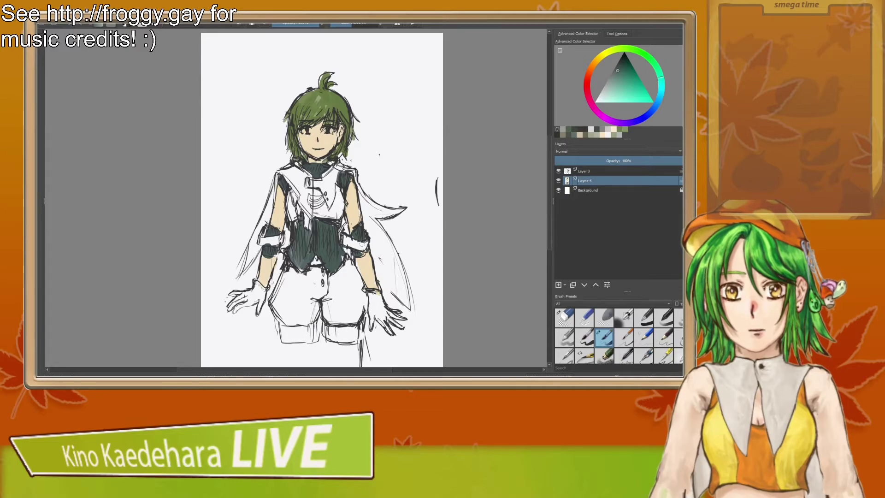
Step: Mix a bright yellow-orange and fill the chest section of the top above the teal vest
{"action": "left_click", "coordinate": [596, 65]}
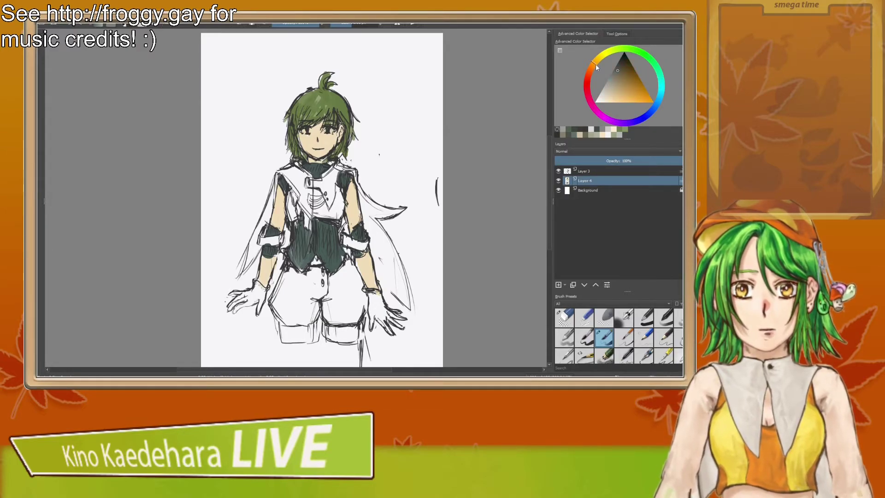
{"action": "left_click_drag", "start_coordinate": [628, 86], "coordinate": [636, 98]}
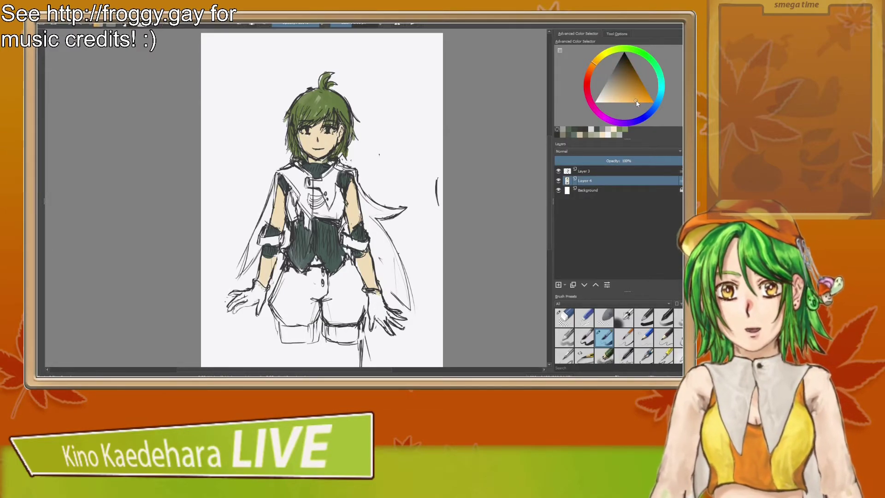
{"action": "mouse_move", "coordinate": [288, 196]}
{"action": "left_mouse_down"}
{"action": "mouse_move", "coordinate": [295, 220]}
{"action": "mouse_move", "coordinate": [324, 208]}
{"action": "mouse_move", "coordinate": [334, 215]}
{"action": "mouse_move", "coordinate": [341, 189]}
{"action": "mouse_move", "coordinate": [337, 216]}
{"action": "mouse_move", "coordinate": [340, 209]}
{"action": "left_mouse_up"}
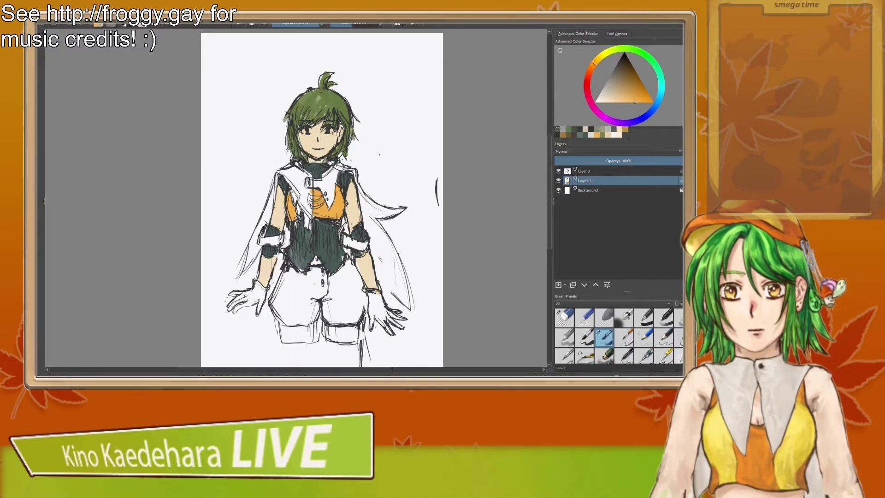
Step: Mix a deep brick red and paint the cape across the shoulders, chest and the hanging parts on both sides
{"action": "left_click_drag", "start_coordinate": [588, 71], "coordinate": [588, 73]}
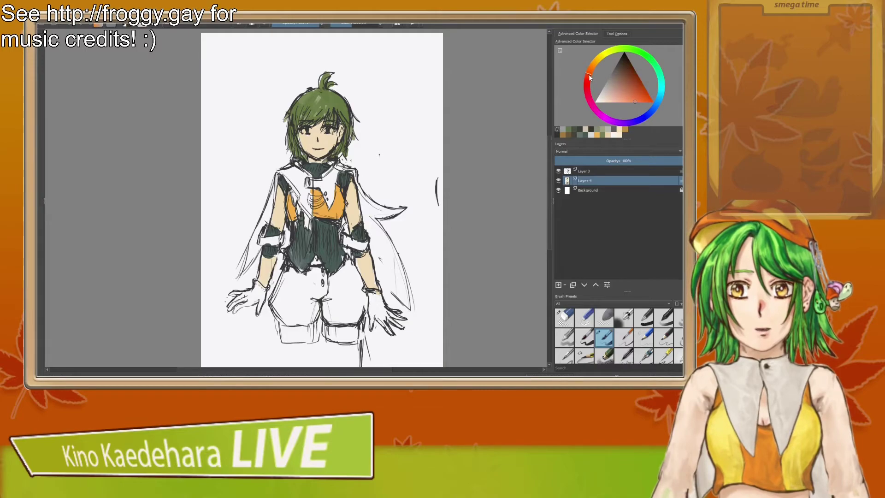
{"action": "left_click", "coordinate": [632, 82]}
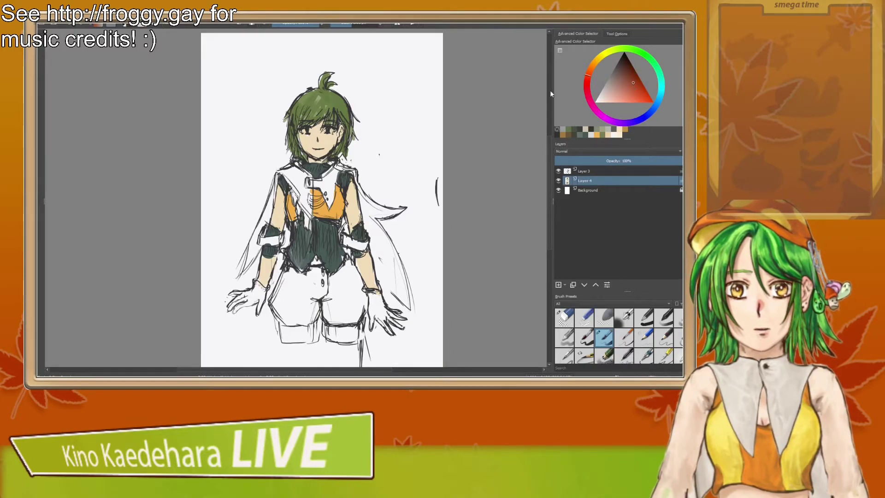
{"action": "mouse_move", "coordinate": [252, 237]}
{"action": "left_mouse_down"}
{"action": "mouse_move", "coordinate": [241, 267]}
{"action": "mouse_move", "coordinate": [275, 184]}
{"action": "mouse_move", "coordinate": [271, 221]}
{"action": "left_mouse_up"}
{"action": "mouse_move", "coordinate": [274, 183]}
{"action": "left_mouse_down"}
{"action": "mouse_move", "coordinate": [279, 172]}
{"action": "mouse_move", "coordinate": [293, 173]}
{"action": "mouse_move", "coordinate": [309, 213]}
{"action": "mouse_move", "coordinate": [292, 171]}
{"action": "mouse_move", "coordinate": [300, 181]}
{"action": "mouse_move", "coordinate": [304, 172]}
{"action": "mouse_move", "coordinate": [308, 207]}
{"action": "left_mouse_up"}
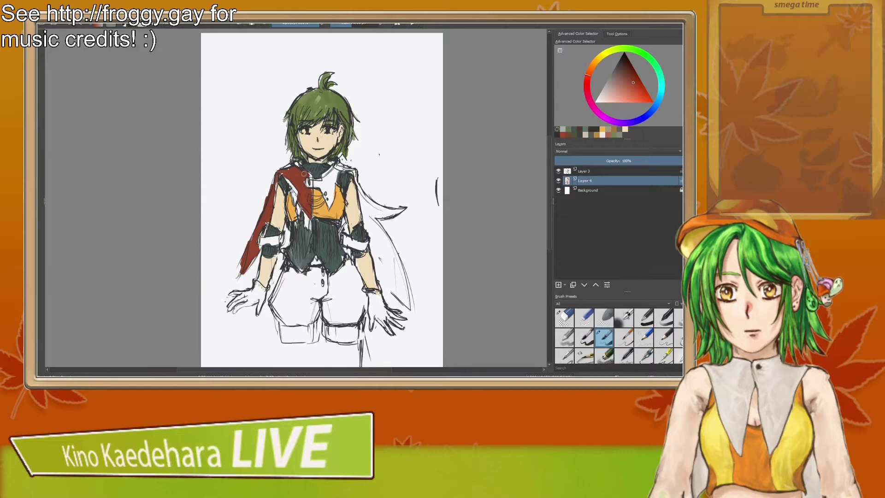
{"action": "mouse_move", "coordinate": [314, 183]}
{"action": "left_mouse_down"}
{"action": "mouse_move", "coordinate": [332, 205]}
{"action": "mouse_move", "coordinate": [338, 167]}
{"action": "mouse_move", "coordinate": [325, 179]}
{"action": "mouse_move", "coordinate": [328, 209]}
{"action": "left_mouse_up"}
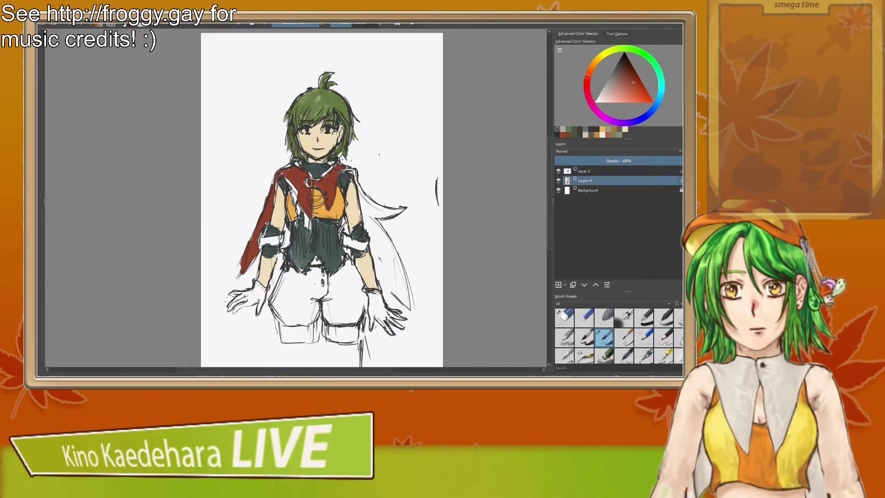
{"action": "mouse_move", "coordinate": [346, 169]}
{"action": "left_mouse_down"}
{"action": "mouse_move", "coordinate": [397, 212]}
{"action": "mouse_move", "coordinate": [387, 216]}
{"action": "mouse_move", "coordinate": [402, 209]}
{"action": "mouse_move", "coordinate": [406, 290]}
{"action": "left_mouse_up"}
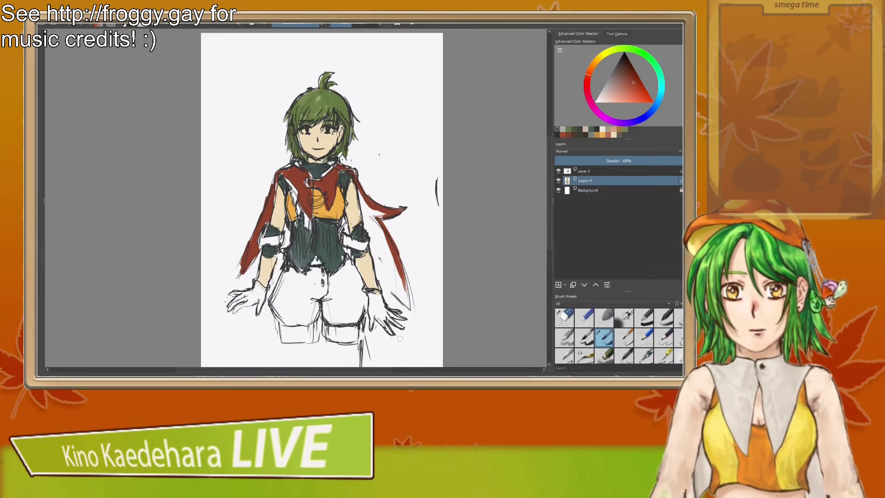
Step: Mix a warm orange and repaint the chest section of the top, starting the cape lining beside the arm
{"action": "left_click", "coordinate": [614, 91]}
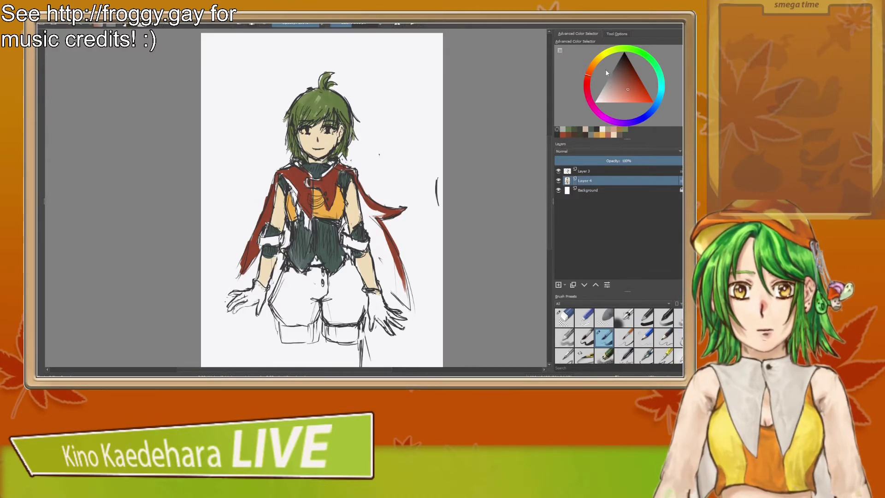
{"action": "left_click", "coordinate": [601, 76]}
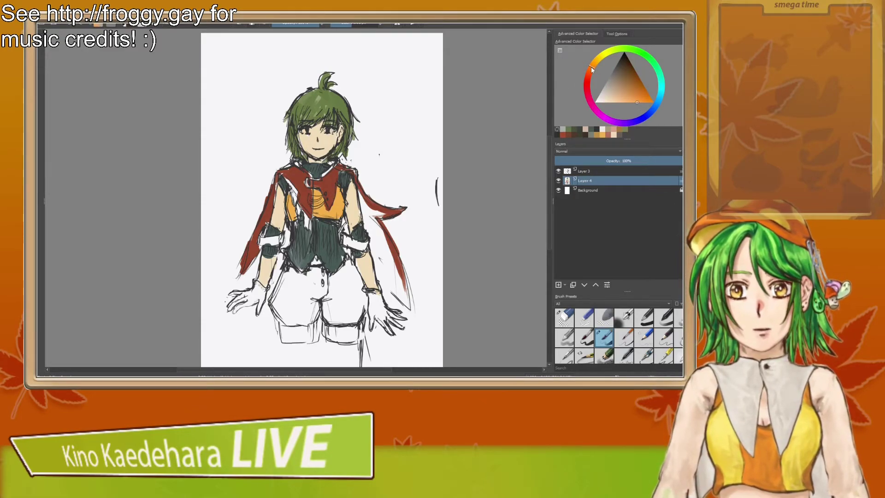
{"action": "left_click", "coordinate": [642, 101]}
{"action": "left_click", "coordinate": [637, 97]}
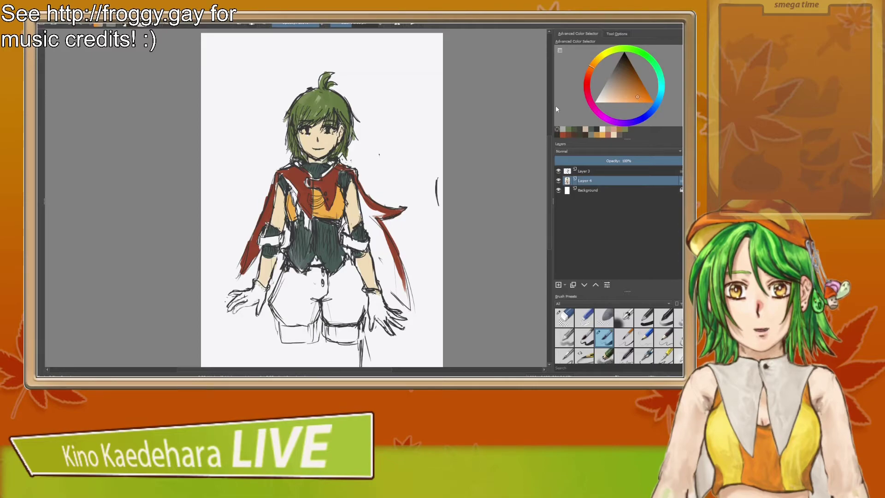
{"action": "mouse_move", "coordinate": [287, 196]}
{"action": "left_mouse_down"}
{"action": "mouse_move", "coordinate": [294, 217]}
{"action": "mouse_move", "coordinate": [383, 218]}
{"action": "left_mouse_up"}
{"action": "mouse_move", "coordinate": [363, 203]}
{"action": "left_mouse_down"}
{"action": "mouse_move", "coordinate": [368, 234]}
{"action": "mouse_move", "coordinate": [361, 207]}
{"action": "left_mouse_up"}
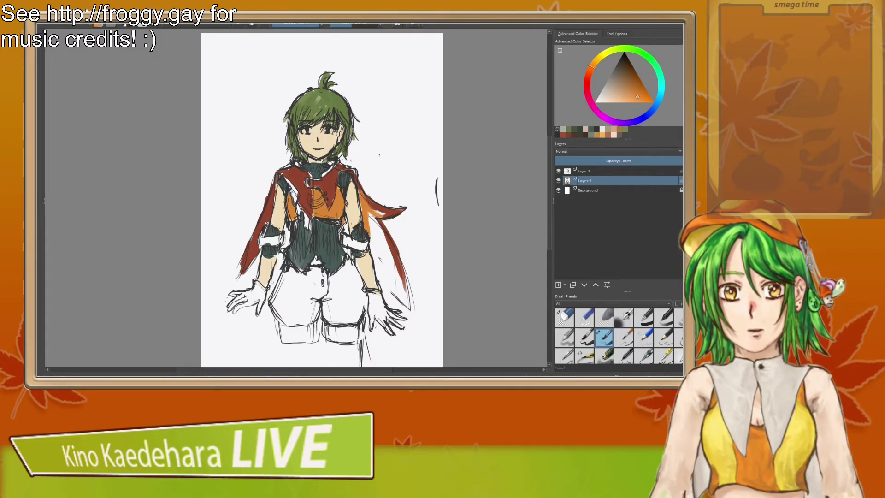
Step: Paint the inner lining of the cape in orange on both sides of the body, down behind the arms and hips
{"action": "left_click_drag", "start_coordinate": [286, 228], "coordinate": [275, 286]}
{"action": "left_click_drag", "start_coordinate": [278, 255], "coordinate": [269, 298]}
{"action": "left_click_drag", "start_coordinate": [282, 269], "coordinate": [266, 339]}
{"action": "left_click_drag", "start_coordinate": [276, 289], "coordinate": [269, 341]}
{"action": "left_click_drag", "start_coordinate": [270, 308], "coordinate": [268, 340]}
{"action": "left_click_drag", "start_coordinate": [369, 212], "coordinate": [393, 278]}
{"action": "left_click_drag", "start_coordinate": [389, 246], "coordinate": [403, 298]}
{"action": "left_click_drag", "start_coordinate": [371, 221], "coordinate": [378, 265]}
{"action": "mouse_move", "coordinate": [348, 226]}
{"action": "left_mouse_down"}
{"action": "mouse_move", "coordinate": [351, 258]}
{"action": "mouse_move", "coordinate": [380, 281]}
{"action": "left_mouse_up"}
{"action": "mouse_move", "coordinate": [377, 236]}
{"action": "left_mouse_down"}
{"action": "mouse_move", "coordinate": [388, 289]}
{"action": "mouse_move", "coordinate": [406, 302]}
{"action": "left_mouse_up"}
{"action": "left_click_drag", "start_coordinate": [394, 269], "coordinate": [404, 294]}
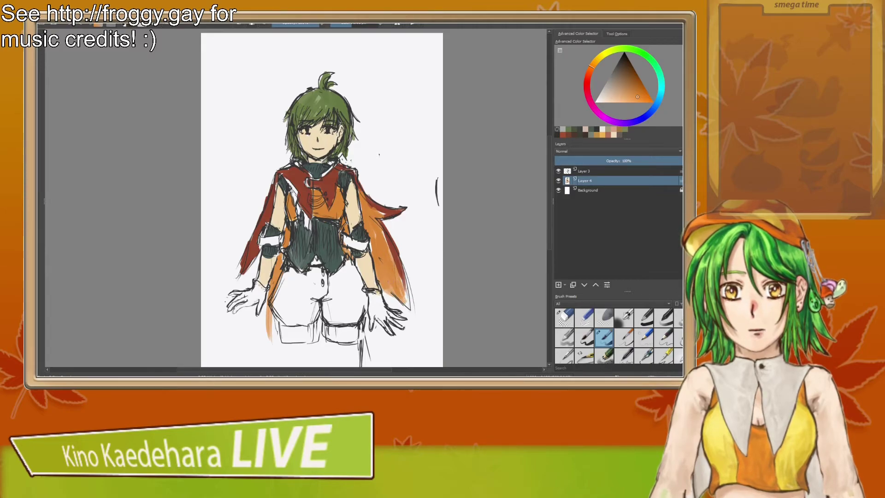
Step: Mix a golden yellow and paint the cape's collar trim, the hanging strip on the chest and both elbow bands
{"action": "left_click_drag", "start_coordinate": [548, 208], "coordinate": [548, 235]}
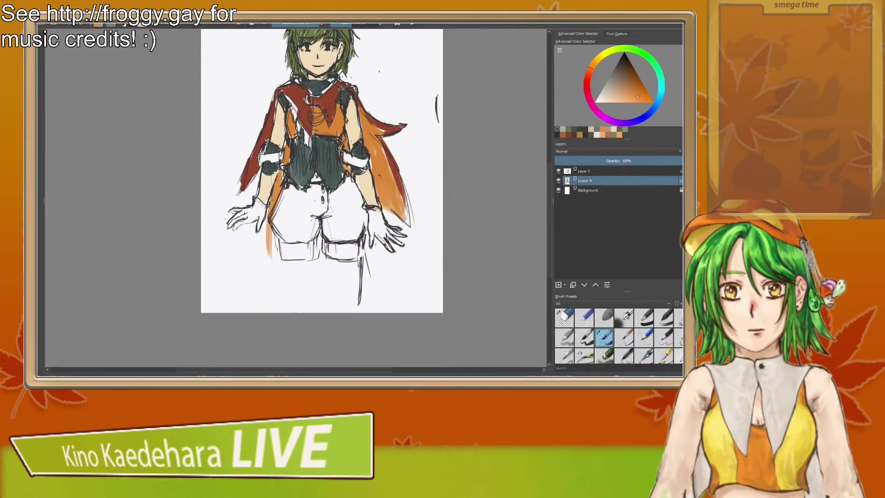
{"action": "scroll", "coordinate": [548, 206], "scroll_direction": "up", "scroll_amount": 2}
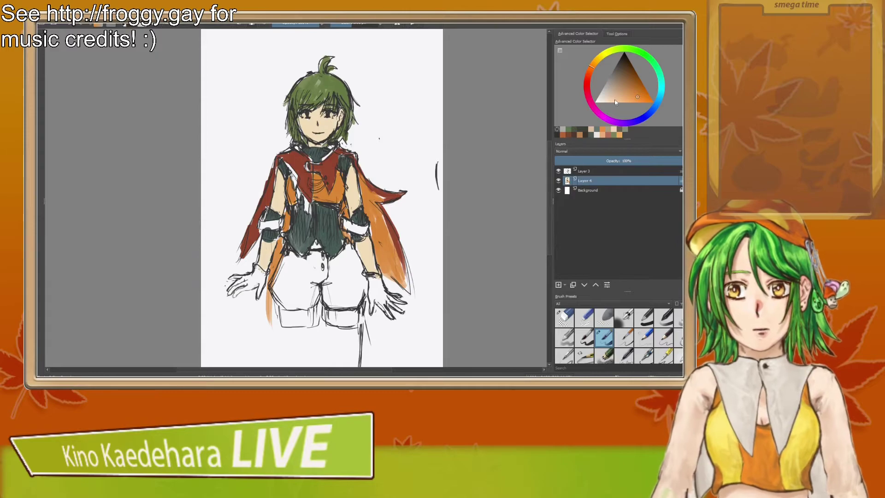
{"action": "left_click", "coordinate": [596, 61]}
{"action": "left_click_drag", "start_coordinate": [632, 94], "coordinate": [635, 100]}
{"action": "mouse_move", "coordinate": [294, 184]}
{"action": "left_mouse_down"}
{"action": "mouse_move", "coordinate": [286, 162]}
{"action": "mouse_move", "coordinate": [308, 205]}
{"action": "left_mouse_up"}
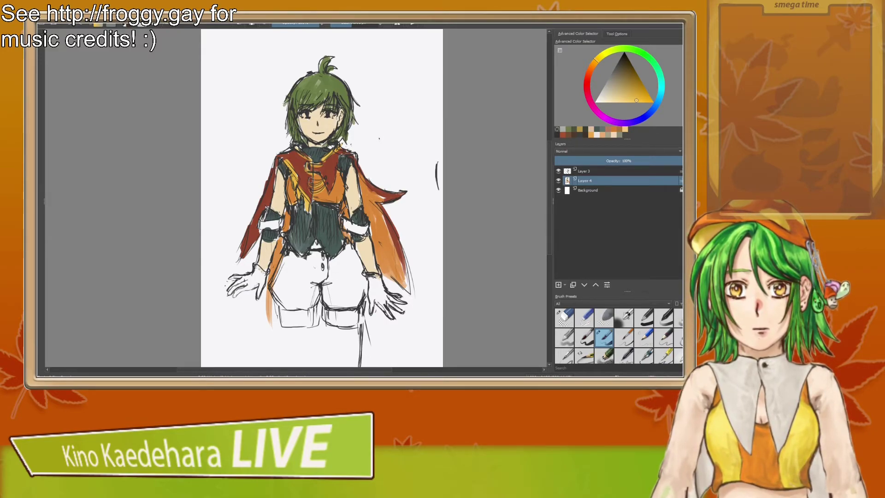
{"action": "left_click_drag", "start_coordinate": [344, 223], "coordinate": [357, 230]}
{"action": "mouse_move", "coordinate": [259, 228]}
{"action": "left_mouse_down"}
{"action": "mouse_move", "coordinate": [285, 221]}
{"action": "mouse_move", "coordinate": [259, 217]}
{"action": "left_mouse_up"}
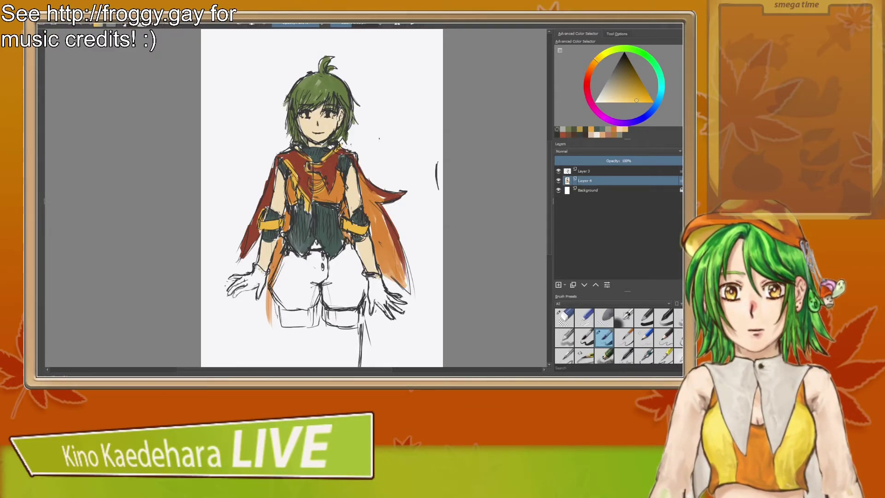
Step: Paint both gloves in a pale grey-white and fill the small midriff gap below the vest with the sampled skin tone
{"action": "left_click", "coordinate": [600, 102]}
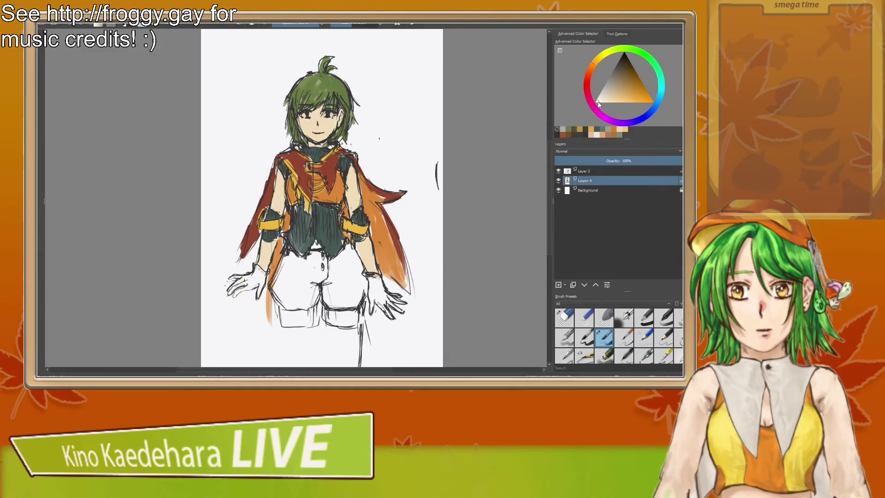
{"action": "mouse_move", "coordinate": [240, 286]}
{"action": "left_mouse_down"}
{"action": "mouse_move", "coordinate": [236, 293]}
{"action": "mouse_move", "coordinate": [243, 279]}
{"action": "mouse_move", "coordinate": [230, 291]}
{"action": "mouse_move", "coordinate": [263, 275]}
{"action": "left_mouse_up"}
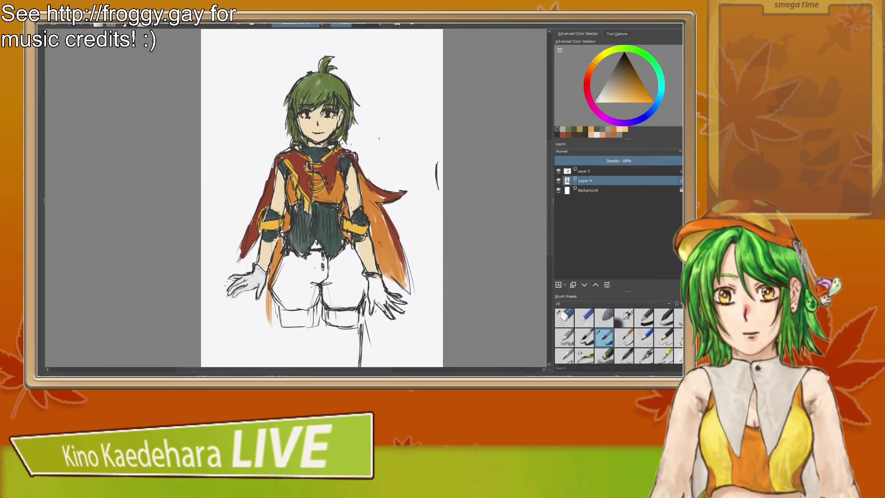
{"action": "mouse_move", "coordinate": [372, 280]}
{"action": "left_mouse_down"}
{"action": "mouse_move", "coordinate": [375, 300]}
{"action": "mouse_move", "coordinate": [384, 298]}
{"action": "left_mouse_up"}
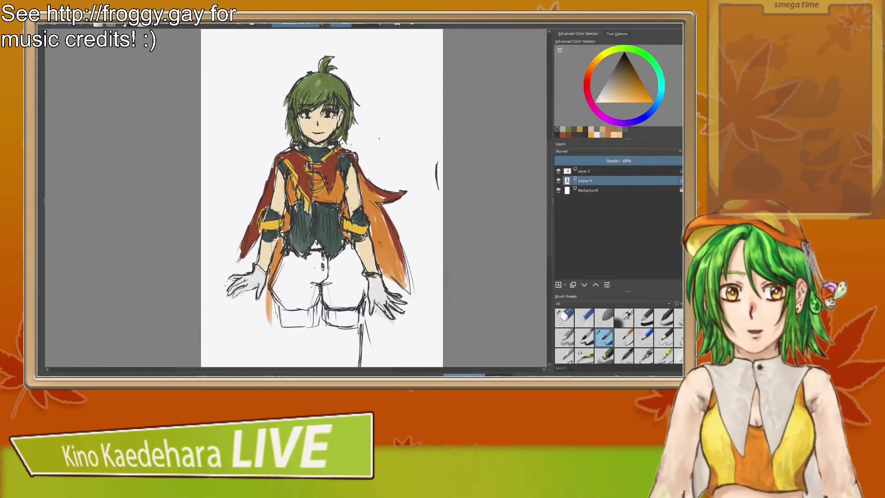
{"action": "left_click_drag", "start_coordinate": [382, 299], "coordinate": [390, 284]}
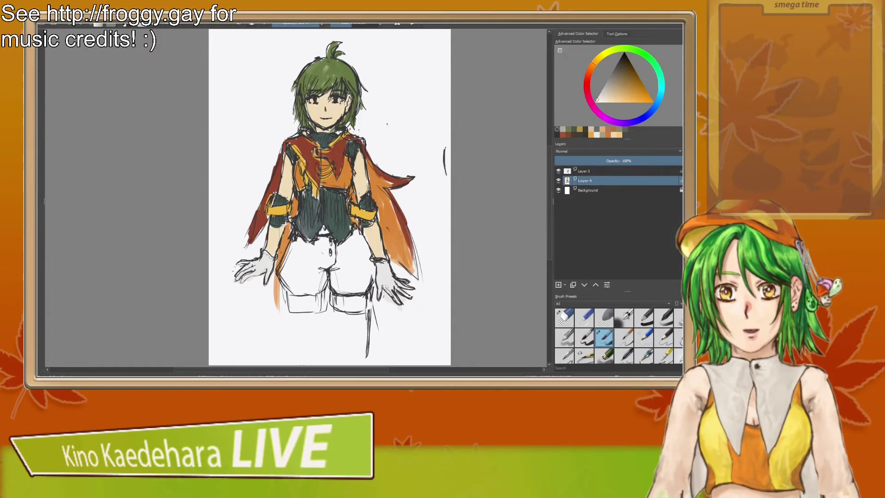
{"action": "left_click_drag", "start_coordinate": [386, 288], "coordinate": [401, 288]}
{"action": "left_click", "coordinate": [372, 180], "text": "ctrl"}
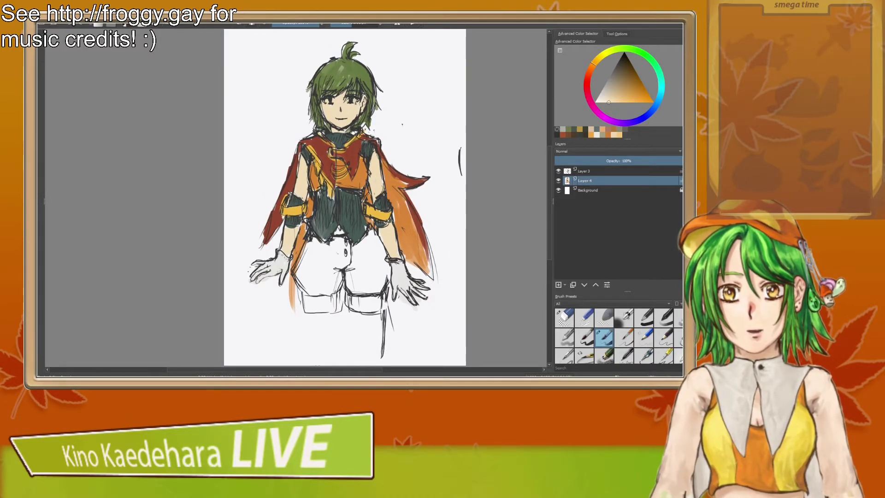
{"action": "left_click_drag", "start_coordinate": [337, 231], "coordinate": [339, 228]}
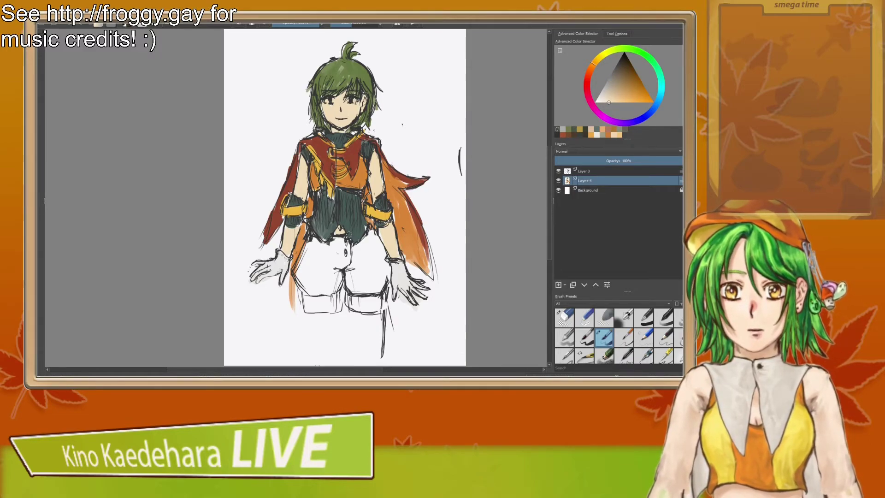
Step: Try to fill both cuffs of the shorts with the cape's brick red
{"action": "left_click", "coordinate": [355, 161], "text": "ctrl"}
{"action": "mouse_move", "coordinate": [349, 301]}
{"action": "left_mouse_down"}
{"action": "mouse_move", "coordinate": [374, 305]}
{"action": "mouse_move", "coordinate": [358, 298]}
{"action": "mouse_move", "coordinate": [378, 310]}
{"action": "mouse_move", "coordinate": [300, 306]}
{"action": "mouse_move", "coordinate": [339, 302]}
{"action": "left_mouse_up"}
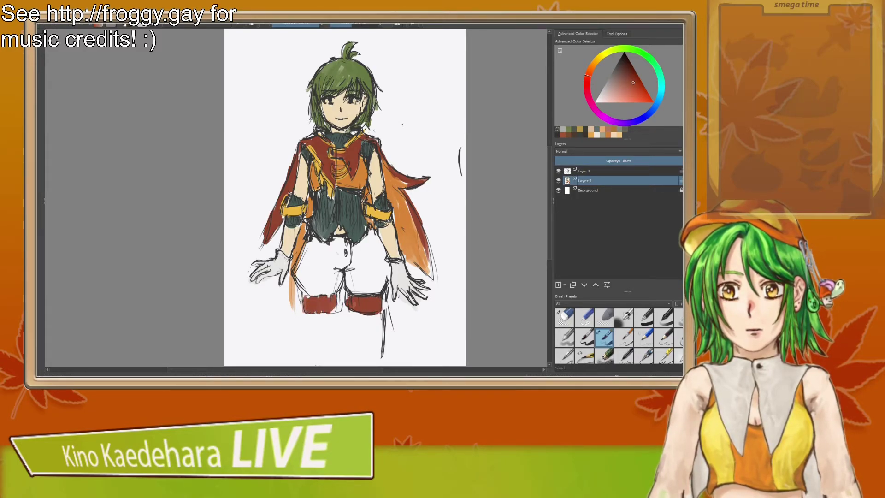
{"action": "key", "text": "ctrl+z"}
{"action": "key", "text": "ctrl+z"}
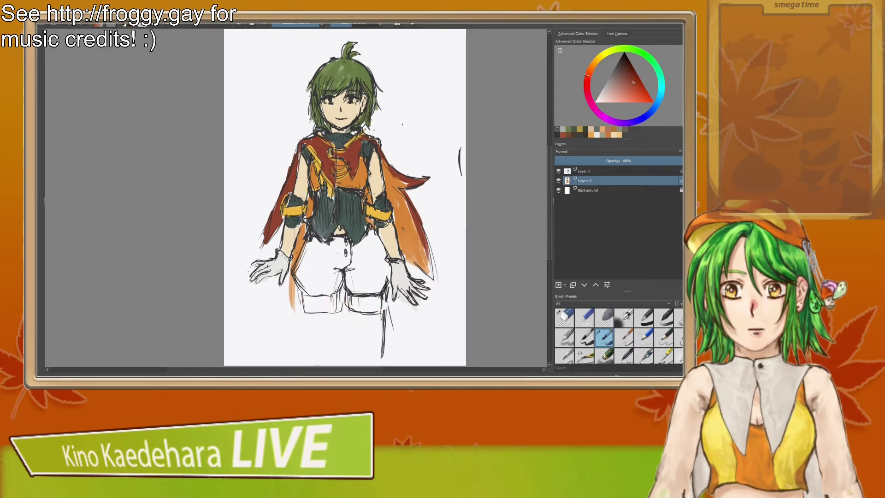
Step: Paint the bare thighs below the cuffs of the shorts in the light skin tone
{"action": "left_click", "coordinate": [613, 134]}
{"action": "left_click_drag", "start_coordinate": [549, 194], "coordinate": [548, 215]}
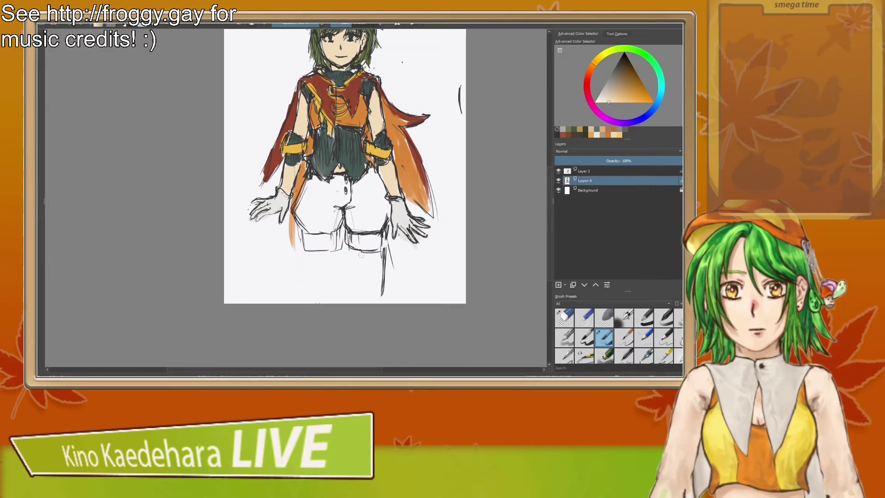
{"action": "mouse_move", "coordinate": [350, 252]}
{"action": "left_mouse_down"}
{"action": "mouse_move", "coordinate": [363, 283]}
{"action": "mouse_move", "coordinate": [370, 261]}
{"action": "mouse_move", "coordinate": [376, 285]}
{"action": "mouse_move", "coordinate": [381, 264]}
{"action": "mouse_move", "coordinate": [356, 267]}
{"action": "mouse_move", "coordinate": [350, 252]}
{"action": "mouse_move", "coordinate": [351, 277]}
{"action": "mouse_move", "coordinate": [379, 260]}
{"action": "mouse_move", "coordinate": [302, 250]}
{"action": "mouse_move", "coordinate": [315, 274]}
{"action": "mouse_move", "coordinate": [324, 258]}
{"action": "mouse_move", "coordinate": [334, 272]}
{"action": "mouse_move", "coordinate": [319, 256]}
{"action": "mouse_move", "coordinate": [337, 256]}
{"action": "mouse_move", "coordinate": [307, 278]}
{"action": "mouse_move", "coordinate": [338, 270]}
{"action": "mouse_move", "coordinate": [327, 253]}
{"action": "mouse_move", "coordinate": [308, 250]}
{"action": "left_mouse_up"}
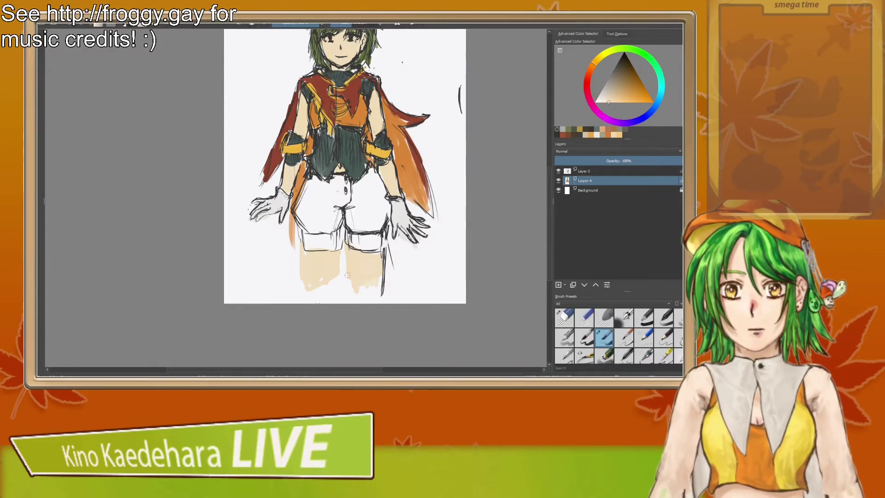
Step: Sample the vest's dark teal and paint thigh-high stockings on both legs down to the canvas edge
{"action": "left_click", "coordinate": [376, 184], "text": "ctrl"}
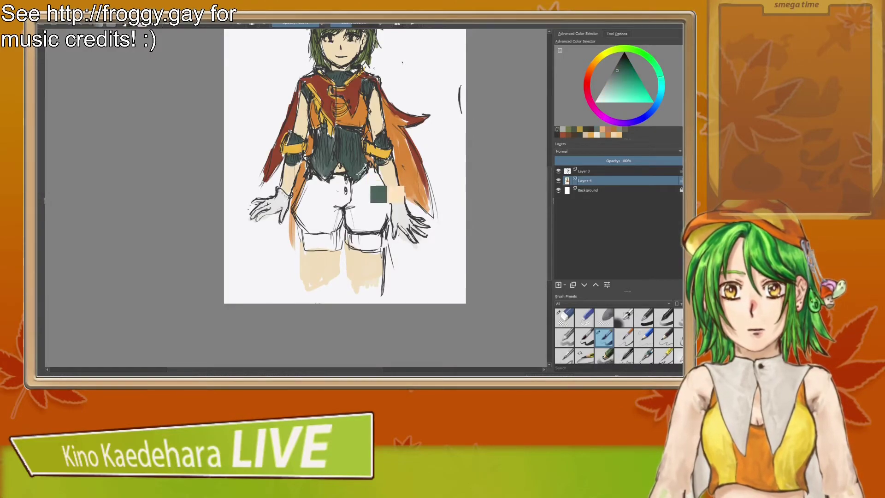
{"action": "mouse_move", "coordinate": [338, 279]}
{"action": "left_mouse_down"}
{"action": "mouse_move", "coordinate": [304, 301]}
{"action": "mouse_move", "coordinate": [321, 291]}
{"action": "mouse_move", "coordinate": [377, 292]}
{"action": "mouse_move", "coordinate": [355, 280]}
{"action": "mouse_move", "coordinate": [380, 295]}
{"action": "left_mouse_up"}
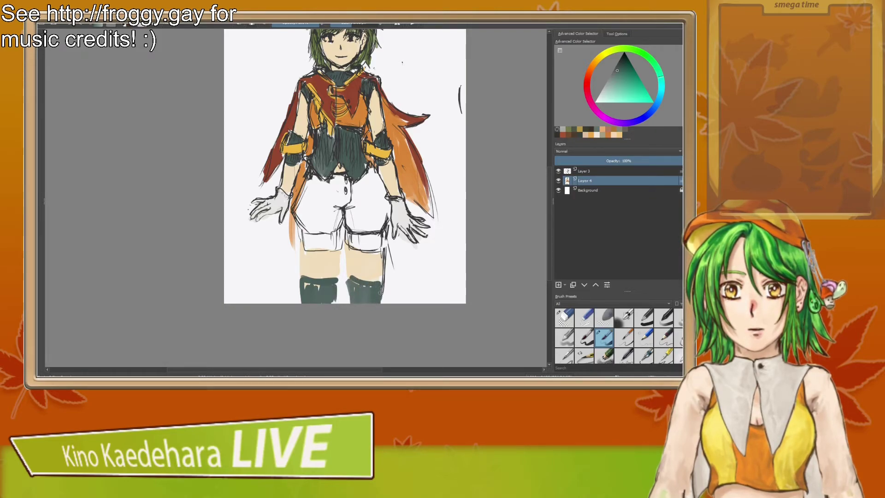
{"action": "mouse_move", "coordinate": [345, 269]}
{"action": "left_mouse_down"}
{"action": "mouse_move", "coordinate": [349, 289]}
{"action": "mouse_move", "coordinate": [365, 299]}
{"action": "mouse_move", "coordinate": [306, 286]}
{"action": "mouse_move", "coordinate": [317, 301]}
{"action": "left_mouse_up"}
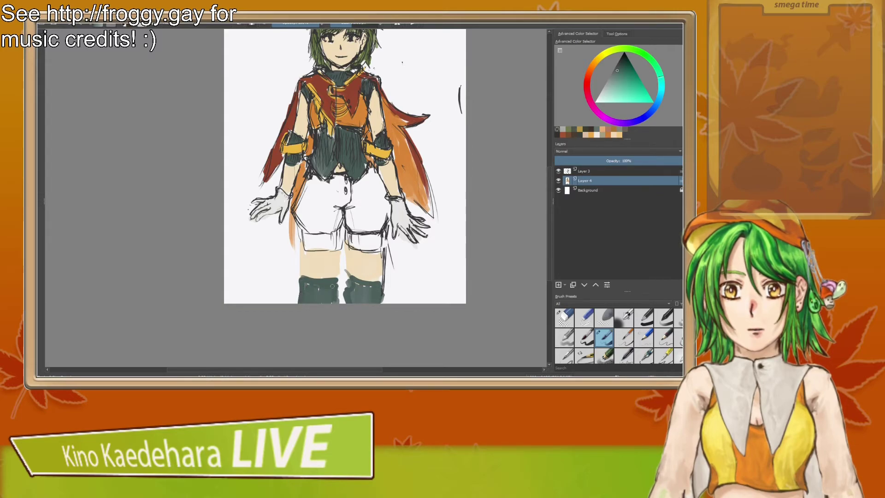
{"action": "left_click", "coordinate": [337, 280]}
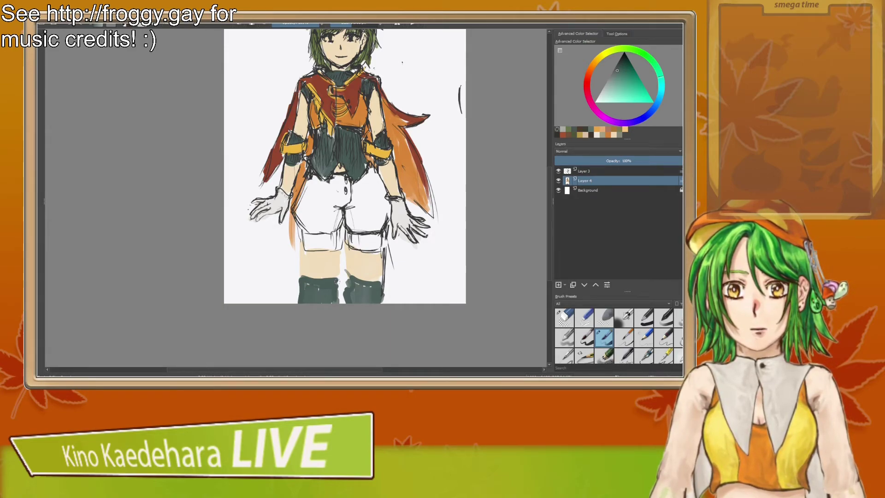
{"action": "left_click_drag", "start_coordinate": [381, 289], "coordinate": [383, 302]}
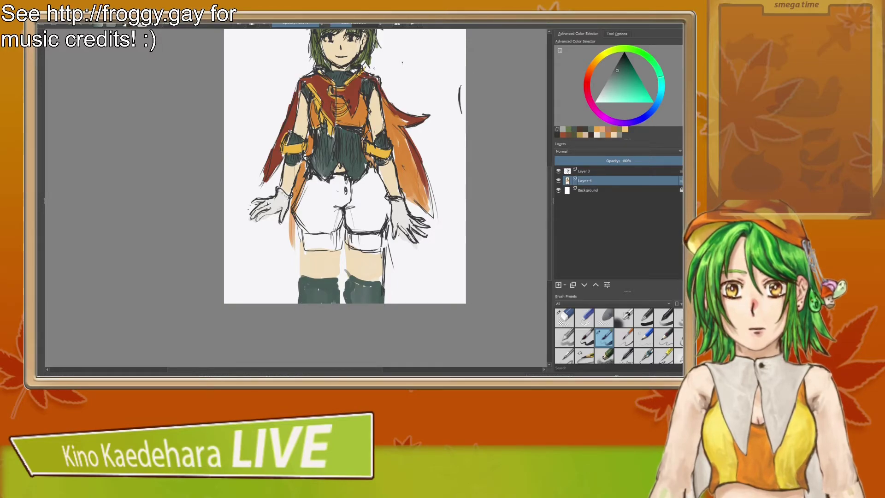
Step: Sample the cape's brick red and fill the shorts and their cuffs, covering the remaining white gaps
{"action": "left_click_drag", "start_coordinate": [370, 248], "coordinate": [378, 299]}
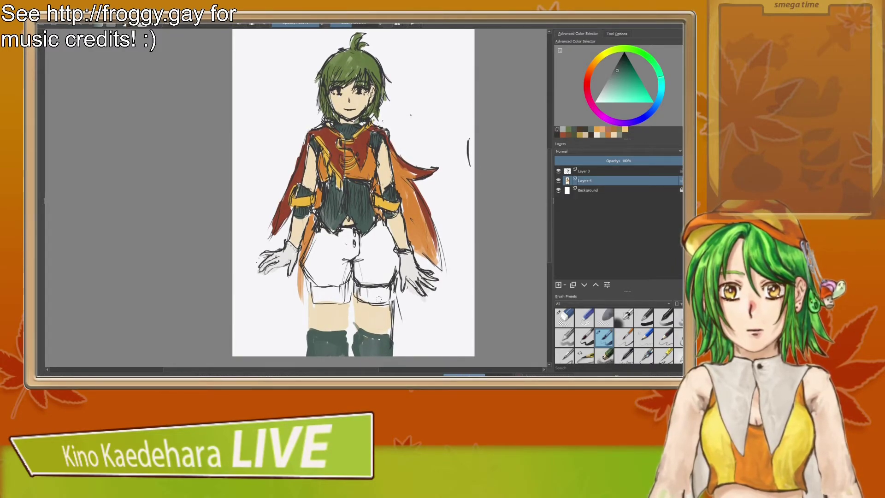
{"action": "left_click", "coordinate": [410, 261], "text": "ctrl"}
{"action": "key", "text": "ctrl+z"}
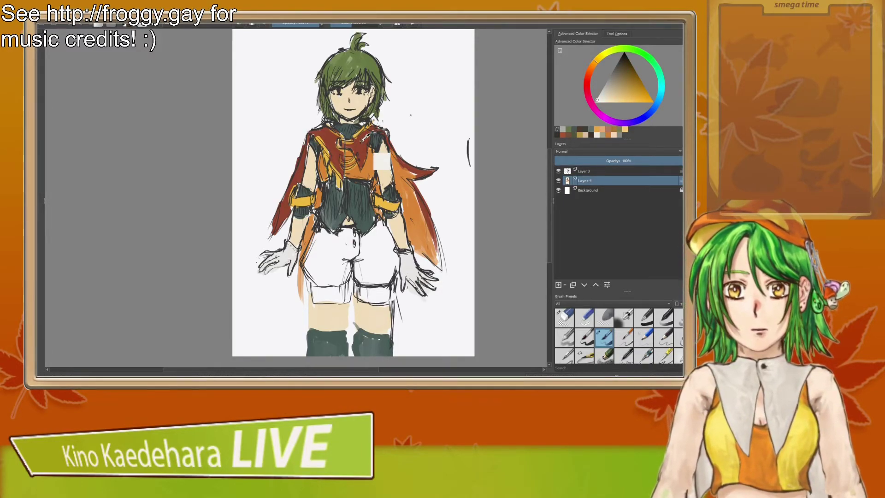
{"action": "left_click", "coordinate": [329, 133], "text": "ctrl"}
{"action": "mouse_move", "coordinate": [309, 269]}
{"action": "left_mouse_down"}
{"action": "mouse_move", "coordinate": [311, 284]}
{"action": "mouse_move", "coordinate": [304, 258]}
{"action": "mouse_move", "coordinate": [316, 295]}
{"action": "mouse_move", "coordinate": [337, 295]}
{"action": "mouse_move", "coordinate": [348, 277]}
{"action": "mouse_move", "coordinate": [350, 285]}
{"action": "mouse_move", "coordinate": [345, 247]}
{"action": "mouse_move", "coordinate": [317, 240]}
{"action": "mouse_move", "coordinate": [317, 252]}
{"action": "left_mouse_up"}
{"action": "mouse_move", "coordinate": [323, 287]}
{"action": "left_mouse_down"}
{"action": "mouse_move", "coordinate": [318, 230]}
{"action": "mouse_move", "coordinate": [341, 260]}
{"action": "mouse_move", "coordinate": [345, 233]}
{"action": "mouse_move", "coordinate": [357, 259]}
{"action": "mouse_move", "coordinate": [354, 231]}
{"action": "mouse_move", "coordinate": [356, 292]}
{"action": "mouse_move", "coordinate": [388, 303]}
{"action": "mouse_move", "coordinate": [397, 265]}
{"action": "mouse_move", "coordinate": [379, 219]}
{"action": "mouse_move", "coordinate": [357, 242]}
{"action": "mouse_move", "coordinate": [359, 277]}
{"action": "mouse_move", "coordinate": [367, 261]}
{"action": "mouse_move", "coordinate": [375, 266]}
{"action": "mouse_move", "coordinate": [381, 237]}
{"action": "mouse_move", "coordinate": [392, 258]}
{"action": "mouse_move", "coordinate": [385, 292]}
{"action": "mouse_move", "coordinate": [372, 290]}
{"action": "mouse_move", "coordinate": [378, 299]}
{"action": "mouse_move", "coordinate": [392, 264]}
{"action": "left_mouse_up"}
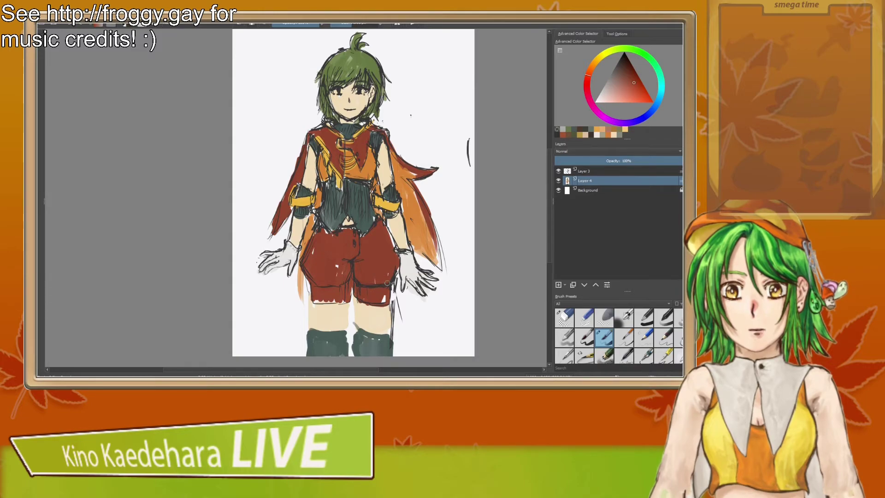
{"action": "mouse_move", "coordinate": [339, 289]}
{"action": "left_mouse_down"}
{"action": "mouse_move", "coordinate": [341, 302]}
{"action": "mouse_move", "coordinate": [319, 301]}
{"action": "left_mouse_up"}
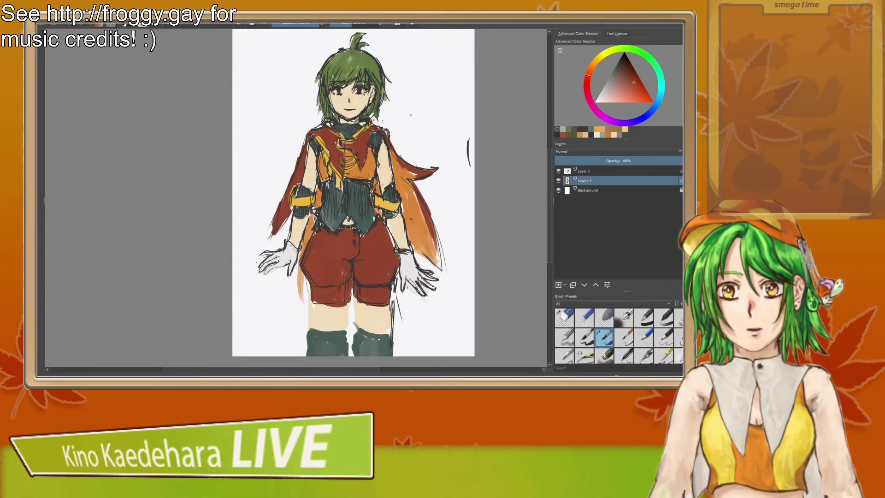
{"action": "left_click_drag", "start_coordinate": [385, 230], "coordinate": [393, 246]}
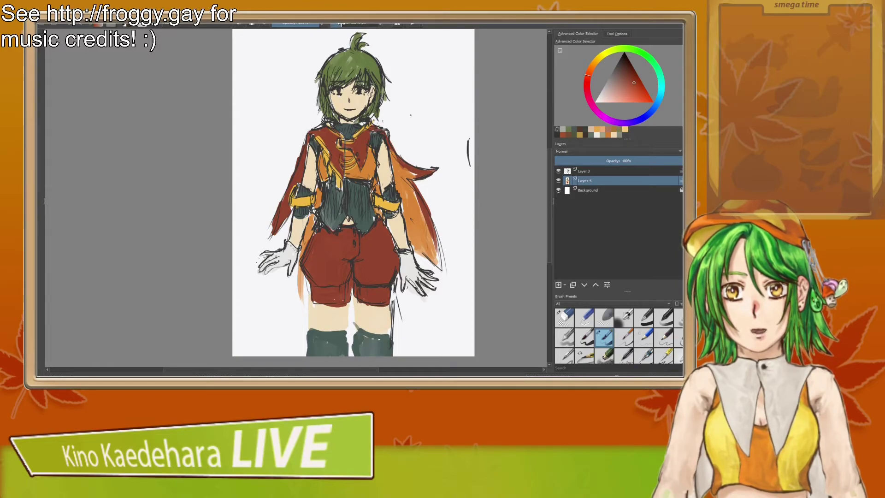
Step: Sample the dark line colour and outline both legs from the shorts' cuffs down over the stockings
{"action": "left_click", "coordinate": [359, 113], "text": "ctrl"}
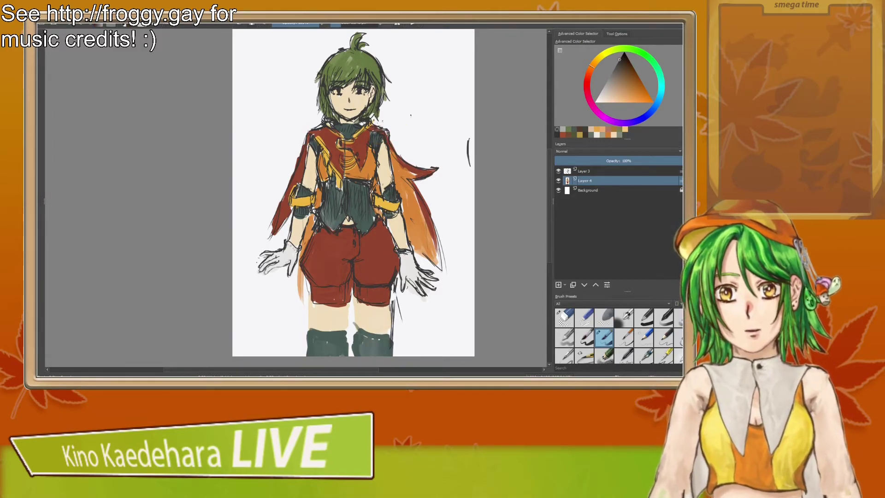
{"action": "left_click_drag", "start_coordinate": [311, 304], "coordinate": [312, 327]}
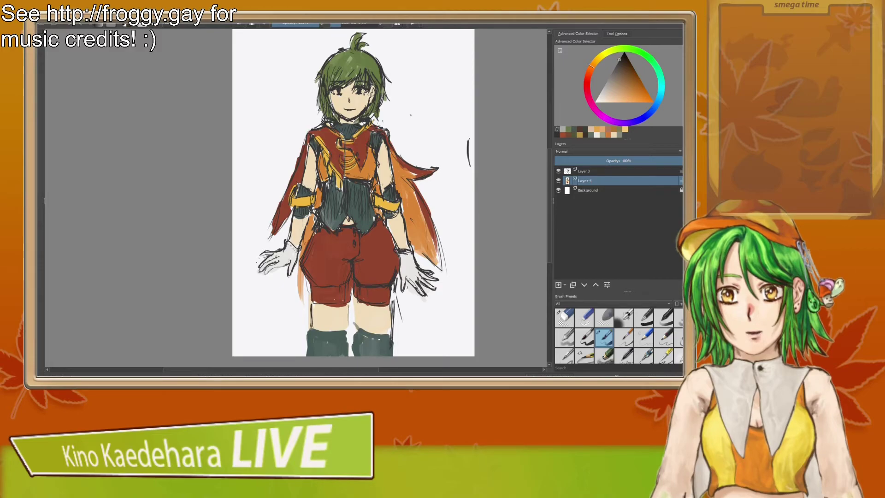
{"action": "left_click_drag", "start_coordinate": [356, 299], "coordinate": [357, 326]}
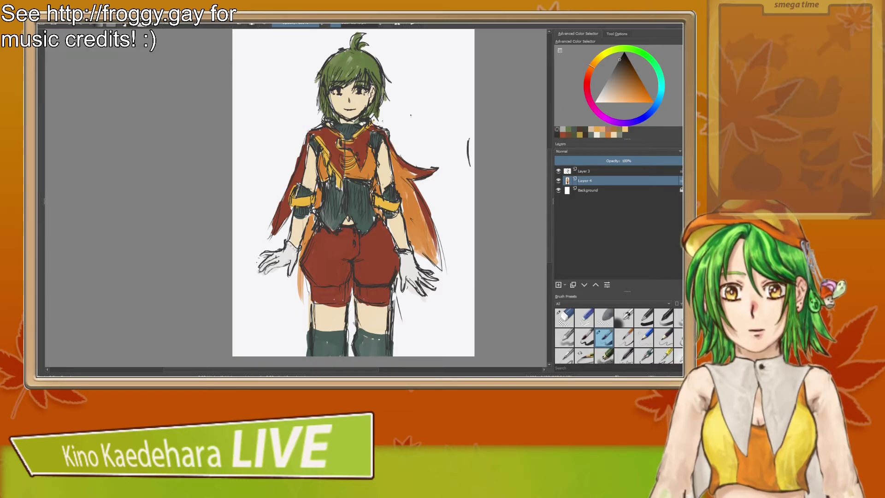
Step: Erase the rough strokes along the character's left lower leg and redraw its outline and stocking edges in the dark line colour
{"action": "key", "text": "slash"}
{"action": "mouse_move", "coordinate": [355, 331]}
{"action": "left_mouse_down"}
{"action": "mouse_move", "coordinate": [353, 353]}
{"action": "mouse_move", "coordinate": [361, 330]}
{"action": "mouse_move", "coordinate": [391, 350]}
{"action": "left_mouse_up"}
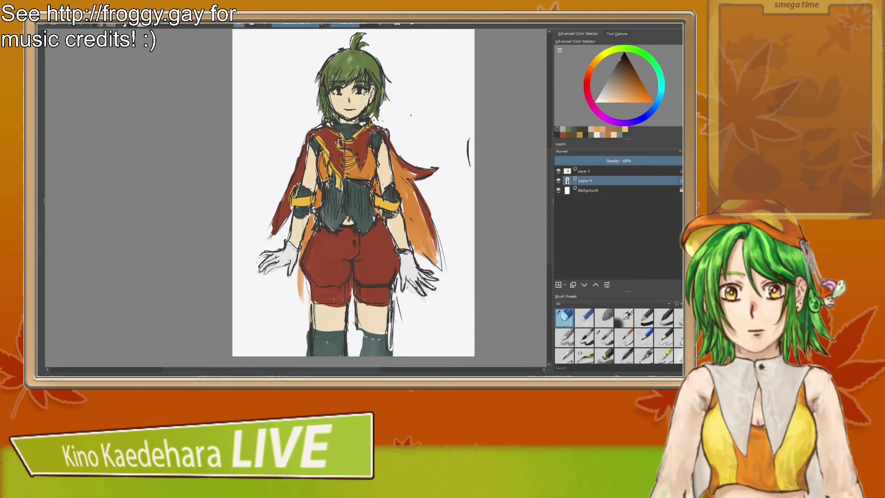
{"action": "left_click_drag", "start_coordinate": [387, 317], "coordinate": [386, 355]}
{"action": "key", "text": "e"}
{"action": "mouse_move", "coordinate": [390, 311]}
{"action": "left_mouse_down"}
{"action": "mouse_move", "coordinate": [363, 355]}
{"action": "mouse_move", "coordinate": [393, 353]}
{"action": "left_mouse_up"}
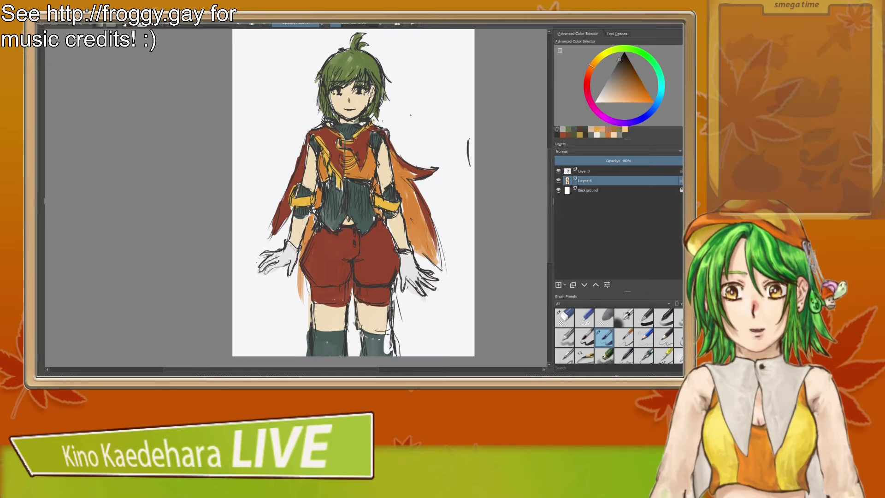
{"action": "key", "text": "e"}
{"action": "left_click_drag", "start_coordinate": [396, 328], "coordinate": [395, 352]}
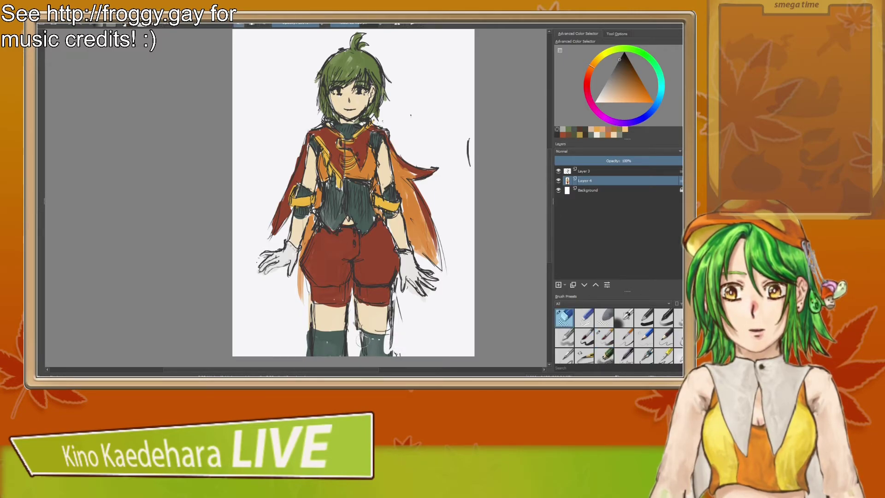
{"action": "key", "text": "e"}
{"action": "mouse_move", "coordinate": [359, 322]}
{"action": "left_mouse_down"}
{"action": "mouse_move", "coordinate": [362, 342]}
{"action": "mouse_move", "coordinate": [396, 356]}
{"action": "left_mouse_up"}
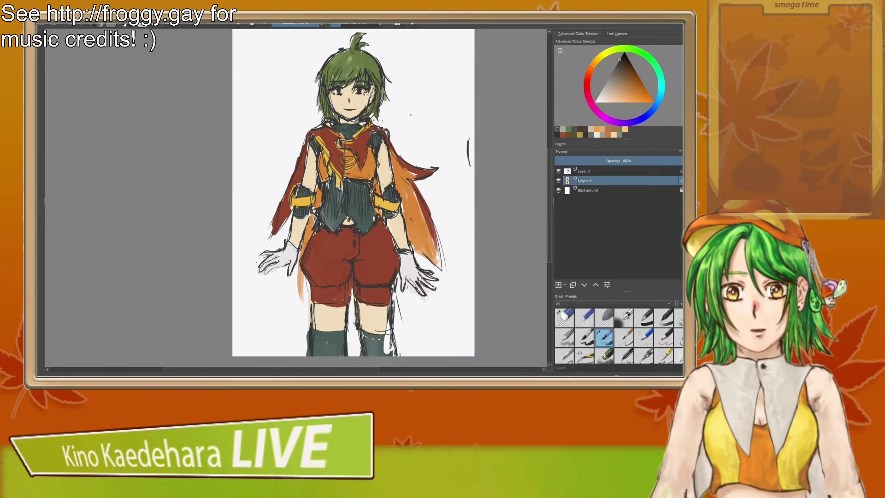
Step: Draw higher stocking tops across both thighs, sample the stockings' dark teal and extend the fill up to the new edges
{"action": "left_click_drag", "start_coordinate": [315, 315], "coordinate": [387, 316]}
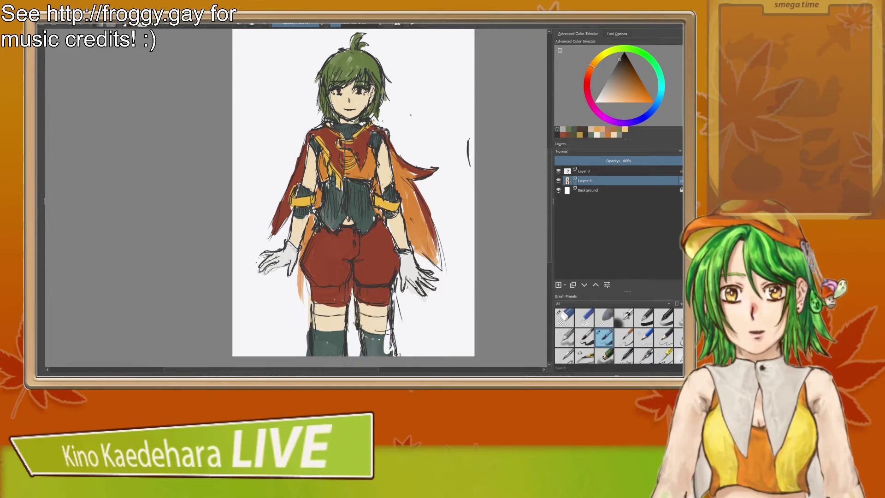
{"action": "left_click", "coordinate": [373, 343], "text": "ctrl"}
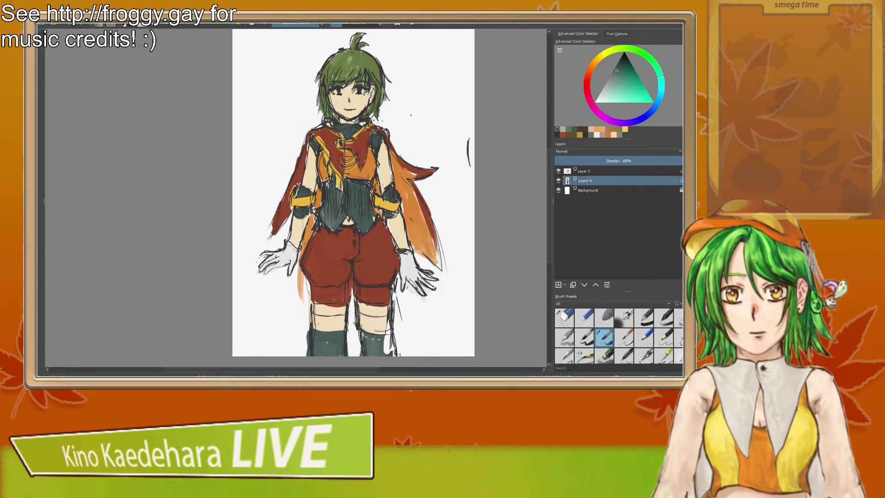
{"action": "mouse_move", "coordinate": [312, 322]}
{"action": "left_mouse_down"}
{"action": "mouse_move", "coordinate": [338, 328]}
{"action": "mouse_move", "coordinate": [339, 318]}
{"action": "mouse_move", "coordinate": [340, 327]}
{"action": "mouse_move", "coordinate": [363, 319]}
{"action": "mouse_move", "coordinate": [370, 335]}
{"action": "mouse_move", "coordinate": [374, 324]}
{"action": "mouse_move", "coordinate": [389, 345]}
{"action": "left_mouse_up"}
{"action": "left_click_drag", "start_coordinate": [360, 316], "coordinate": [381, 315]}
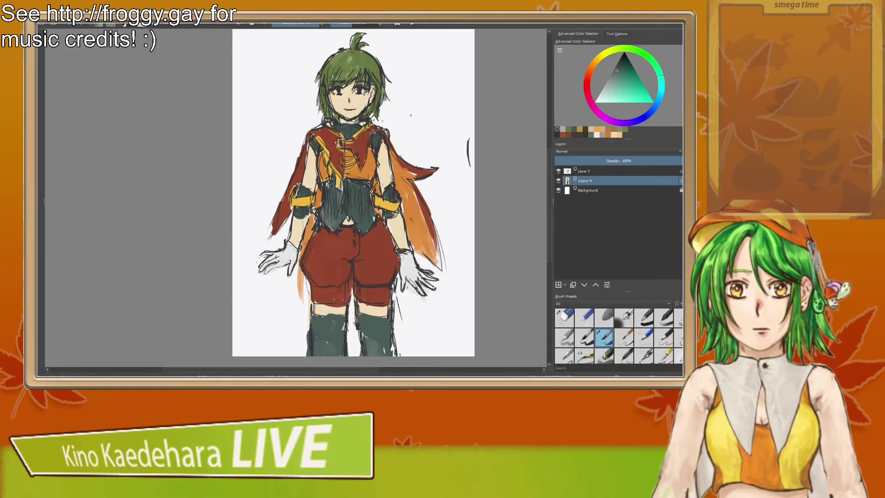
Step: Merge the line art layer down into the flat colour layer
{"action": "scroll", "coordinate": [397, 264], "scroll_direction": "up", "scroll_amount": 1}
{"action": "left_click_drag", "start_coordinate": [336, 116], "coordinate": [381, 269]}
{"action": "scroll", "coordinate": [381, 269], "scroll_direction": "up", "scroll_amount": 1}
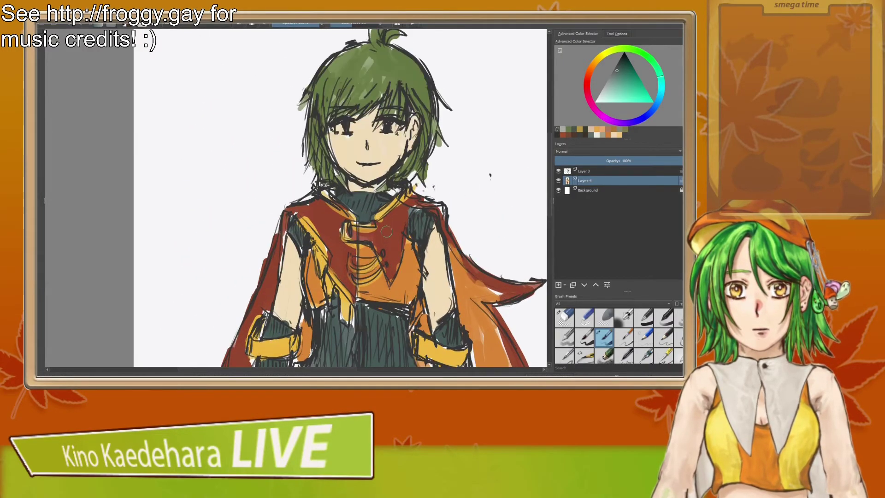
{"action": "left_click_drag", "start_coordinate": [387, 234], "coordinate": [389, 296]}
{"action": "left_click", "coordinate": [588, 173]}
{"action": "key", "text": "ctrl+e"}
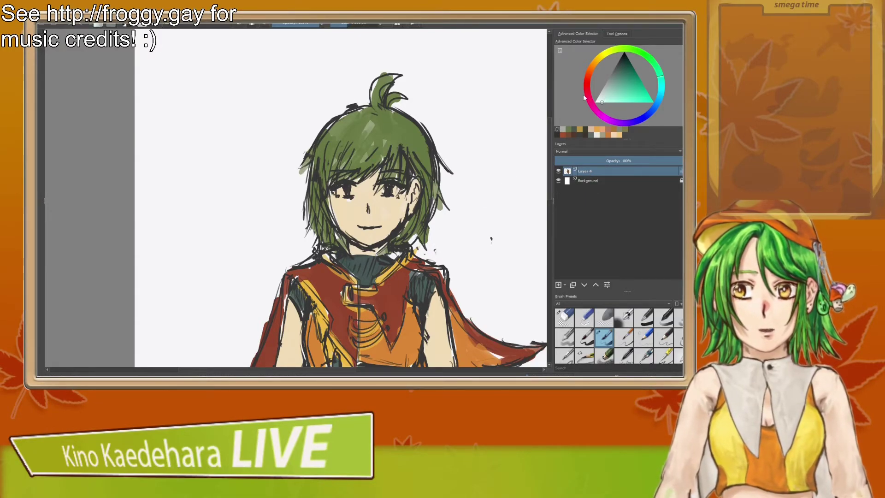
Step: Choose a near-white and paint the whites of both eyes
{"action": "left_click", "coordinate": [598, 105]}
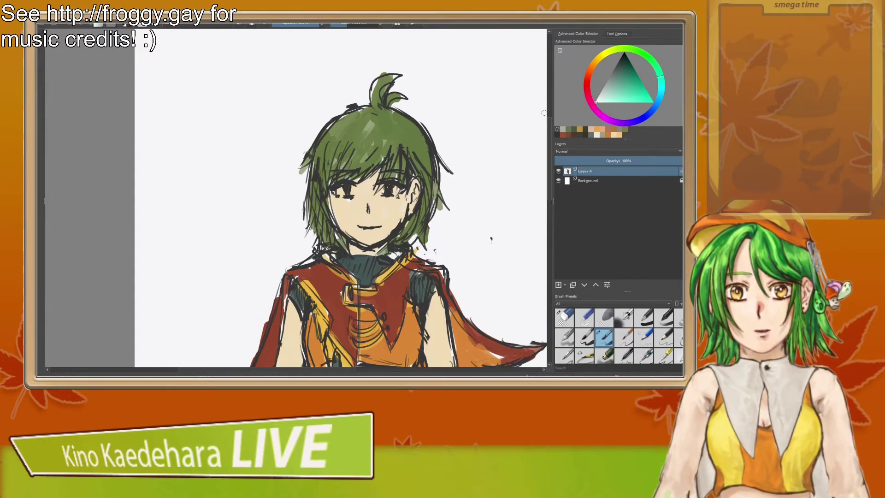
{"action": "left_click_drag", "start_coordinate": [341, 190], "coordinate": [381, 187]}
{"action": "left_click", "coordinate": [342, 194]}
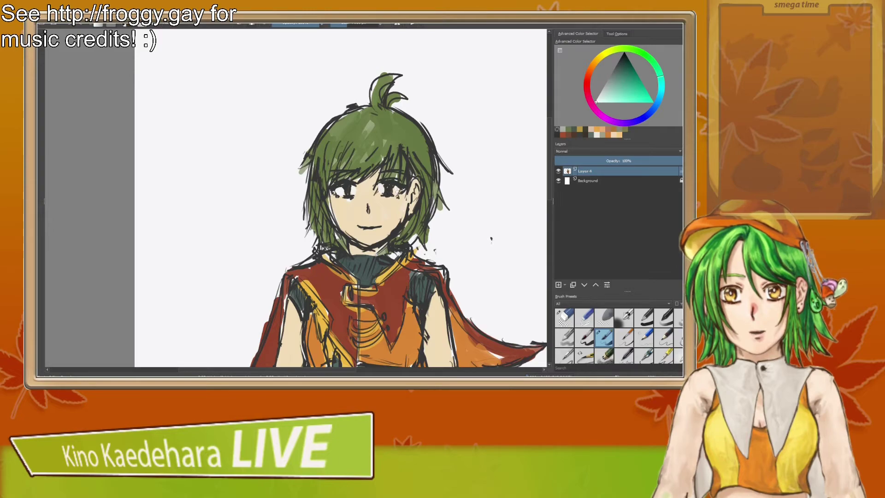
{"action": "left_click", "coordinate": [383, 187]}
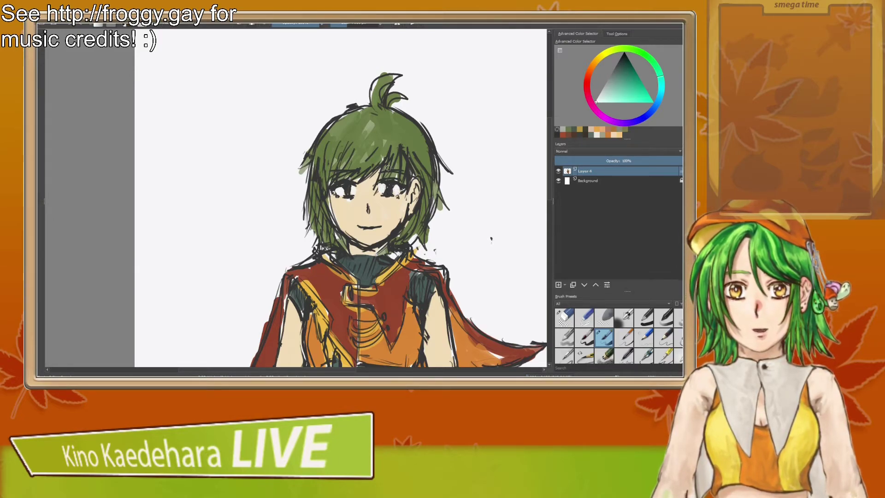
Step: Choose a very dark teal, thicken the upper lash lines and fill in the irises of both eyes
{"action": "left_click", "coordinate": [622, 58]}
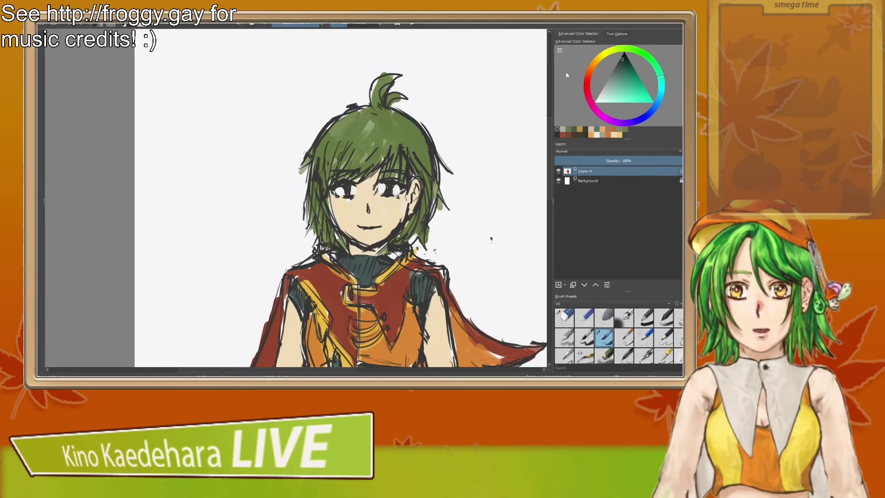
{"action": "left_click_drag", "start_coordinate": [394, 183], "coordinate": [405, 180]}
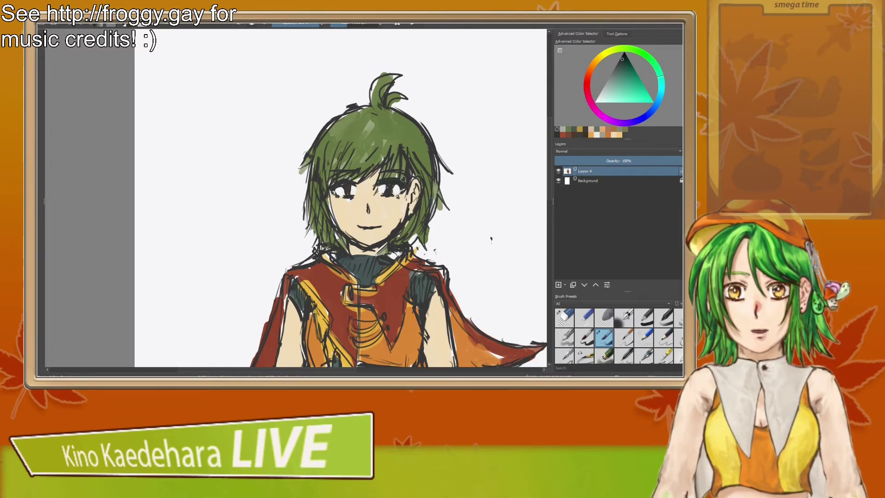
{"action": "left_click_drag", "start_coordinate": [331, 185], "coordinate": [353, 183]}
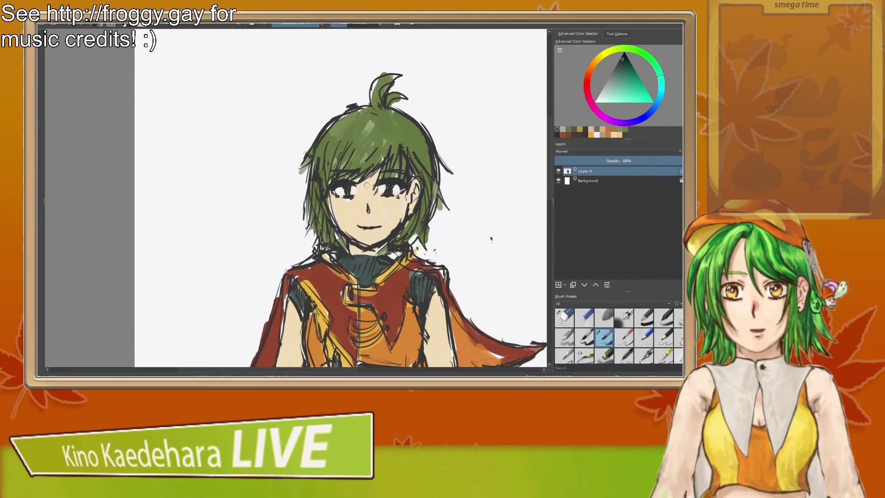
{"action": "key", "text": "ctrl"}
{"action": "key", "text": "ctrl"}
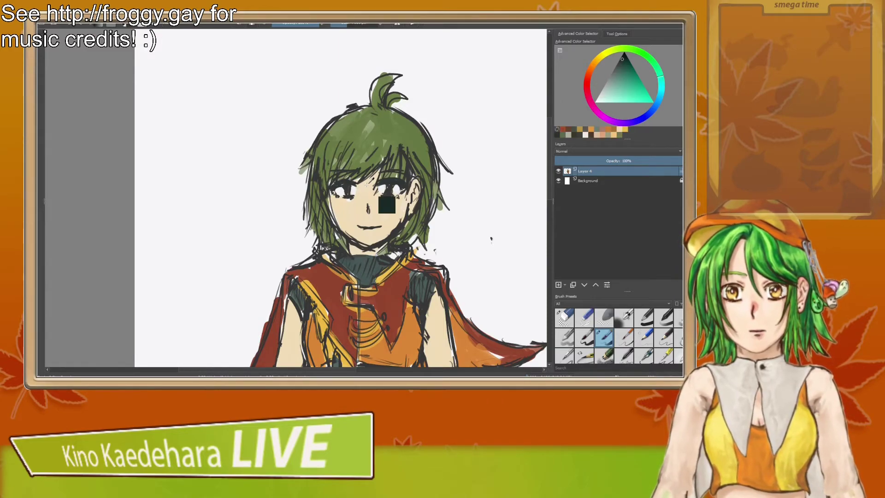
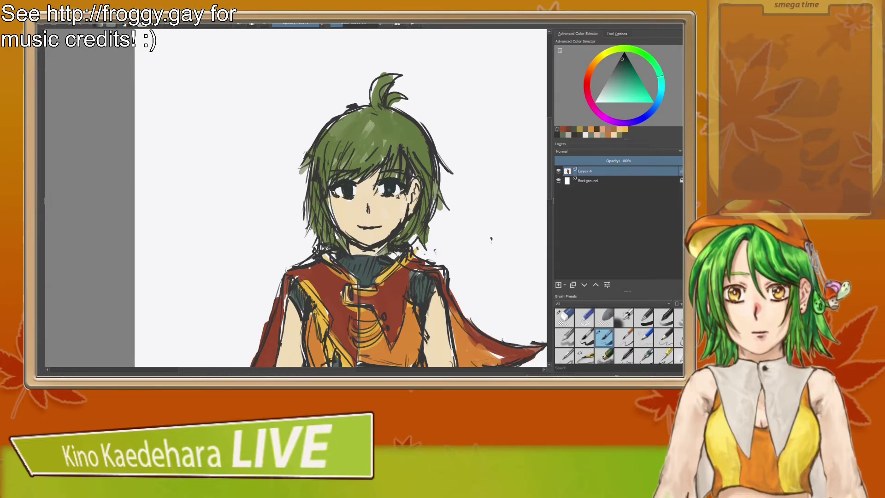
Step: Mirror the view, darken the lid line of one eye, and sample near-white to clean up the white around its iris
{"action": "key", "text": "m"}
{"action": "key", "text": "m"}
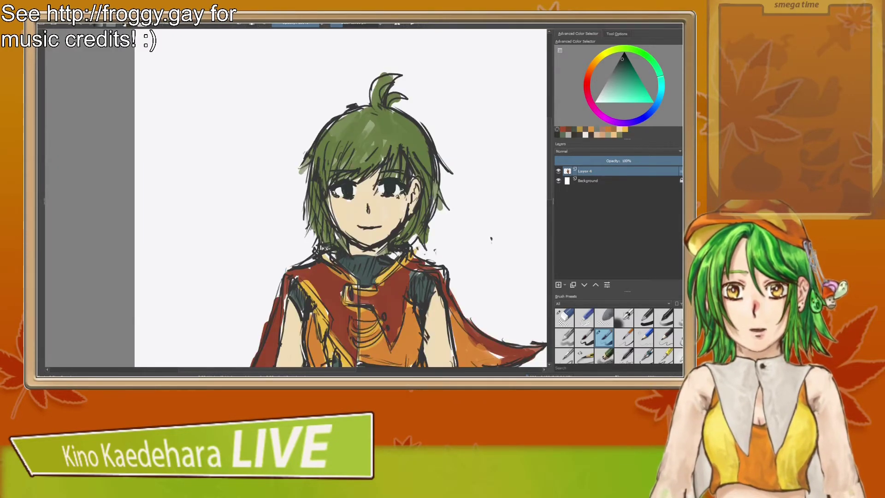
{"action": "key", "text": "m"}
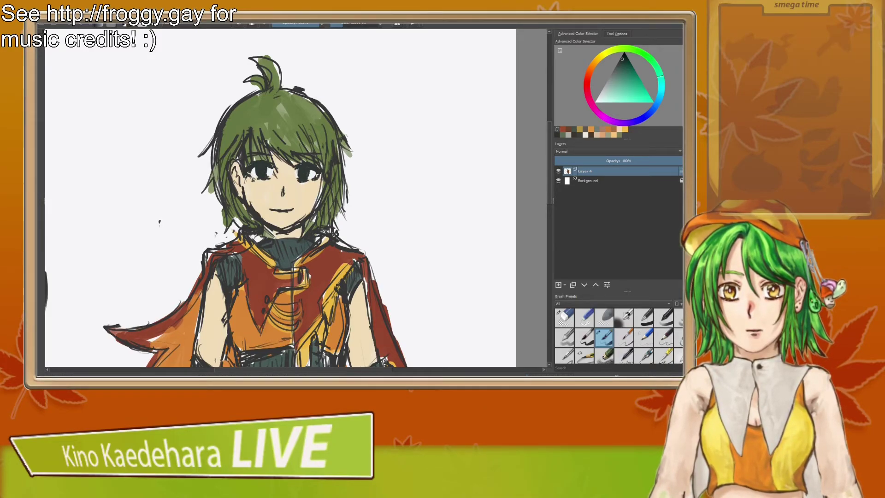
{"action": "left_click_drag", "start_coordinate": [306, 163], "coordinate": [296, 164]}
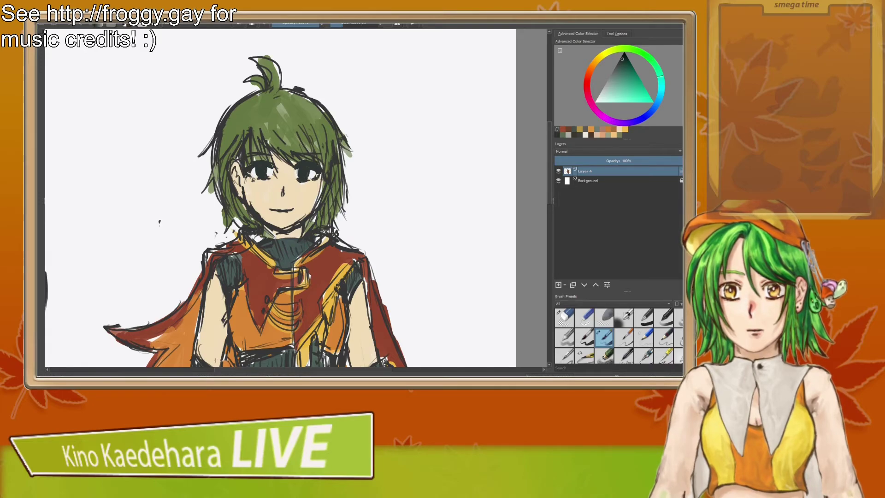
{"action": "left_click", "coordinate": [301, 187], "text": "ctrl"}
{"action": "mouse_move", "coordinate": [308, 182]}
{"action": "left_mouse_down"}
{"action": "mouse_move", "coordinate": [297, 182]}
{"action": "mouse_move", "coordinate": [316, 176]}
{"action": "left_mouse_up"}
{"action": "left_click", "coordinate": [315, 176], "text": "ctrl"}
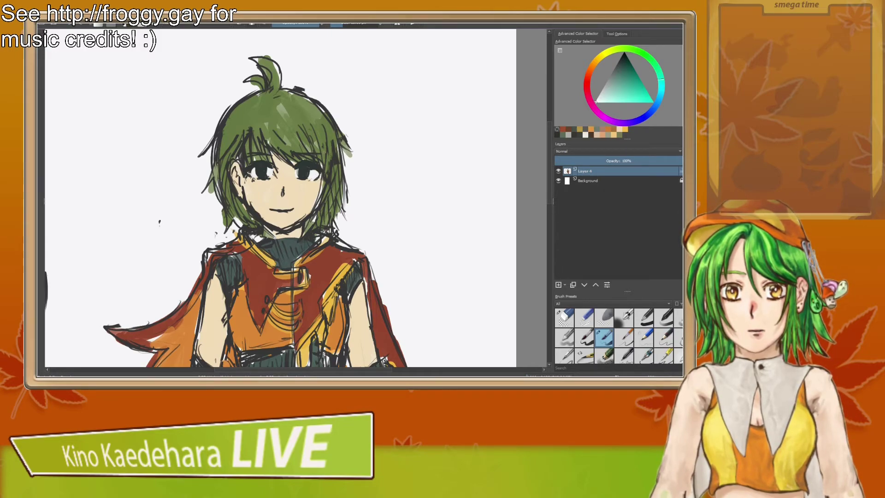
Step: Sample the skin, eye-white and dark teal tones to refine the corners, whites and irises of both eyes
{"action": "key", "text": "m"}
{"action": "key", "text": "m"}
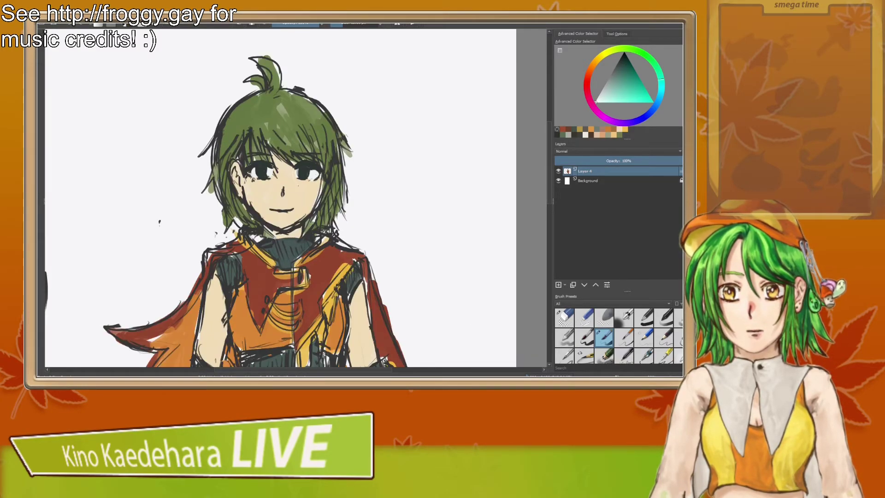
{"action": "left_click", "coordinate": [307, 185], "text": "ctrl"}
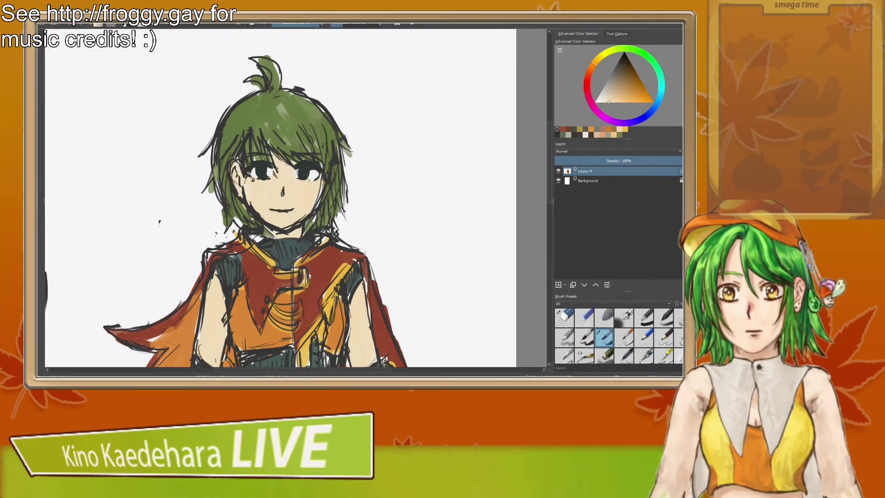
{"action": "left_click_drag", "start_coordinate": [274, 166], "coordinate": [276, 178]}
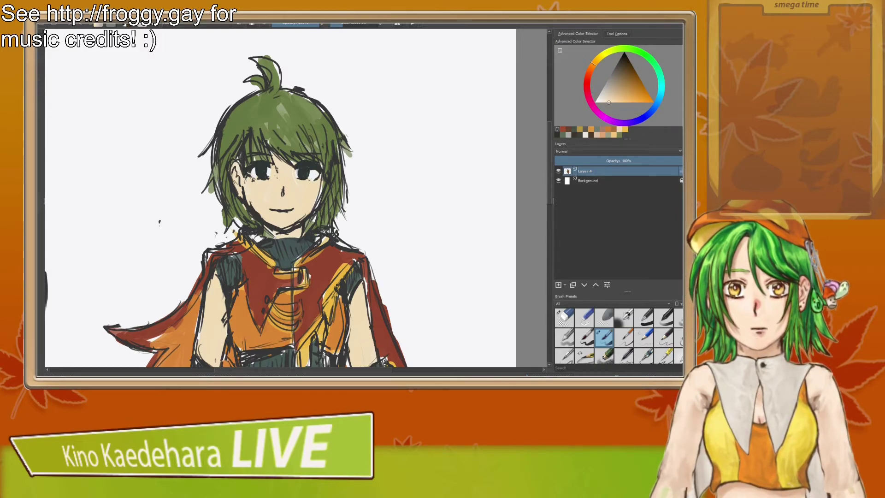
{"action": "left_click", "coordinate": [256, 175], "text": "ctrl"}
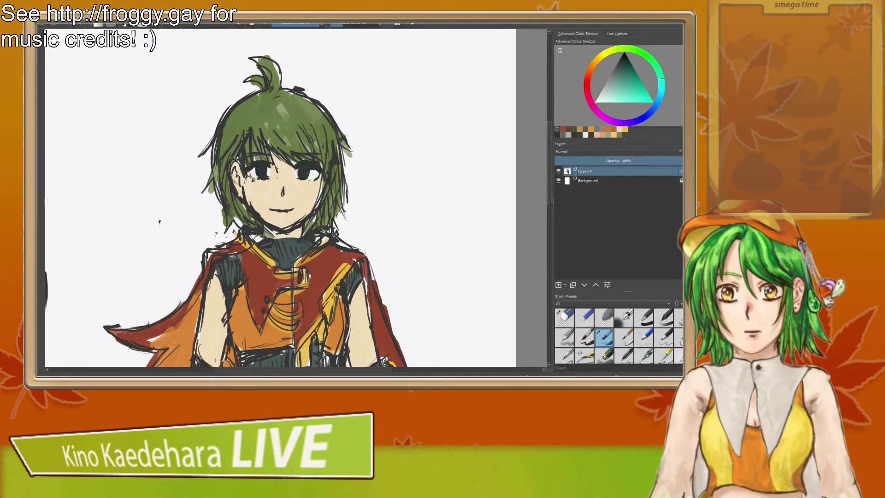
{"action": "left_click", "coordinate": [282, 187], "text": "ctrl"}
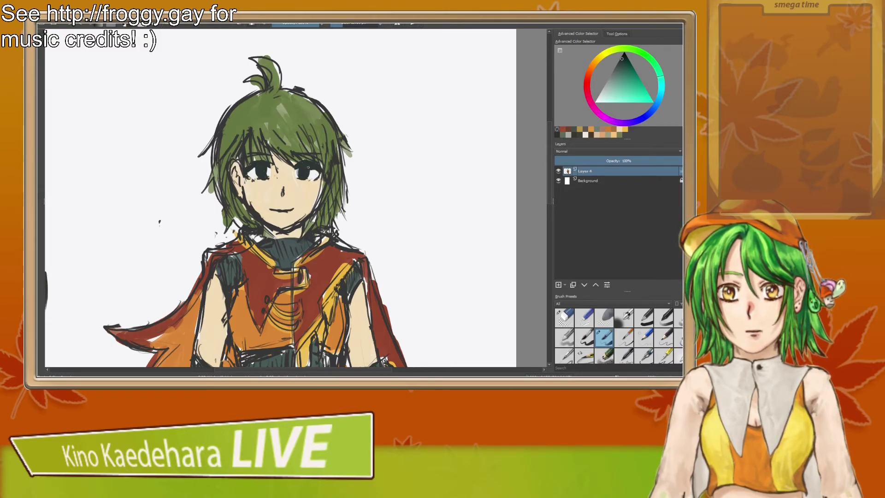
{"action": "left_click", "coordinate": [312, 173], "text": "ctrl"}
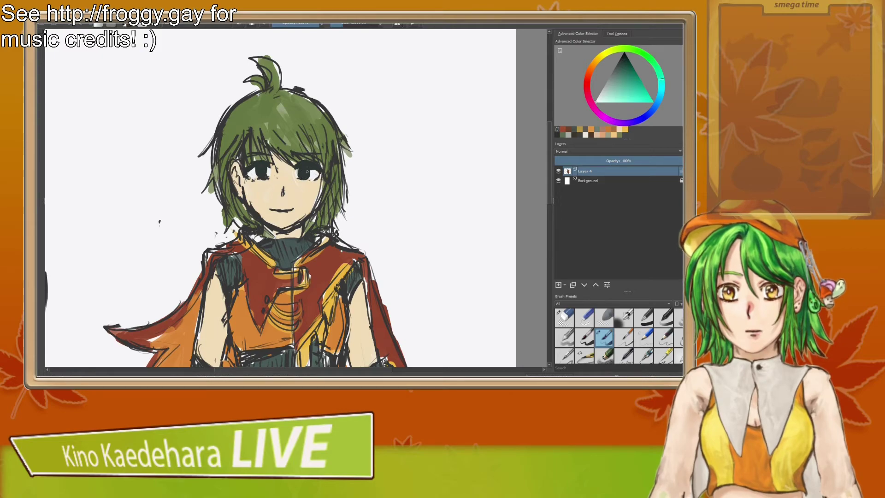
{"action": "key", "text": "x"}
{"action": "left_click", "coordinate": [299, 170]}
{"action": "left_click", "coordinate": [317, 175]}
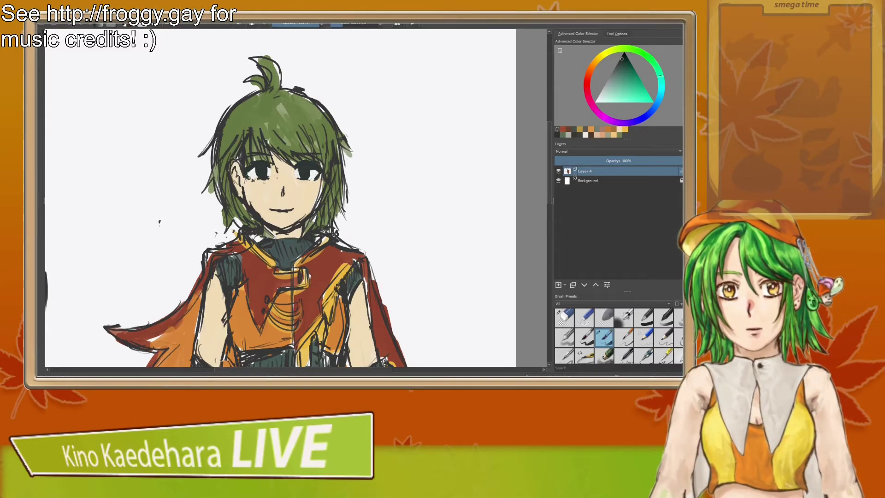
Step: Choose a bright yellow-green and paint it into the irises of both eyes
{"action": "left_click", "coordinate": [607, 54]}
{"action": "left_click", "coordinate": [629, 101]}
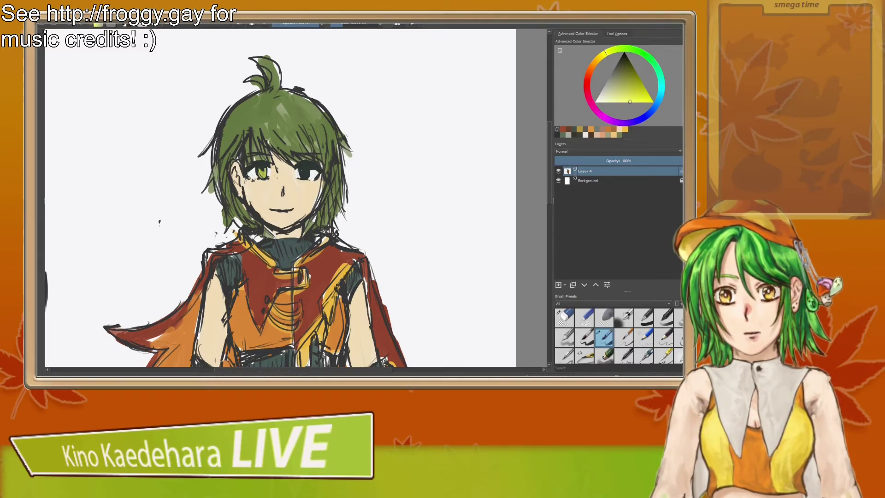
{"action": "left_click_drag", "start_coordinate": [301, 169], "coordinate": [305, 176]}
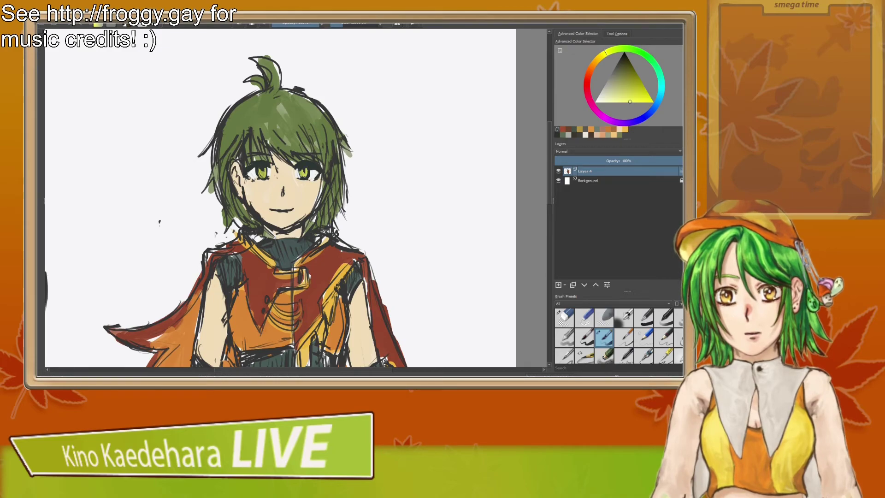
Step: Dab near-white highlights into both irises, and sample the dark lash colour to touch up the eyes
{"action": "left_click", "coordinate": [598, 103]}
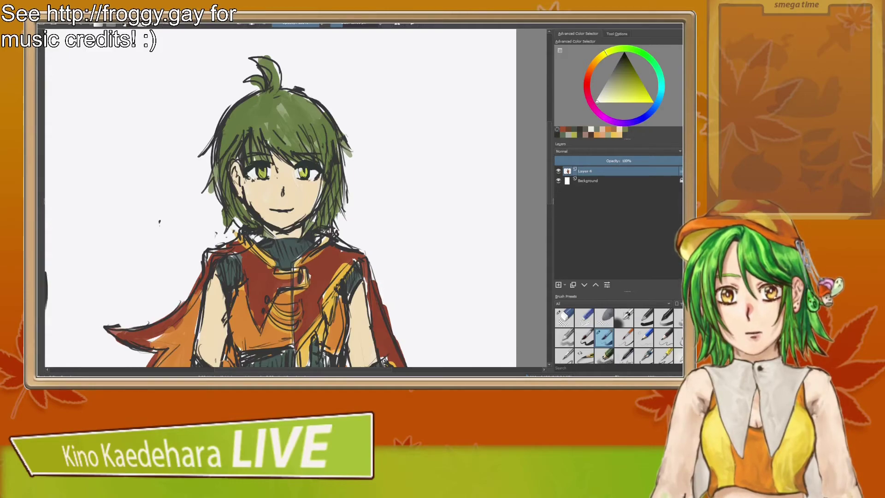
{"action": "left_click", "coordinate": [301, 171]}
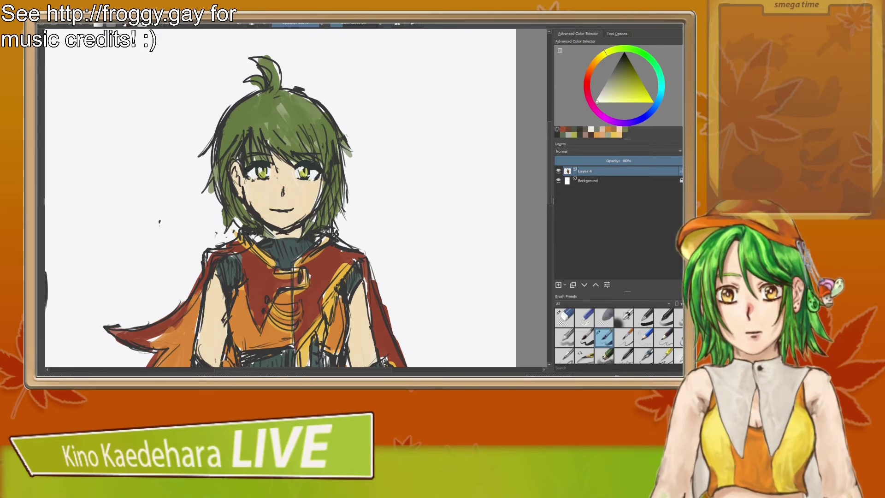
{"action": "left_click", "coordinate": [252, 162], "text": "ctrl"}
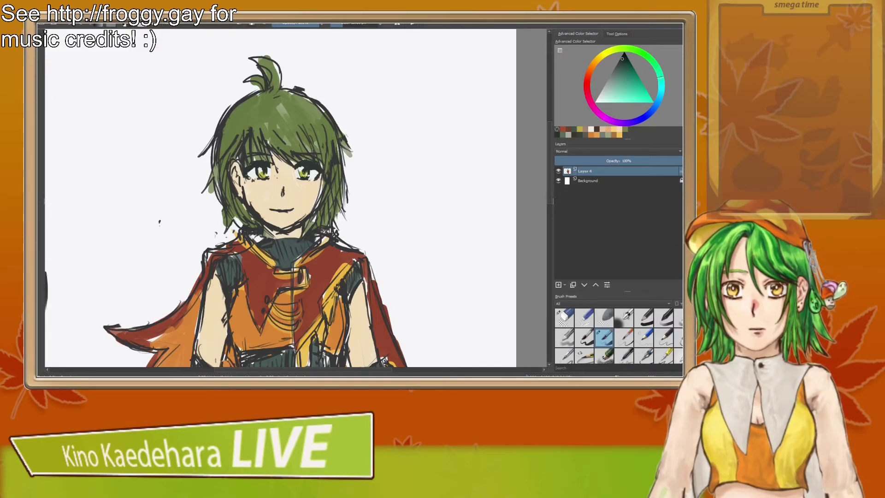
Step: Unmirror the view, clean up the shorts' edge at the character's left hip with brick red and redraw its dark outline
{"action": "left_click_drag", "start_coordinate": [342, 210], "coordinate": [431, 208]}
{"action": "scroll", "coordinate": [412, 226], "scroll_direction": "down", "scroll_amount": 2}
{"action": "scroll", "coordinate": [413, 225], "scroll_direction": "down", "scroll_amount": 1}
{"action": "mouse_move", "coordinate": [410, 260]}
{"action": "left_mouse_down"}
{"action": "mouse_move", "coordinate": [367, 210]}
{"action": "mouse_move", "coordinate": [374, 219]}
{"action": "mouse_move", "coordinate": [349, 226]}
{"action": "mouse_move", "coordinate": [343, 211]}
{"action": "mouse_move", "coordinate": [409, 212]}
{"action": "mouse_move", "coordinate": [385, 230]}
{"action": "mouse_move", "coordinate": [393, 288]}
{"action": "left_mouse_up"}
{"action": "scroll", "coordinate": [368, 209], "scroll_direction": "up", "scroll_amount": 1}
{"action": "key", "text": "m"}
{"action": "key", "text": "slash"}
{"action": "key", "text": "slash"}
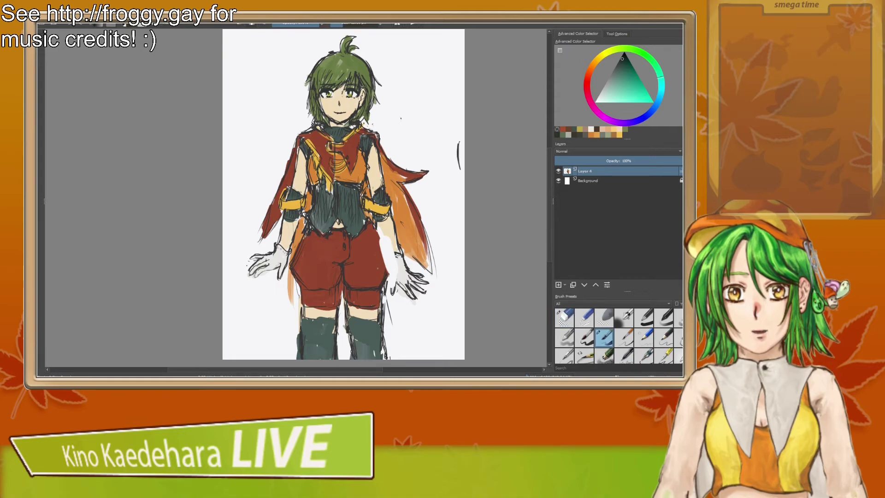
{"action": "left_click", "coordinate": [378, 266], "text": "ctrl"}
{"action": "left_click_drag", "start_coordinate": [380, 240], "coordinate": [390, 262]}
{"action": "left_click", "coordinate": [381, 285], "text": "ctrl"}
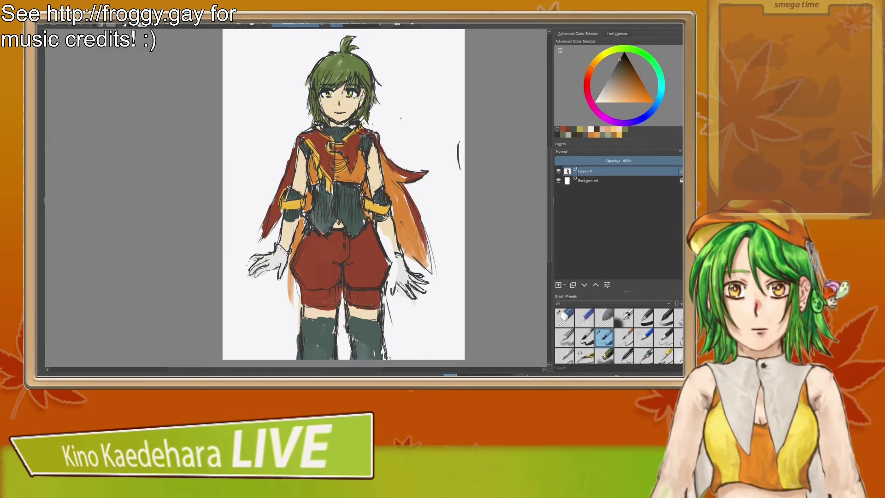
Step: Examine the coloured figure up close and as a whole, from the hair and face down to the shorts
{"action": "left_click_drag", "start_coordinate": [329, 111], "coordinate": [369, 241]}
{"action": "scroll", "coordinate": [368, 166], "scroll_direction": "up", "scroll_amount": 1}
{"action": "scroll", "coordinate": [369, 237], "scroll_direction": "up", "scroll_amount": 2}
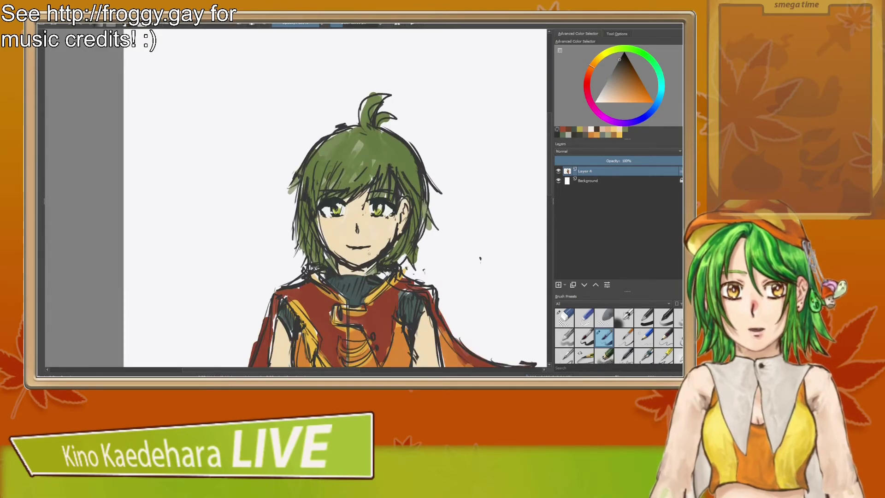
{"action": "left_click_drag", "start_coordinate": [364, 261], "coordinate": [357, 220]}
{"action": "scroll", "coordinate": [357, 229], "scroll_direction": "down", "scroll_amount": 1}
{"action": "left_click_drag", "start_coordinate": [360, 271], "coordinate": [357, 224]}
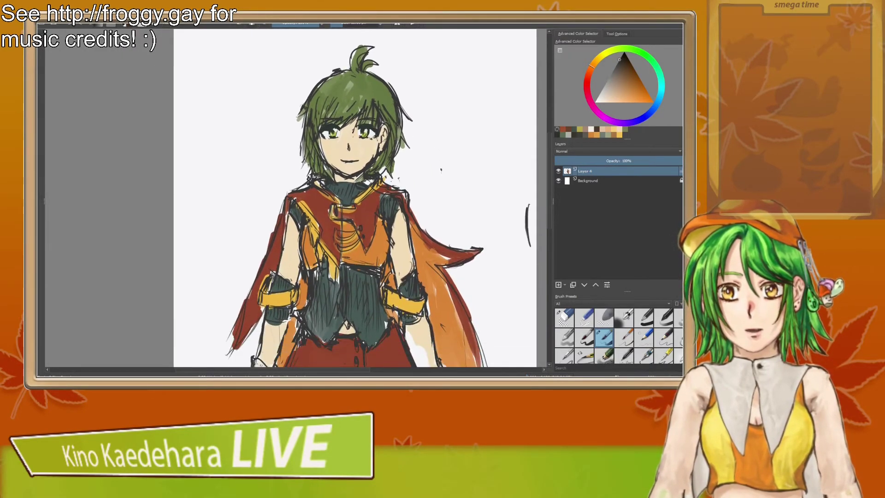
{"action": "scroll", "coordinate": [357, 224], "scroll_direction": "down", "scroll_amount": 1}
{"action": "left_click_drag", "start_coordinate": [351, 277], "coordinate": [353, 256]}
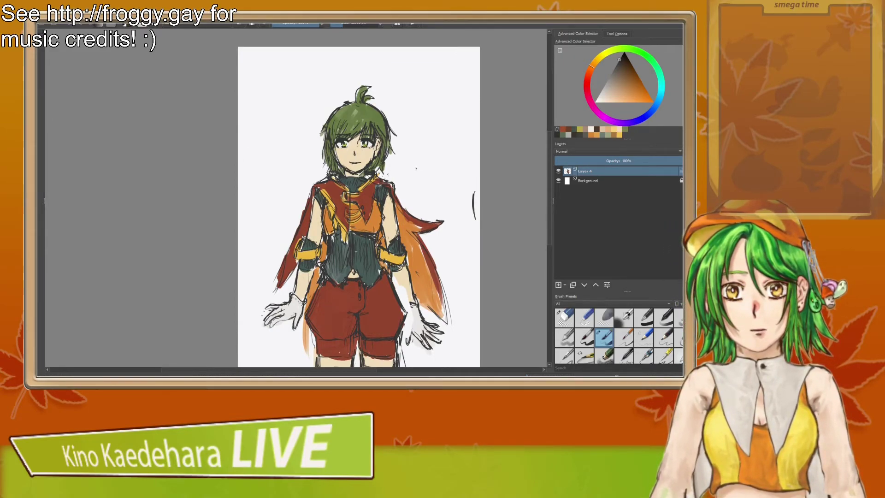
{"action": "left_click_drag", "start_coordinate": [347, 259], "coordinate": [348, 241]}
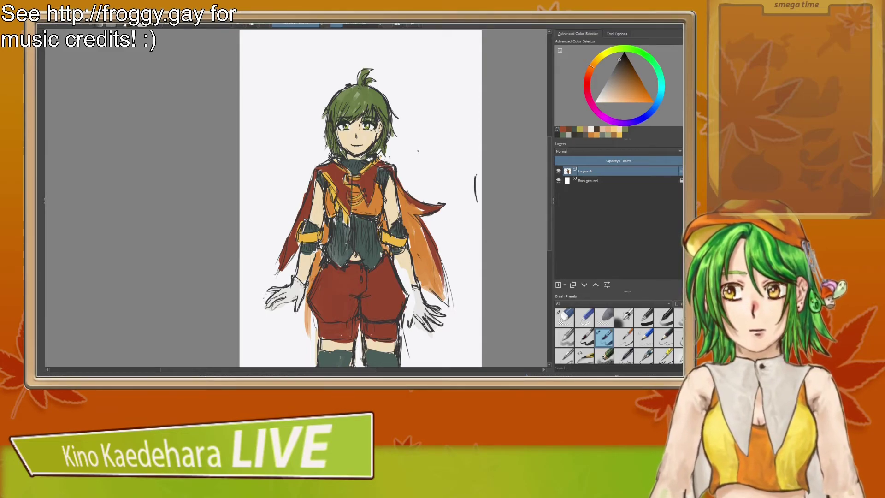
Step: Try a light grey on the hair tuft on top of the character's head
{"action": "left_click_drag", "start_coordinate": [357, 185], "coordinate": [365, 264]}
{"action": "scroll", "coordinate": [397, 226], "scroll_direction": "up", "scroll_amount": 1}
{"action": "left_click_drag", "start_coordinate": [397, 226], "coordinate": [421, 263]}
{"action": "left_click", "coordinate": [660, 82]}
{"action": "left_click", "coordinate": [600, 95]}
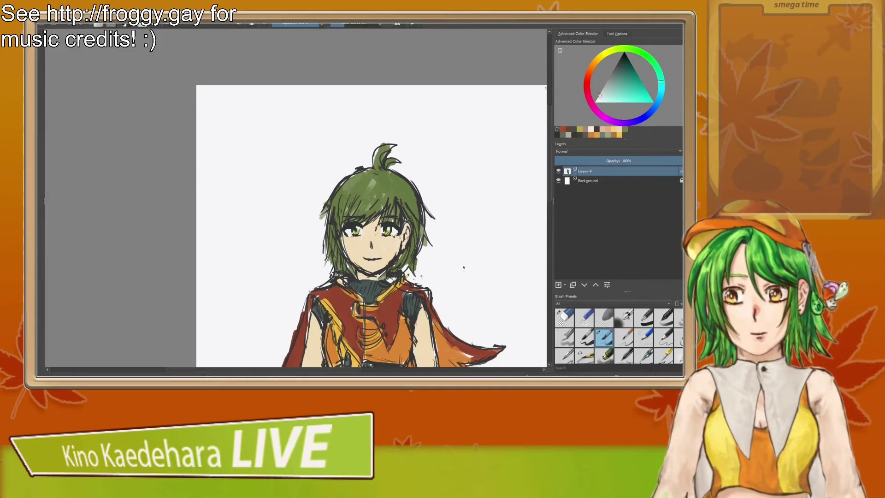
{"action": "mouse_move", "coordinate": [377, 165]}
{"action": "left_mouse_down"}
{"action": "mouse_move", "coordinate": [376, 153]}
{"action": "mouse_move", "coordinate": [393, 145]}
{"action": "mouse_move", "coordinate": [382, 154]}
{"action": "mouse_move", "coordinate": [389, 149]}
{"action": "left_mouse_up"}
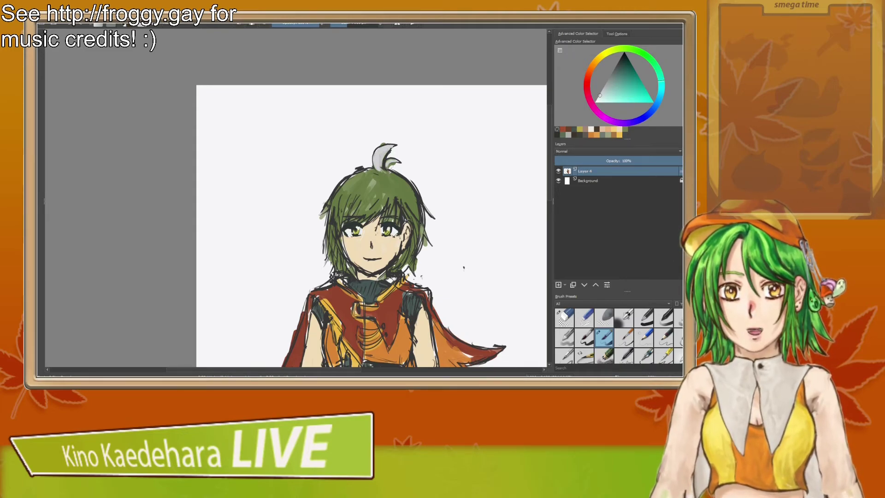
Step: Choose a bright yellow and paint it over the hair tuft on top of the head
{"action": "left_click", "coordinate": [396, 161], "text": "ctrl"}
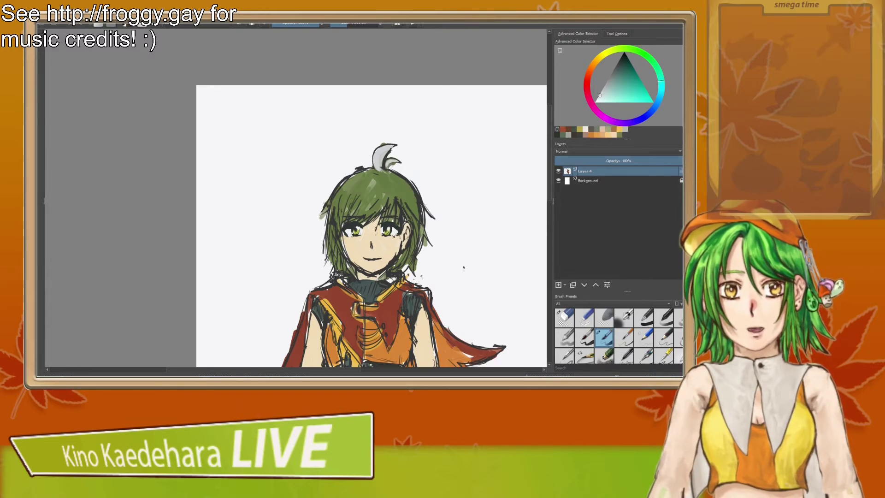
{"action": "left_click", "coordinate": [605, 54]}
{"action": "mouse_move", "coordinate": [383, 149]}
{"action": "left_mouse_down"}
{"action": "mouse_move", "coordinate": [380, 171]}
{"action": "mouse_move", "coordinate": [394, 145]}
{"action": "left_mouse_up"}
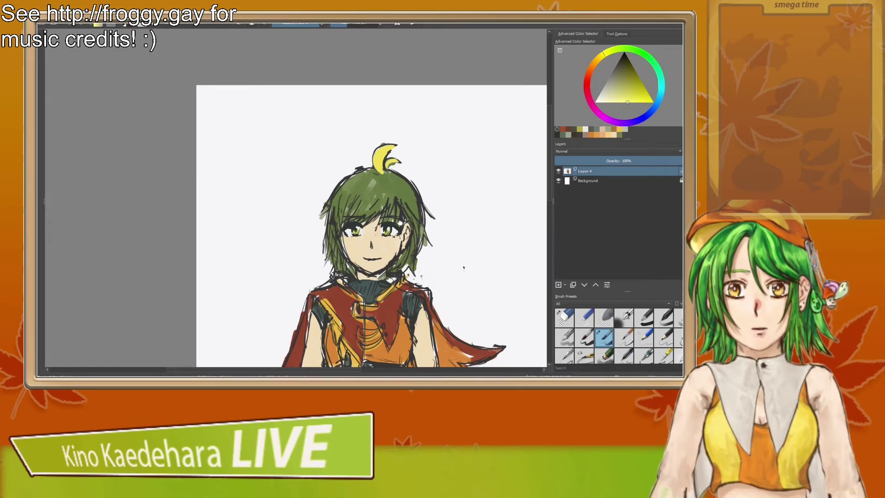
Step: Paint yellow streaks from the crown down the character's right side of the hair and into the fringe
{"action": "left_click_drag", "start_coordinate": [400, 223], "coordinate": [401, 209]}
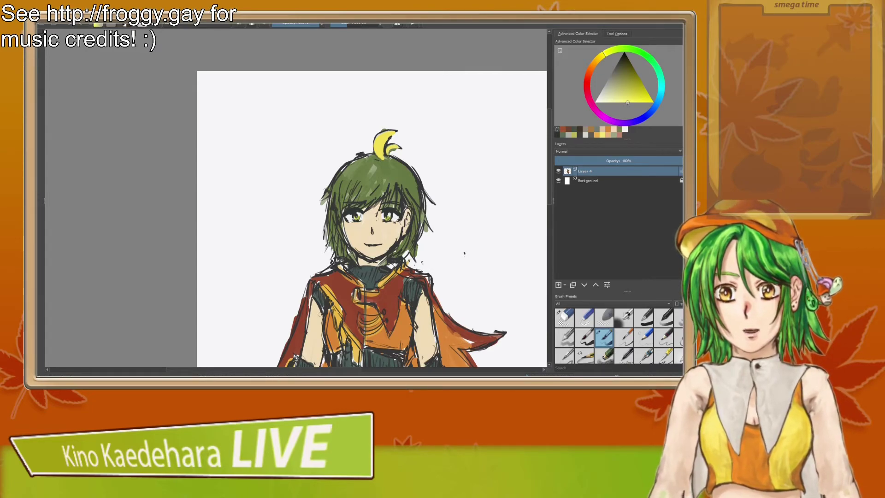
{"action": "scroll", "coordinate": [374, 275], "scroll_direction": "down", "scroll_amount": 1}
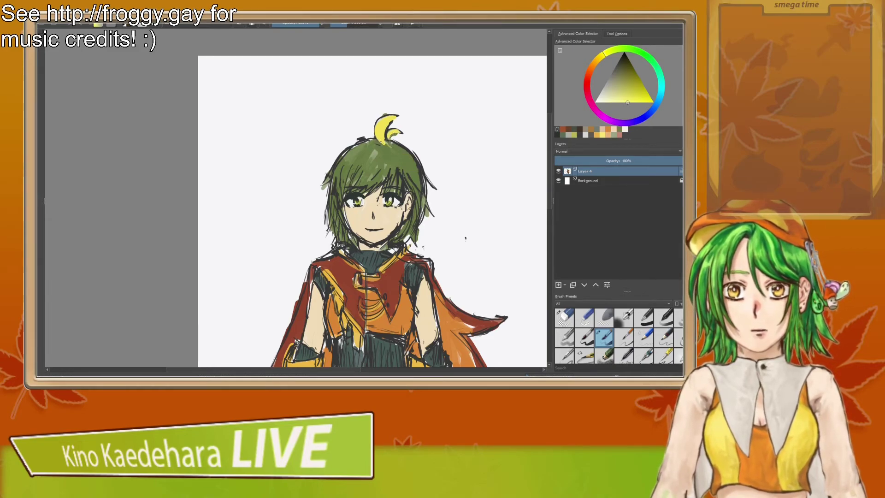
{"action": "mouse_move", "coordinate": [351, 153]}
{"action": "left_mouse_down"}
{"action": "mouse_move", "coordinate": [376, 145]}
{"action": "mouse_move", "coordinate": [341, 176]}
{"action": "mouse_move", "coordinate": [345, 167]}
{"action": "mouse_move", "coordinate": [340, 192]}
{"action": "left_mouse_up"}
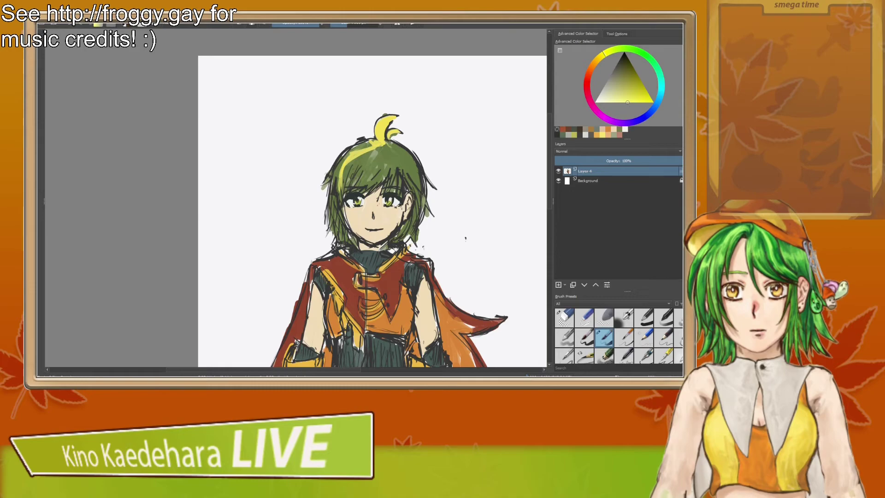
{"action": "left_click_drag", "start_coordinate": [353, 154], "coordinate": [341, 202]}
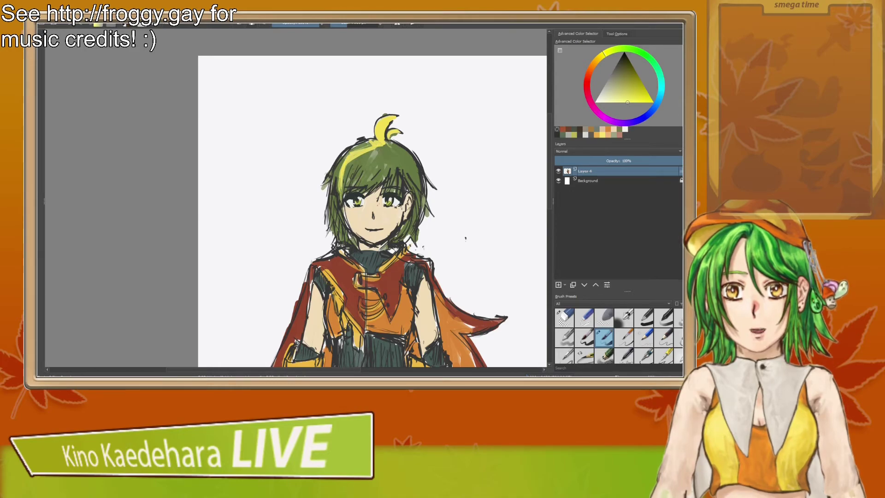
{"action": "left_click_drag", "start_coordinate": [345, 166], "coordinate": [341, 206]}
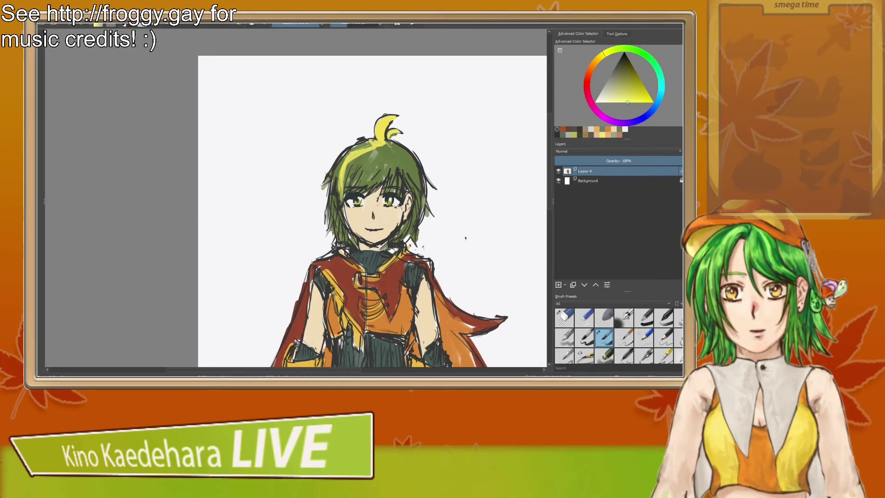
{"action": "left_click_drag", "start_coordinate": [378, 145], "coordinate": [362, 180]}
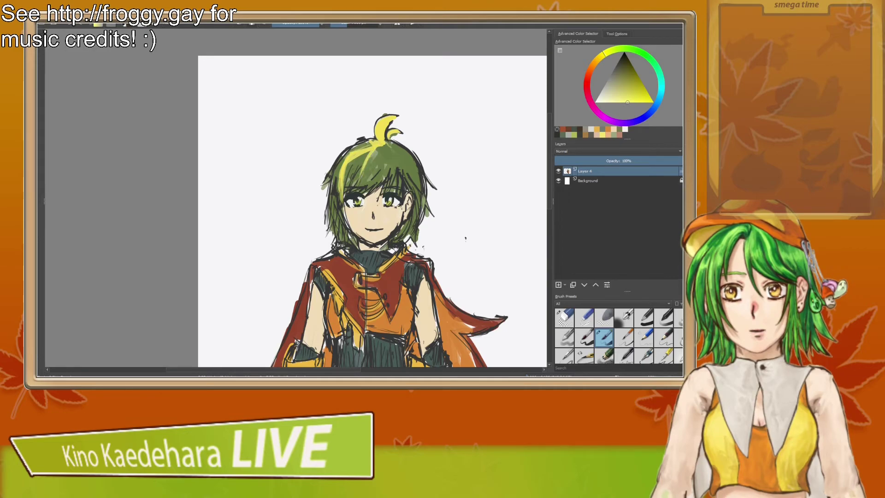
{"action": "left_click_drag", "start_coordinate": [351, 179], "coordinate": [369, 153]}
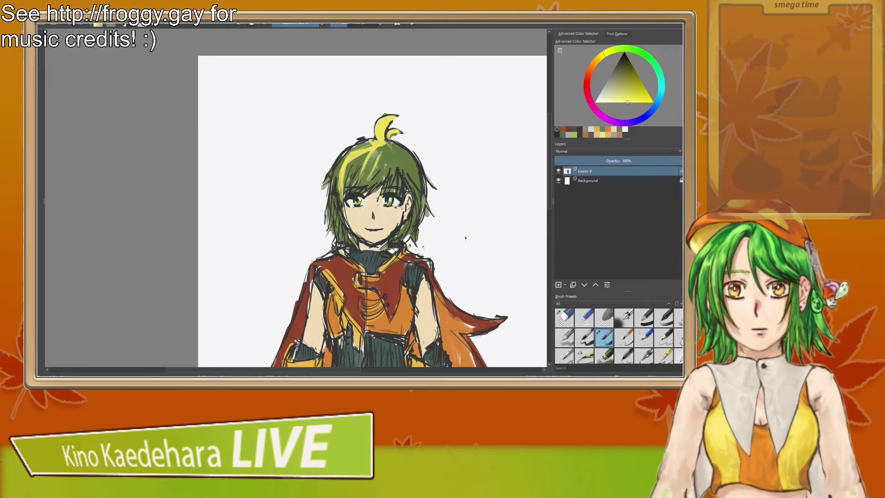
Step: Add more yellow streaks from the base of the tuft down through the middle of the fringe
{"action": "left_click", "coordinate": [384, 133], "text": "ctrl"}
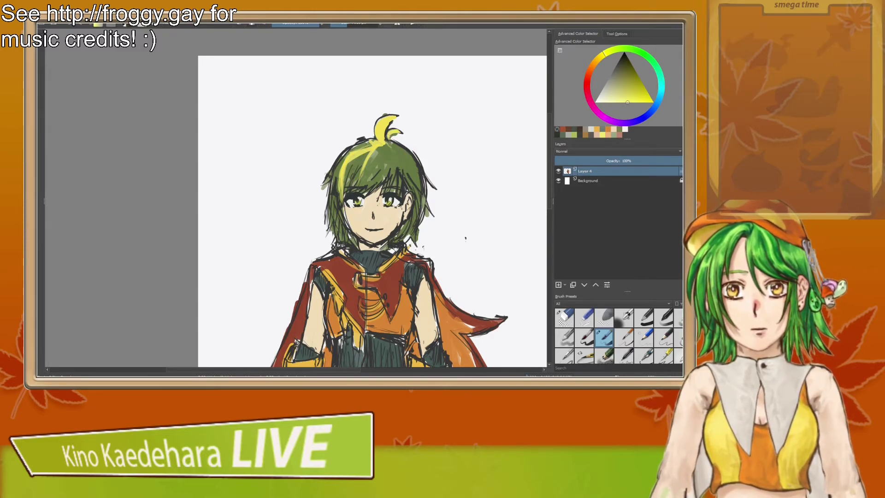
{"action": "left_click", "coordinate": [365, 160], "text": "ctrl"}
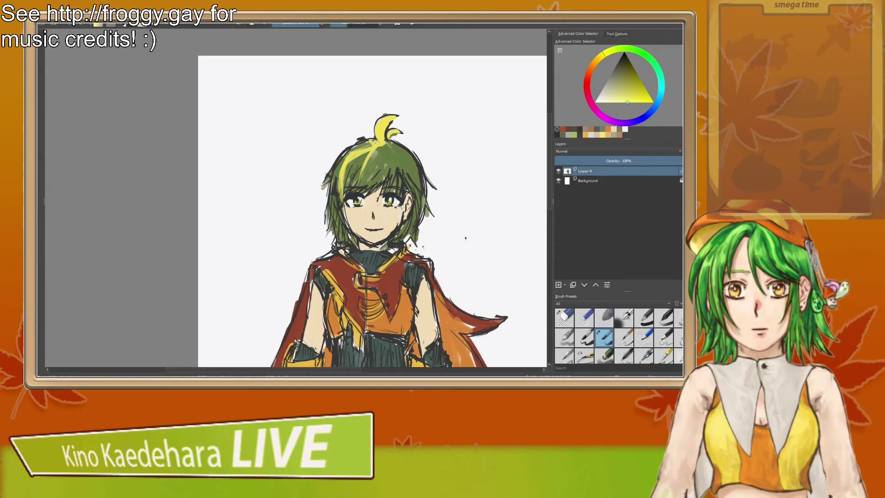
{"action": "left_click_drag", "start_coordinate": [387, 144], "coordinate": [390, 180]}
{"action": "mouse_move", "coordinate": [382, 145]}
{"action": "left_mouse_down"}
{"action": "mouse_move", "coordinate": [362, 179]}
{"action": "mouse_move", "coordinate": [353, 172]}
{"action": "left_mouse_up"}
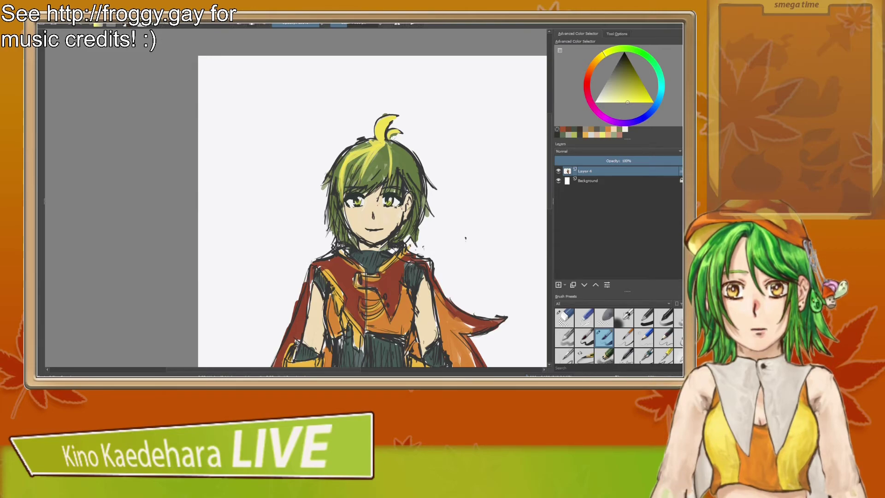
{"action": "mouse_move", "coordinate": [410, 167]}
{"action": "left_mouse_down"}
{"action": "mouse_move", "coordinate": [420, 128]}
{"action": "mouse_move", "coordinate": [427, 157]}
{"action": "mouse_move", "coordinate": [425, 120]}
{"action": "mouse_move", "coordinate": [421, 151]}
{"action": "mouse_move", "coordinate": [398, 177]}
{"action": "left_mouse_up"}
Step: Try light pink over the yellow tuft and hair streaks, and undo the pink strokes
{"action": "scroll", "coordinate": [421, 151], "scroll_direction": "up", "scroll_amount": 3}
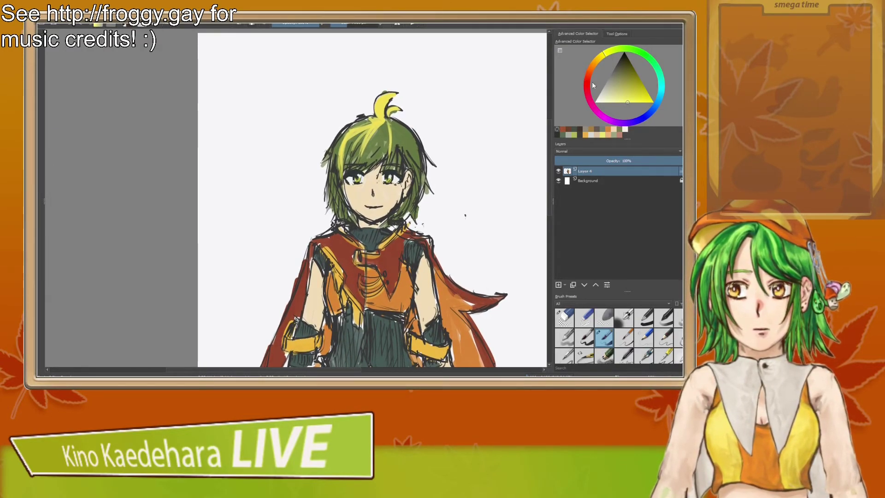
{"action": "scroll", "coordinate": [371, 198], "scroll_direction": "up", "scroll_amount": 1}
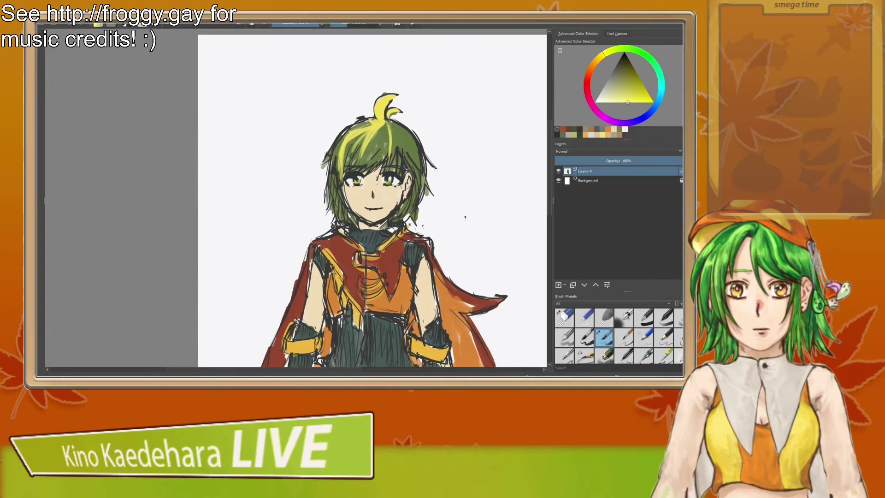
{"action": "left_click", "coordinate": [602, 118]}
{"action": "left_click", "coordinate": [614, 104]}
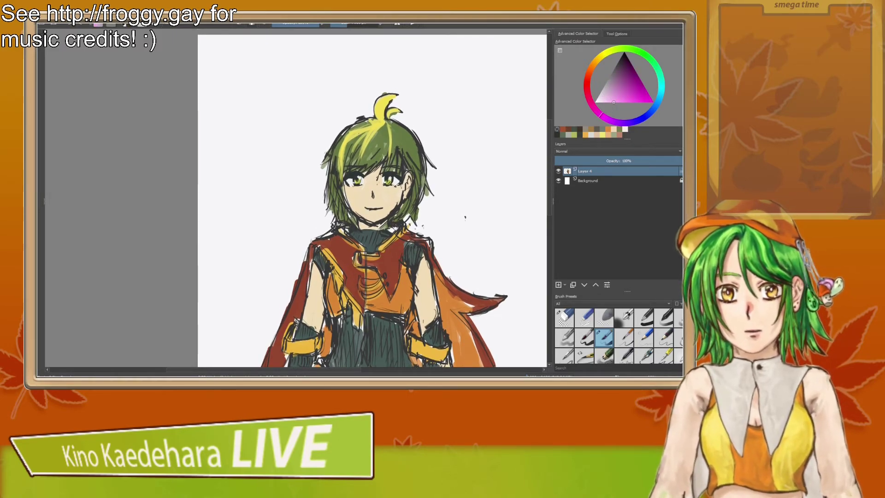
{"action": "left_click_drag", "start_coordinate": [341, 179], "coordinate": [388, 99]}
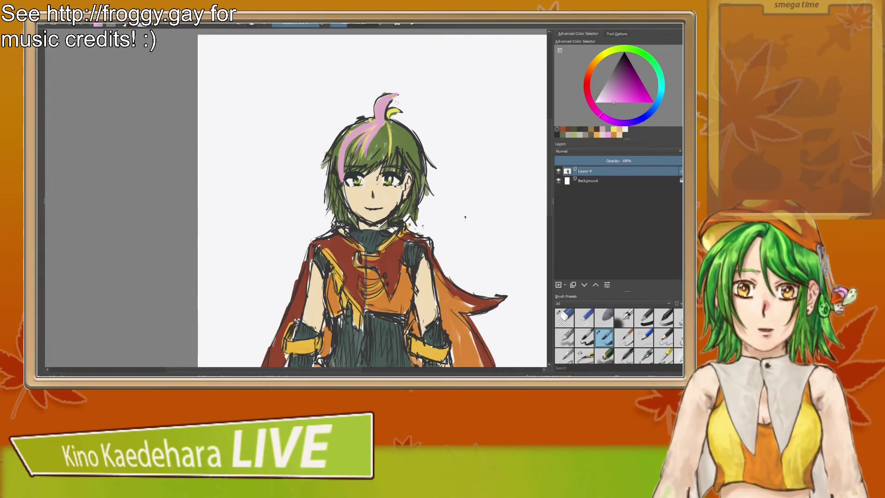
{"action": "key", "text": "ctrl+z"}
{"action": "key", "text": "ctrl+z"}
{"action": "key", "text": "ctrl+z"}
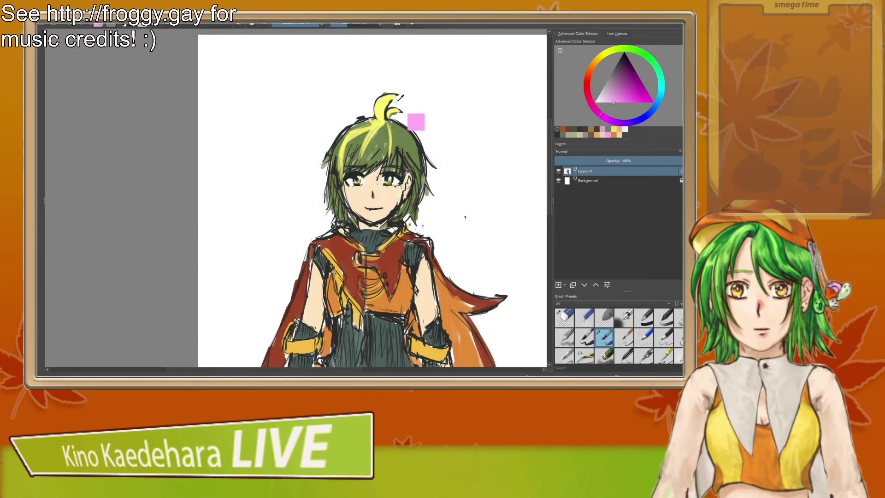
{"action": "key", "text": "ctrl+z"}
{"action": "key", "text": "ctrl+z"}
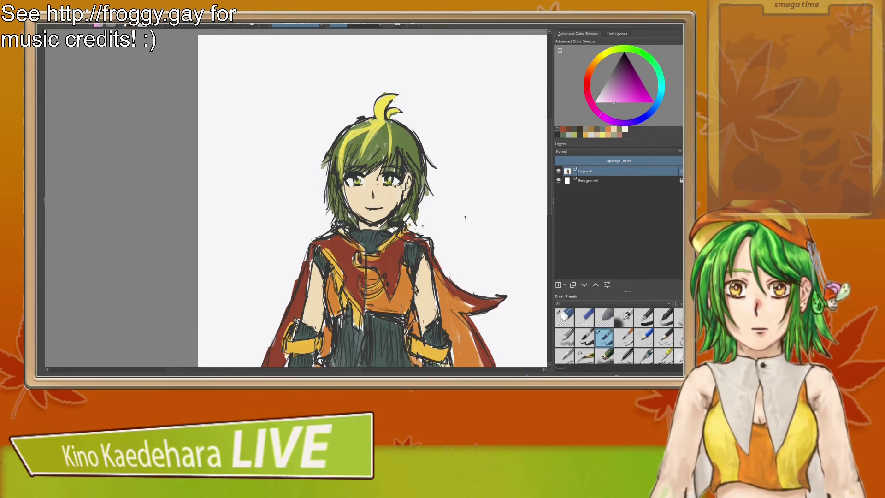
Step: Erase the gloved hand and lower forearm on the character's left side
{"action": "mouse_move", "coordinate": [449, 129]}
{"action": "left_mouse_down"}
{"action": "mouse_move", "coordinate": [439, 89]}
{"action": "mouse_move", "coordinate": [453, 115]}
{"action": "left_mouse_up"}
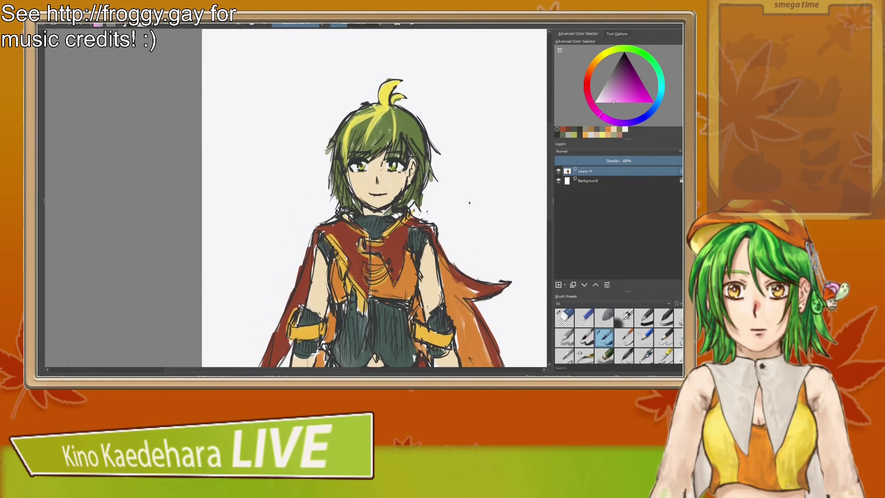
{"action": "scroll", "coordinate": [433, 174], "scroll_direction": "down", "scroll_amount": 1}
{"action": "left_click_drag", "start_coordinate": [423, 189], "coordinate": [409, 145]}
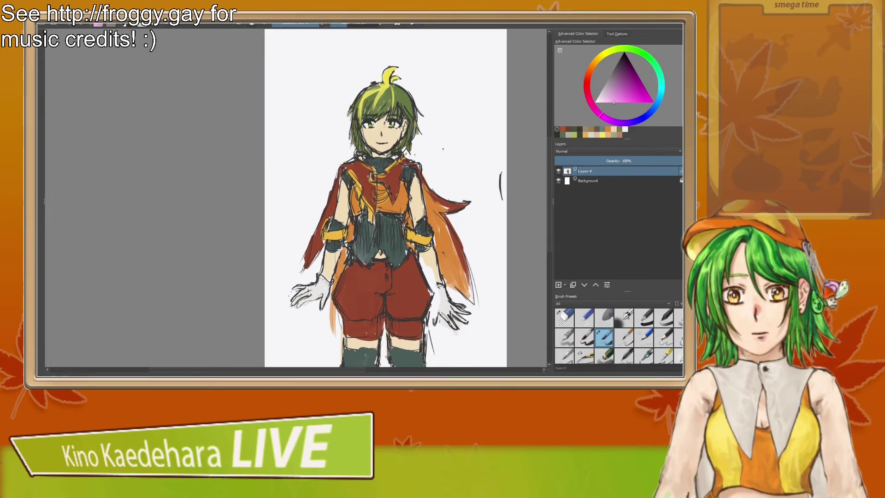
{"action": "key", "text": "/"}
{"action": "mouse_move", "coordinate": [437, 286]}
{"action": "left_mouse_down"}
{"action": "mouse_move", "coordinate": [461, 313]}
{"action": "mouse_move", "coordinate": [438, 319]}
{"action": "mouse_move", "coordinate": [462, 319]}
{"action": "mouse_move", "coordinate": [441, 285]}
{"action": "mouse_move", "coordinate": [440, 294]}
{"action": "mouse_move", "coordinate": [441, 259]}
{"action": "left_mouse_up"}
{"action": "key", "text": "e"}
{"action": "left_click_drag", "start_coordinate": [445, 162], "coordinate": [451, 206]}
Step: Move the character layer up until the hair tuft sits near the upper edge of the canvas
{"action": "scroll", "coordinate": [449, 205], "scroll_direction": "down", "scroll_amount": 2}
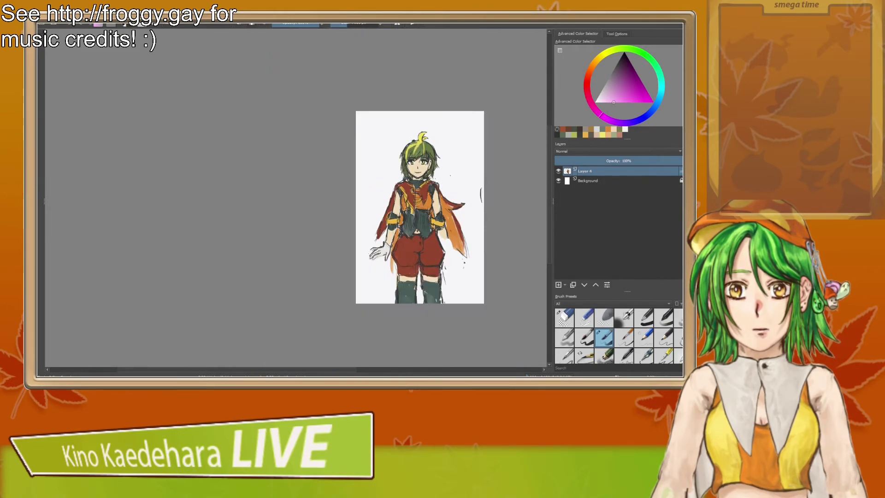
{"action": "scroll", "coordinate": [433, 213], "scroll_direction": "up", "scroll_amount": 1}
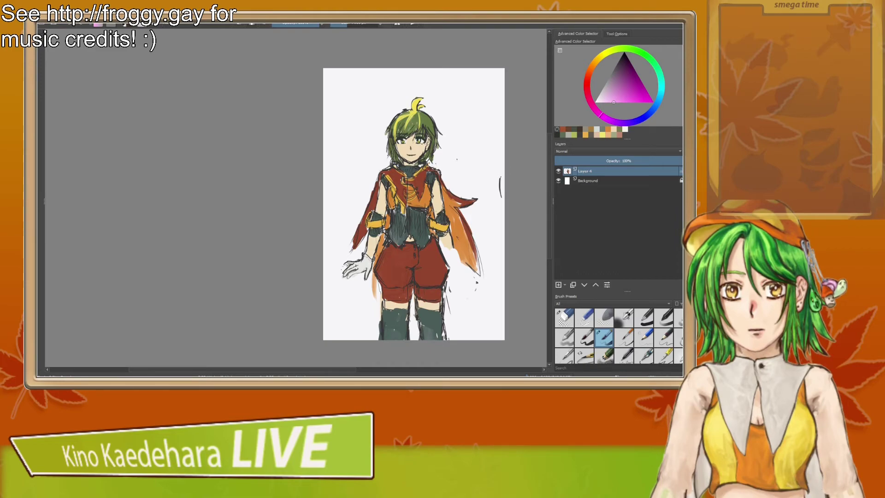
{"action": "key", "text": "t"}
{"action": "mouse_move", "coordinate": [395, 220]}
{"action": "left_mouse_down"}
{"action": "mouse_move", "coordinate": [393, 190]}
{"action": "mouse_move", "coordinate": [391, 205]}
{"action": "left_mouse_up"}
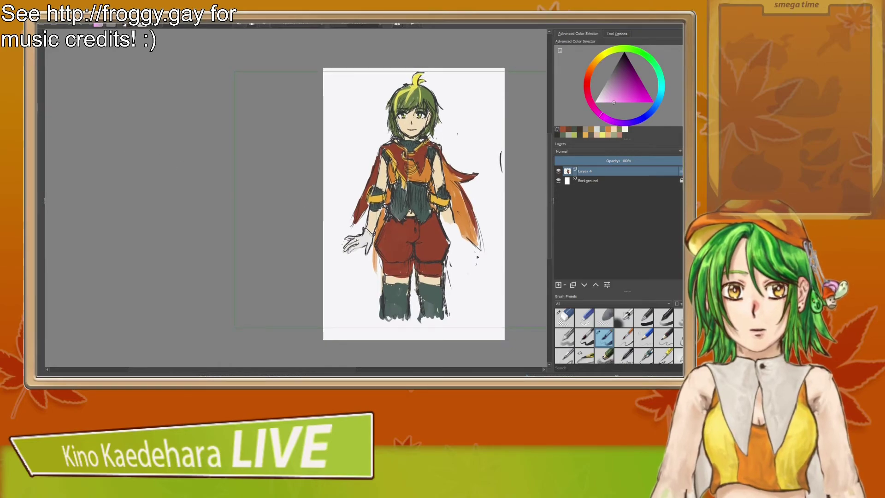
{"action": "key", "text": "Return"}
Step: Make the canvas taller and shift the character layer up, leaving blank space below the stockings for the lower legs
{"action": "left_click_drag", "start_coordinate": [365, 206], "coordinate": [334, 201]}
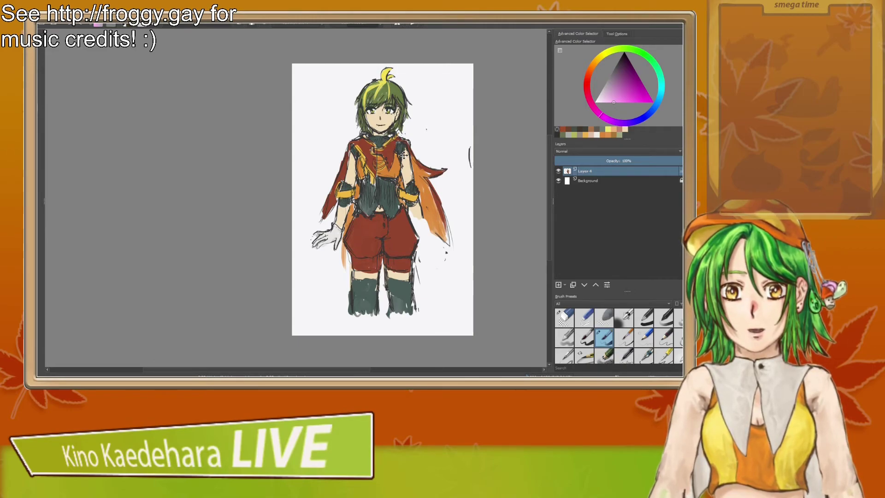
{"action": "left_click_drag", "start_coordinate": [381, 194], "coordinate": [381, 184]}
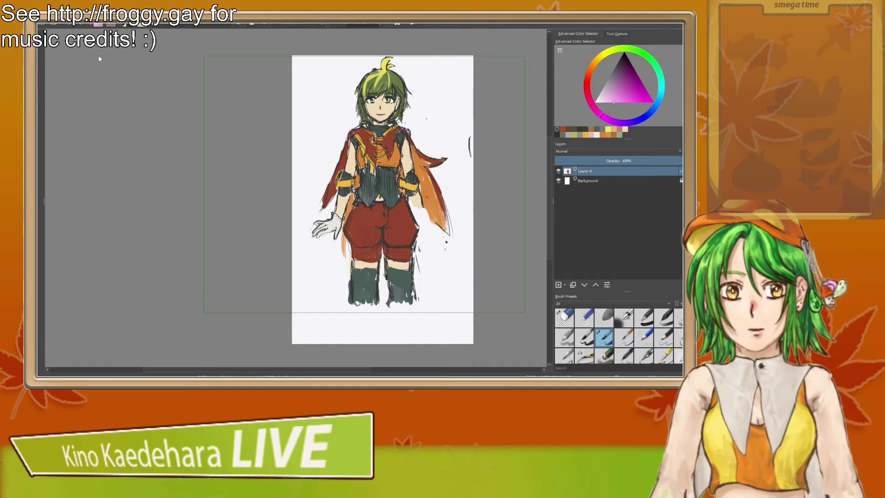
{"action": "key", "text": "b"}
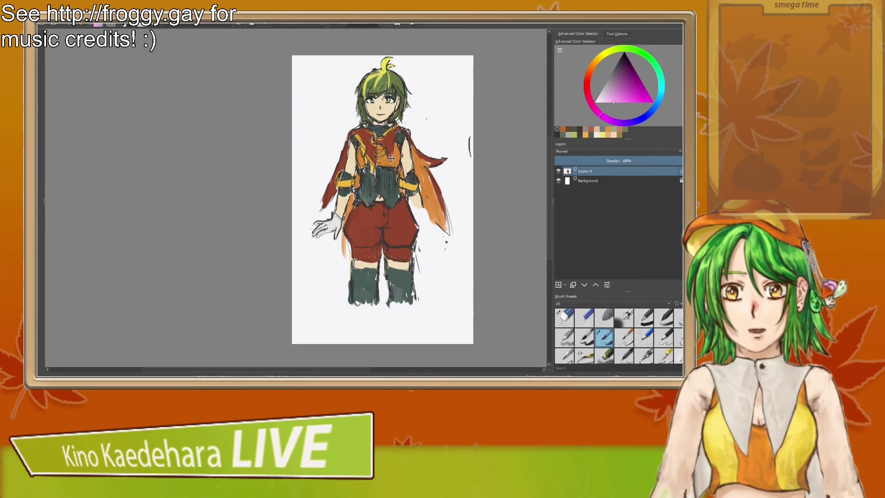
{"action": "key", "text": "ctrl+z"}
{"action": "left_click_drag", "start_coordinate": [395, 141], "coordinate": [385, 128]}
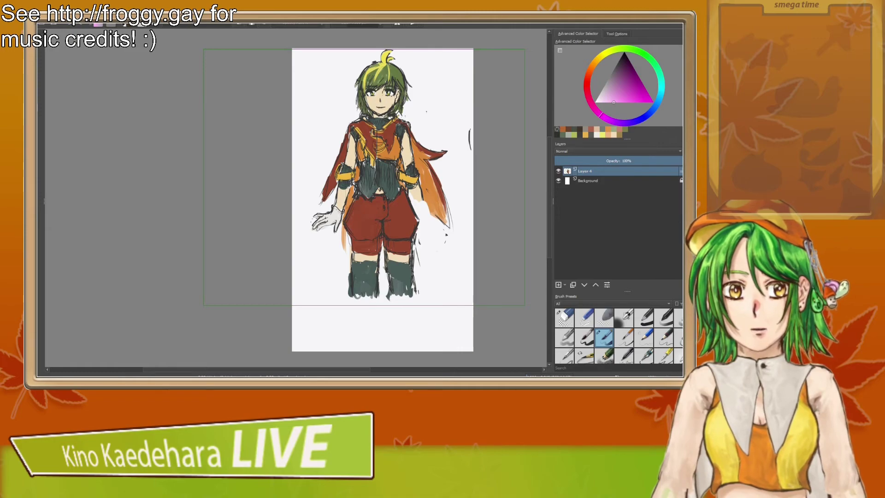
{"action": "left_click", "coordinate": [123, 99]}
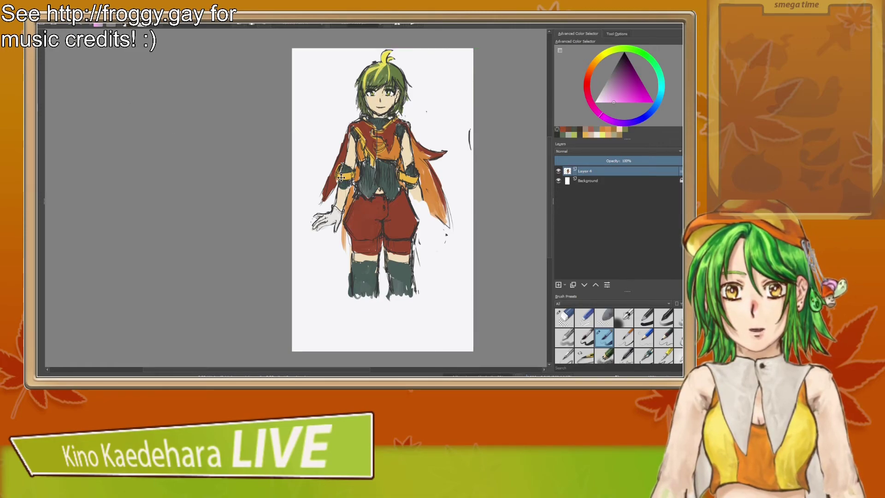
{"action": "key", "text": "ctrl+z"}
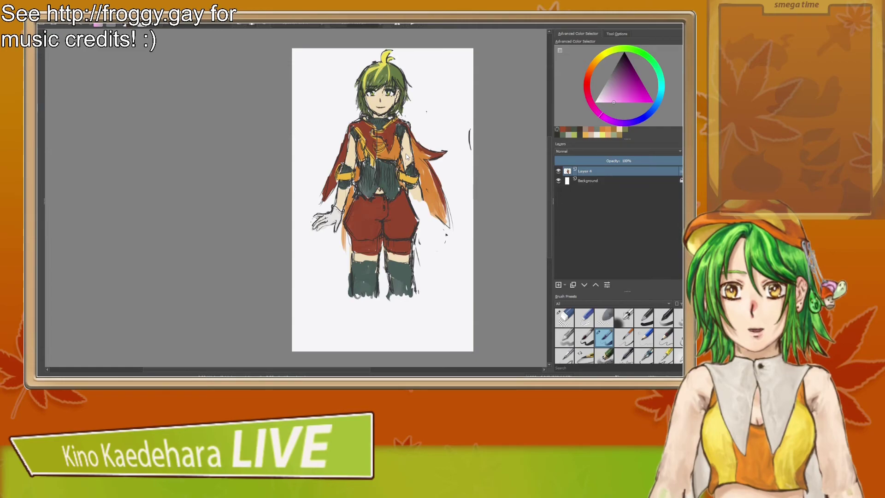
Step: Undo the last change and move the character layer slightly up and left on the taller canvas
{"action": "key", "text": "ctrl+z"}
{"action": "mouse_move", "coordinate": [368, 209]}
{"action": "left_mouse_down"}
{"action": "mouse_move", "coordinate": [369, 200]}
{"action": "mouse_move", "coordinate": [363, 205]}
{"action": "left_mouse_up"}
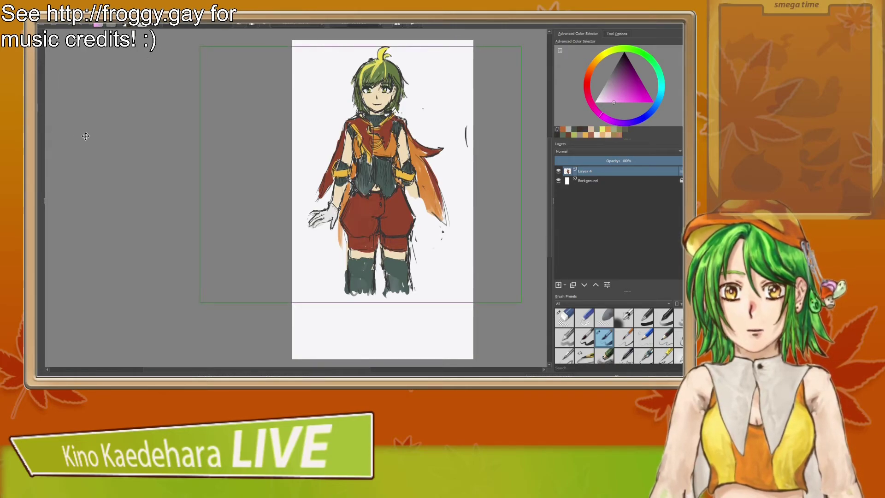
{"action": "key", "text": "Return"}
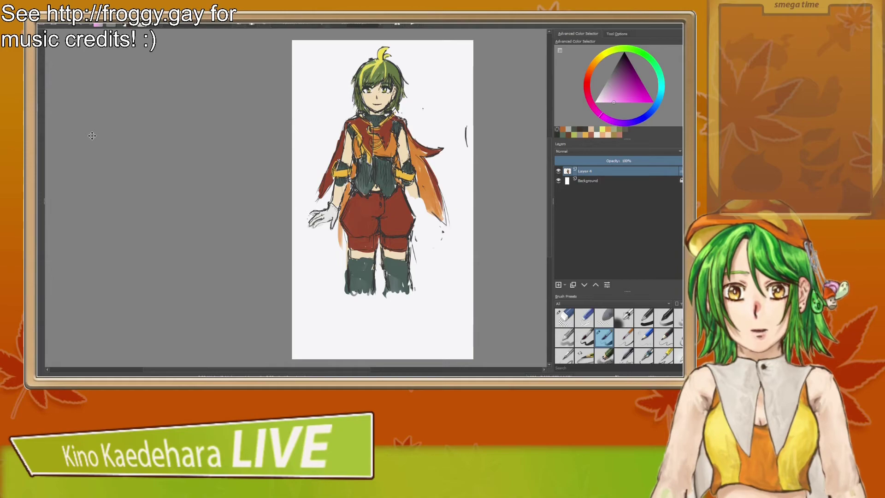
Step: Pick a near-black colour and sketch the outlines of both lower legs, extending them below the stockings
{"action": "key", "text": "b"}
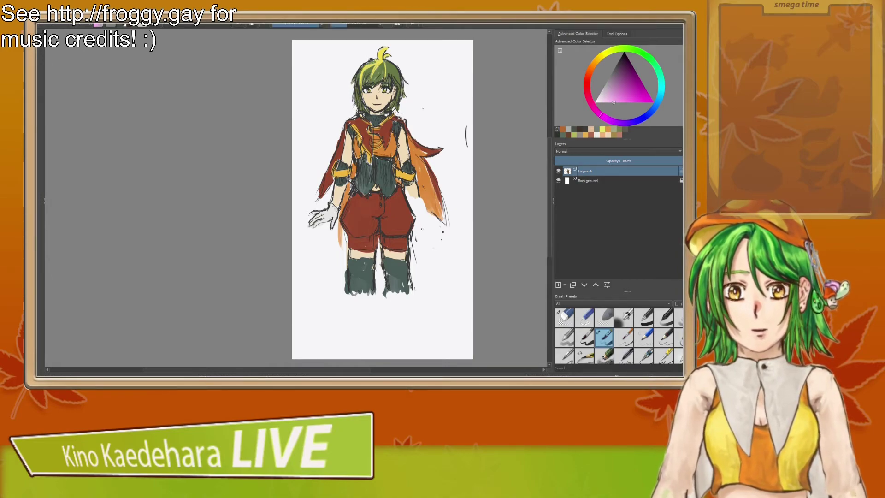
{"action": "scroll", "coordinate": [382, 198], "scroll_direction": "down", "scroll_amount": 1}
{"action": "left_click_drag", "start_coordinate": [621, 70], "coordinate": [619, 59]}
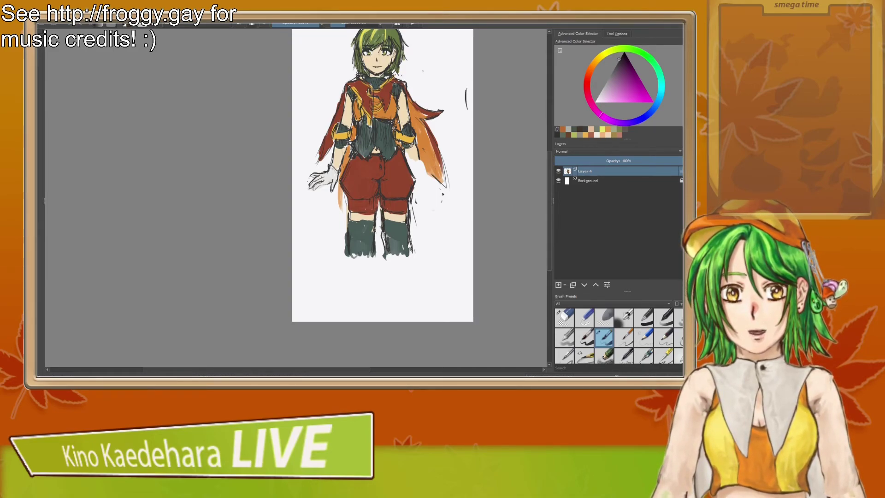
{"action": "left_click_drag", "start_coordinate": [385, 251], "coordinate": [389, 271]}
{"action": "left_click_drag", "start_coordinate": [410, 221], "coordinate": [410, 286]}
{"action": "mouse_move", "coordinate": [412, 243]}
{"action": "left_mouse_down"}
{"action": "mouse_move", "coordinate": [410, 292]}
{"action": "mouse_move", "coordinate": [392, 291]}
{"action": "left_mouse_up"}
{"action": "left_click_drag", "start_coordinate": [376, 243], "coordinate": [372, 292]}
{"action": "left_click_drag", "start_coordinate": [353, 257], "coordinate": [351, 293]}
{"action": "mouse_move", "coordinate": [390, 262]}
{"action": "left_mouse_down"}
{"action": "mouse_move", "coordinate": [391, 294]}
{"action": "mouse_move", "coordinate": [412, 280]}
{"action": "mouse_move", "coordinate": [394, 298]}
{"action": "left_mouse_up"}
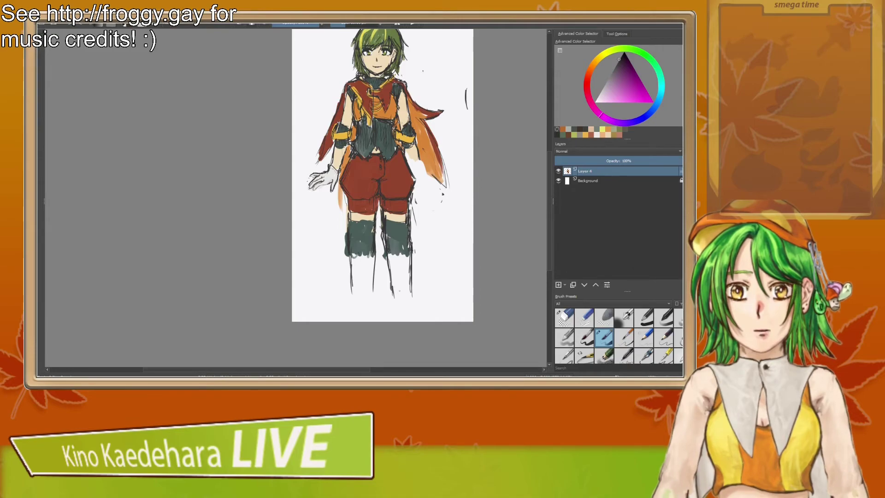
Step: Draw lines across both lower legs and thicken the outline and ankle cuff of the character's right leg
{"action": "left_click_drag", "start_coordinate": [349, 264], "coordinate": [409, 265]}
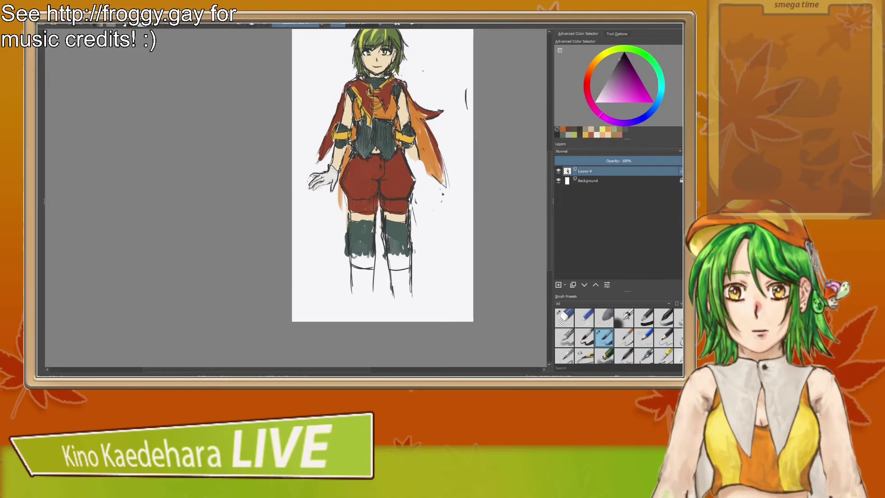
{"action": "left_click_drag", "start_coordinate": [350, 282], "coordinate": [332, 306]}
{"action": "left_click_drag", "start_coordinate": [549, 216], "coordinate": [550, 203]}
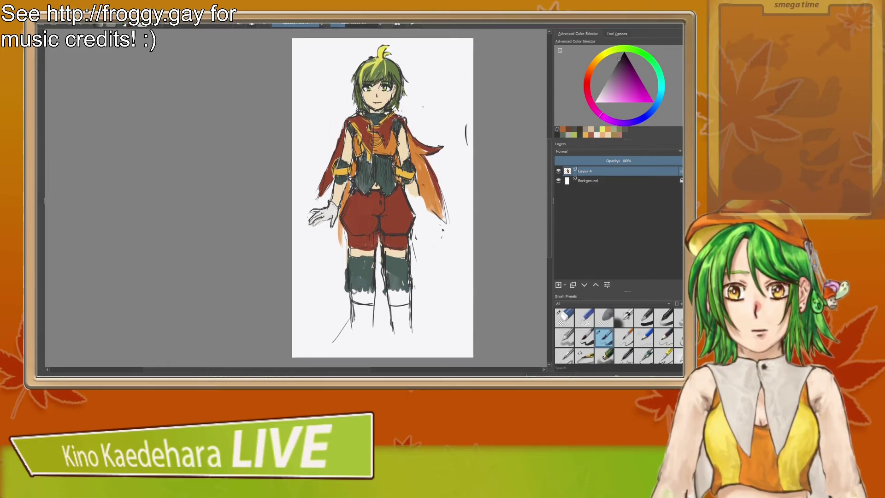
{"action": "left_click_drag", "start_coordinate": [374, 288], "coordinate": [369, 311]}
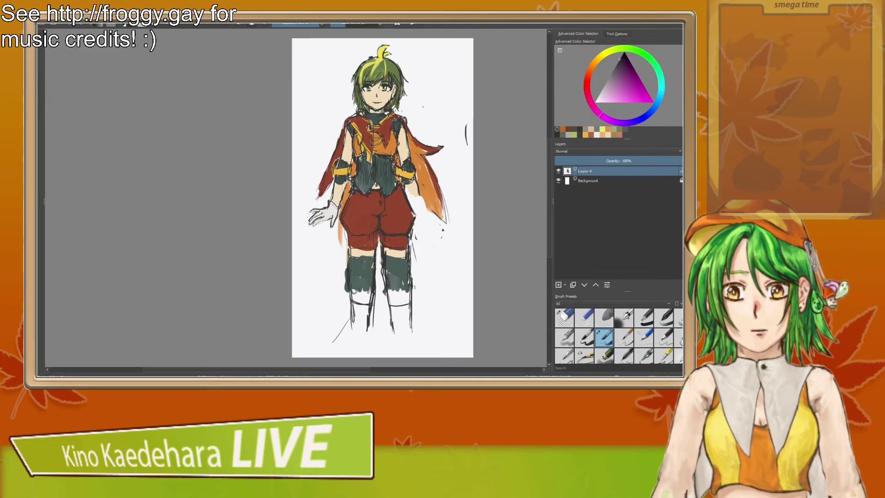
{"action": "mouse_move", "coordinate": [355, 318]}
{"action": "left_mouse_down"}
{"action": "mouse_move", "coordinate": [368, 318]}
{"action": "mouse_move", "coordinate": [354, 315]}
{"action": "left_mouse_up"}
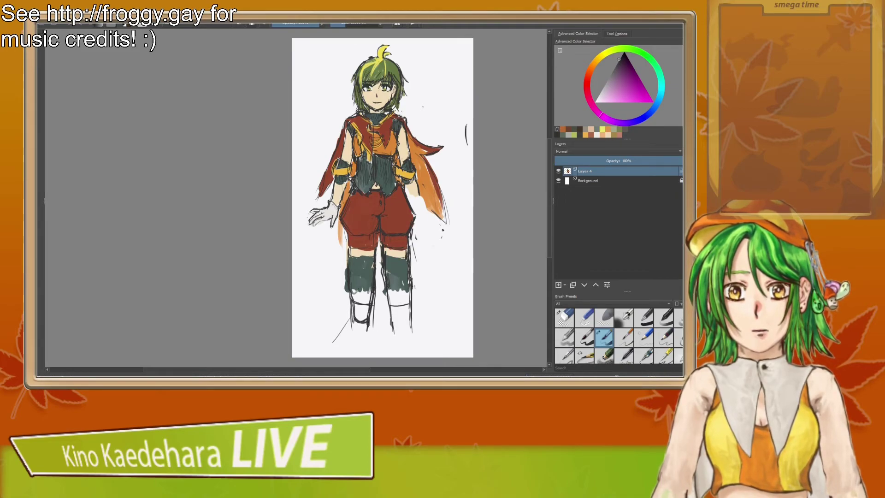
{"action": "left_click_drag", "start_coordinate": [351, 273], "coordinate": [353, 294]}
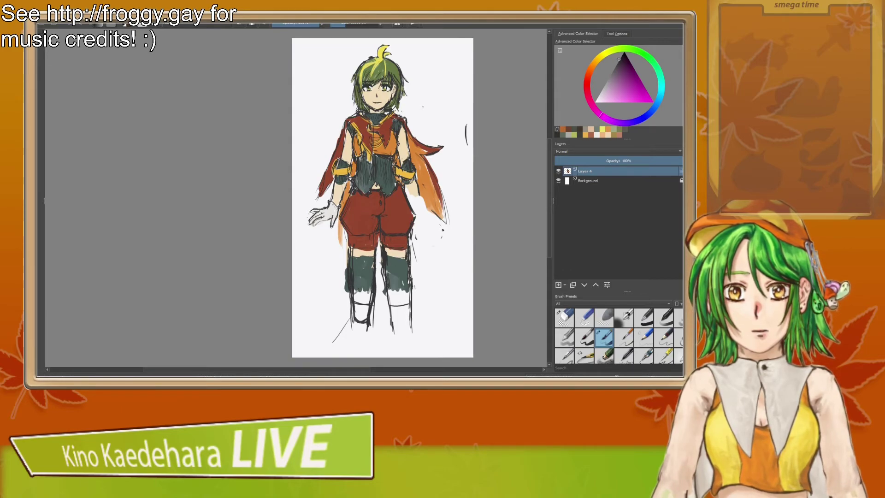
Step: Draw the ankle cuff on the character's left leg and outline the foot below it
{"action": "mouse_move", "coordinate": [393, 312]}
{"action": "left_mouse_down"}
{"action": "mouse_move", "coordinate": [407, 317]}
{"action": "mouse_move", "coordinate": [411, 287]}
{"action": "mouse_move", "coordinate": [408, 319]}
{"action": "left_mouse_up"}
{"action": "mouse_move", "coordinate": [388, 291]}
{"action": "left_mouse_down"}
{"action": "mouse_move", "coordinate": [408, 317]}
{"action": "mouse_move", "coordinate": [394, 280]}
{"action": "left_mouse_up"}
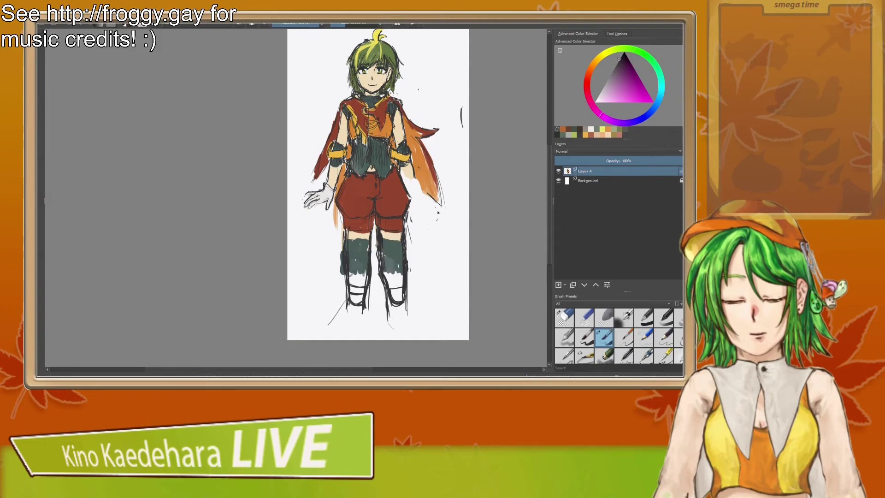
{"action": "left_click_drag", "start_coordinate": [401, 333], "coordinate": [412, 331]}
{"action": "left_click_drag", "start_coordinate": [408, 300], "coordinate": [417, 333]}
{"action": "left_click_drag", "start_coordinate": [415, 336], "coordinate": [410, 324]}
{"action": "mouse_move", "coordinate": [405, 293]}
{"action": "left_mouse_down"}
{"action": "mouse_move", "coordinate": [417, 334]}
{"action": "mouse_move", "coordinate": [407, 303]}
{"action": "mouse_move", "coordinate": [393, 327]}
{"action": "mouse_move", "coordinate": [406, 339]}
{"action": "left_mouse_up"}
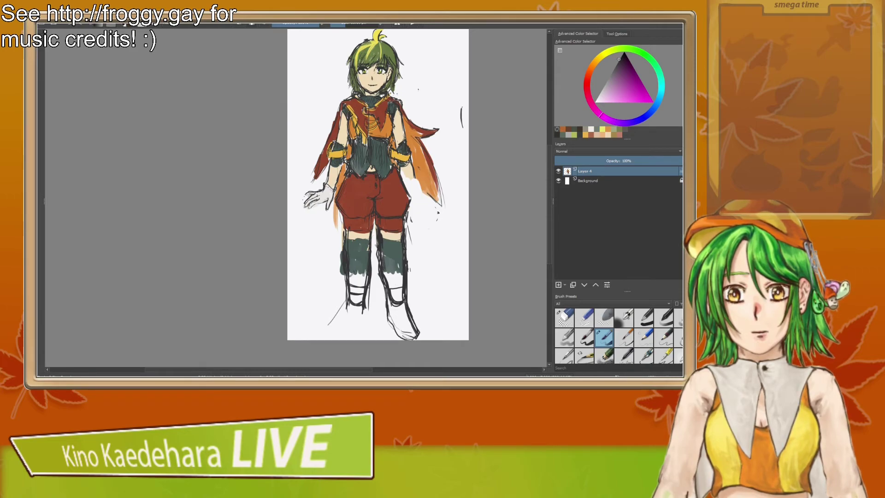
Step: Erase the overlapping lines around the character's left ankle and redraw the upper outline of the foot
{"action": "key", "text": "slash"}
{"action": "mouse_move", "coordinate": [400, 304]}
{"action": "left_mouse_down"}
{"action": "mouse_move", "coordinate": [403, 295]}
{"action": "mouse_move", "coordinate": [387, 289]}
{"action": "mouse_move", "coordinate": [402, 292]}
{"action": "mouse_move", "coordinate": [389, 309]}
{"action": "mouse_move", "coordinate": [408, 316]}
{"action": "mouse_move", "coordinate": [410, 336]}
{"action": "left_mouse_up"}
{"action": "key", "text": "e"}
{"action": "key", "text": "e"}
{"action": "key", "text": "e"}
{"action": "key", "text": "e"}
{"action": "key", "text": "e"}
{"action": "left_click_drag", "start_coordinate": [403, 298], "coordinate": [414, 324]}
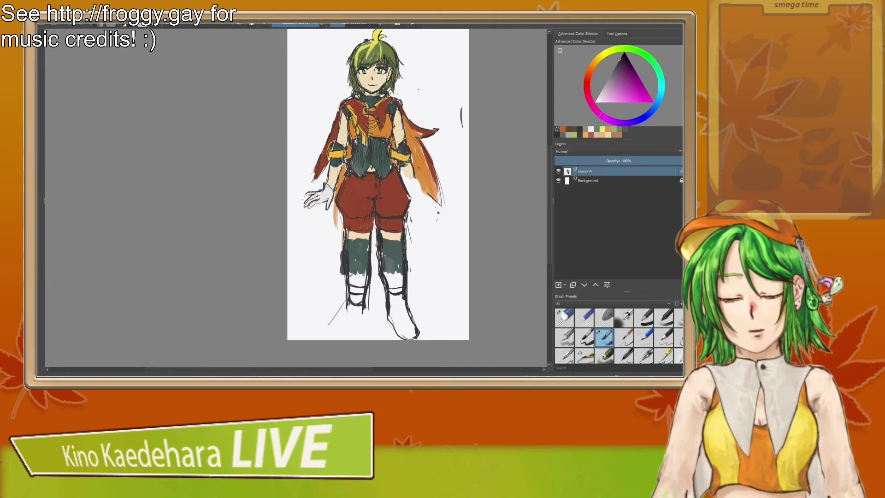
{"action": "key", "text": "e"}
{"action": "left_click", "coordinate": [400, 295]}
{"action": "left_click_drag", "start_coordinate": [377, 262], "coordinate": [382, 285]}
{"action": "key", "text": "e"}
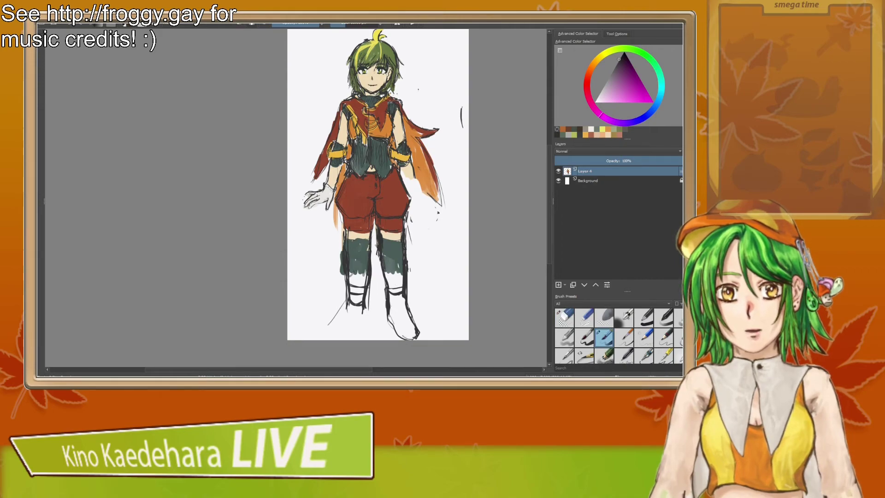
Step: Erase stray colour and lines outside both stockings, and redraw their side edges and top hems in near-black
{"action": "key", "text": "e"}
{"action": "left_click_drag", "start_coordinate": [375, 235], "coordinate": [376, 272]}
{"action": "mouse_move", "coordinate": [409, 246]}
{"action": "left_mouse_down"}
{"action": "mouse_move", "coordinate": [409, 294]}
{"action": "mouse_move", "coordinate": [412, 254]}
{"action": "mouse_move", "coordinate": [411, 285]}
{"action": "mouse_move", "coordinate": [407, 272]}
{"action": "left_mouse_up"}
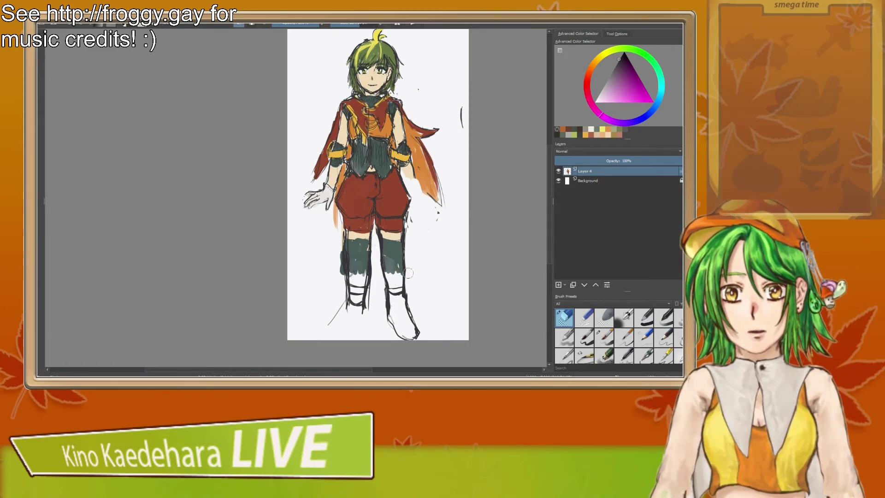
{"action": "mouse_move", "coordinate": [340, 248]}
{"action": "left_mouse_down"}
{"action": "mouse_move", "coordinate": [339, 290]}
{"action": "mouse_move", "coordinate": [355, 303]}
{"action": "left_mouse_up"}
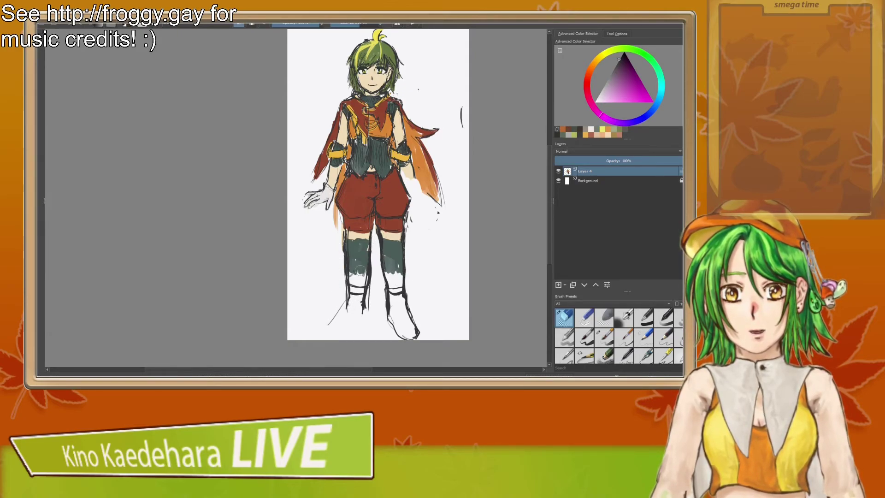
{"action": "key", "text": "/"}
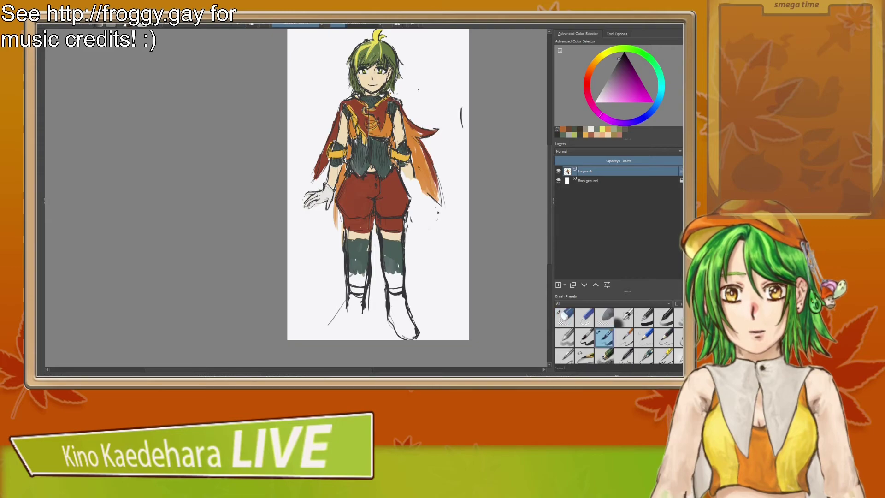
{"action": "key", "text": "/"}
{"action": "left_click_drag", "start_coordinate": [346, 230], "coordinate": [346, 260]}
{"action": "key", "text": "/"}
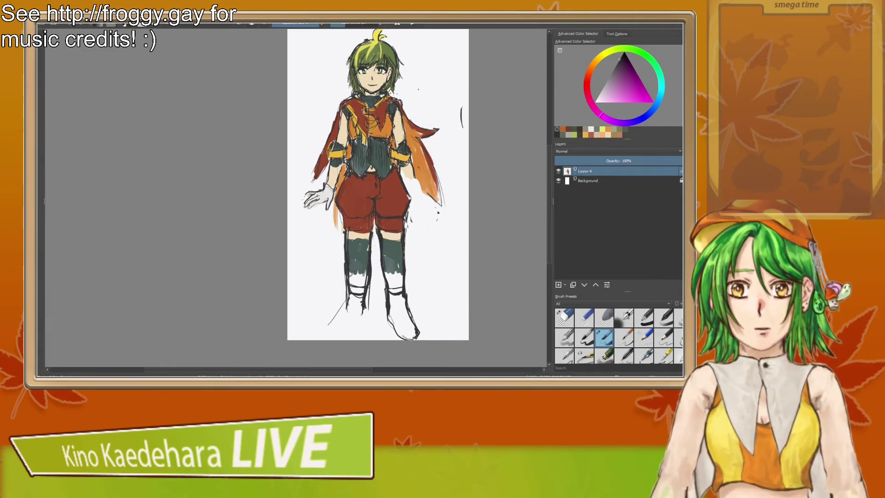
{"action": "mouse_move", "coordinate": [349, 234]}
{"action": "left_mouse_down"}
{"action": "mouse_move", "coordinate": [401, 238]}
{"action": "mouse_move", "coordinate": [403, 228]}
{"action": "left_mouse_up"}
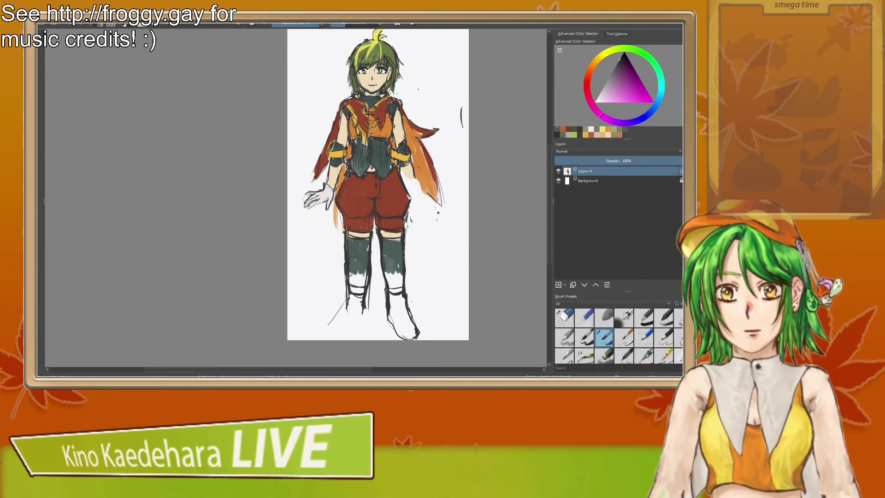
Step: Draw the character's right foot, erase the extra ankle lines above it and tidy the inner ankle outline
{"action": "mouse_move", "coordinate": [342, 318]}
{"action": "left_mouse_down"}
{"action": "mouse_move", "coordinate": [343, 333]}
{"action": "mouse_move", "coordinate": [331, 333]}
{"action": "mouse_move", "coordinate": [355, 336]}
{"action": "left_mouse_up"}
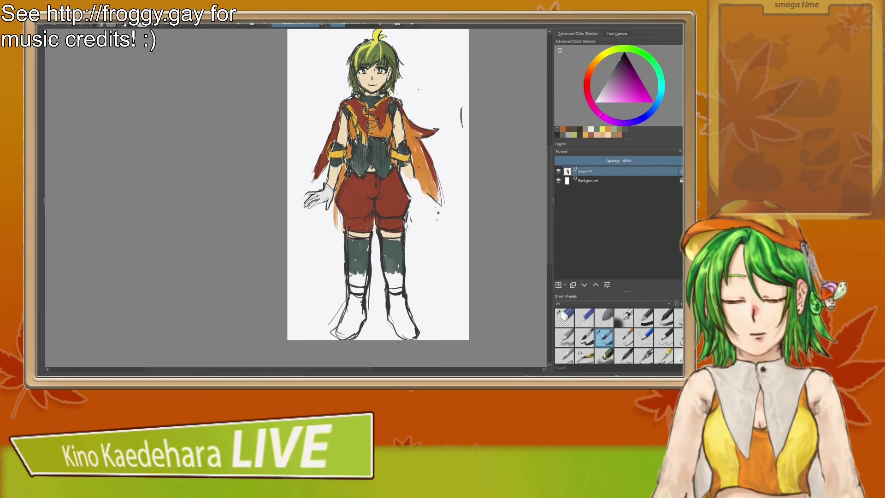
{"action": "mouse_move", "coordinate": [368, 295]}
{"action": "left_mouse_down"}
{"action": "mouse_move", "coordinate": [365, 314]}
{"action": "mouse_move", "coordinate": [361, 282]}
{"action": "left_mouse_up"}
{"action": "key", "text": "slash"}
{"action": "key", "text": "slash"}
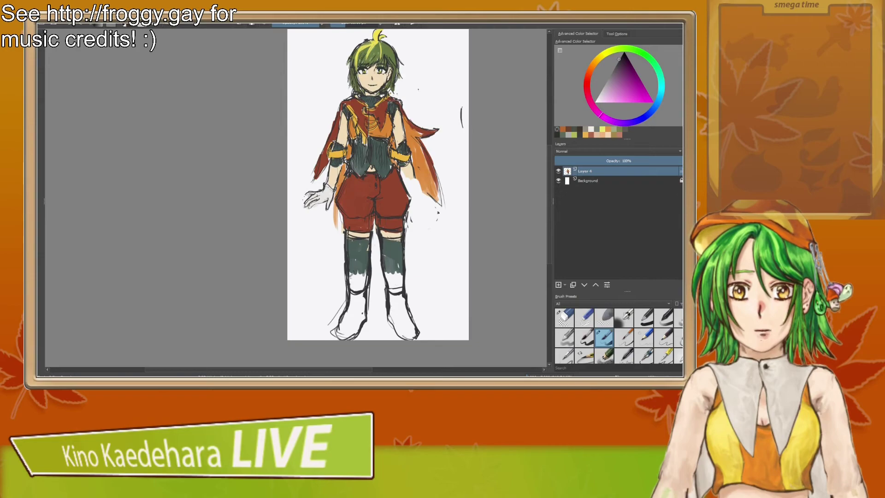
{"action": "key", "text": "/"}
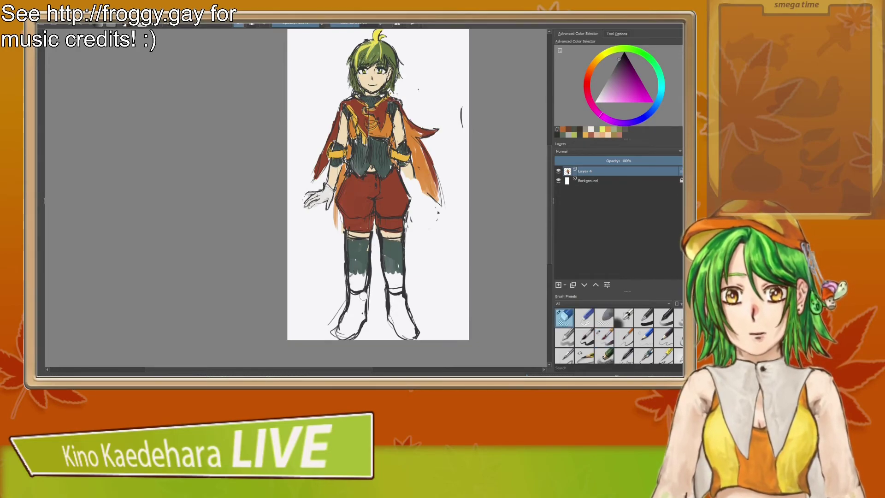
{"action": "key", "text": "/"}
{"action": "left_click_drag", "start_coordinate": [367, 289], "coordinate": [364, 314]}
{"action": "key", "text": "/"}
{"action": "key", "text": "/"}
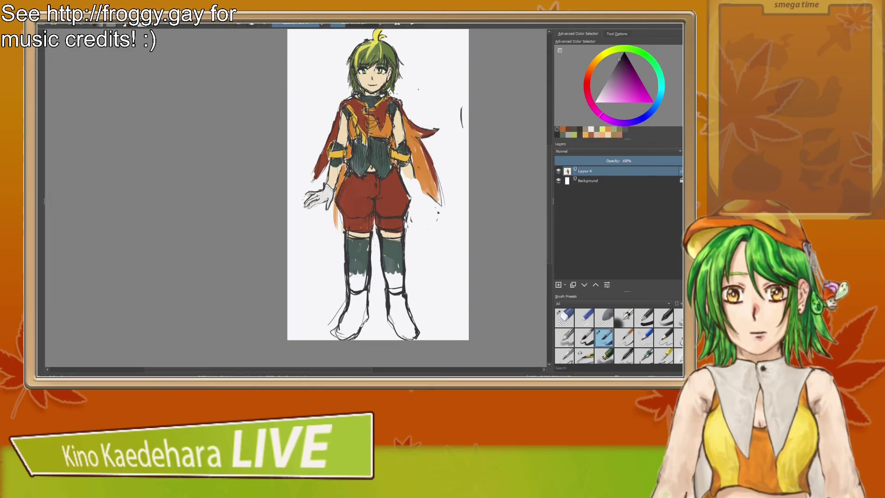
Step: Erase the extra ankle line on the character's left leg and sketch the tongue and sole lines on both shoes
{"action": "key", "text": "/"}
{"action": "left_click_drag", "start_coordinate": [402, 286], "coordinate": [390, 288]}
{"action": "key", "text": "/"}
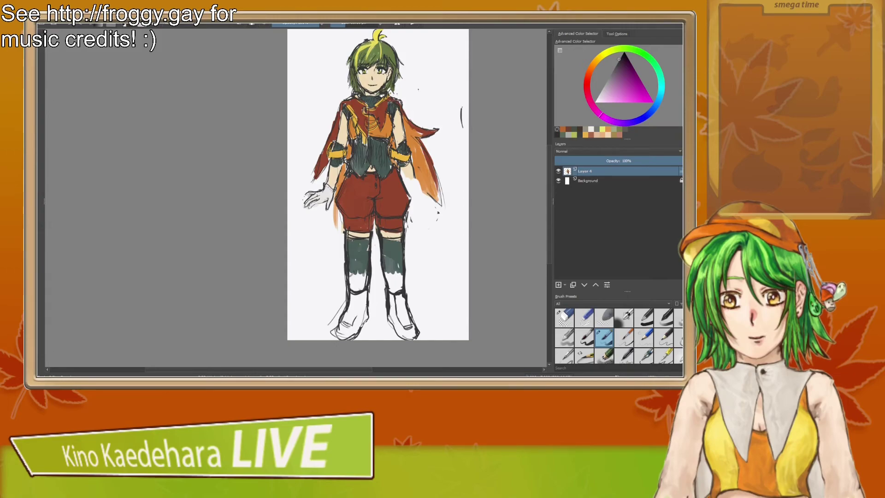
{"action": "mouse_move", "coordinate": [359, 295]}
{"action": "left_mouse_down"}
{"action": "mouse_move", "coordinate": [354, 323]}
{"action": "mouse_move", "coordinate": [359, 308]}
{"action": "left_mouse_up"}
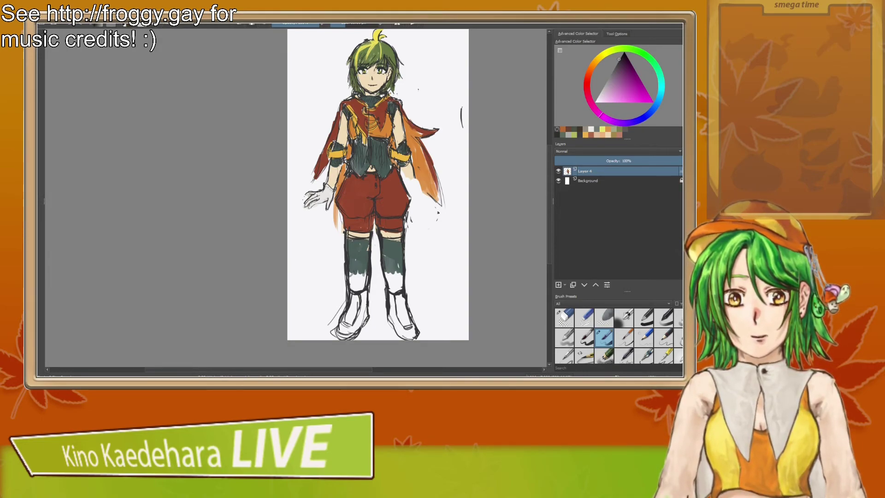
{"action": "left_click_drag", "start_coordinate": [390, 314], "coordinate": [410, 334]}
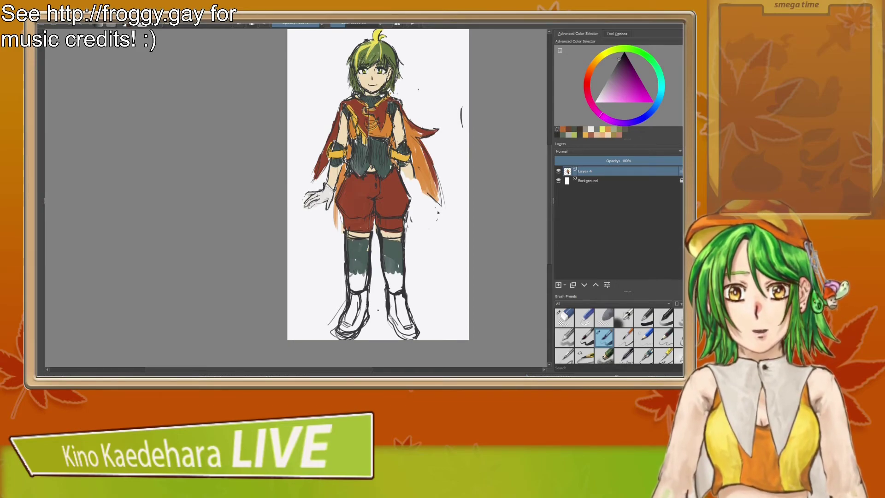
Step: Refine the sole of the character's right shoe with eraser and brush, and add lacing details to both shoes
{"action": "key", "text": "e"}
{"action": "key", "text": "e"}
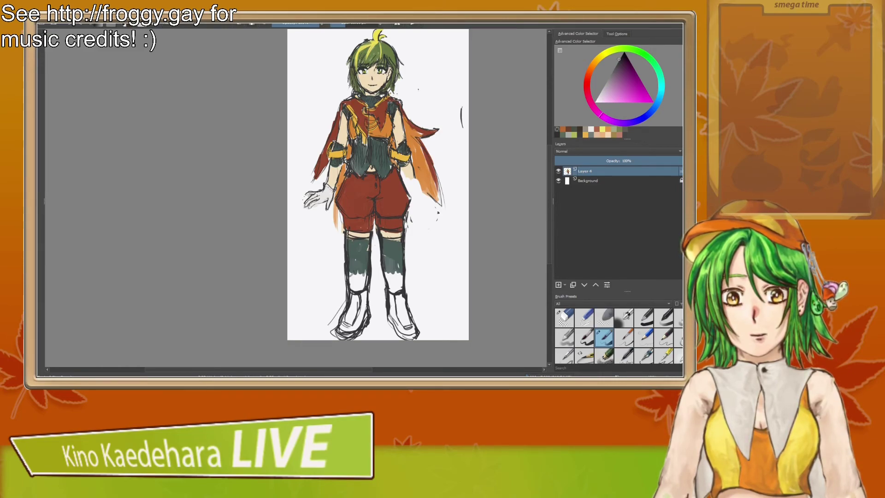
{"action": "key", "text": "e"}
{"action": "left_click_drag", "start_coordinate": [343, 335], "coordinate": [359, 330]}
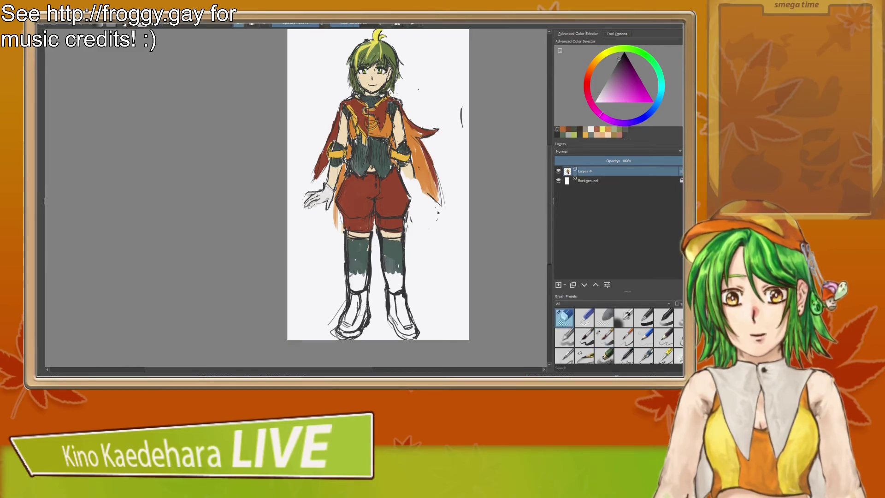
{"action": "key", "text": "e"}
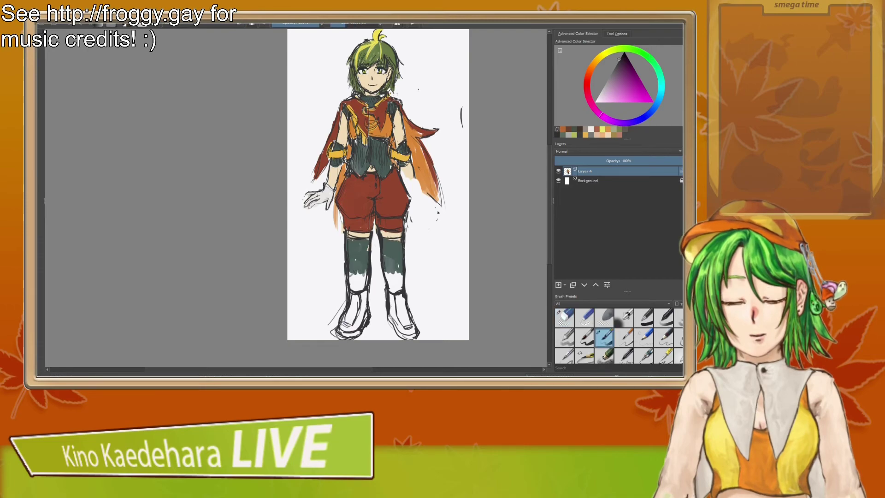
{"action": "key", "text": "e"}
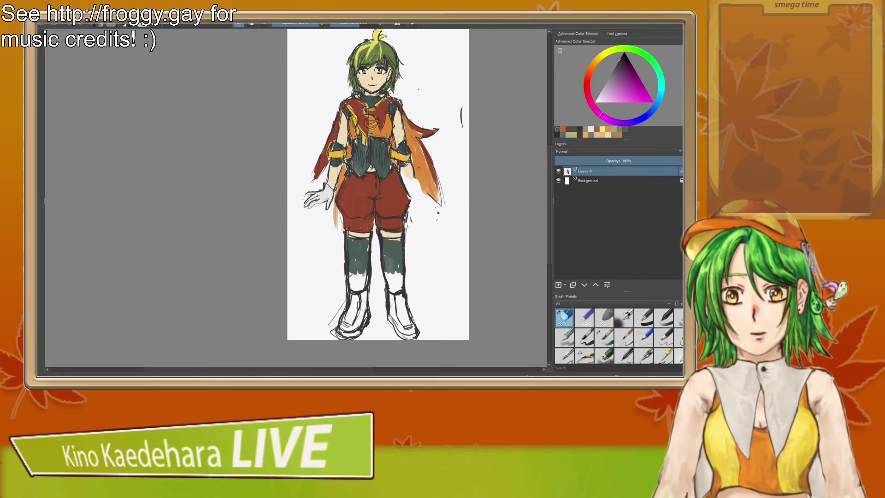
{"action": "key", "text": "e"}
{"action": "key", "text": "e"}
{"action": "key", "text": "e"}
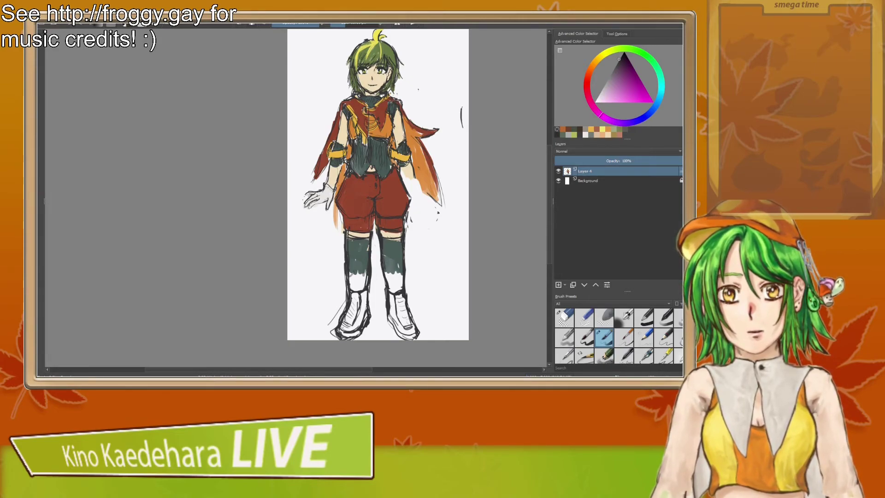
Step: Erase the stray sketch lines outside the character's right shoe and around its ankle
{"action": "key", "text": "slash"}
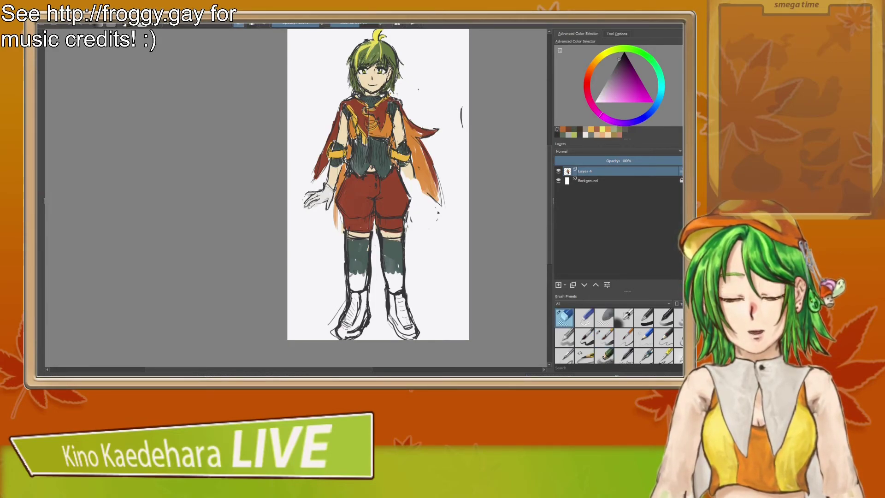
{"action": "key", "text": "e"}
{"action": "key", "text": "e"}
{"action": "mouse_move", "coordinate": [341, 316]}
{"action": "left_mouse_down"}
{"action": "mouse_move", "coordinate": [336, 334]}
{"action": "mouse_move", "coordinate": [346, 308]}
{"action": "left_mouse_up"}
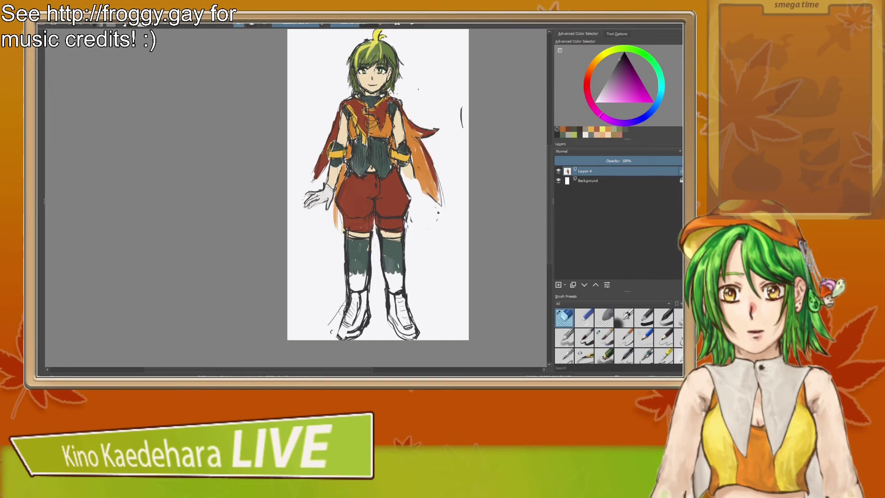
{"action": "key", "text": "e"}
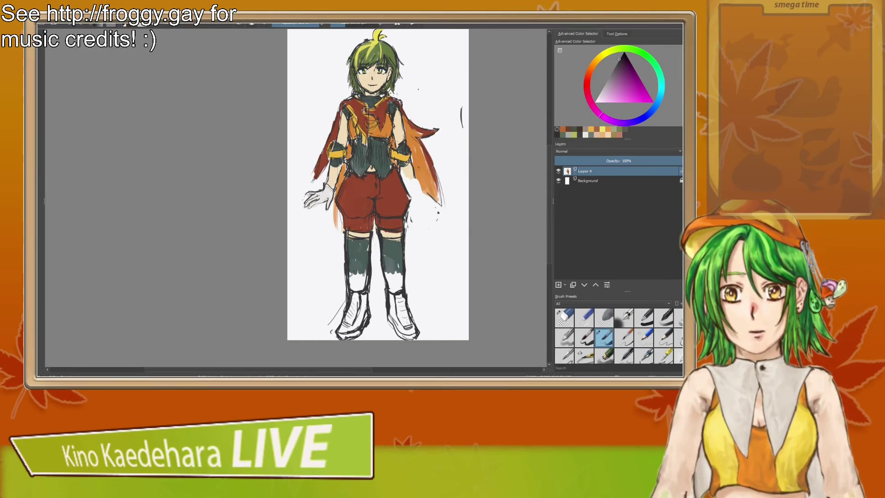
{"action": "key", "text": "slash"}
{"action": "left_click_drag", "start_coordinate": [355, 293], "coordinate": [351, 296]}
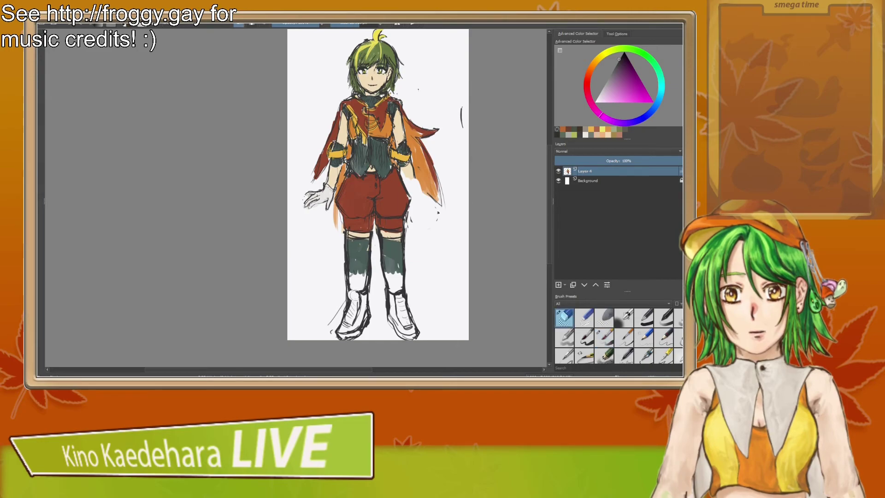
Step: Erase the outer line of the character's right stocking down to the ankle and redraw it closer to the leg
{"action": "key", "text": "slash"}
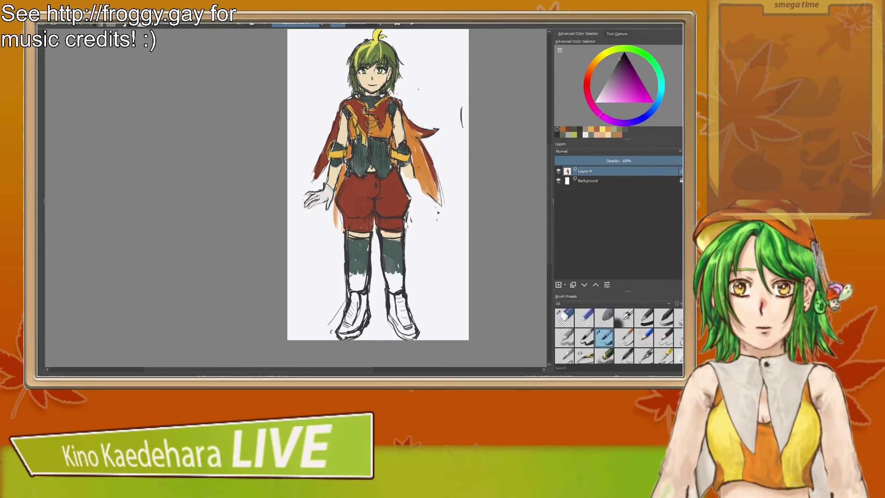
{"action": "key", "text": "slash"}
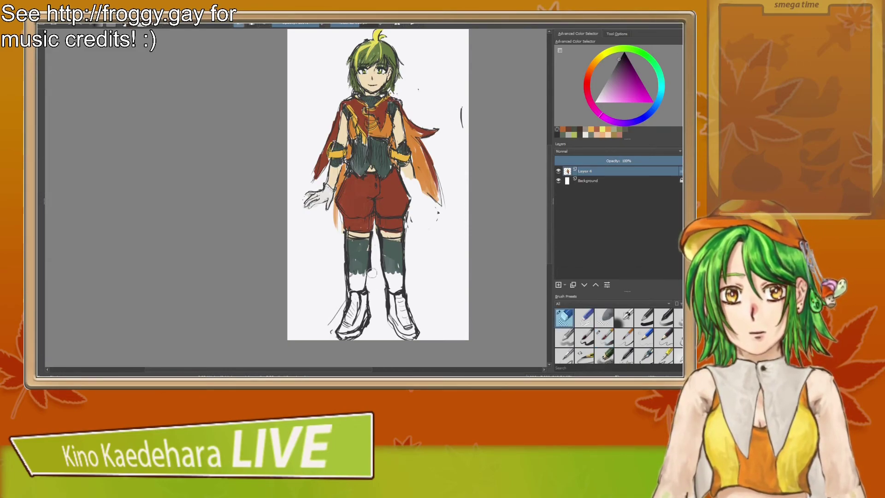
{"action": "left_click_drag", "start_coordinate": [347, 275], "coordinate": [349, 300]}
{"action": "key", "text": "slash"}
{"action": "mouse_move", "coordinate": [370, 262]}
{"action": "left_mouse_down"}
{"action": "mouse_move", "coordinate": [367, 287]}
{"action": "mouse_move", "coordinate": [356, 291]}
{"action": "left_mouse_up"}
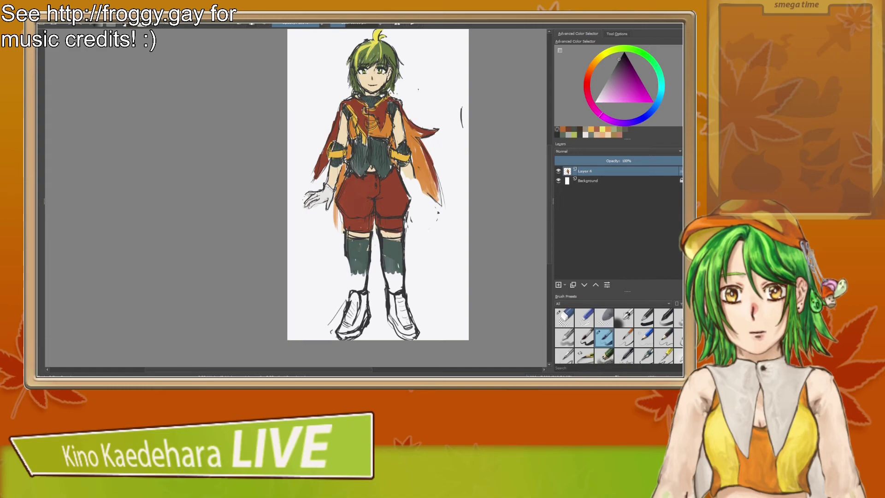
{"action": "left_click_drag", "start_coordinate": [348, 255], "coordinate": [349, 290]}
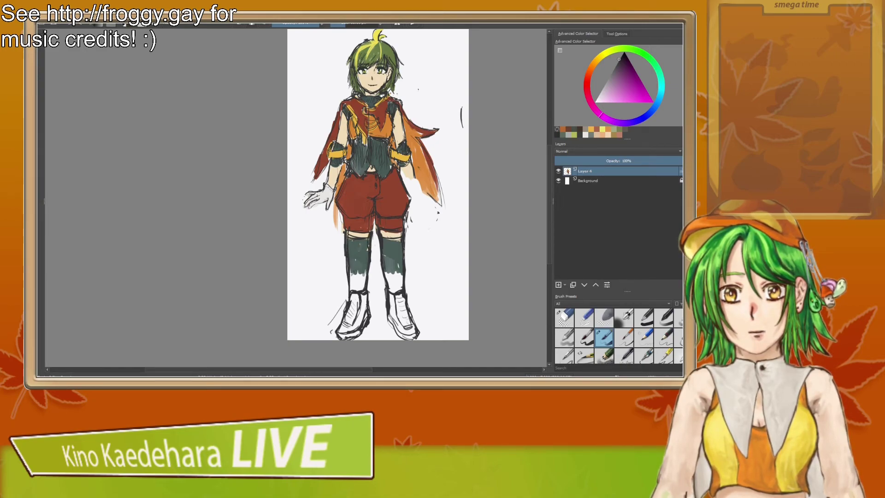
Step: Strengthen the inner and outer outlines of the character's right stocking and tidy the lower outline of the left stocking
{"action": "key", "text": "/"}
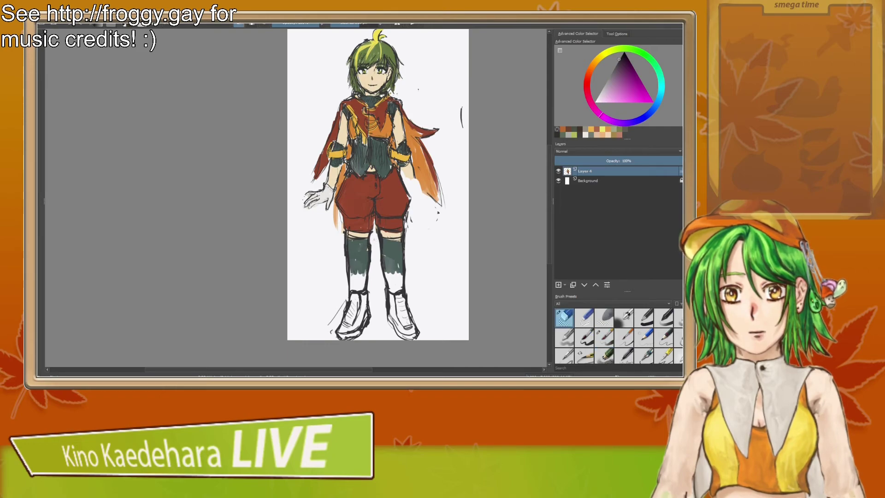
{"action": "key", "text": "/"}
{"action": "left_click_drag", "start_coordinate": [369, 230], "coordinate": [370, 249]}
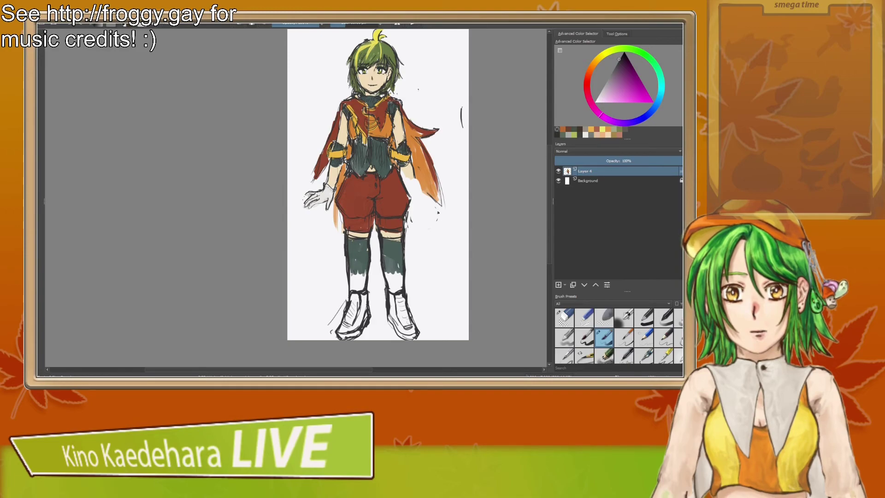
{"action": "key", "text": "/"}
{"action": "left_click_drag", "start_coordinate": [346, 231], "coordinate": [347, 272]}
{"action": "key", "text": "/"}
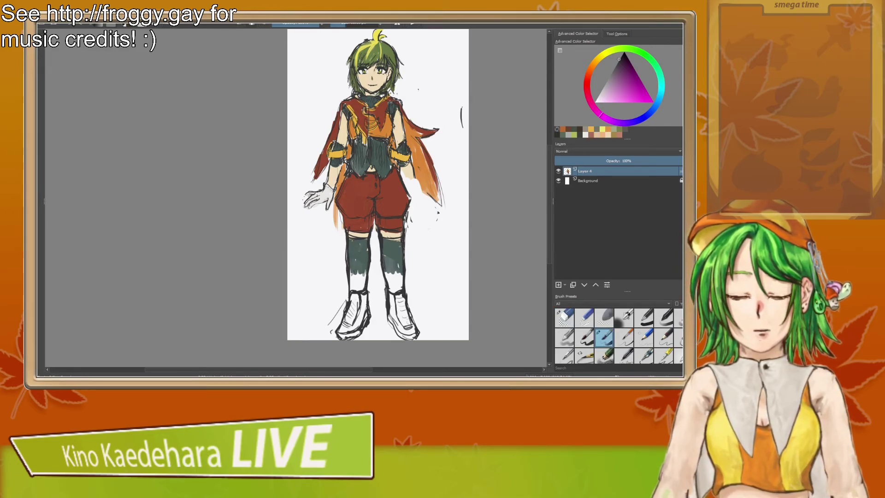
{"action": "key", "text": "/"}
{"action": "mouse_move", "coordinate": [385, 272]}
{"action": "left_mouse_down"}
{"action": "mouse_move", "coordinate": [393, 285]}
{"action": "mouse_move", "coordinate": [407, 265]}
{"action": "mouse_move", "coordinate": [408, 237]}
{"action": "mouse_move", "coordinate": [401, 288]}
{"action": "left_mouse_up"}
{"action": "key", "text": "/"}
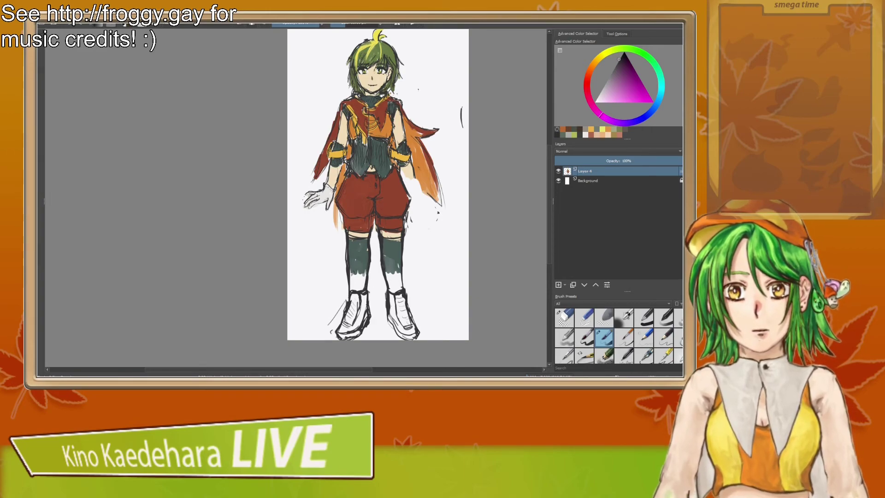
Step: Compare the full figure in normal and mirrored views, examining its pose and proportions
{"action": "scroll", "coordinate": [400, 143], "scroll_direction": "up", "scroll_amount": 2}
{"action": "scroll", "coordinate": [408, 173], "scroll_direction": "up", "scroll_amount": 1}
{"action": "left_click_drag", "start_coordinate": [400, 144], "coordinate": [416, 175]}
{"action": "scroll", "coordinate": [416, 174], "scroll_direction": "down", "scroll_amount": 1}
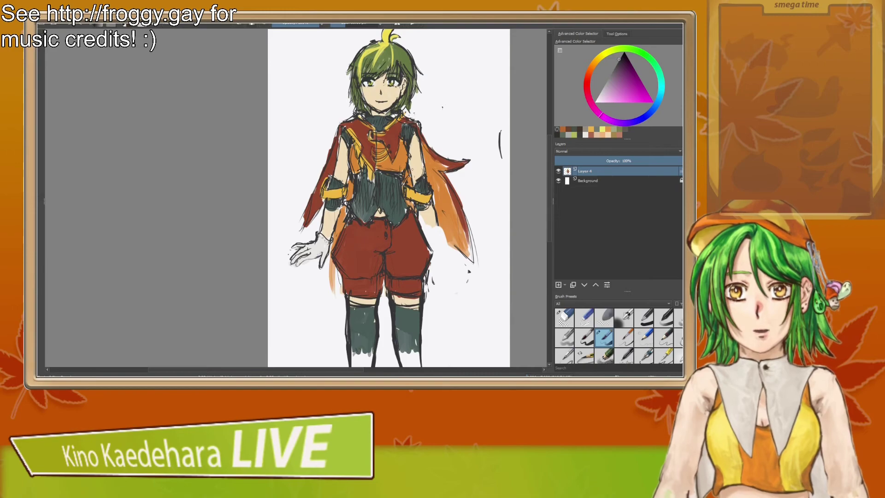
{"action": "scroll", "coordinate": [412, 138], "scroll_direction": "down", "scroll_amount": 2}
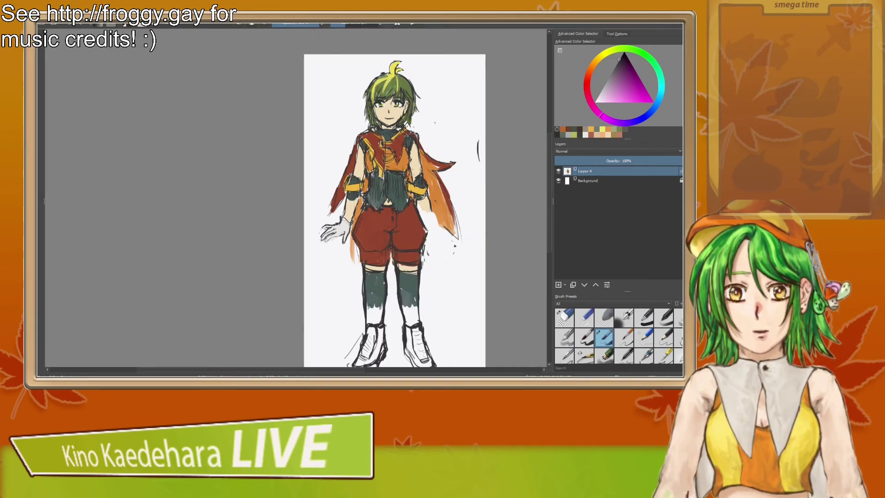
{"action": "key", "text": "m"}
{"action": "left_click_drag", "start_coordinate": [304, 220], "coordinate": [385, 204]}
{"action": "scroll", "coordinate": [424, 200], "scroll_direction": "down", "scroll_amount": 1}
{"action": "key", "text": "m"}
{"action": "key", "text": "m"}
{"action": "key", "text": "m"}
{"action": "key", "text": "m"}
{"action": "key", "text": "m"}
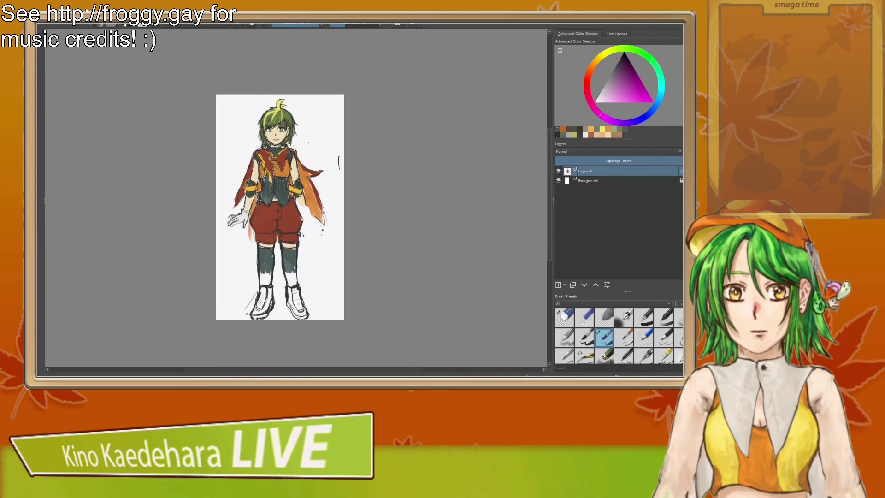
{"action": "key", "text": "m"}
{"action": "key", "text": "m"}
{"action": "key", "text": "m"}
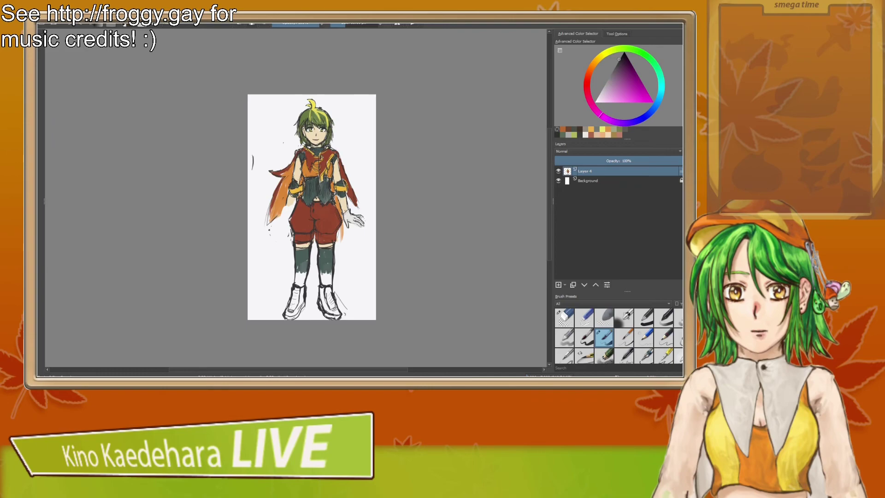
{"action": "left_click_drag", "start_coordinate": [335, 213], "coordinate": [386, 220]}
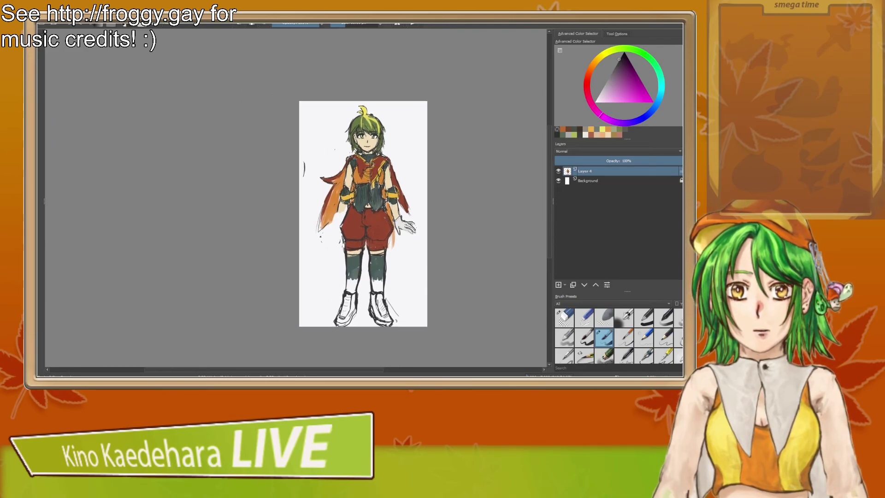
{"action": "scroll", "coordinate": [385, 219], "scroll_direction": "up", "scroll_amount": 2}
{"action": "left_click_drag", "start_coordinate": [382, 178], "coordinate": [380, 206]}
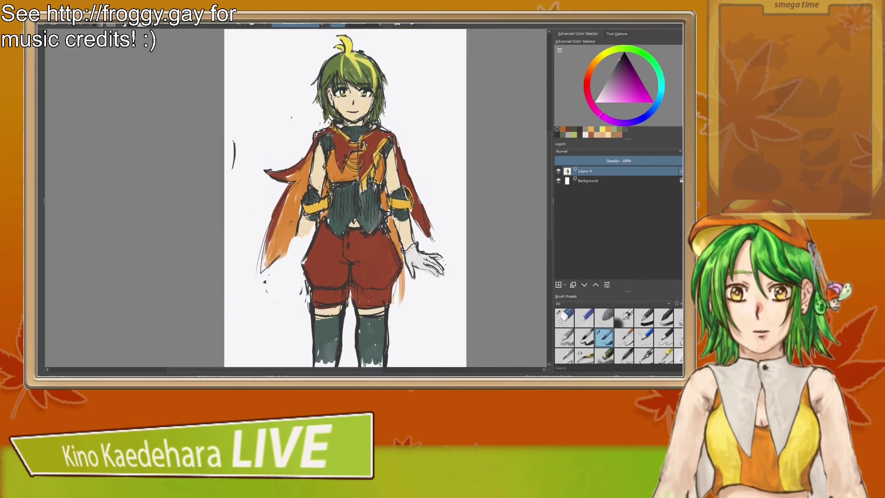
{"action": "key", "text": "m"}
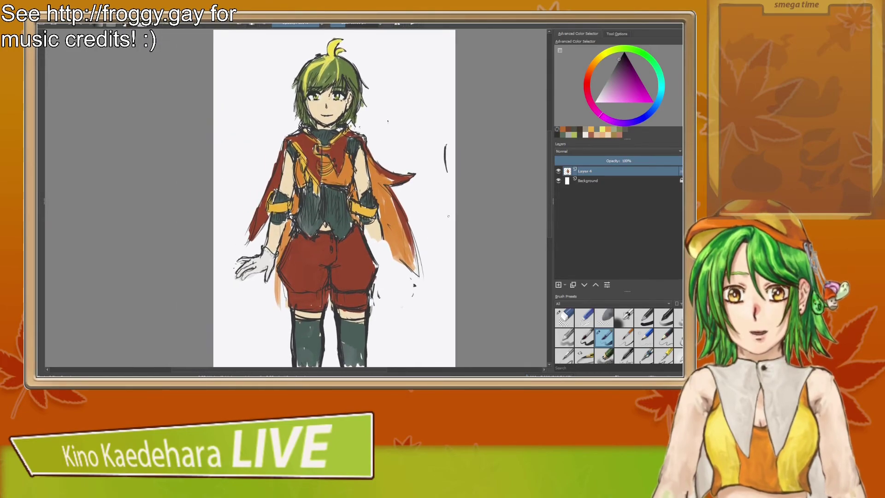
{"action": "key", "text": "m"}
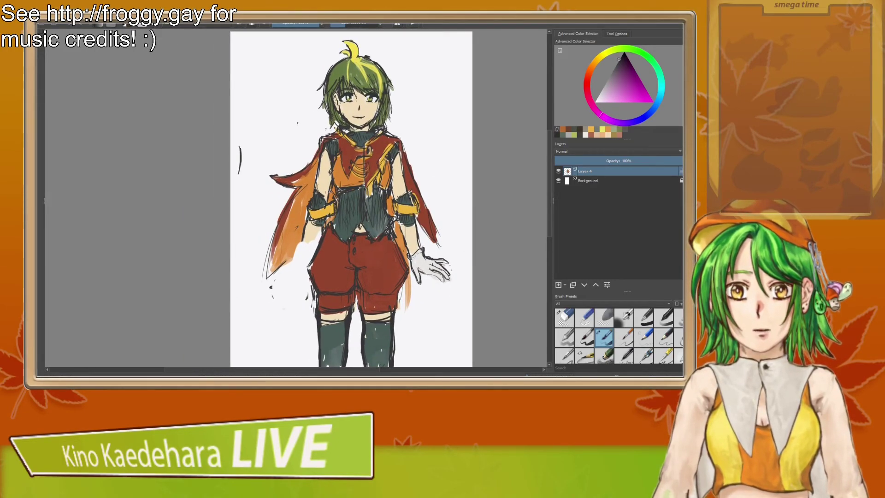
{"action": "scroll", "coordinate": [386, 227], "scroll_direction": "down", "scroll_amount": 1}
{"action": "left_click_drag", "start_coordinate": [386, 228], "coordinate": [372, 197]}
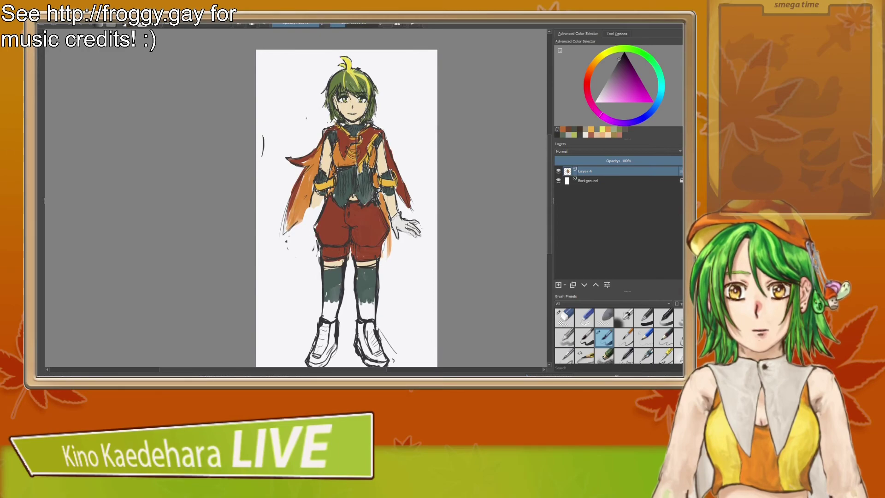
Step: Sample the hair green and paint over the dark hatching in the hair beside the visible ear, undoing the last stroke
{"action": "left_click_drag", "start_coordinate": [351, 136], "coordinate": [398, 277]}
{"action": "scroll", "coordinate": [372, 180], "scroll_direction": "up", "scroll_amount": 2}
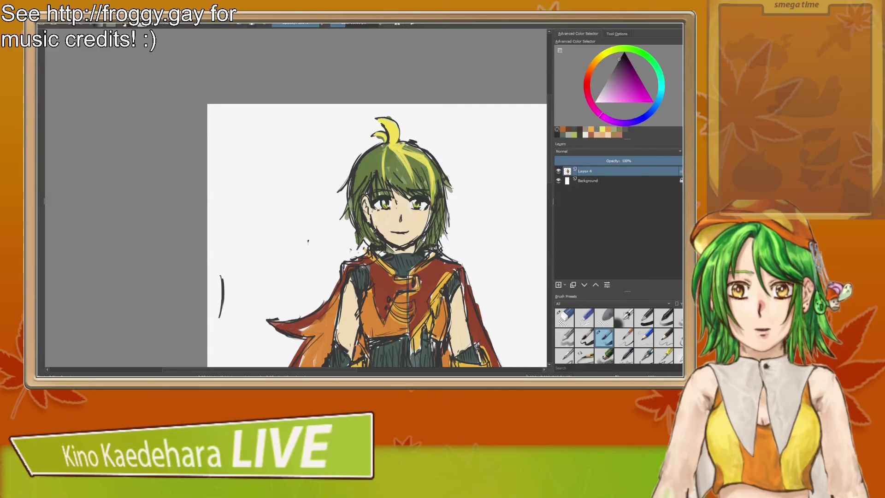
{"action": "key", "text": "plus"}
{"action": "key", "text": "plus"}
{"action": "key", "text": "plus"}
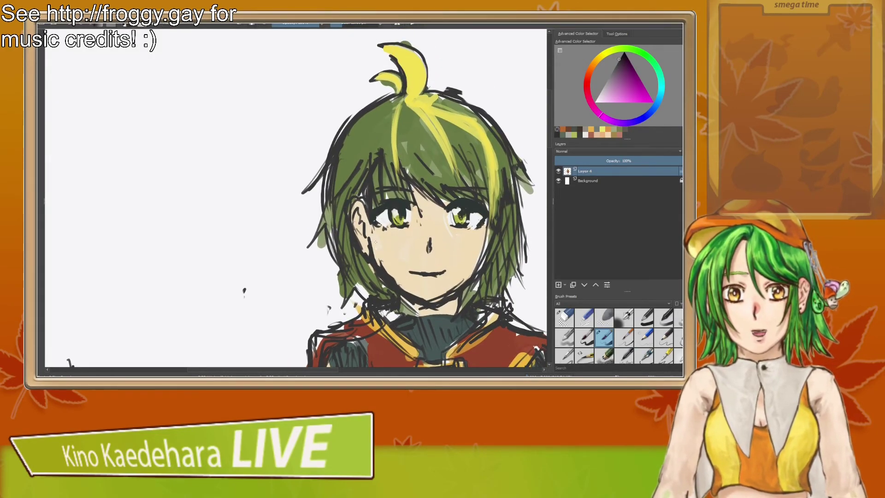
{"action": "left_click", "coordinate": [363, 157], "text": "ctrl"}
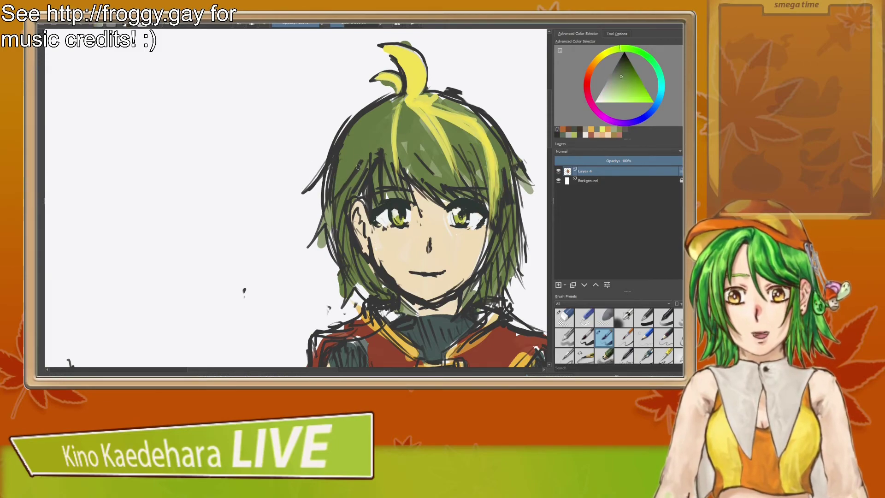
{"action": "mouse_move", "coordinate": [337, 199]}
{"action": "left_mouse_down"}
{"action": "mouse_move", "coordinate": [326, 230]}
{"action": "mouse_move", "coordinate": [360, 161]}
{"action": "mouse_move", "coordinate": [328, 249]}
{"action": "left_mouse_up"}
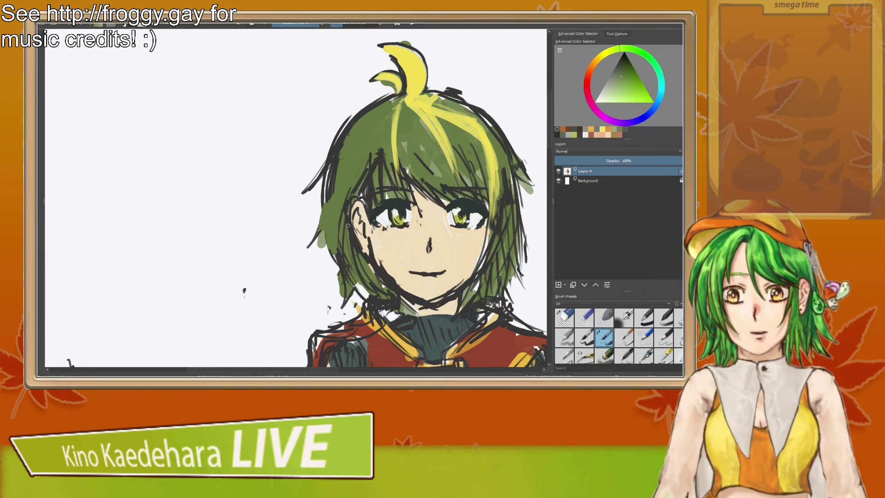
{"action": "left_click", "coordinate": [354, 227], "text": "ctrl"}
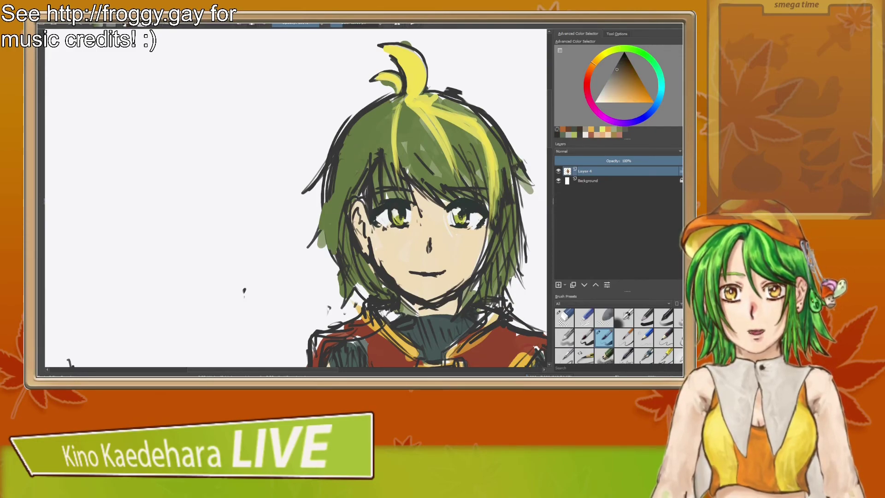
{"action": "key", "text": "ctrl+z"}
Step: Sketch a small braid in dark lines beside the visible ear and colour its strands and loose tip yellow
{"action": "left_click", "coordinate": [370, 173], "text": "ctrl"}
{"action": "left_click_drag", "start_coordinate": [360, 169], "coordinate": [346, 185]}
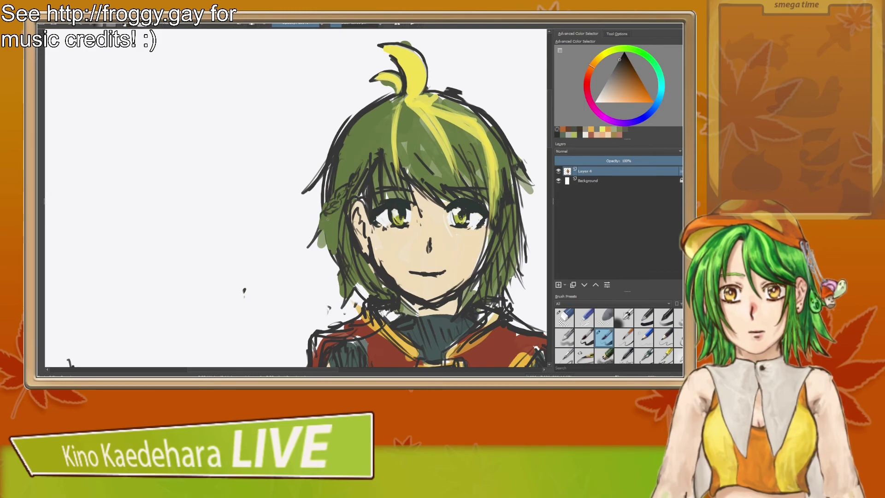
{"action": "mouse_move", "coordinate": [320, 217]}
{"action": "left_mouse_down"}
{"action": "mouse_move", "coordinate": [306, 231]}
{"action": "mouse_move", "coordinate": [315, 239]}
{"action": "left_mouse_up"}
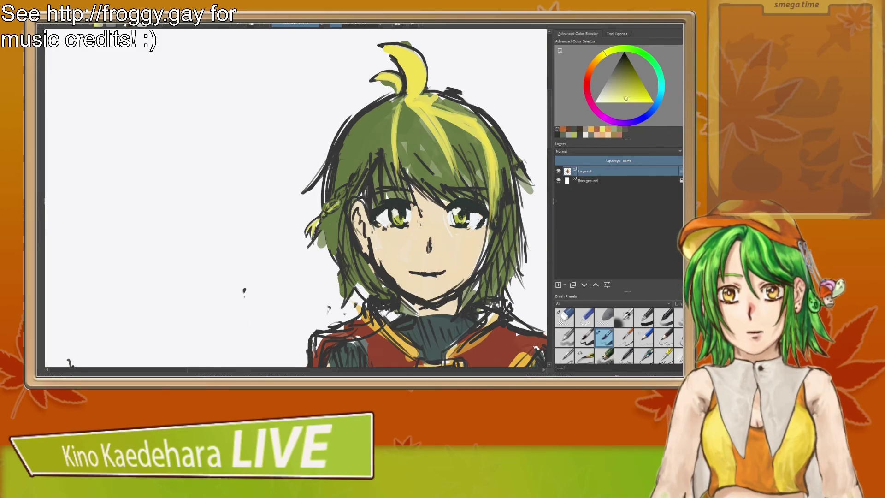
{"action": "left_click_drag", "start_coordinate": [336, 200], "coordinate": [356, 174]}
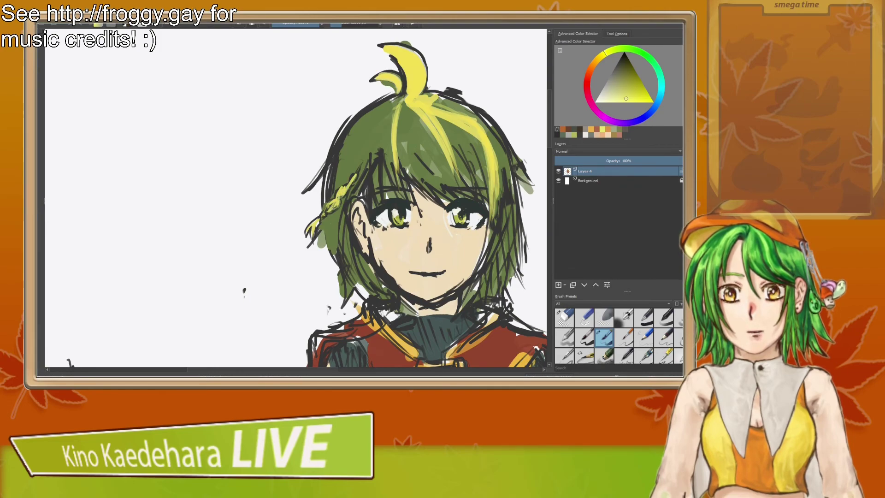
Step: Redefine the braid's strands with sampled green and dark line colours, and add more yellow to its loose tip
{"action": "left_click", "coordinate": [345, 187], "text": "ctrl"}
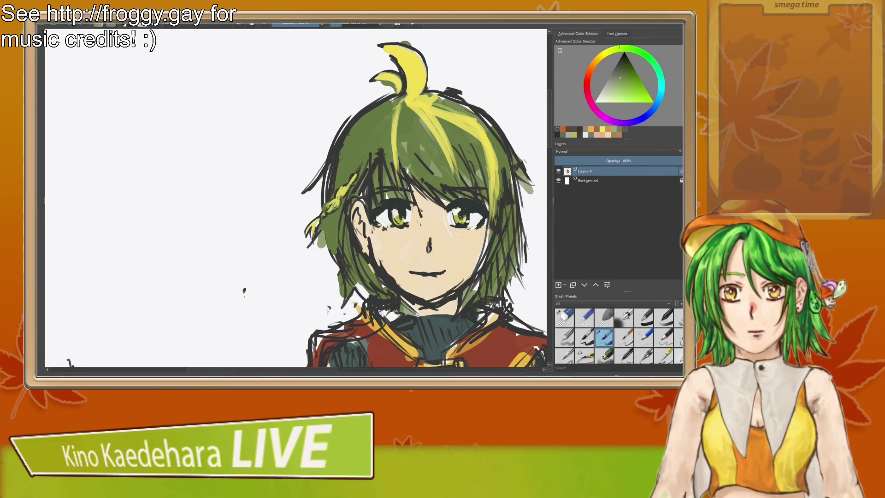
{"action": "left_click", "coordinate": [366, 172], "text": "ctrl"}
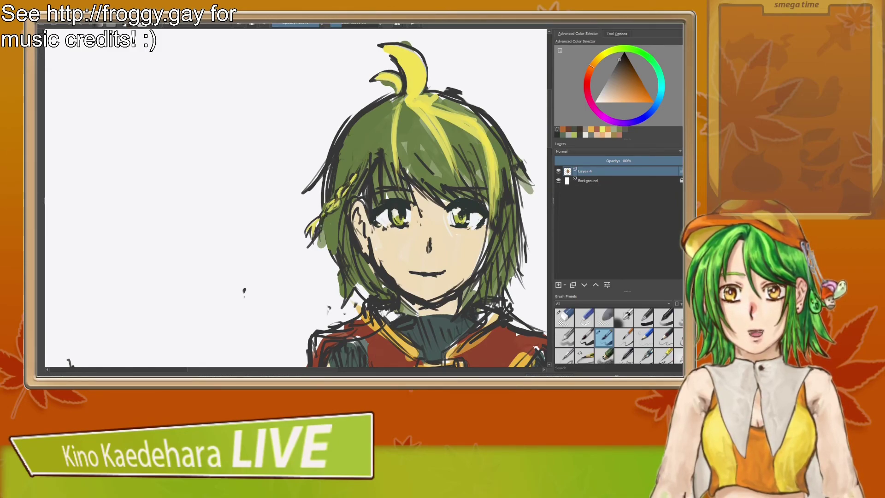
{"action": "left_click", "coordinate": [395, 145], "text": "ctrl"}
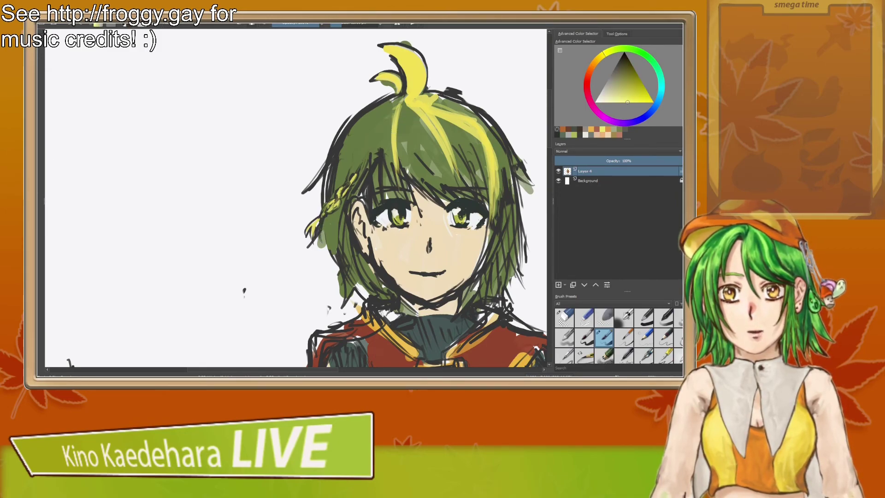
{"action": "left_click_drag", "start_coordinate": [322, 214], "coordinate": [318, 230]}
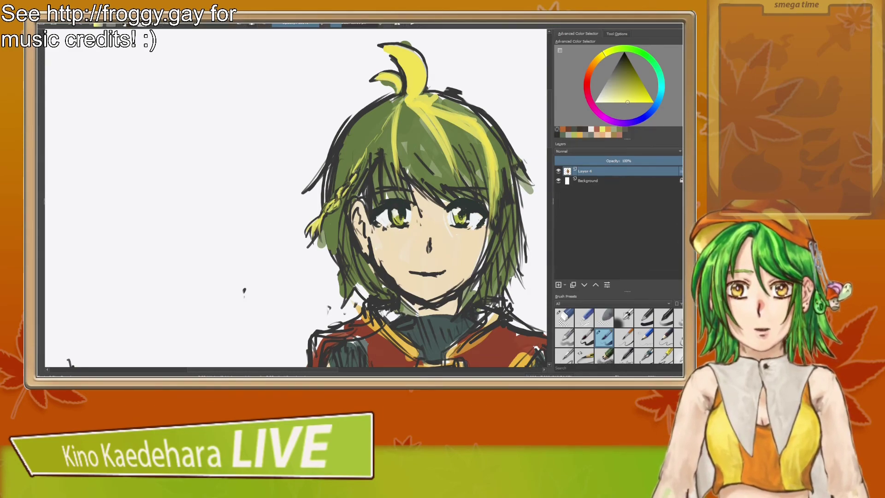
Step: Paint yellow highlight streaks from the crown of the hair down towards the braid
{"action": "left_click_drag", "start_coordinate": [376, 138], "coordinate": [362, 165]}
{"action": "mouse_move", "coordinate": [393, 112]}
{"action": "left_mouse_down"}
{"action": "mouse_move", "coordinate": [359, 156]}
{"action": "mouse_move", "coordinate": [366, 151]}
{"action": "left_mouse_up"}
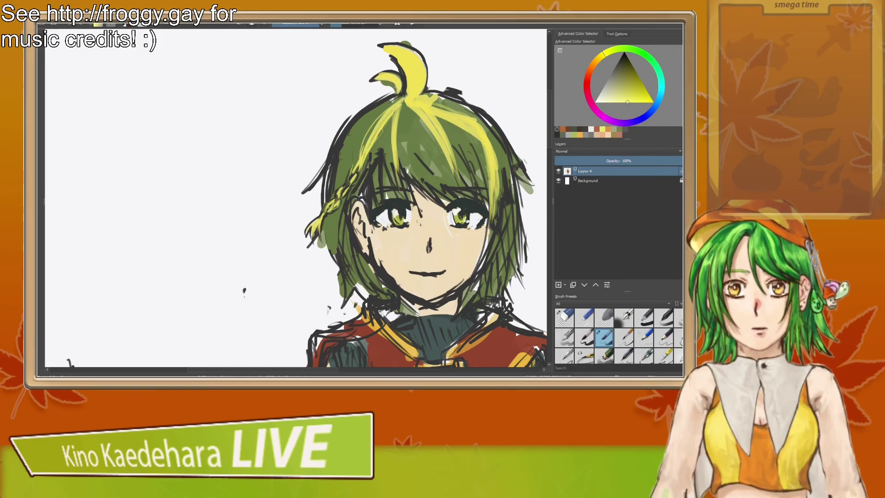
{"action": "mouse_move", "coordinate": [377, 118]}
{"action": "left_mouse_down"}
{"action": "mouse_move", "coordinate": [354, 162]}
{"action": "mouse_move", "coordinate": [355, 153]}
{"action": "left_mouse_up"}
{"action": "mouse_move", "coordinate": [392, 103]}
{"action": "left_mouse_down"}
{"action": "mouse_move", "coordinate": [357, 165]}
{"action": "mouse_move", "coordinate": [385, 114]}
{"action": "left_mouse_up"}
{"action": "left_click_drag", "start_coordinate": [356, 156], "coordinate": [392, 103]}
{"action": "left_click_drag", "start_coordinate": [374, 160], "coordinate": [384, 125]}
{"action": "mouse_move", "coordinate": [372, 181]}
{"action": "left_mouse_down"}
{"action": "mouse_move", "coordinate": [380, 132]}
{"action": "mouse_move", "coordinate": [396, 107]}
{"action": "left_mouse_up"}
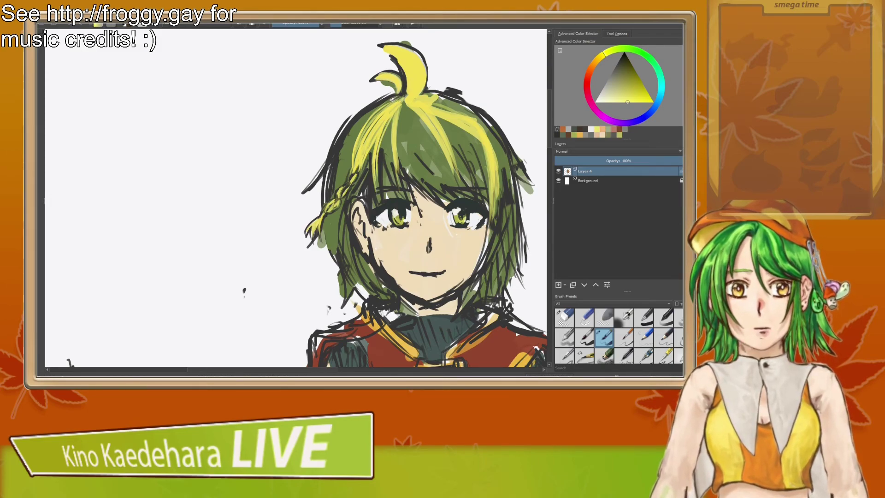
Step: Paint yellow highlights on the hair locks framing both sides of the face, redoing the strokes on the side opposite the braid
{"action": "scroll", "coordinate": [412, 204], "scroll_direction": "down", "scroll_amount": 1}
{"action": "mouse_move", "coordinate": [367, 214]}
{"action": "left_mouse_down"}
{"action": "mouse_move", "coordinate": [381, 260]}
{"action": "mouse_move", "coordinate": [373, 224]}
{"action": "mouse_move", "coordinate": [382, 248]}
{"action": "left_mouse_up"}
{"action": "left_click_drag", "start_coordinate": [468, 229], "coordinate": [458, 260]}
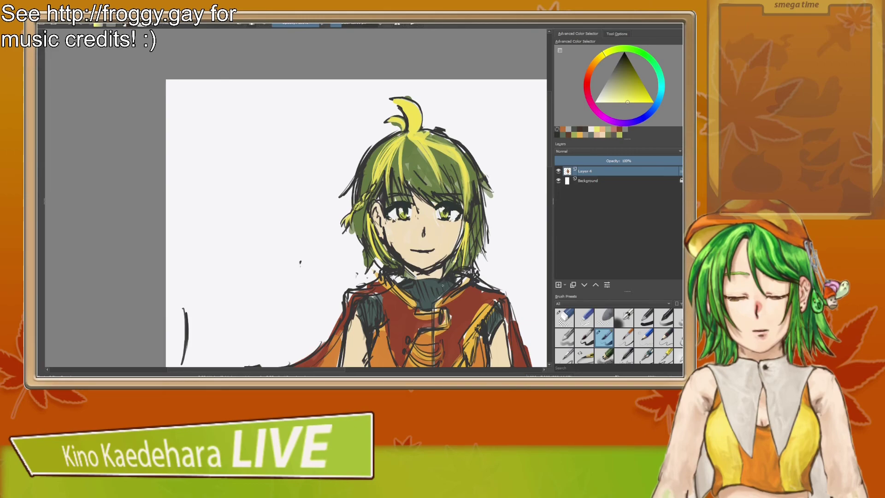
{"action": "key", "text": "ctrl+z"}
{"action": "key", "text": "ctrl+z"}
{"action": "left_click_drag", "start_coordinate": [470, 210], "coordinate": [474, 247]}
{"action": "left_click_drag", "start_coordinate": [472, 212], "coordinate": [472, 258]}
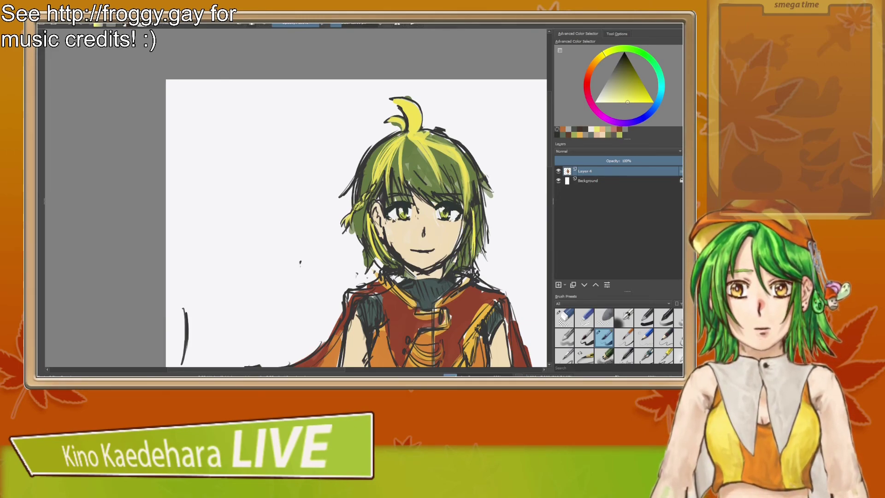
{"action": "scroll", "coordinate": [458, 292], "scroll_direction": "down", "scroll_amount": 1}
{"action": "left_click_drag", "start_coordinate": [457, 293], "coordinate": [431, 202]}
{"action": "scroll", "coordinate": [430, 208], "scroll_direction": "down", "scroll_amount": 1}
{"action": "left_click_drag", "start_coordinate": [433, 260], "coordinate": [435, 214]}
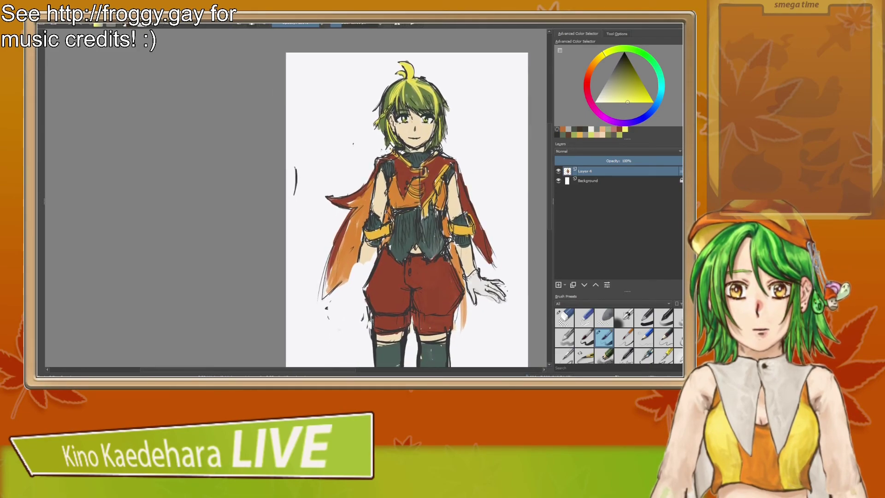
{"action": "scroll", "coordinate": [405, 204], "scroll_direction": "down", "scroll_amount": 2}
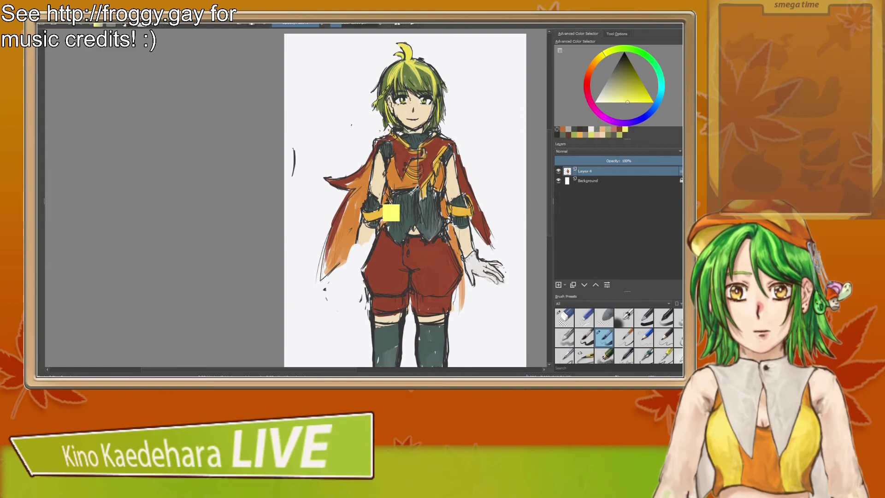
Step: Sketch a long pointed cape tail beside the shorts in the sampled dark line colour, and touch up the tail on the gloved side
{"action": "left_click", "coordinate": [381, 193], "text": "ctrl"}
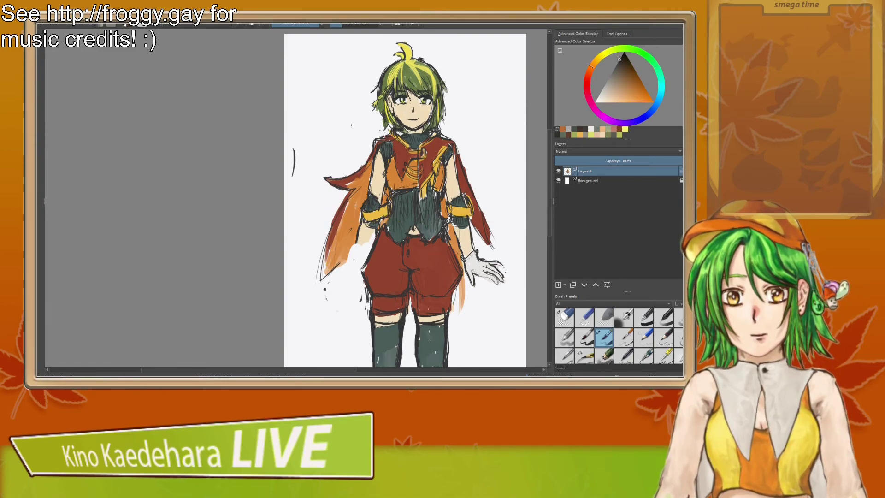
{"action": "mouse_move", "coordinate": [364, 255]}
{"action": "left_mouse_down"}
{"action": "mouse_move", "coordinate": [355, 261]}
{"action": "mouse_move", "coordinate": [354, 321]}
{"action": "left_mouse_up"}
{"action": "left_click_drag", "start_coordinate": [362, 272], "coordinate": [361, 352]}
{"action": "mouse_move", "coordinate": [363, 271]}
{"action": "left_mouse_down"}
{"action": "mouse_move", "coordinate": [356, 352]}
{"action": "mouse_move", "coordinate": [357, 300]}
{"action": "left_mouse_up"}
{"action": "left_click_drag", "start_coordinate": [360, 325], "coordinate": [357, 339]}
{"action": "left_click_drag", "start_coordinate": [372, 333], "coordinate": [360, 349]}
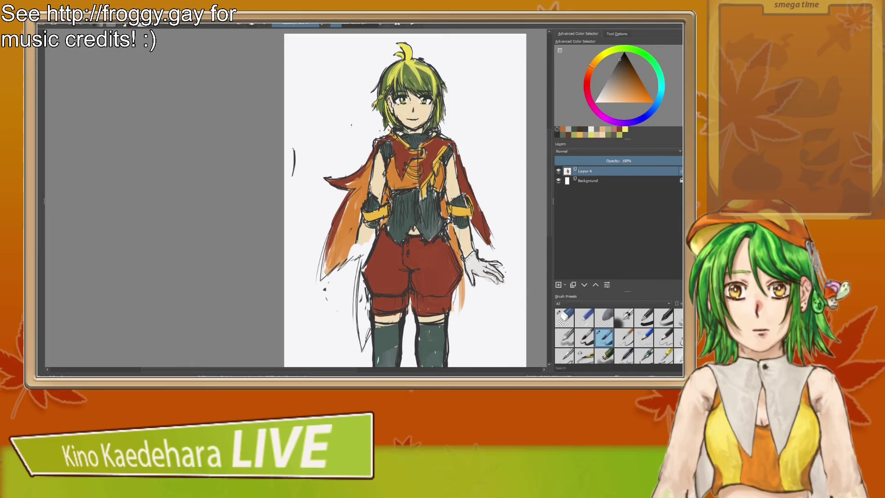
{"action": "left_click_drag", "start_coordinate": [363, 249], "coordinate": [357, 274]}
{"action": "left_click_drag", "start_coordinate": [361, 251], "coordinate": [354, 258]}
{"action": "left_click_drag", "start_coordinate": [462, 277], "coordinate": [454, 311]}
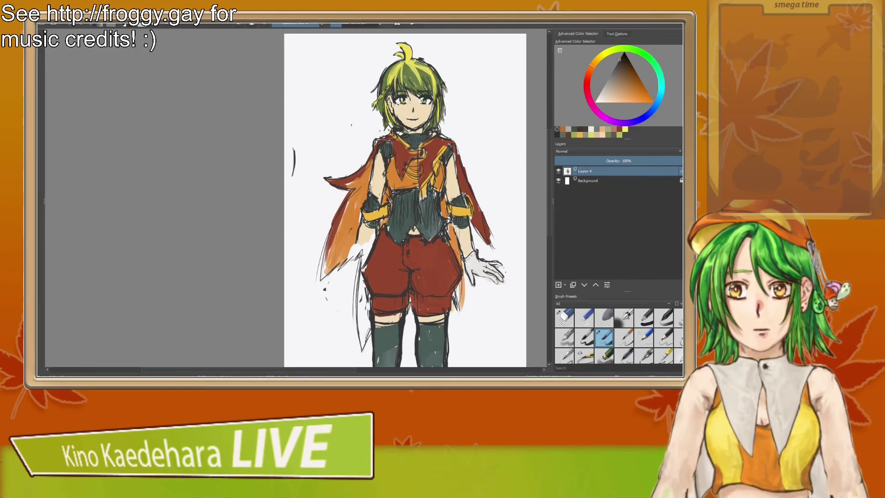
Step: Fill the cape tails on both sides of the shorts with orange sampled from the cape
{"action": "left_click_drag", "start_coordinate": [414, 236], "coordinate": [413, 221]}
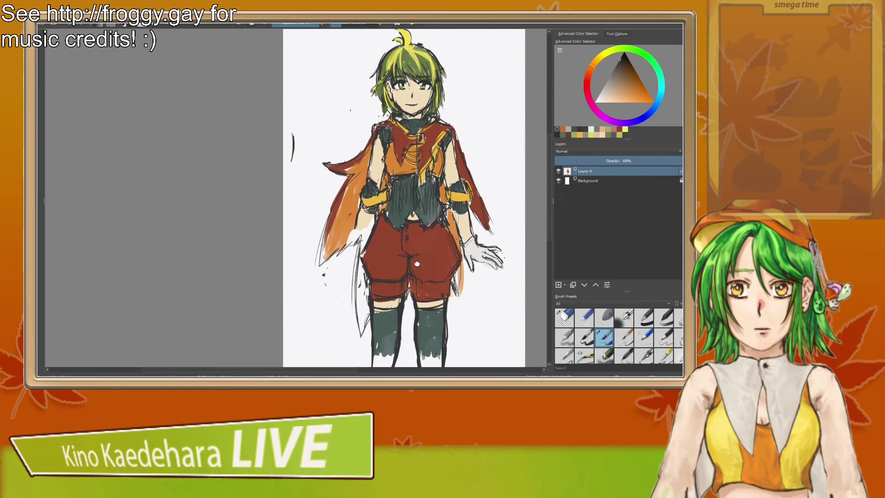
{"action": "left_click", "coordinate": [451, 222], "text": "ctrl"}
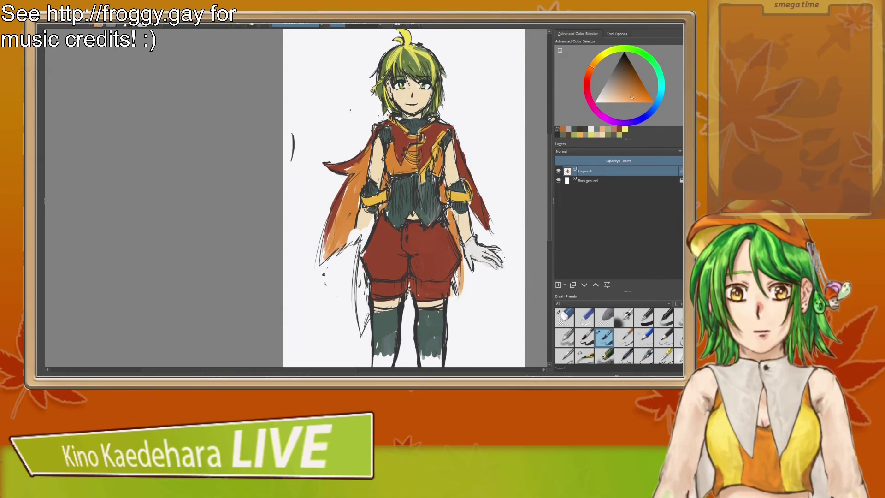
{"action": "left_click_drag", "start_coordinate": [458, 281], "coordinate": [455, 264]}
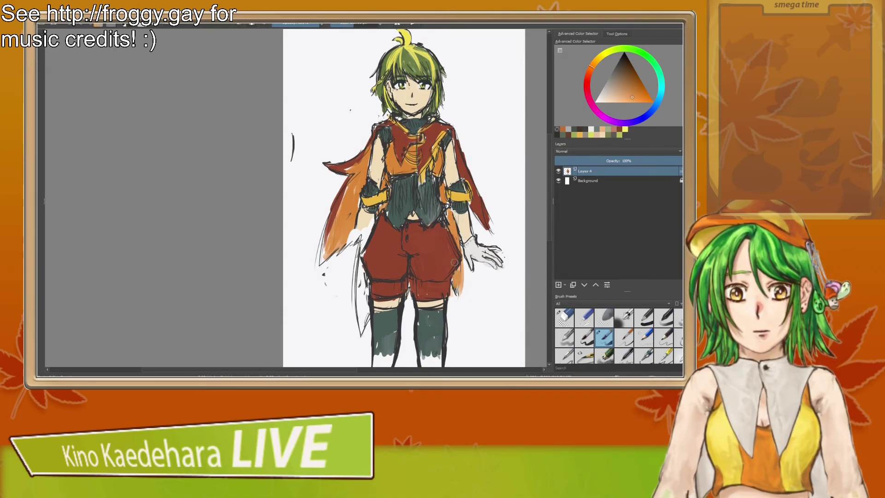
{"action": "mouse_move", "coordinate": [355, 233]}
{"action": "left_mouse_down"}
{"action": "mouse_move", "coordinate": [368, 239]}
{"action": "mouse_move", "coordinate": [360, 302]}
{"action": "left_mouse_up"}
{"action": "left_click_drag", "start_coordinate": [363, 260], "coordinate": [360, 314]}
{"action": "left_click_drag", "start_coordinate": [367, 281], "coordinate": [357, 329]}
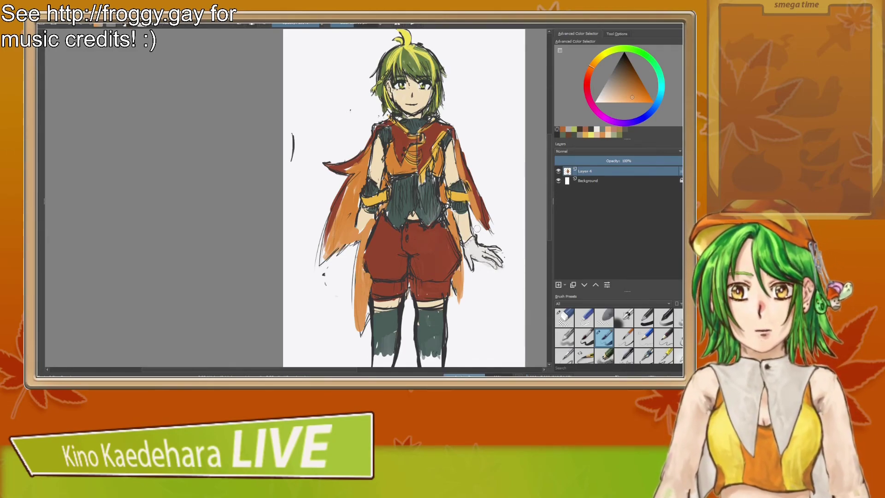
Step: Extend the stockings' sampled dark teal fill down both lower legs to the shoe tops
{"action": "left_click_drag", "start_coordinate": [478, 297], "coordinate": [467, 214]}
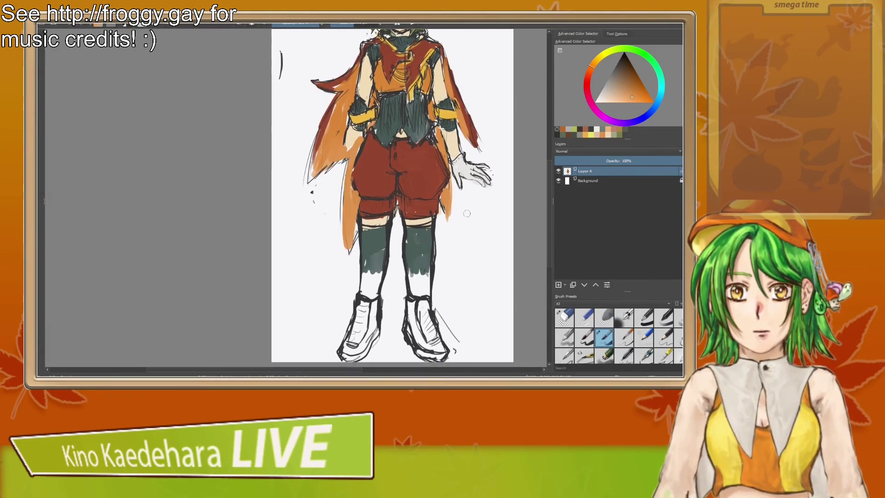
{"action": "left_click", "coordinate": [374, 238], "text": "ctrl"}
{"action": "mouse_move", "coordinate": [365, 274]}
{"action": "left_mouse_down"}
{"action": "mouse_move", "coordinate": [374, 290]}
{"action": "mouse_move", "coordinate": [378, 269]}
{"action": "mouse_move", "coordinate": [364, 287]}
{"action": "mouse_move", "coordinate": [381, 246]}
{"action": "mouse_move", "coordinate": [374, 277]}
{"action": "mouse_move", "coordinate": [410, 268]}
{"action": "mouse_move", "coordinate": [420, 292]}
{"action": "mouse_move", "coordinate": [430, 274]}
{"action": "left_mouse_up"}
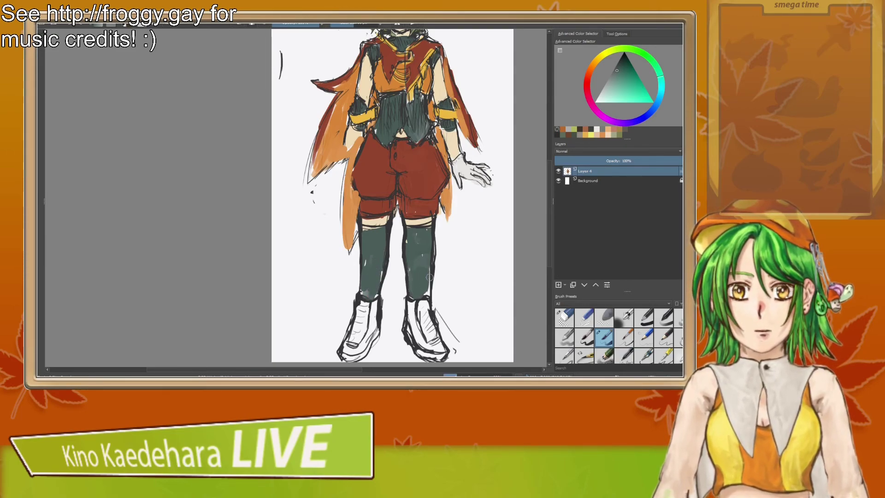
Step: Colour both shoe tongues with the sampled glove grey and the surrounding shoe uppers with the sampled shorts red
{"action": "left_click", "coordinate": [459, 169], "text": "ctrl"}
{"action": "left_click_drag", "start_coordinate": [420, 306], "coordinate": [430, 338]}
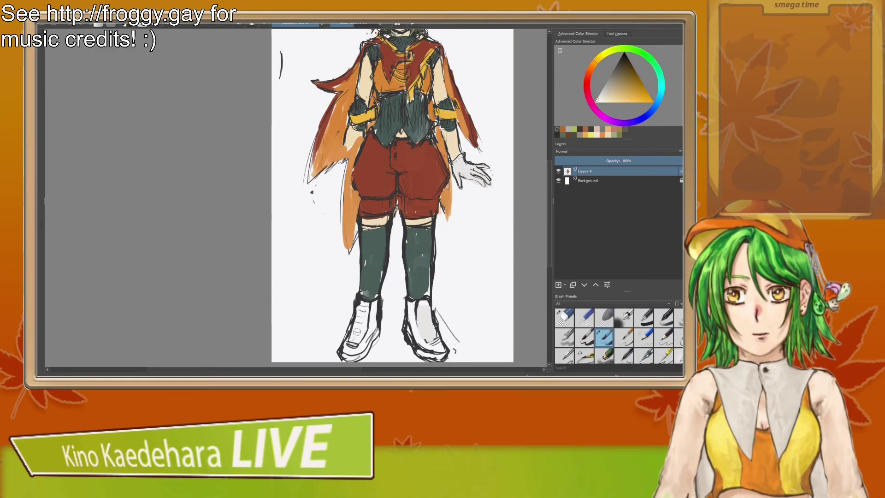
{"action": "mouse_move", "coordinate": [355, 329]}
{"action": "left_mouse_down"}
{"action": "mouse_move", "coordinate": [362, 331]}
{"action": "mouse_move", "coordinate": [366, 304]}
{"action": "mouse_move", "coordinate": [355, 335]}
{"action": "mouse_move", "coordinate": [361, 302]}
{"action": "left_mouse_up"}
{"action": "left_click", "coordinate": [420, 170], "text": "ctrl"}
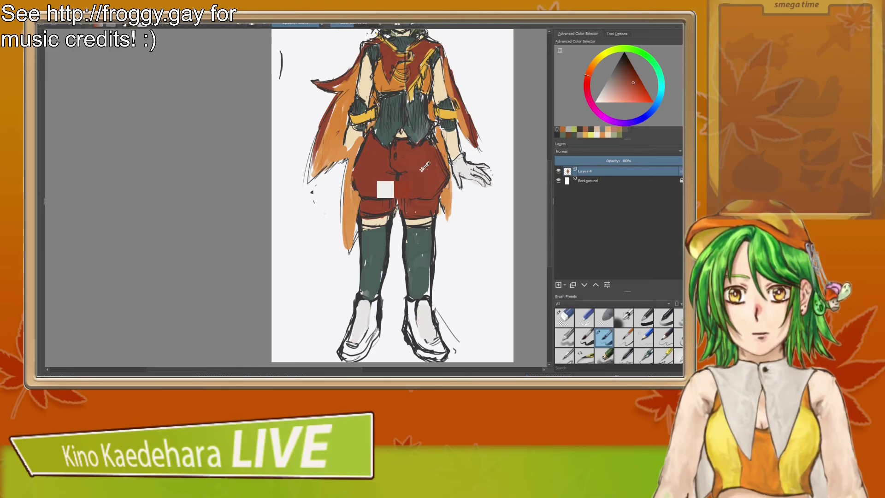
{"action": "mouse_move", "coordinate": [346, 342]}
{"action": "left_mouse_down"}
{"action": "mouse_move", "coordinate": [359, 347]}
{"action": "mouse_move", "coordinate": [372, 304]}
{"action": "mouse_move", "coordinate": [367, 345]}
{"action": "left_mouse_up"}
{"action": "mouse_move", "coordinate": [411, 307]}
{"action": "left_mouse_down"}
{"action": "mouse_move", "coordinate": [413, 341]}
{"action": "mouse_move", "coordinate": [413, 304]}
{"action": "mouse_move", "coordinate": [423, 344]}
{"action": "mouse_move", "coordinate": [440, 346]}
{"action": "left_mouse_up"}
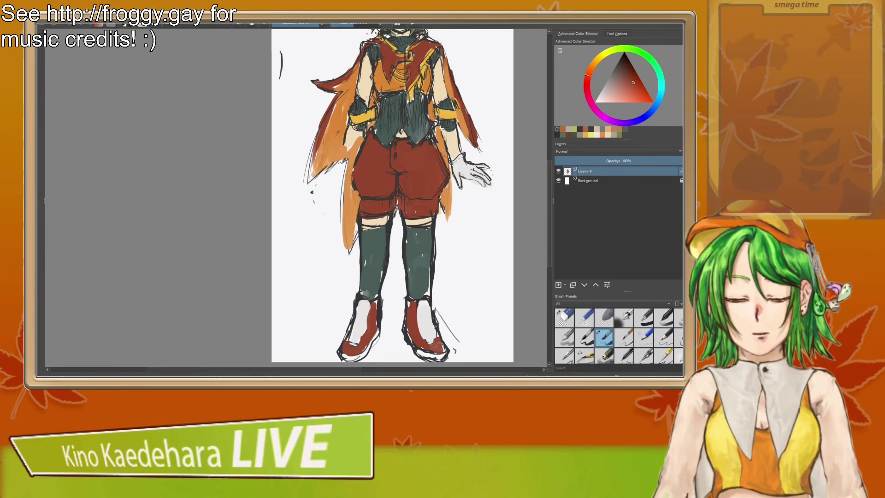
Step: Paint the soles of both shoes with the sampled stocking teal and mark lace strokes across the tongues
{"action": "left_click", "coordinate": [379, 235], "text": "ctrl"}
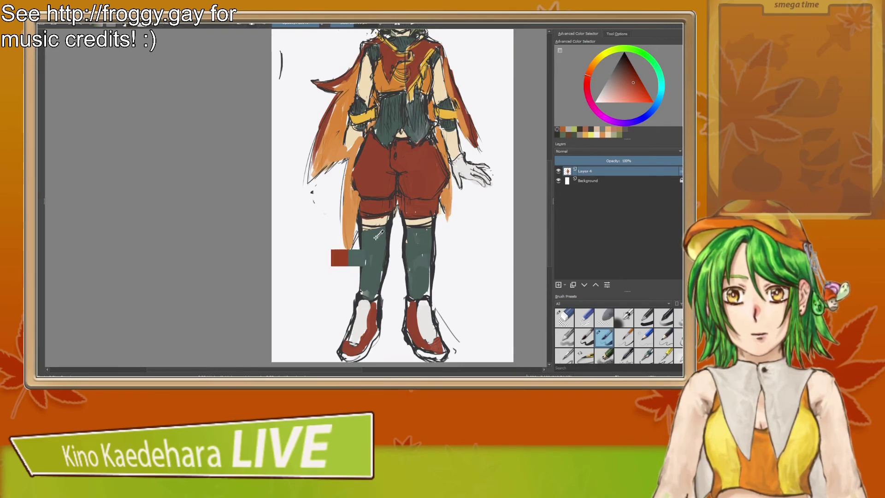
{"action": "mouse_move", "coordinate": [343, 355]}
{"action": "left_mouse_down"}
{"action": "mouse_move", "coordinate": [376, 331]}
{"action": "mouse_move", "coordinate": [357, 356]}
{"action": "mouse_move", "coordinate": [409, 341]}
{"action": "mouse_move", "coordinate": [441, 351]}
{"action": "left_mouse_up"}
{"action": "left_click_drag", "start_coordinate": [422, 322], "coordinate": [430, 315]}
{"action": "left_click_drag", "start_coordinate": [423, 321], "coordinate": [430, 319]}
{"action": "left_click_drag", "start_coordinate": [362, 321], "coordinate": [351, 335]}
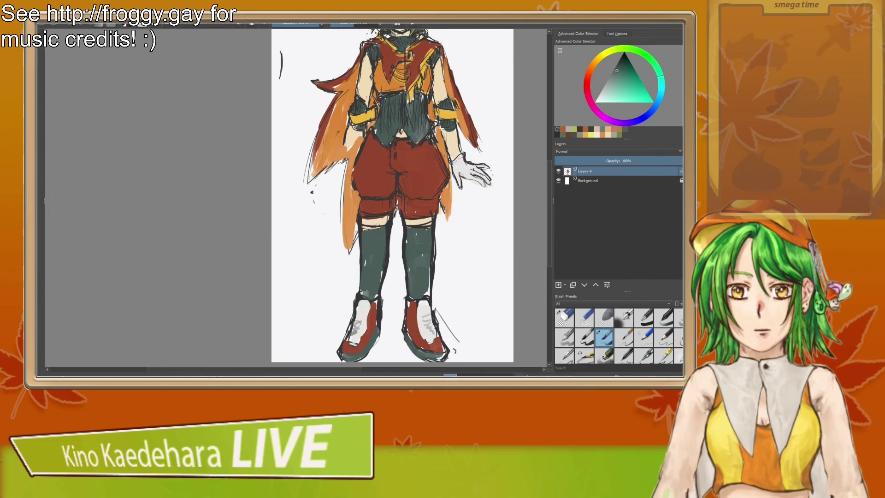
Step: Redraw the outer edge of the armband above the gloved hand in the sampled dark line colour, and sample the band's yellow
{"action": "scroll", "coordinate": [357, 323], "scroll_direction": "down", "scroll_amount": 4}
{"action": "scroll", "coordinate": [385, 279], "scroll_direction": "up", "scroll_amount": 2}
{"action": "left_click_drag", "start_coordinate": [382, 284], "coordinate": [385, 246]}
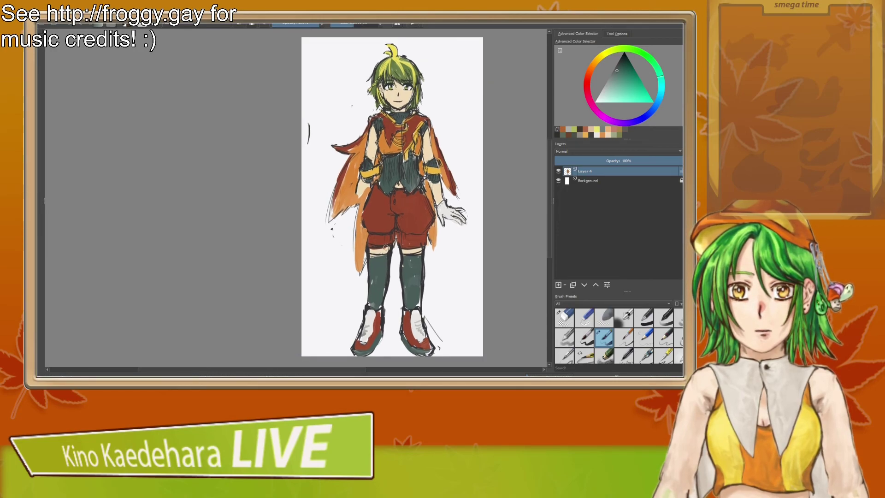
{"action": "scroll", "coordinate": [385, 247], "scroll_direction": "up", "scroll_amount": 4}
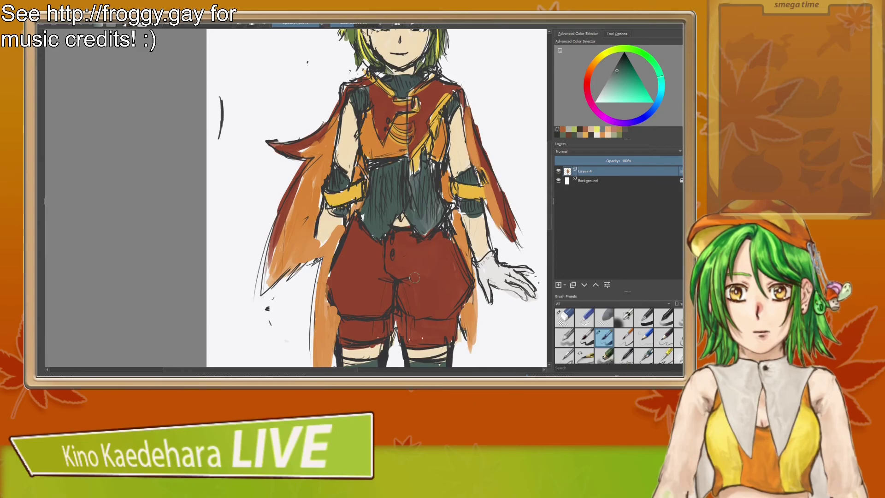
{"action": "left_click", "coordinate": [395, 184], "text": "ctrl"}
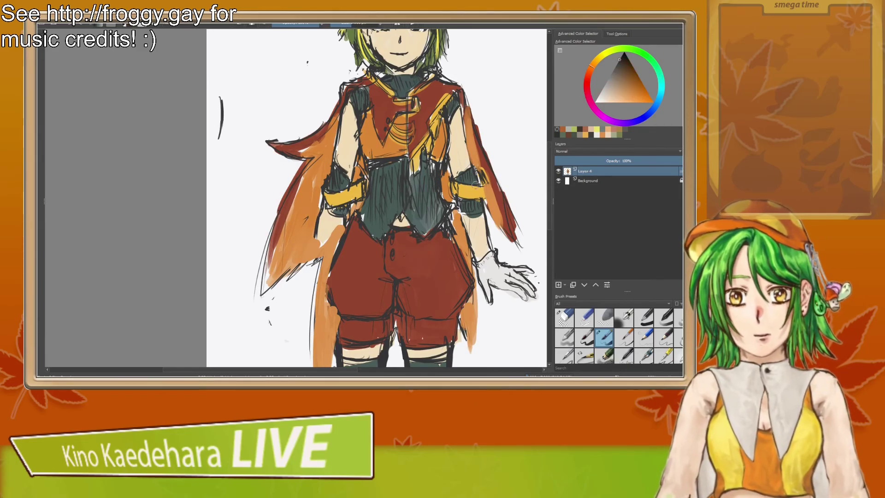
{"action": "left_click_drag", "start_coordinate": [482, 171], "coordinate": [487, 199]}
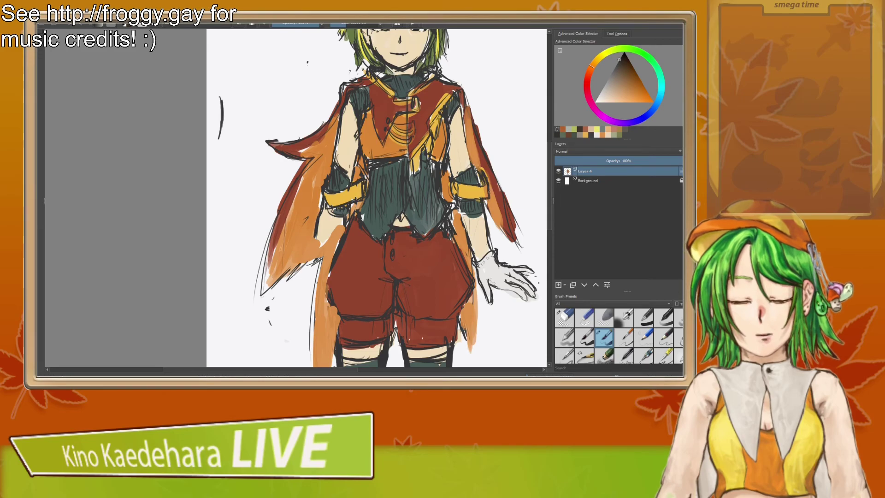
{"action": "left_click", "coordinate": [478, 191], "text": "ctrl"}
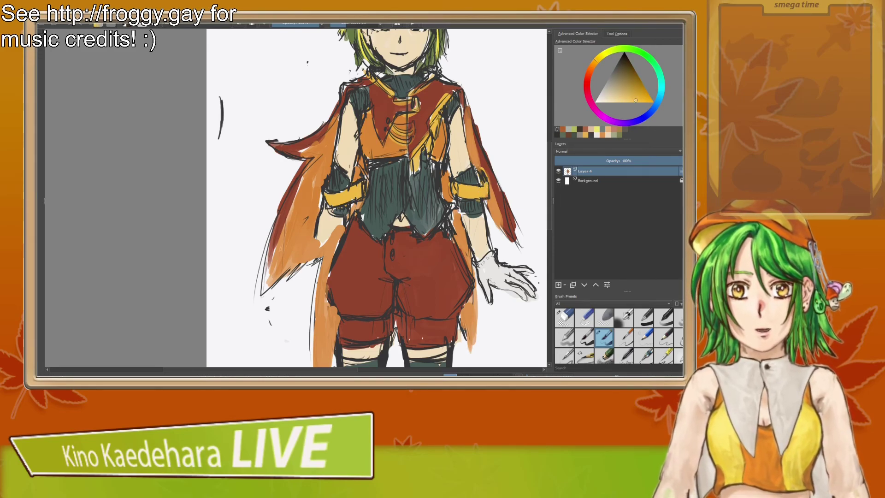
Step: Reinforce the inner outline of the leg opposite the gloved hand with the sampled dark line colour
{"action": "scroll", "coordinate": [480, 197], "scroll_direction": "down", "scroll_amount": 1}
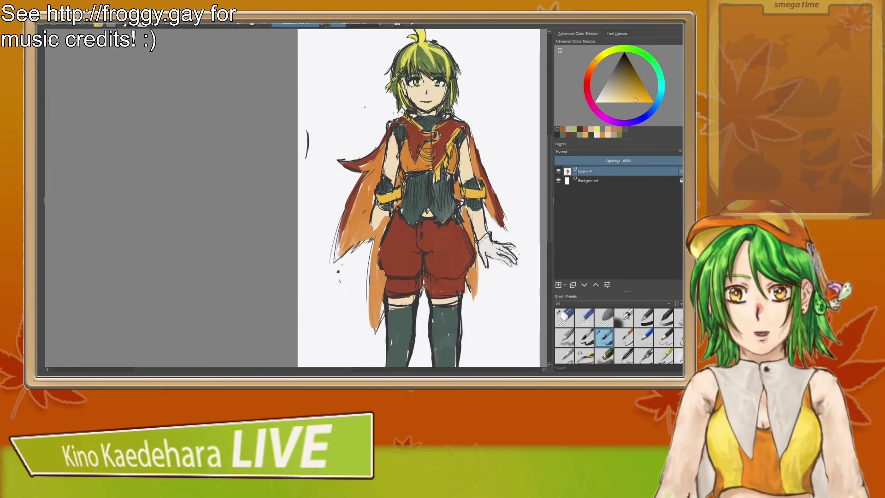
{"action": "left_click_drag", "start_coordinate": [419, 203], "coordinate": [396, 178]}
{"action": "scroll", "coordinate": [433, 199], "scroll_direction": "down", "scroll_amount": 1}
{"action": "left_click", "coordinate": [386, 241], "text": "ctrl"}
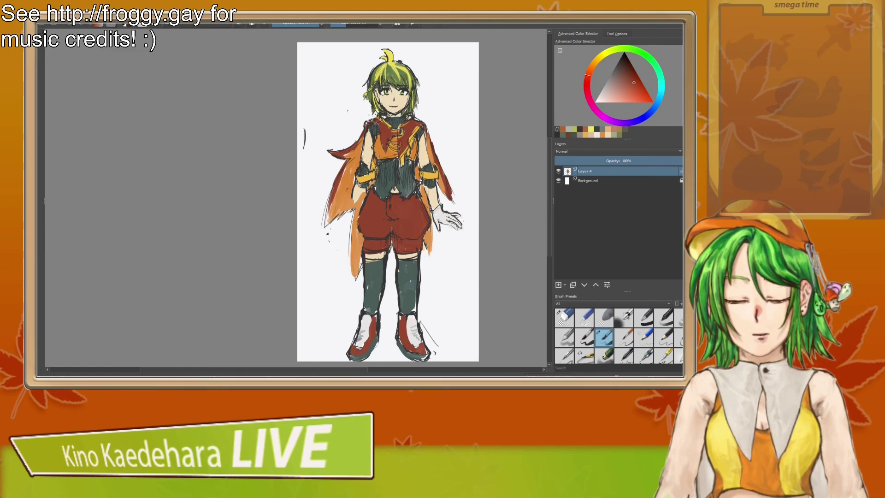
{"action": "left_click", "coordinate": [406, 193], "text": "ctrl"}
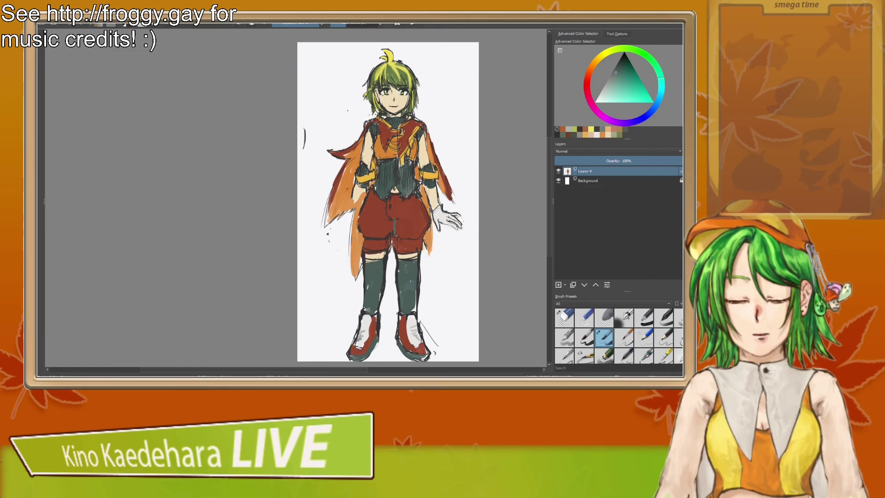
{"action": "left_click", "coordinate": [399, 193], "text": "ctrl"}
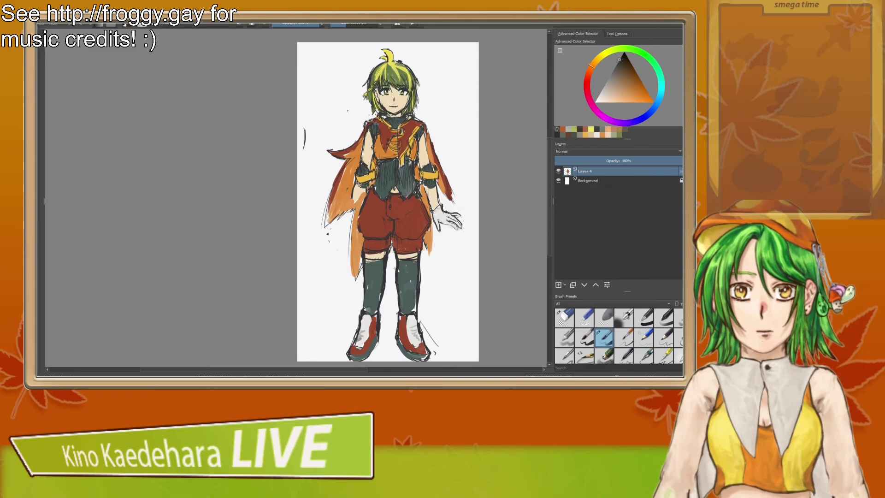
{"action": "left_click_drag", "start_coordinate": [386, 267], "coordinate": [382, 325]}
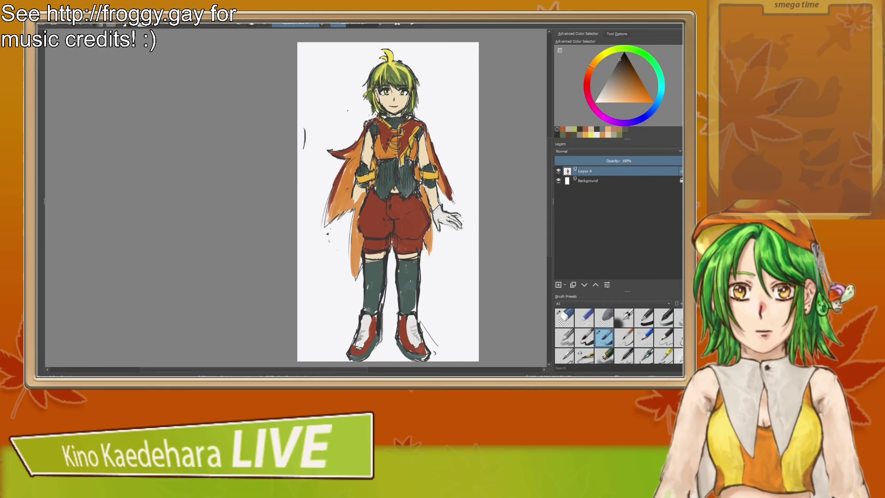
Step: Sketch a long braid in dark lines hanging from beneath the gloved hand and ending in a curled tip near the shoes
{"action": "left_click", "coordinate": [382, 117], "text": "ctrl"}
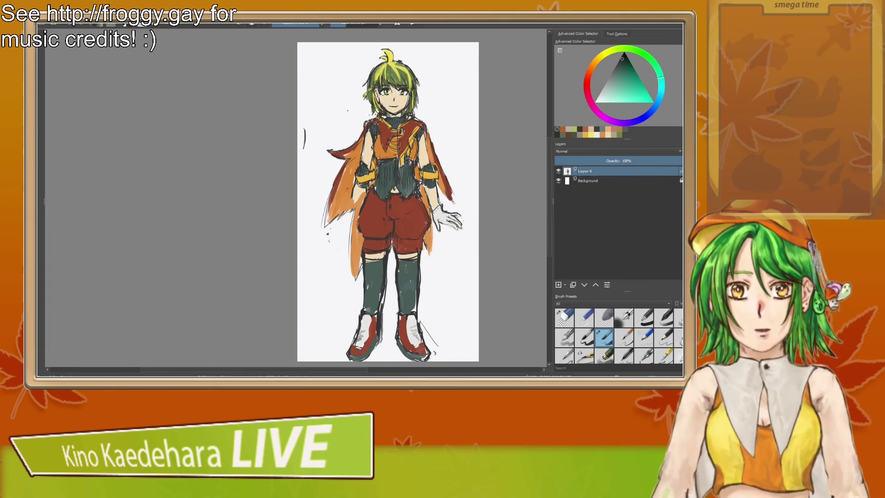
{"action": "mouse_move", "coordinate": [437, 231]}
{"action": "left_mouse_down"}
{"action": "mouse_move", "coordinate": [438, 258]}
{"action": "mouse_move", "coordinate": [432, 251]}
{"action": "mouse_move", "coordinate": [439, 247]}
{"action": "mouse_move", "coordinate": [454, 299]}
{"action": "left_mouse_up"}
{"action": "mouse_move", "coordinate": [449, 268]}
{"action": "left_mouse_down"}
{"action": "mouse_move", "coordinate": [454, 285]}
{"action": "mouse_move", "coordinate": [448, 279]}
{"action": "left_mouse_up"}
{"action": "left_click_drag", "start_coordinate": [430, 249], "coordinate": [440, 267]}
{"action": "left_click_drag", "start_coordinate": [433, 219], "coordinate": [435, 229]}
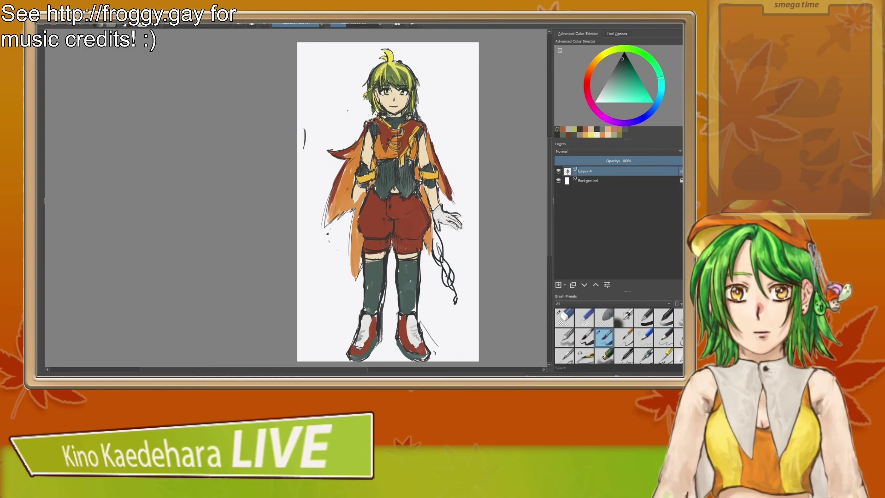
{"action": "mouse_move", "coordinate": [449, 282]}
{"action": "left_mouse_down"}
{"action": "mouse_move", "coordinate": [455, 319]}
{"action": "mouse_move", "coordinate": [427, 314]}
{"action": "mouse_move", "coordinate": [450, 332]}
{"action": "left_mouse_up"}
{"action": "left_click_drag", "start_coordinate": [452, 311], "coordinate": [448, 325]}
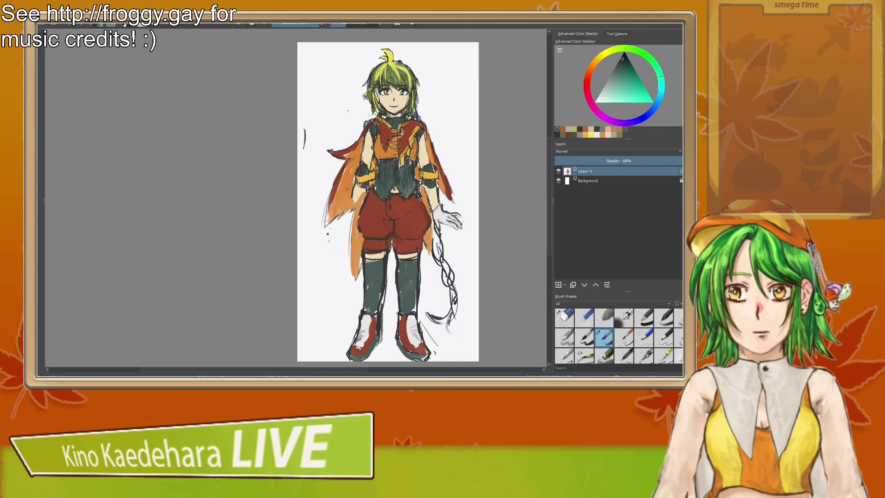
Step: Colour the long braid with green sampled from the hair and add sampled yellow highlights down to its curled tip
{"action": "left_click", "coordinate": [385, 92], "text": "ctrl"}
{"action": "mouse_move", "coordinate": [435, 232]}
{"action": "left_mouse_down"}
{"action": "mouse_move", "coordinate": [454, 298]}
{"action": "mouse_move", "coordinate": [439, 321]}
{"action": "left_mouse_up"}
{"action": "left_click", "coordinate": [391, 59], "text": "ctrl"}
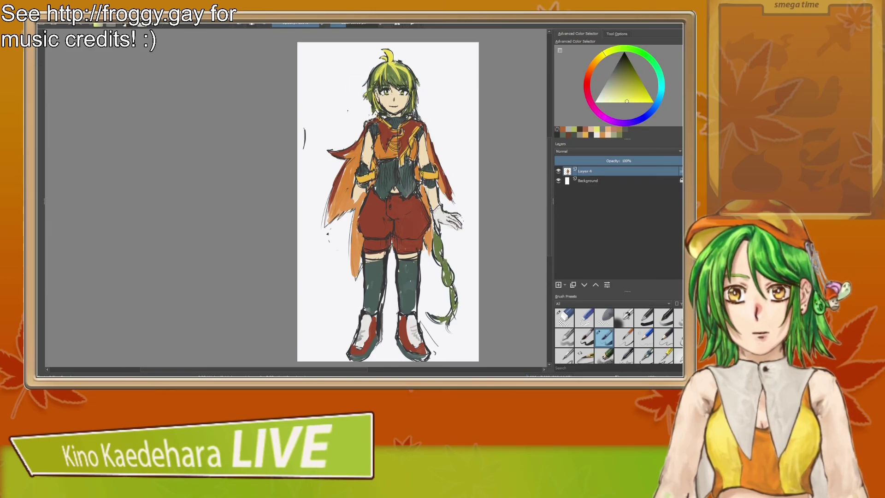
{"action": "left_click_drag", "start_coordinate": [434, 233], "coordinate": [437, 250]}
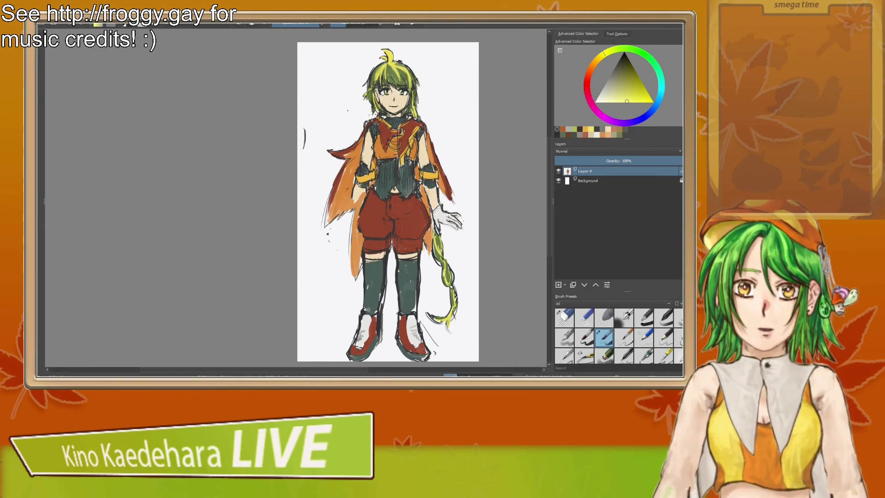
{"action": "left_click", "coordinate": [387, 94], "text": "ctrl"}
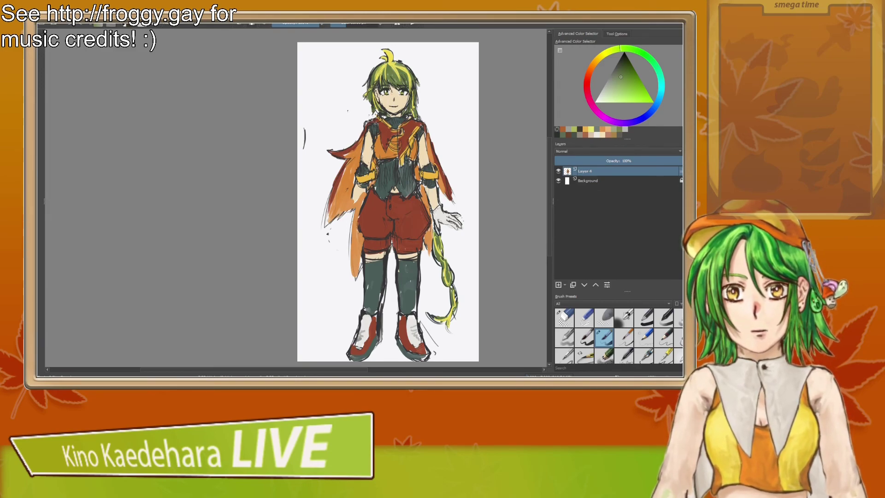
Step: Try recolouring the red uppers of both shoes orange, and undo those strokes
{"action": "left_click", "coordinate": [368, 174], "text": "ctrl"}
{"action": "left_click_drag", "start_coordinate": [353, 352], "coordinate": [374, 330]}
{"action": "key", "text": "ctrl+z"}
{"action": "key", "text": "]"}
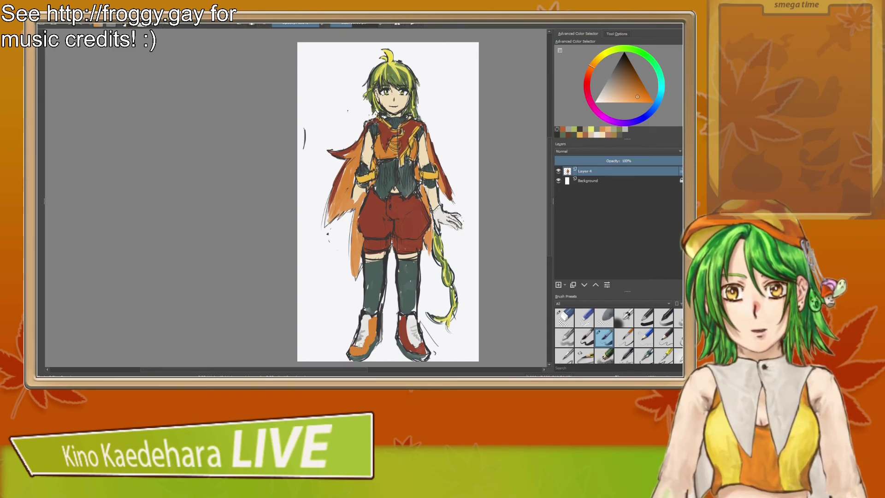
{"action": "left_click_drag", "start_coordinate": [402, 321], "coordinate": [412, 348]}
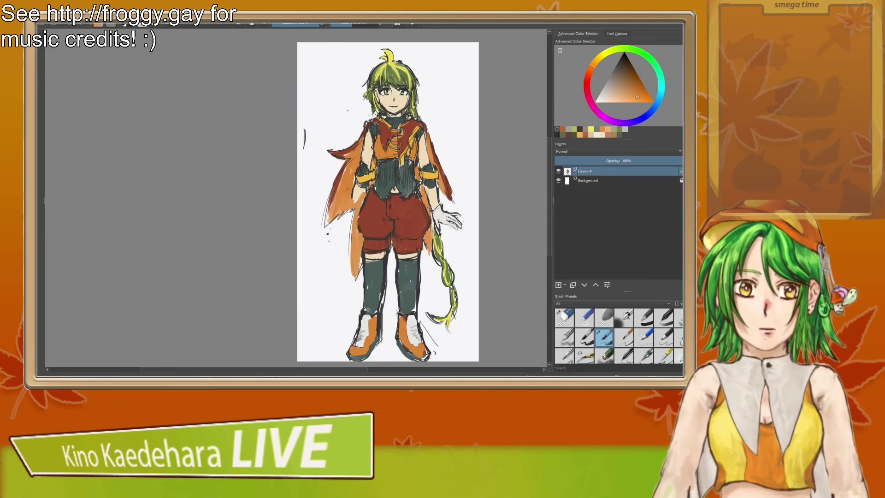
{"action": "key", "text": "ctrl+z"}
{"action": "key", "text": "ctrl+z"}
{"action": "key", "text": "ctrl+z"}
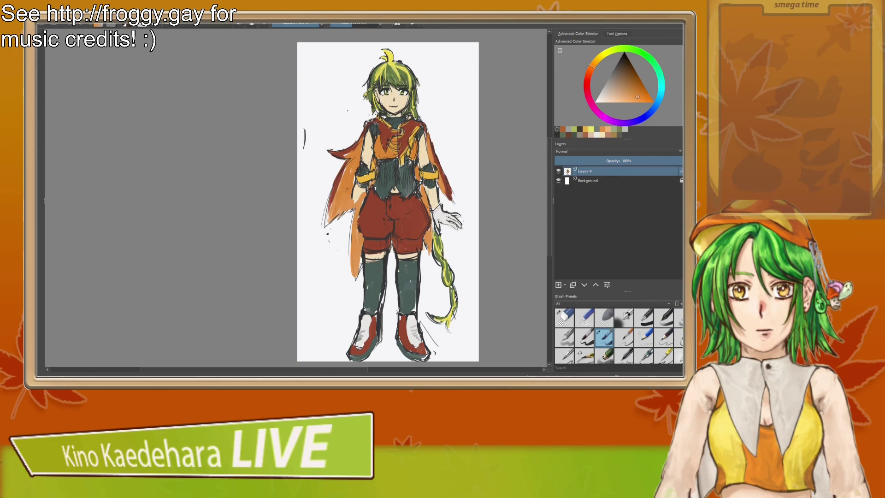
Step: Paint a strap across the tongue of each shoe with the sampled stocking teal
{"action": "left_click", "coordinate": [399, 310], "text": "ctrl"}
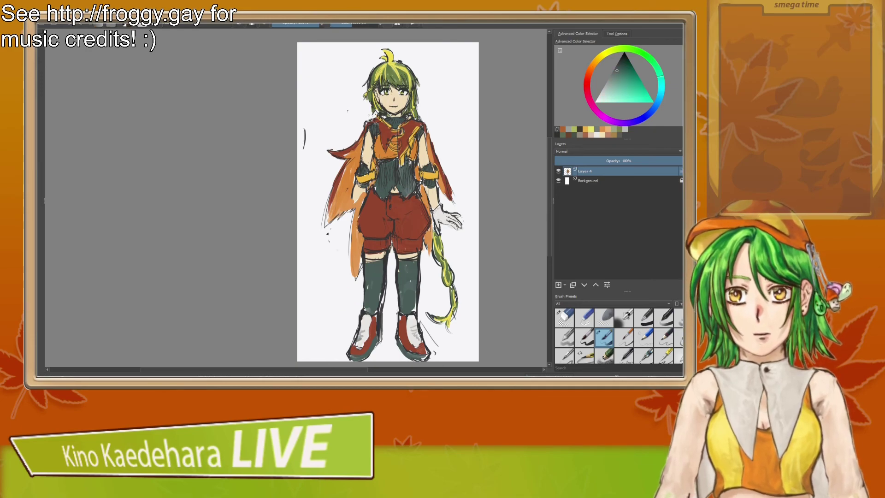
{"action": "left_click_drag", "start_coordinate": [407, 334], "coordinate": [417, 333]}
{"action": "left_click_drag", "start_coordinate": [355, 331], "coordinate": [367, 334]}
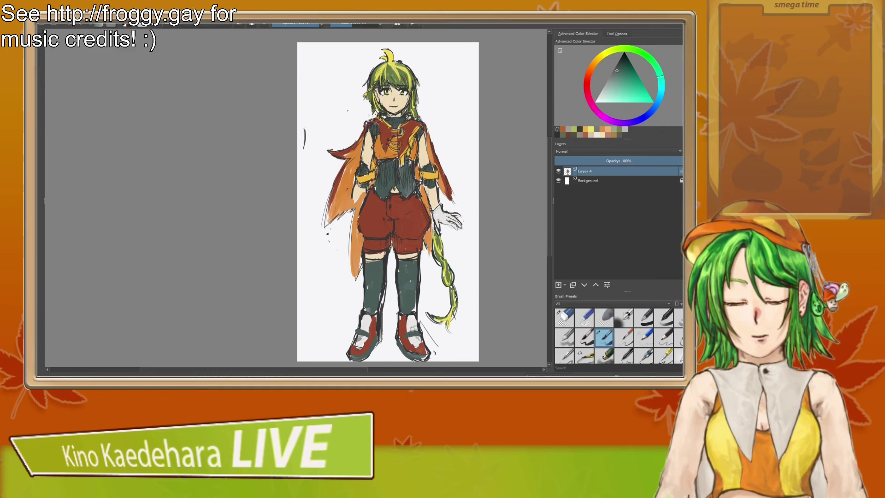
Step: Recolour the strap on one shoe with red sampled from the shoe upper, and undo the last stroke
{"action": "left_click", "coordinate": [372, 342], "text": "ctrl"}
{"action": "left_click_drag", "start_coordinate": [413, 335], "coordinate": [416, 330]}
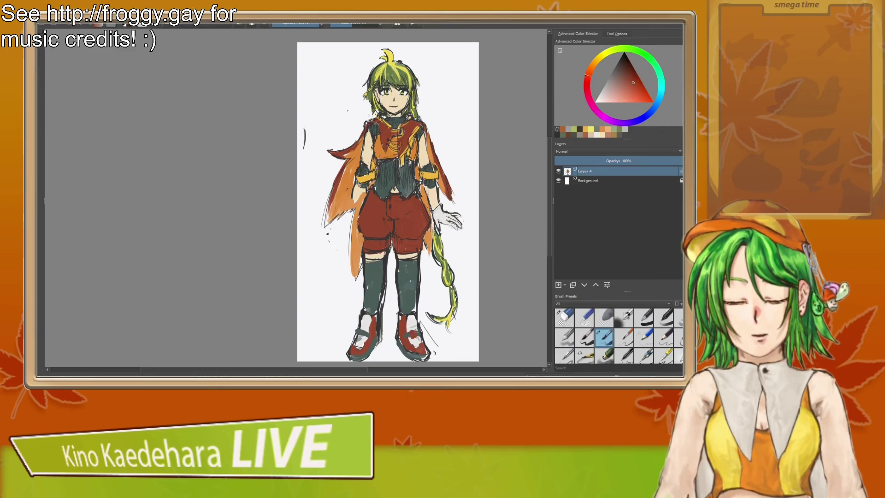
{"action": "mouse_move", "coordinate": [354, 324]}
{"action": "left_mouse_down"}
{"action": "mouse_move", "coordinate": [361, 335]}
{"action": "mouse_move", "coordinate": [367, 324]}
{"action": "mouse_move", "coordinate": [406, 328]}
{"action": "mouse_move", "coordinate": [411, 339]}
{"action": "left_mouse_up"}
{"action": "key", "text": "ctrl+z"}
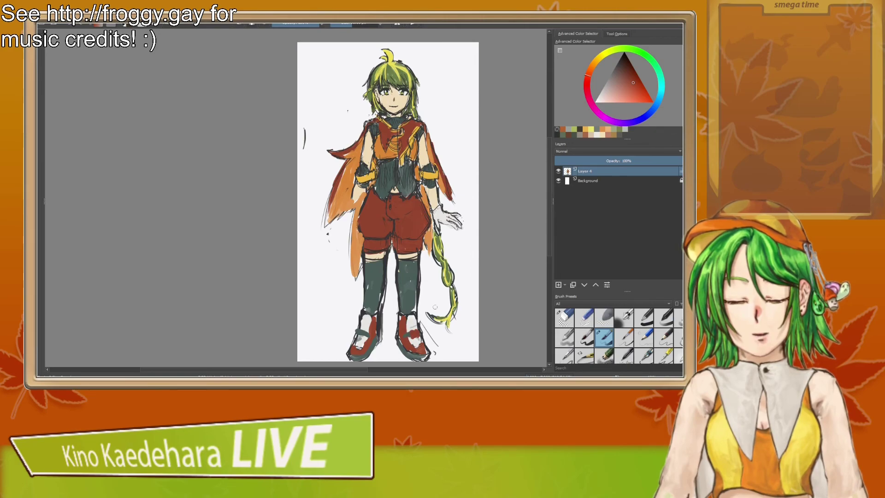
Step: Sketch a ribbon bow in dark lines across the front of each shoe
{"action": "scroll", "coordinate": [434, 308], "scroll_direction": "up", "scroll_amount": 3}
{"action": "left_click_drag", "start_coordinate": [435, 308], "coordinate": [433, 252]}
{"action": "scroll", "coordinate": [394, 292], "scroll_direction": "down", "scroll_amount": 2}
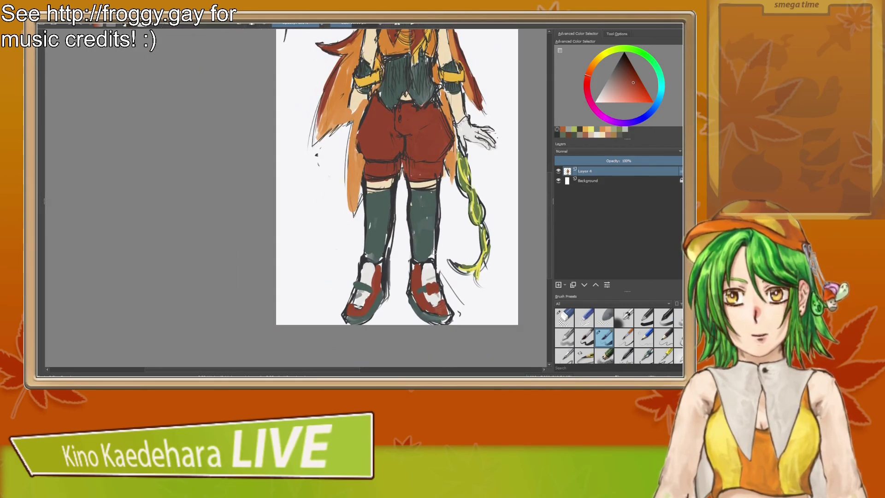
{"action": "left_click", "coordinate": [439, 233], "text": "ctrl"}
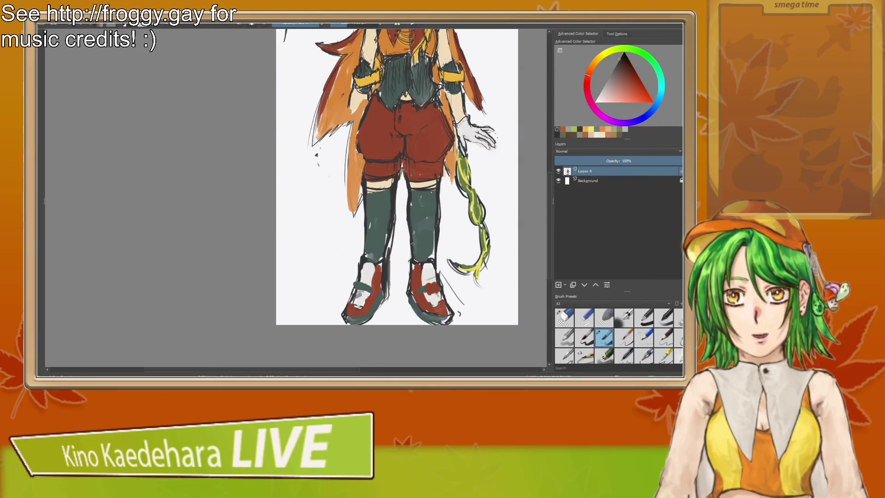
{"action": "mouse_move", "coordinate": [414, 281]}
{"action": "left_mouse_down"}
{"action": "mouse_move", "coordinate": [427, 291]}
{"action": "mouse_move", "coordinate": [441, 262]}
{"action": "mouse_move", "coordinate": [446, 295]}
{"action": "mouse_move", "coordinate": [435, 290]}
{"action": "mouse_move", "coordinate": [446, 285]}
{"action": "mouse_move", "coordinate": [446, 300]}
{"action": "left_mouse_up"}
{"action": "mouse_move", "coordinate": [363, 275]}
{"action": "left_mouse_down"}
{"action": "mouse_move", "coordinate": [353, 259]}
{"action": "mouse_move", "coordinate": [347, 295]}
{"action": "mouse_move", "coordinate": [383, 262]}
{"action": "mouse_move", "coordinate": [382, 296]}
{"action": "mouse_move", "coordinate": [357, 298]}
{"action": "mouse_move", "coordinate": [371, 294]}
{"action": "left_mouse_up"}
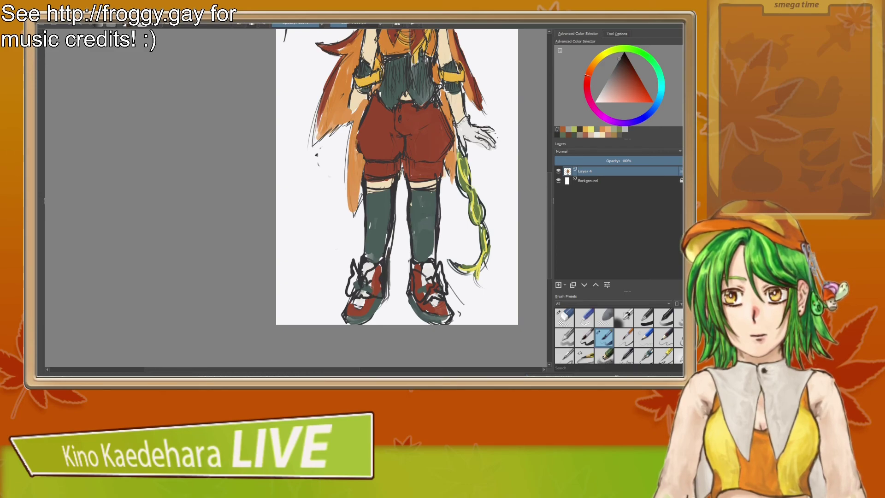
Step: Fill both shoe bows with red sampled from the shorts and redraw their knots and folds in sampled dark lines
{"action": "left_click", "coordinate": [413, 171], "text": "ctrl"}
{"action": "mouse_move", "coordinate": [355, 276]}
{"action": "left_mouse_down"}
{"action": "mouse_move", "coordinate": [349, 291]}
{"action": "mouse_move", "coordinate": [363, 291]}
{"action": "mouse_move", "coordinate": [369, 276]}
{"action": "left_mouse_up"}
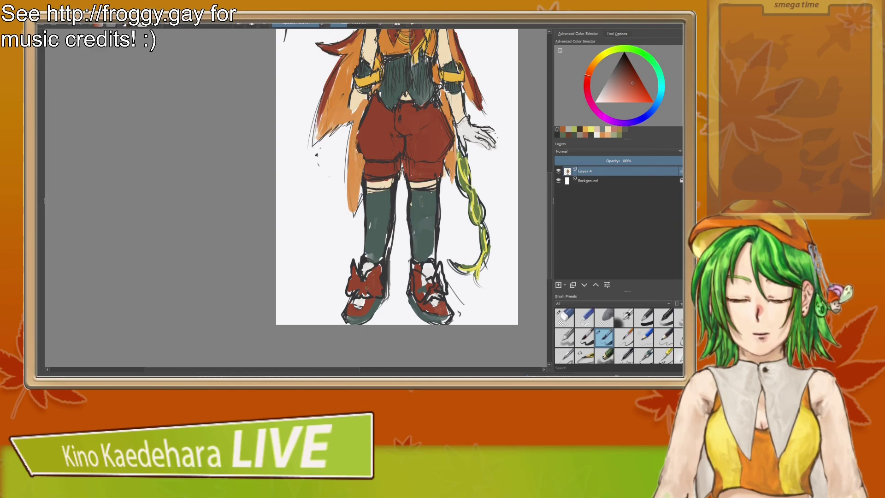
{"action": "mouse_move", "coordinate": [421, 276]}
{"action": "left_mouse_down"}
{"action": "mouse_move", "coordinate": [433, 295]}
{"action": "mouse_move", "coordinate": [443, 276]}
{"action": "left_mouse_up"}
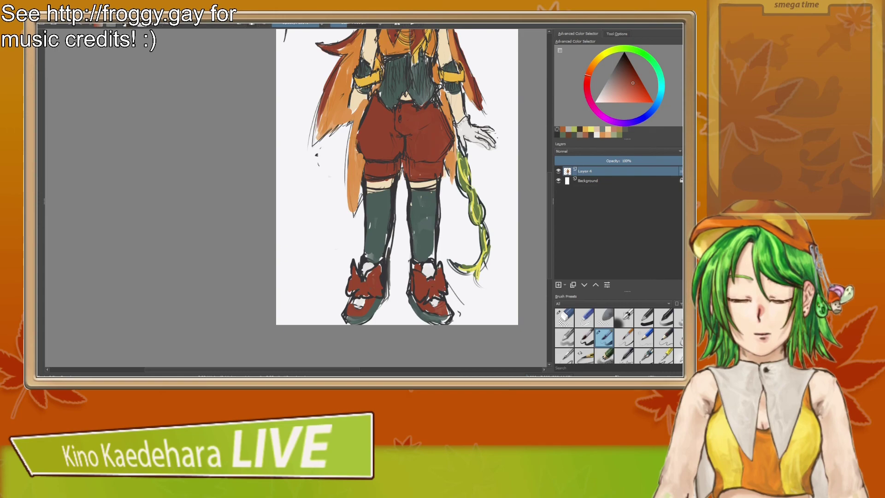
{"action": "left_click", "coordinate": [439, 291], "text": "ctrl"}
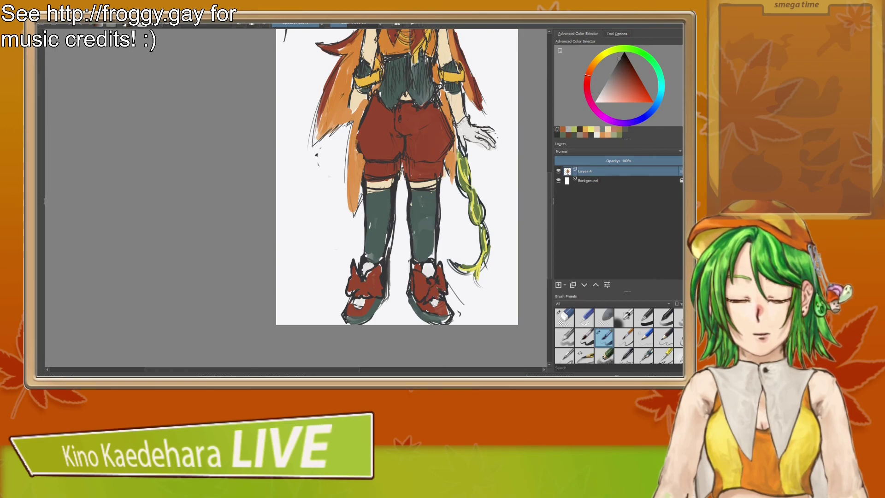
{"action": "left_click_drag", "start_coordinate": [433, 288], "coordinate": [437, 298]}
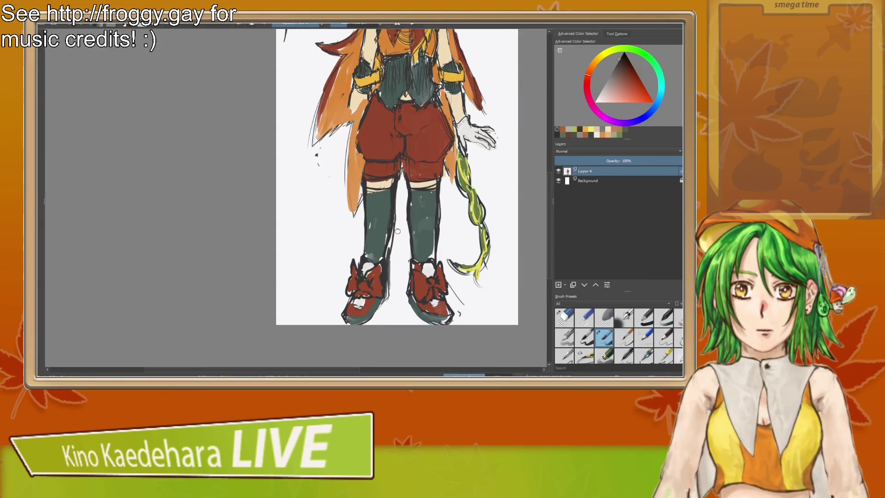
Step: Add a new layer and sketch a rounded cap over the head in dark lines, redoing the outline with a lower crown
{"action": "scroll", "coordinate": [397, 231], "scroll_direction": "down", "scroll_amount": 5}
{"action": "mouse_move", "coordinate": [395, 239]}
{"action": "left_mouse_down"}
{"action": "mouse_move", "coordinate": [395, 248]}
{"action": "mouse_move", "coordinate": [392, 223]}
{"action": "mouse_move", "coordinate": [387, 272]}
{"action": "mouse_move", "coordinate": [391, 266]}
{"action": "left_mouse_up"}
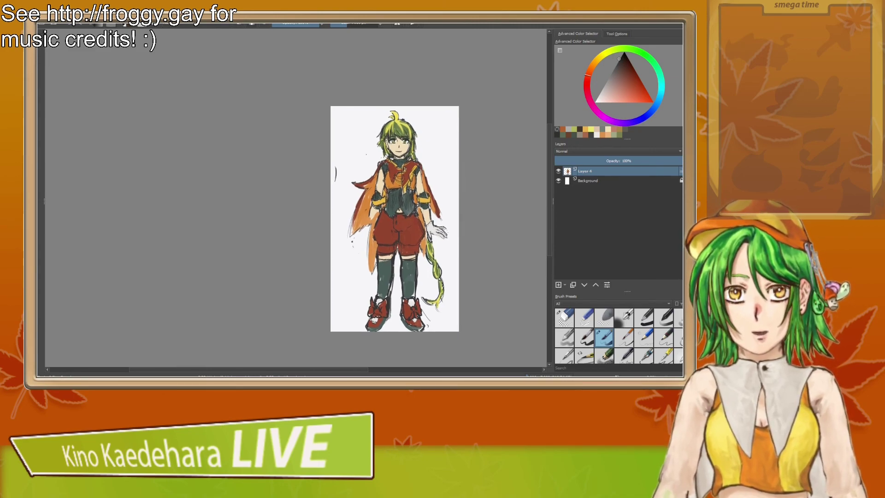
{"action": "left_click", "coordinate": [558, 284]}
{"action": "left_click_drag", "start_coordinate": [463, 193], "coordinate": [473, 241]}
{"action": "scroll", "coordinate": [474, 242], "scroll_direction": "up", "scroll_amount": 3}
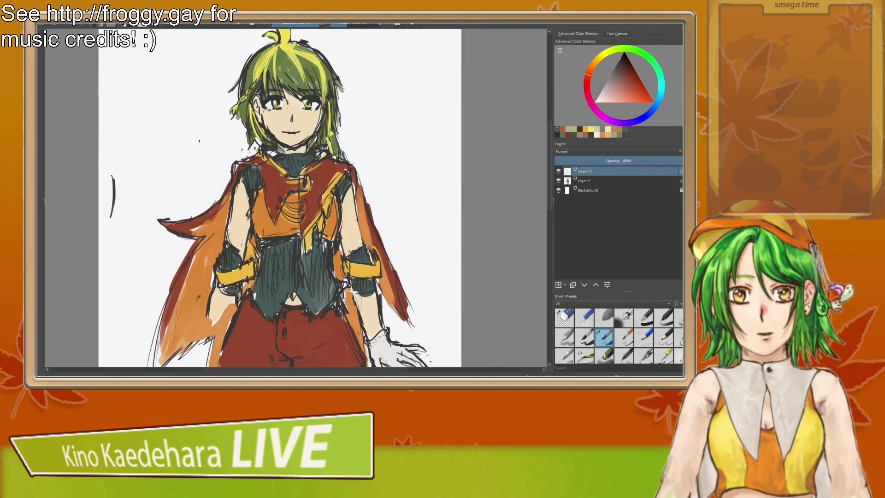
{"action": "left_click_drag", "start_coordinate": [352, 109], "coordinate": [445, 224]}
{"action": "scroll", "coordinate": [445, 224], "scroll_direction": "down", "scroll_amount": 1}
{"action": "left_click_drag", "start_coordinate": [385, 204], "coordinate": [428, 197]}
{"action": "mouse_move", "coordinate": [366, 198]}
{"action": "left_mouse_down"}
{"action": "mouse_move", "coordinate": [375, 164]}
{"action": "mouse_move", "coordinate": [426, 174]}
{"action": "mouse_move", "coordinate": [431, 191]}
{"action": "left_mouse_up"}
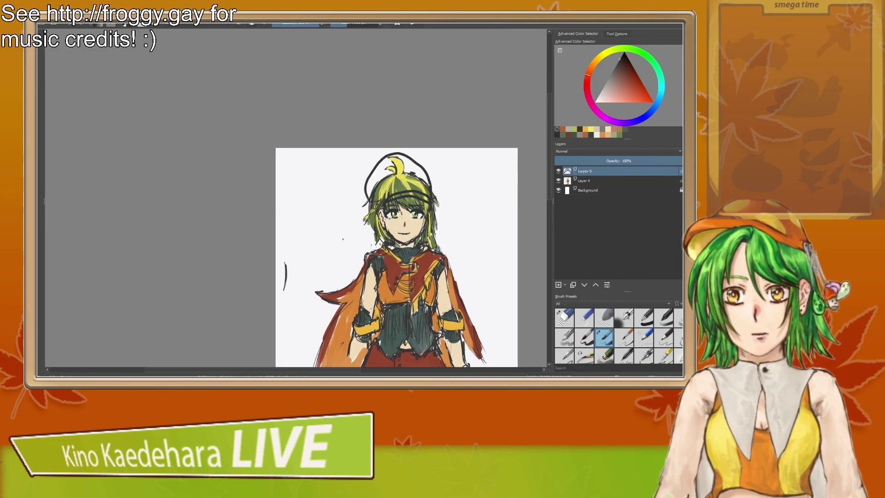
{"action": "key", "text": "ctrl+z"}
{"action": "mouse_move", "coordinate": [369, 199]}
{"action": "left_mouse_down"}
{"action": "mouse_move", "coordinate": [392, 161]}
{"action": "mouse_move", "coordinate": [425, 176]}
{"action": "mouse_move", "coordinate": [432, 195]}
{"action": "left_mouse_up"}
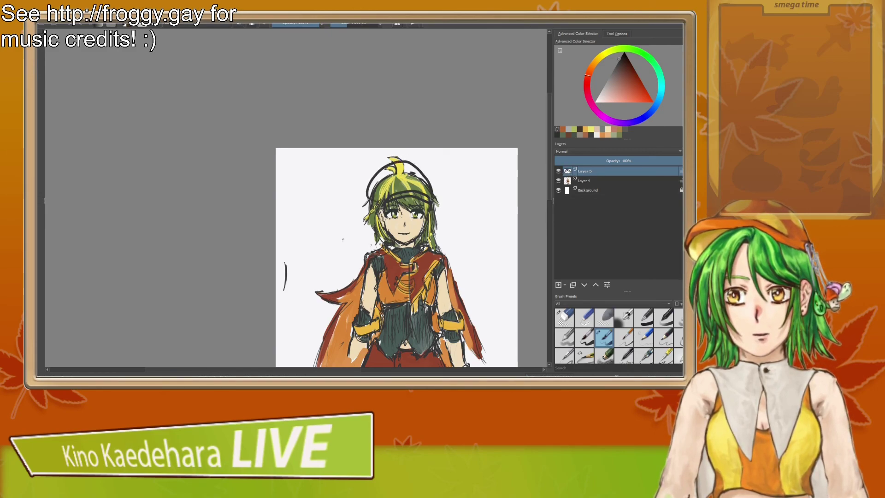
Step: Fill the cap with orange sampled from the cape and redraw its outline, brim and spot contours in a sampled dark colour
{"action": "left_click", "coordinate": [355, 308], "text": "ctrl"}
{"action": "mouse_move", "coordinate": [371, 198]}
{"action": "left_mouse_down"}
{"action": "mouse_move", "coordinate": [394, 166]}
{"action": "mouse_move", "coordinate": [417, 173]}
{"action": "mouse_move", "coordinate": [429, 195]}
{"action": "mouse_move", "coordinate": [375, 194]}
{"action": "mouse_move", "coordinate": [391, 180]}
{"action": "mouse_move", "coordinate": [415, 186]}
{"action": "mouse_move", "coordinate": [405, 178]}
{"action": "mouse_move", "coordinate": [396, 184]}
{"action": "mouse_move", "coordinate": [413, 172]}
{"action": "mouse_move", "coordinate": [422, 191]}
{"action": "mouse_move", "coordinate": [392, 196]}
{"action": "mouse_move", "coordinate": [410, 197]}
{"action": "left_mouse_up"}
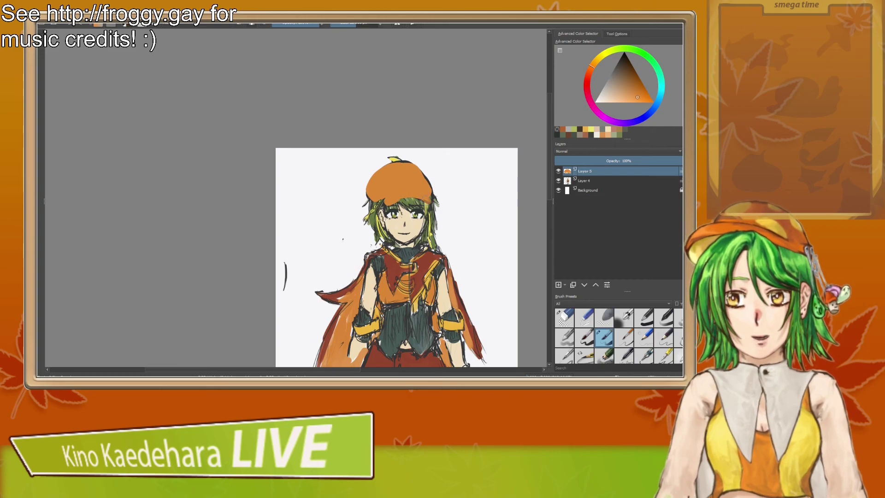
{"action": "left_click", "coordinate": [396, 263], "text": "ctrl"}
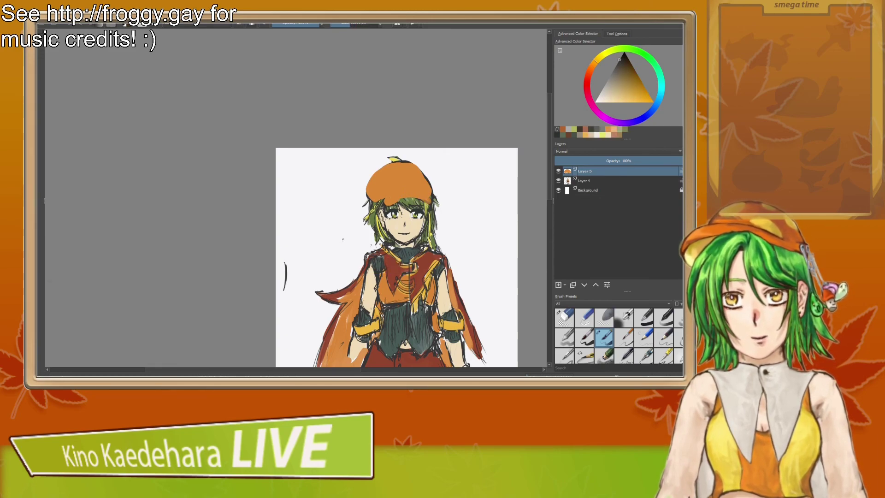
{"action": "mouse_move", "coordinate": [370, 202]}
{"action": "left_mouse_down"}
{"action": "mouse_move", "coordinate": [384, 166]}
{"action": "mouse_move", "coordinate": [416, 168]}
{"action": "left_mouse_up"}
{"action": "left_click_drag", "start_coordinate": [390, 195], "coordinate": [430, 196]}
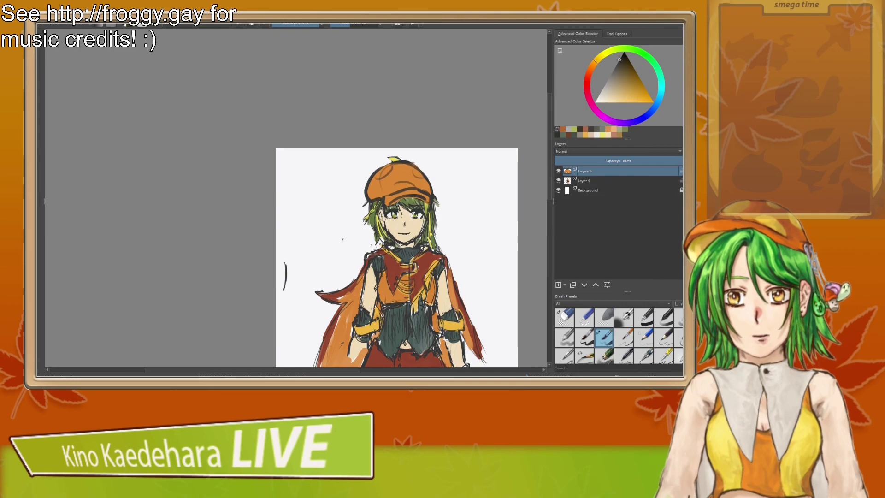
Step: Strengthen the cap's dark outline and paint round spots on its crown with yellow sampled from the sleeve cuff
{"action": "left_click_drag", "start_coordinate": [377, 273], "coordinate": [380, 182]}
{"action": "scroll", "coordinate": [391, 255], "scroll_direction": "down", "scroll_amount": 1}
{"action": "left_click_drag", "start_coordinate": [395, 267], "coordinate": [394, 256]}
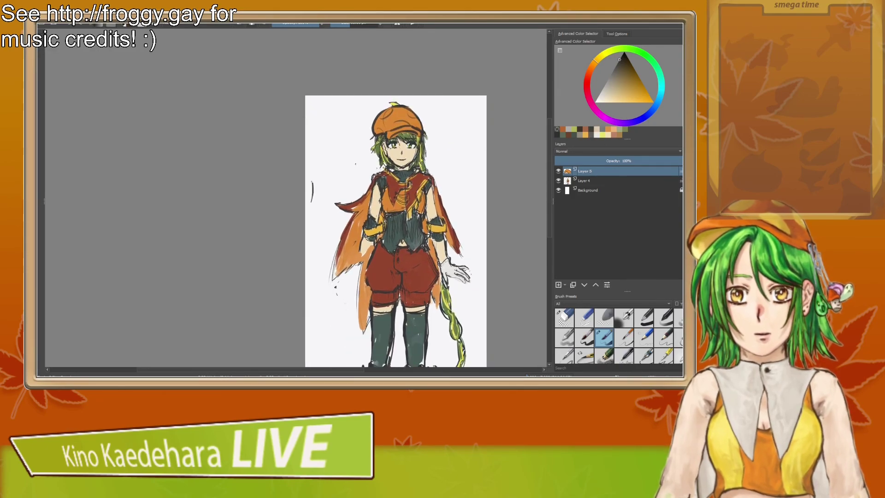
{"action": "left_click_drag", "start_coordinate": [404, 107], "coordinate": [422, 128]}
{"action": "left_click", "coordinate": [410, 117], "text": "ctrl"}
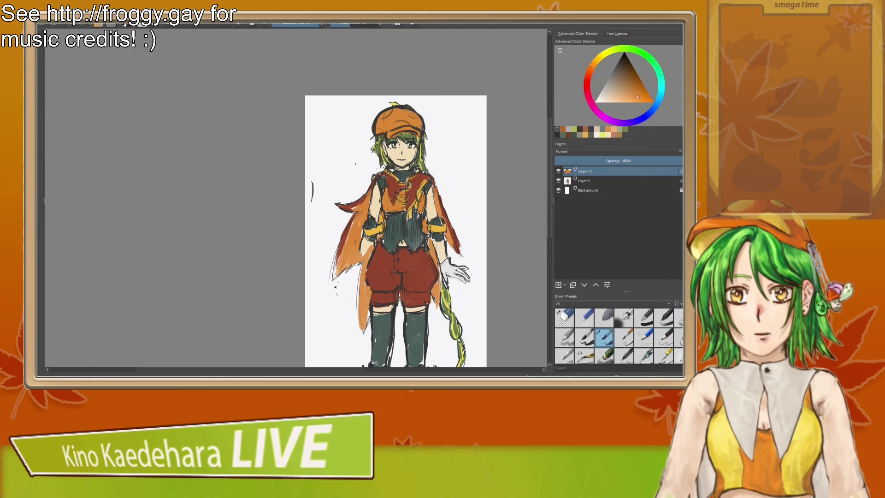
{"action": "left_click", "coordinate": [372, 229], "text": "ctrl"}
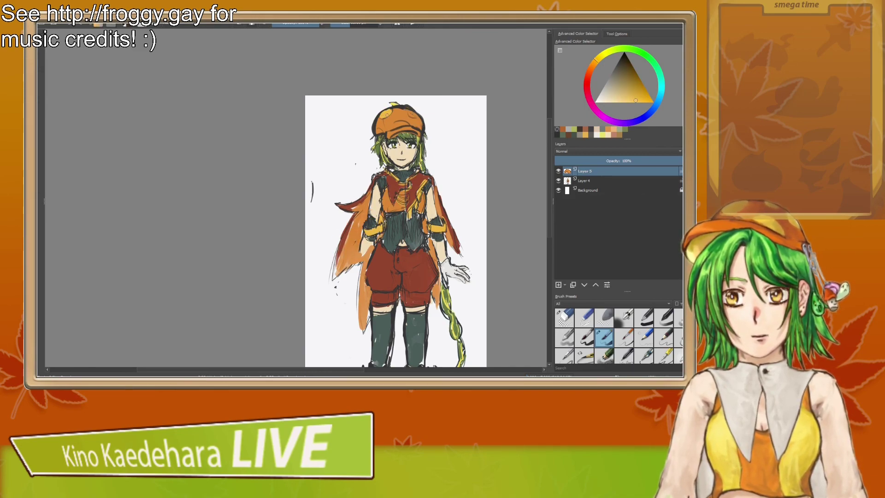
{"action": "left_click_drag", "start_coordinate": [400, 126], "coordinate": [402, 124]}
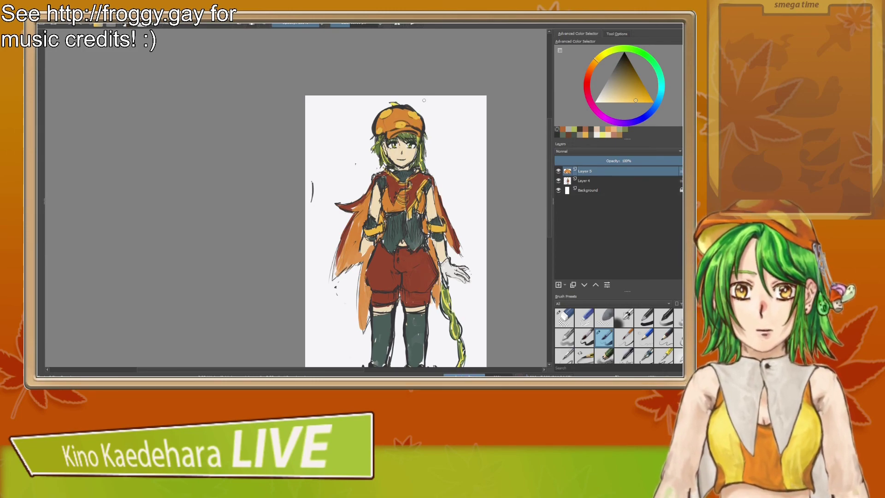
Step: Add a new layer and sketch two long panels hanging from the waist over the legs in a sampled dark colour
{"action": "left_click_drag", "start_coordinate": [415, 177], "coordinate": [405, 128]}
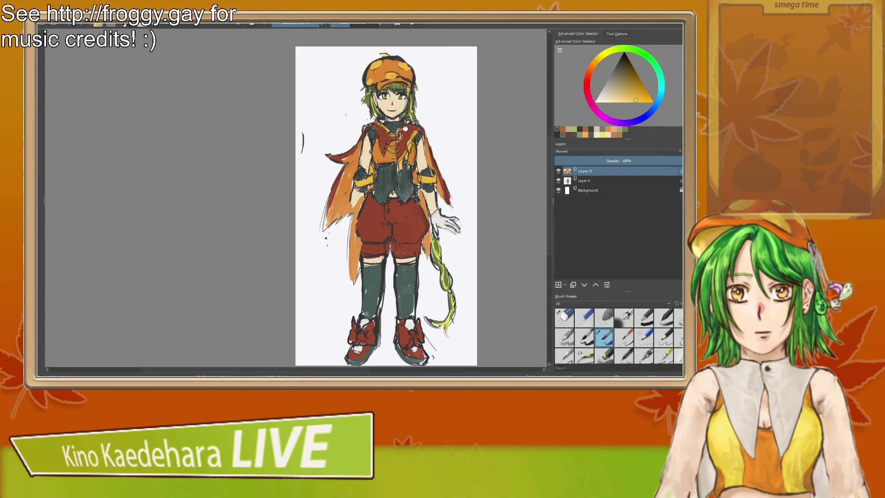
{"action": "left_click_drag", "start_coordinate": [405, 129], "coordinate": [405, 121]}
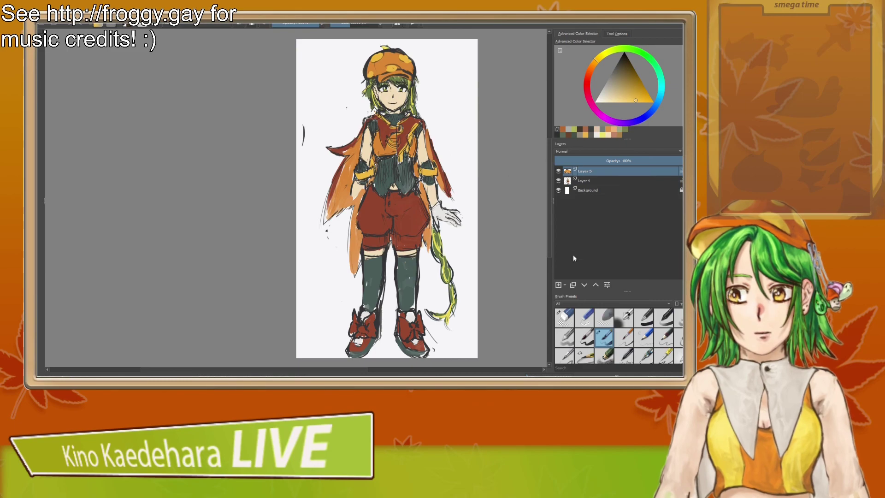
{"action": "left_click", "coordinate": [557, 285]}
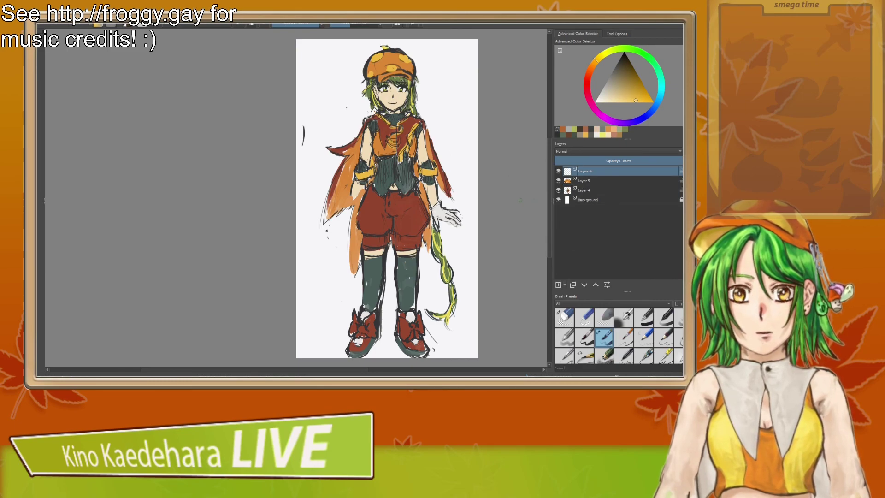
{"action": "key", "text": "ctrl"}
{"action": "left_click", "coordinate": [384, 183], "text": "ctrl"}
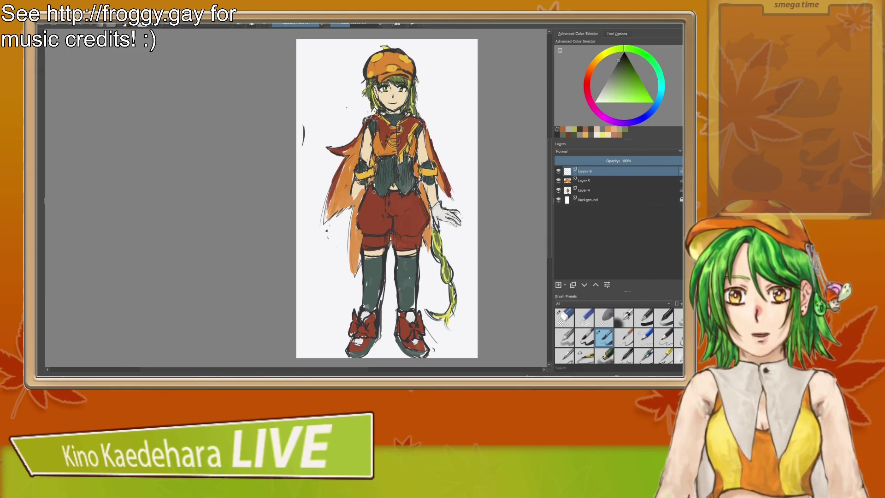
{"action": "left_click_drag", "start_coordinate": [383, 199], "coordinate": [353, 295]}
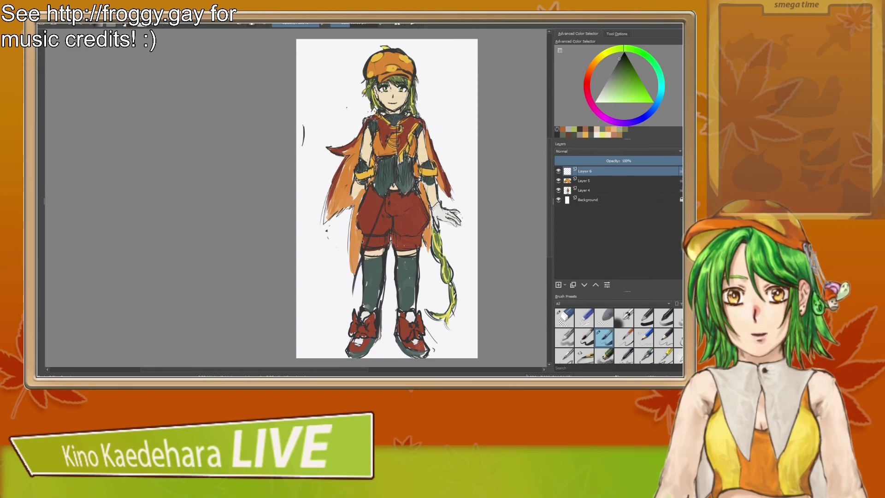
{"action": "left_click_drag", "start_coordinate": [363, 192], "coordinate": [343, 294]}
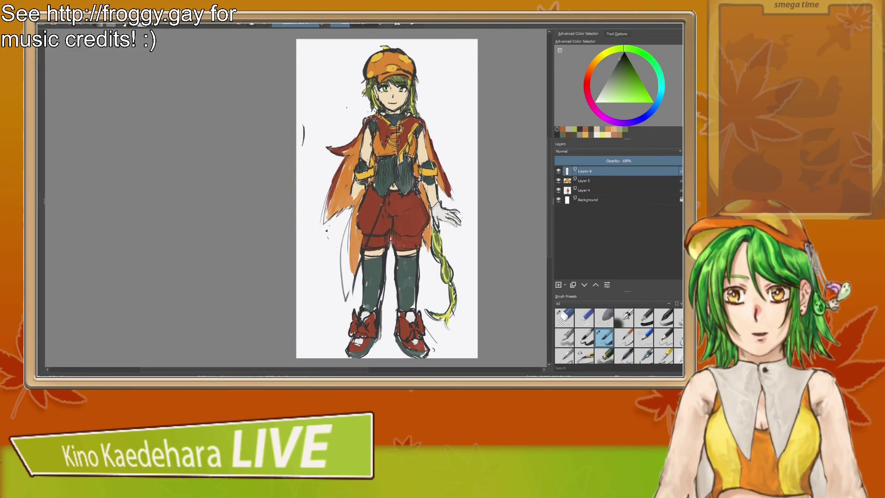
{"action": "left_click_drag", "start_coordinate": [384, 198], "coordinate": [395, 297]}
{"action": "mouse_move", "coordinate": [428, 226]}
{"action": "left_mouse_down"}
{"action": "mouse_move", "coordinate": [431, 325]}
{"action": "mouse_move", "coordinate": [426, 217]}
{"action": "mouse_move", "coordinate": [428, 329]}
{"action": "left_mouse_up"}
{"action": "left_click_drag", "start_coordinate": [381, 201], "coordinate": [412, 329]}
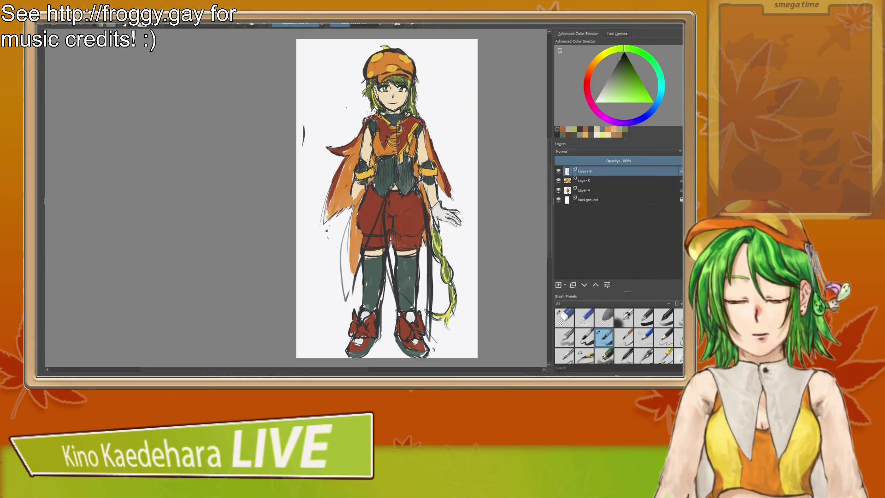
{"action": "left_click_drag", "start_coordinate": [427, 210], "coordinate": [430, 329]}
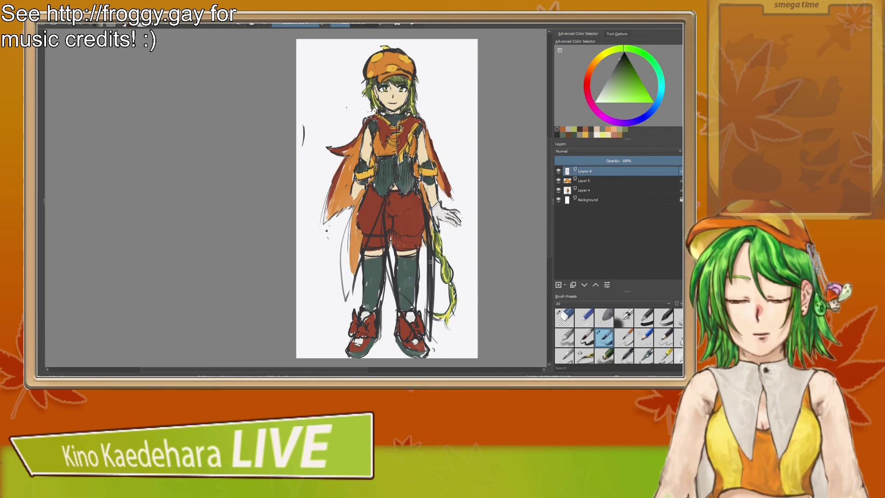
{"action": "mouse_move", "coordinate": [362, 198]}
{"action": "left_mouse_down"}
{"action": "mouse_move", "coordinate": [346, 225]}
{"action": "mouse_move", "coordinate": [359, 259]}
{"action": "mouse_move", "coordinate": [383, 208]}
{"action": "left_mouse_up"}
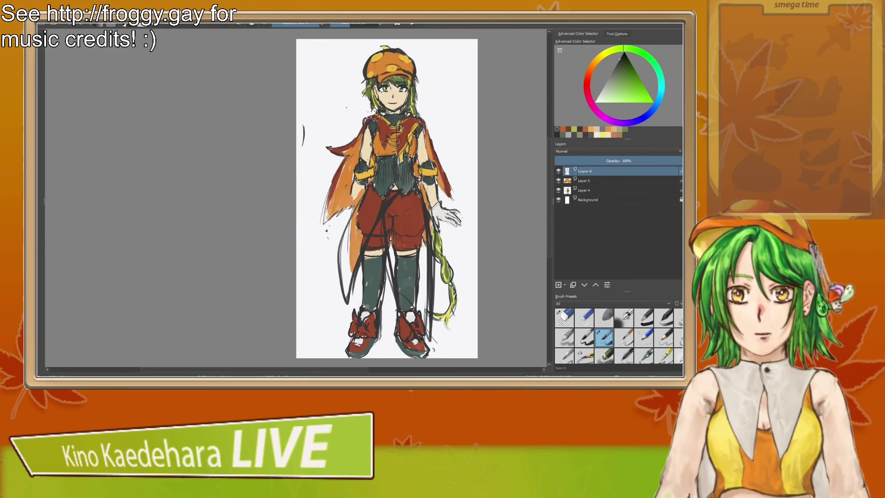
Step: Fill both long leg panels with red sampled from the shorts
{"action": "left_click", "coordinate": [382, 230], "text": "ctrl"}
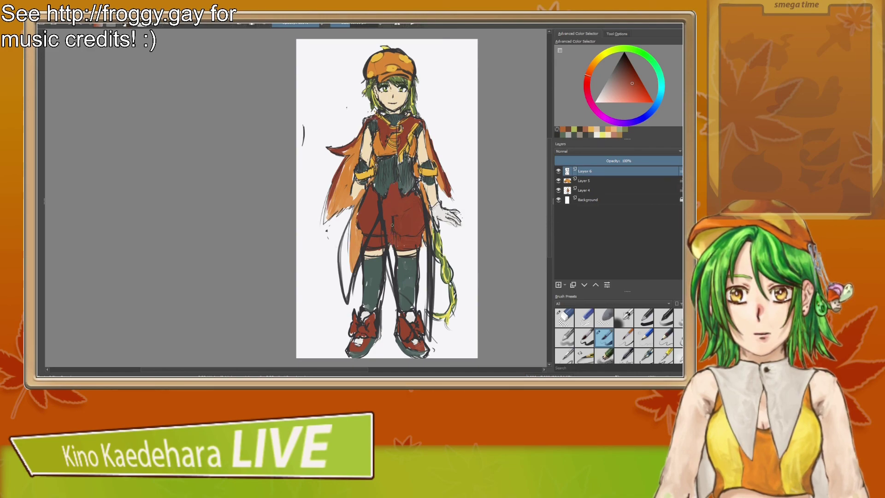
{"action": "mouse_move", "coordinate": [401, 240]}
{"action": "left_mouse_down"}
{"action": "mouse_move", "coordinate": [414, 324]}
{"action": "mouse_move", "coordinate": [404, 273]}
{"action": "mouse_move", "coordinate": [412, 291]}
{"action": "mouse_move", "coordinate": [419, 231]}
{"action": "mouse_move", "coordinate": [419, 319]}
{"action": "left_mouse_up"}
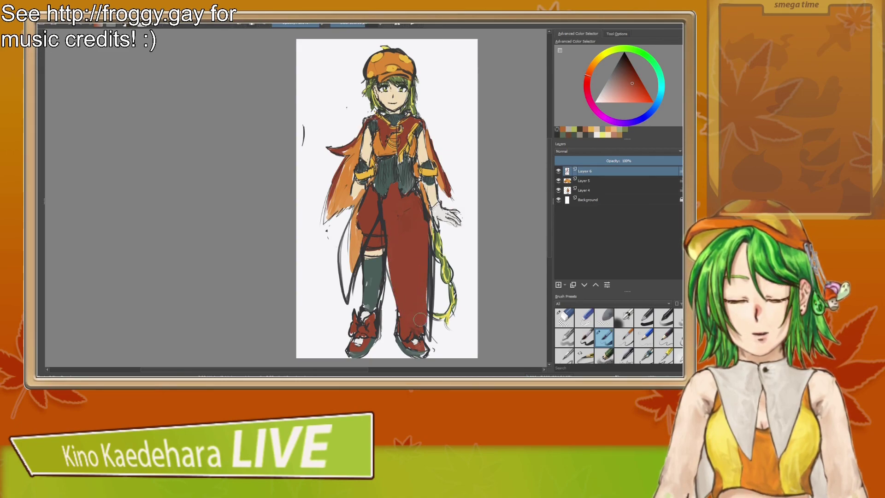
{"action": "mouse_move", "coordinate": [371, 215]}
{"action": "left_mouse_down"}
{"action": "mouse_move", "coordinate": [346, 244]}
{"action": "mouse_move", "coordinate": [344, 284]}
{"action": "mouse_move", "coordinate": [365, 221]}
{"action": "mouse_move", "coordinate": [349, 273]}
{"action": "left_mouse_up"}
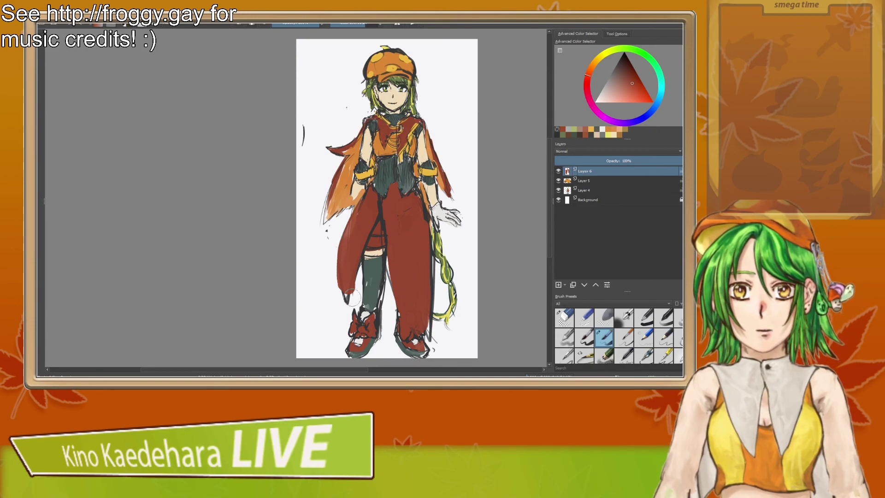
Step: Paint both long leg panels orange, using the colour sampled from the cape
{"action": "left_click", "coordinate": [340, 189], "text": "ctrl"}
{"action": "mouse_move", "coordinate": [365, 203]}
{"action": "left_mouse_down"}
{"action": "mouse_move", "coordinate": [349, 271]}
{"action": "mouse_move", "coordinate": [371, 192]}
{"action": "mouse_move", "coordinate": [359, 222]}
{"action": "mouse_move", "coordinate": [383, 224]}
{"action": "mouse_move", "coordinate": [387, 199]}
{"action": "mouse_move", "coordinate": [405, 343]}
{"action": "mouse_move", "coordinate": [406, 272]}
{"action": "mouse_move", "coordinate": [415, 322]}
{"action": "mouse_move", "coordinate": [424, 300]}
{"action": "mouse_move", "coordinate": [420, 198]}
{"action": "mouse_move", "coordinate": [401, 226]}
{"action": "mouse_move", "coordinate": [419, 337]}
{"action": "mouse_move", "coordinate": [426, 318]}
{"action": "left_mouse_up"}
{"action": "left_click_drag", "start_coordinate": [391, 208], "coordinate": [382, 201]}
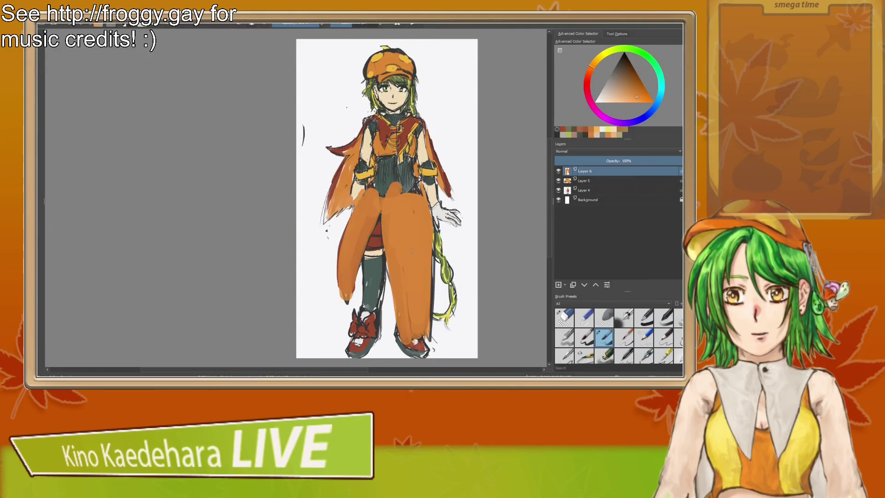
Step: Redraw the waist edge and outer contour of the orange panels in a sampled dark colour
{"action": "left_click", "coordinate": [380, 214], "text": "ctrl"}
{"action": "mouse_move", "coordinate": [380, 213]}
{"action": "left_mouse_down"}
{"action": "mouse_move", "coordinate": [377, 197]}
{"action": "mouse_move", "coordinate": [413, 200]}
{"action": "mouse_move", "coordinate": [382, 209]}
{"action": "mouse_move", "coordinate": [368, 203]}
{"action": "left_mouse_up"}
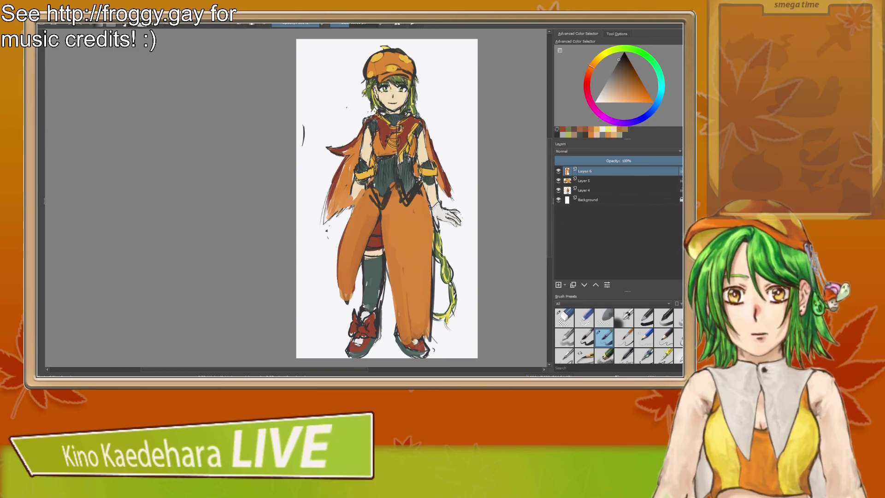
{"action": "left_click_drag", "start_coordinate": [421, 184], "coordinate": [432, 324]}
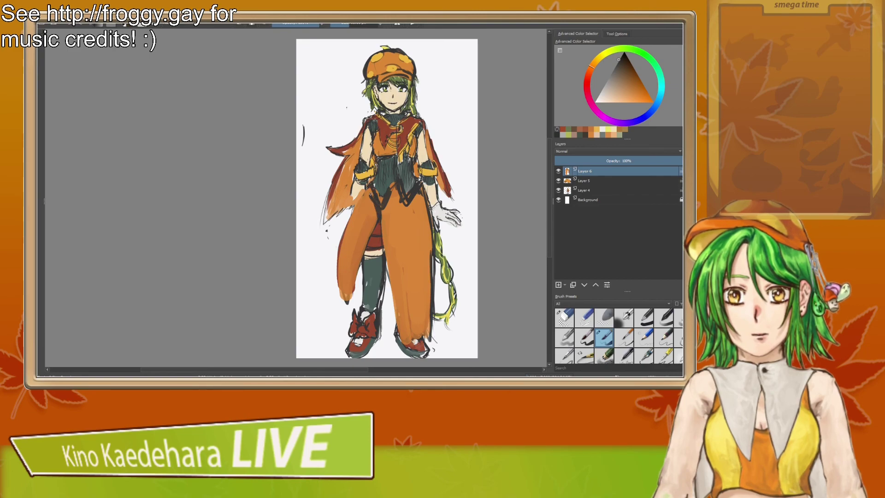
Step: Outline both long edges and the lower hem of the wide orange leg panel in a dark colour sampled from the waist linework
{"action": "left_click", "coordinate": [375, 206], "text": "ctrl"}
{"action": "left_click", "coordinate": [385, 195], "text": "ctrl"}
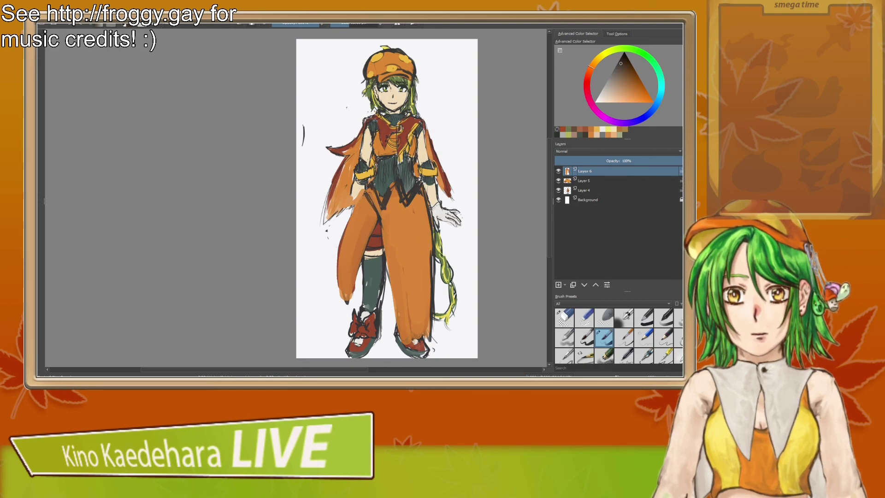
{"action": "left_click_drag", "start_coordinate": [383, 229], "coordinate": [401, 314]}
{"action": "left_click_drag", "start_coordinate": [389, 270], "coordinate": [433, 353]}
{"action": "left_click_drag", "start_coordinate": [431, 316], "coordinate": [429, 348]}
{"action": "left_click_drag", "start_coordinate": [423, 196], "coordinate": [431, 346]}
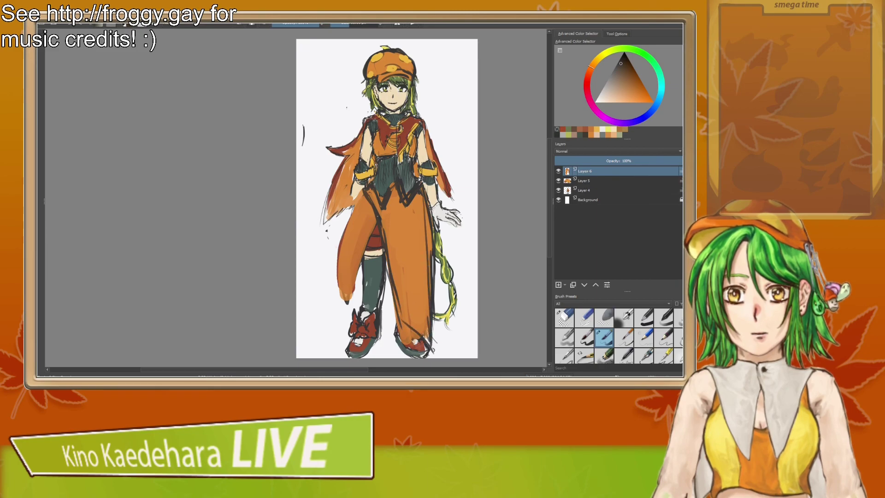
Step: Outline the narrow orange leg panel and sketch dark fold lines from its waist edge down to its pointed end
{"action": "left_click_drag", "start_coordinate": [363, 271], "coordinate": [359, 307]}
{"action": "mouse_move", "coordinate": [363, 192]}
{"action": "left_mouse_down"}
{"action": "mouse_move", "coordinate": [347, 298]}
{"action": "mouse_move", "coordinate": [358, 309]}
{"action": "left_mouse_up"}
{"action": "left_click_drag", "start_coordinate": [352, 228], "coordinate": [348, 275]}
{"action": "left_click_drag", "start_coordinate": [363, 199], "coordinate": [349, 288]}
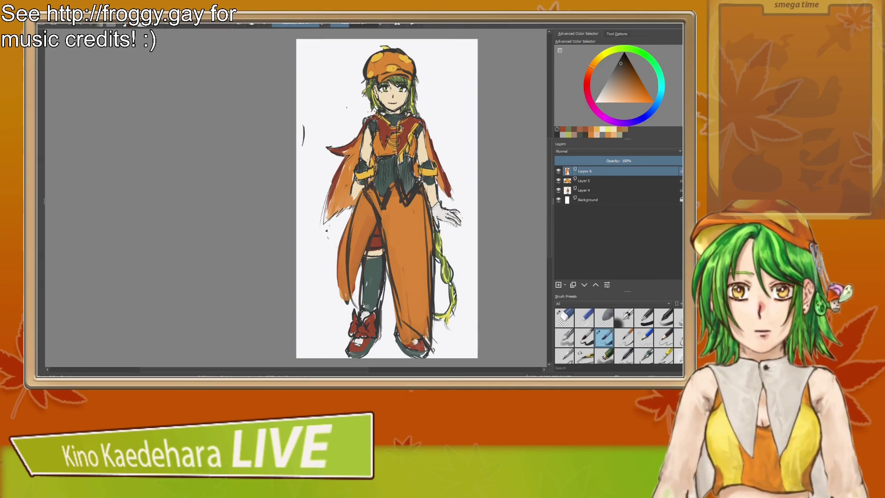
{"action": "left_click_drag", "start_coordinate": [338, 273], "coordinate": [349, 320]}
{"action": "left_click_drag", "start_coordinate": [345, 300], "coordinate": [352, 320]}
{"action": "mouse_move", "coordinate": [359, 221]}
{"action": "left_mouse_down"}
{"action": "mouse_move", "coordinate": [343, 299]}
{"action": "mouse_move", "coordinate": [349, 262]}
{"action": "left_mouse_up"}
{"action": "left_click_drag", "start_coordinate": [372, 210], "coordinate": [350, 281]}
{"action": "left_click_drag", "start_coordinate": [355, 264], "coordinate": [348, 309]}
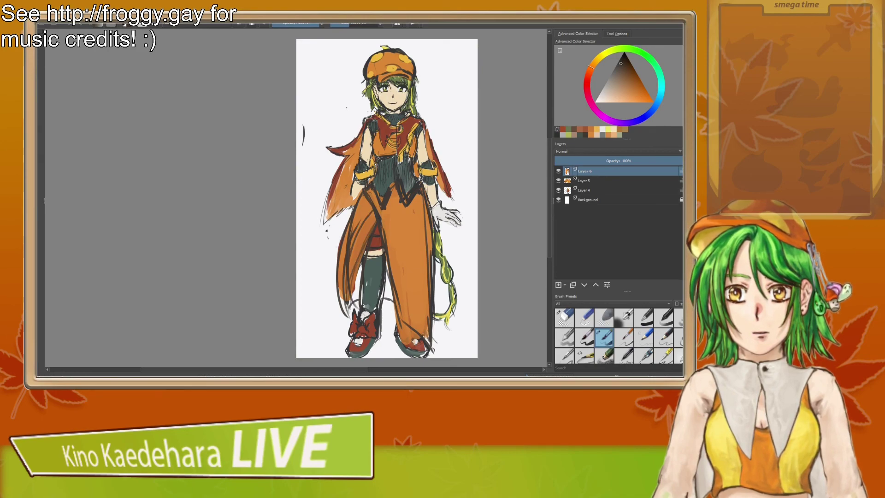
Step: Paint small hanging fabric areas beside the bare leg in orange sampled from the wide panel, and save the drawing
{"action": "left_click", "coordinate": [400, 264], "text": "ctrl"}
{"action": "left_click_drag", "start_coordinate": [359, 269], "coordinate": [353, 300]}
{"action": "left_click_drag", "start_coordinate": [385, 267], "coordinate": [385, 298]}
{"action": "left_click_drag", "start_coordinate": [387, 262], "coordinate": [390, 289]}
{"action": "key", "text": "ctrl+s"}
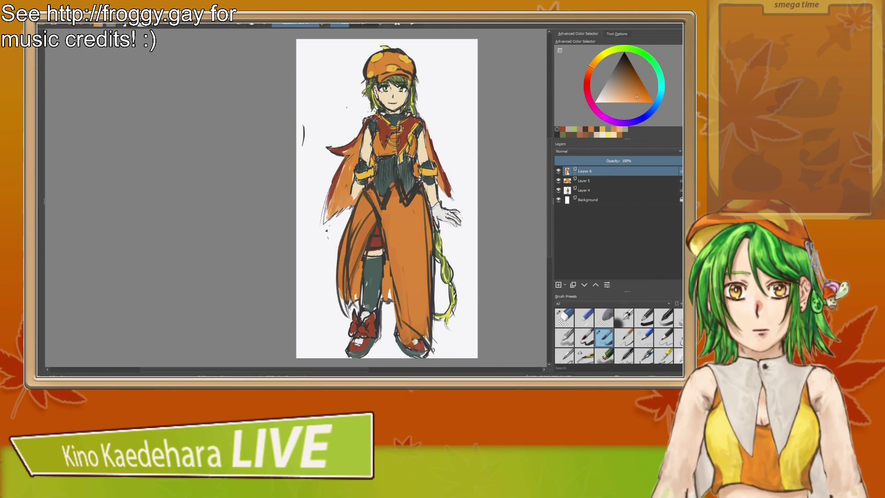
Step: Sample the yellow of the arm cuff as the brush colour
{"action": "left_click", "coordinate": [382, 193], "text": "ctrl"}
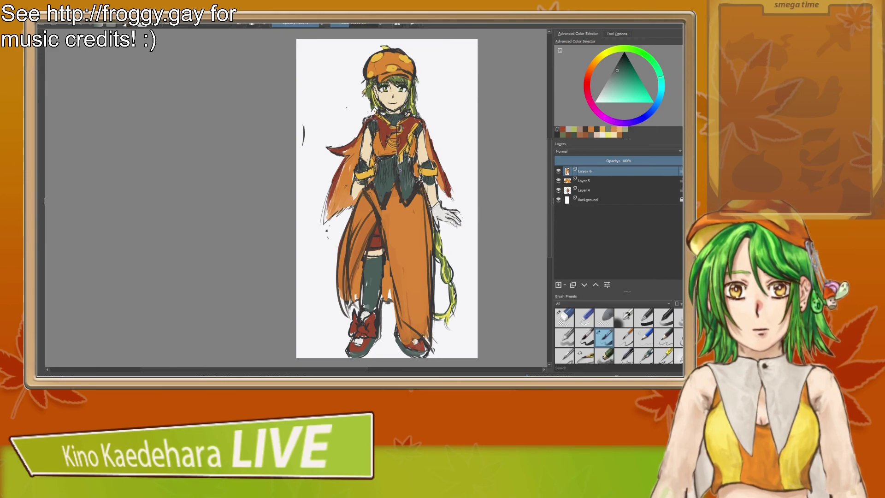
{"action": "left_click", "coordinate": [370, 172], "text": "ctrl"}
Step: Try yellow trim strokes along the inner edges of both orange leg panels
{"action": "mouse_move", "coordinate": [382, 227]}
{"action": "left_mouse_down"}
{"action": "mouse_move", "coordinate": [392, 351]}
{"action": "mouse_move", "coordinate": [397, 312]}
{"action": "left_mouse_up"}
{"action": "key", "text": "ctrl+z"}
{"action": "key", "text": "ctrl+z"}
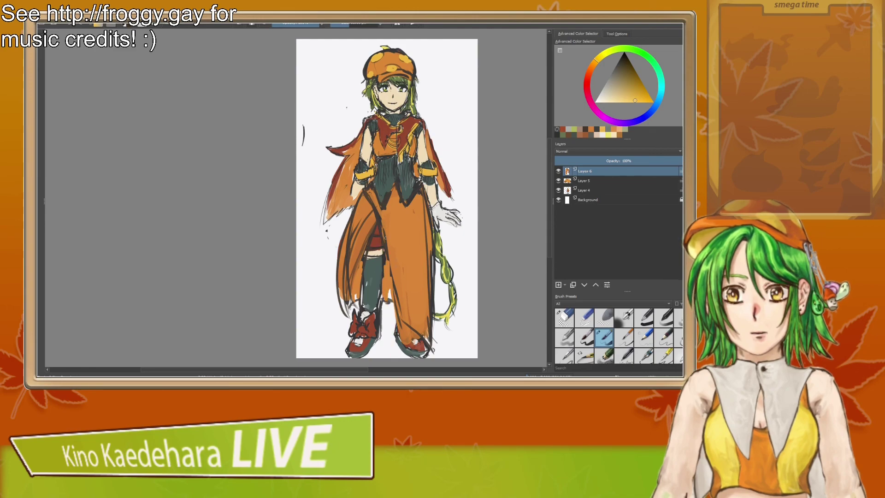
{"action": "mouse_move", "coordinate": [374, 225]}
{"action": "left_mouse_down"}
{"action": "mouse_move", "coordinate": [375, 252]}
{"action": "mouse_move", "coordinate": [360, 275]}
{"action": "left_mouse_up"}
{"action": "key", "text": "ctrl+z"}
Step: Try covering the inner half of the narrow leg panel with yellow strokes, and undo them
{"action": "left_click_drag", "start_coordinate": [378, 207], "coordinate": [356, 313]}
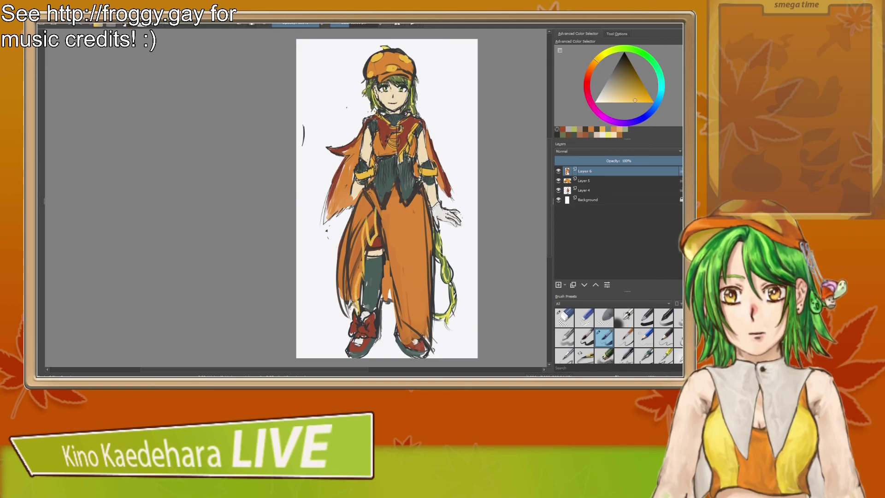
{"action": "mouse_move", "coordinate": [354, 241]}
{"action": "left_mouse_down"}
{"action": "mouse_move", "coordinate": [350, 287]}
{"action": "mouse_move", "coordinate": [354, 268]}
{"action": "left_mouse_up"}
{"action": "left_click_drag", "start_coordinate": [372, 213], "coordinate": [351, 306]}
{"action": "left_click_drag", "start_coordinate": [350, 271], "coordinate": [349, 303]}
{"action": "left_click_drag", "start_coordinate": [349, 243], "coordinate": [352, 328]}
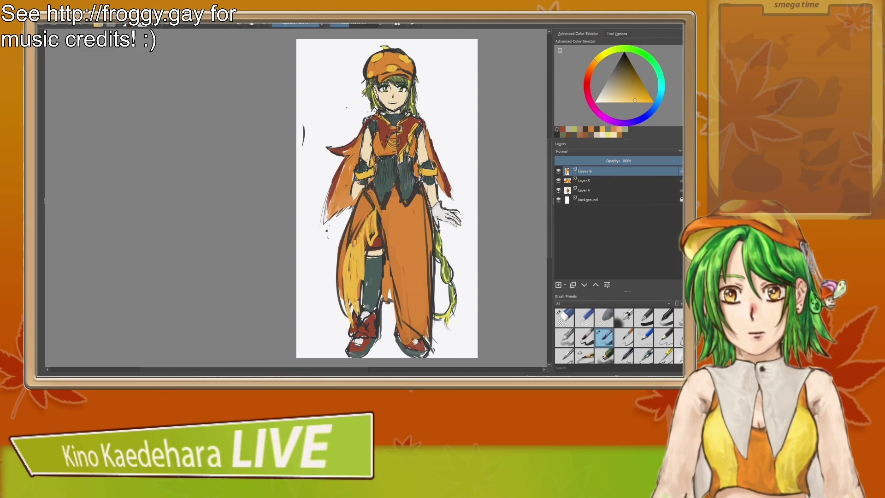
{"action": "key", "text": "ctrl+z"}
{"action": "key", "text": "ctrl+z"}
{"action": "key", "text": "ctrl+z"}
{"action": "key", "text": "ctrl+z"}
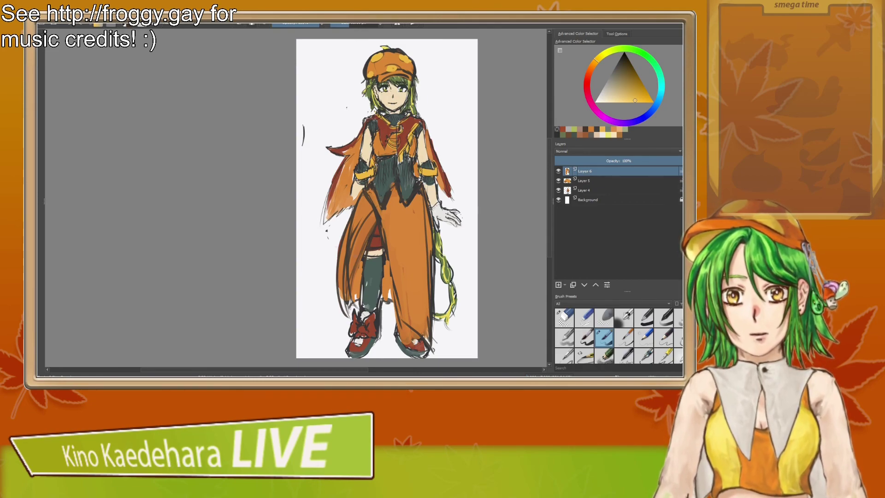
Step: Paint yellow trim along the narrow panel's inner fold and down the inner edge and hem of the wide panel
{"action": "mouse_move", "coordinate": [345, 293]}
{"action": "left_mouse_down"}
{"action": "mouse_move", "coordinate": [349, 307]}
{"action": "mouse_move", "coordinate": [359, 237]}
{"action": "left_mouse_up"}
{"action": "mouse_move", "coordinate": [357, 266]}
{"action": "left_mouse_down"}
{"action": "mouse_move", "coordinate": [356, 244]}
{"action": "mouse_move", "coordinate": [374, 208]}
{"action": "left_mouse_up"}
{"action": "mouse_move", "coordinate": [355, 248]}
{"action": "left_mouse_down"}
{"action": "mouse_move", "coordinate": [363, 226]}
{"action": "mouse_move", "coordinate": [422, 341]}
{"action": "left_mouse_up"}
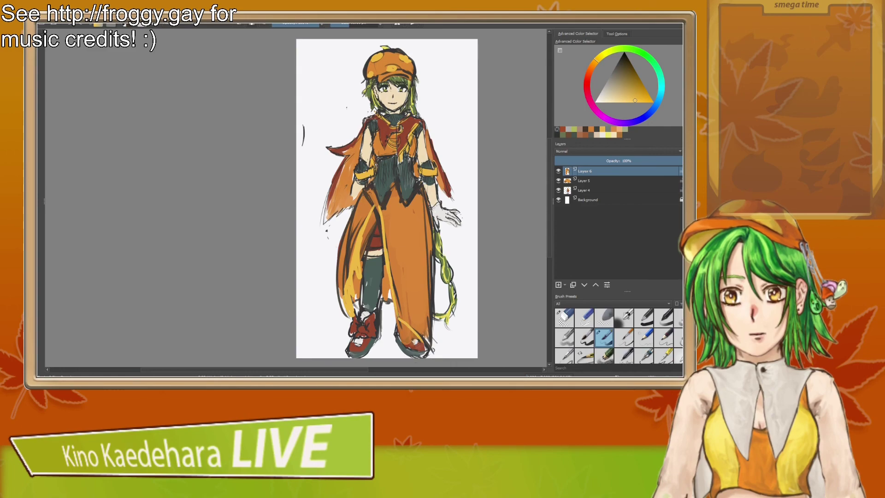
Step: Shade the inside of the narrow leg panel and darken its lower edge with a dark brown sampled from its linework
{"action": "left_click", "coordinate": [342, 256], "text": "ctrl"}
{"action": "left_click_drag", "start_coordinate": [363, 250], "coordinate": [373, 213]}
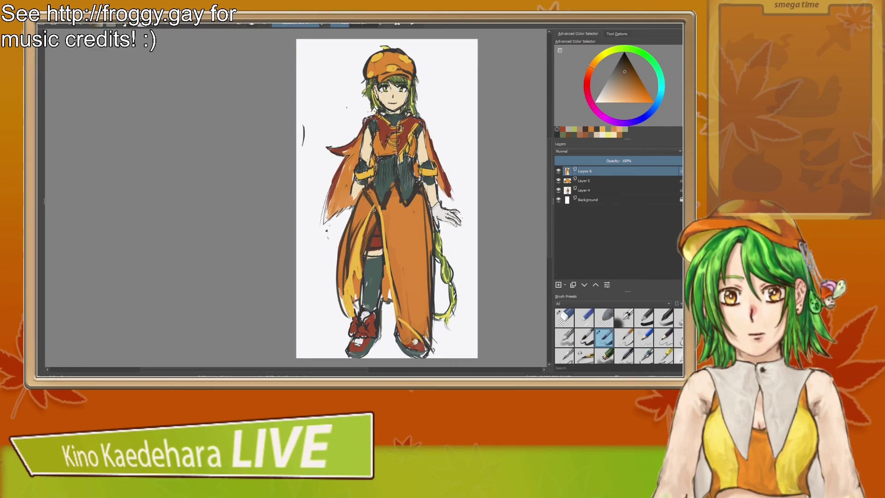
{"action": "left_click_drag", "start_coordinate": [363, 253], "coordinate": [374, 213]}
{"action": "left_click_drag", "start_coordinate": [362, 274], "coordinate": [353, 321]}
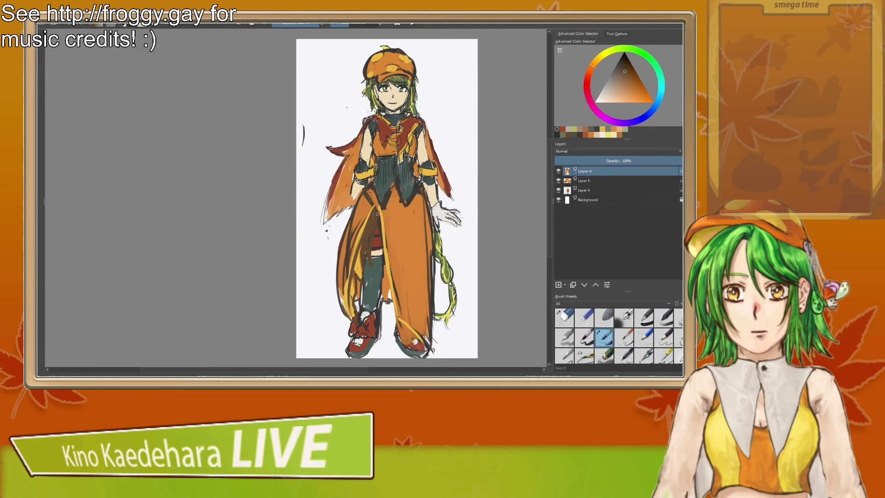
{"action": "mouse_move", "coordinate": [359, 245]}
{"action": "left_mouse_down"}
{"action": "mouse_move", "coordinate": [349, 300]}
{"action": "mouse_move", "coordinate": [339, 283]}
{"action": "mouse_move", "coordinate": [348, 225]}
{"action": "mouse_move", "coordinate": [342, 285]}
{"action": "left_mouse_up"}
Step: Touch up the outer part of the narrow leg panel with orange sampled from the panel
{"action": "left_click", "coordinate": [355, 221], "text": "ctrl"}
{"action": "left_click_drag", "start_coordinate": [351, 221], "coordinate": [342, 274]}
{"action": "left_click_drag", "start_coordinate": [354, 227], "coordinate": [346, 265]}
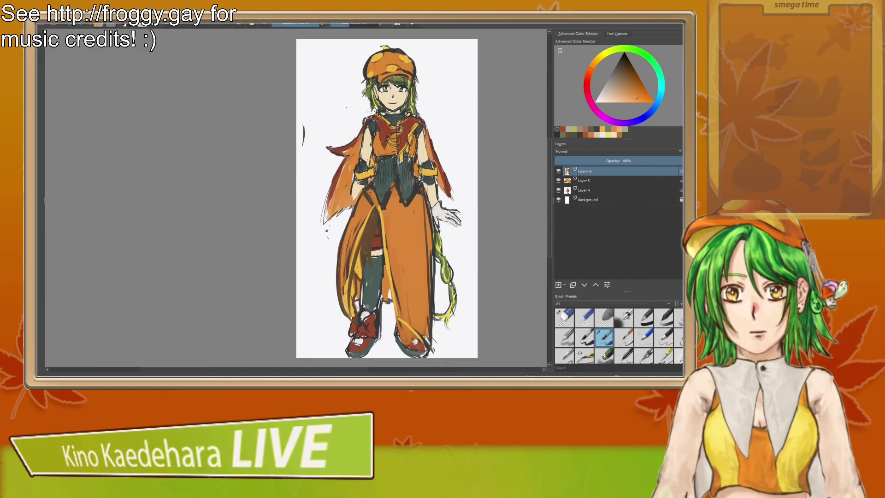
Step: Paint the narrow panel's inner lining yellow from the waist opening down to the hem, using the sampled trim colour
{"action": "left_click", "coordinate": [359, 266], "text": "ctrl"}
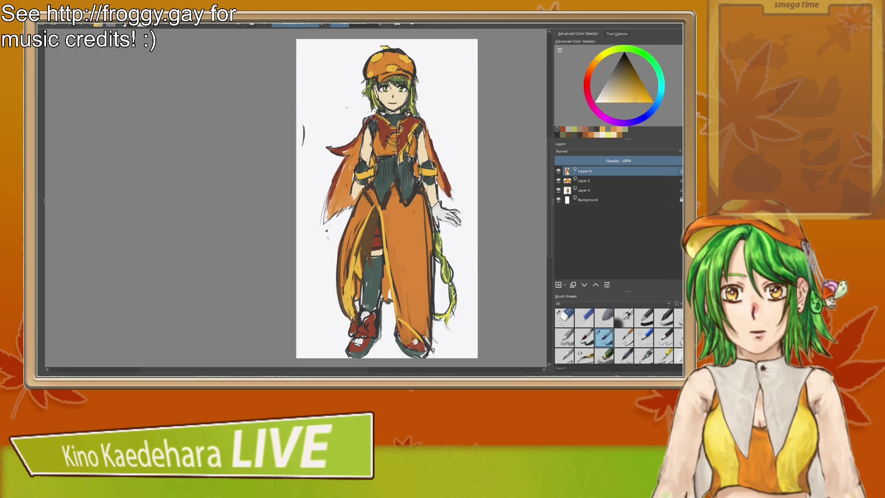
{"action": "left_click_drag", "start_coordinate": [374, 216], "coordinate": [359, 268]}
{"action": "left_click_drag", "start_coordinate": [361, 234], "coordinate": [356, 256]}
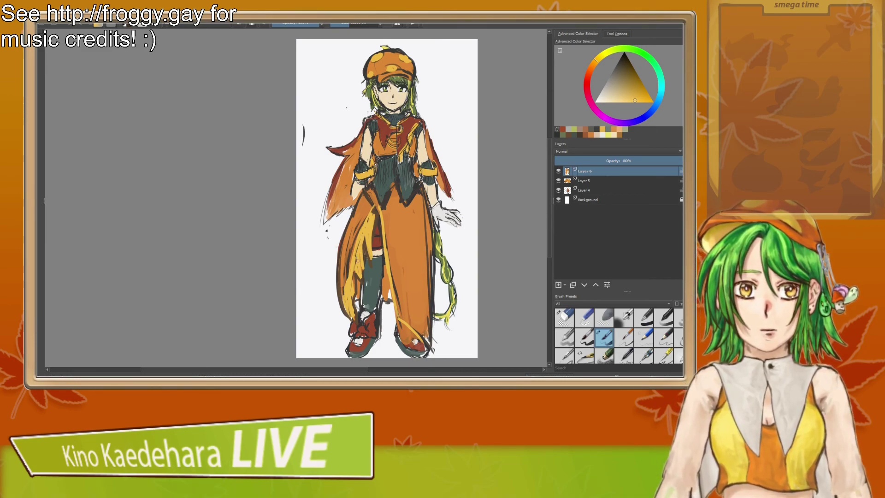
{"action": "left_click", "coordinate": [357, 260], "text": "ctrl"}
{"action": "left_click_drag", "start_coordinate": [374, 239], "coordinate": [372, 251]}
{"action": "left_click_drag", "start_coordinate": [376, 222], "coordinate": [354, 288]}
{"action": "left_click_drag", "start_coordinate": [364, 247], "coordinate": [350, 327]}
{"action": "left_click_drag", "start_coordinate": [353, 295], "coordinate": [349, 325]}
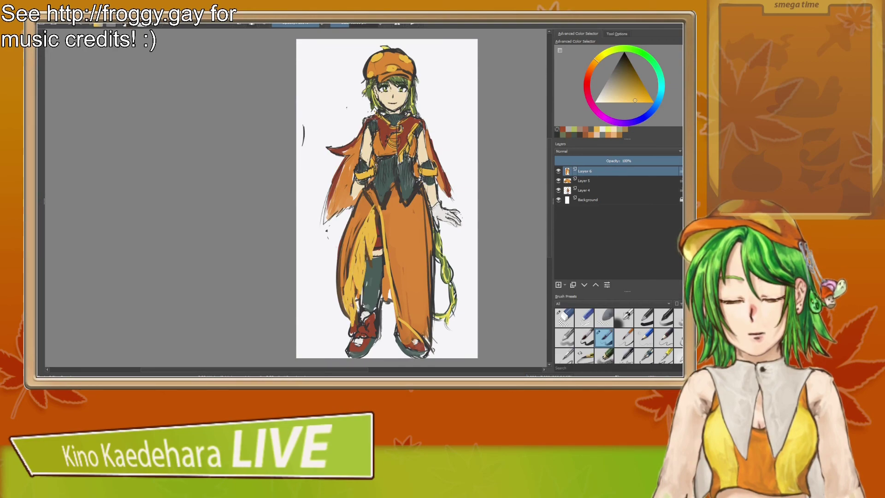
{"action": "left_click", "coordinate": [354, 299], "text": "ctrl"}
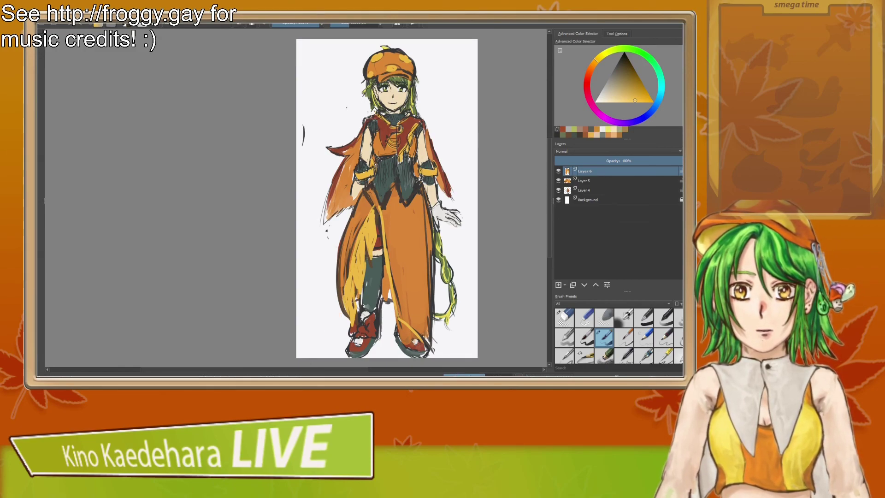